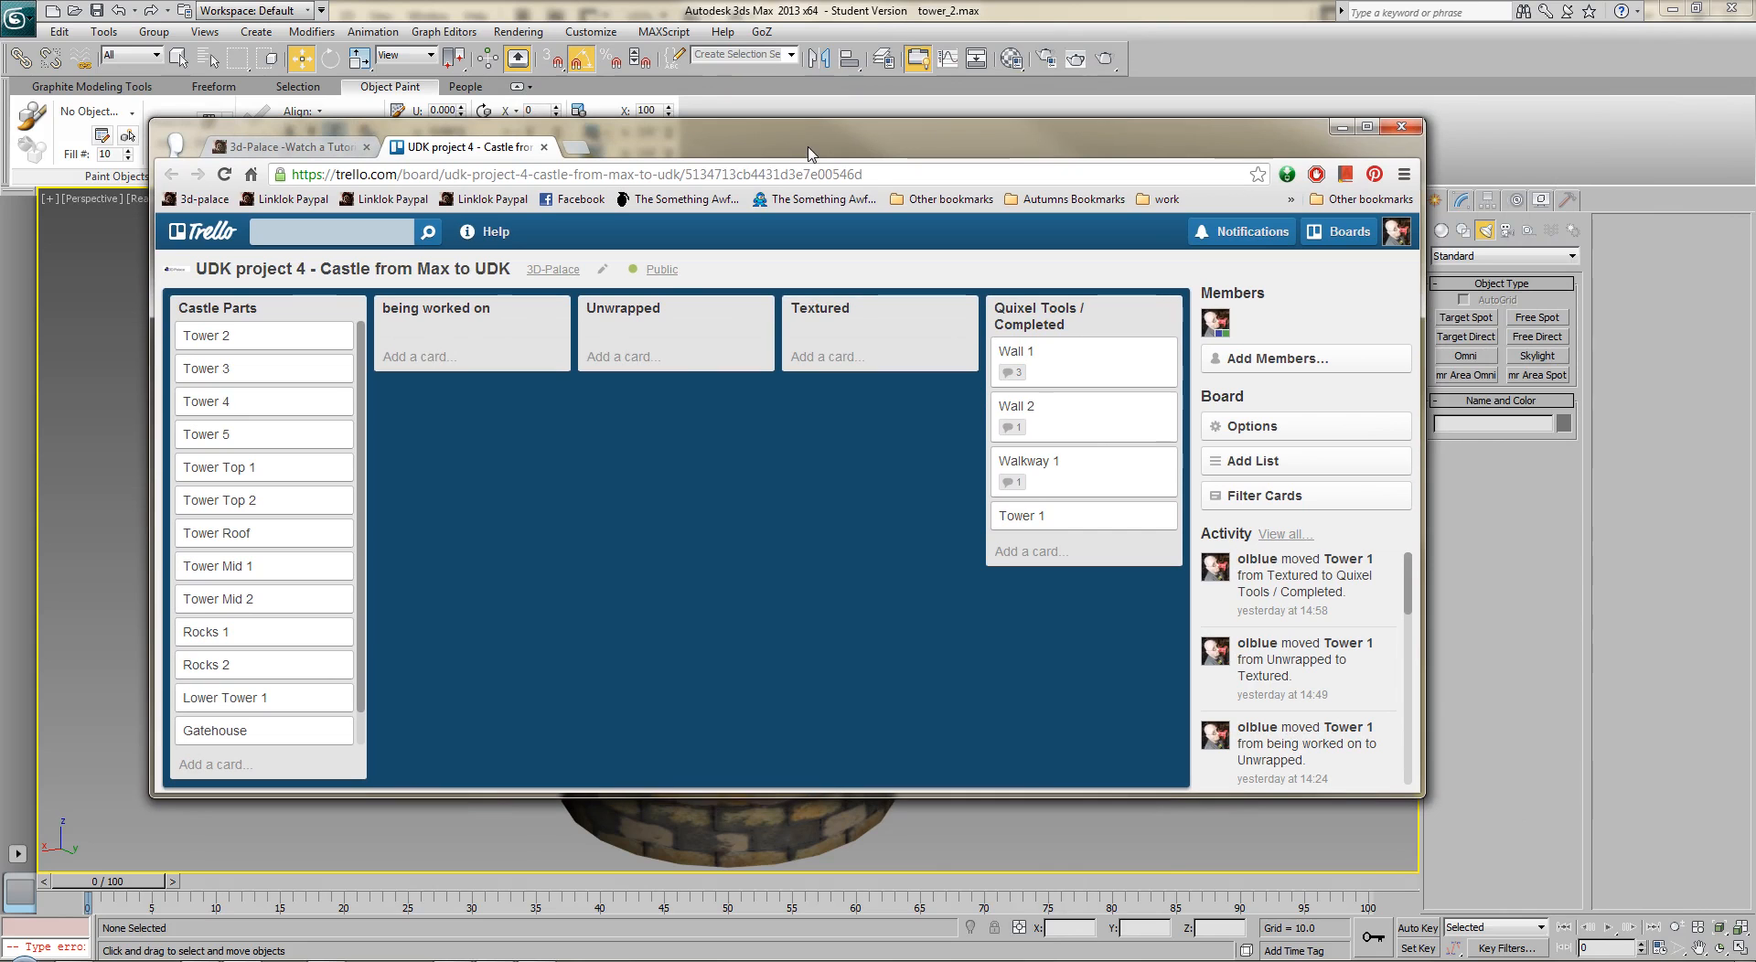
# Move the Tower 2 card to Completed and comment "note - part completed is also towers 3 and 4 - therefore there is no need to redo those pieces.".
pyautogui.moveTo(261, 338); pyautogui.dragTo(1120, 560)
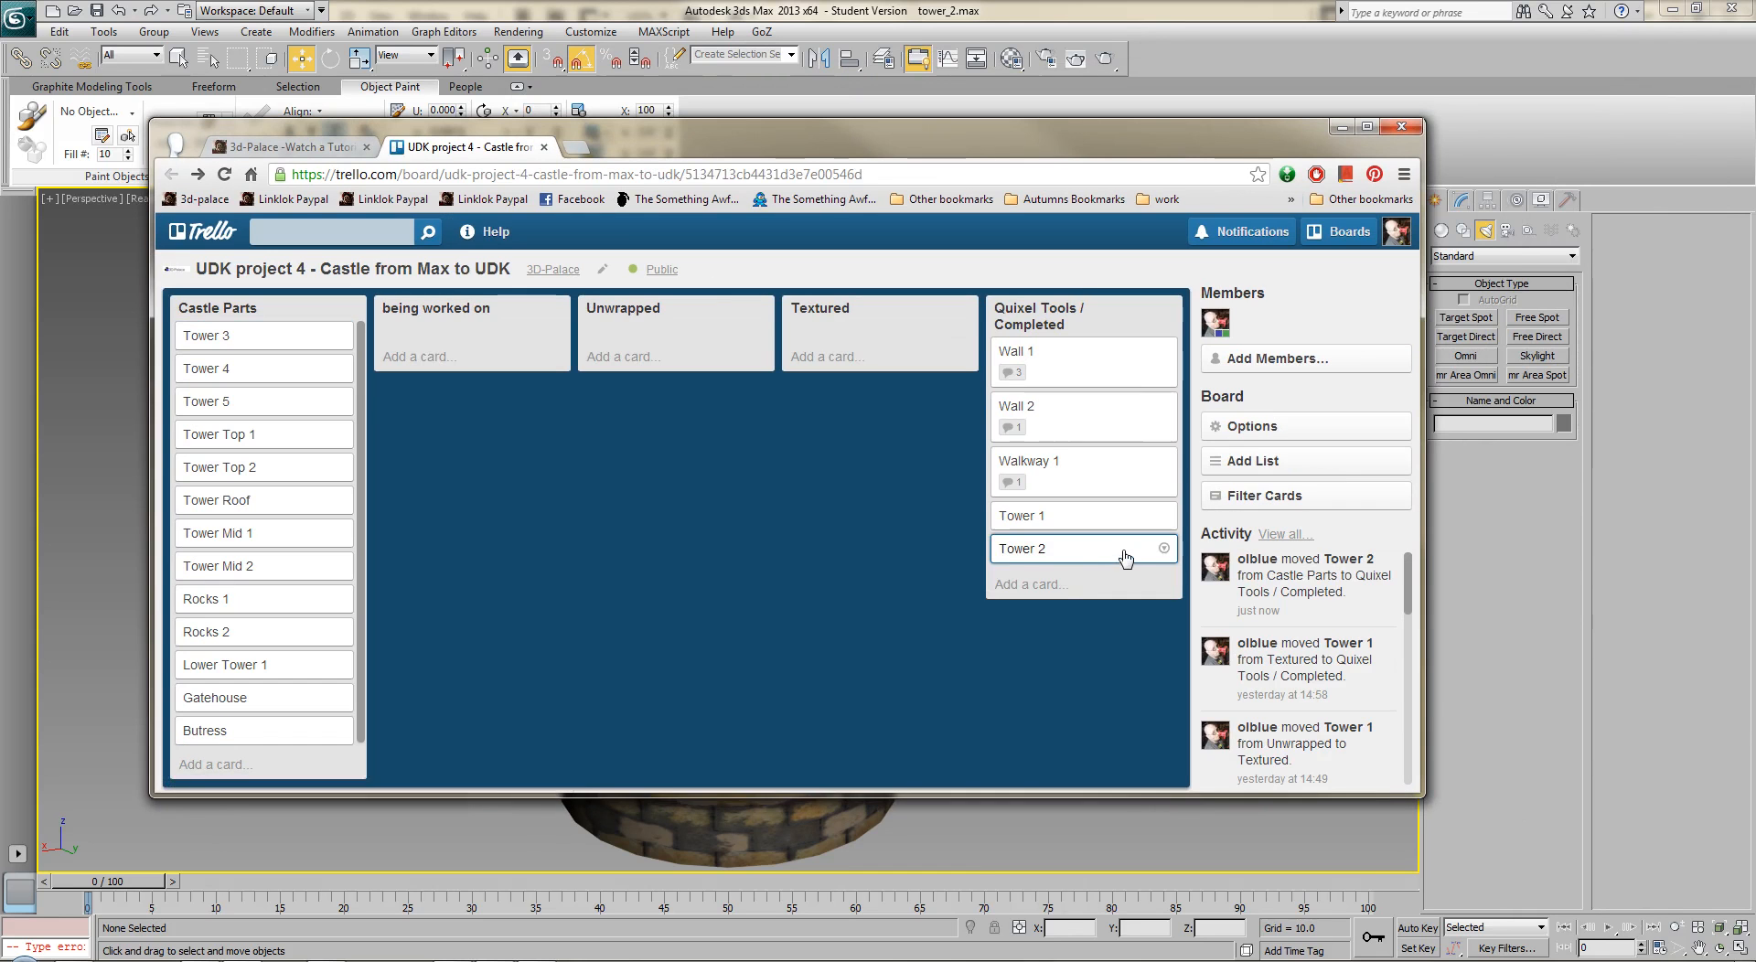
pyautogui.click(1124, 562)
pyautogui.click(773, 409)
pyautogui.write('note - ')
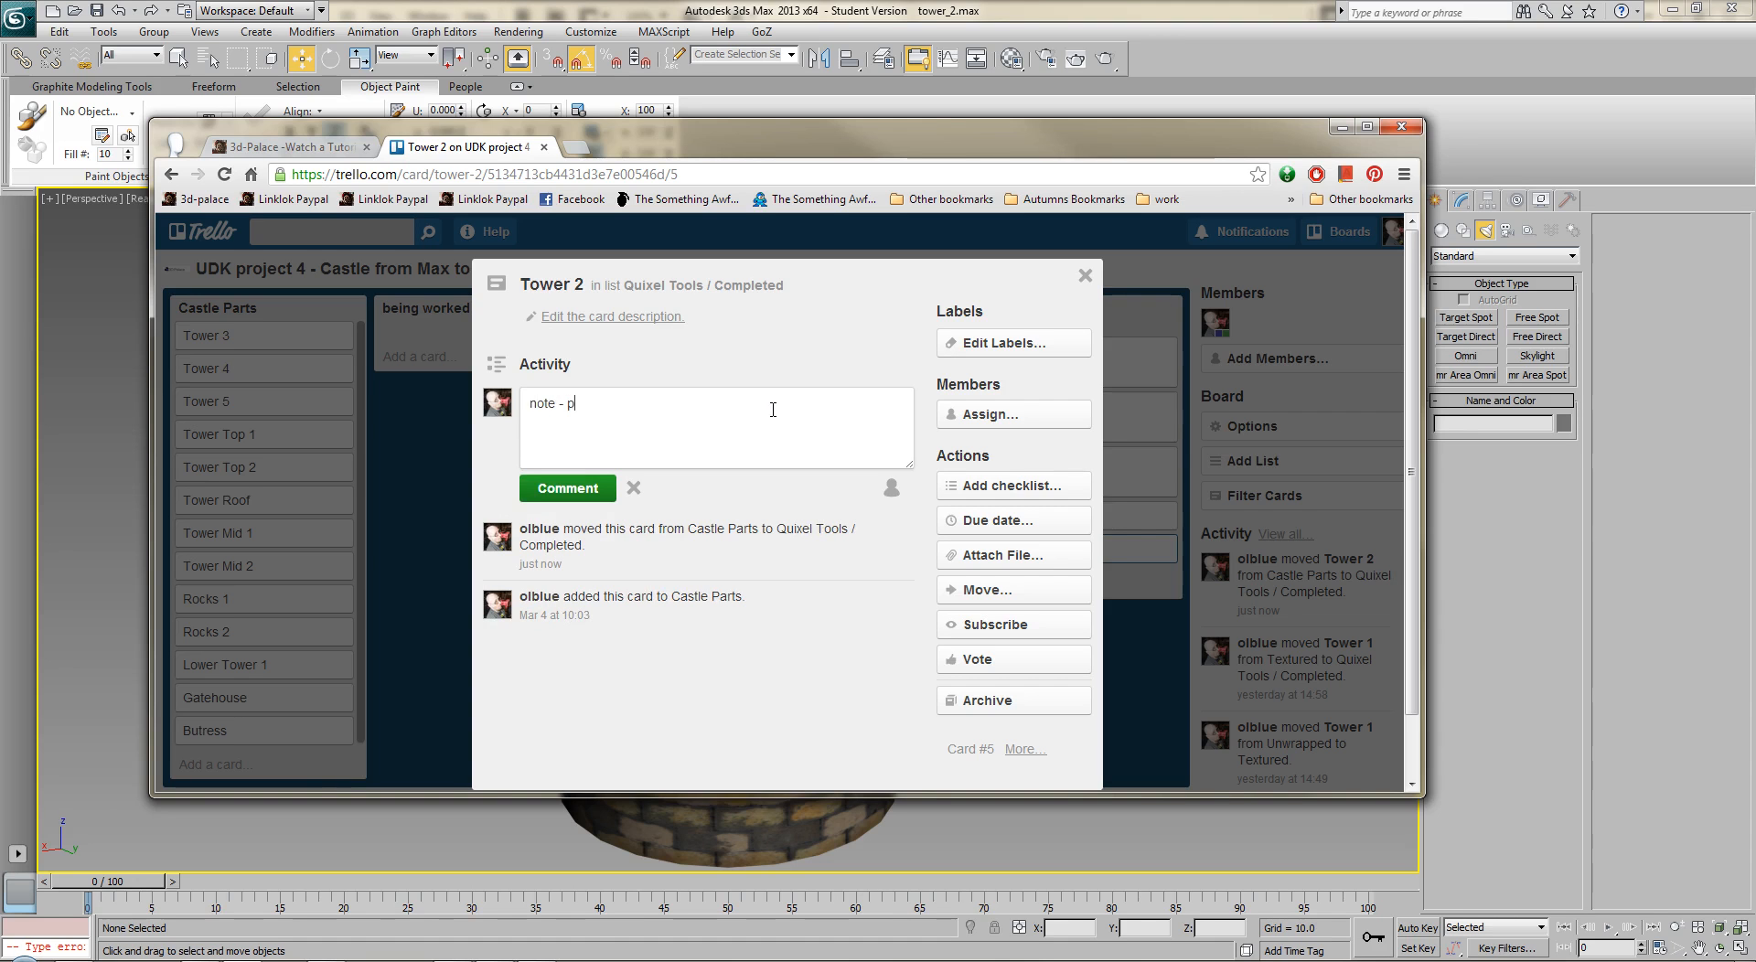
pyautogui.write('part complated')
pyautogui.press('BackSpace')
pyautogui.press('BackSpace')
pyautogui.press('BackSpace')
pyautogui.press('BackSpace')
pyautogui.press('BackSpace')
pyautogui.press('BackSpace')
pyautogui.write('here is no need to redo those pei')
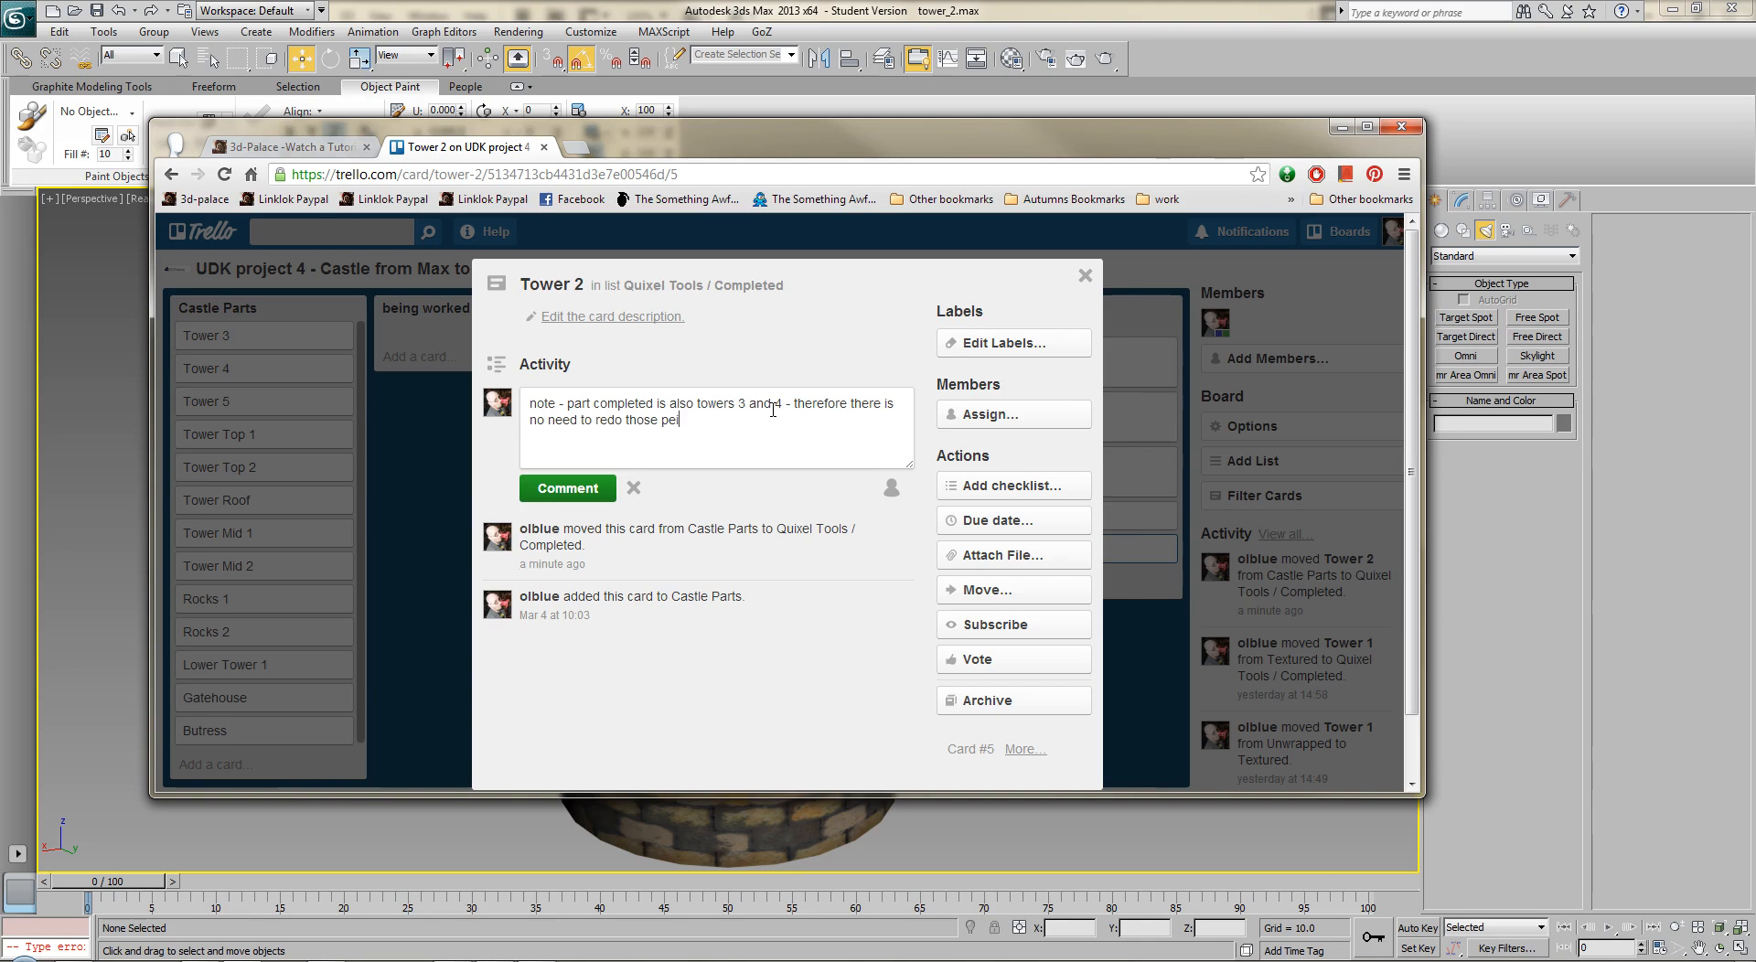
pyautogui.write('s. ')
# Finish the Tower 2 comment with "The tower has also had its geometry fixed." and post it.
pyautogui.write(' The tower has also had its g')
pyautogui.write('emoetry')
pyautogui.press('BackSpace')
pyautogui.press('BackSpace')
pyautogui.press('BackSpace')
pyautogui.press('BackSpace')
pyautogui.write('metry fixed.')
pyautogui.click(566, 490)
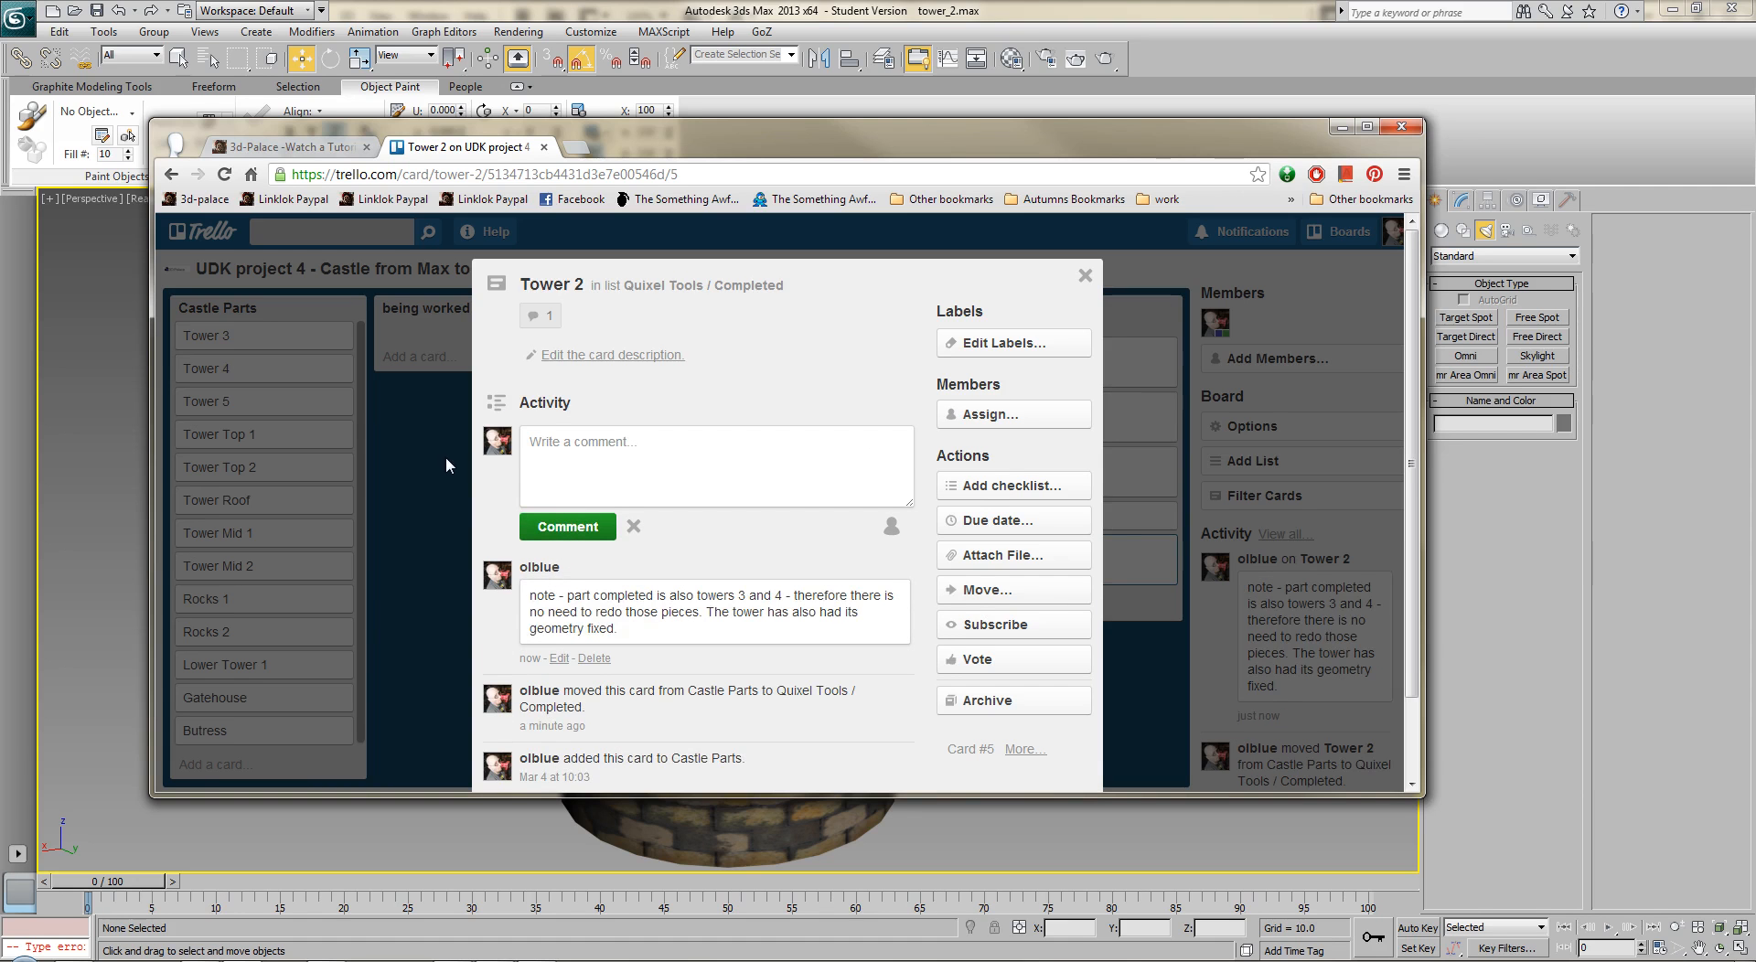
# Rename the Tower 2 card as "Tower 2 (and 3 and 4)" and return to the board.
pyautogui.click(559, 287)
pyautogui.click(615, 289)
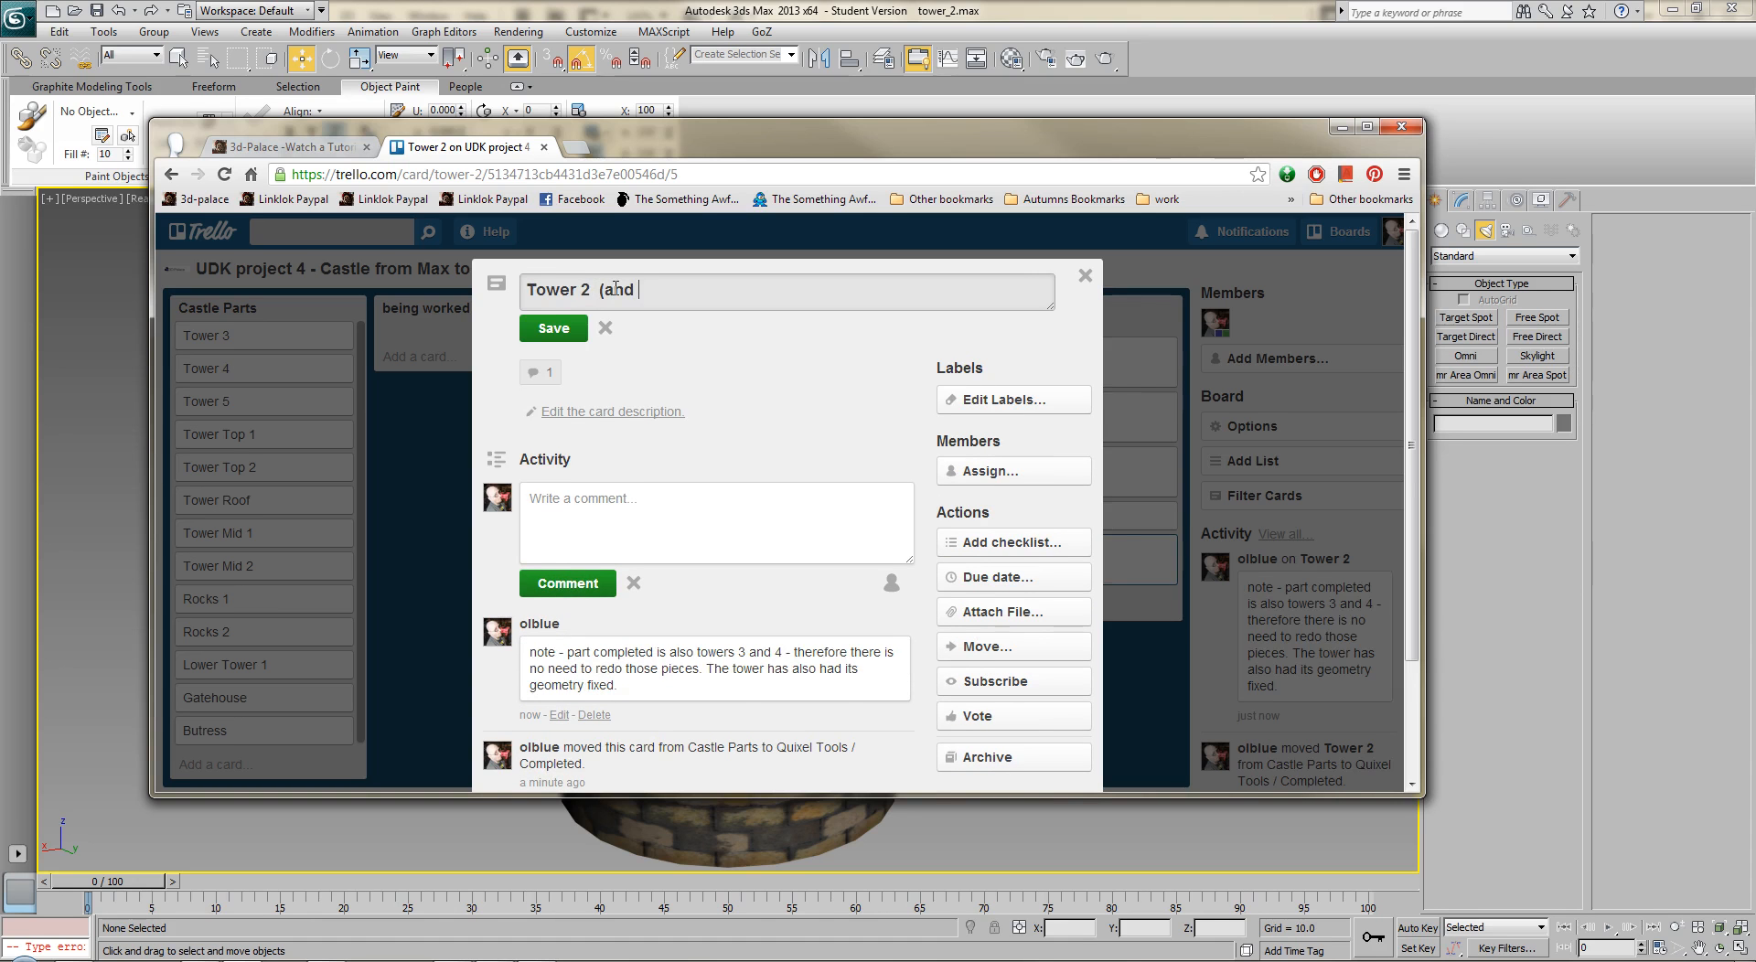
pyautogui.press('Return')
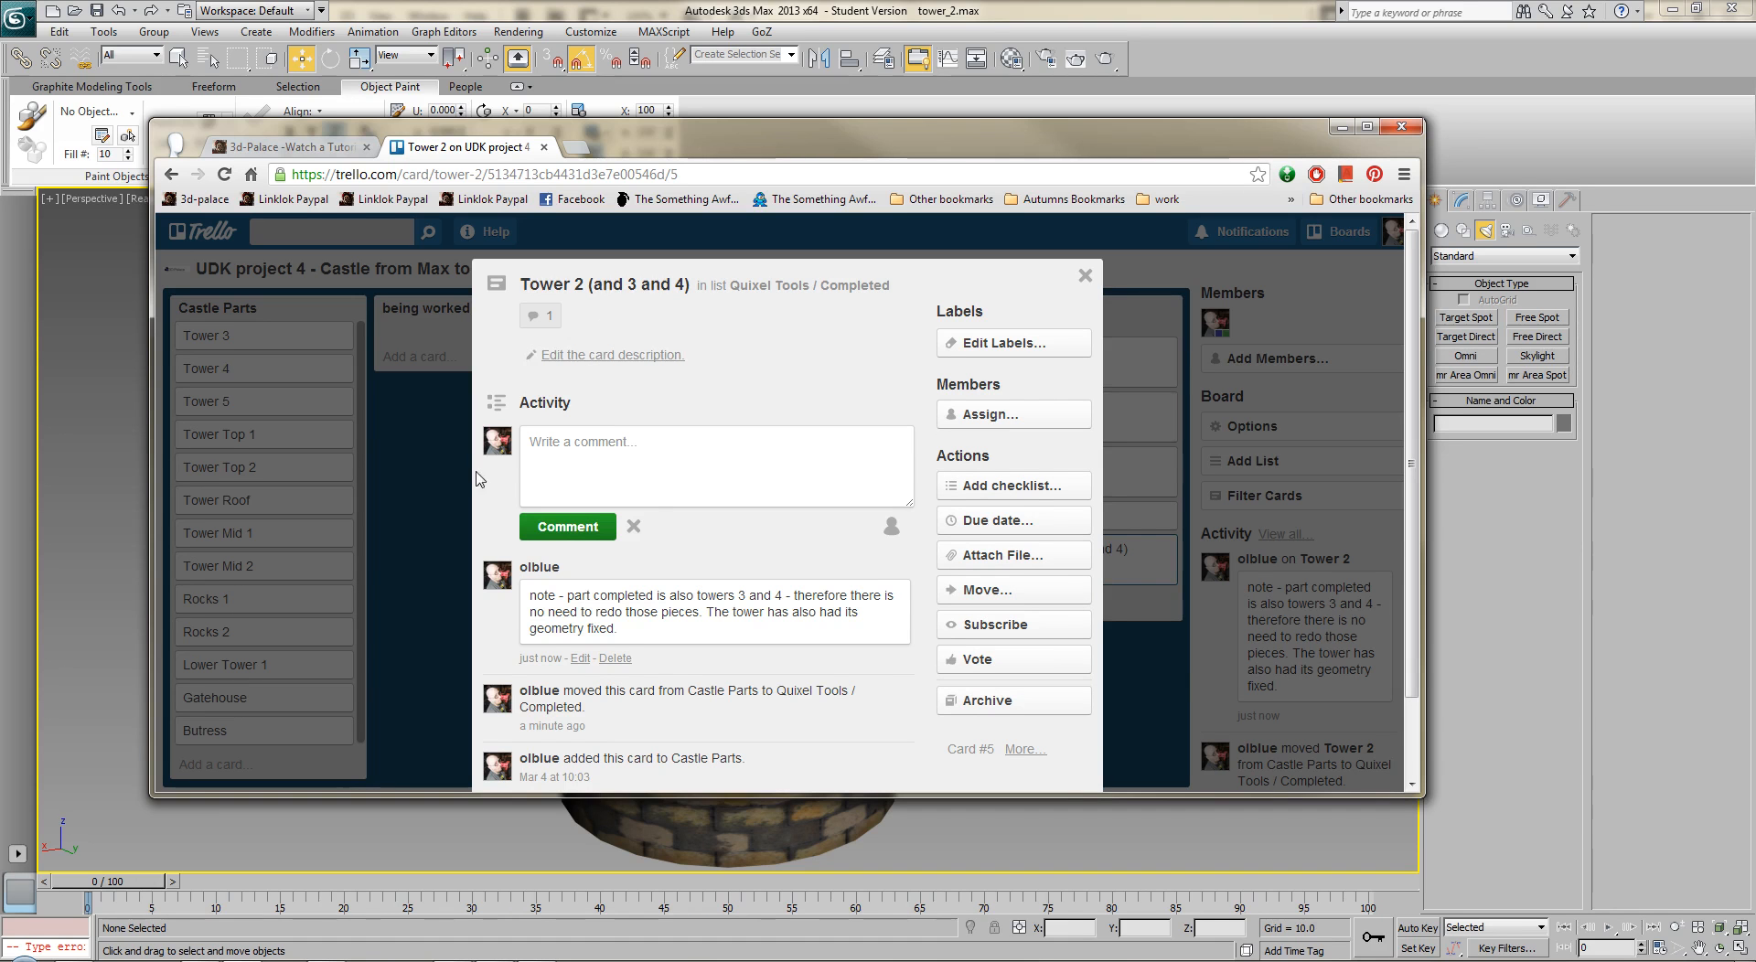
pyautogui.click(430, 455)
pyautogui.click(445, 452)
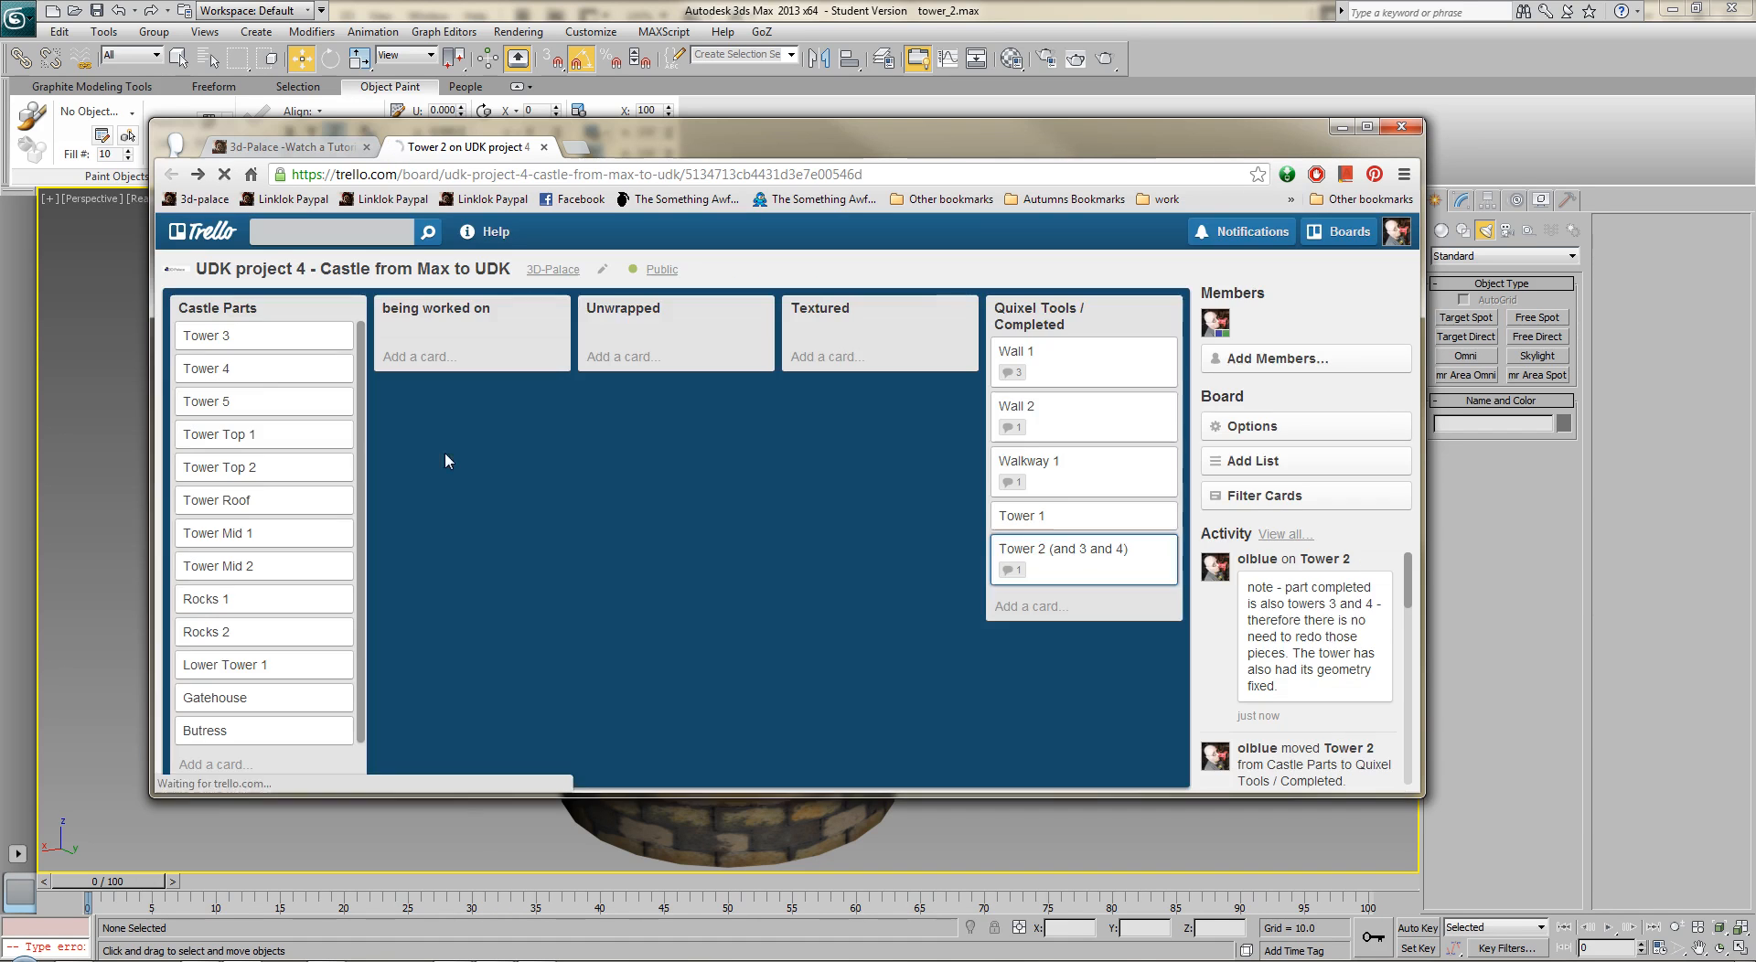
# Archive the Tower 3 and Tower 4 cards in Castle Parts and put Tower 5 into the being worked on list.
pyautogui.click(340, 336)
pyautogui.click(362, 571)
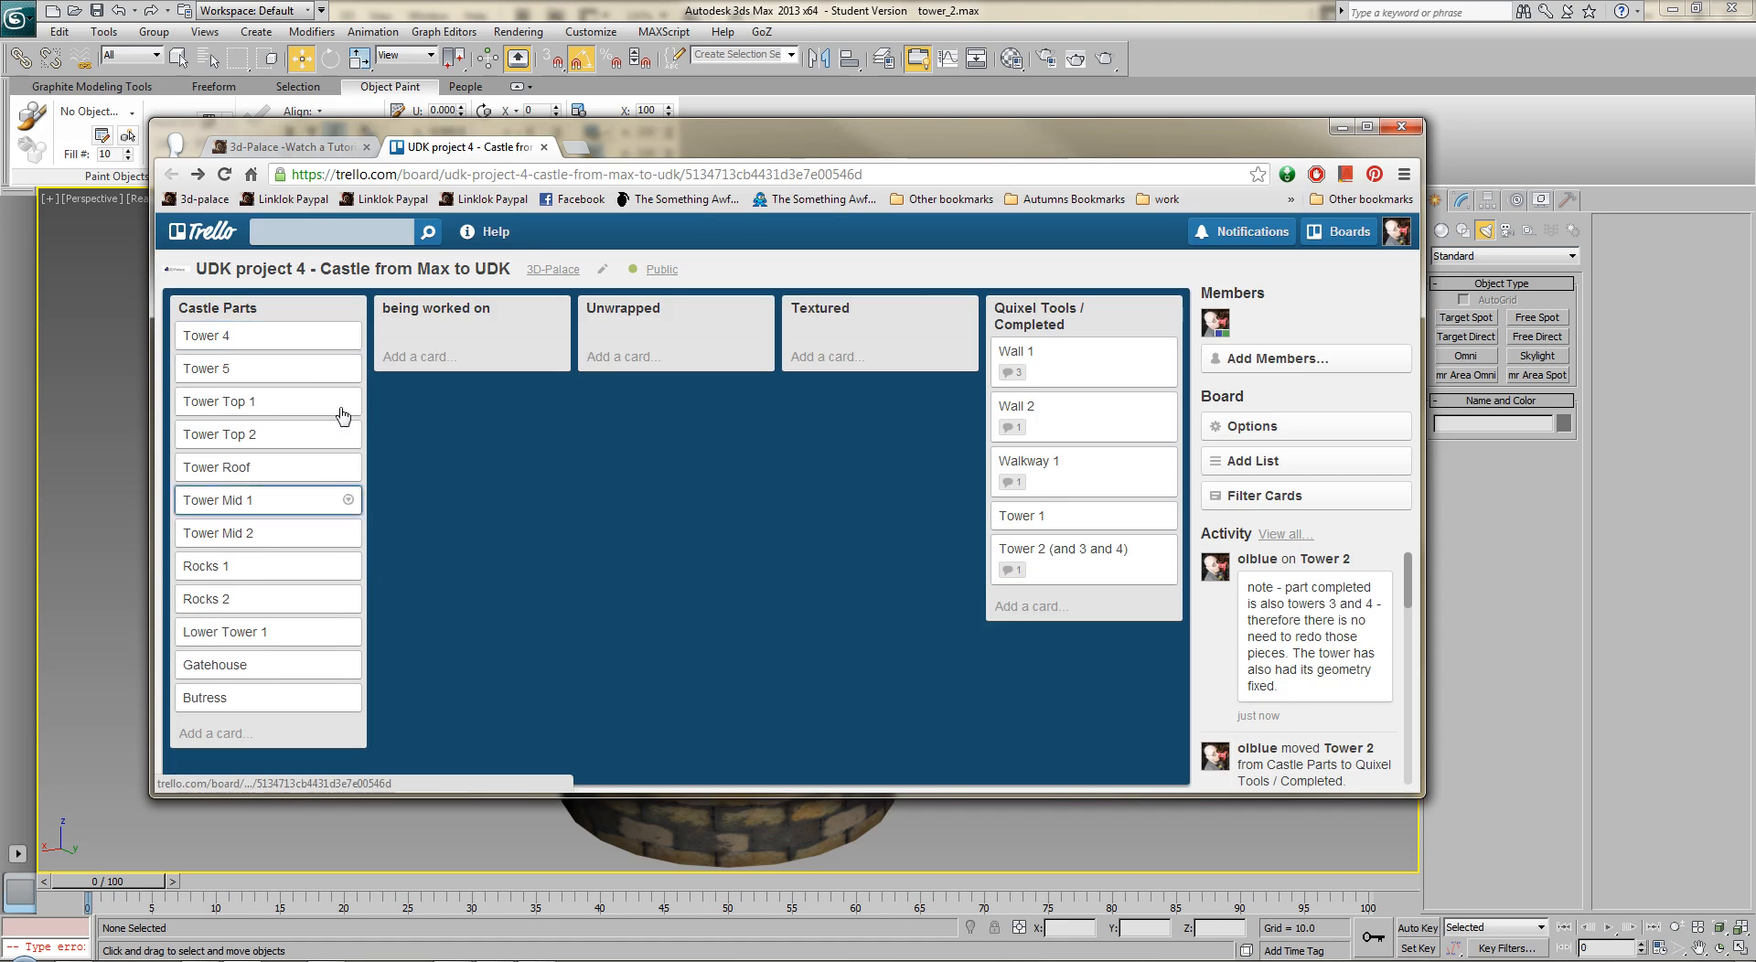
pyautogui.click(349, 336)
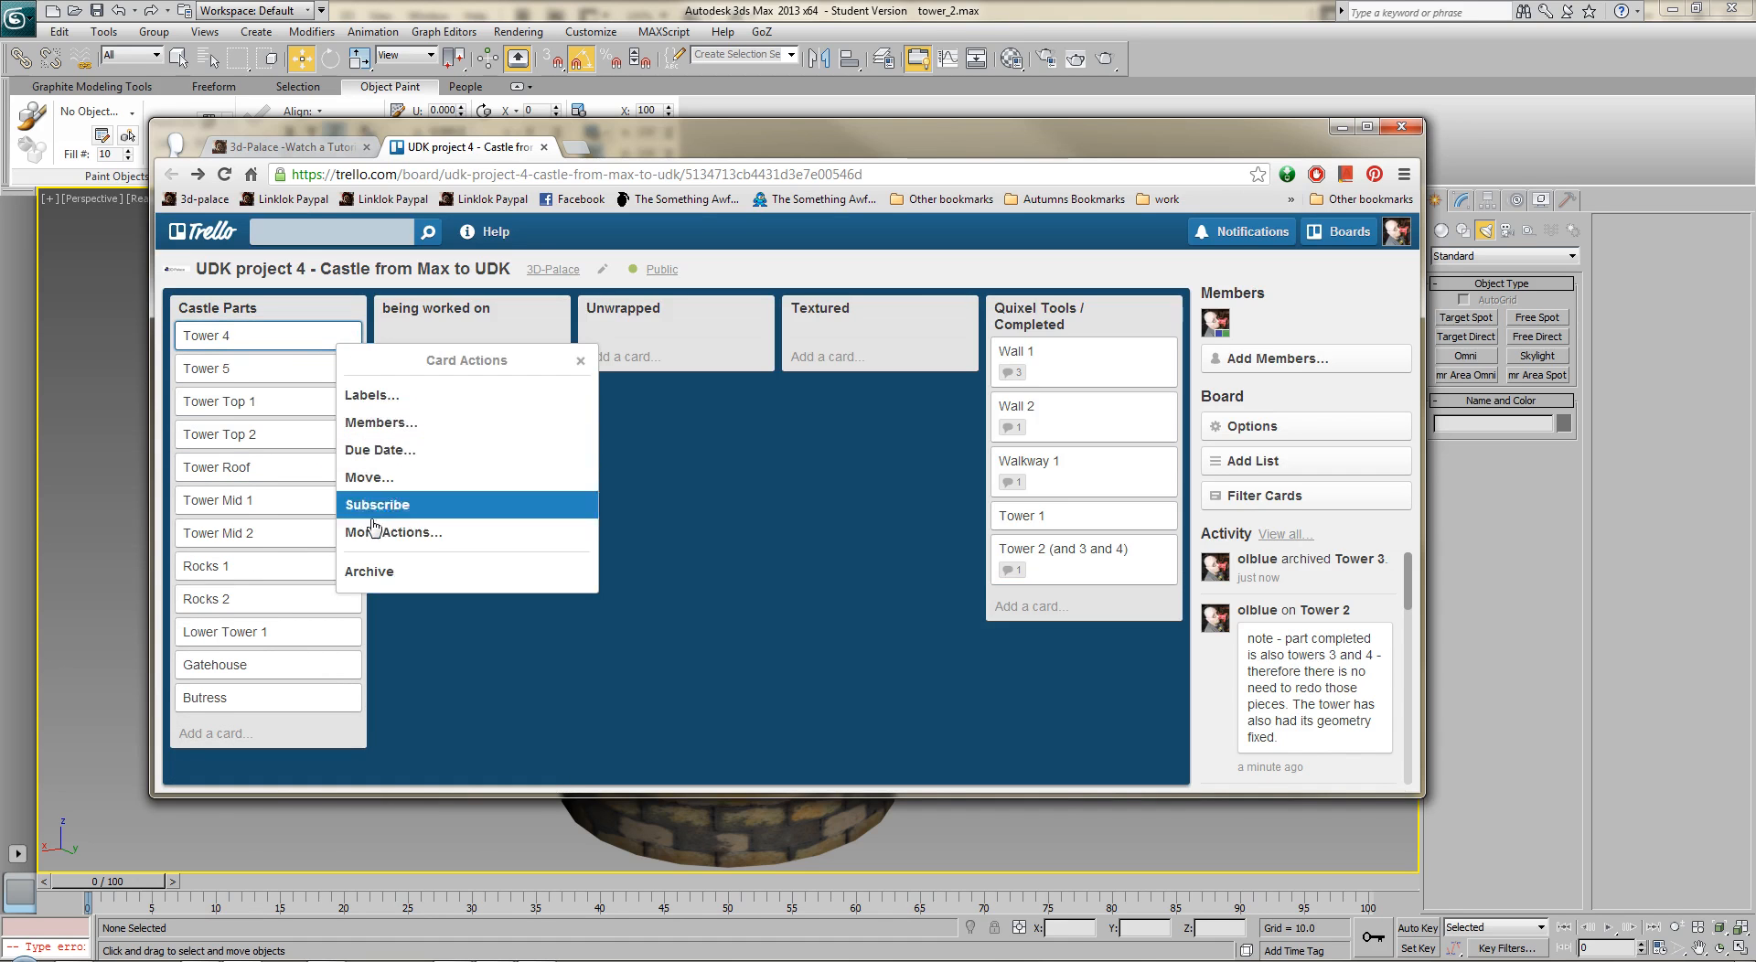
pyautogui.click(366, 570)
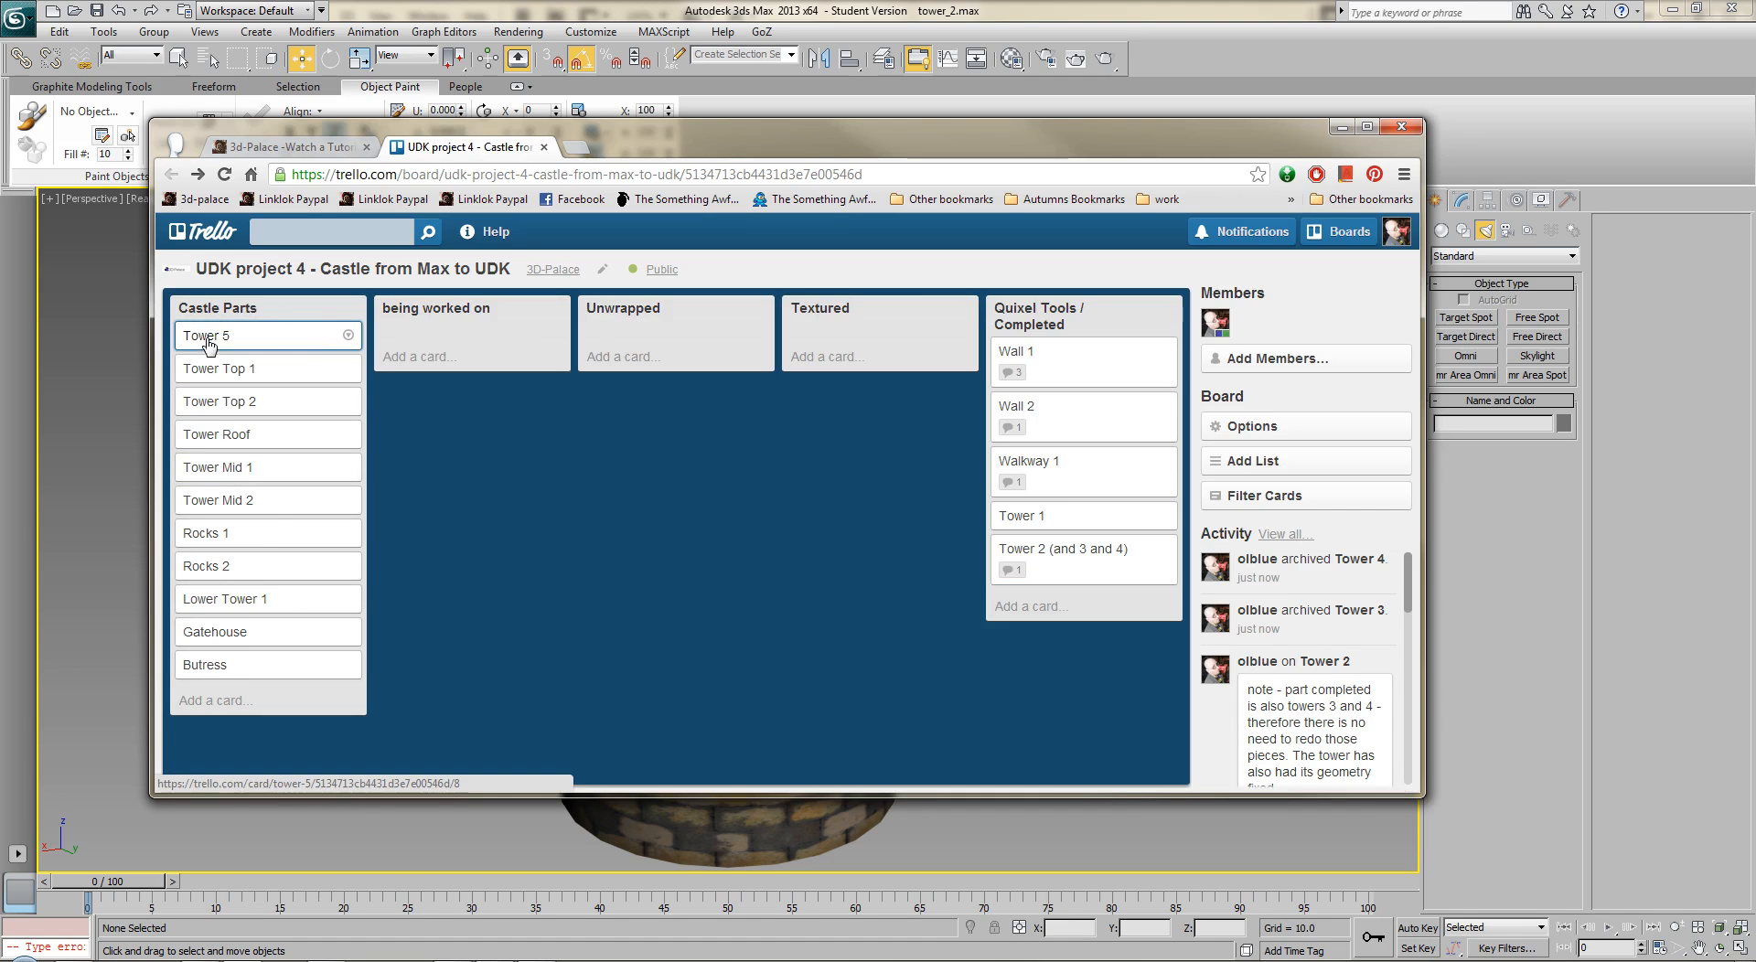
pyautogui.moveTo(208, 343); pyautogui.dragTo(395, 340)
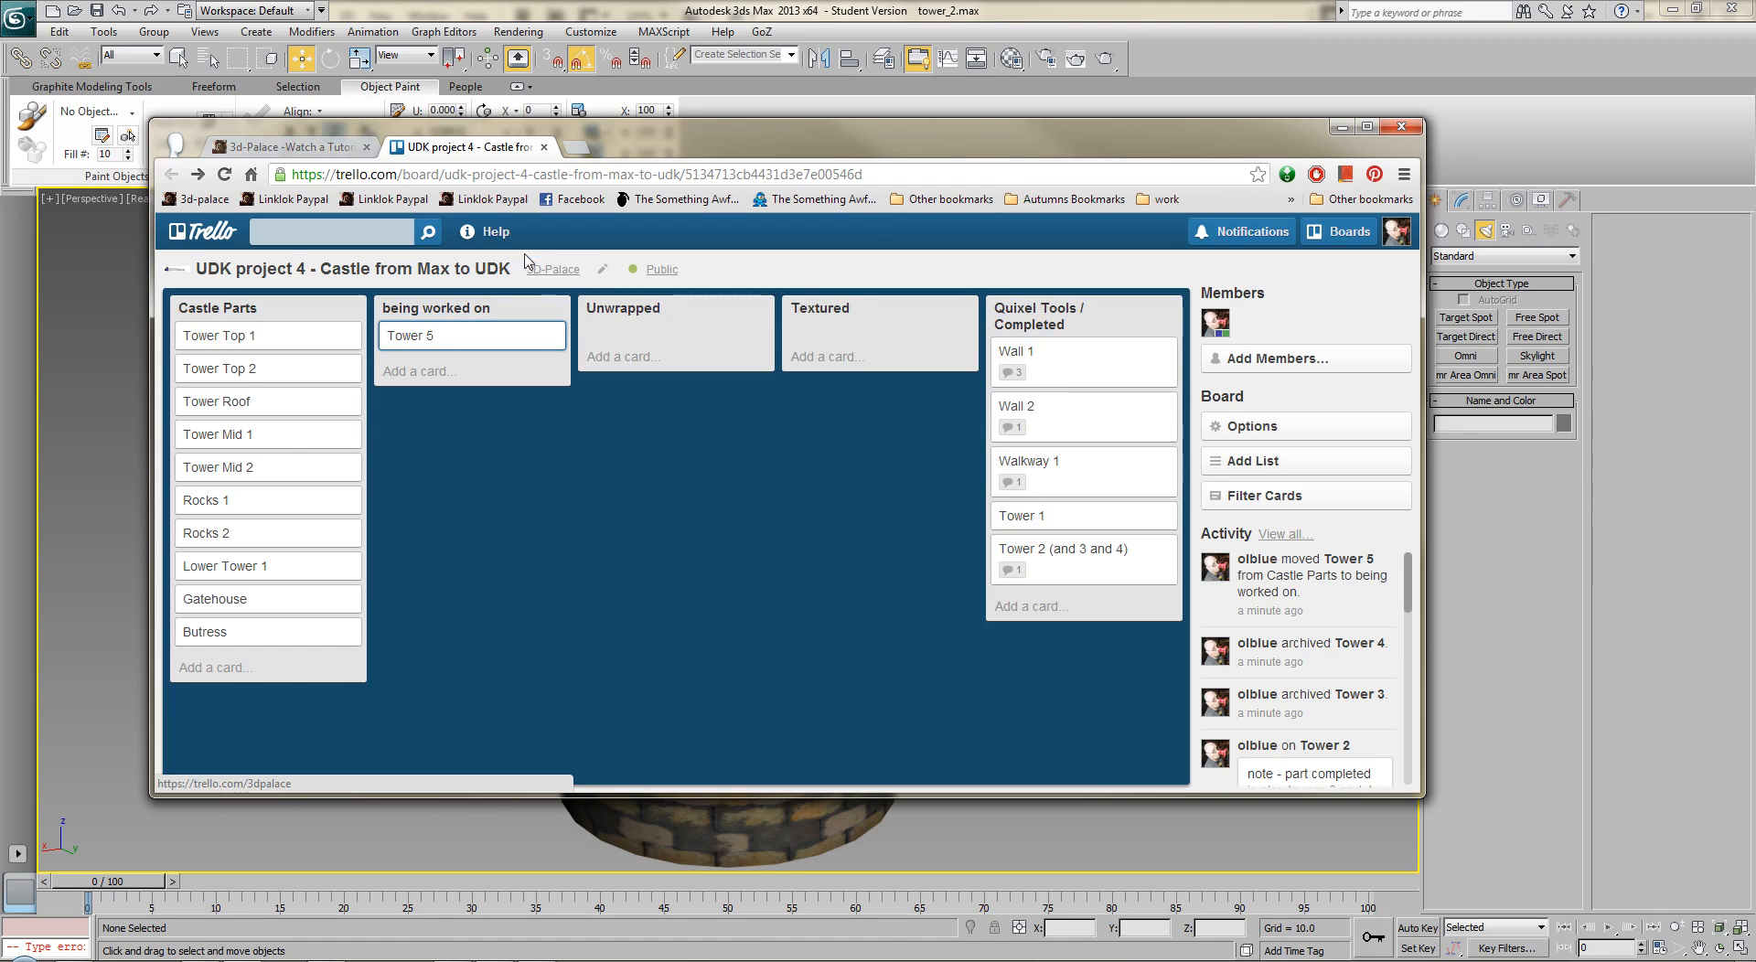
# Switch to 3ds Max, open the recent scene tower_5.max and inspect the tower's shape.
pyautogui.click(89, 468)
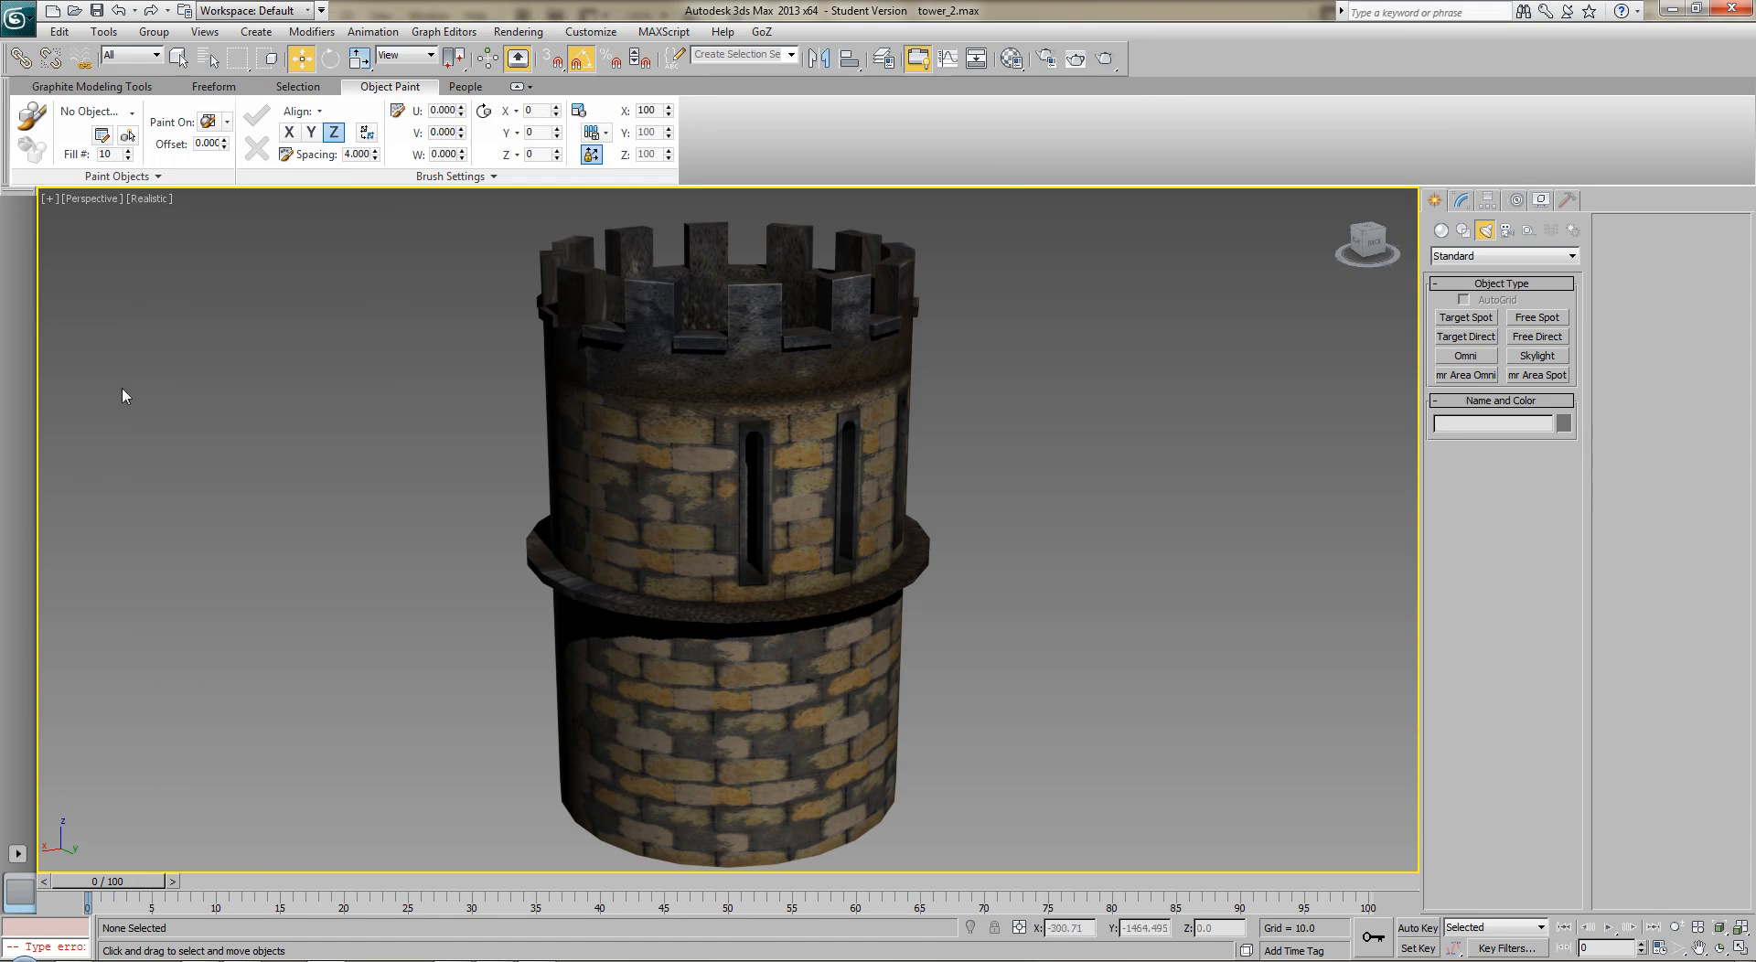
pyautogui.click(18, 18)
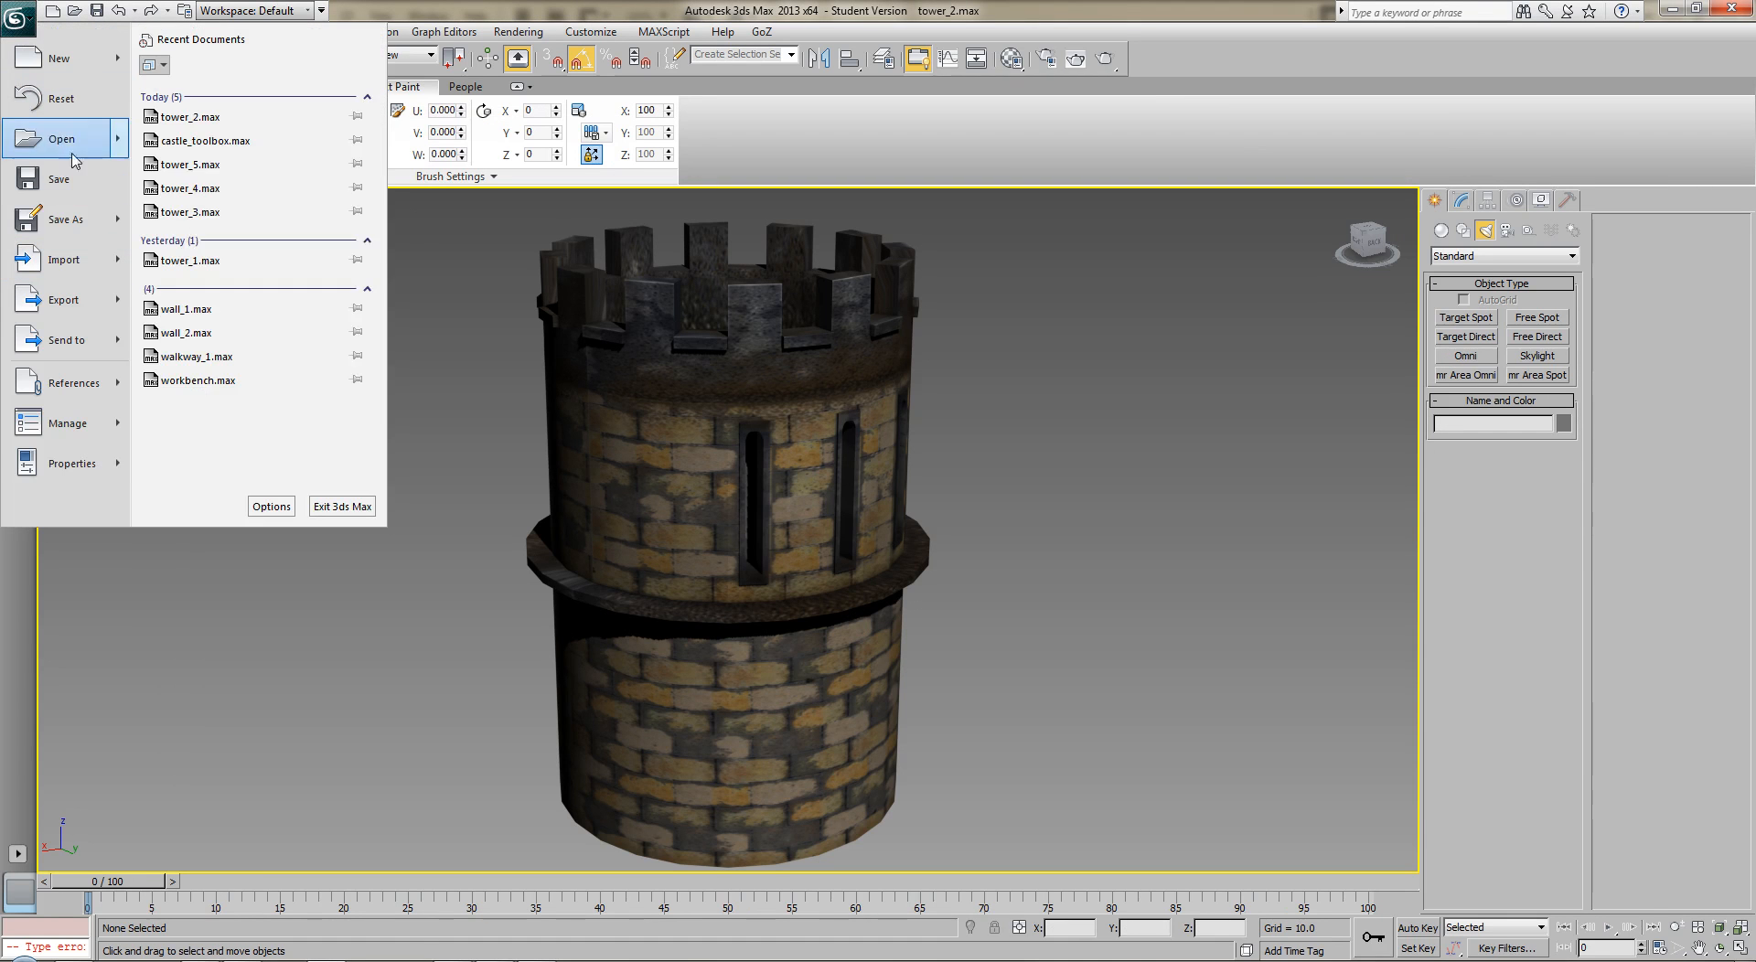
pyautogui.click(19, 29)
pyautogui.click(19, 29)
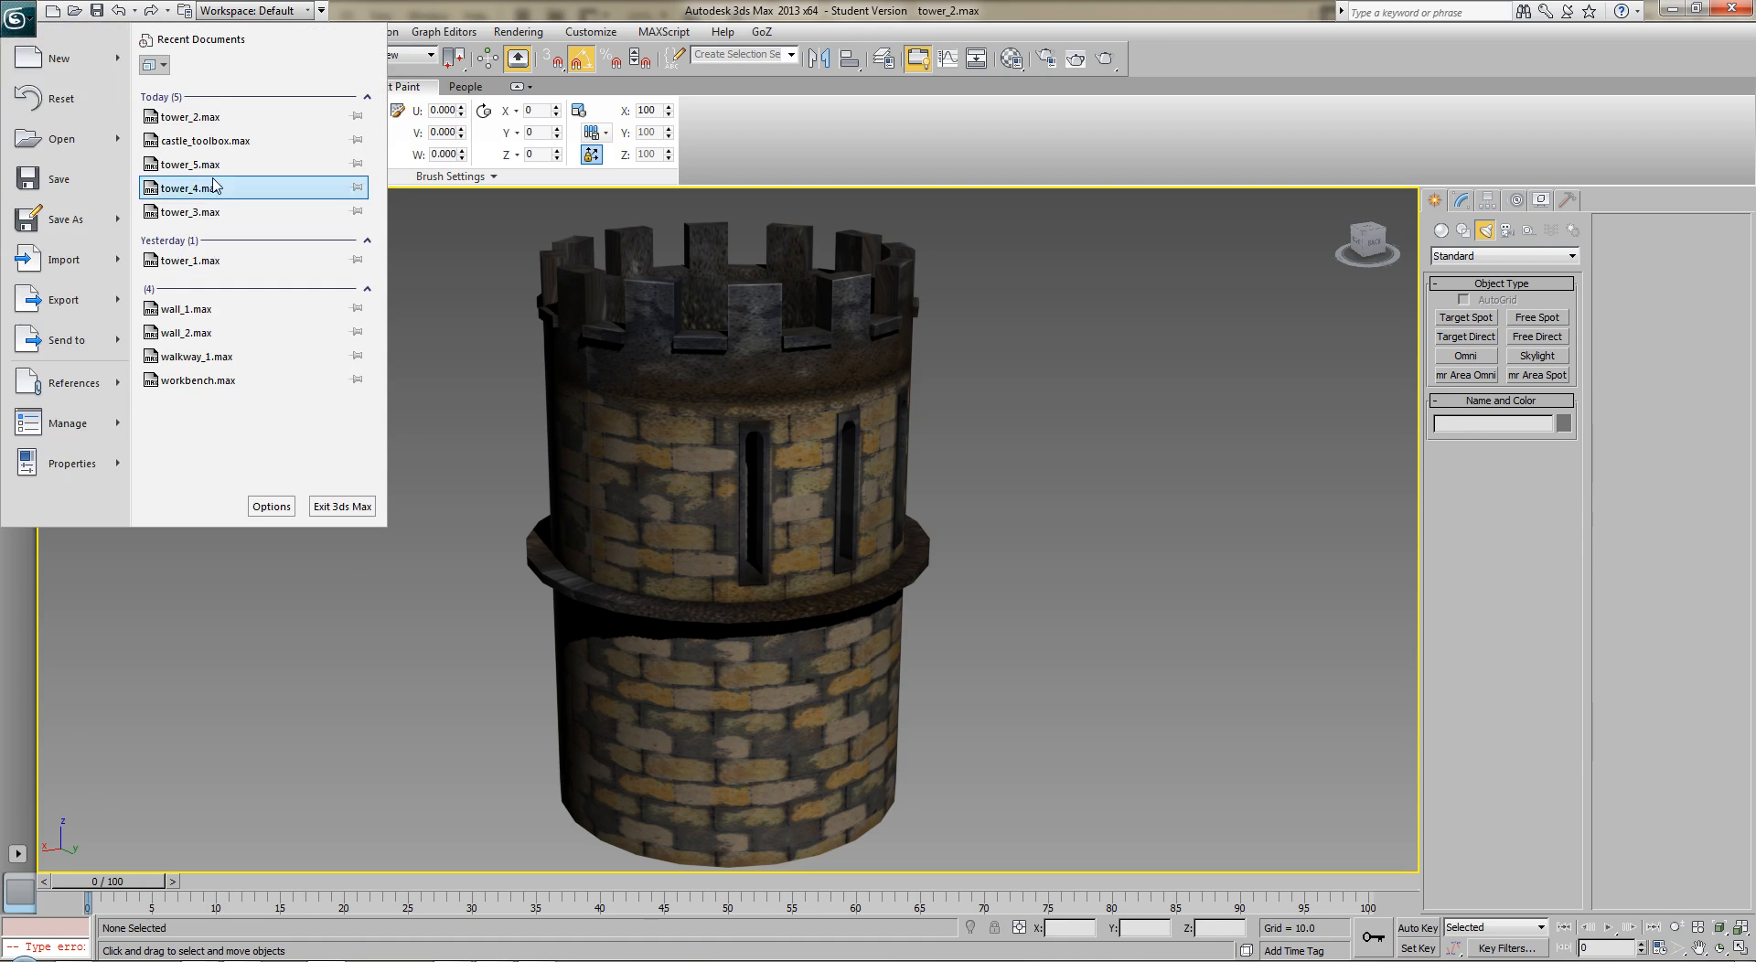
pyautogui.click(205, 169)
pyautogui.press('q')
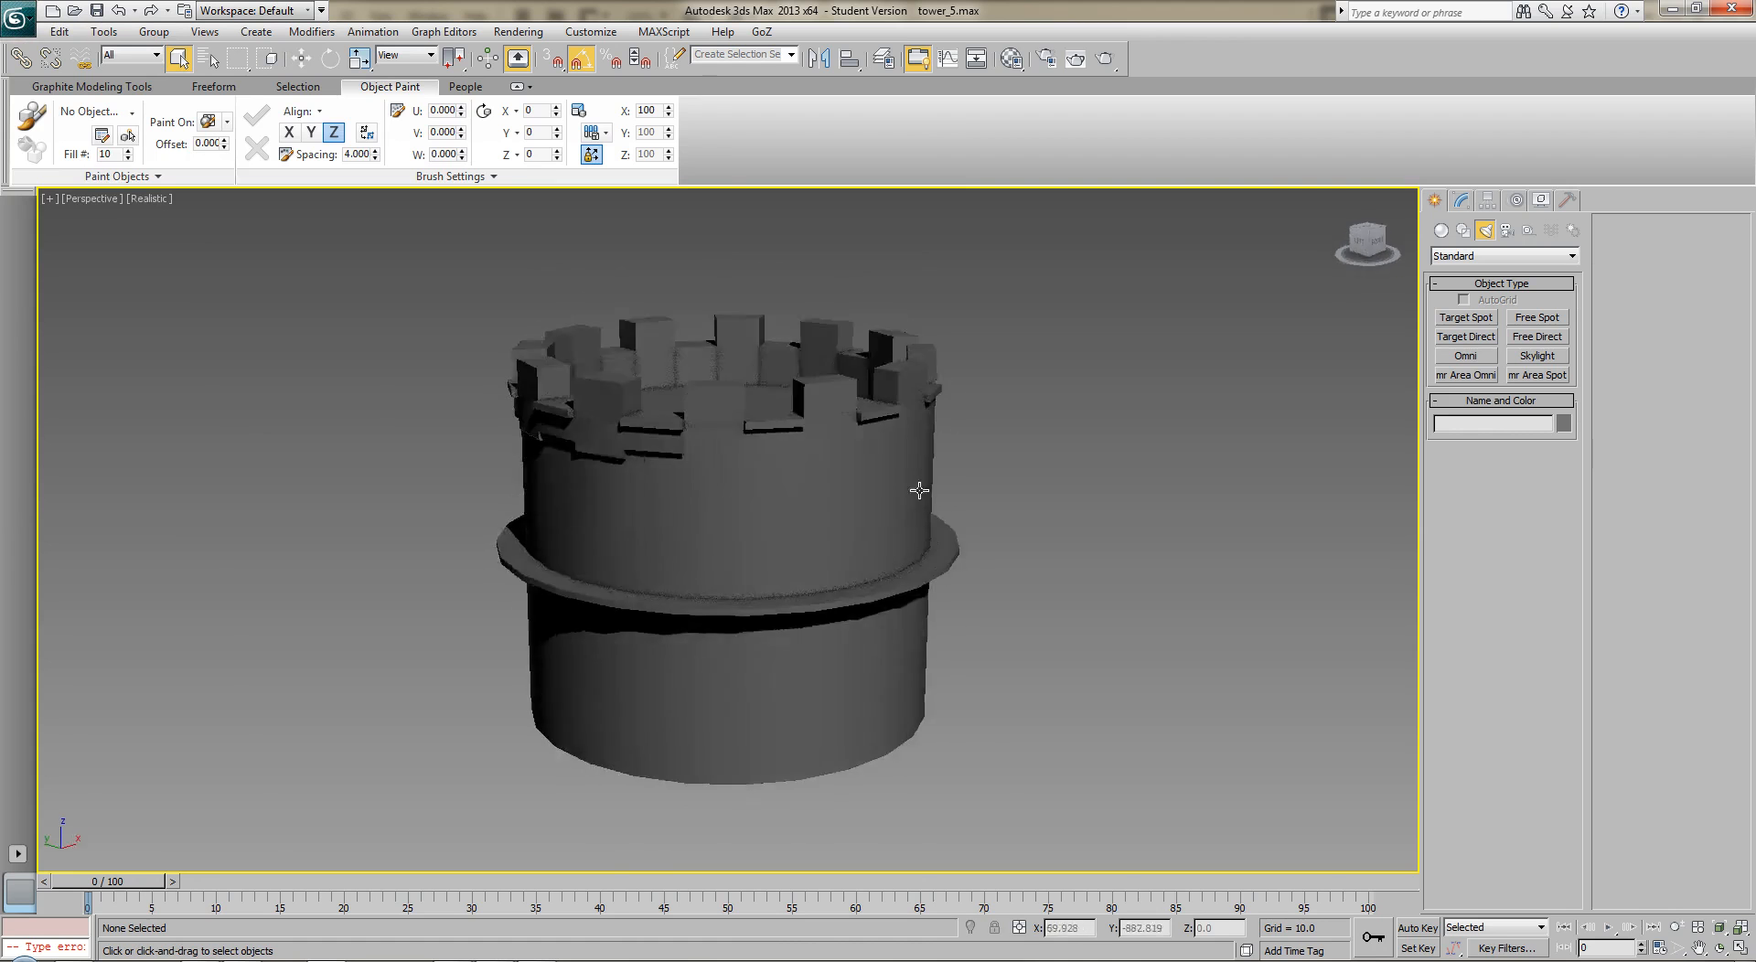
pyautogui.keyDown('alt'); pyautogui.moveTo(919, 491); pyautogui.dragTo(995, 509, button='middle'); pyautogui.keyUp('alt')
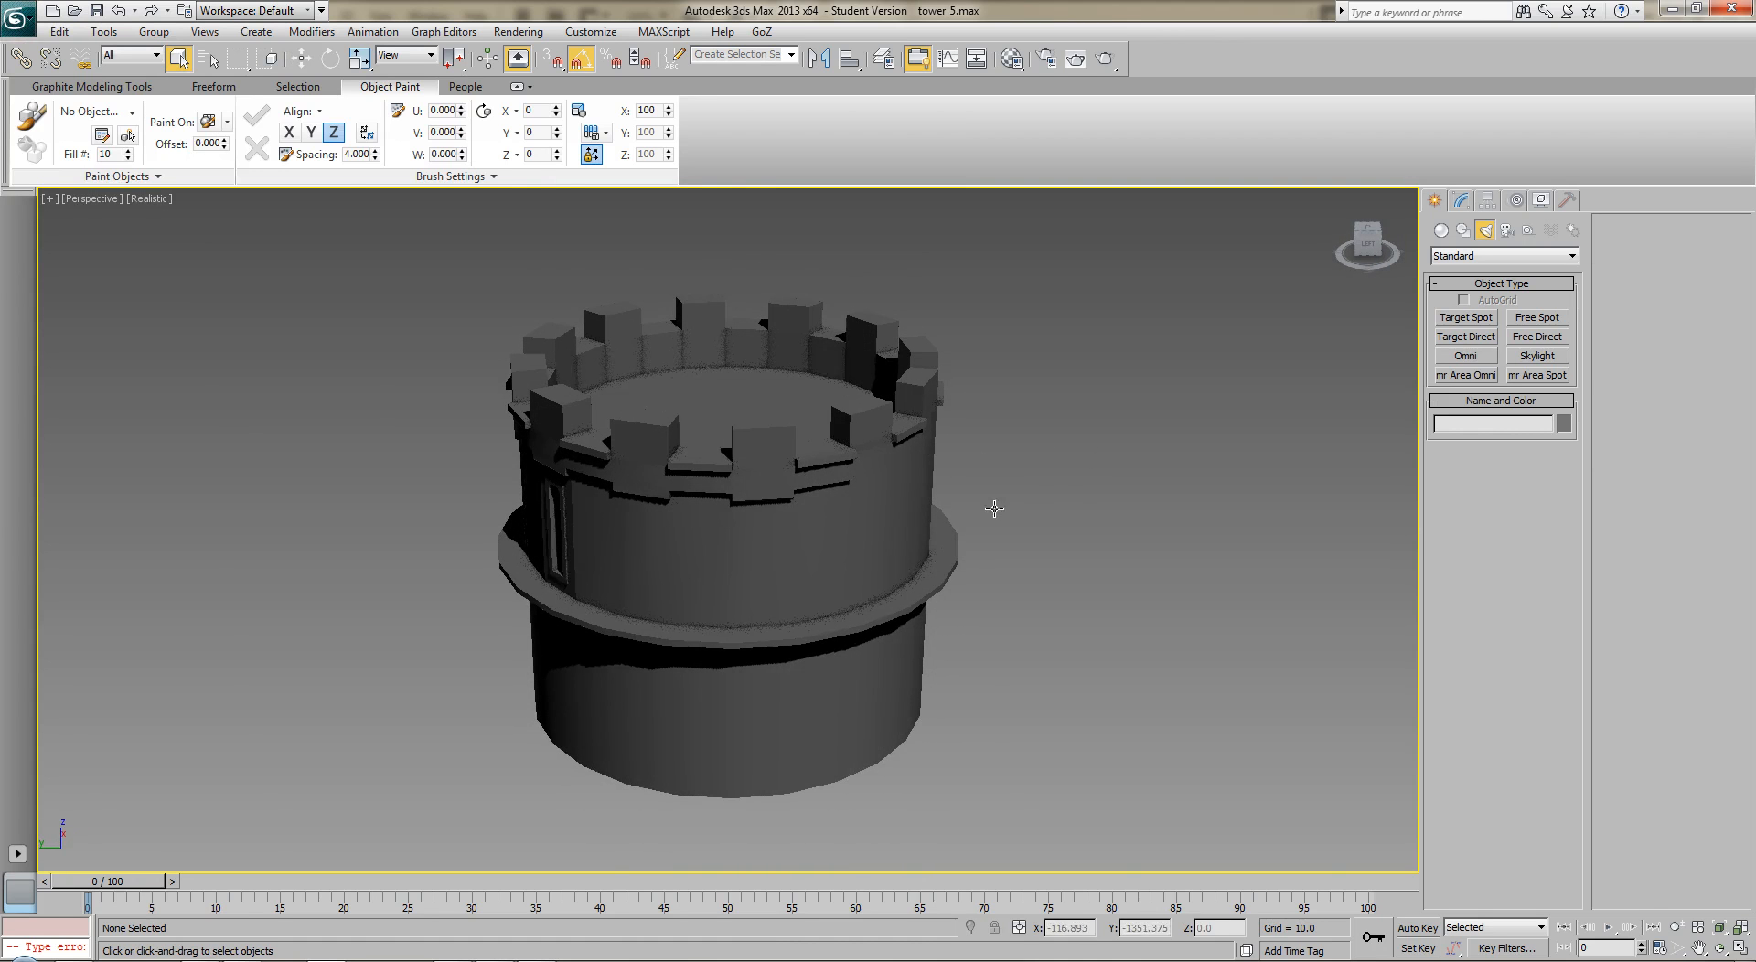
# Open tower_3 from the tower3 folder in udk4 and inspect its tower model.
pyautogui.click(32, 23)
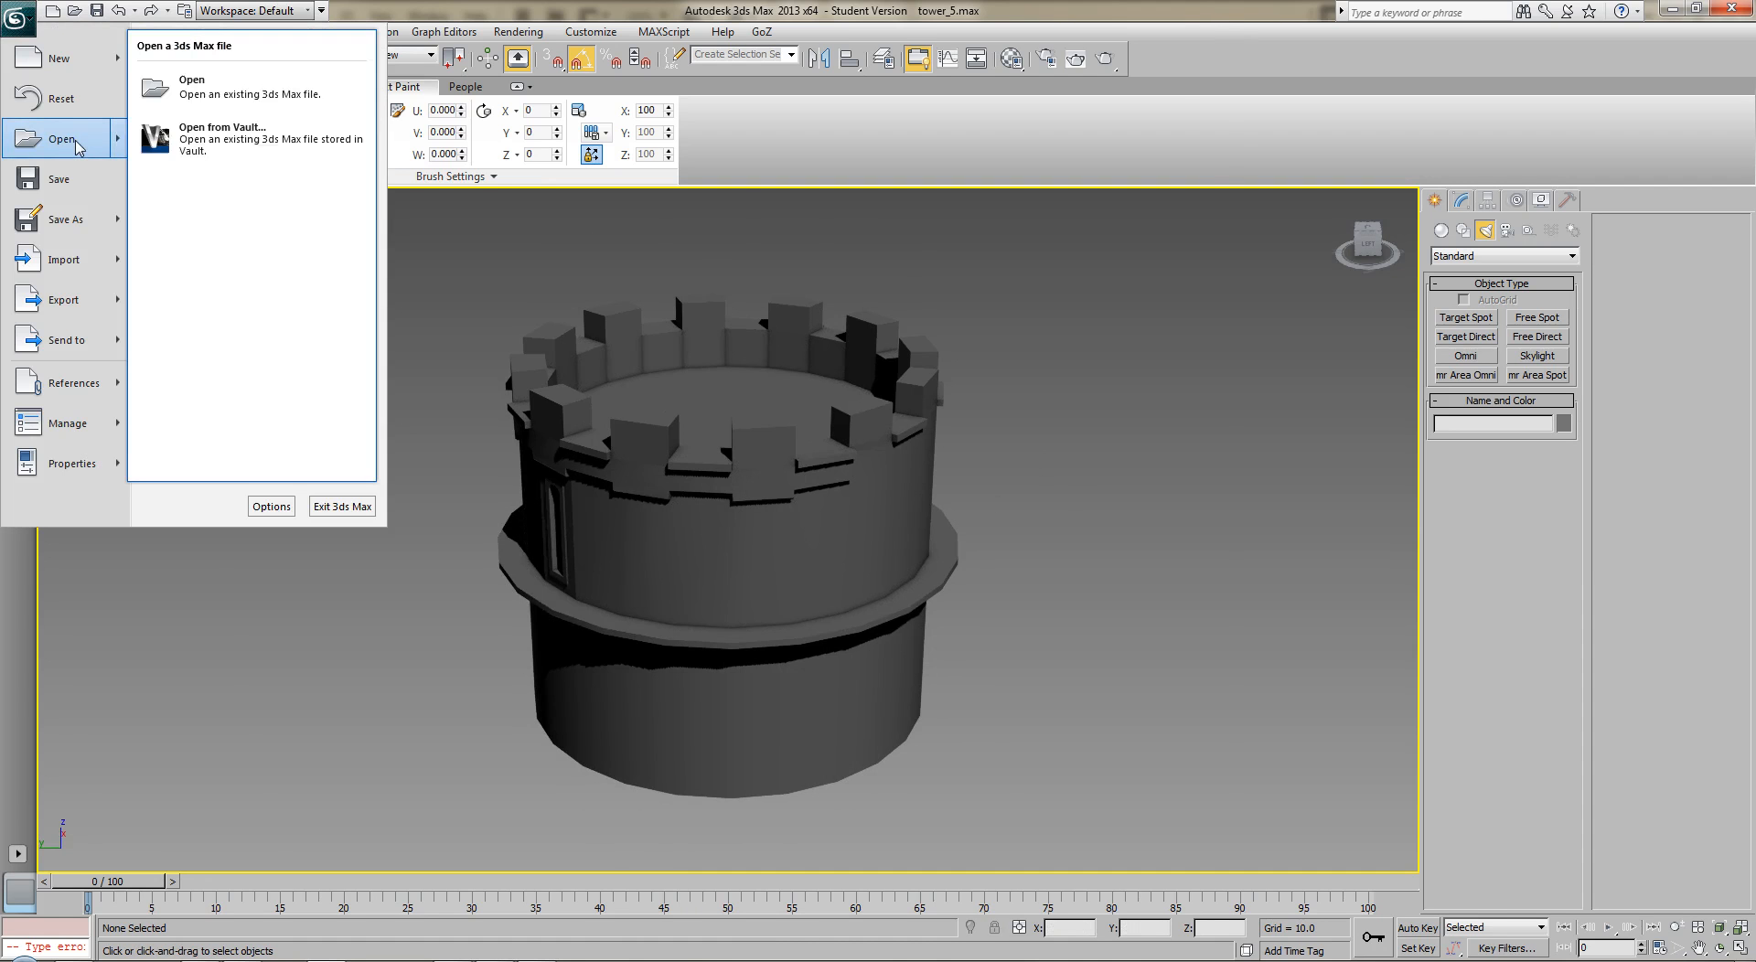
pyautogui.click(78, 146)
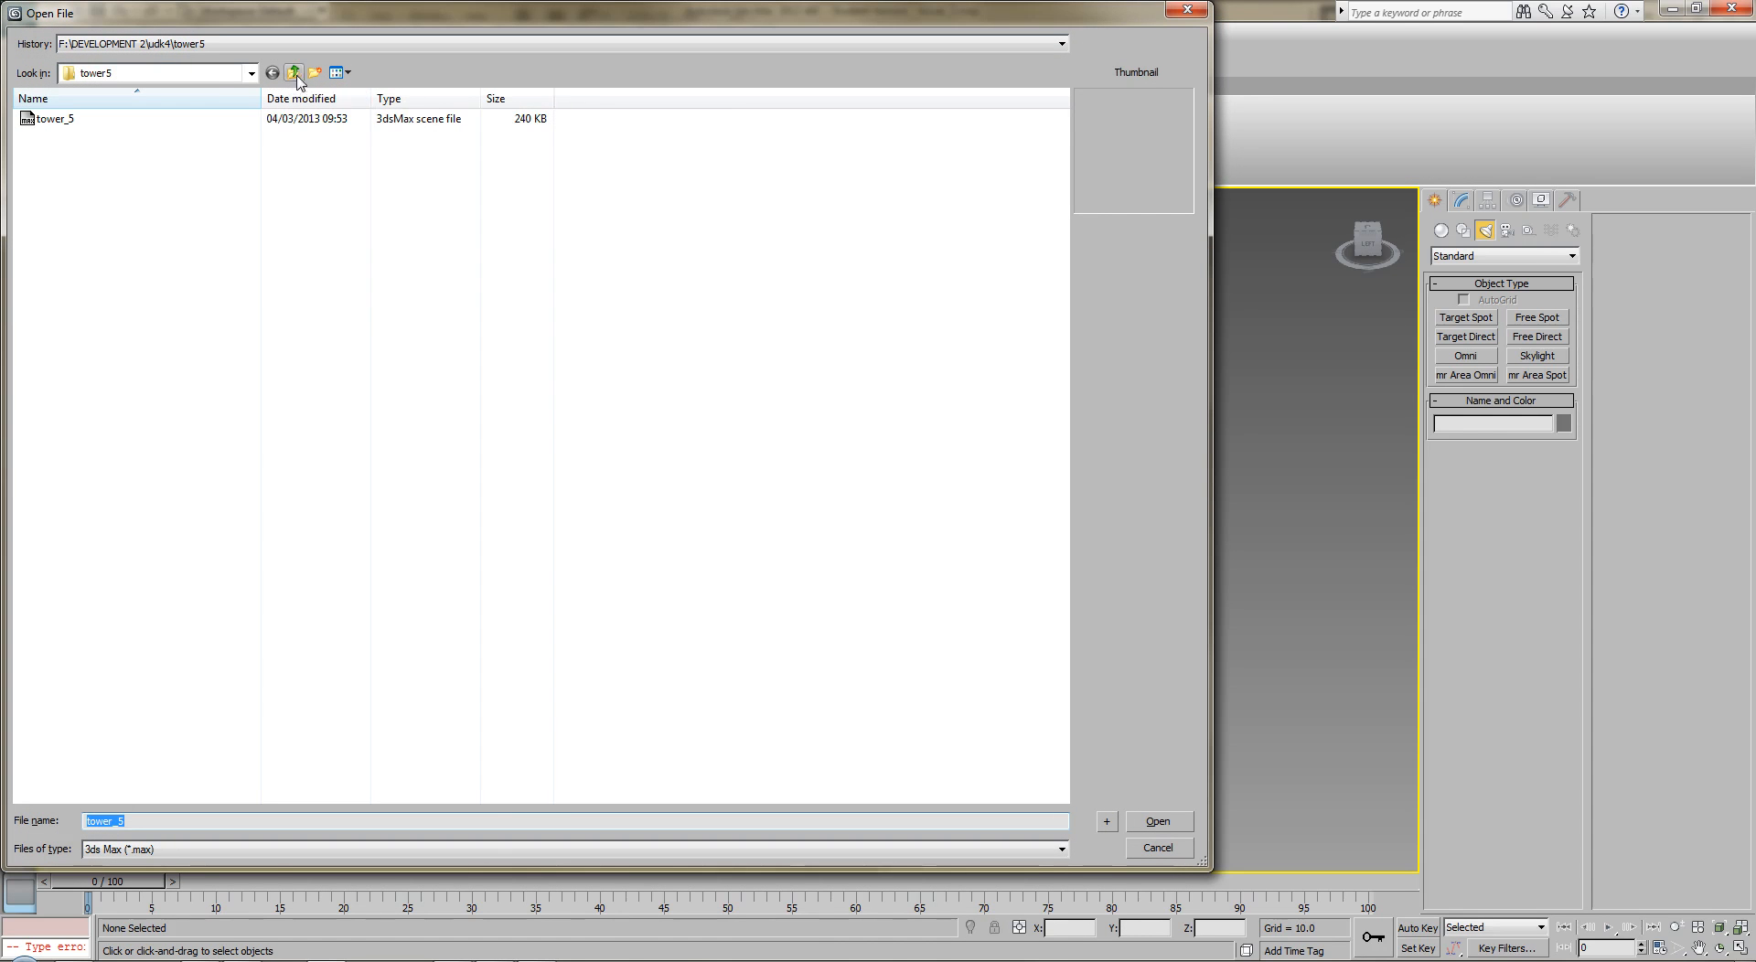
pyautogui.click(295, 74)
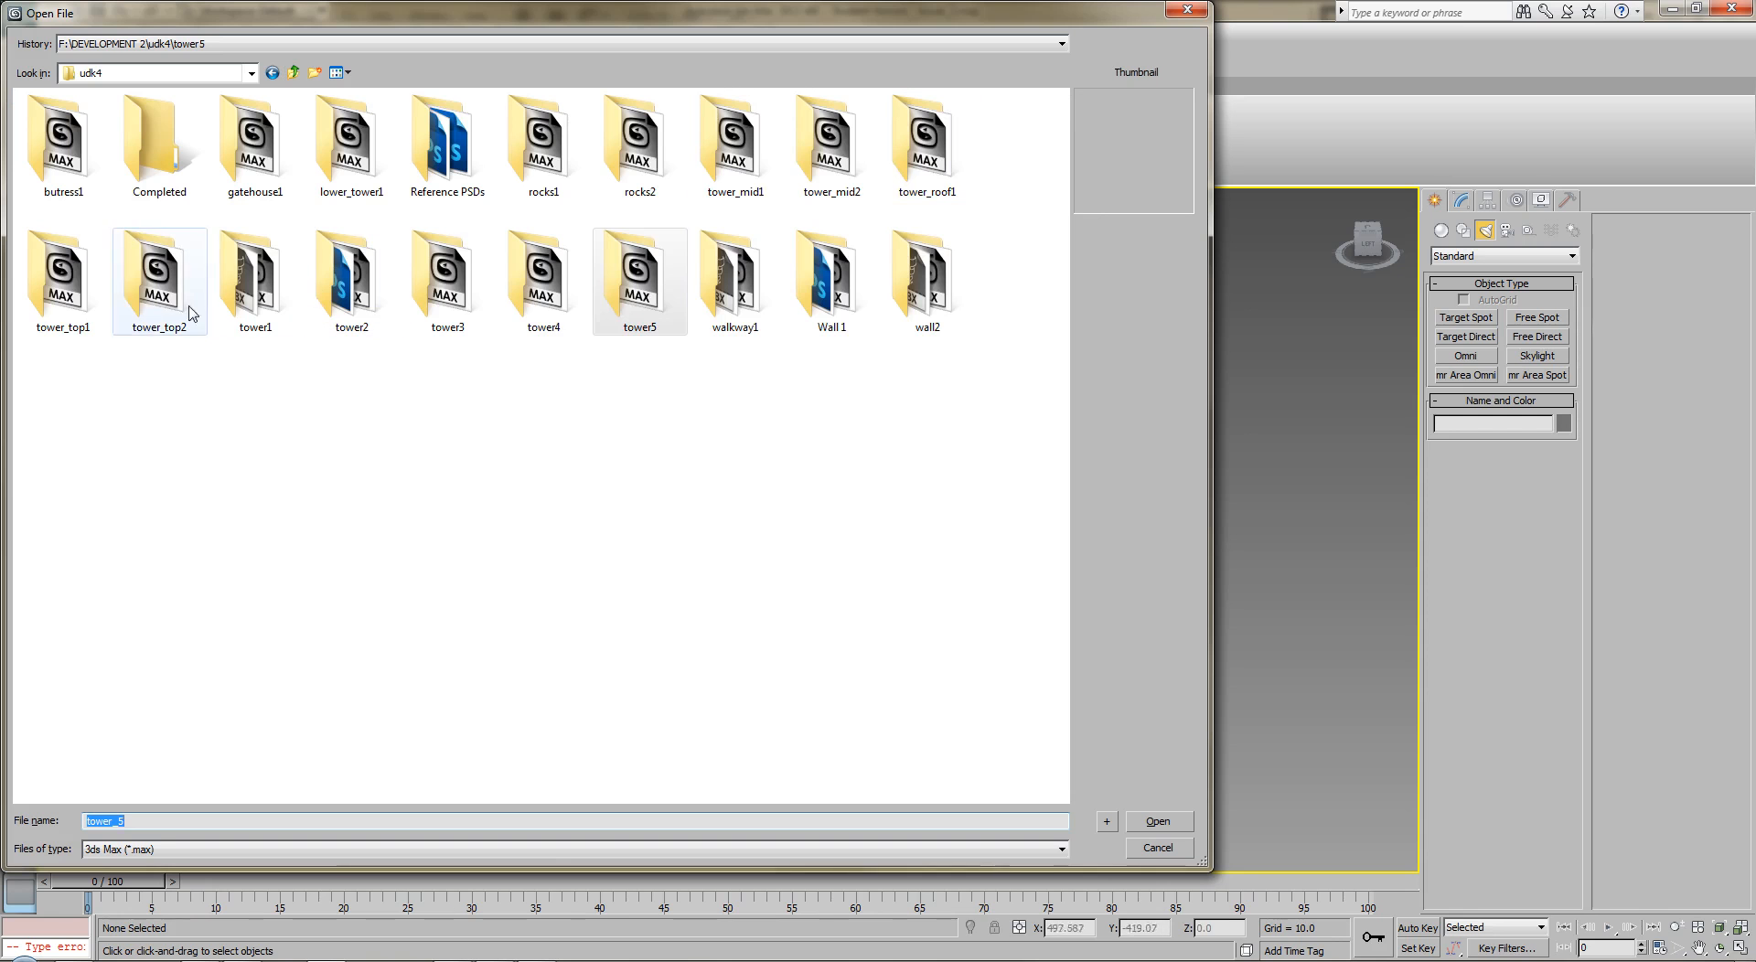
pyautogui.click(553, 291)
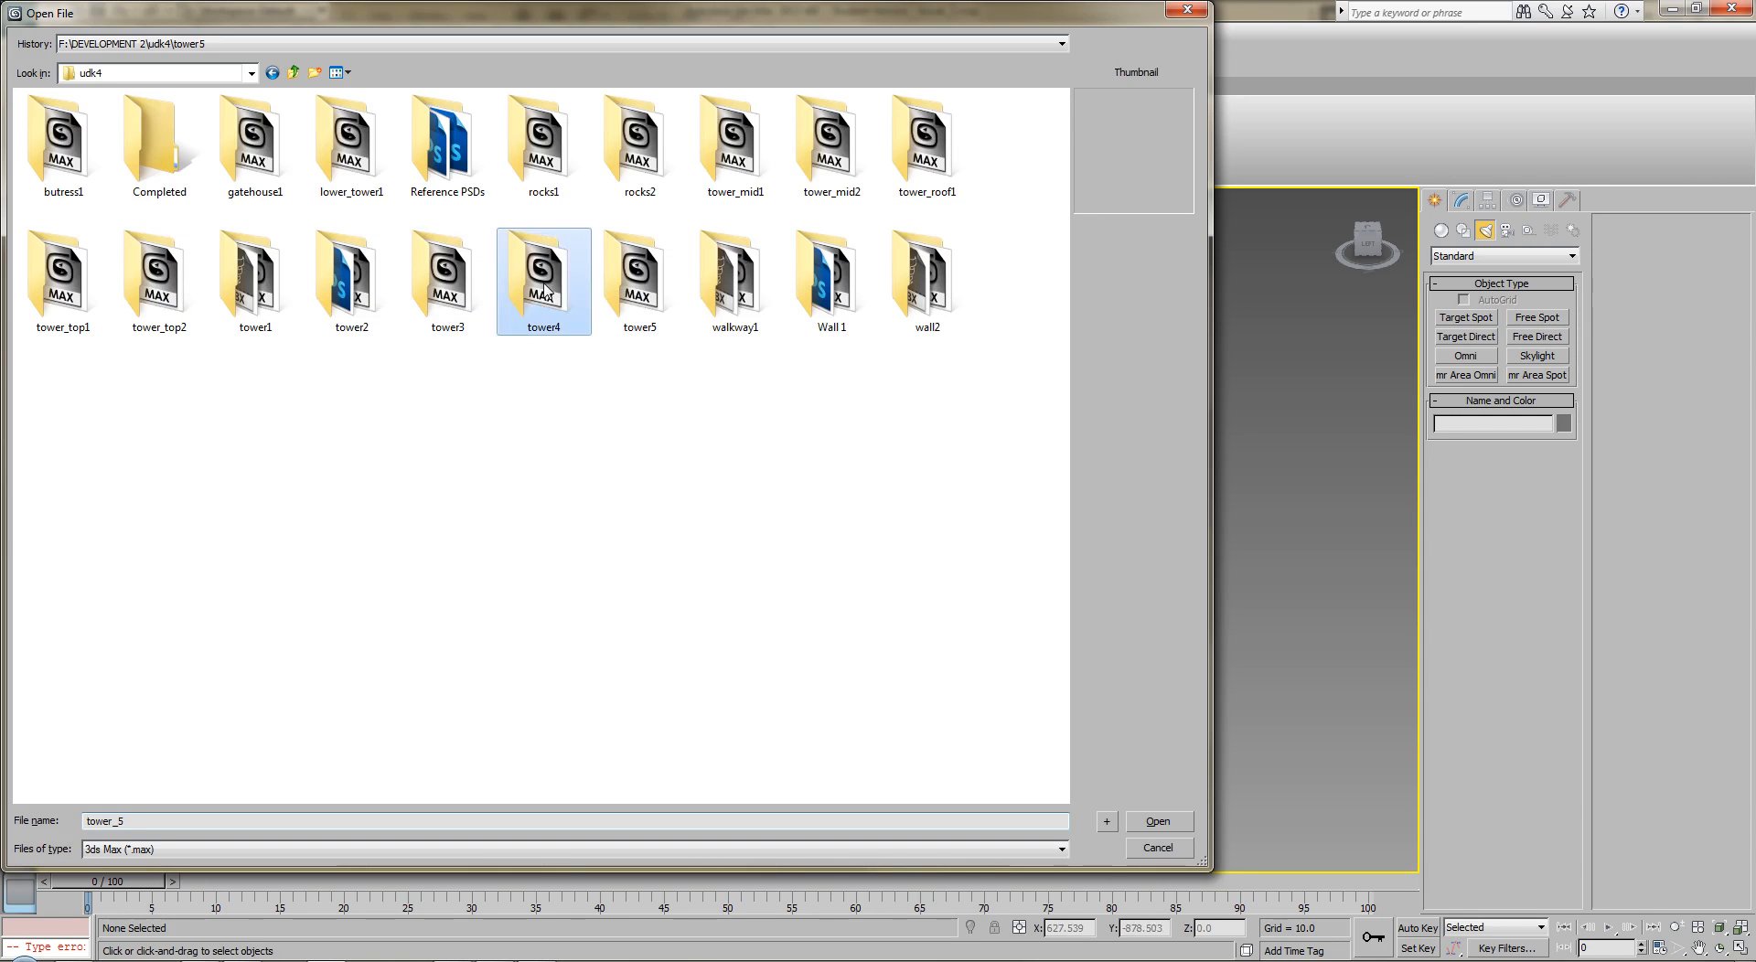
pyautogui.click(446, 292)
pyautogui.doubleClick(445, 293)
pyautogui.doubleClick(109, 126)
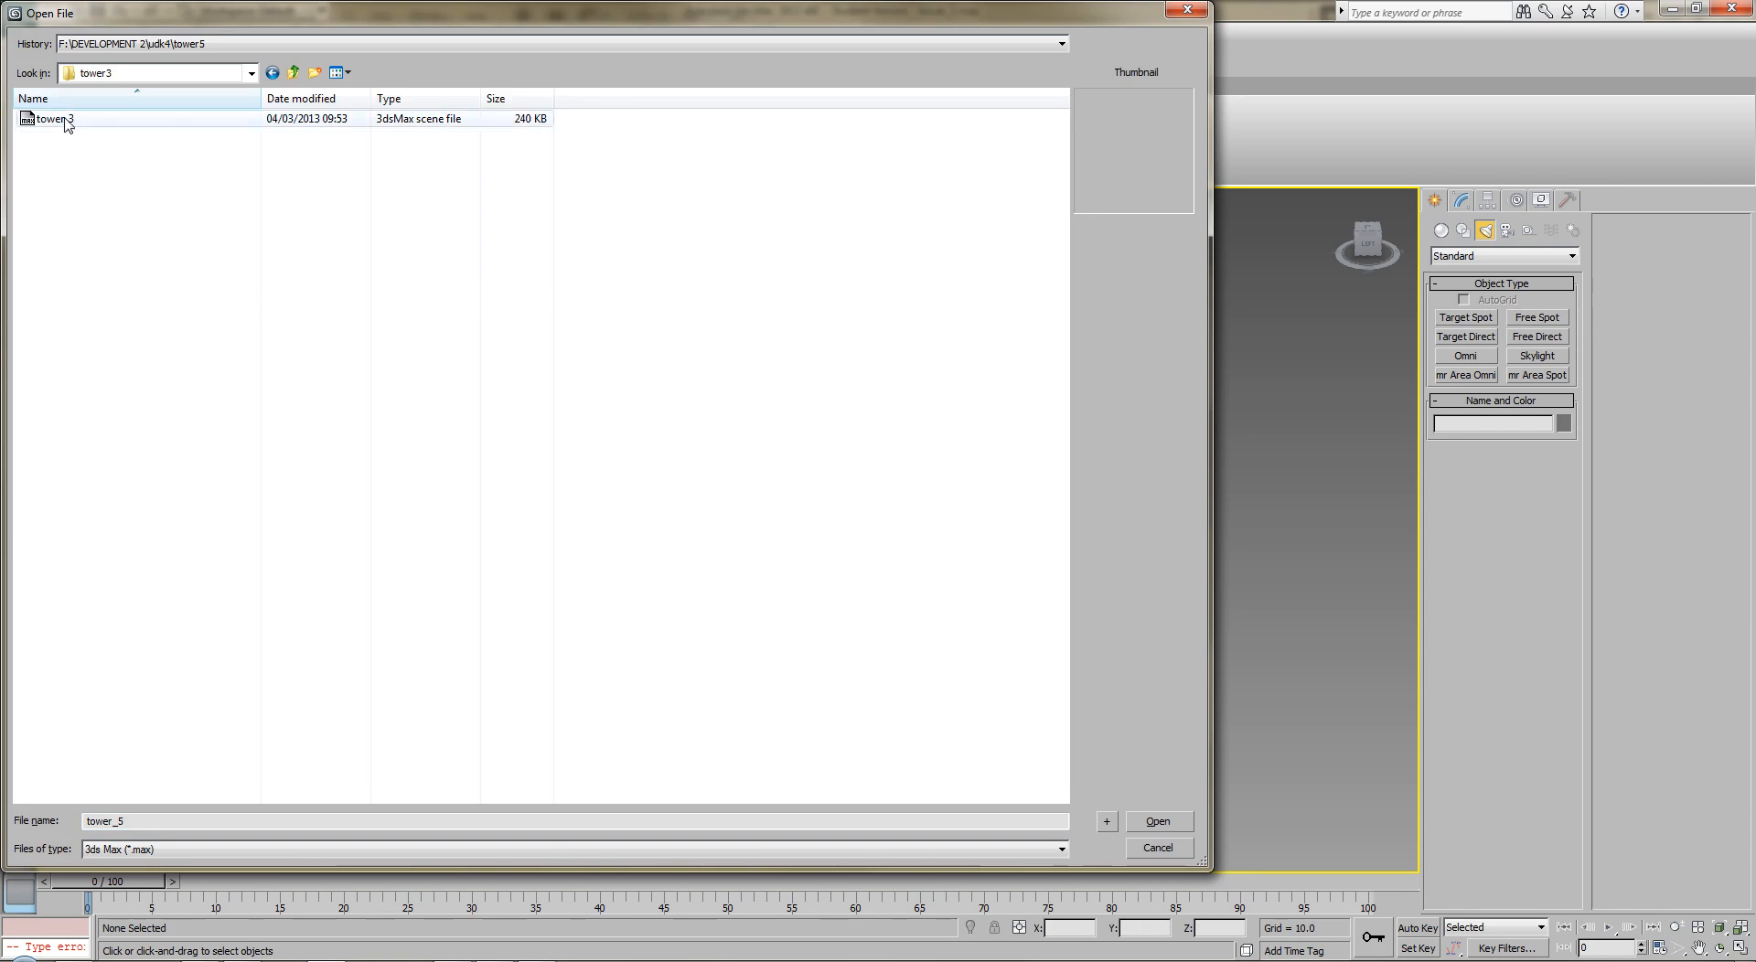
pyautogui.keyDown('alt'); pyautogui.moveTo(488, 393); pyautogui.dragTo(759, 342); pyautogui.keyUp('alt')
# Open tower_4 from the tower4 folder in udk4 and examine its tower model up close.
pyautogui.click(18, 17)
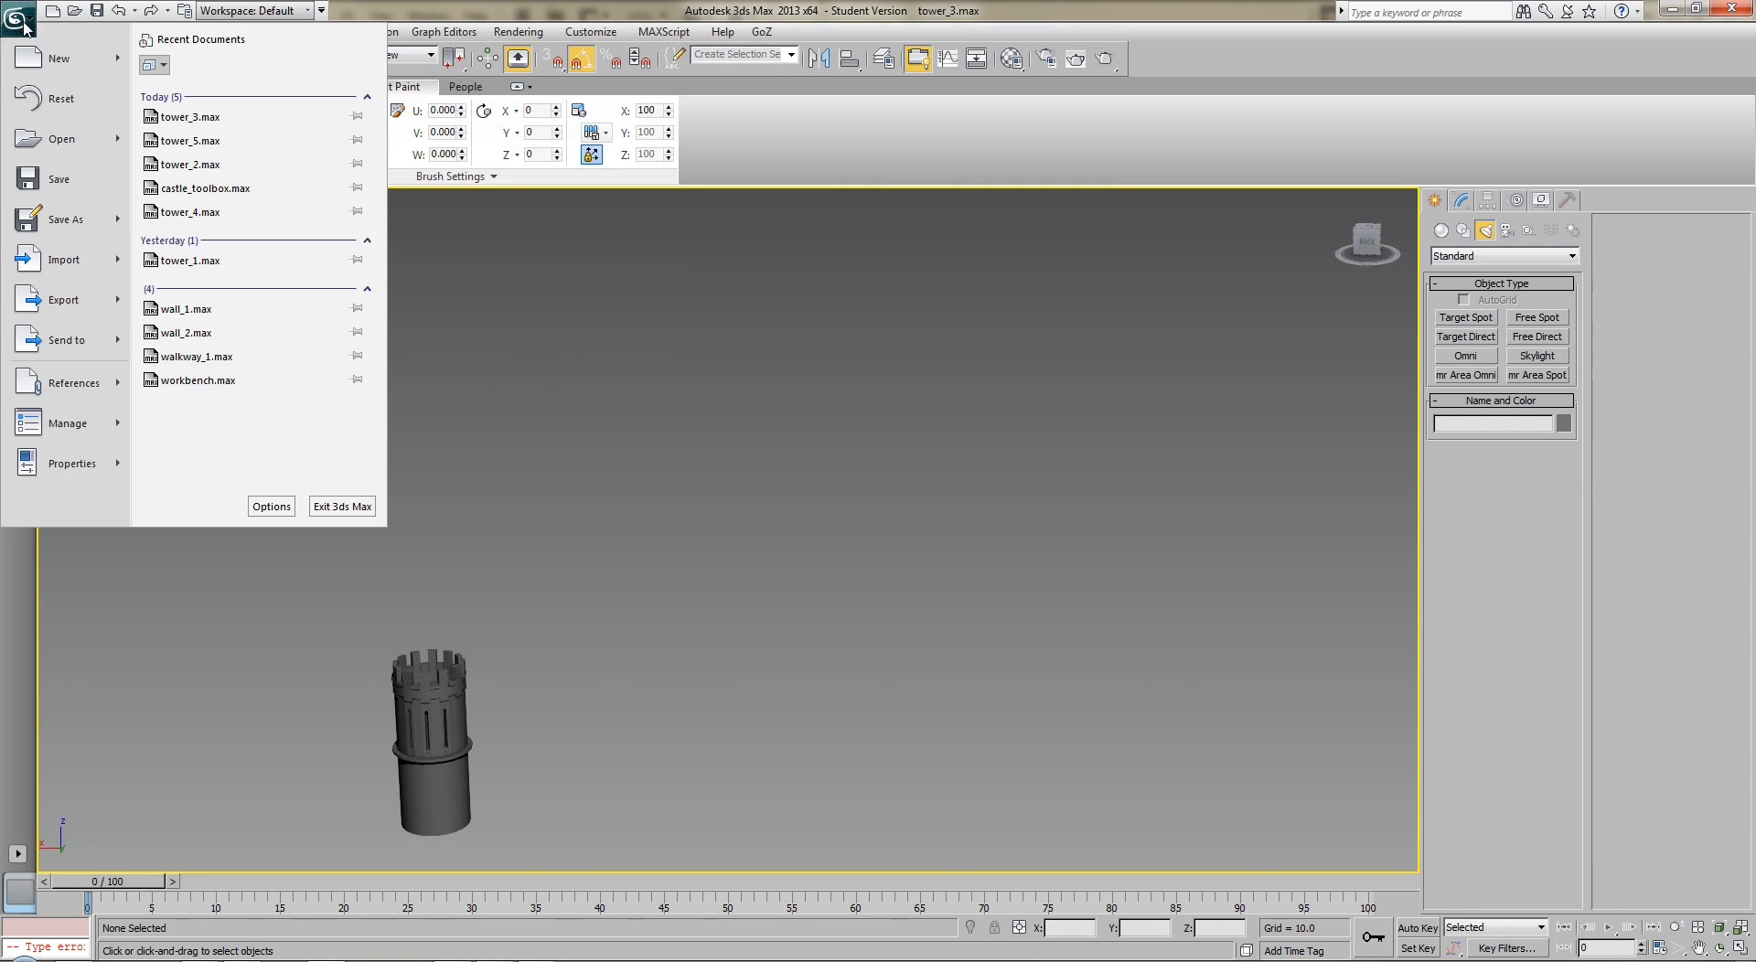
pyautogui.click(61, 139)
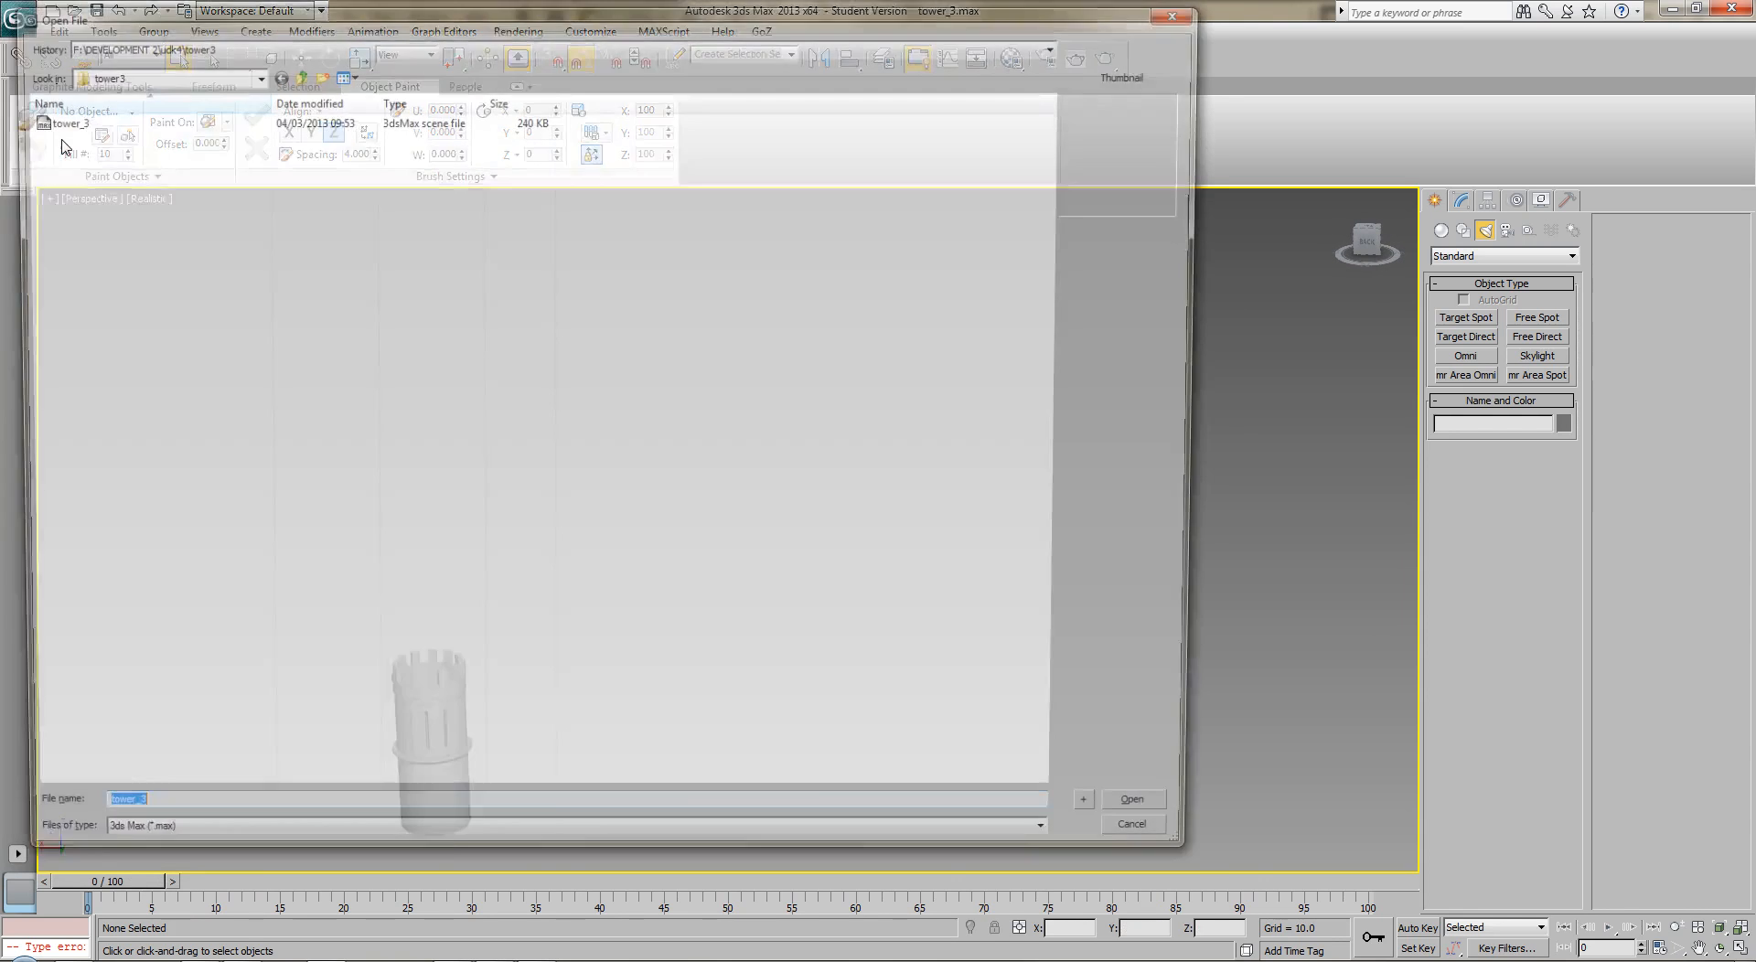
pyautogui.click(293, 72)
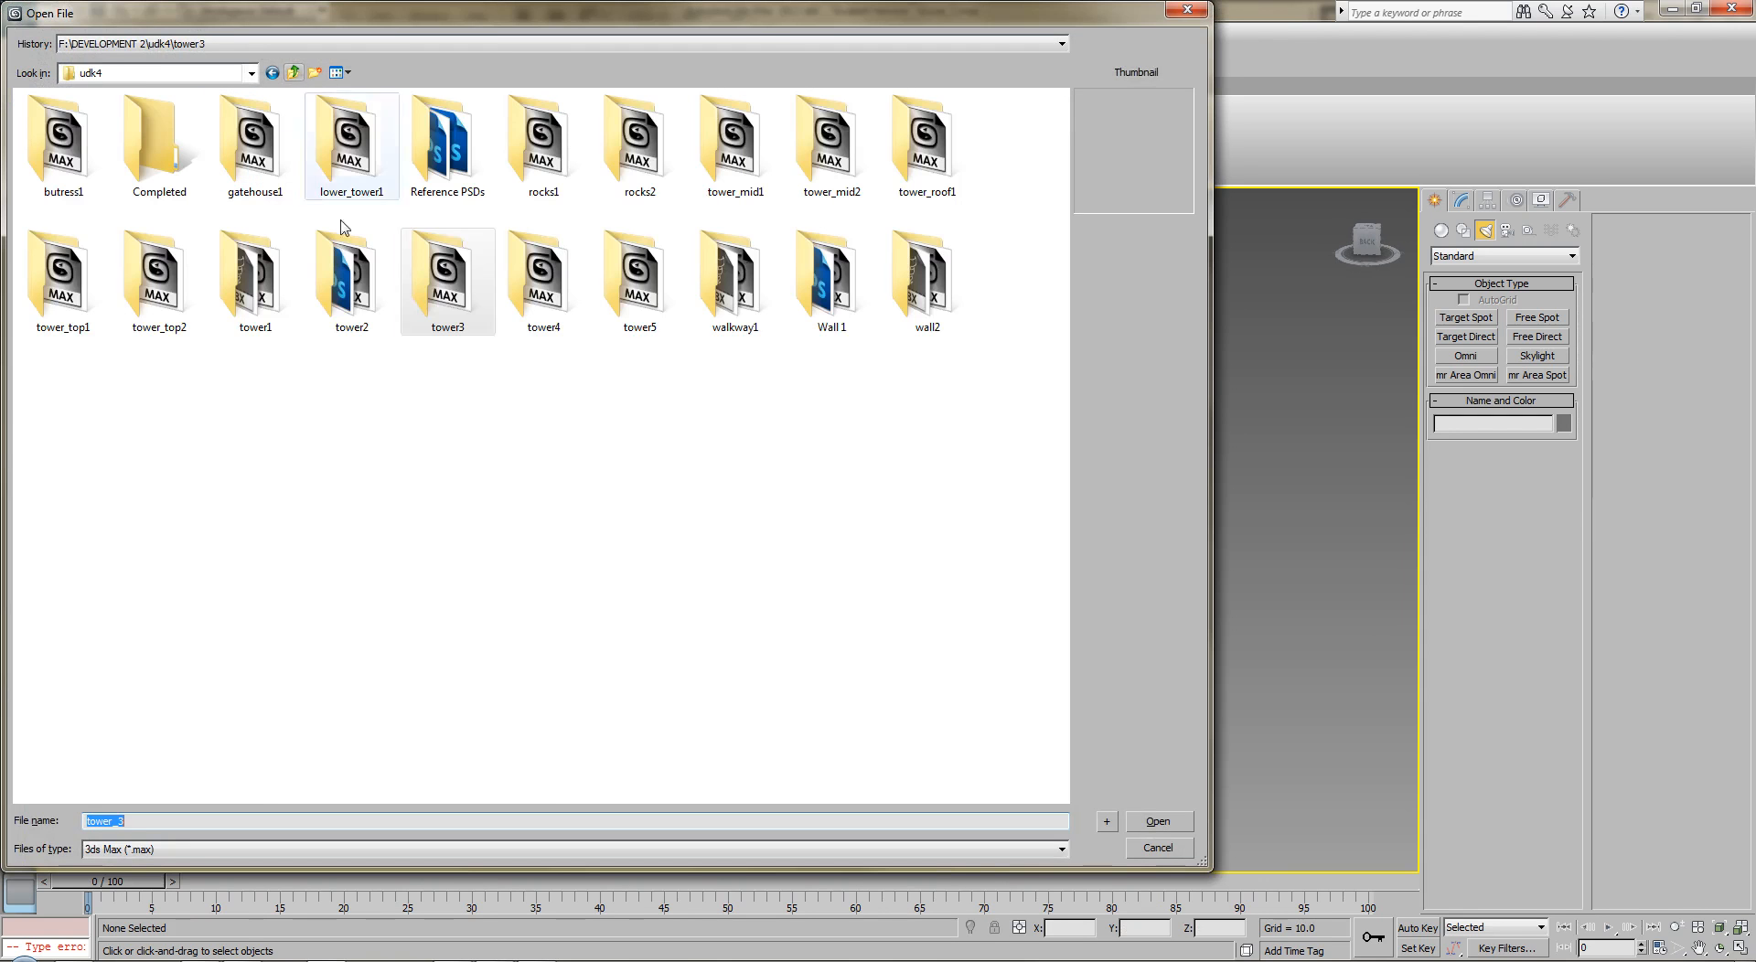
pyautogui.doubleClick(545, 284)
pyautogui.doubleClick(55, 119)
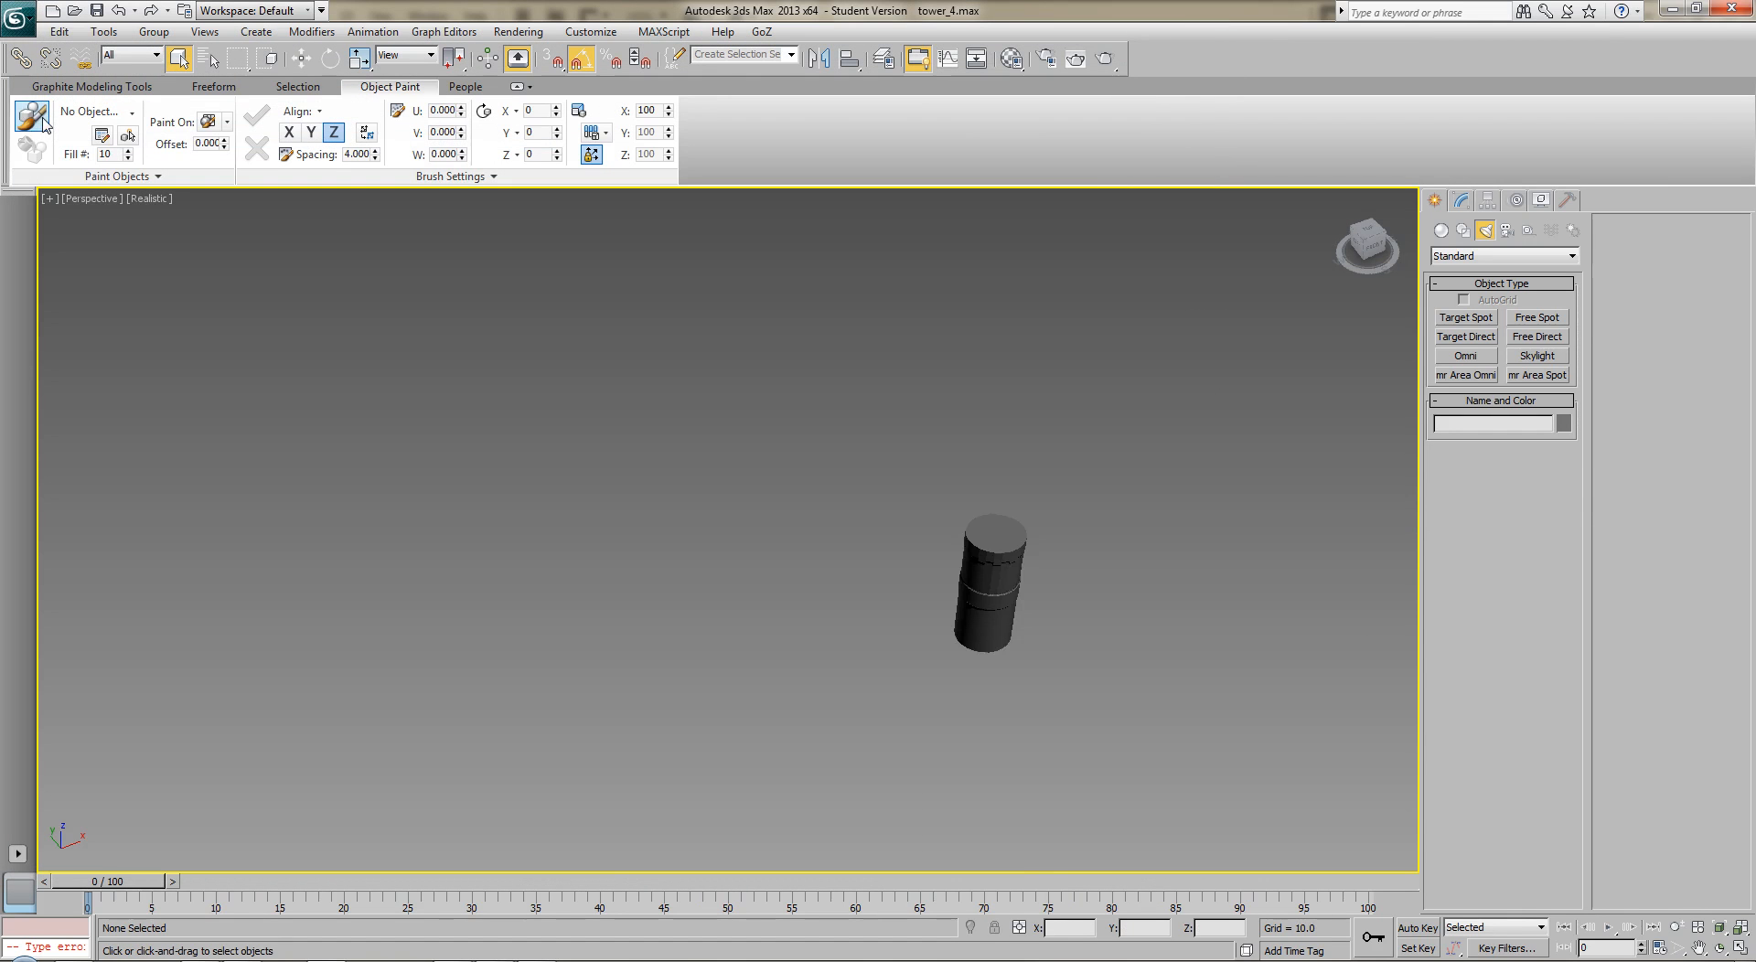
pyautogui.keyDown('alt'); pyautogui.moveTo(574, 383); pyautogui.dragTo(763, 333, button='middle'); pyautogui.keyUp('alt')
pyautogui.moveTo(681, 405); pyautogui.dragTo(880, 341, button='middle')
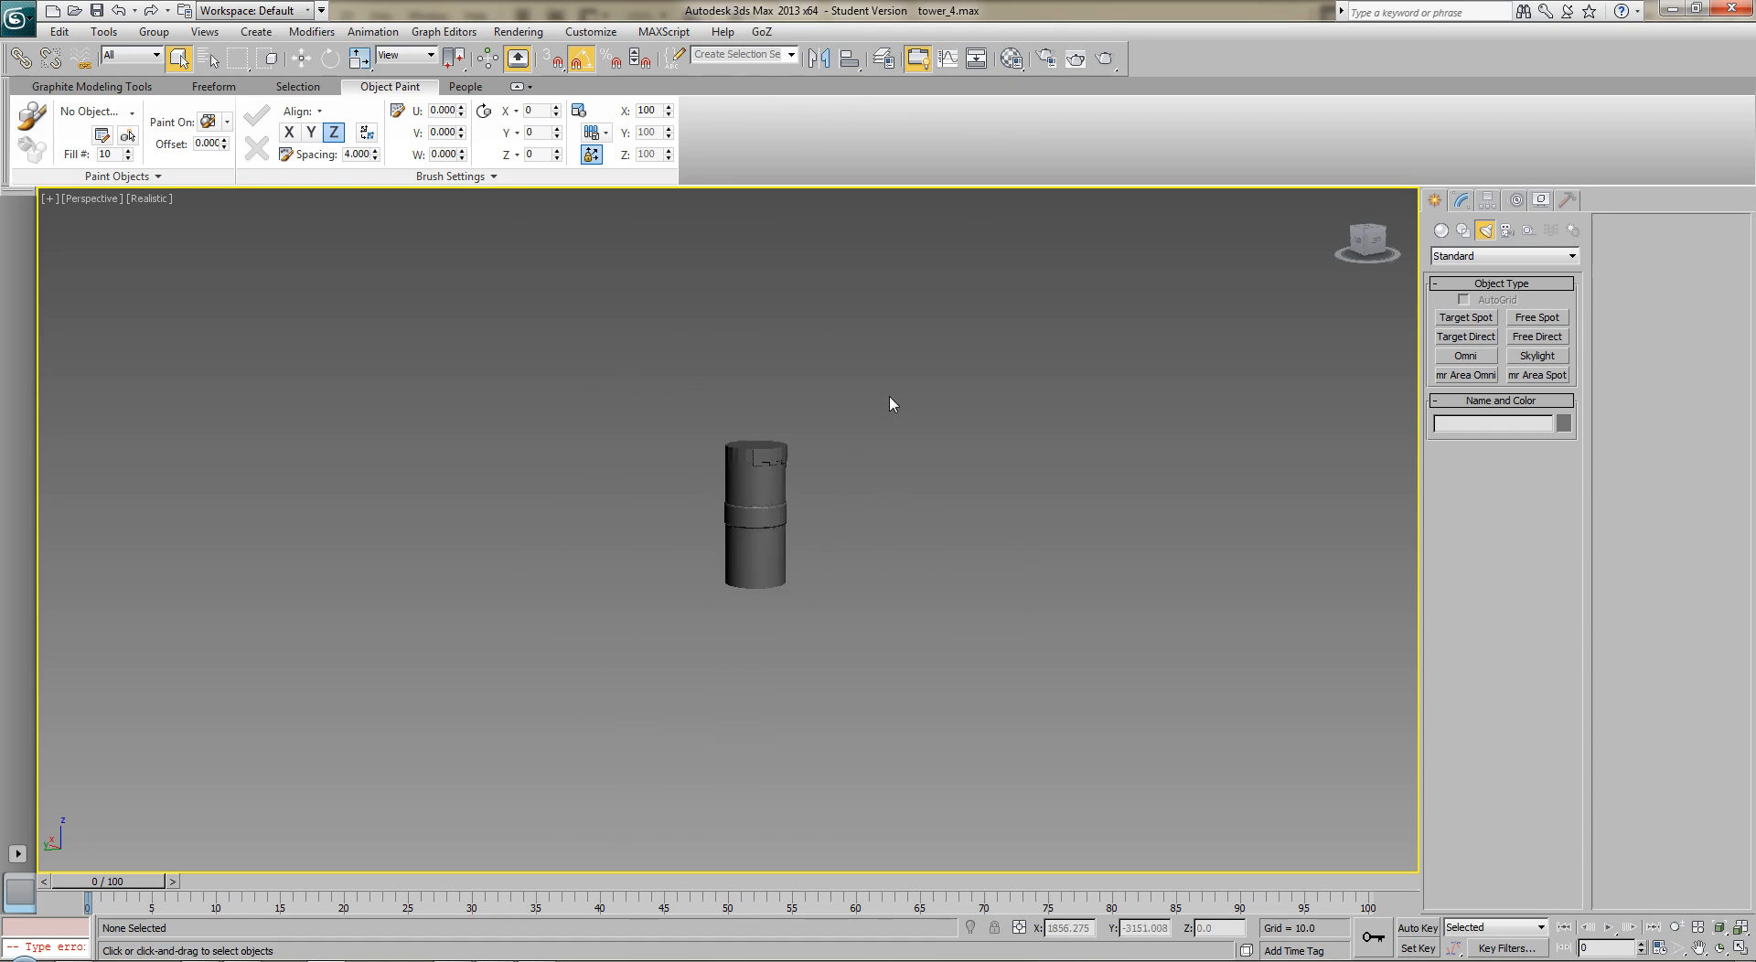
pyautogui.scroll(6, 893, 396)
pyautogui.moveTo(832, 495); pyautogui.dragTo(809, 541, button='middle')
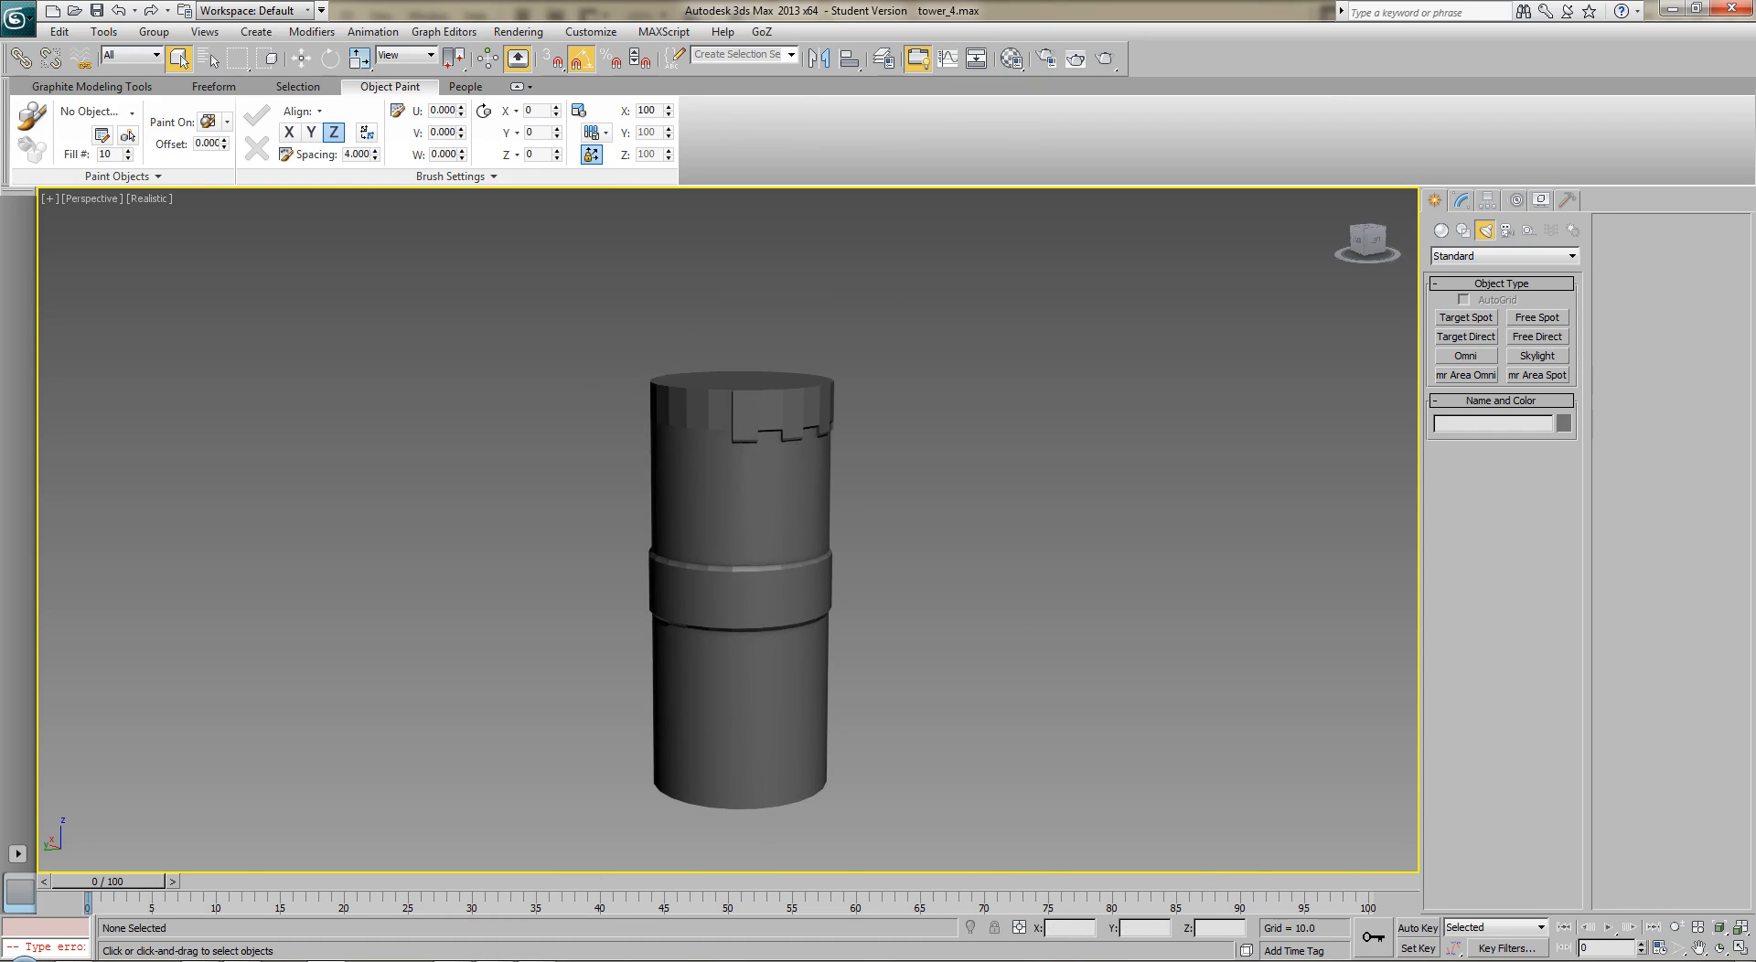
# Switch to the Trello board in the browser and add a "Tower 4" card to the Castle Parts list.
pyautogui.click(302, 960)
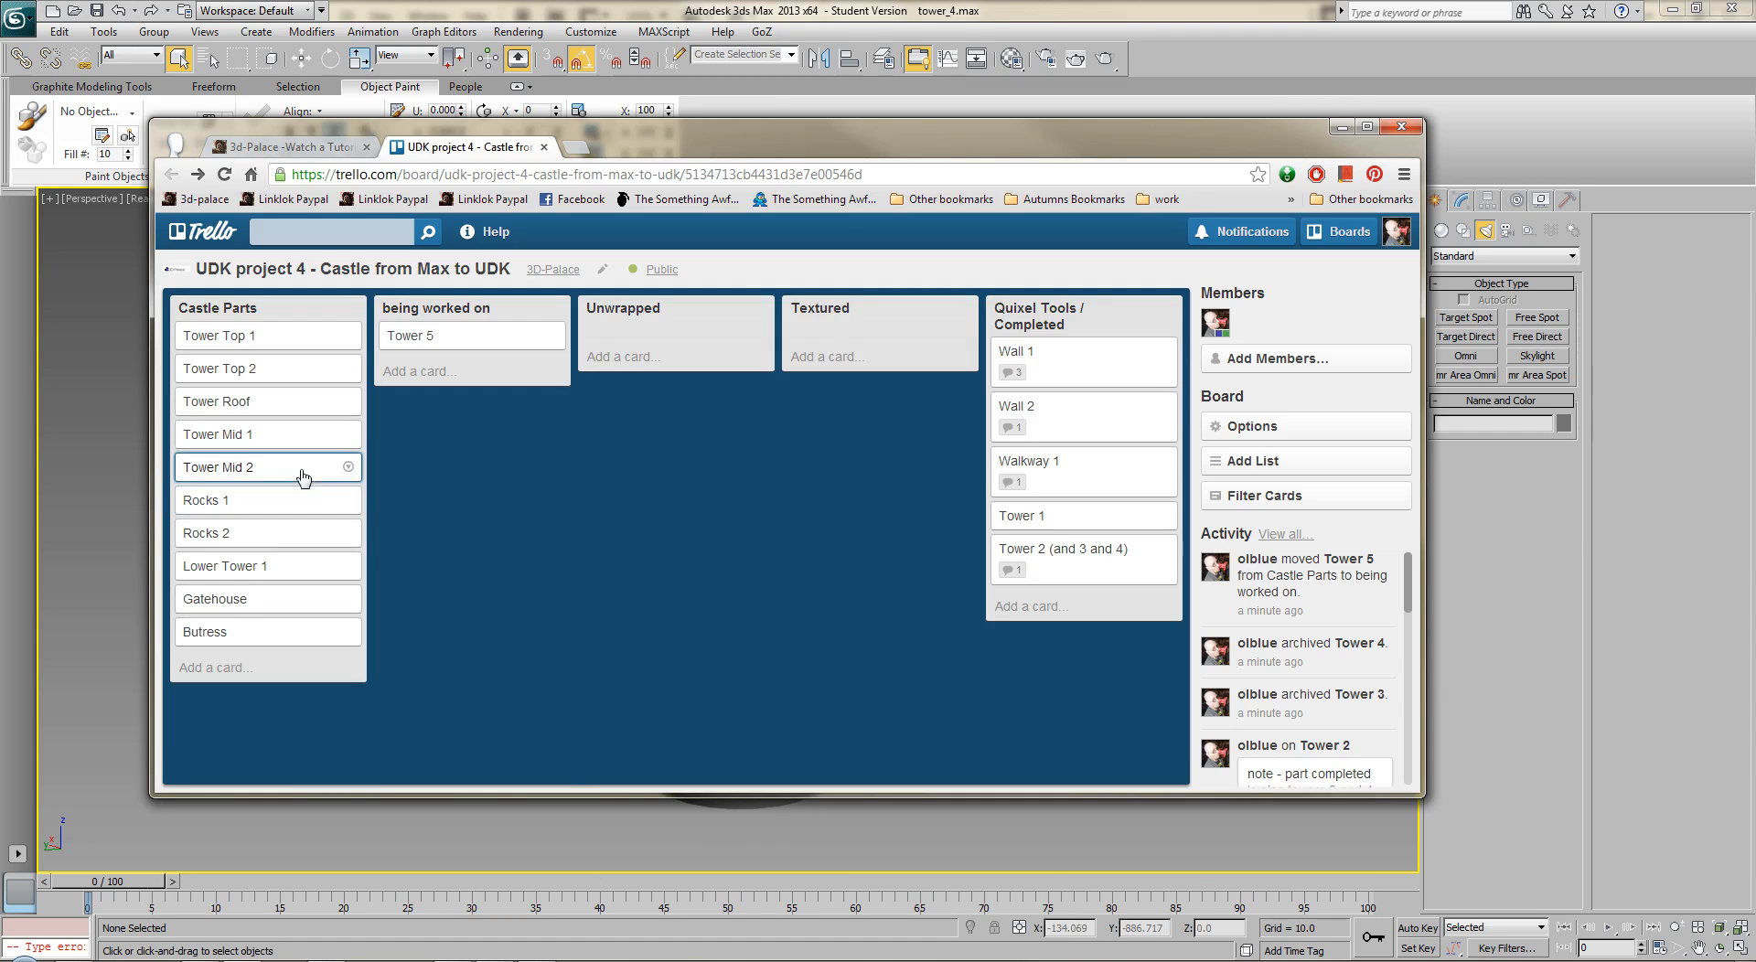
pyautogui.click(249, 669)
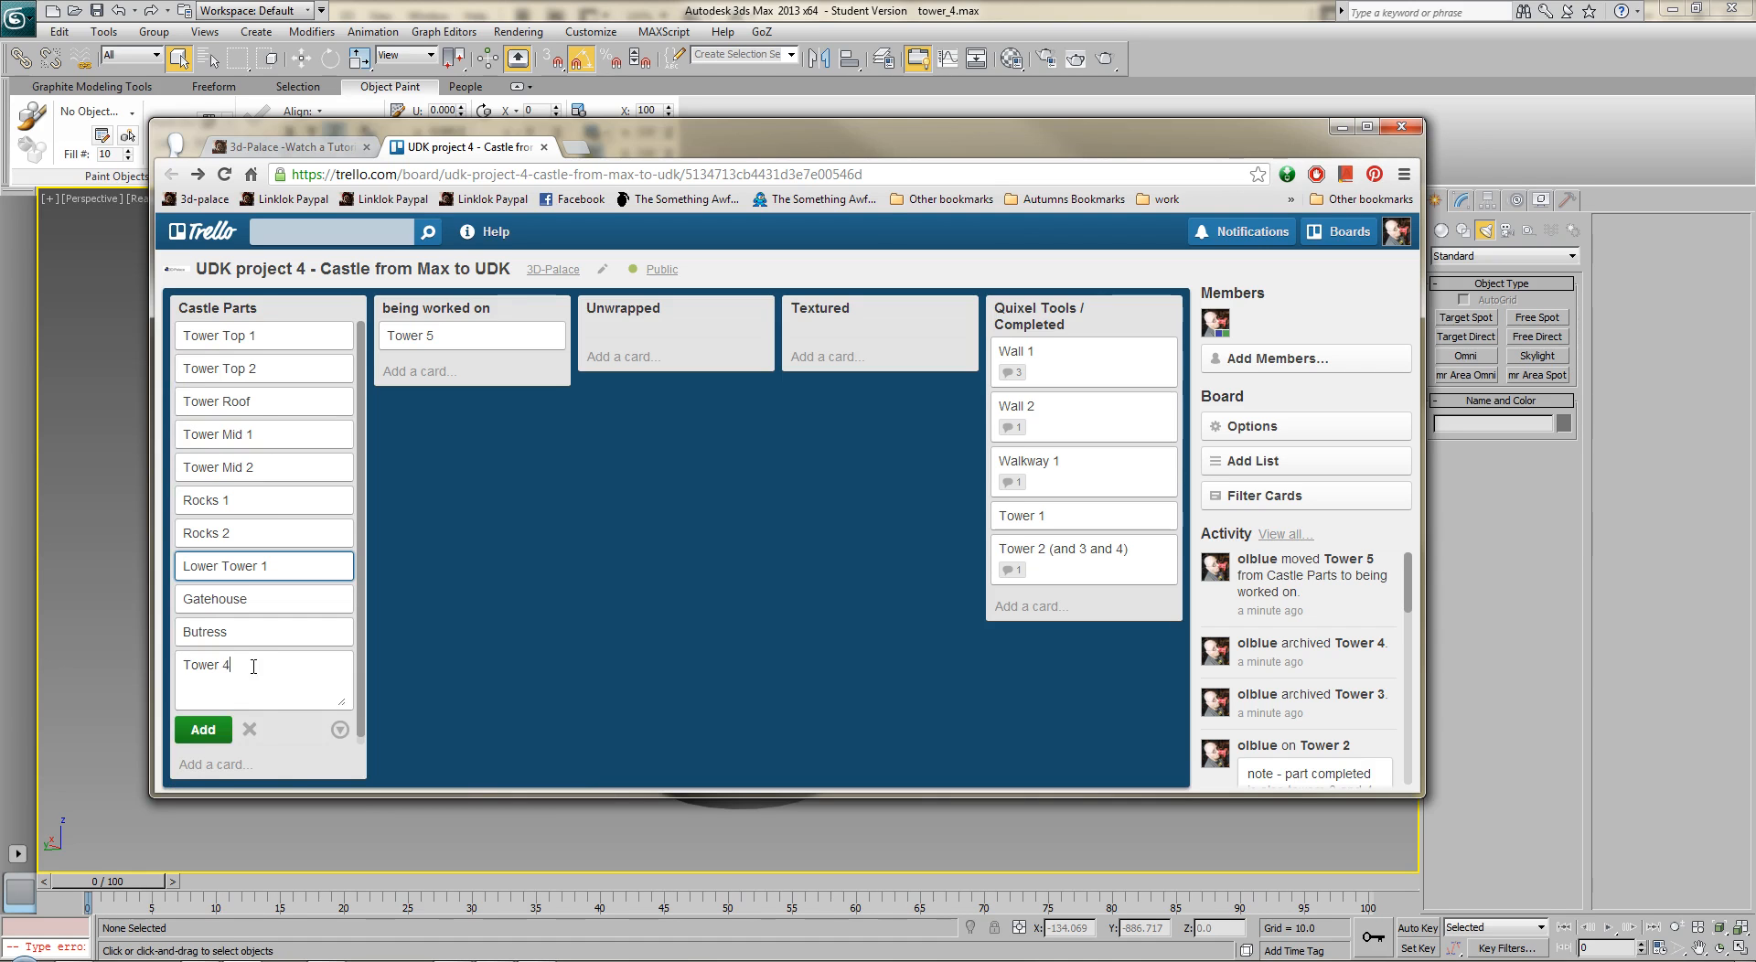
pyautogui.click(217, 730)
# Return the Tower 5 card to the start of Castle Parts and move Tower 4 into being worked on.
pyautogui.moveTo(431, 340); pyautogui.dragTo(214, 336)
pyautogui.moveTo(215, 698); pyautogui.dragTo(430, 334)
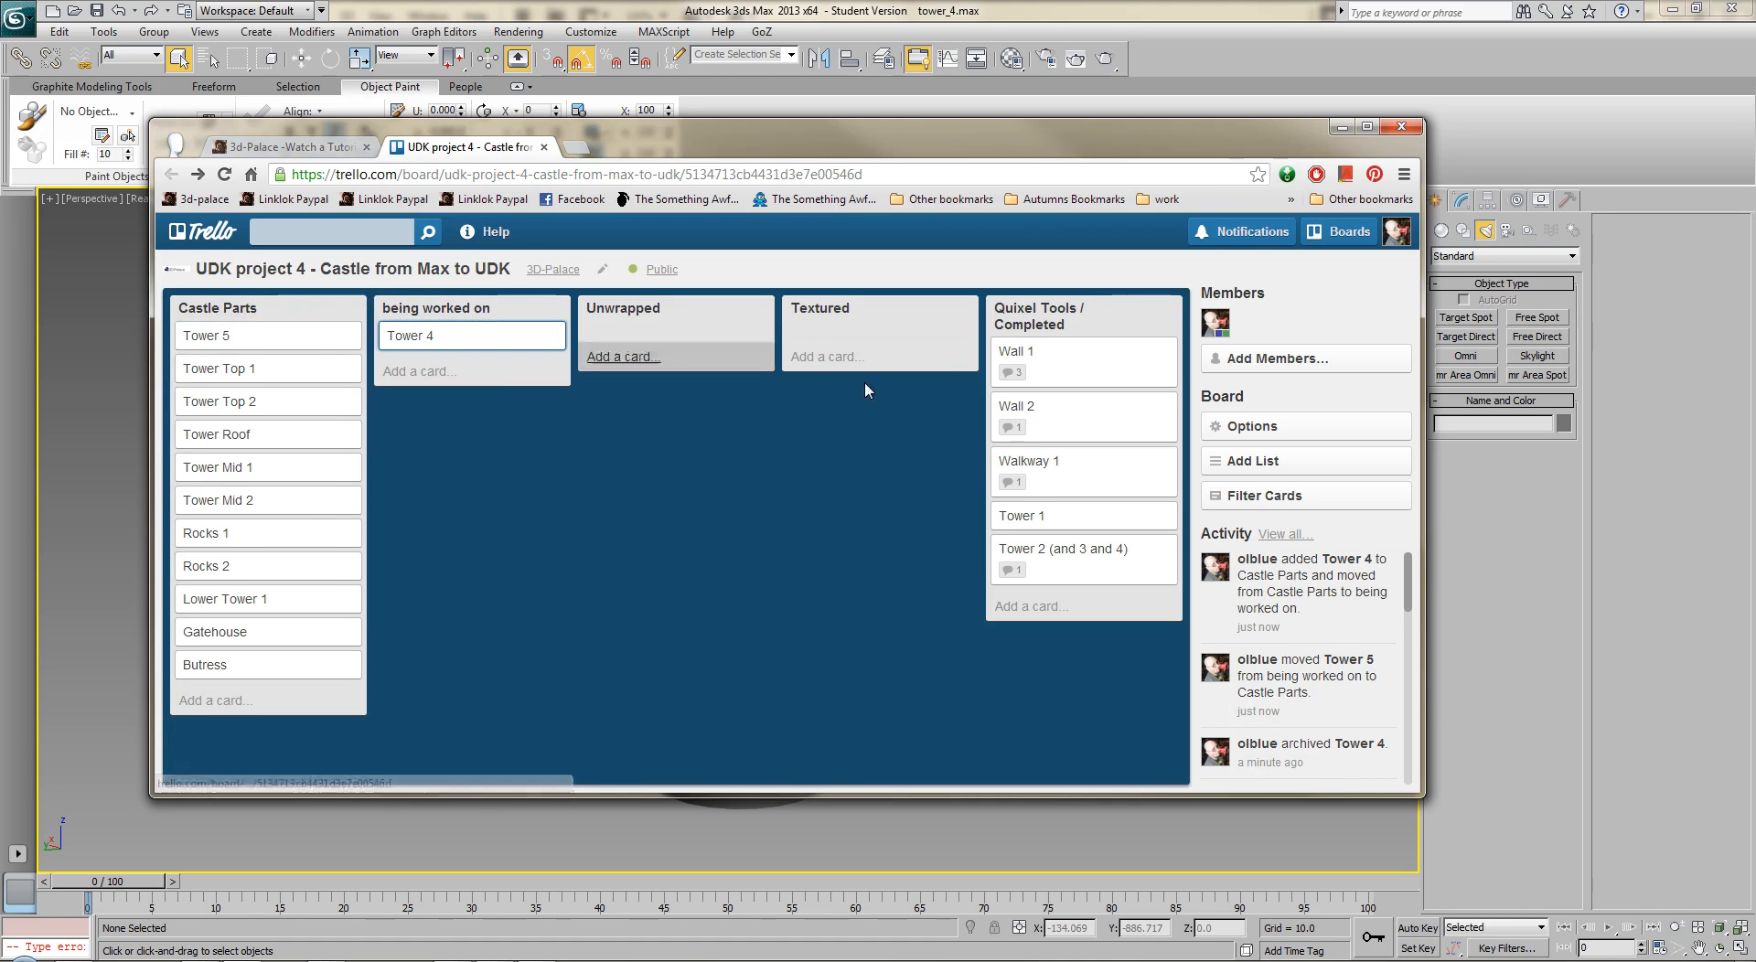
# Change the title text of the completed "Tower 2 (and 3 and 4)" card to "Tower 2 (and 3 and 5)".
pyautogui.click(1062, 558)
pyautogui.click(691, 289)
pyautogui.click(689, 290)
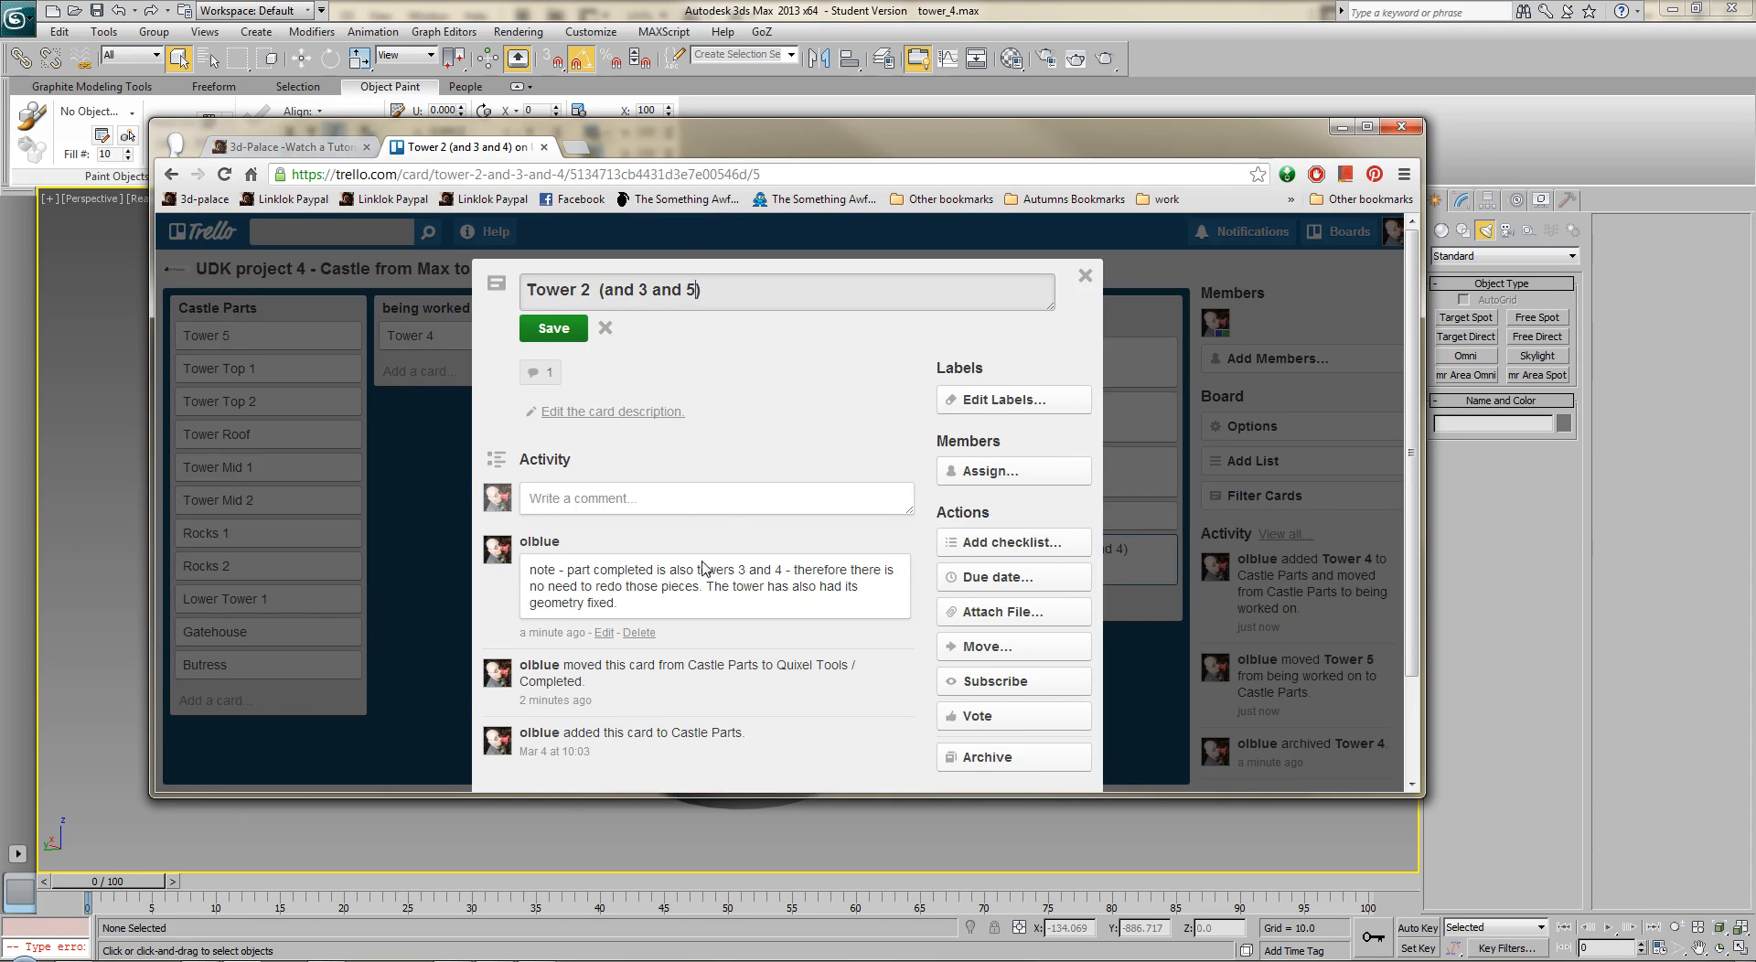
# Post the comment "NOTE - actually tower 5 not tower 4." on the completed Tower 2 card and return to the board.
pyautogui.click(732, 499)
pyautogui.write('NOTE - ac')
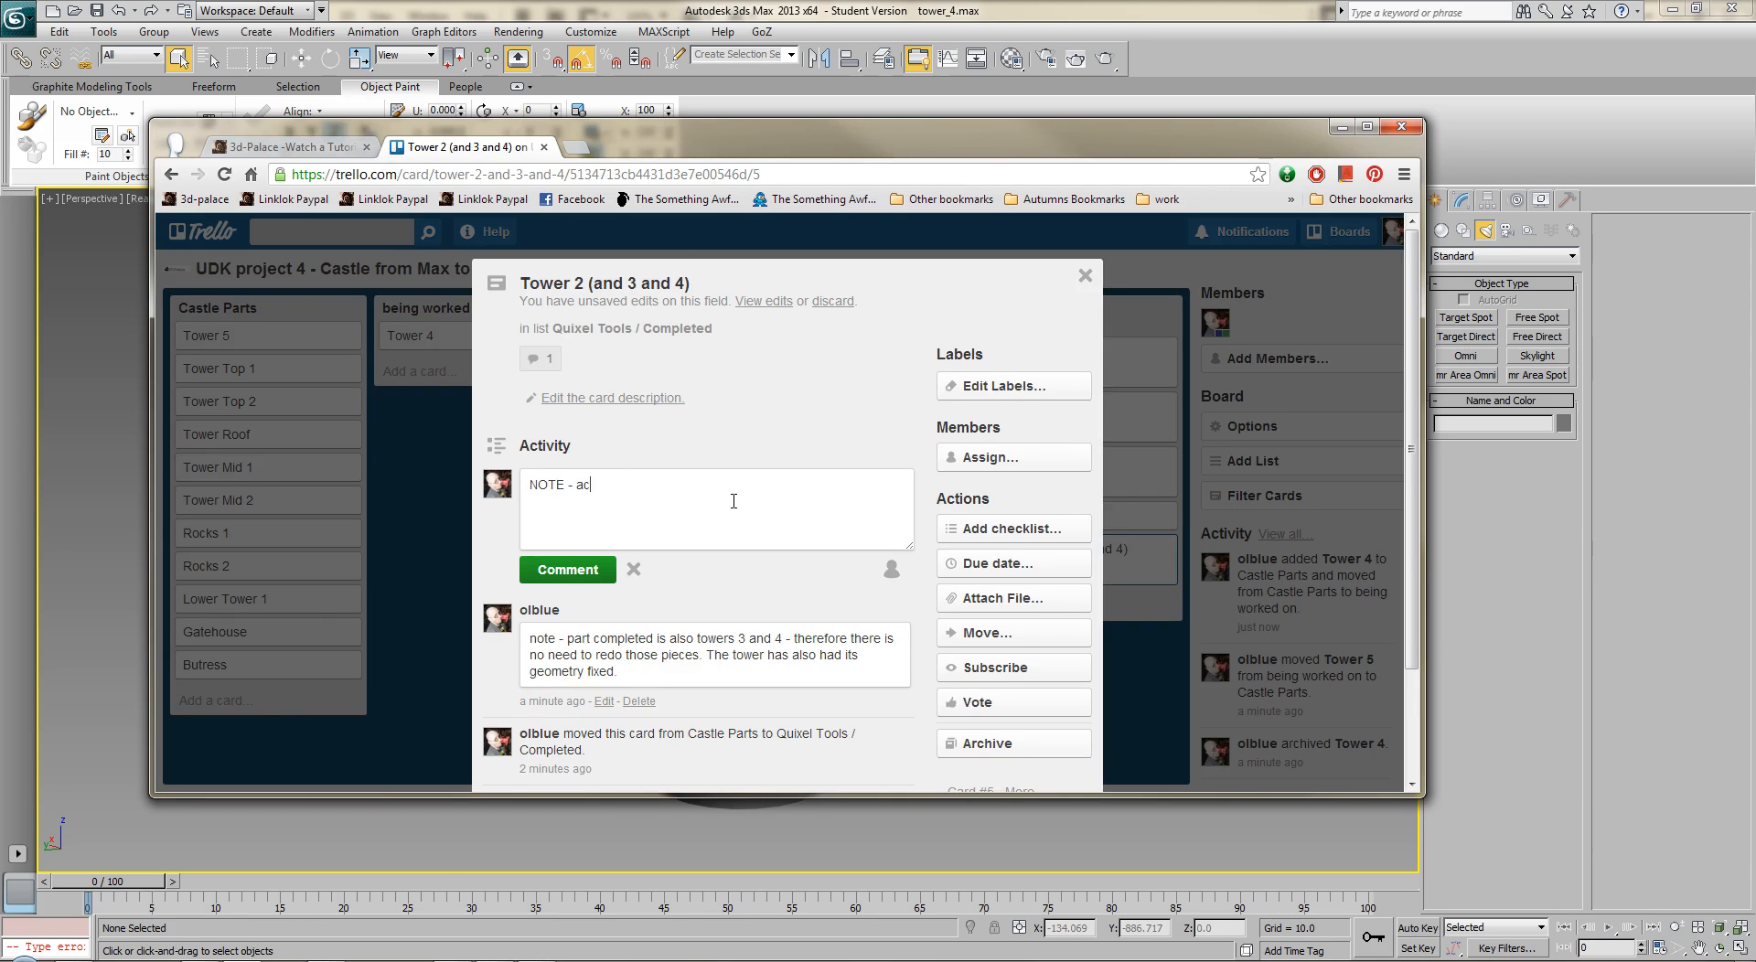
pyautogui.write('tually tower 5 not tower 4.')
pyautogui.click(538, 572)
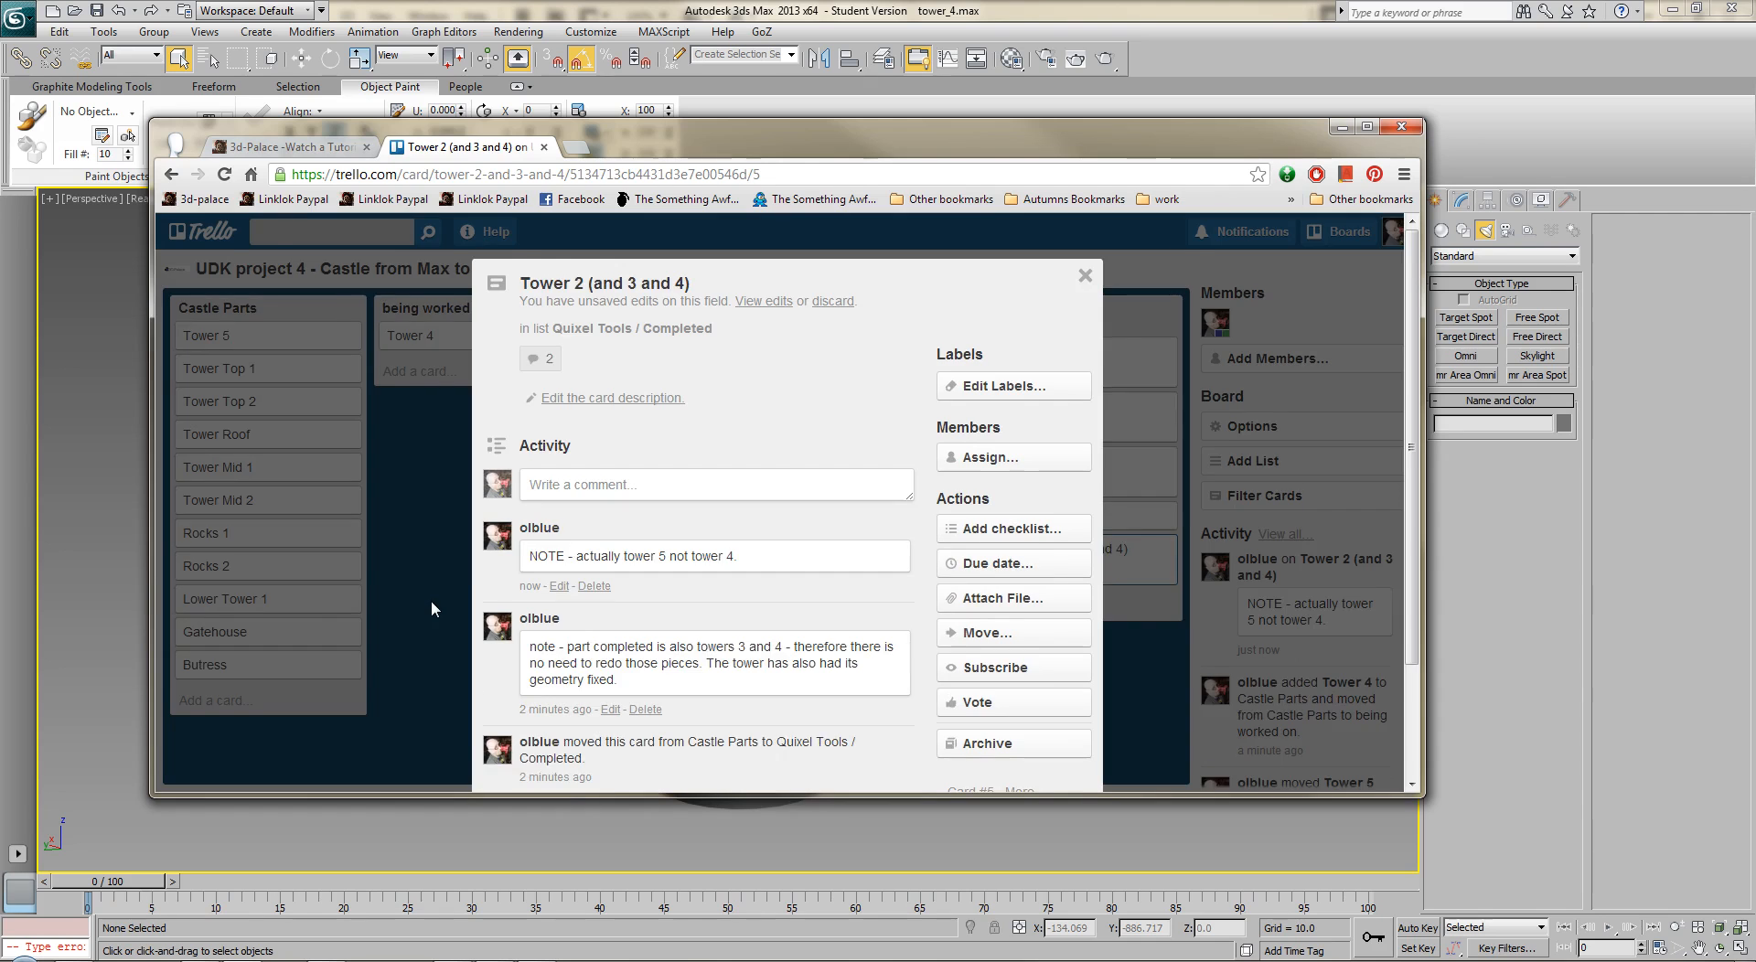
pyautogui.click(431, 600)
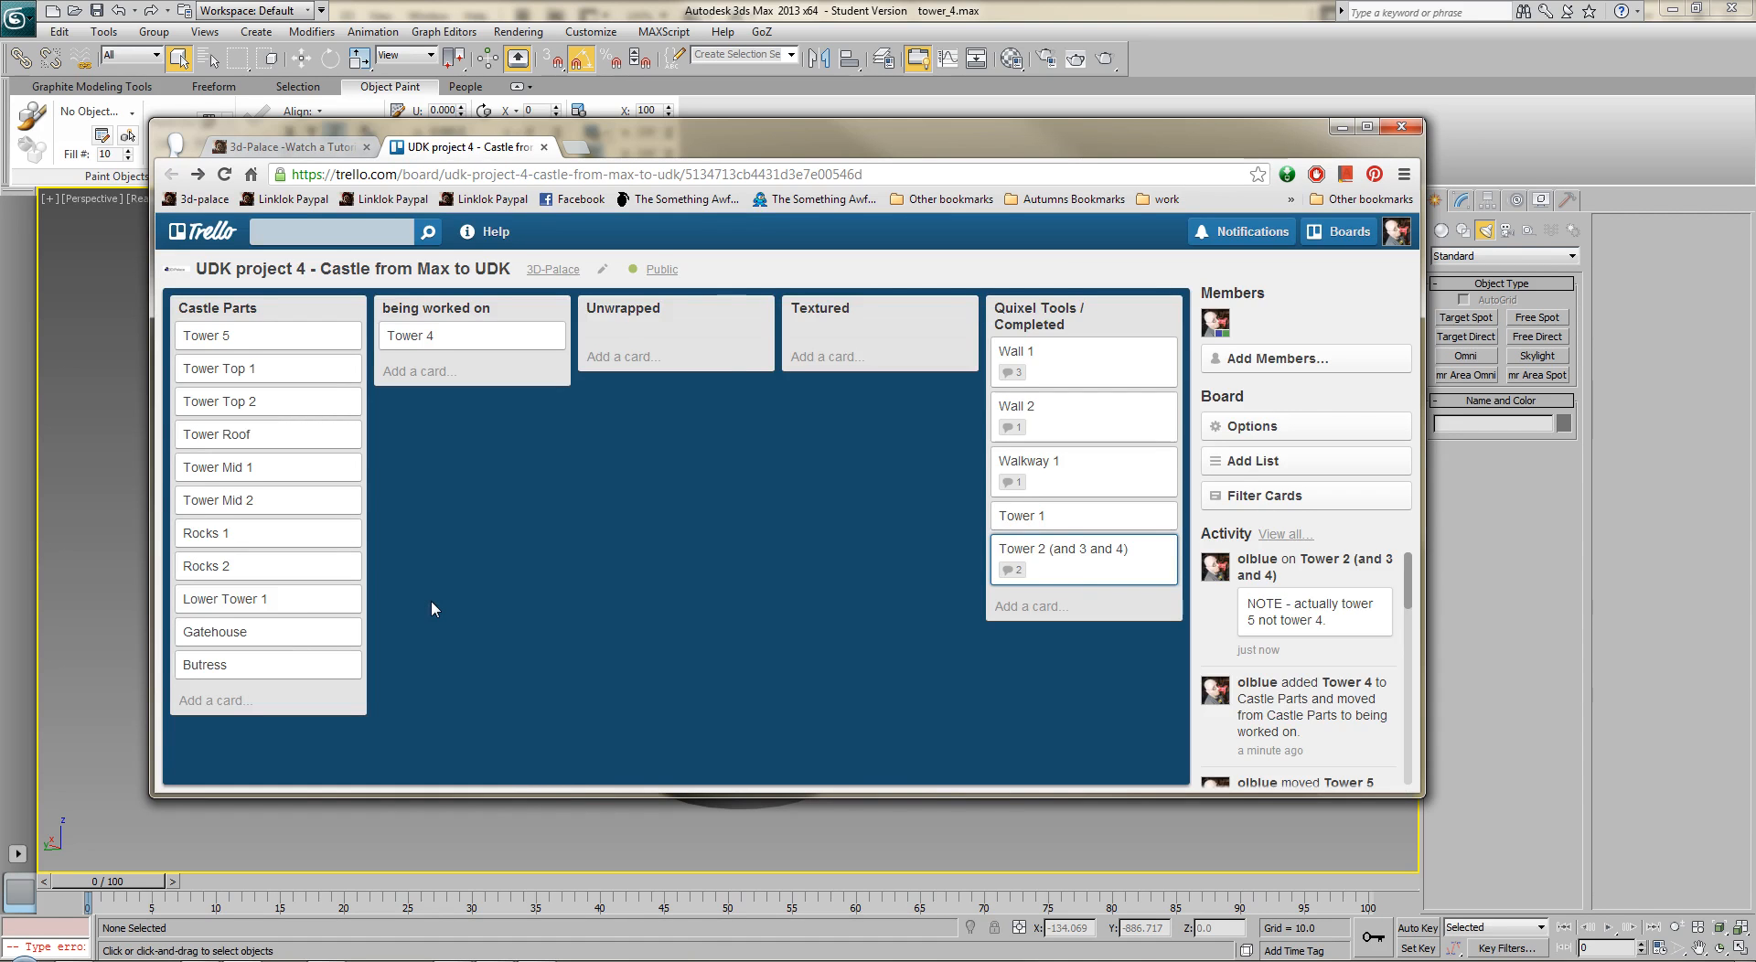
# Save the completed Tower 2 card's title as "Tower 2 (and 3 and 5)" and return to the board.
pyautogui.click(1052, 555)
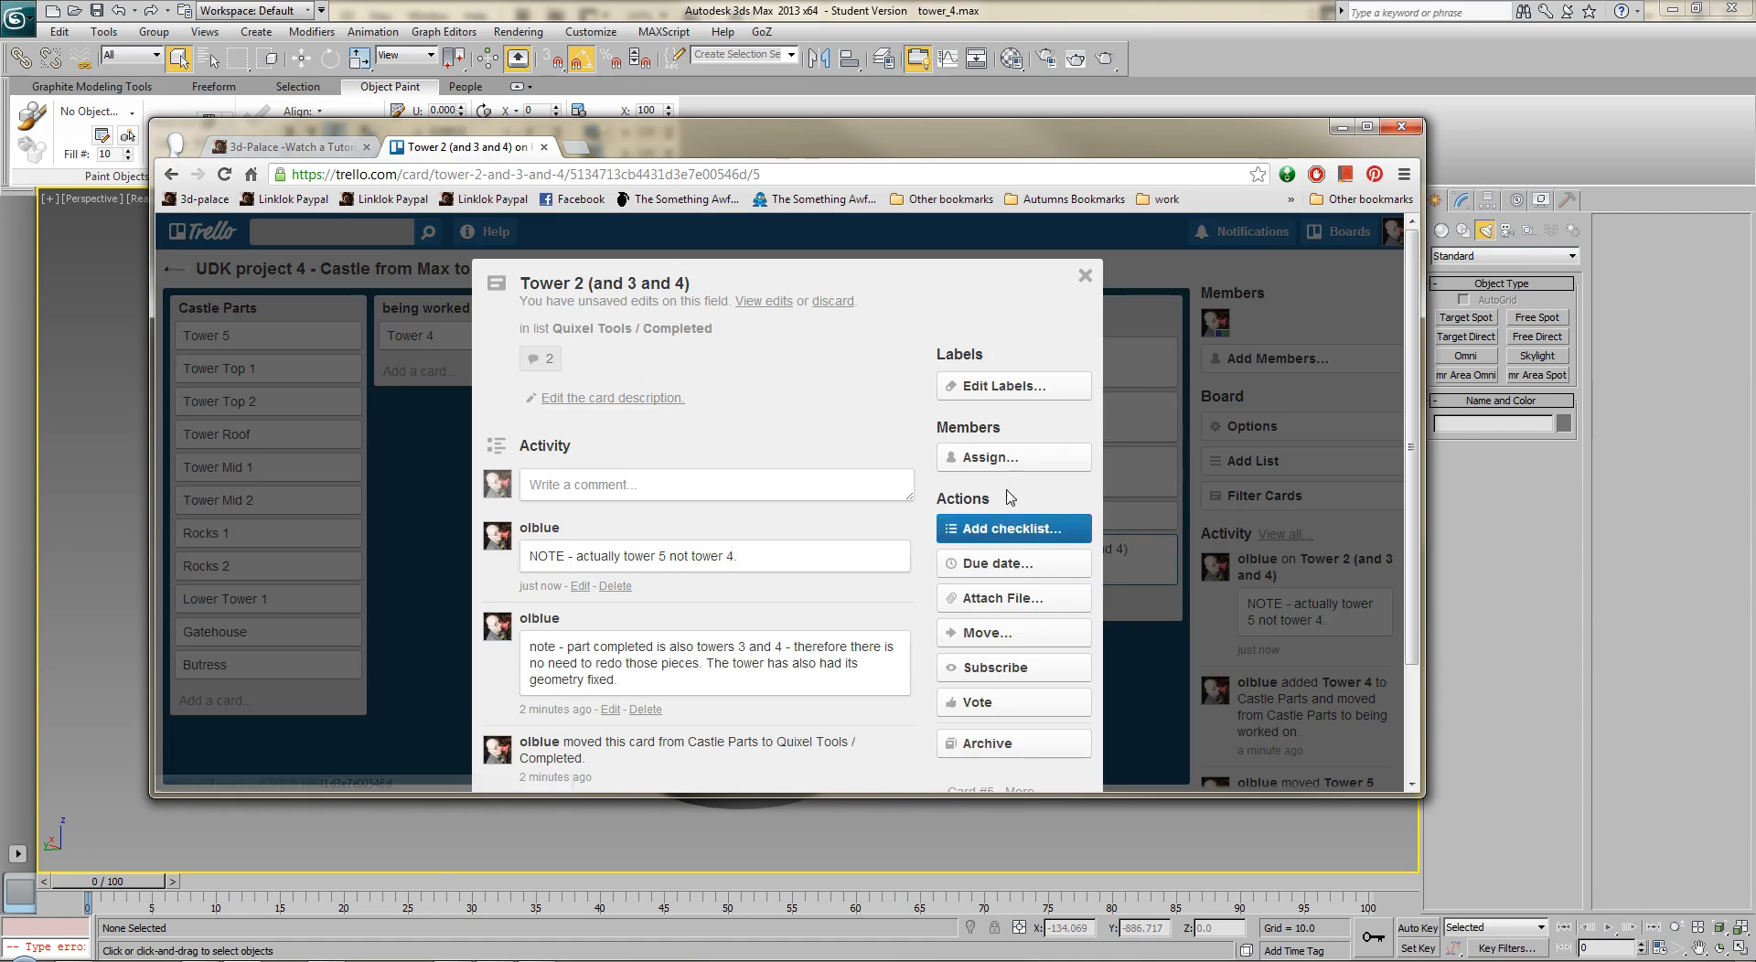
pyautogui.click(676, 289)
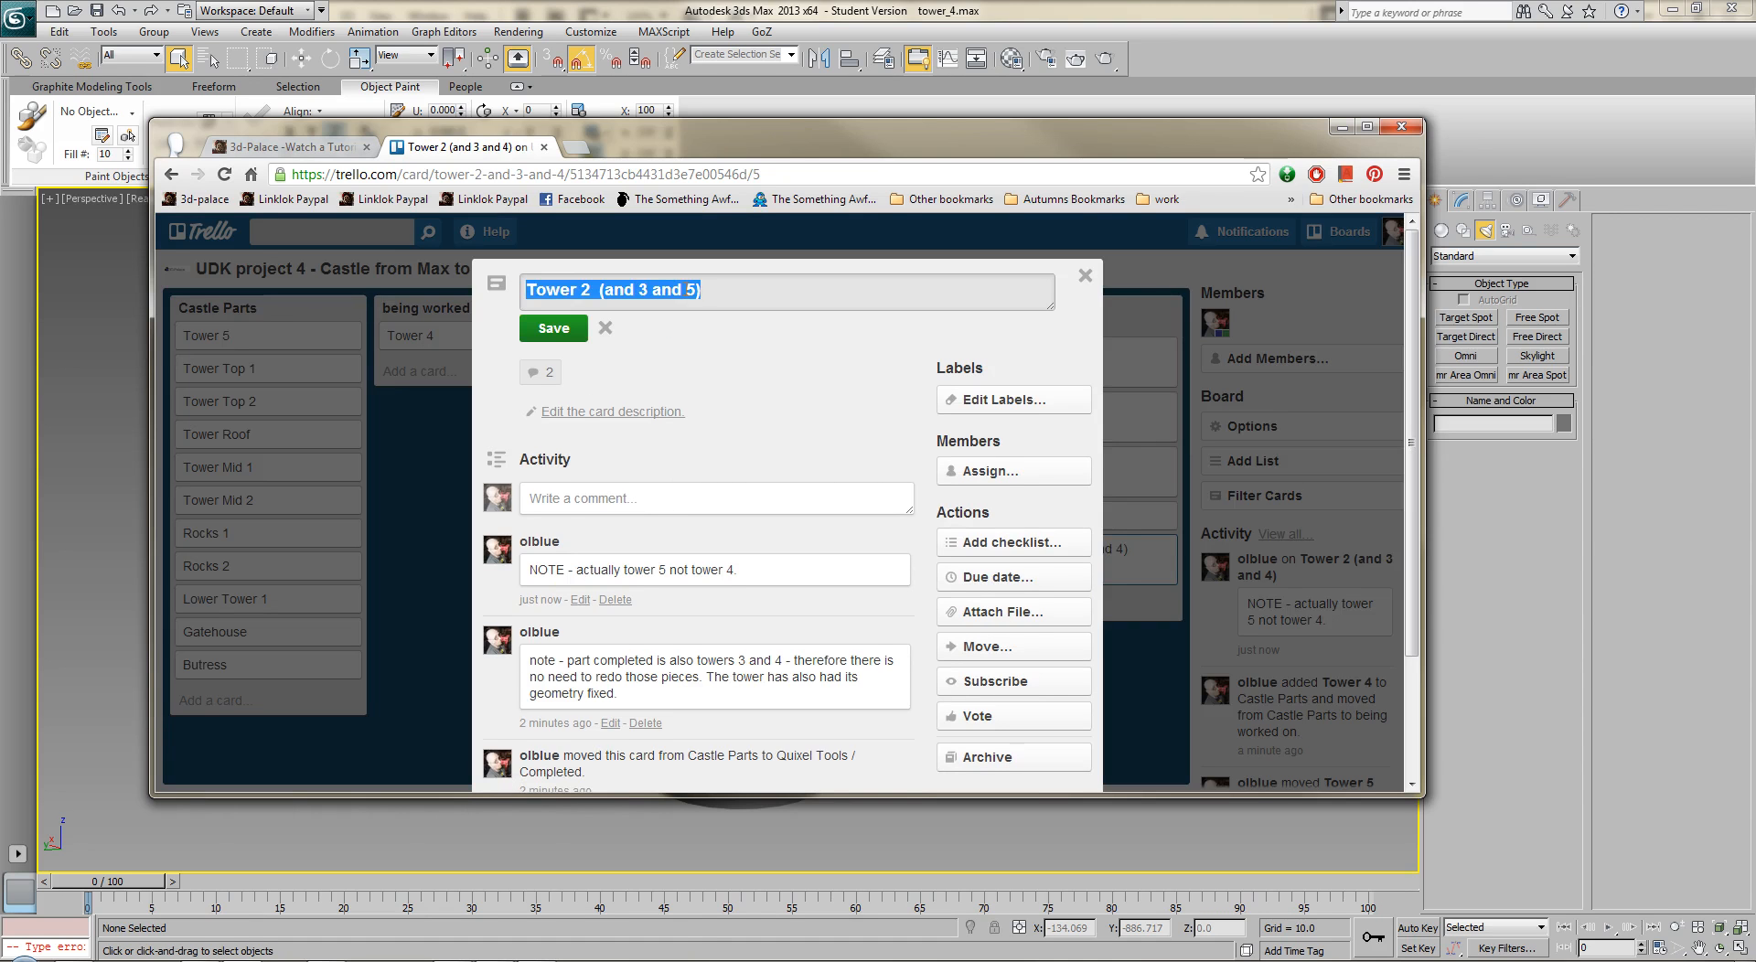
pyautogui.click(706, 366)
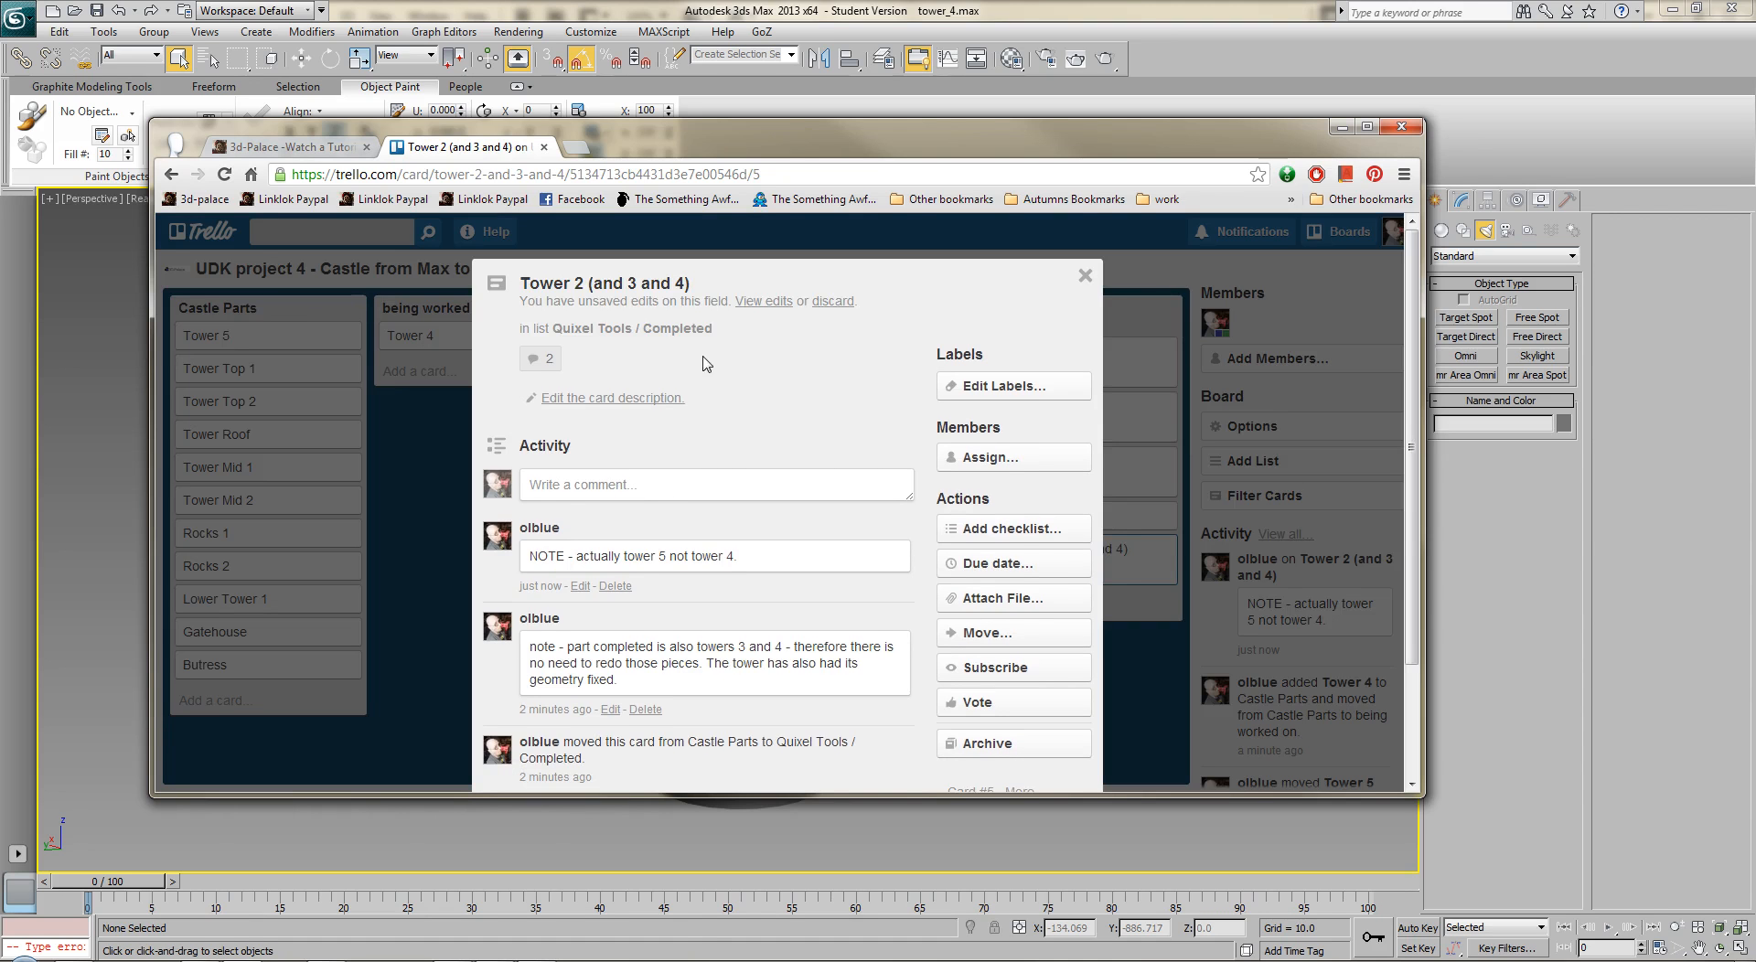
pyautogui.click(664, 291)
pyautogui.click(563, 335)
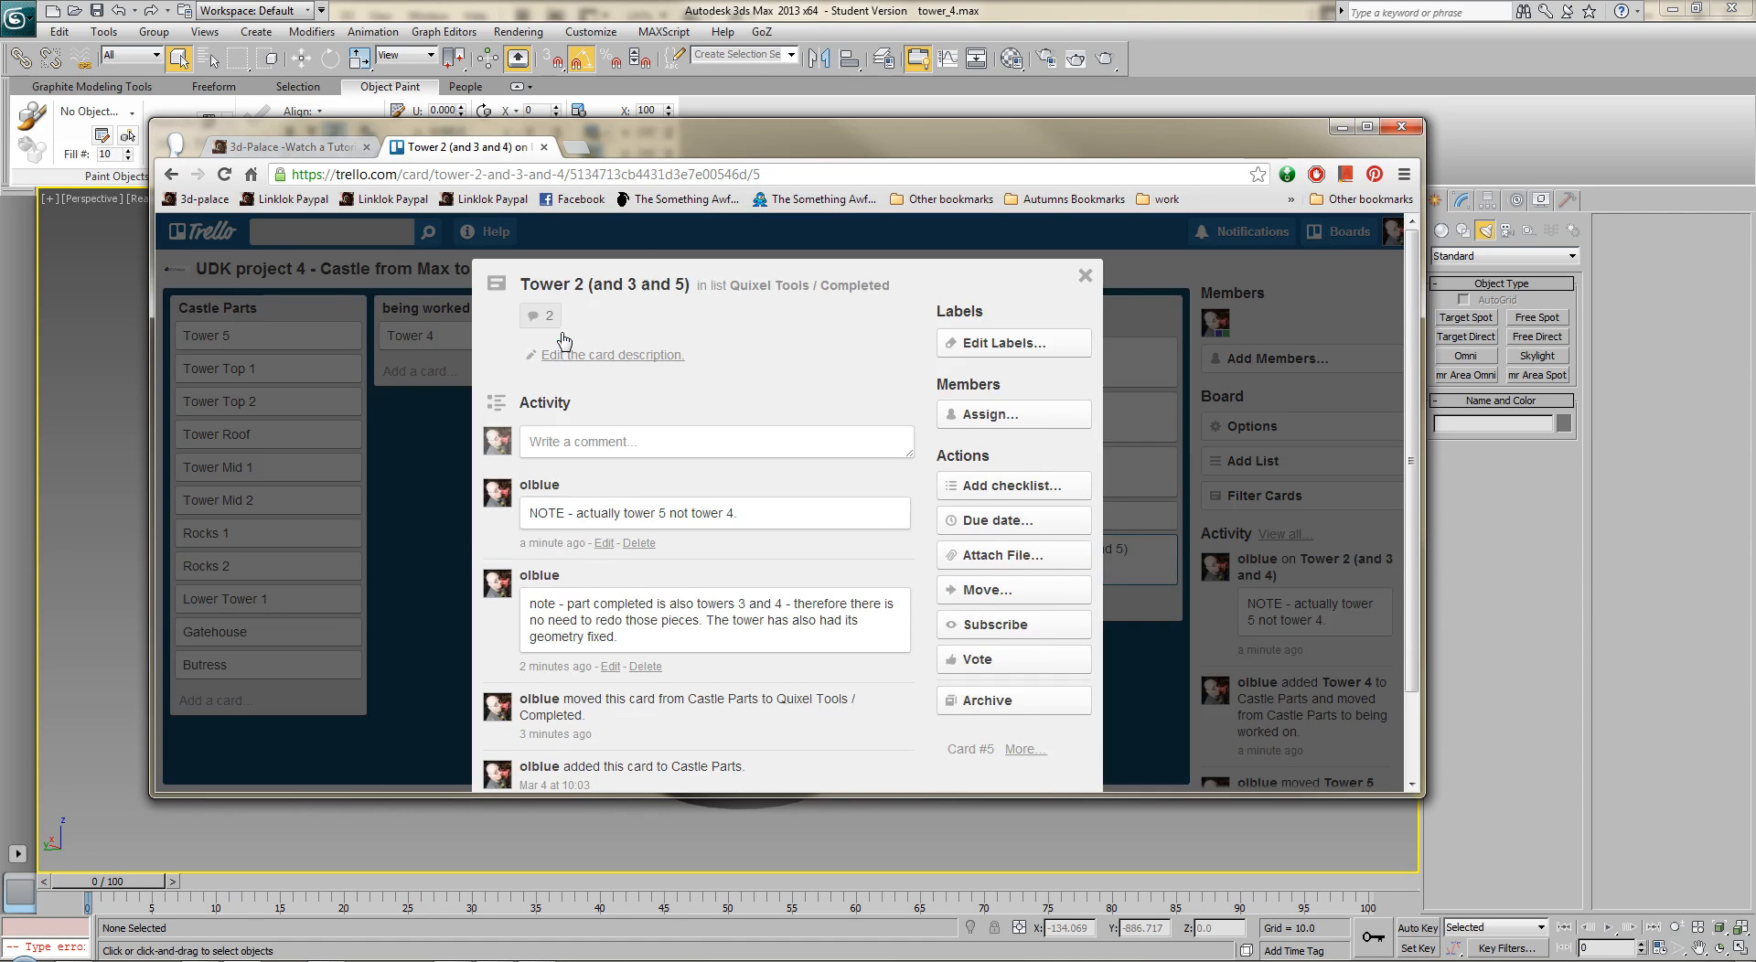
pyautogui.click(411, 502)
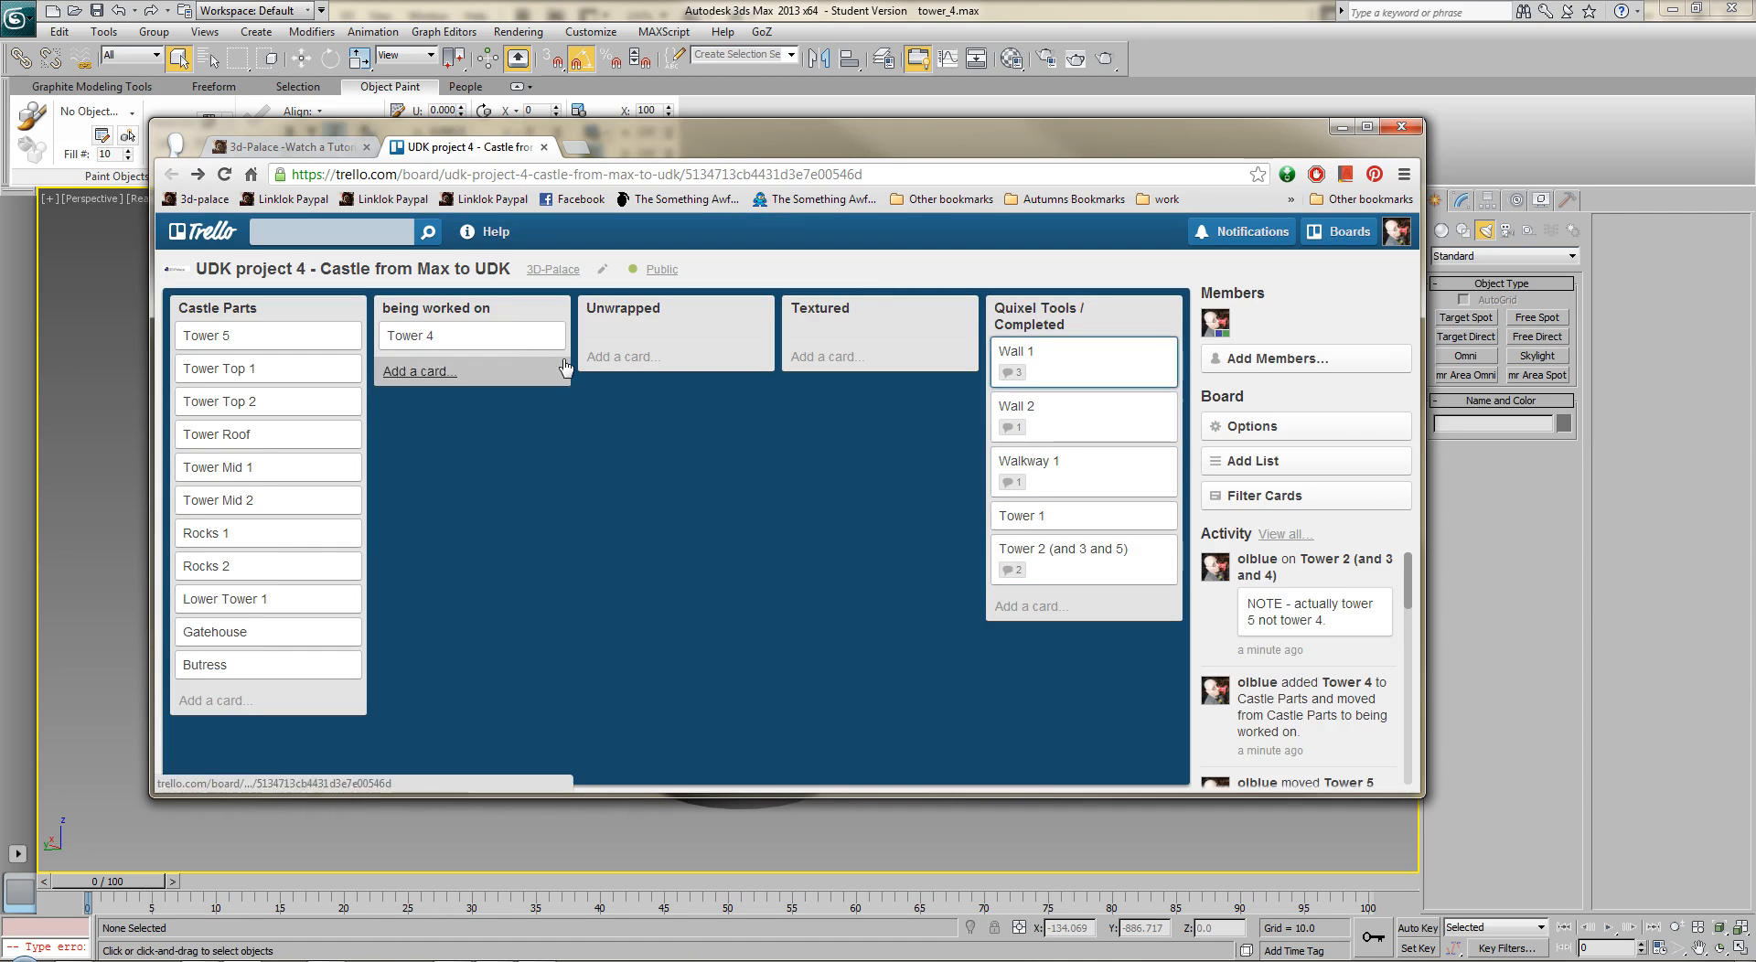
# Switch to 3ds Max and display edged faces on the tower model.
pyautogui.click(101, 433)
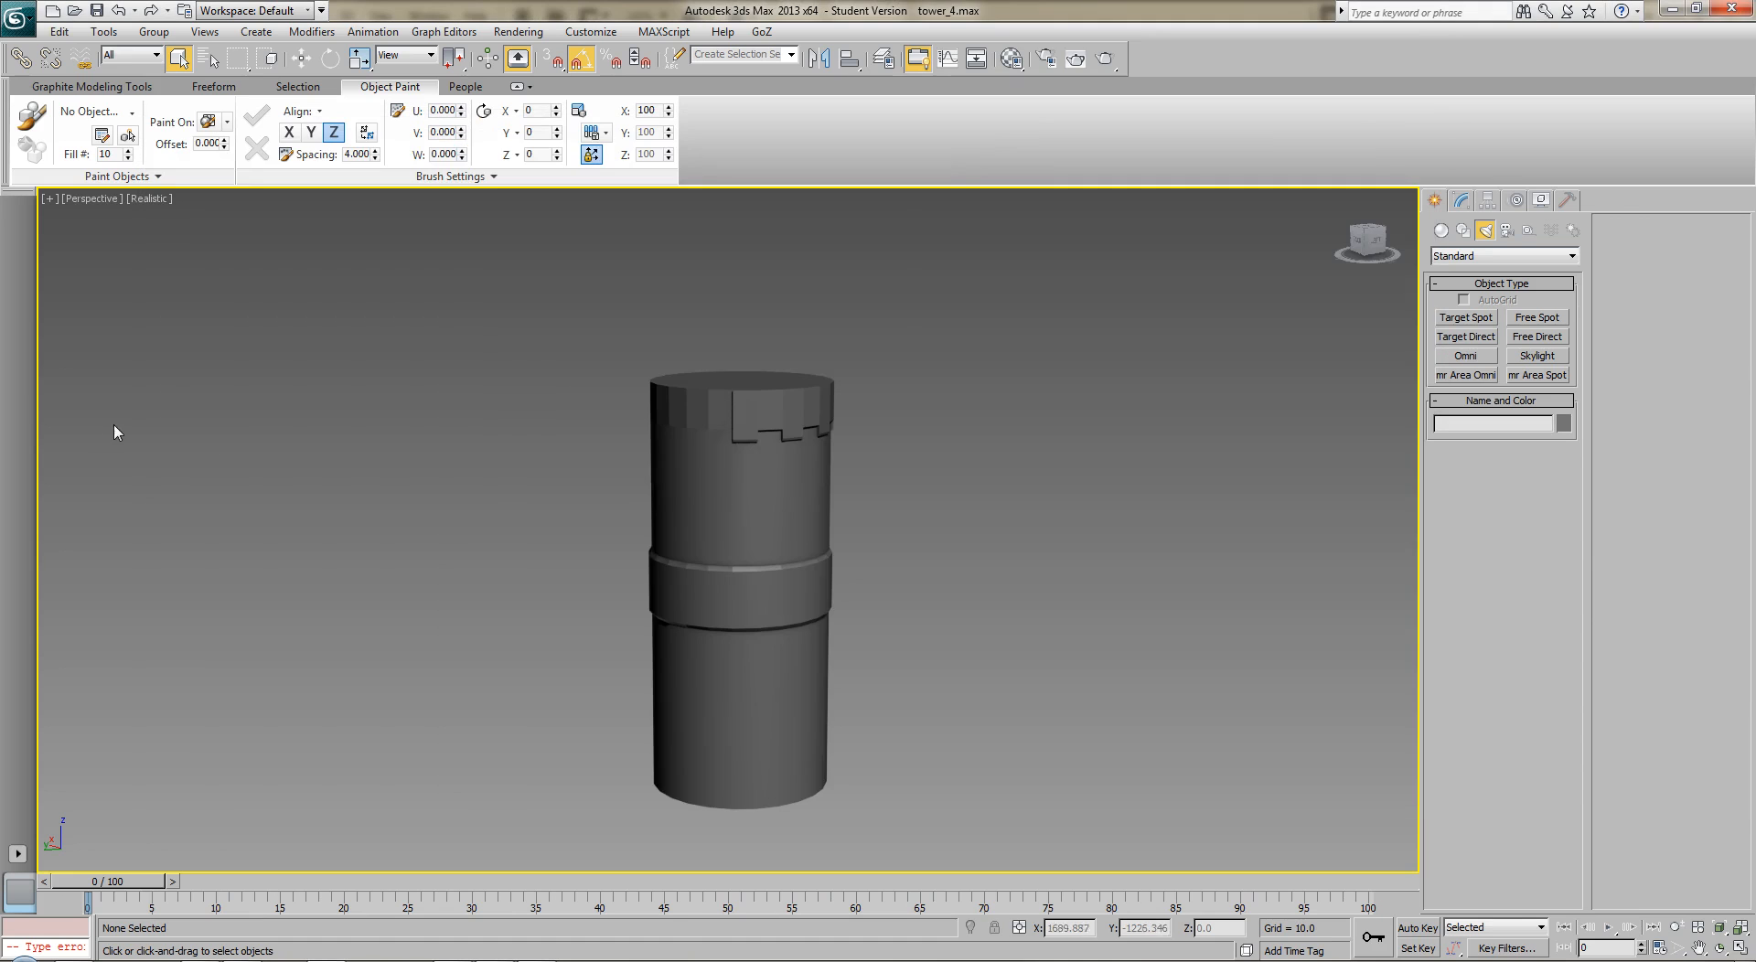
pyautogui.scroll(3, 814, 510)
pyautogui.keyDown('alt'); pyautogui.moveTo(814, 509); pyautogui.dragTo(985, 503, button='middle'); pyautogui.keyUp('alt')
pyautogui.moveTo(790, 385); pyautogui.dragTo(851, 466, button='middle')
pyautogui.press('F4')
pyautogui.keyDown('alt'); pyautogui.moveTo(799, 471); pyautogui.dragTo(605, 503, button='middle'); pyautogui.keyUp('alt')
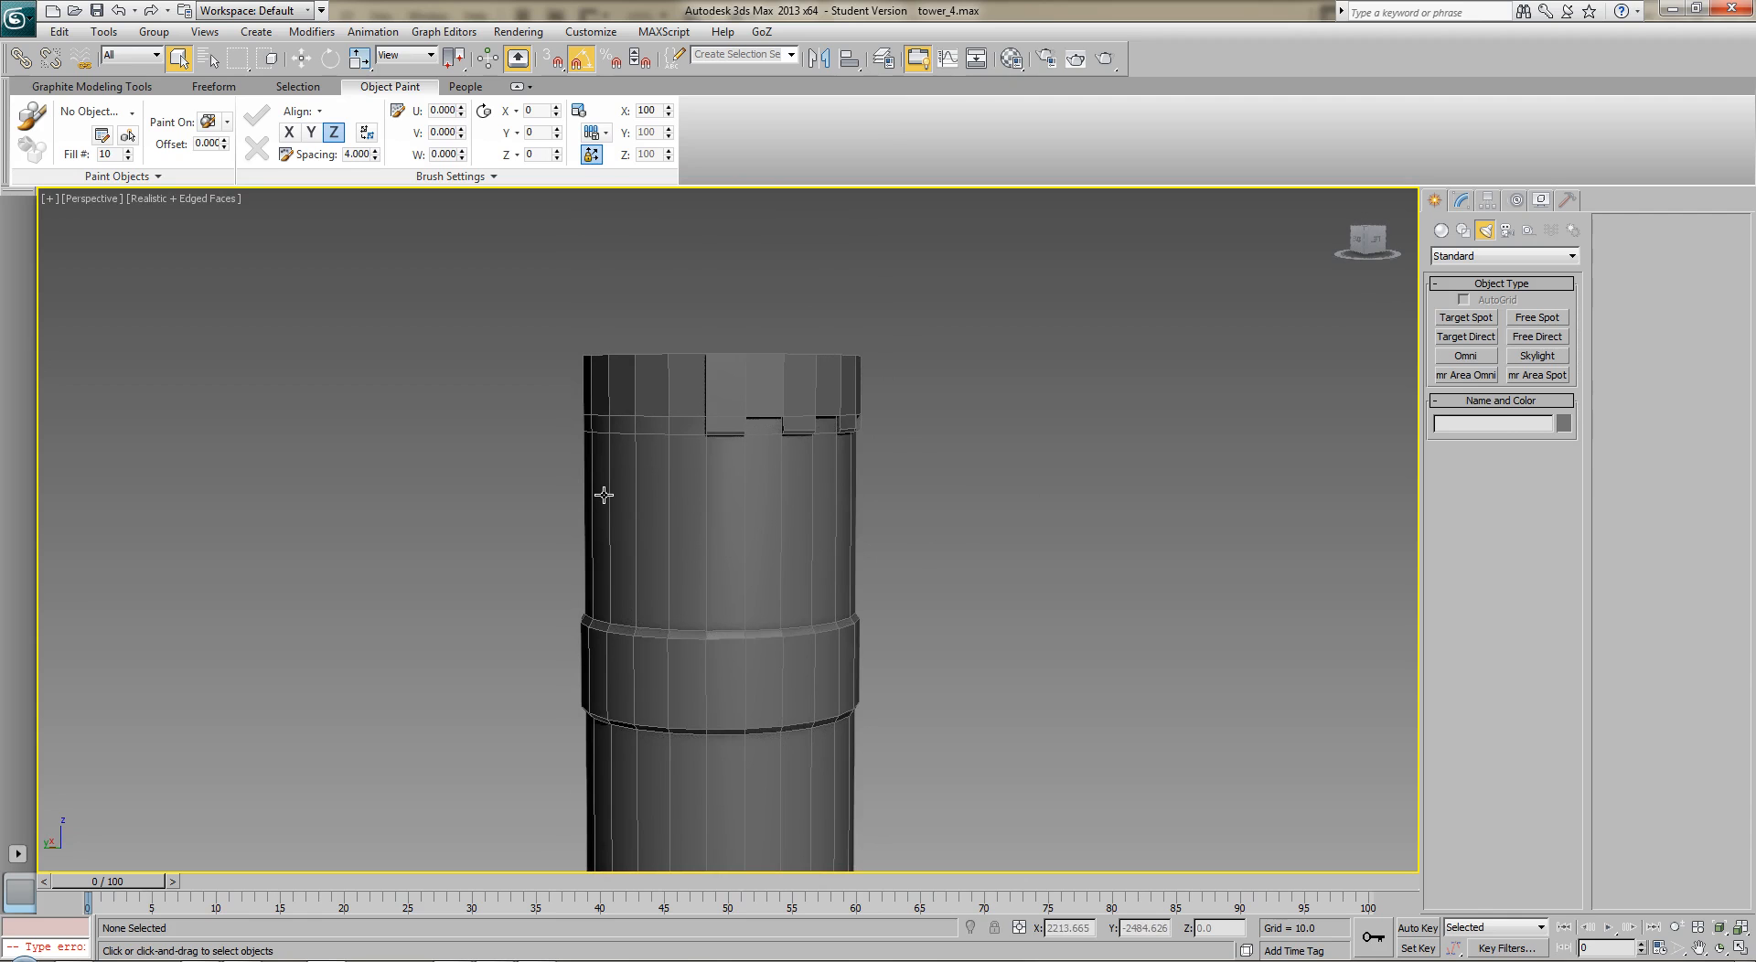
# Select the tower and clone it in place.
pyautogui.click(766, 526)
pyautogui.click(1461, 199)
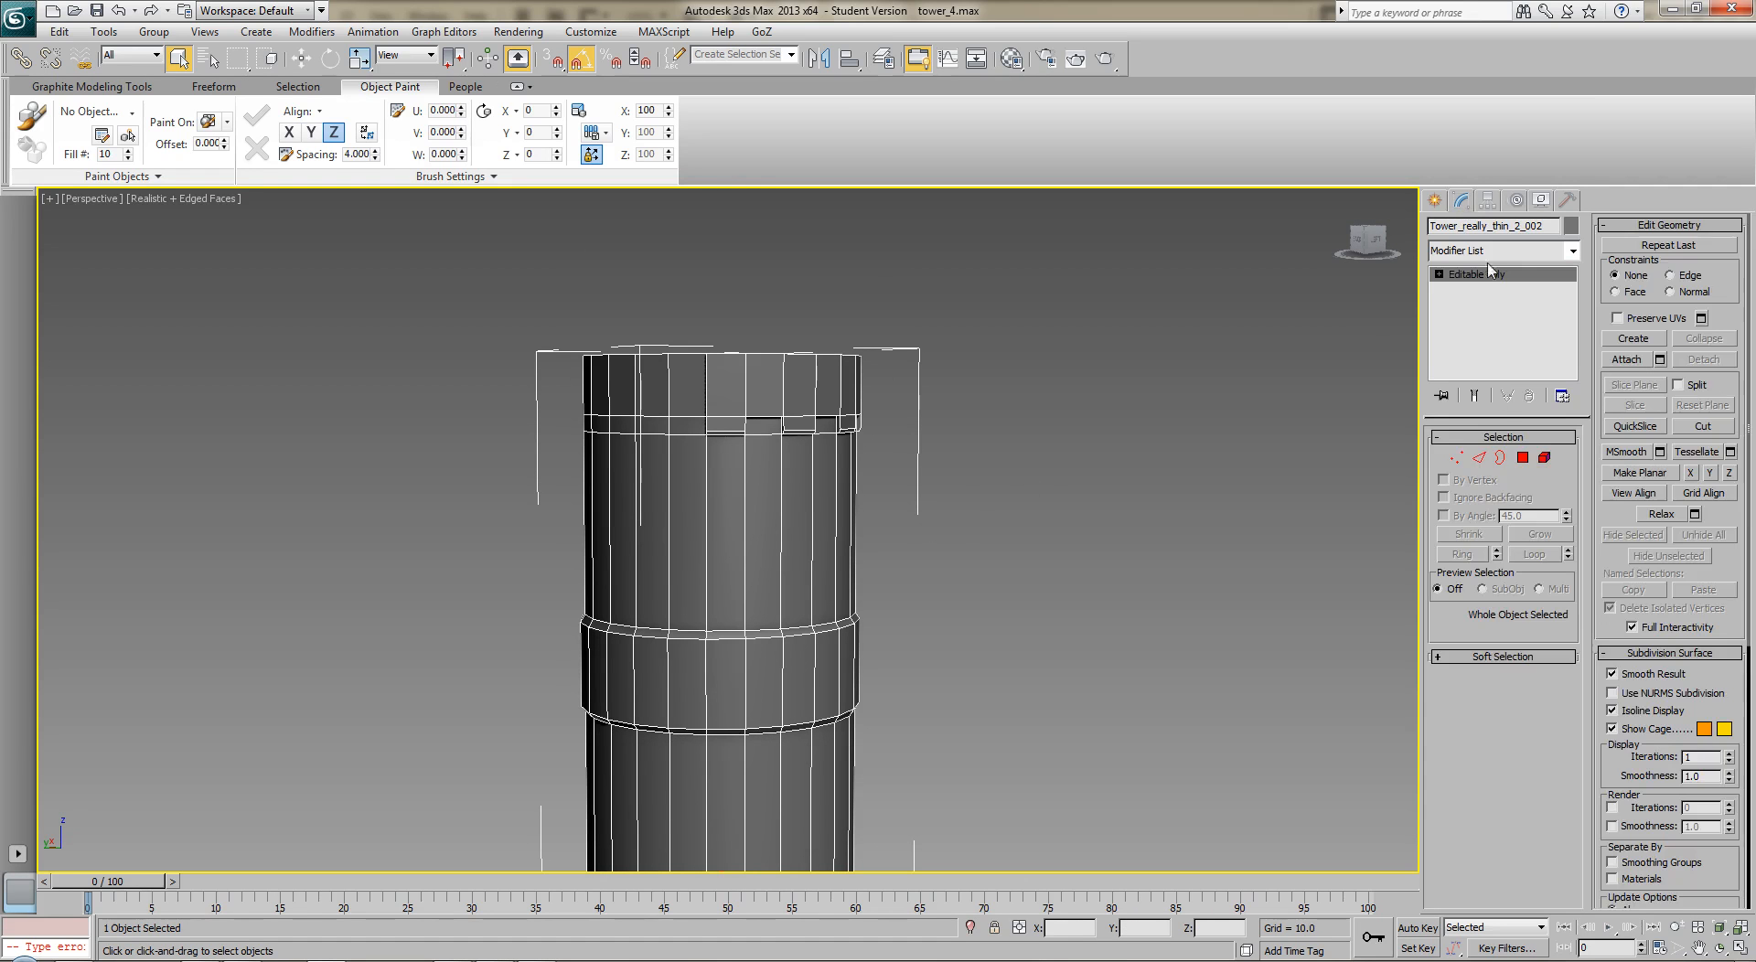
pyautogui.click(1523, 457)
pyautogui.moveTo(360, 264); pyautogui.dragTo(952, 388)
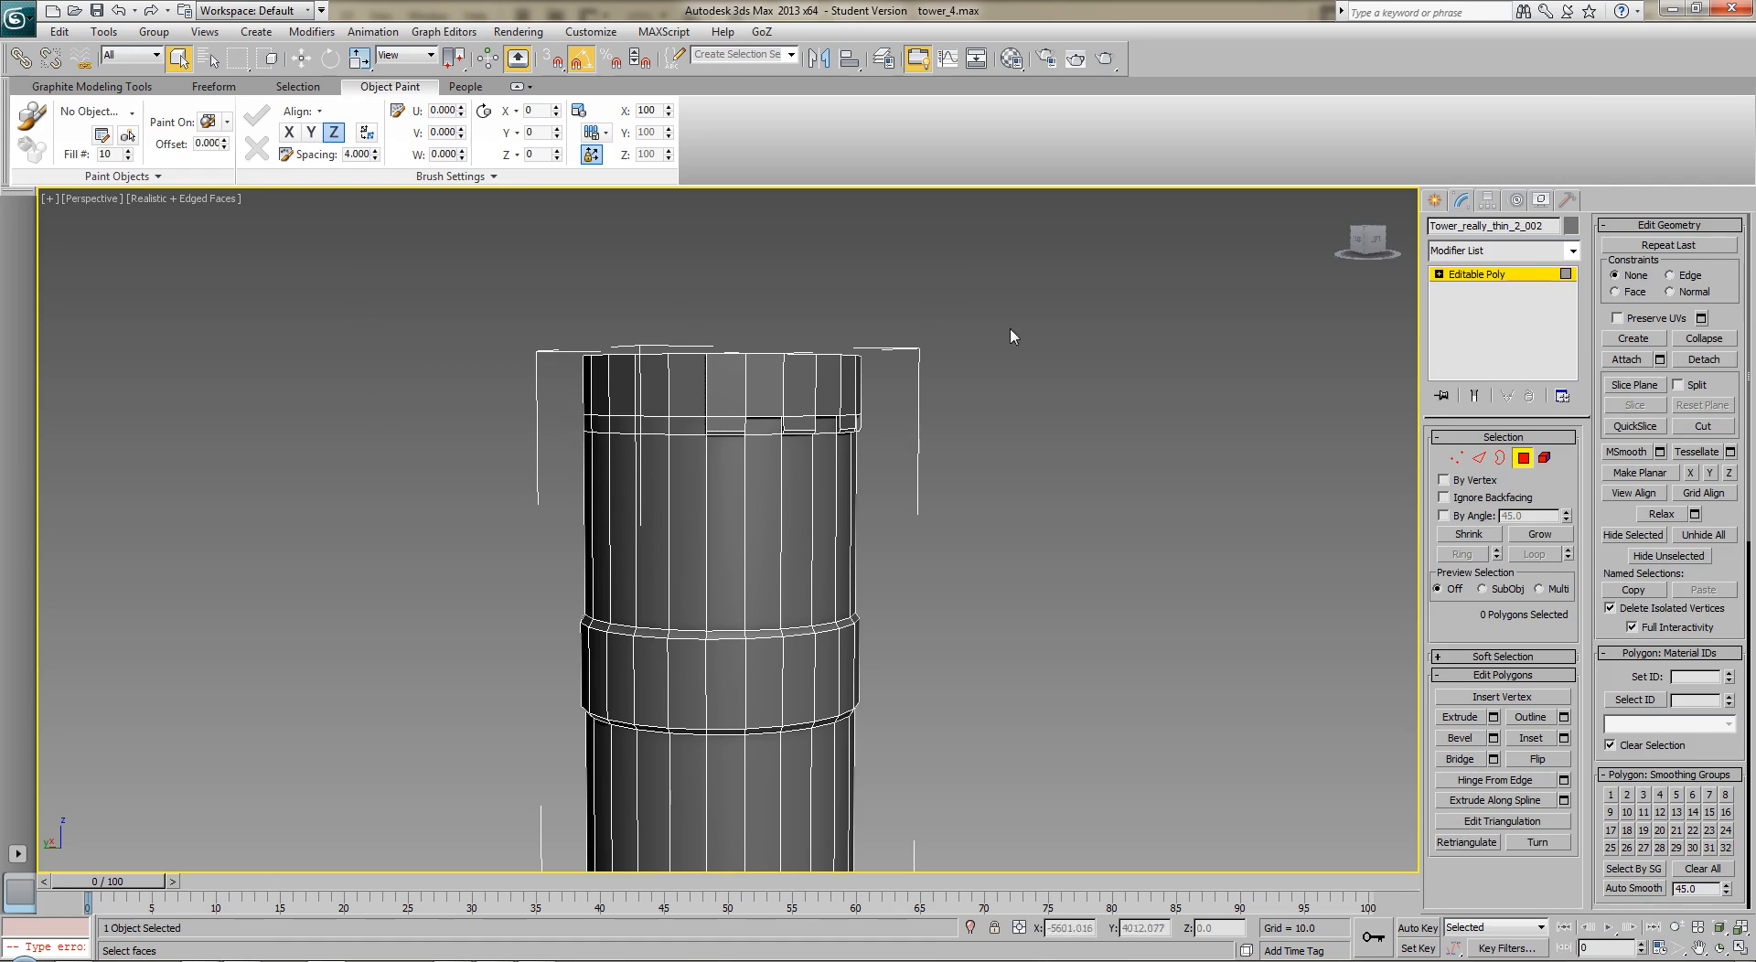
pyautogui.click(1523, 457)
pyautogui.hotkey('ctrl', 'v')
pyautogui.click(852, 564)
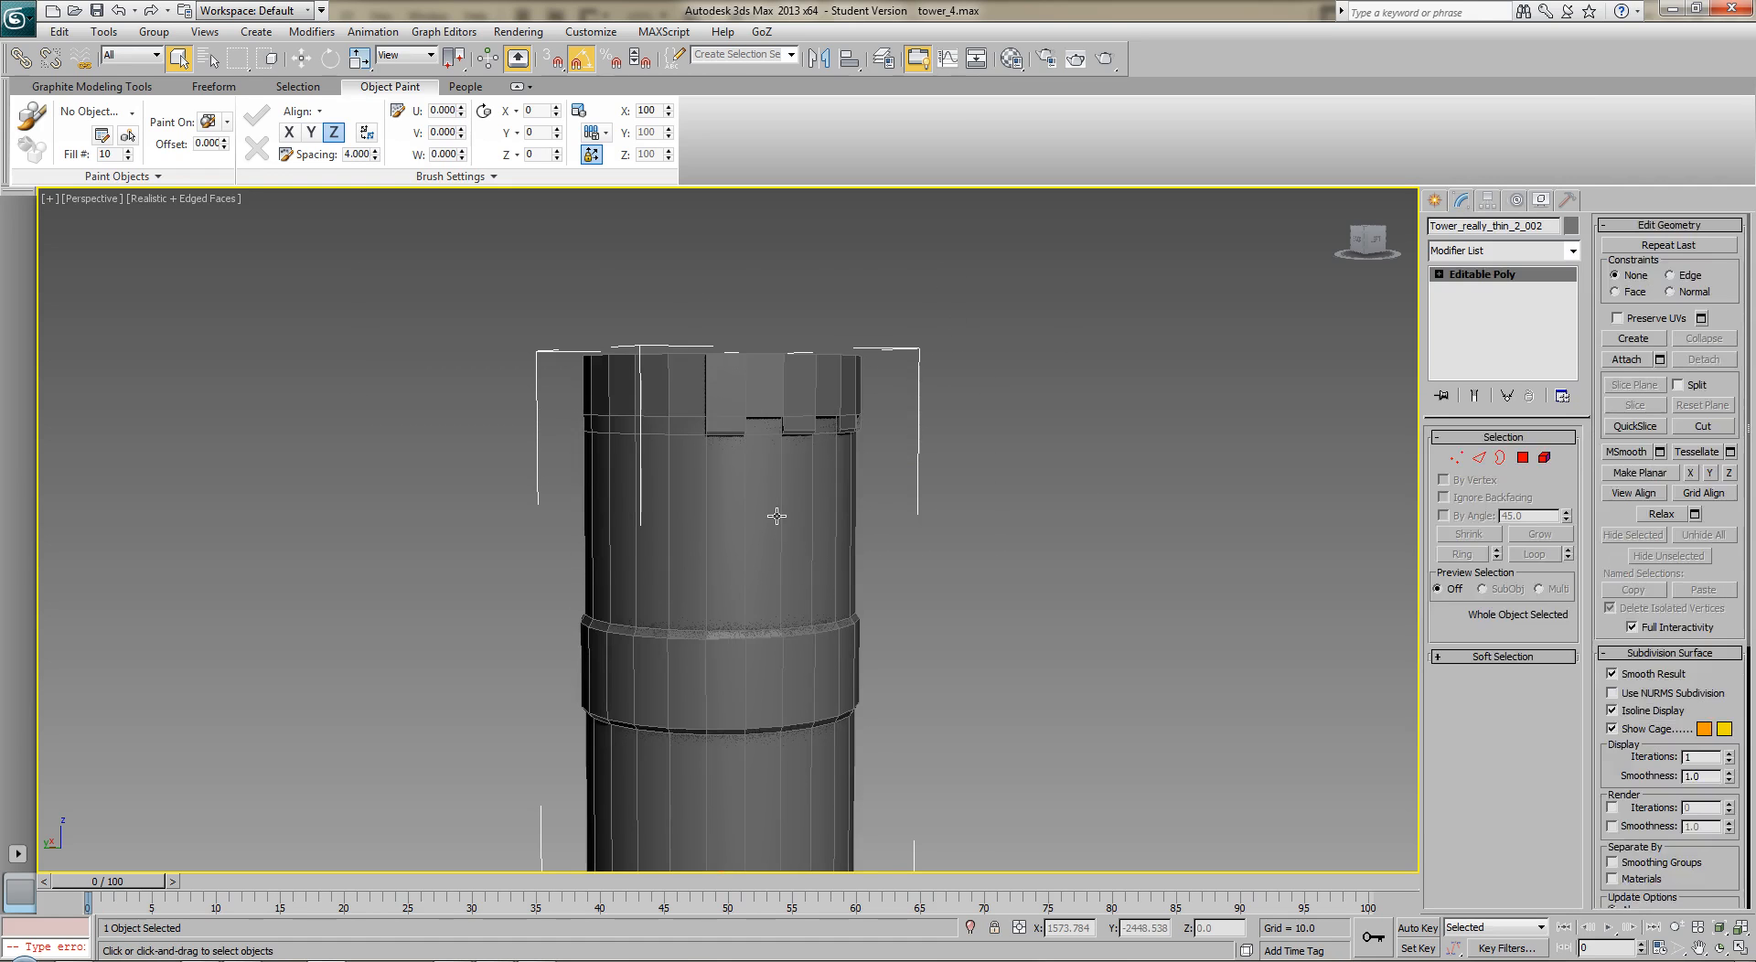
# Try deleting all polygons above the middle band on the cloned tower, undoing the deletion.
pyautogui.click(1523, 457)
pyautogui.moveTo(502, 283); pyautogui.dragTo(1011, 512)
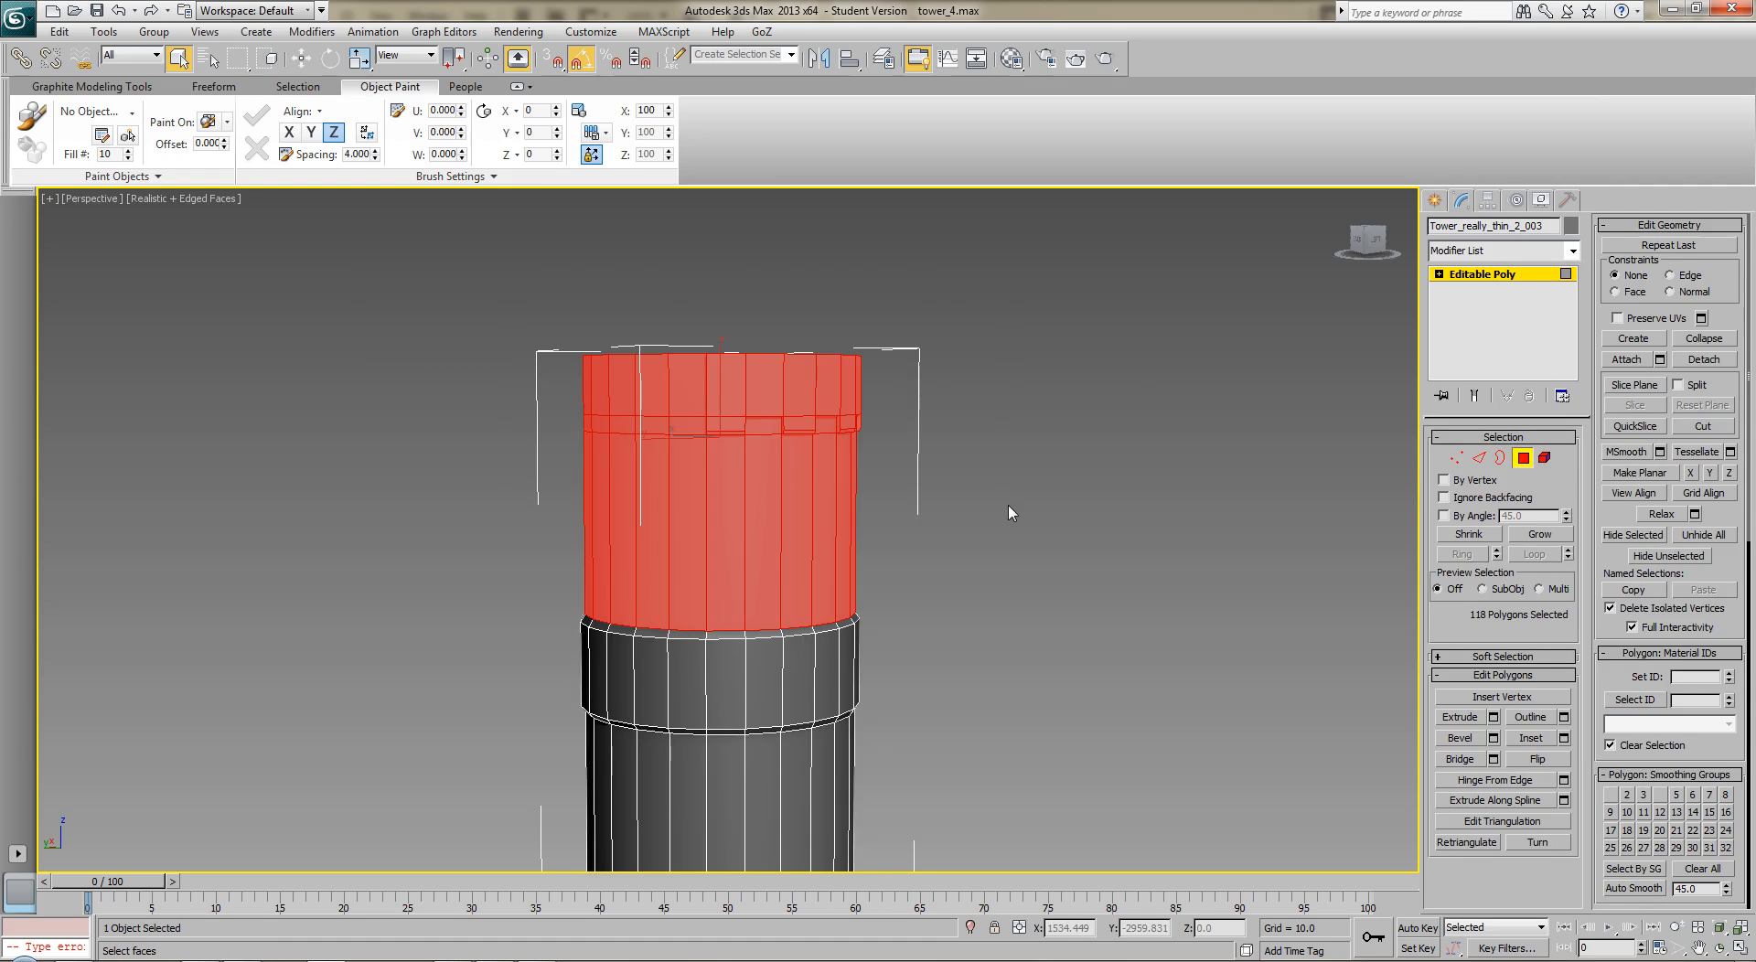
pyautogui.press('Delete')
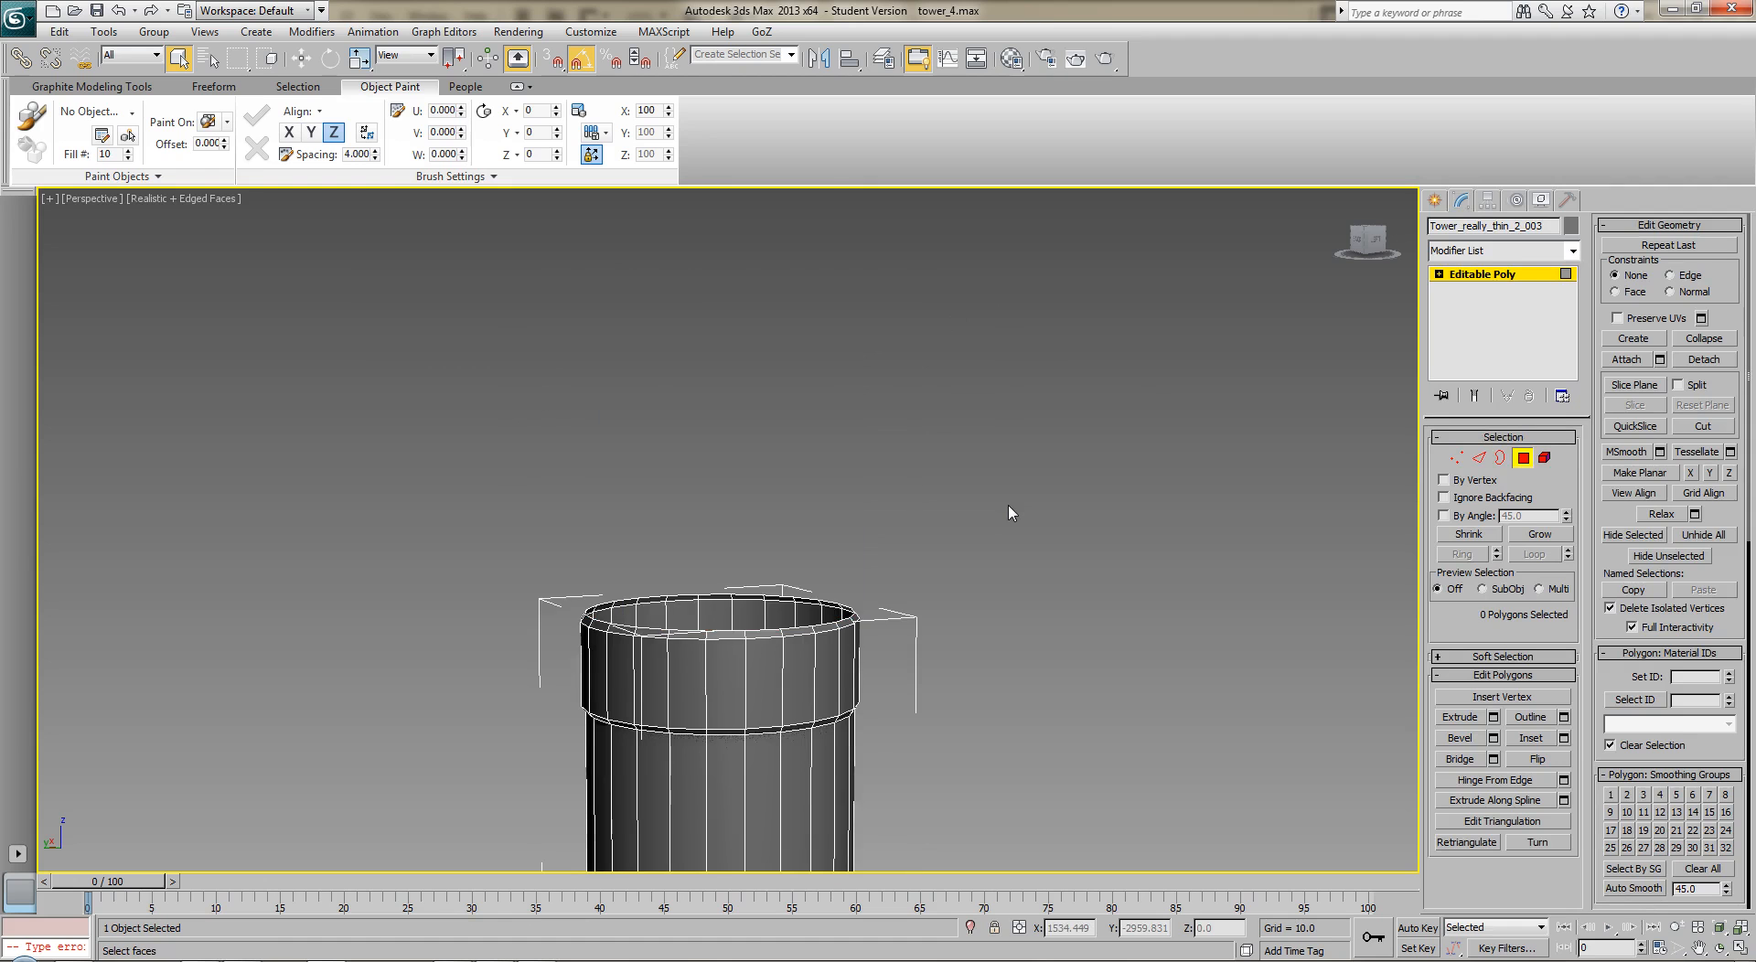
pyautogui.hotkey('ctrl', 'z')
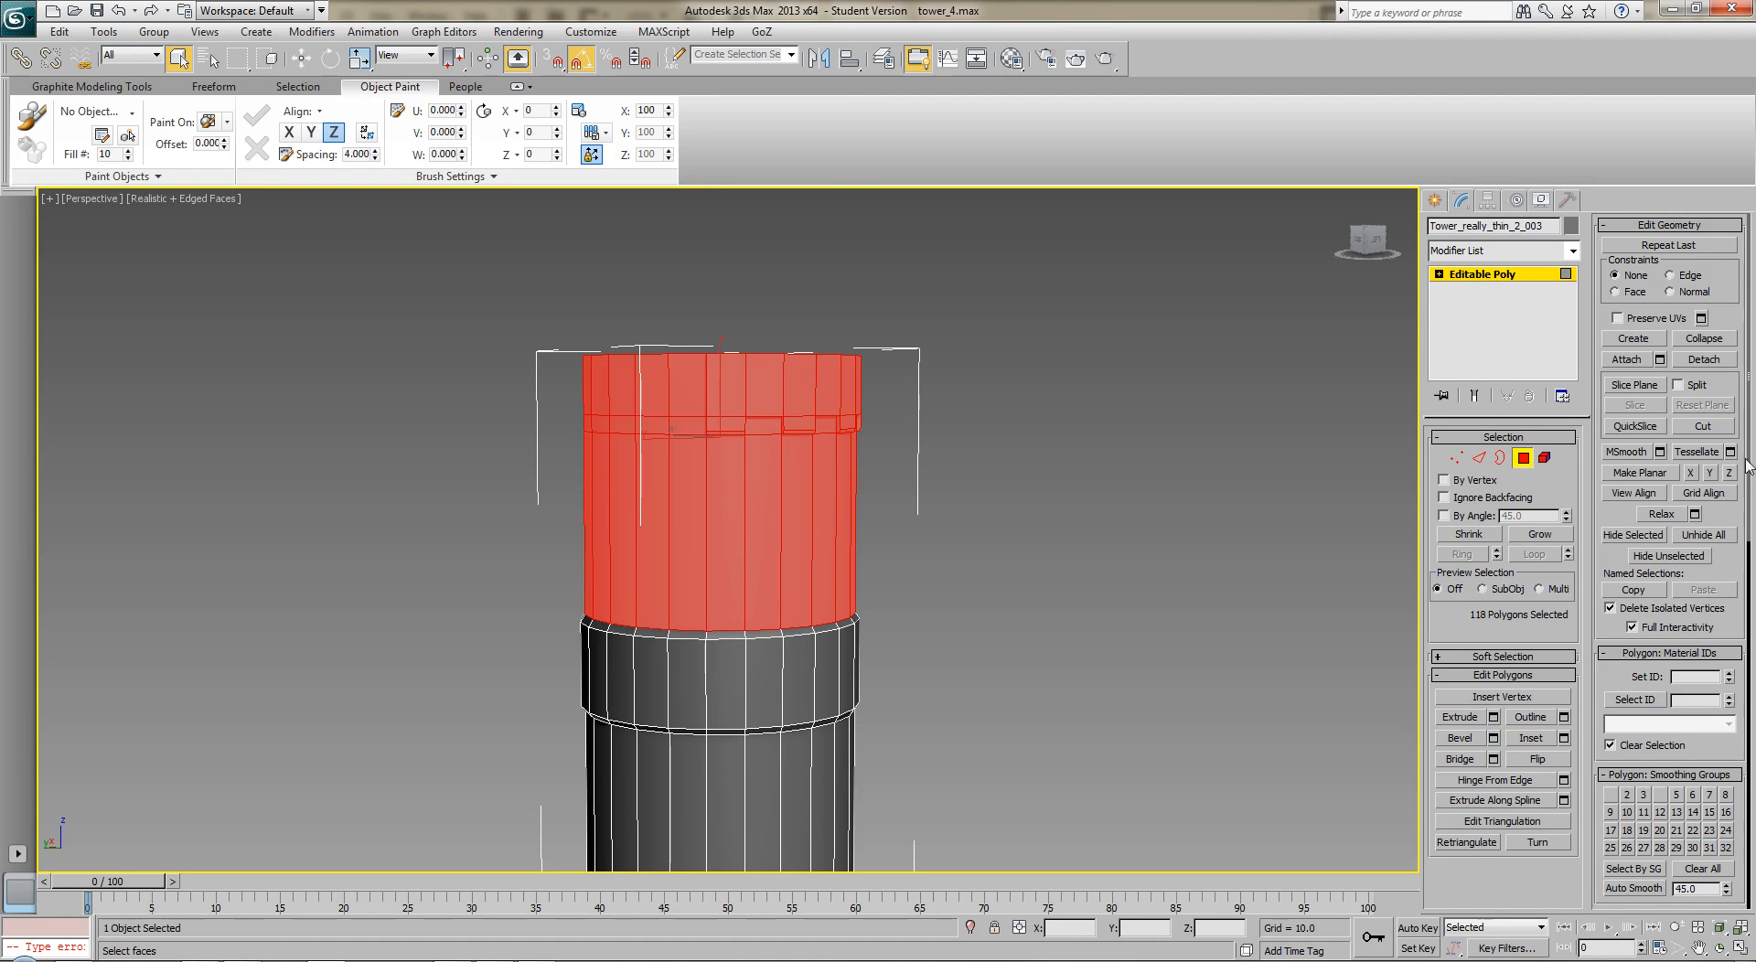
pyautogui.click(1523, 458)
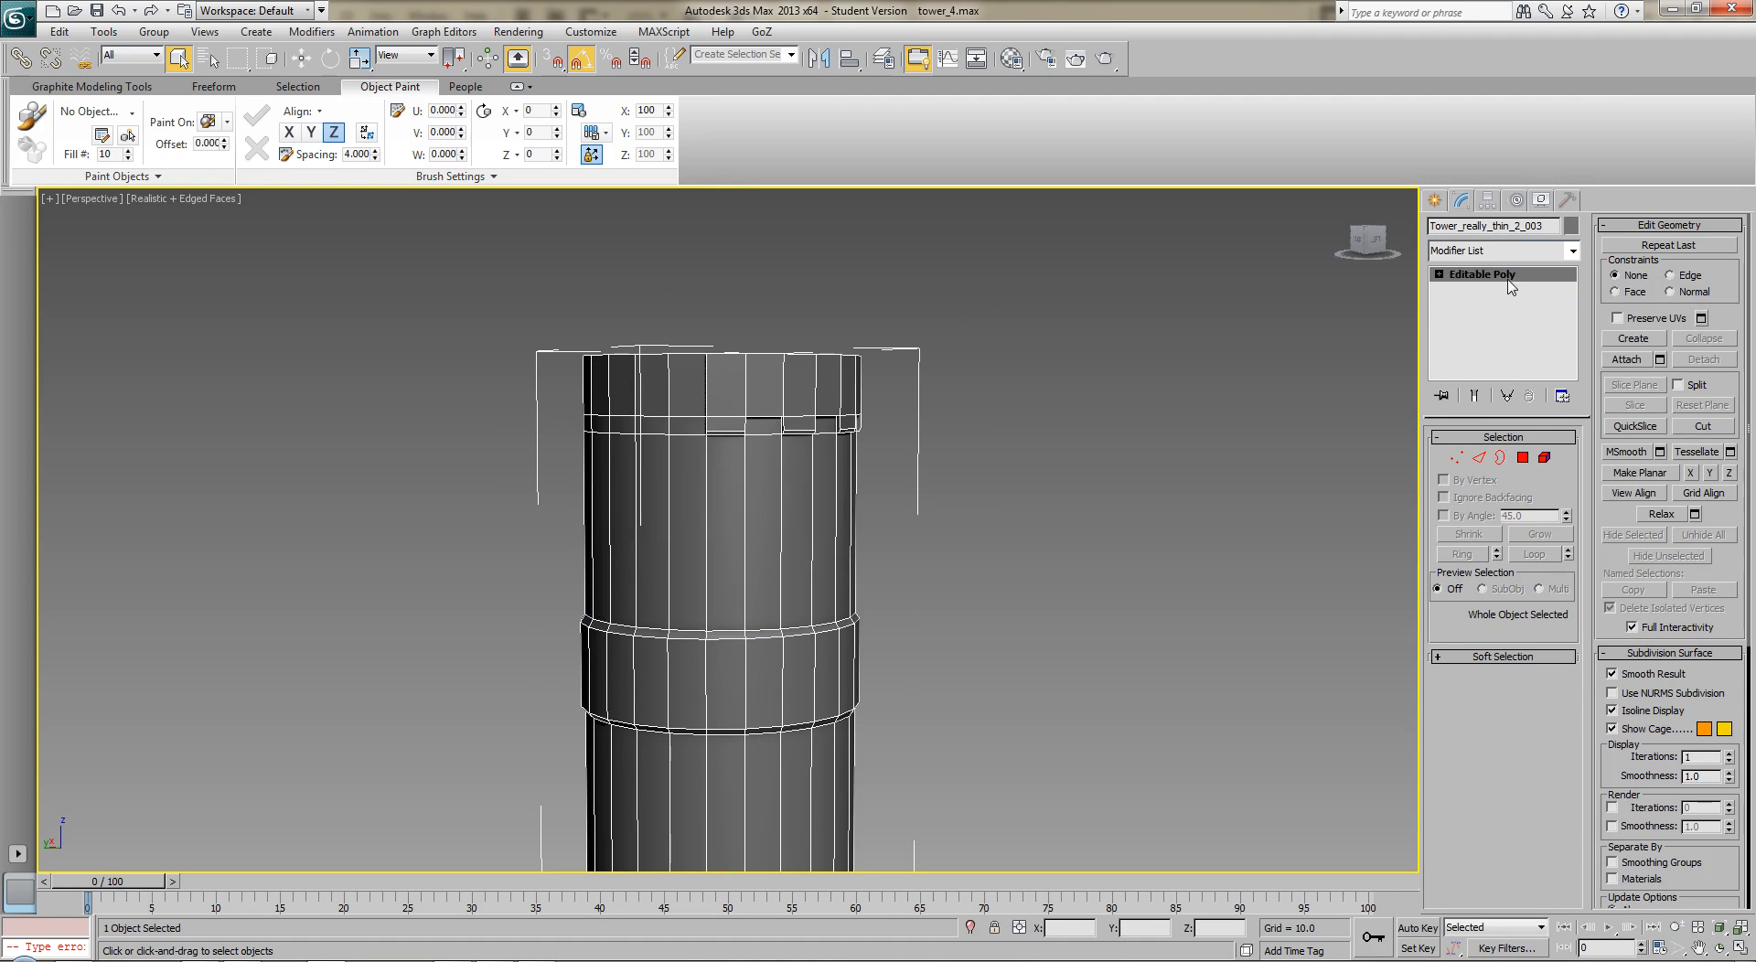
# Make the cloned tower unique and delete all its polygons above the middle band.
pyautogui.rightClick(1509, 287)
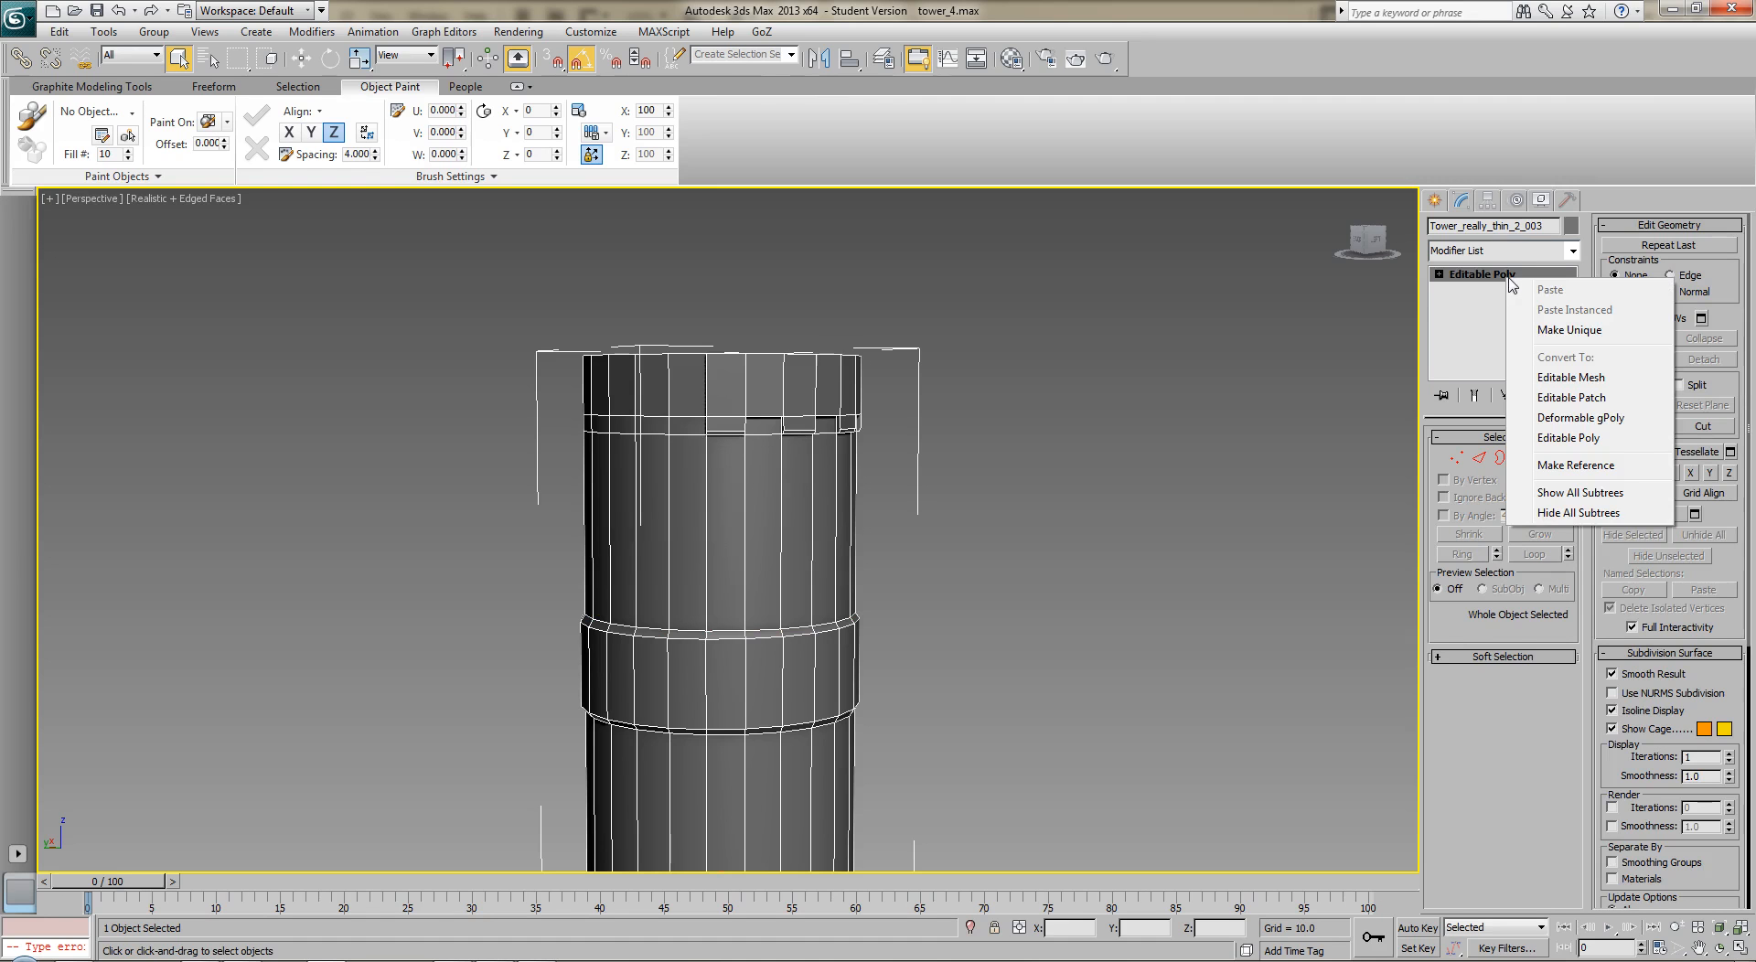
pyautogui.click(1555, 330)
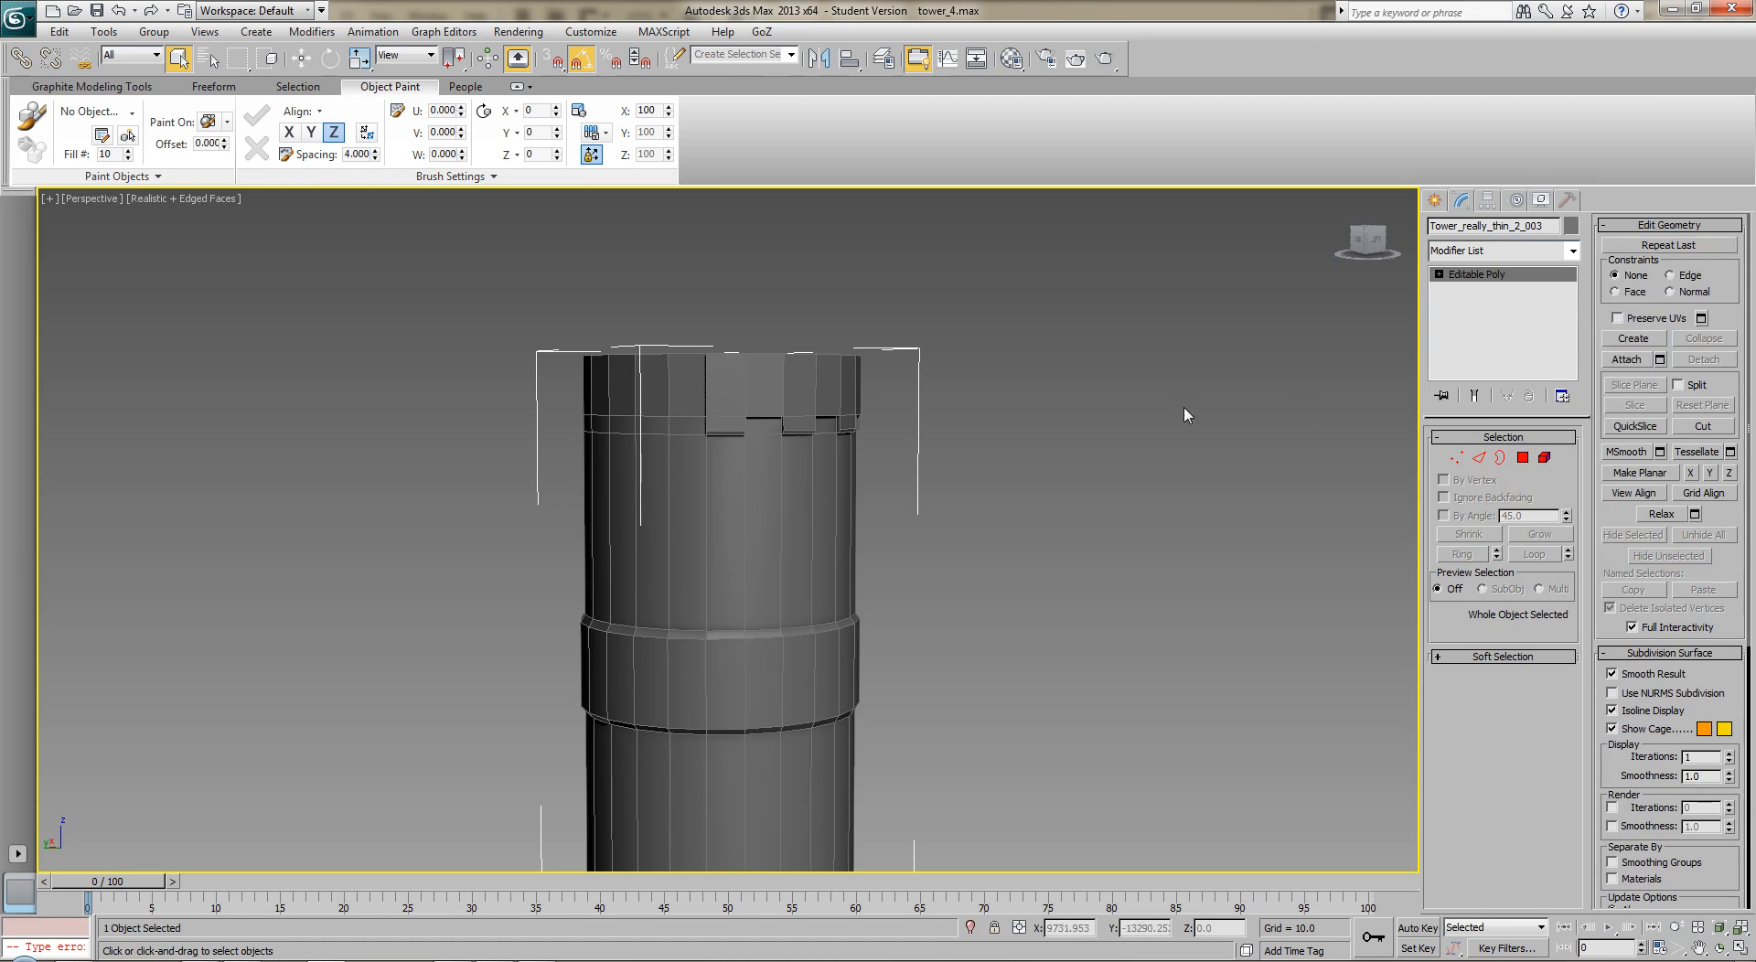
pyautogui.click(1523, 458)
pyautogui.moveTo(524, 320); pyautogui.dragTo(980, 489)
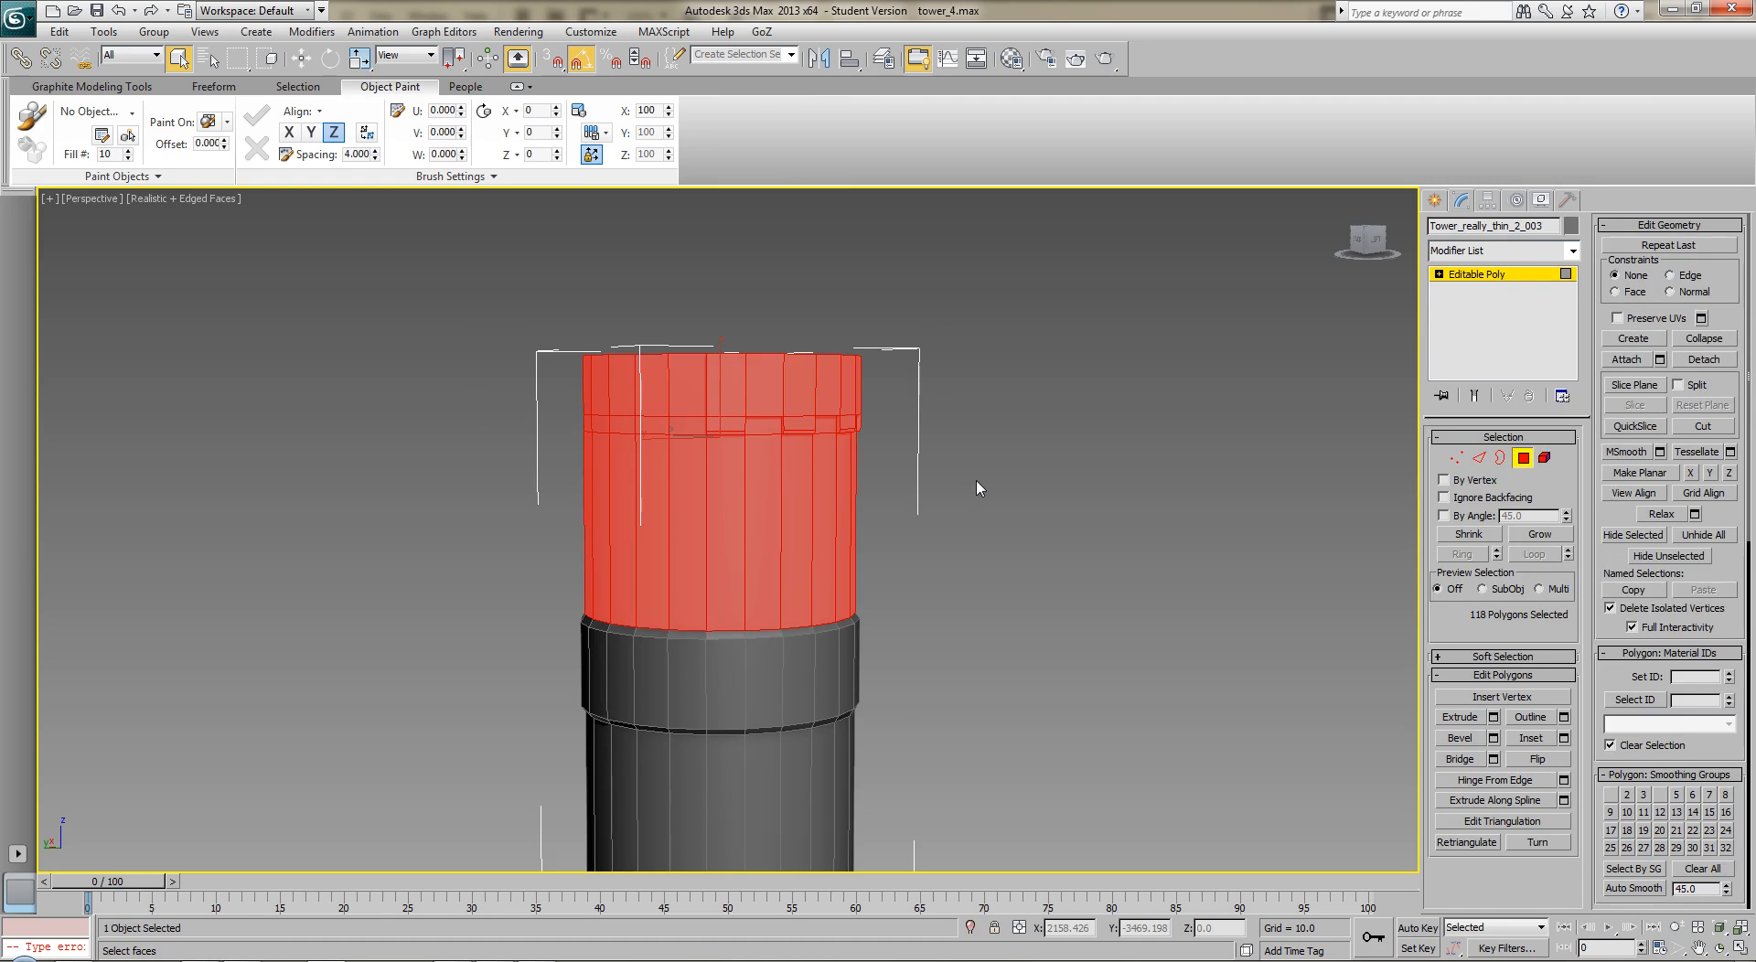
pyautogui.press('Delete')
pyautogui.keyDown('alt'); pyautogui.moveTo(947, 481); pyautogui.dragTo(945, 494, button='middle'); pyautogui.keyUp('alt')
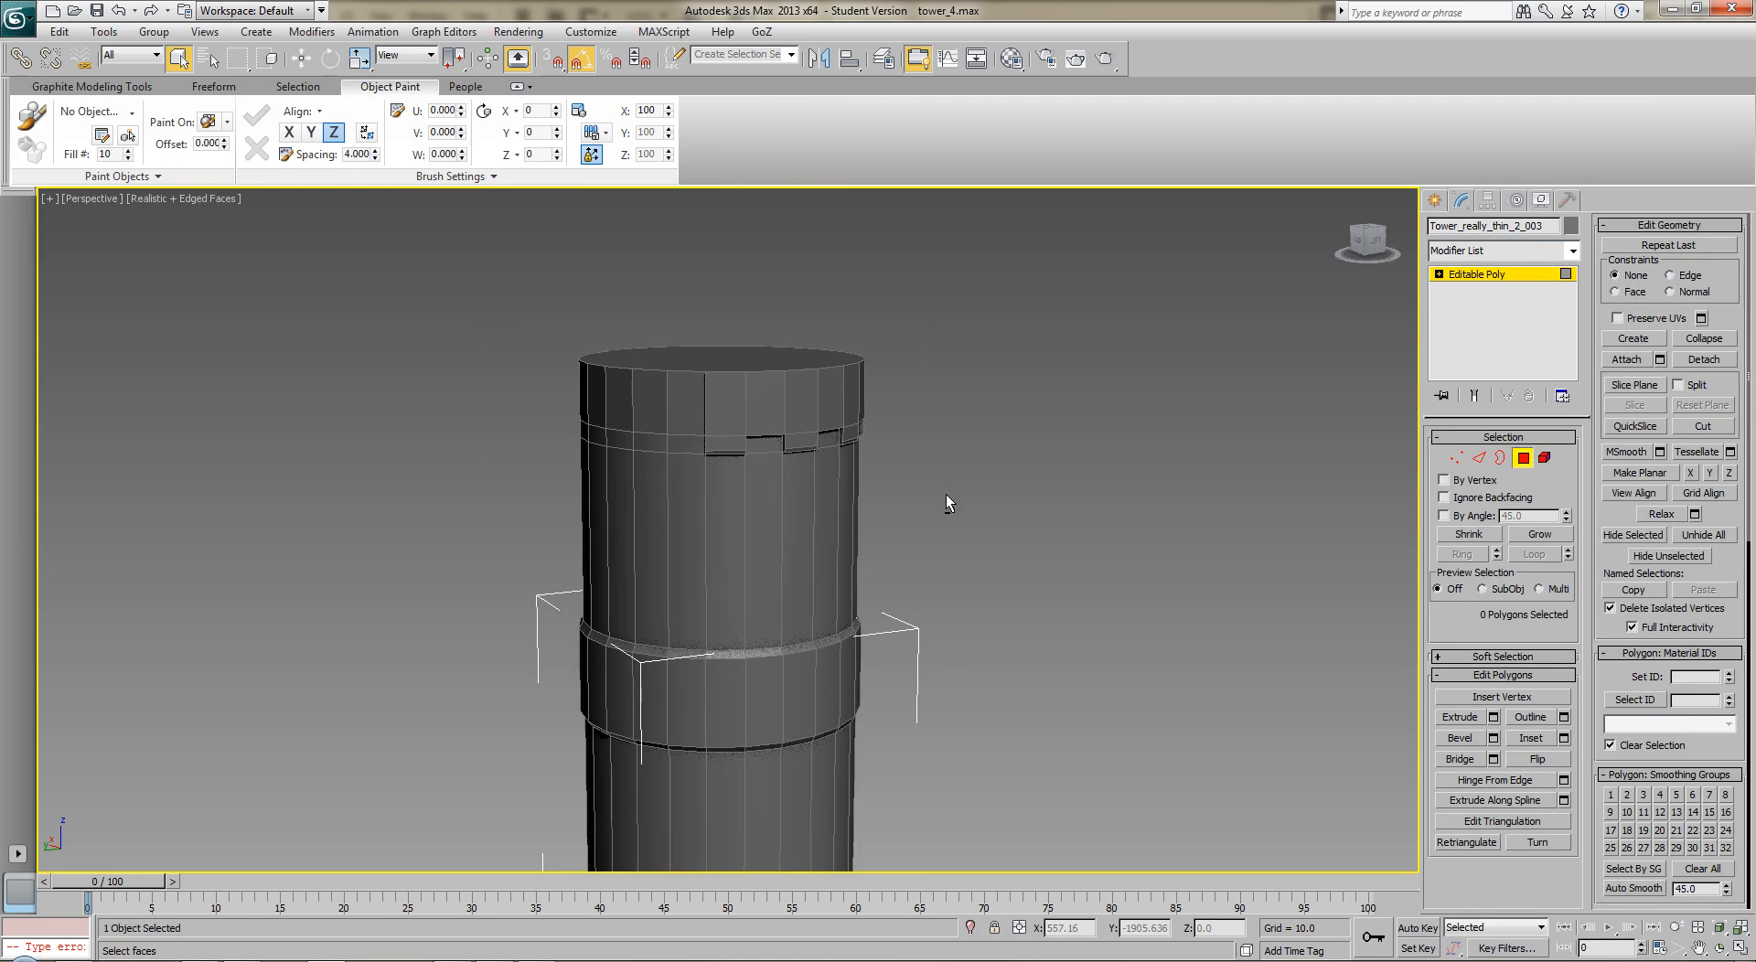
pyautogui.click(1511, 461)
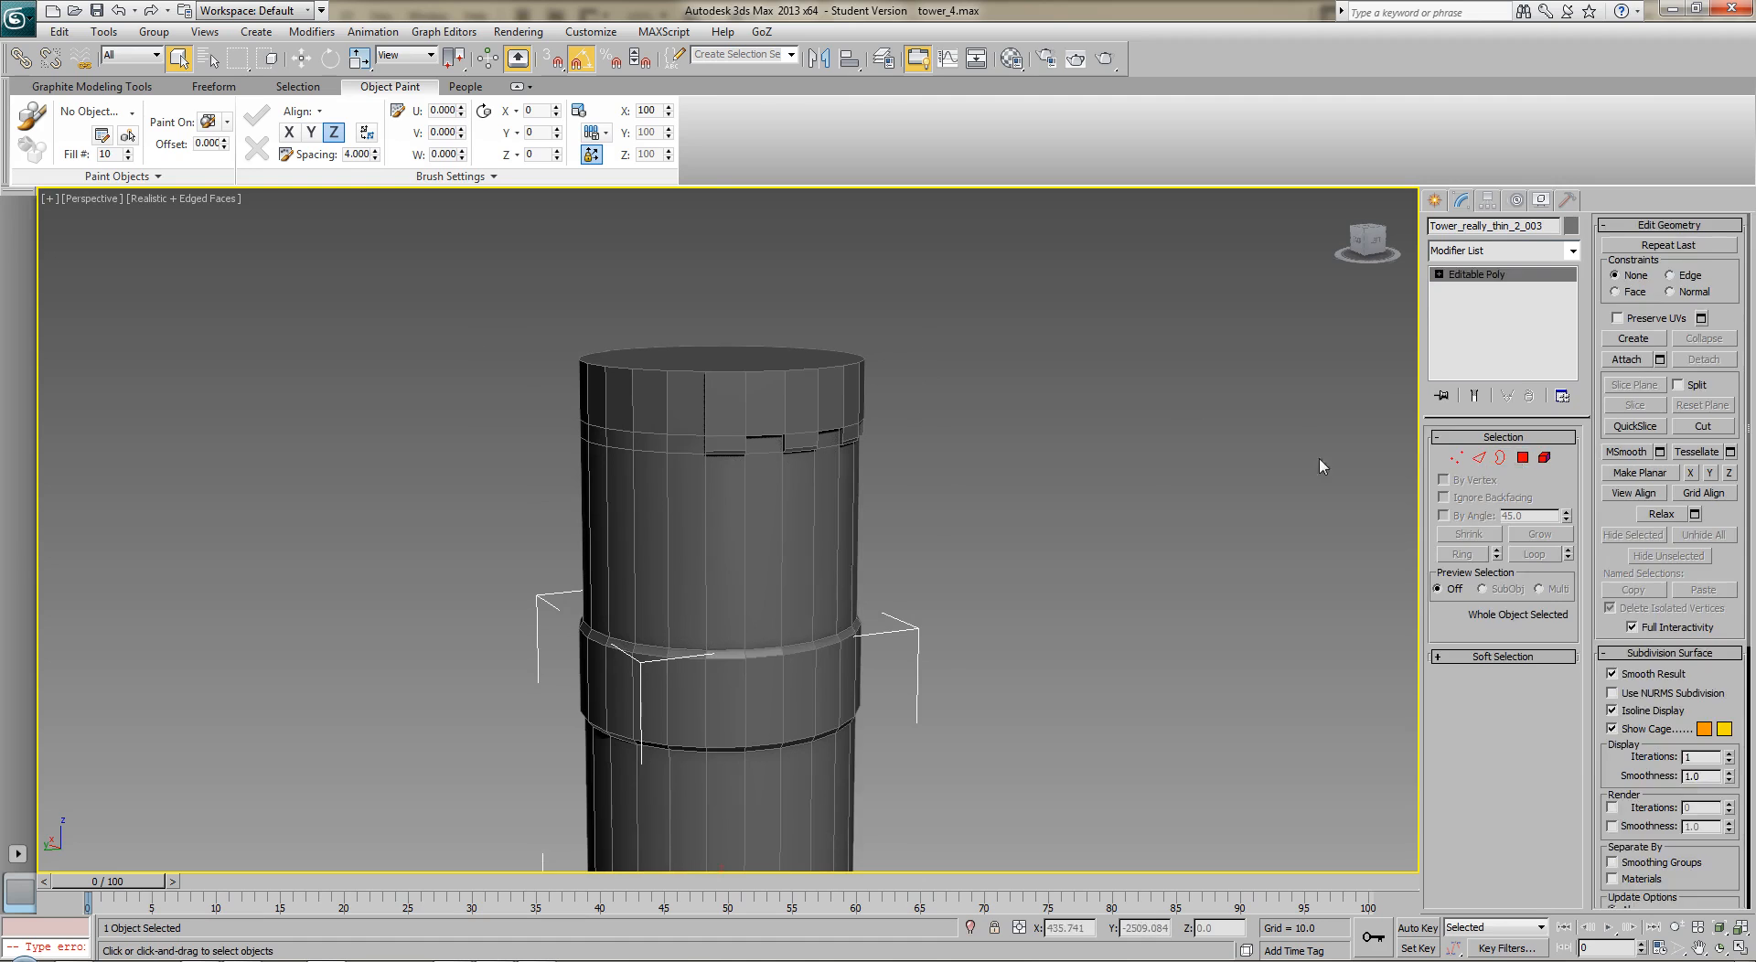
# Make the original tower see-through in its object properties and select the trimmed copy.
pyautogui.click(728, 507)
pyautogui.rightClick(727, 507)
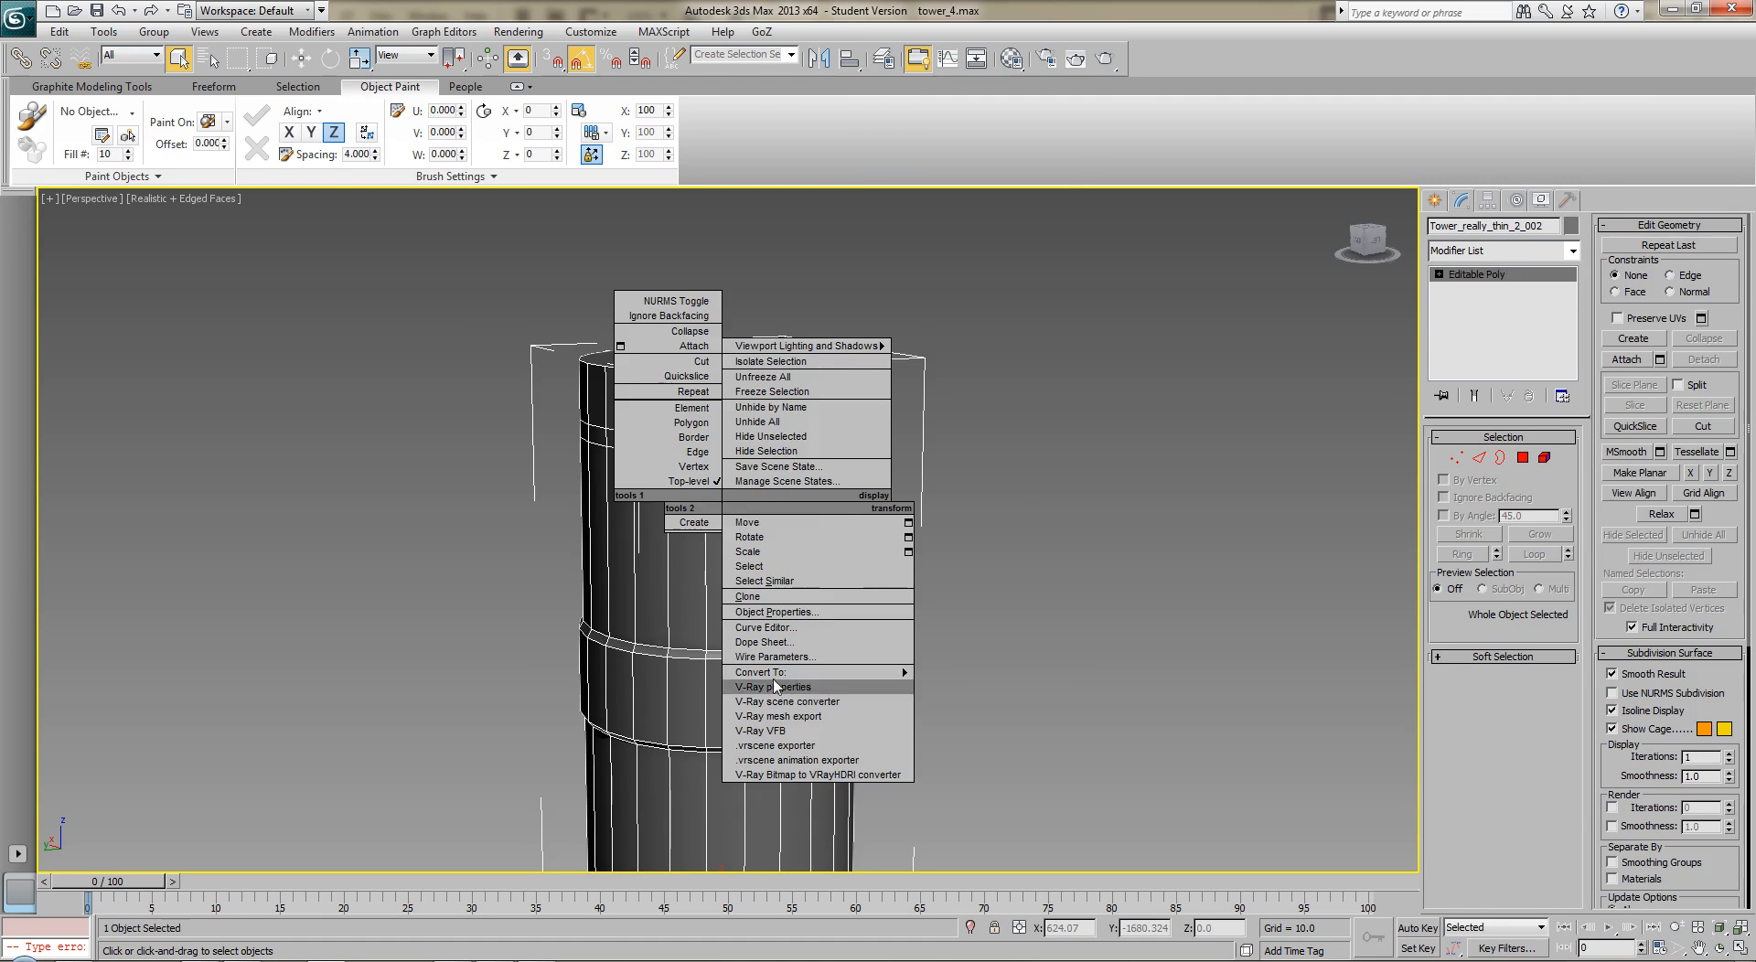
pyautogui.click(805, 612)
pyautogui.click(753, 507)
pyautogui.click(959, 748)
pyautogui.click(815, 705)
pyautogui.scroll(4, 838, 684)
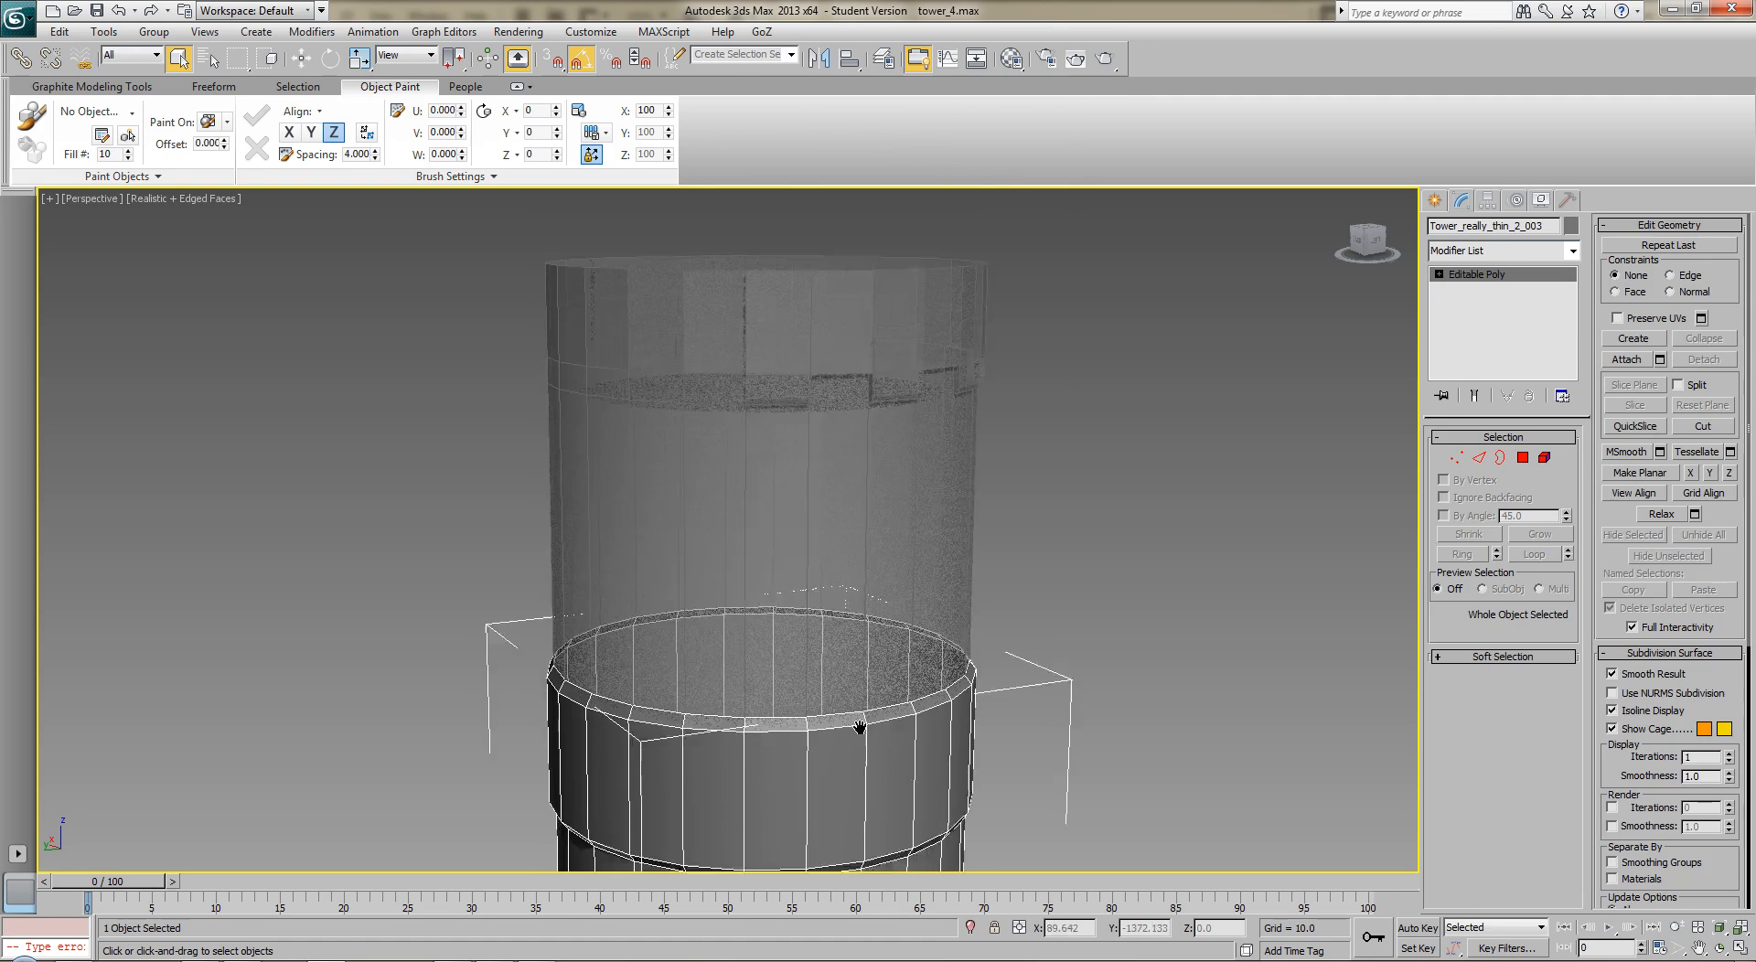
# Extend the copy's open upper border vertically to the height of the original tower's top and cap it.
pyautogui.click(1500, 458)
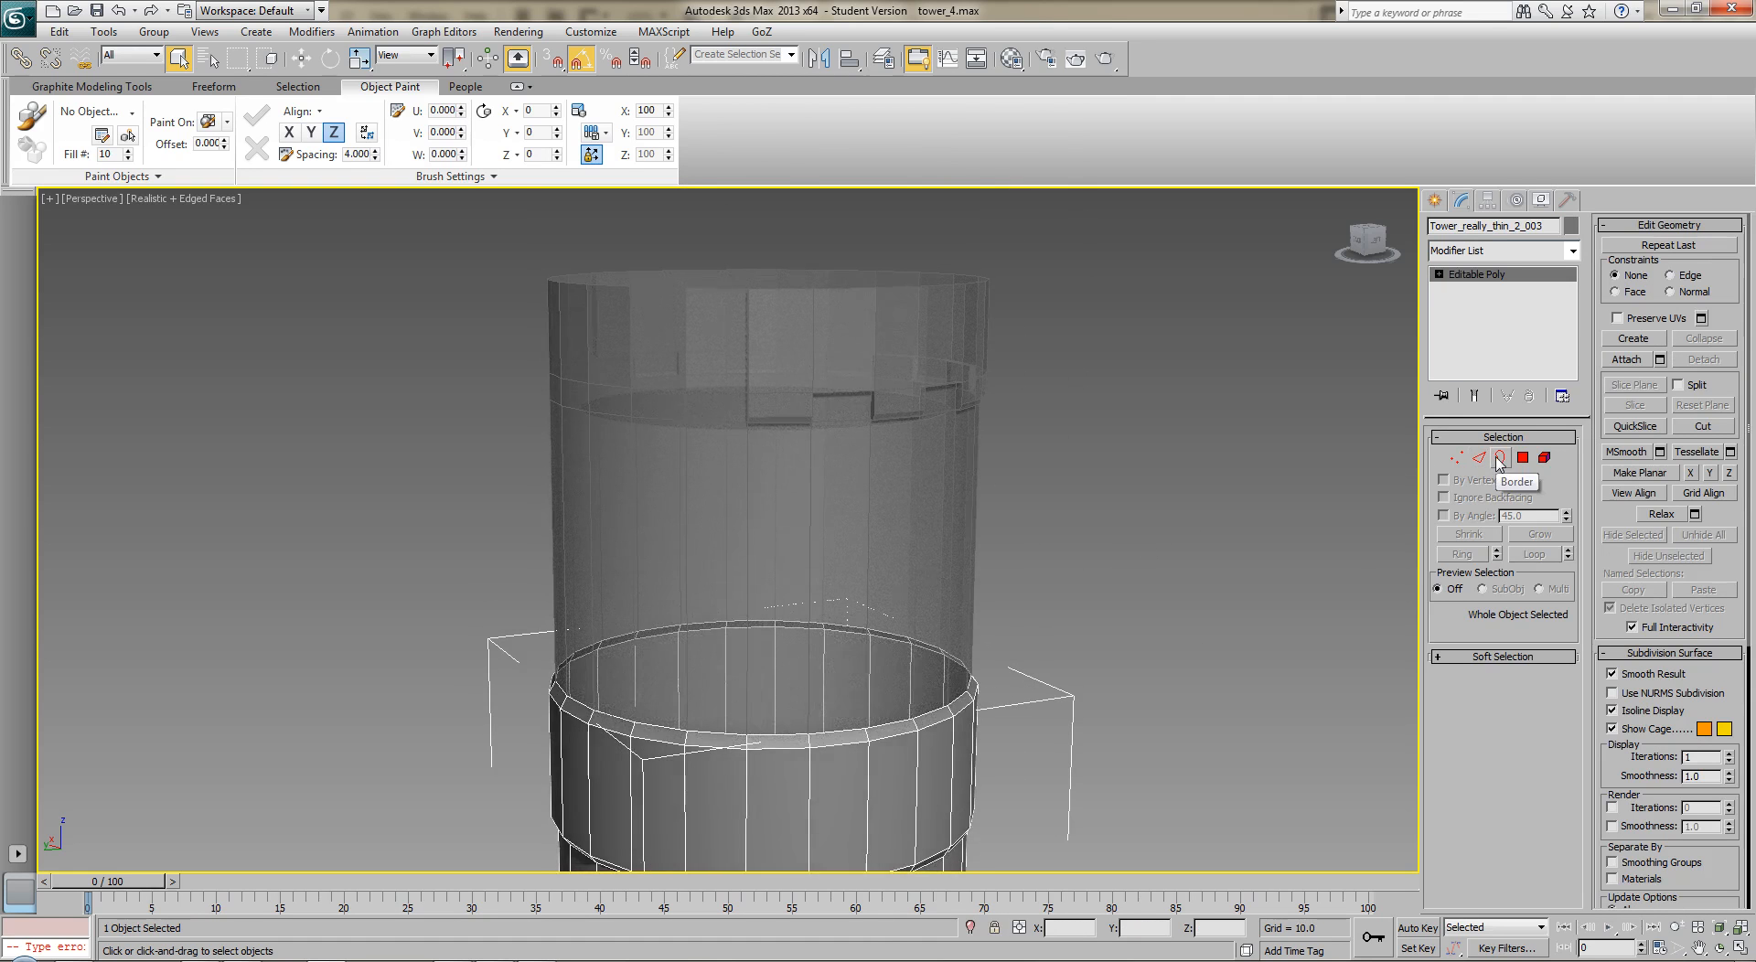
pyautogui.click(929, 733)
pyautogui.click(927, 711)
pyautogui.press('w')
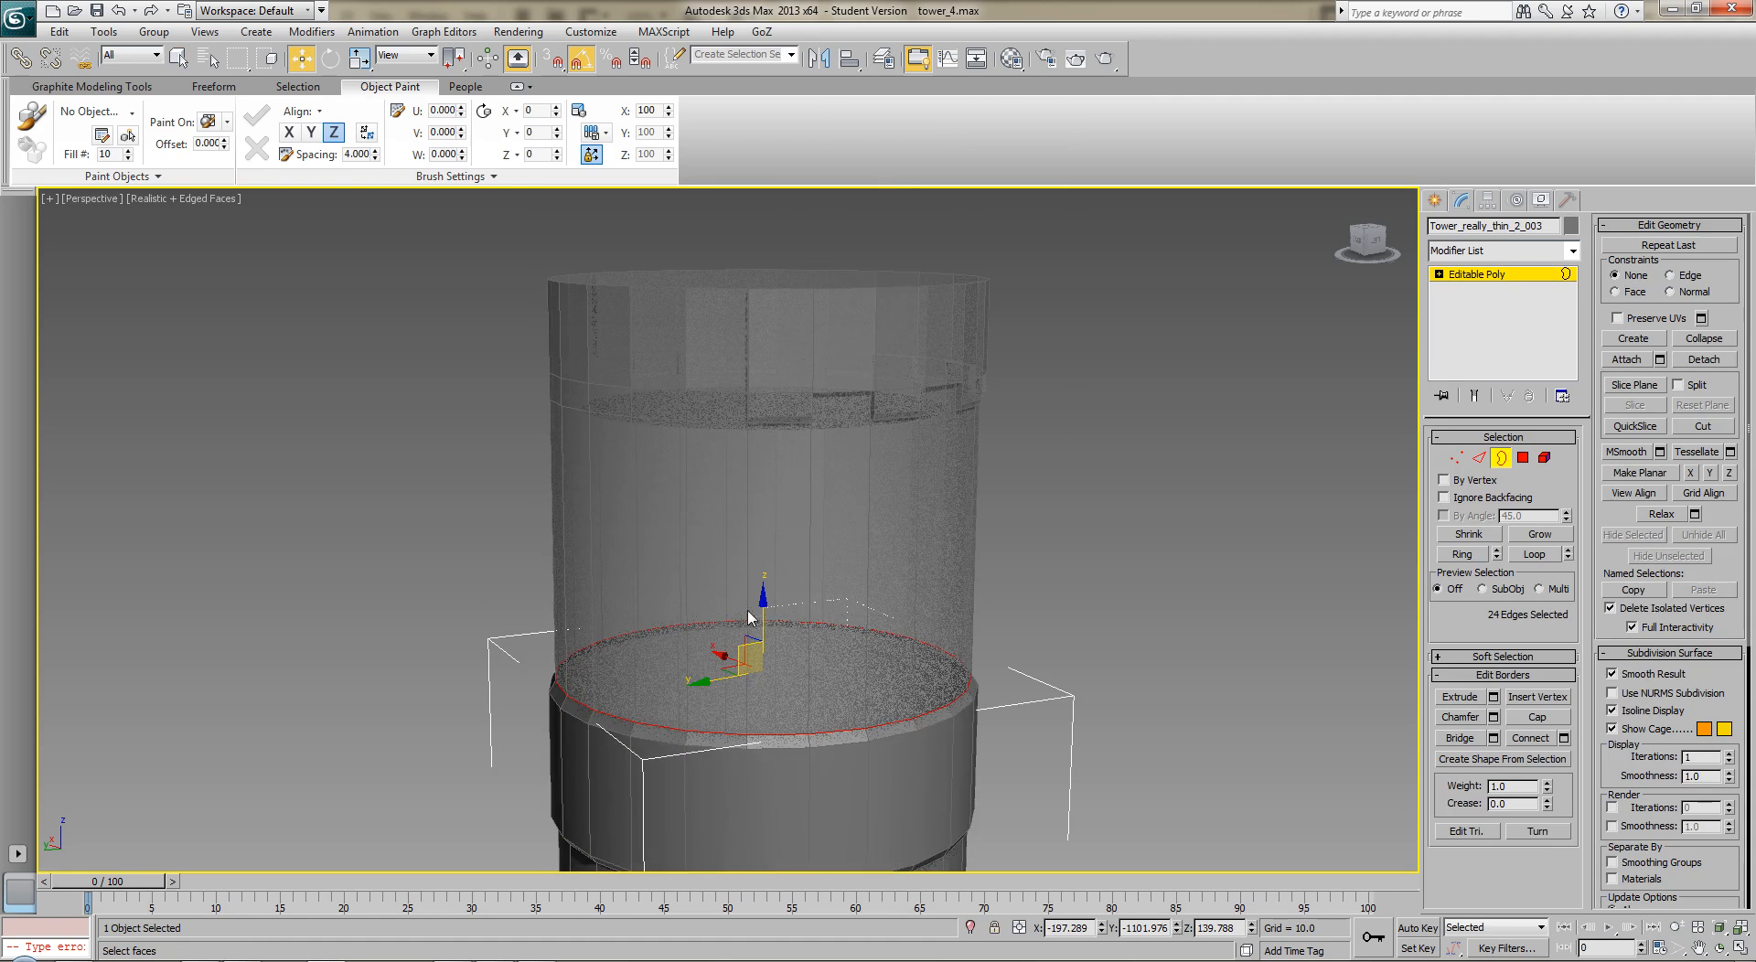
pyautogui.keyDown('shift'); pyautogui.moveTo(763, 606); pyautogui.dragTo(773, 223); pyautogui.keyUp('shift')
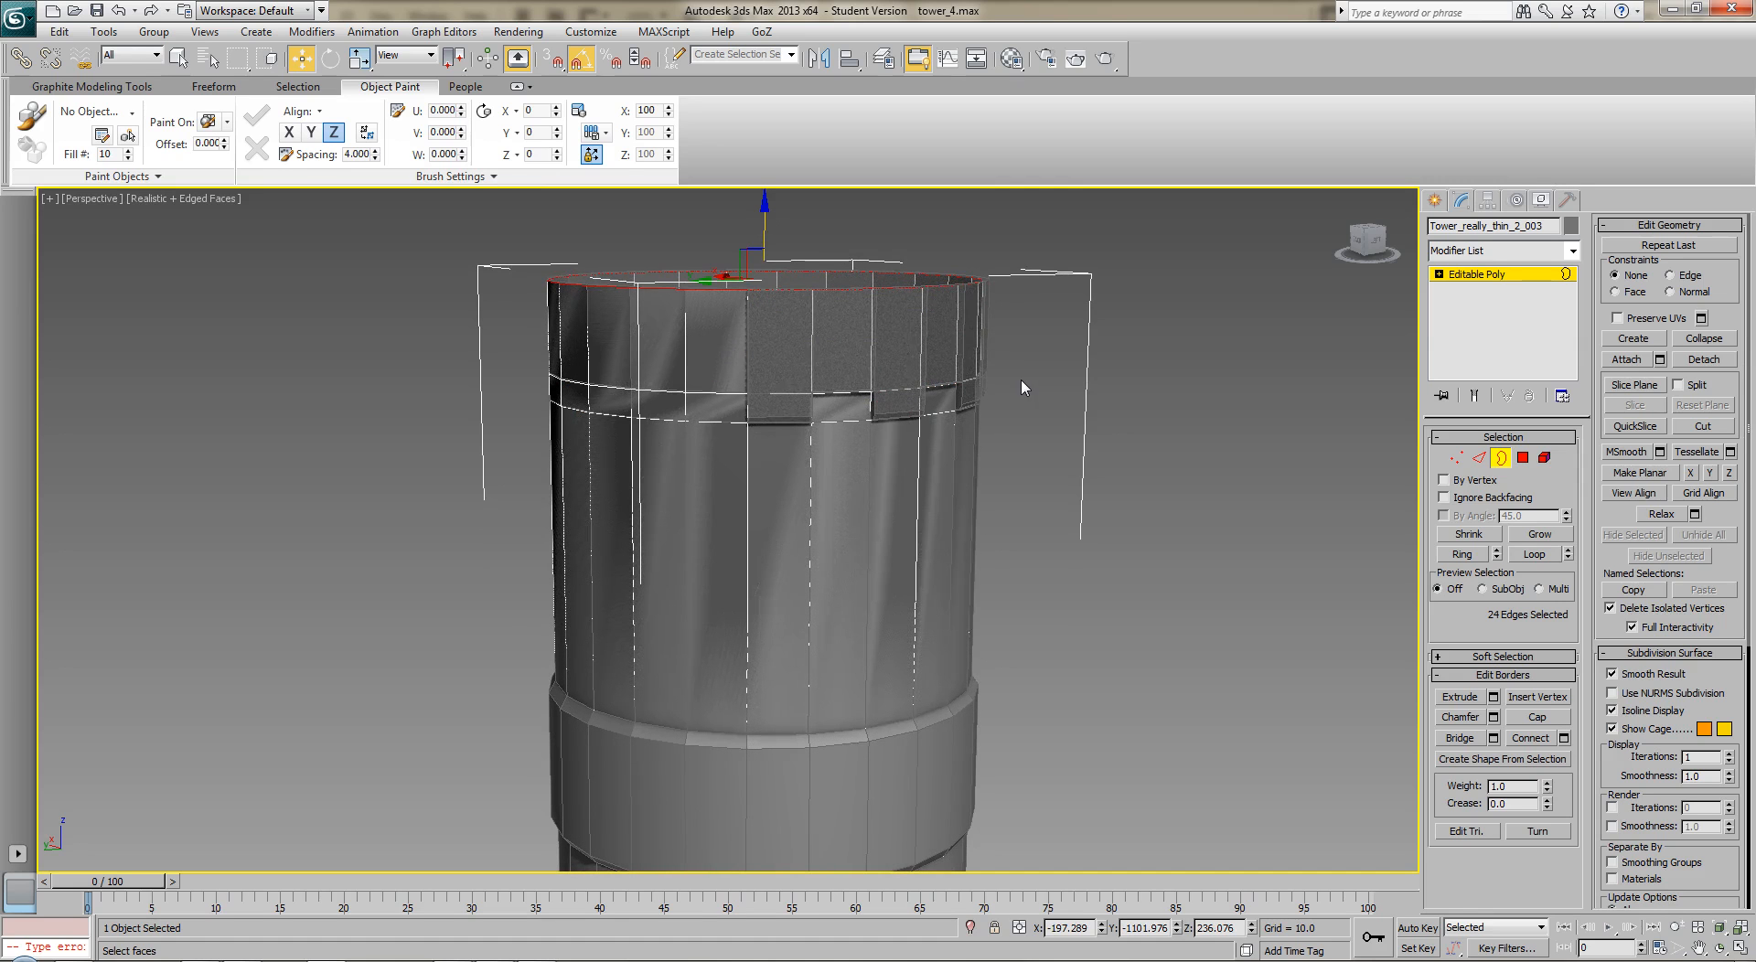
pyautogui.click(1539, 718)
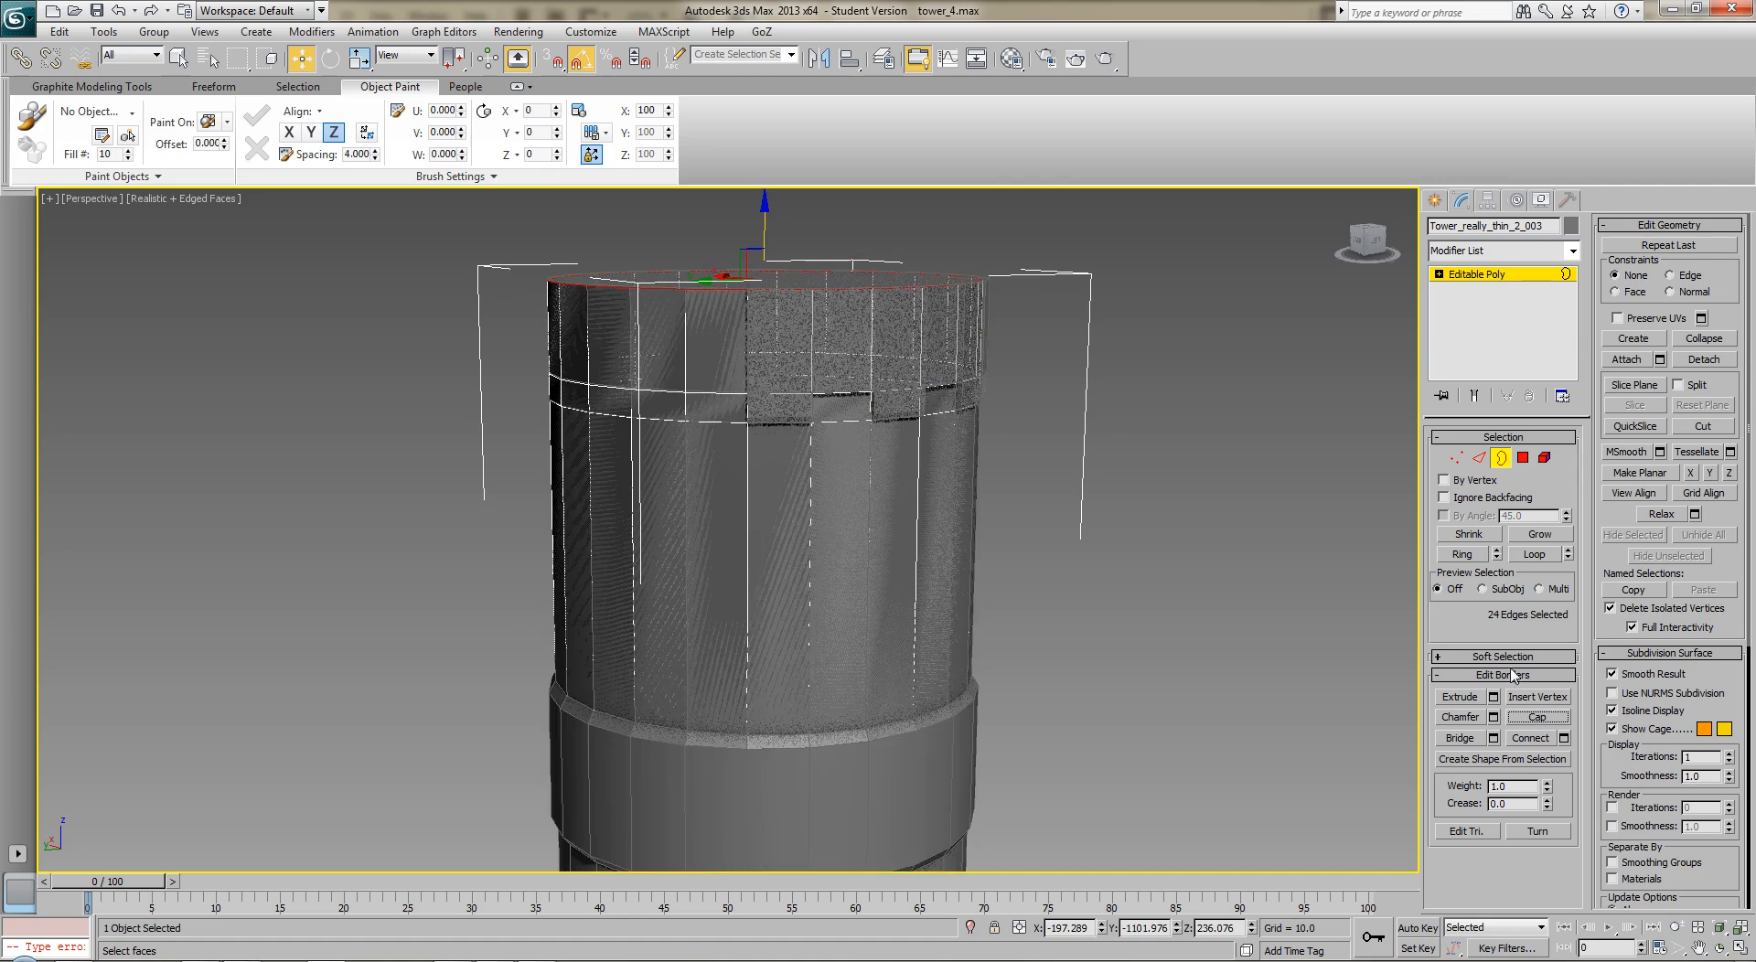
pyautogui.click(1501, 462)
# Delete the original see-through tower, keeping only the rebuilt copy.
pyautogui.click(795, 333)
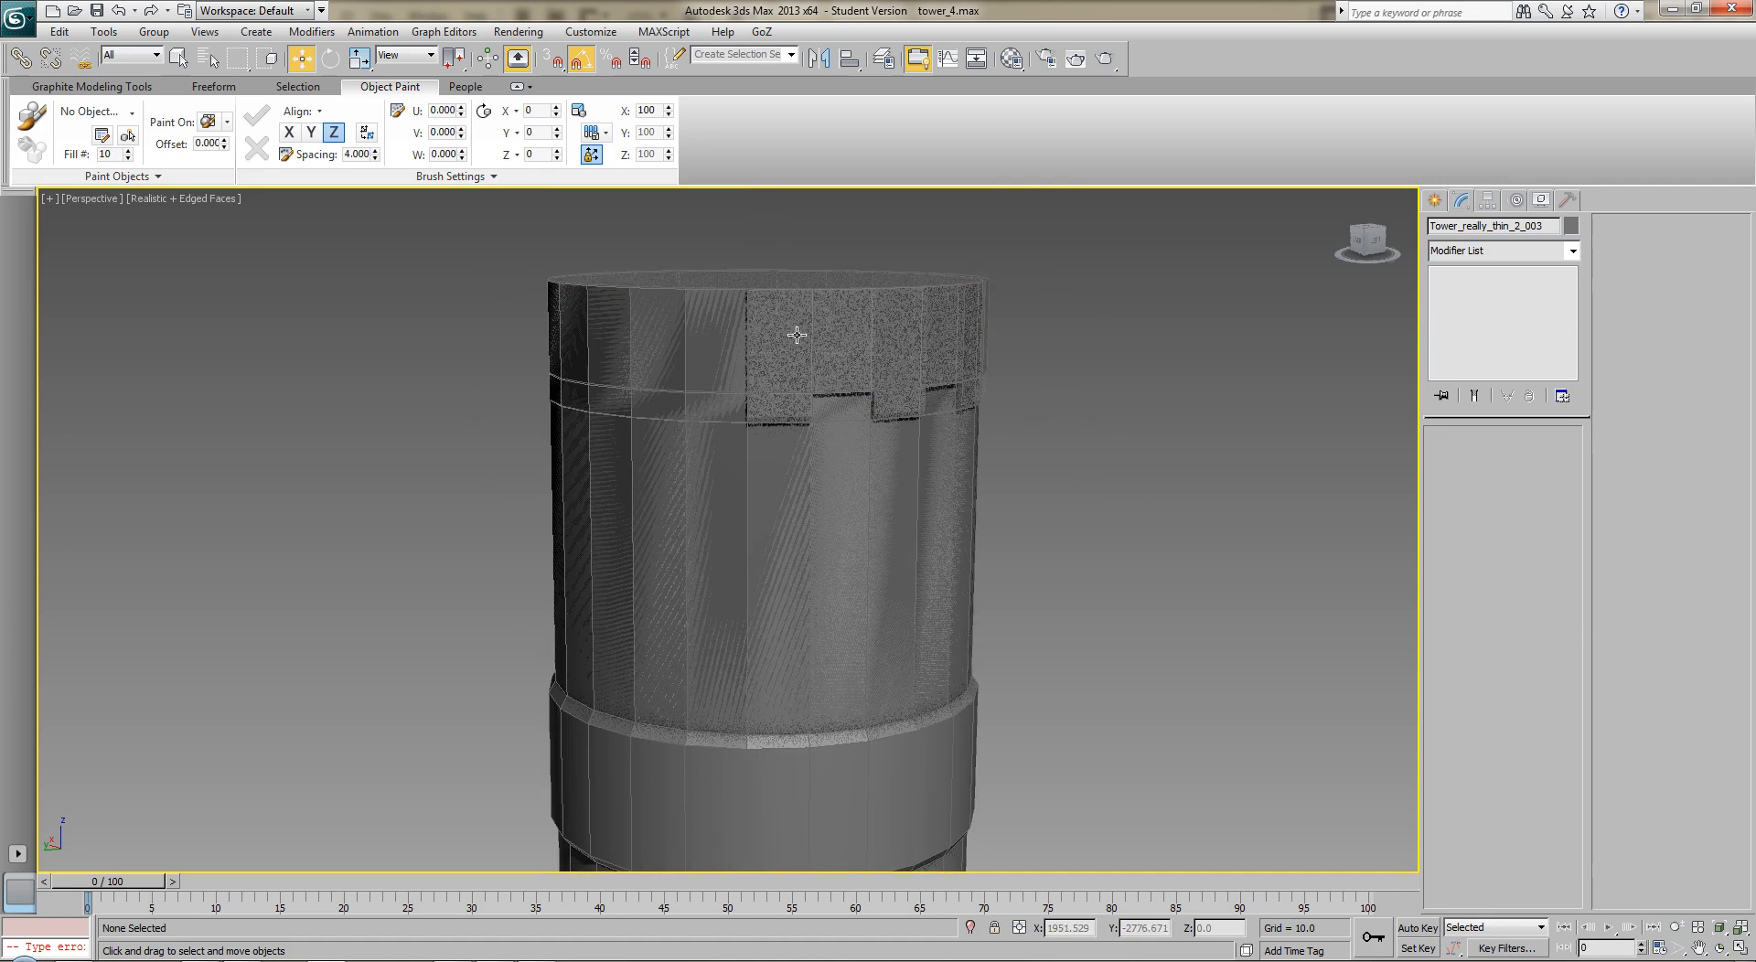
pyautogui.keyDown('alt'); pyautogui.moveTo(795, 333); pyautogui.dragTo(801, 393, button='middle'); pyautogui.keyUp('alt')
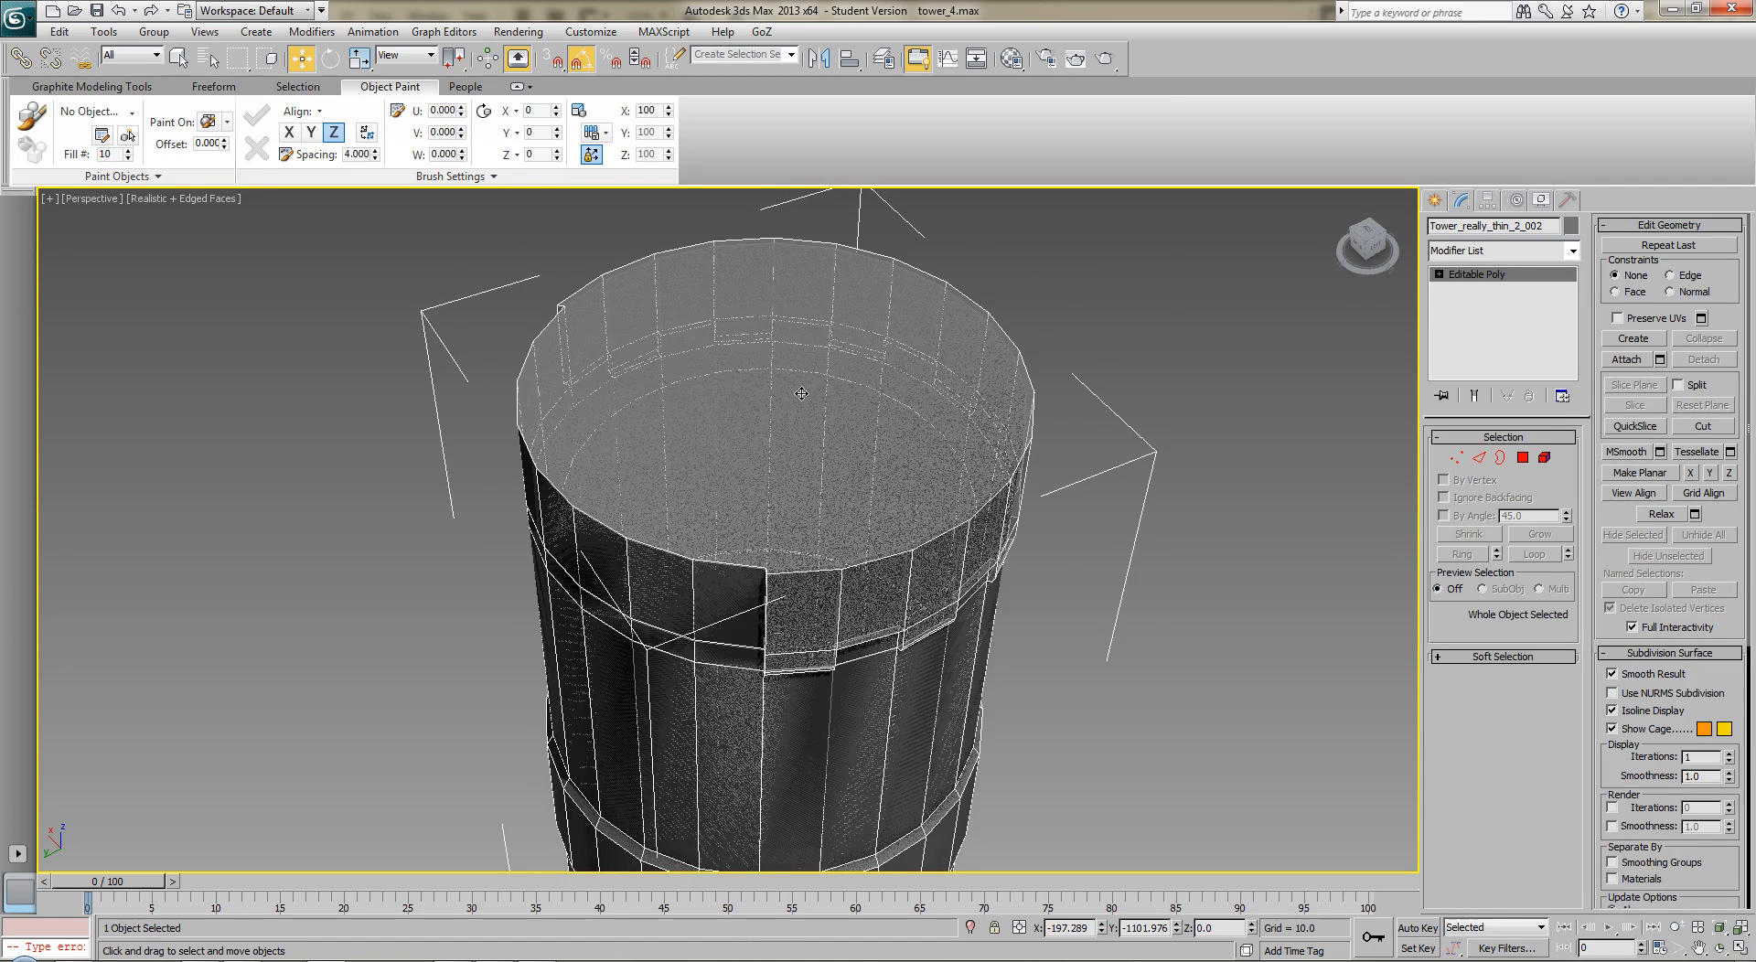
pyautogui.press('Delete')
pyautogui.scroll(-5, 887, 539)
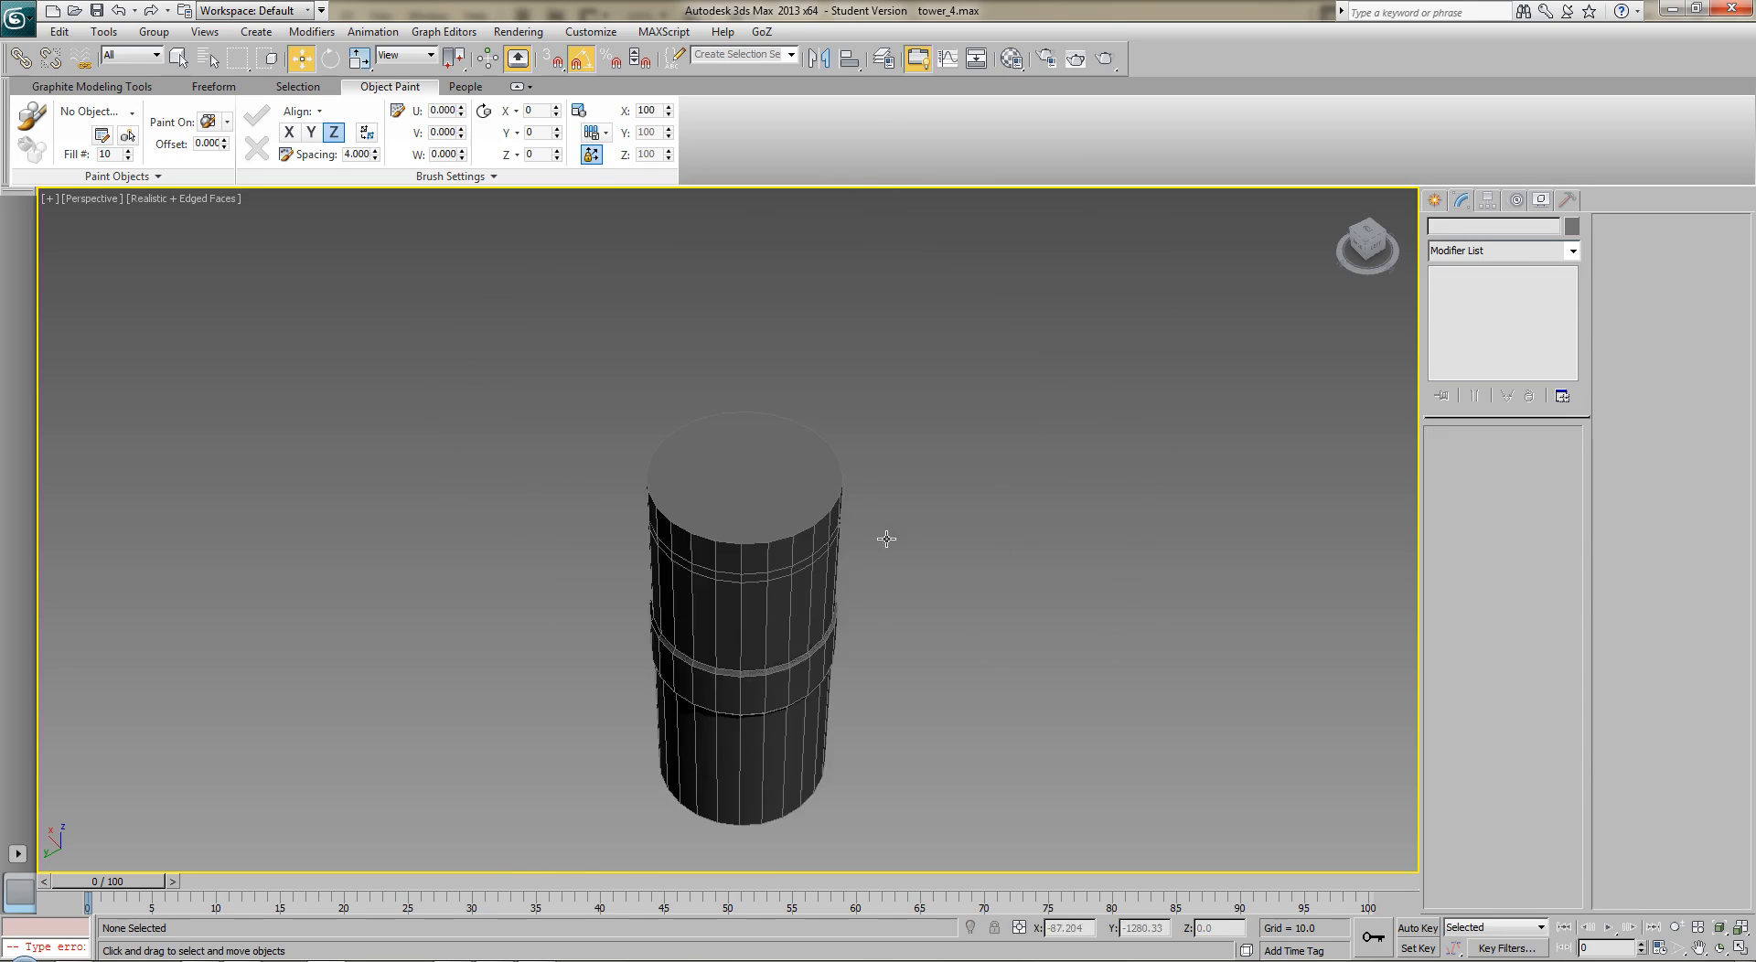
# Delete the polygon closing the underside of the rebuilt tower.
pyautogui.keyDown('alt'); pyautogui.moveTo(913, 638); pyautogui.dragTo(987, 544, button='middle'); pyautogui.keyUp('alt')
pyautogui.click(791, 675)
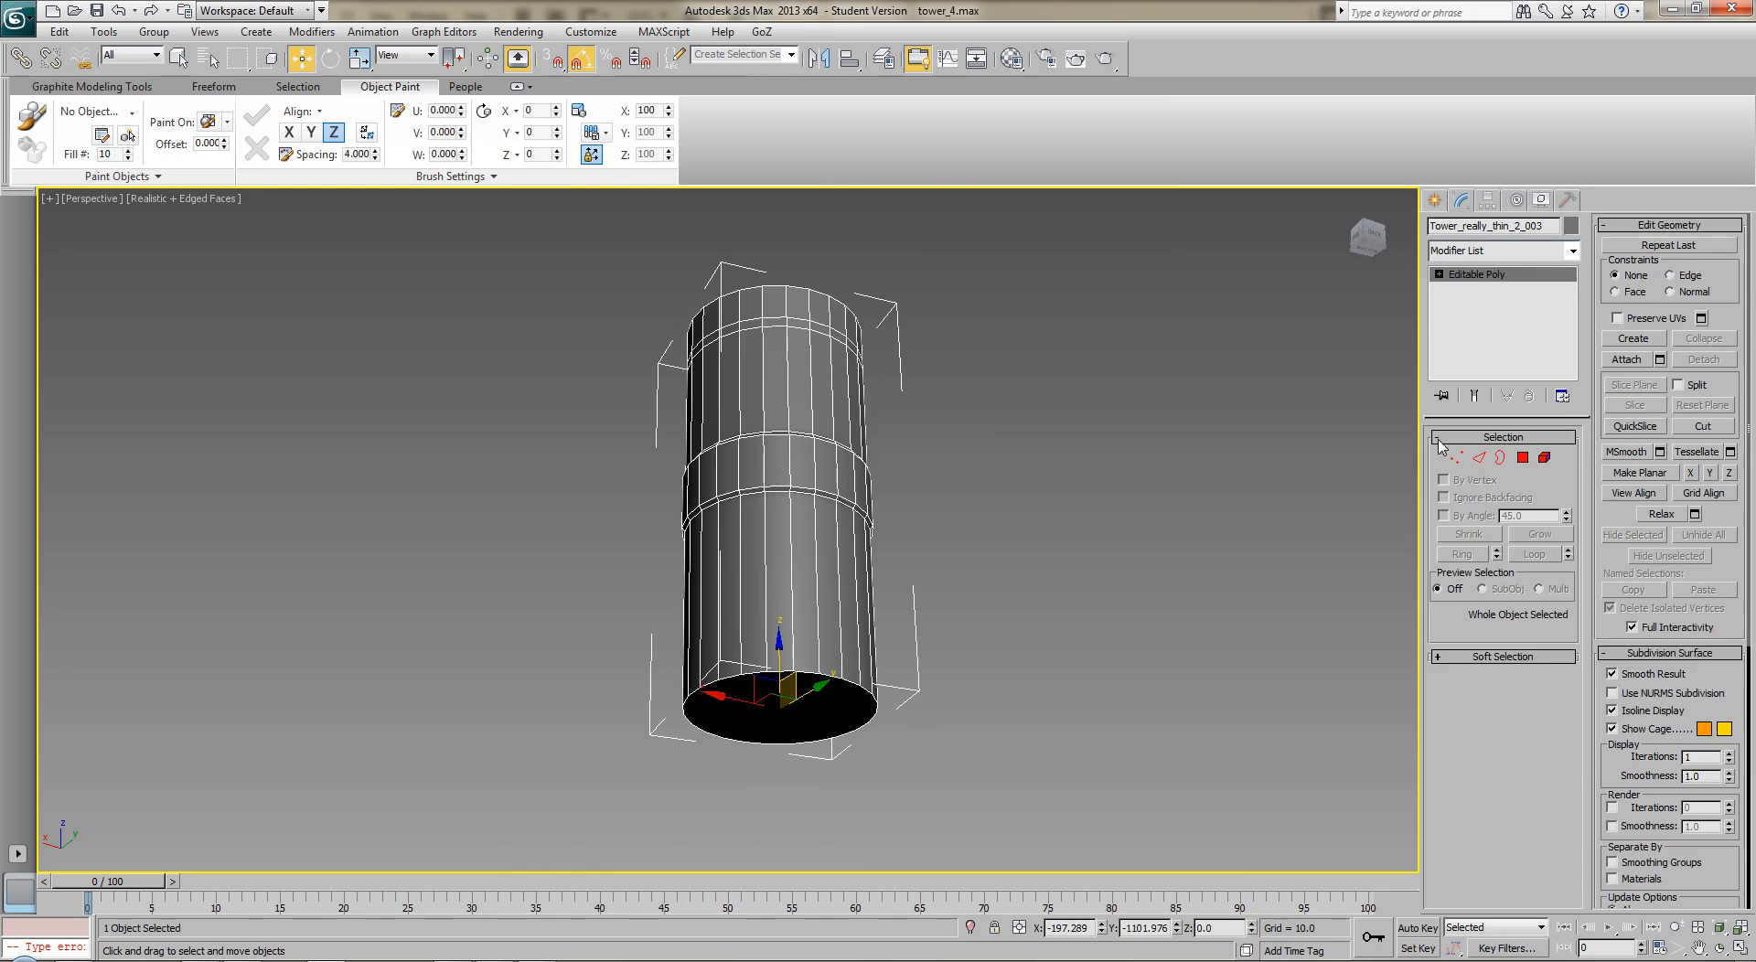
pyautogui.click(1525, 459)
pyautogui.click(825, 706)
pyautogui.press('Delete')
pyautogui.press('z')
pyautogui.keyDown('alt'); pyautogui.moveTo(920, 594); pyautogui.dragTo(789, 704, button='middle'); pyautogui.keyUp('alt')
pyautogui.keyDown('alt'); pyautogui.moveTo(782, 356); pyautogui.dragTo(1134, 507, button='middle'); pyautogui.keyUp('alt')
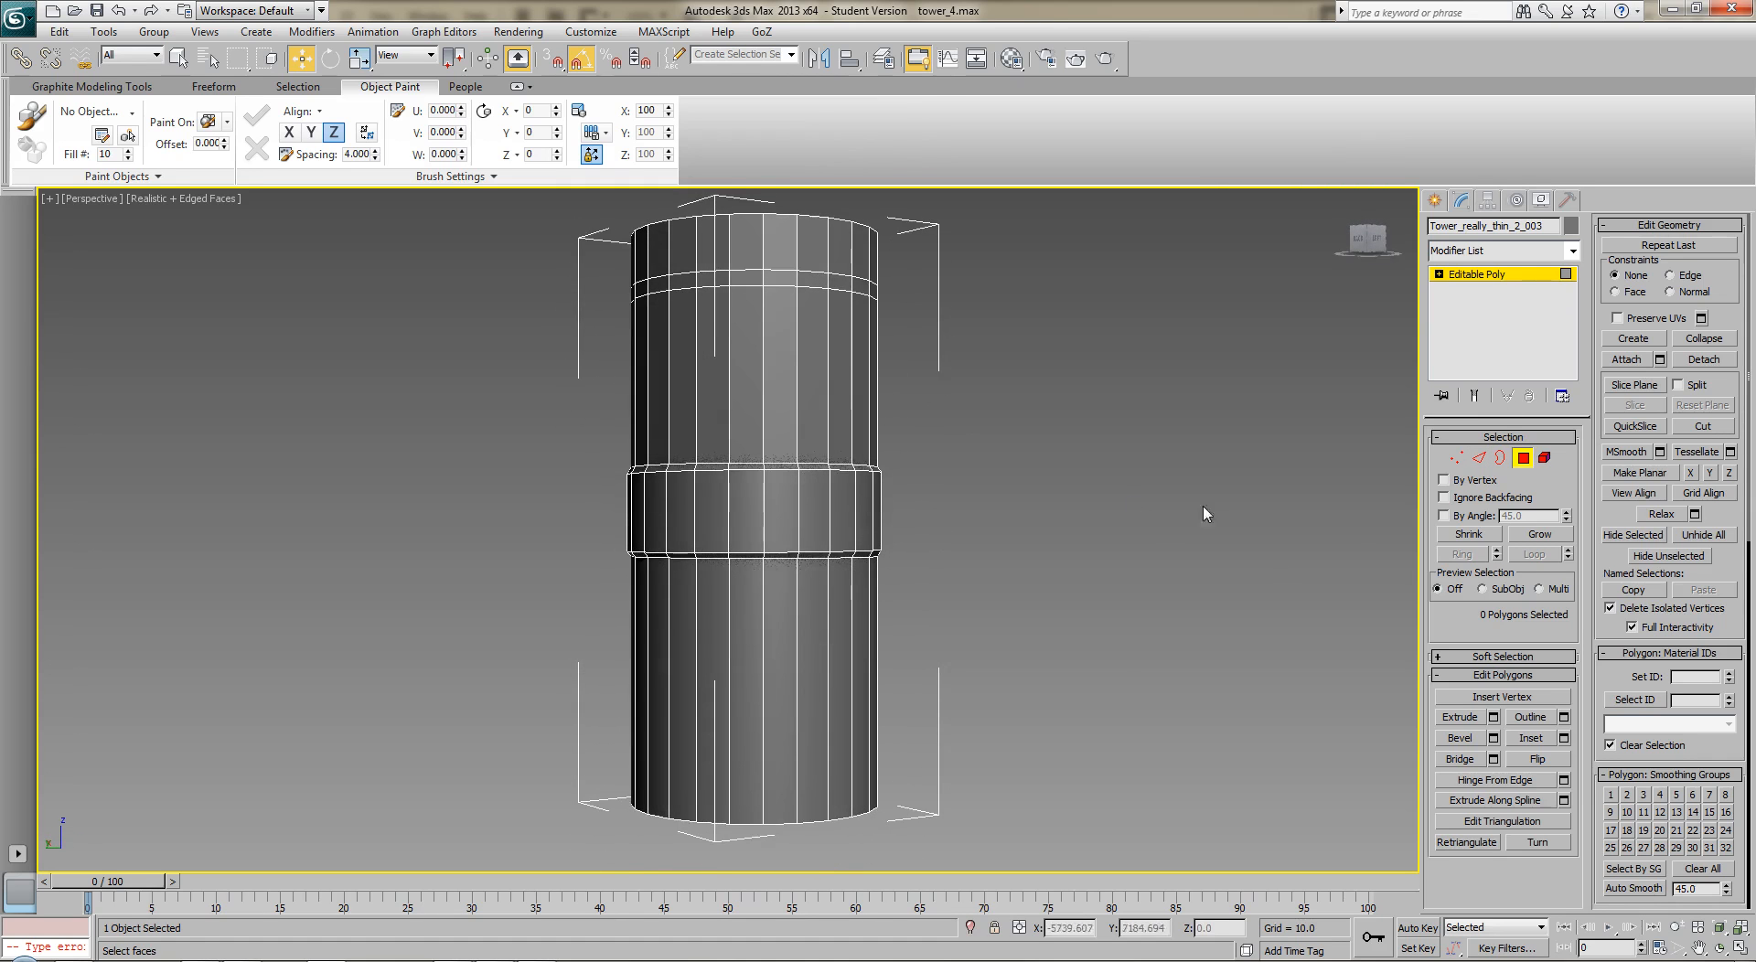
pyautogui.click(1525, 459)
# Apply an Unwrap UVW modifier to the tower and open its UV editor with the checker background hidden.
pyautogui.moveTo(1117, 595); pyautogui.dragTo(714, 611, button='middle')
pyautogui.scroll(-4, 1073, 610)
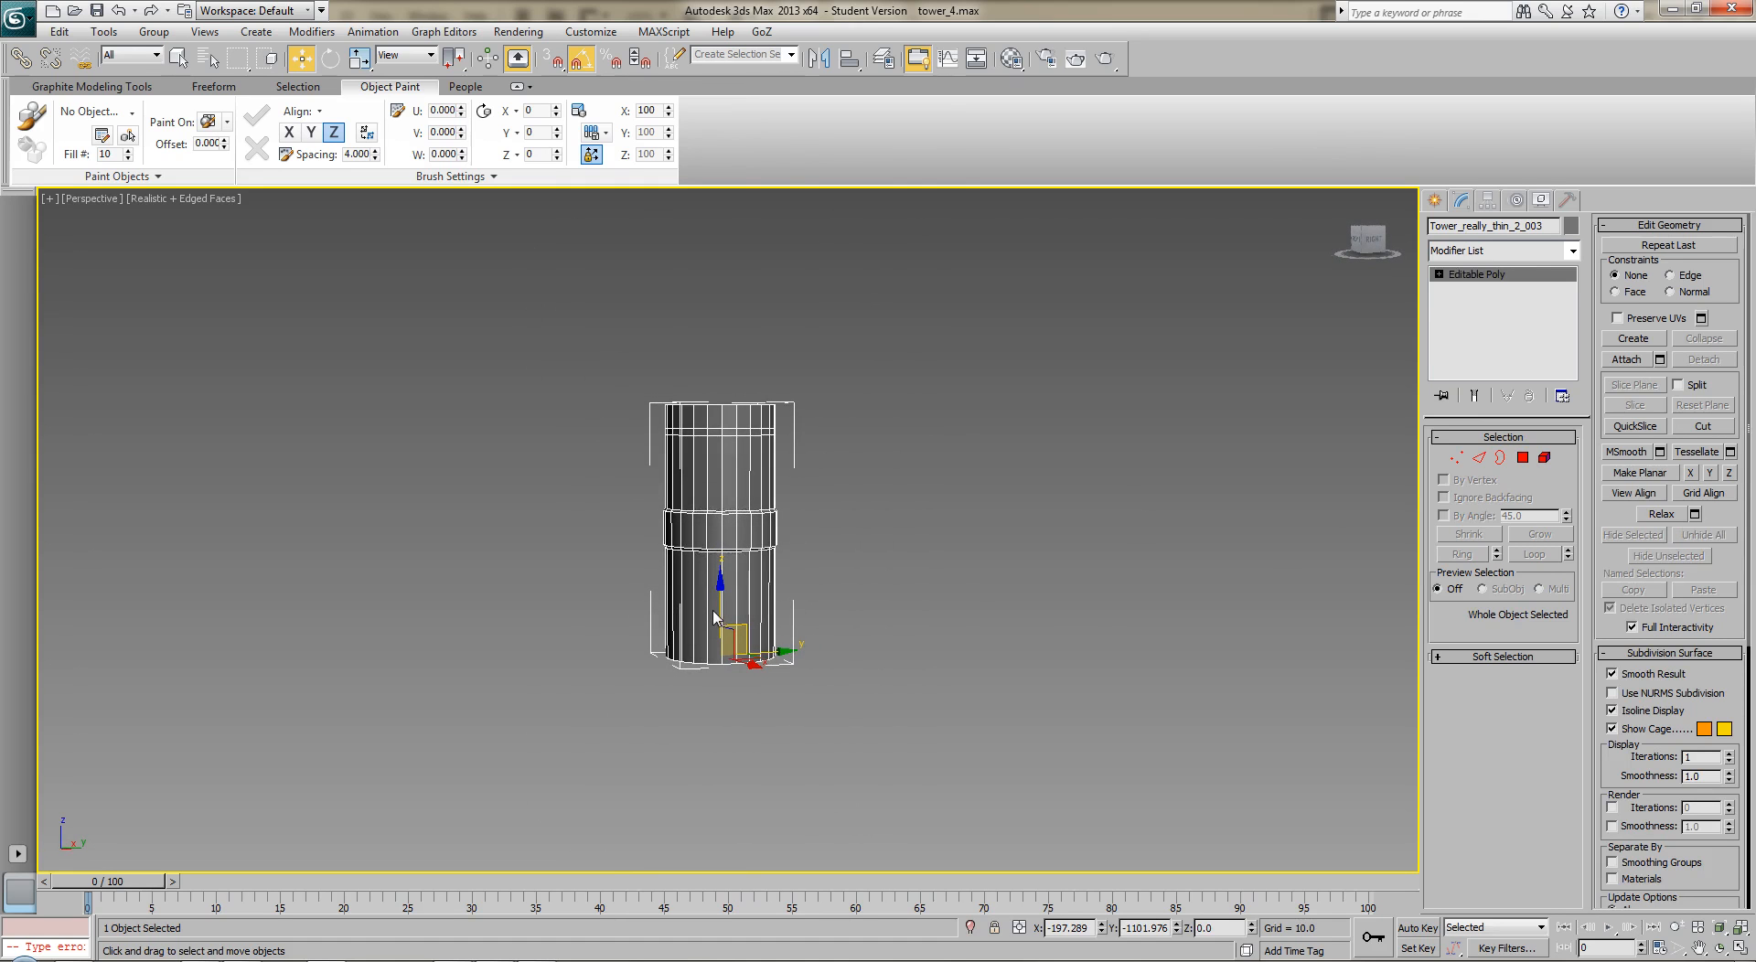
pyautogui.click(1493, 252)
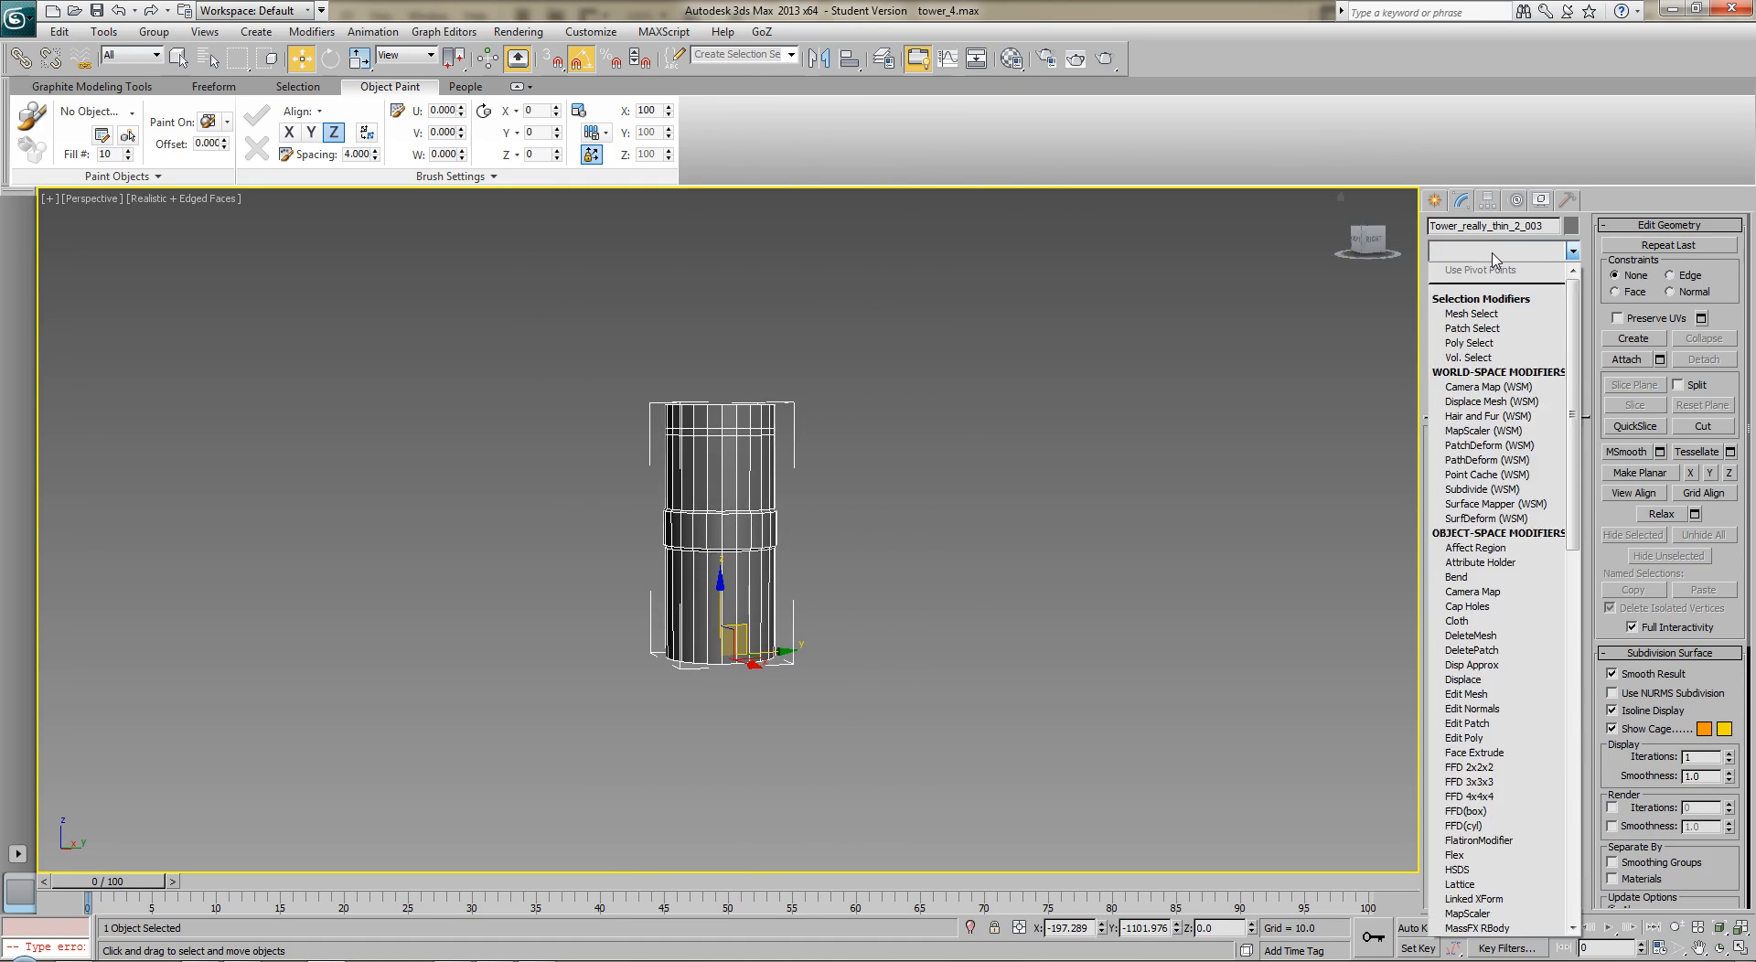
pyautogui.press('u')
pyautogui.press('Return')
pyautogui.moveTo(1131, 590); pyautogui.dragTo(676, 532, button='middle')
pyautogui.click(1516, 649)
pyautogui.moveTo(423, 101); pyautogui.dragTo(1089, 187)
pyautogui.click(1072, 218)
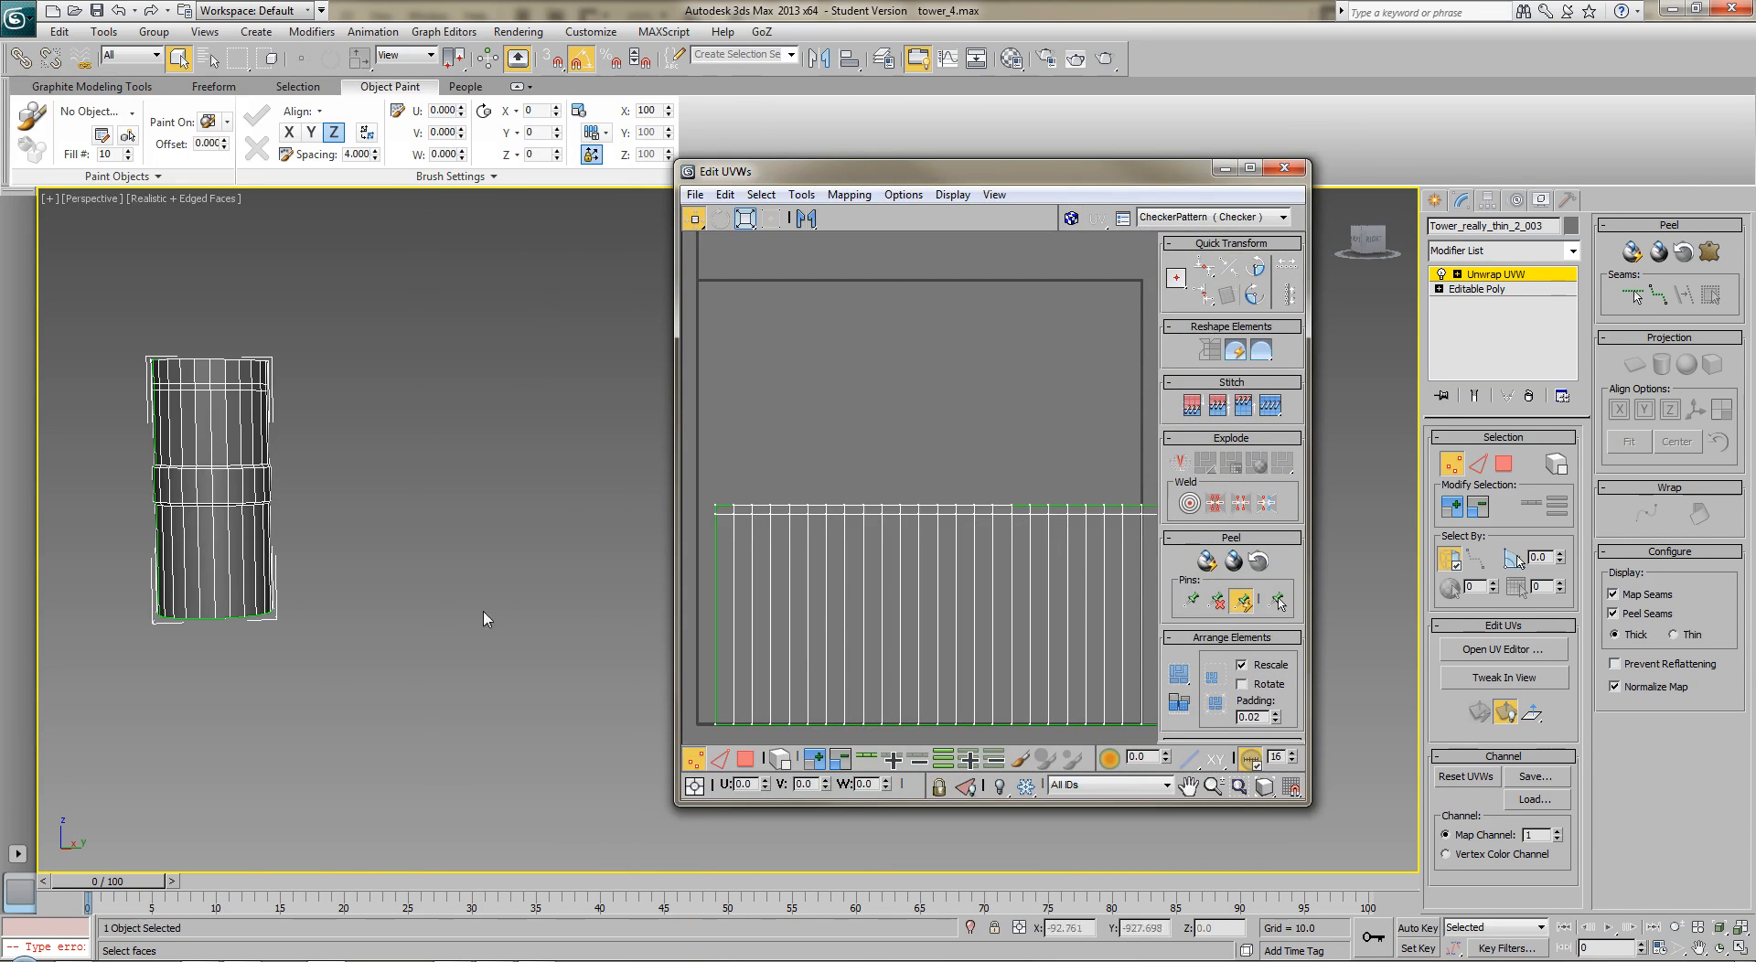
# Select all the tower's side polygons by selecting the top cap and inverting the selection.
pyautogui.click(1506, 472)
pyautogui.moveTo(605, 720); pyautogui.dragTo(125, 438)
pyautogui.moveTo(79, 383); pyautogui.dragTo(79, 383)
pyautogui.keyDown('alt'); pyautogui.moveTo(375, 567); pyautogui.dragTo(696, 586, button='middle'); pyautogui.keyUp('alt')
pyautogui.click(200, 381)
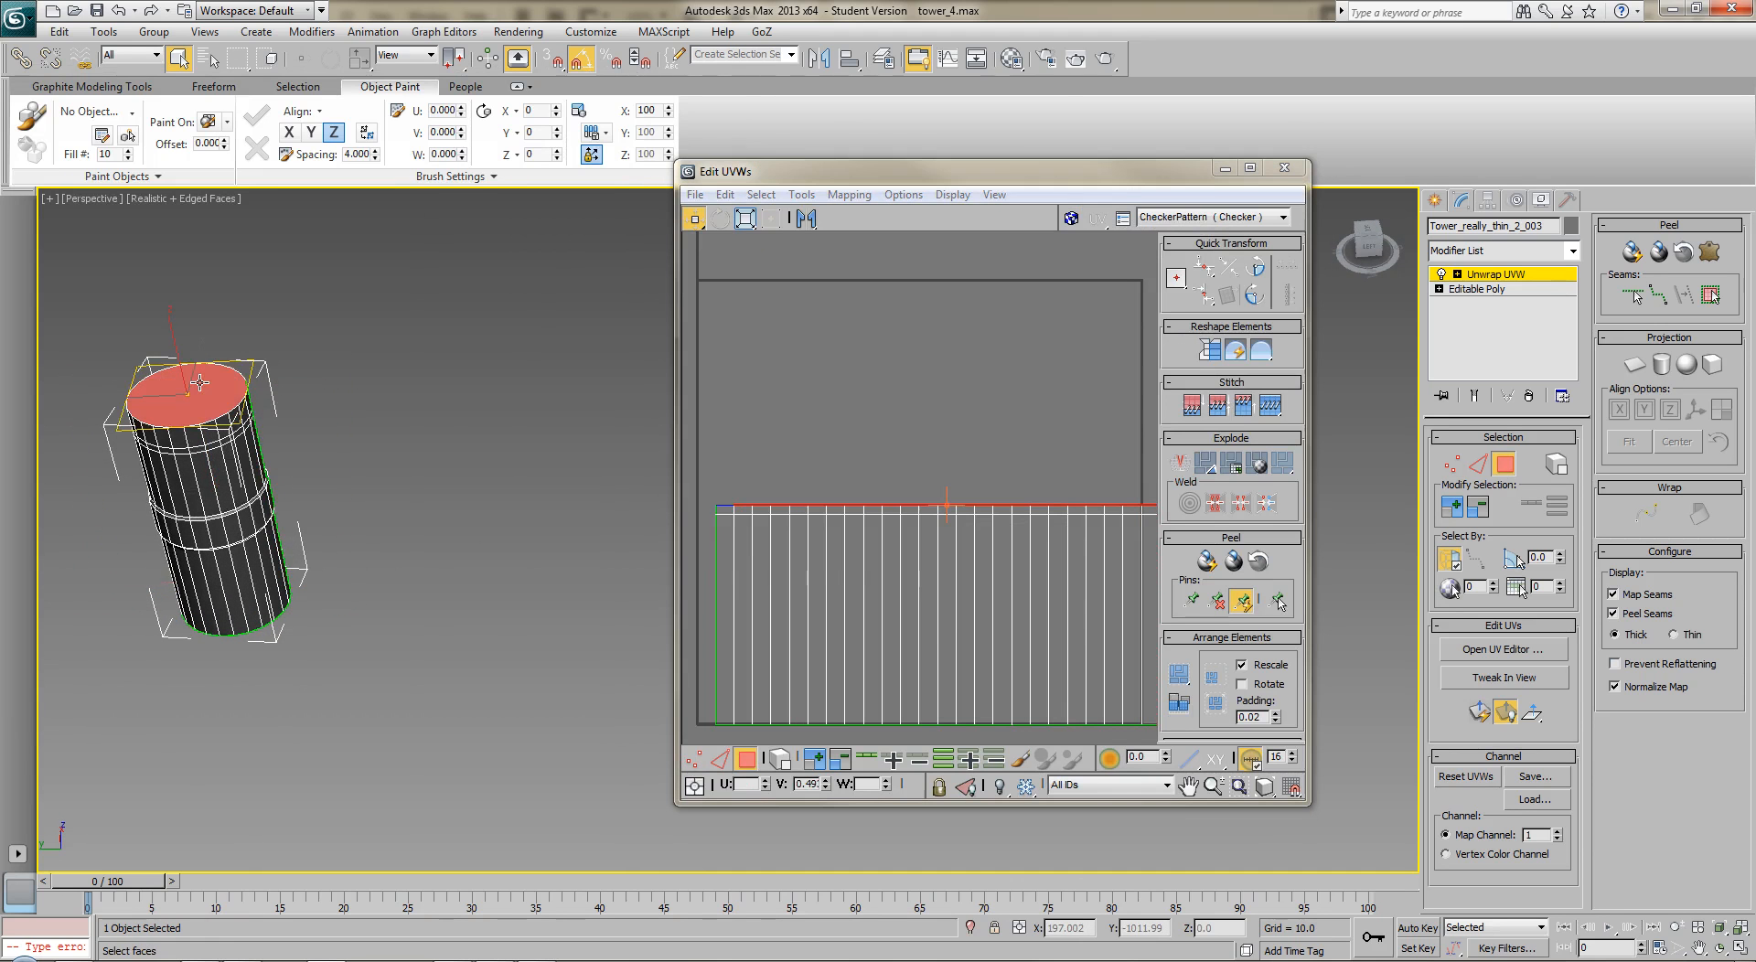
pyautogui.hotkey('ctrl', 'i')
pyautogui.keyDown('alt'); pyautogui.moveTo(261, 394); pyautogui.dragTo(498, 504, button='middle'); pyautogui.keyUp('alt')
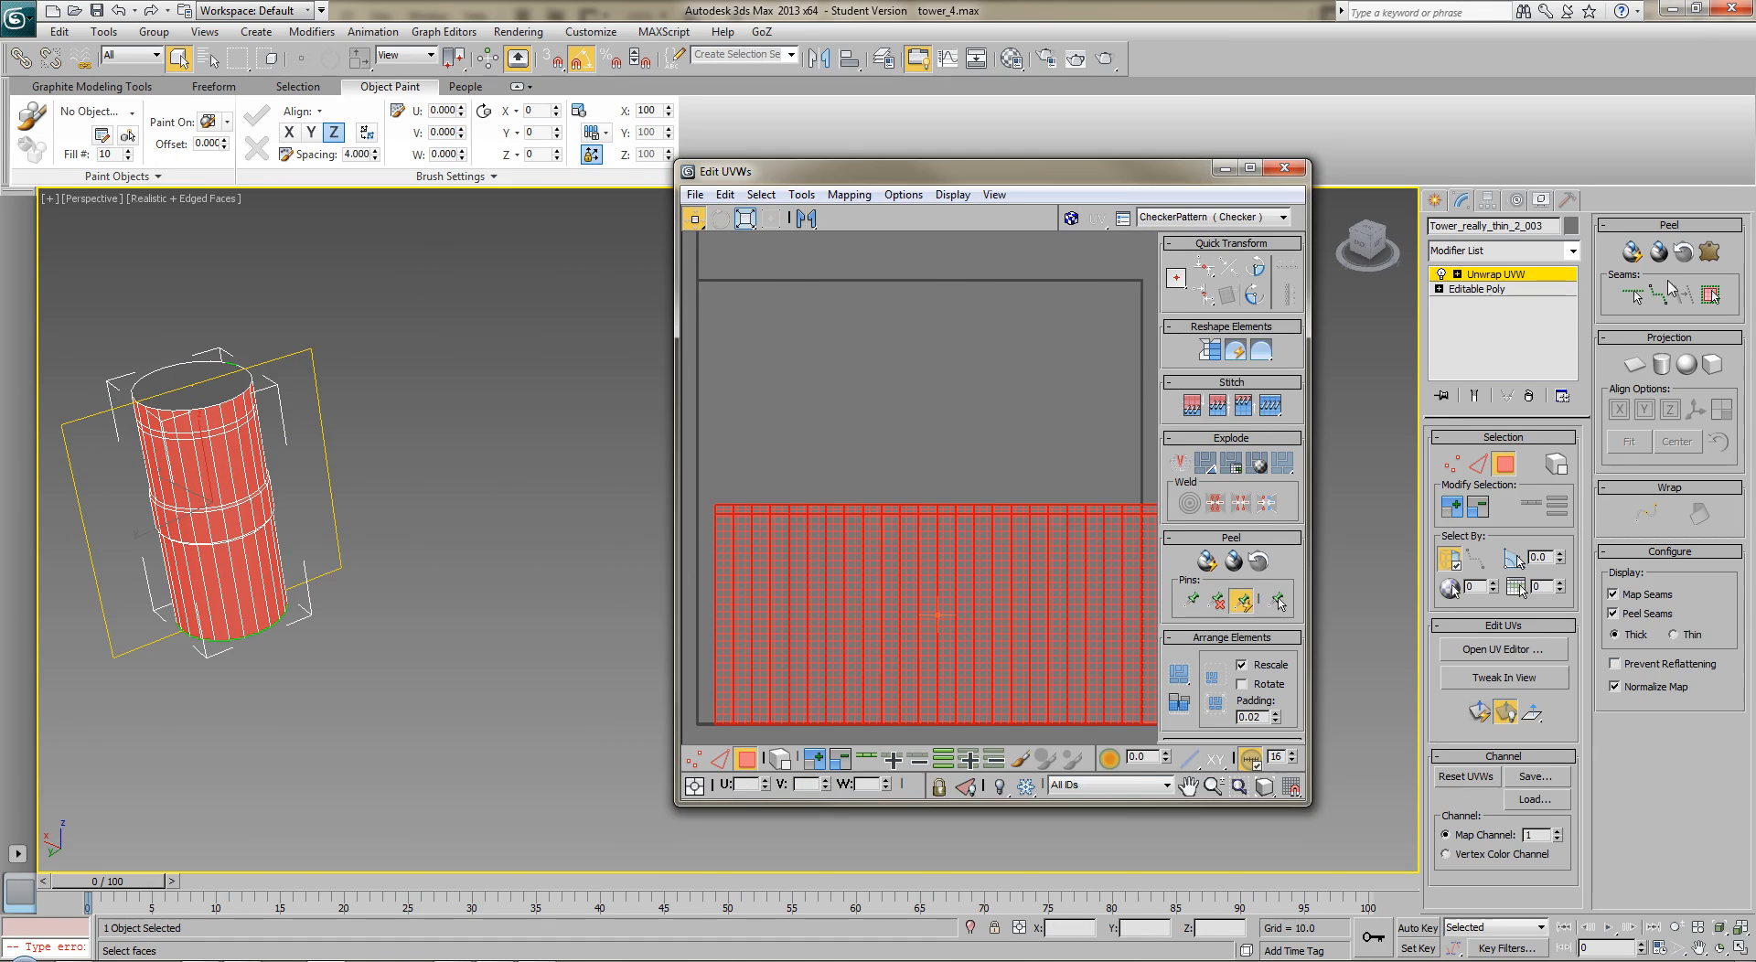
# Apply a cylindrical projection to the selected side polygons and move their UV shell outside the tile, beyond its right edge.
pyautogui.click(1663, 366)
pyautogui.click(1663, 366)
pyautogui.scroll(-4, 997, 474)
pyautogui.moveTo(1007, 472); pyautogui.dragTo(984, 476, button='middle')
pyautogui.moveTo(924, 490); pyautogui.dragTo(1218, 535)
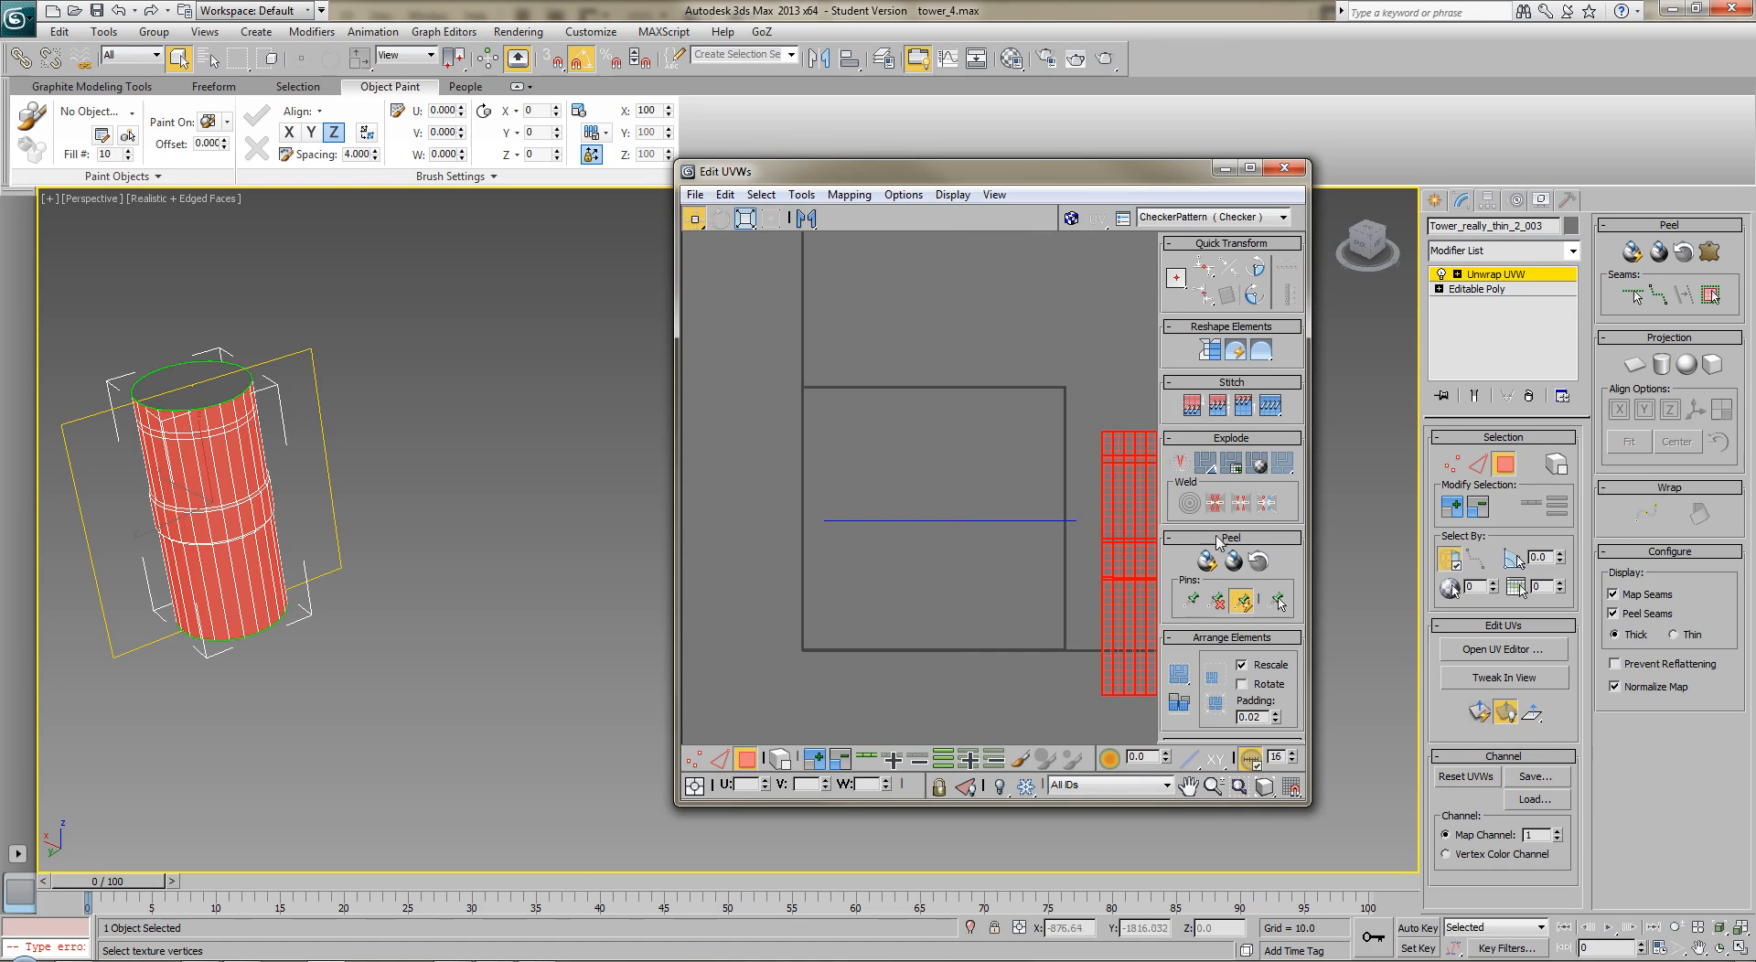
# Select the tower's top cap, apply a planar projection and move its circular UV shell toward the tile's upper-left outside corner.
pyautogui.click(192, 368)
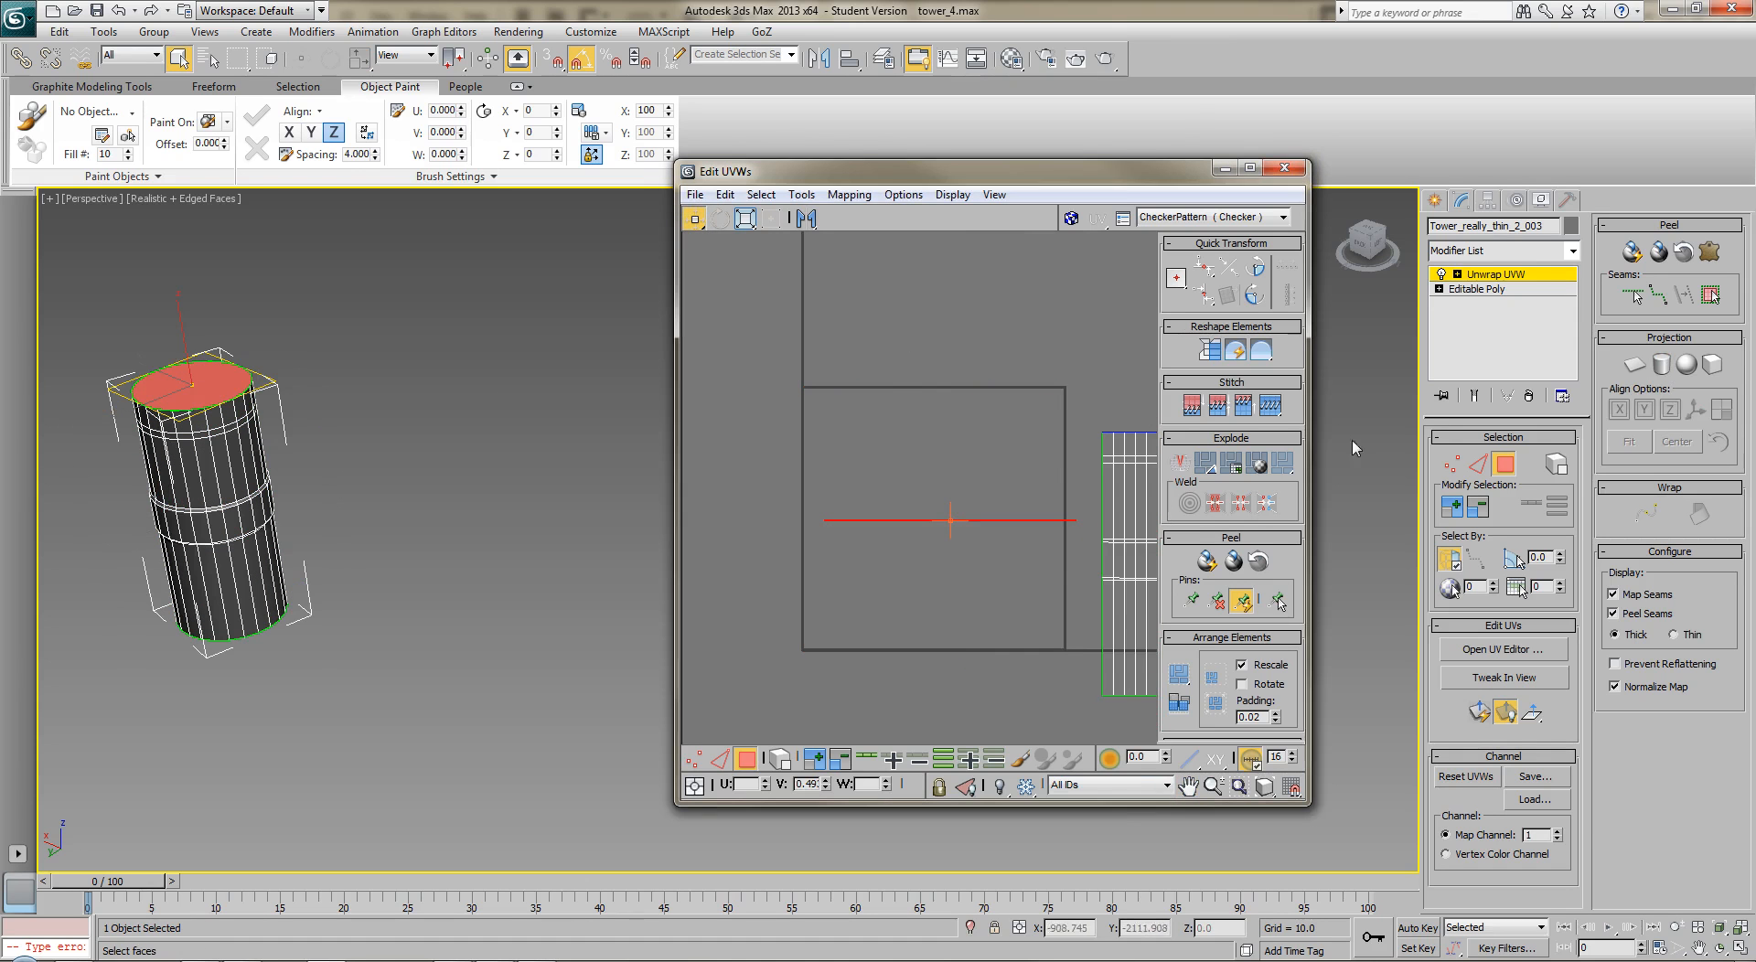
pyautogui.click(1635, 364)
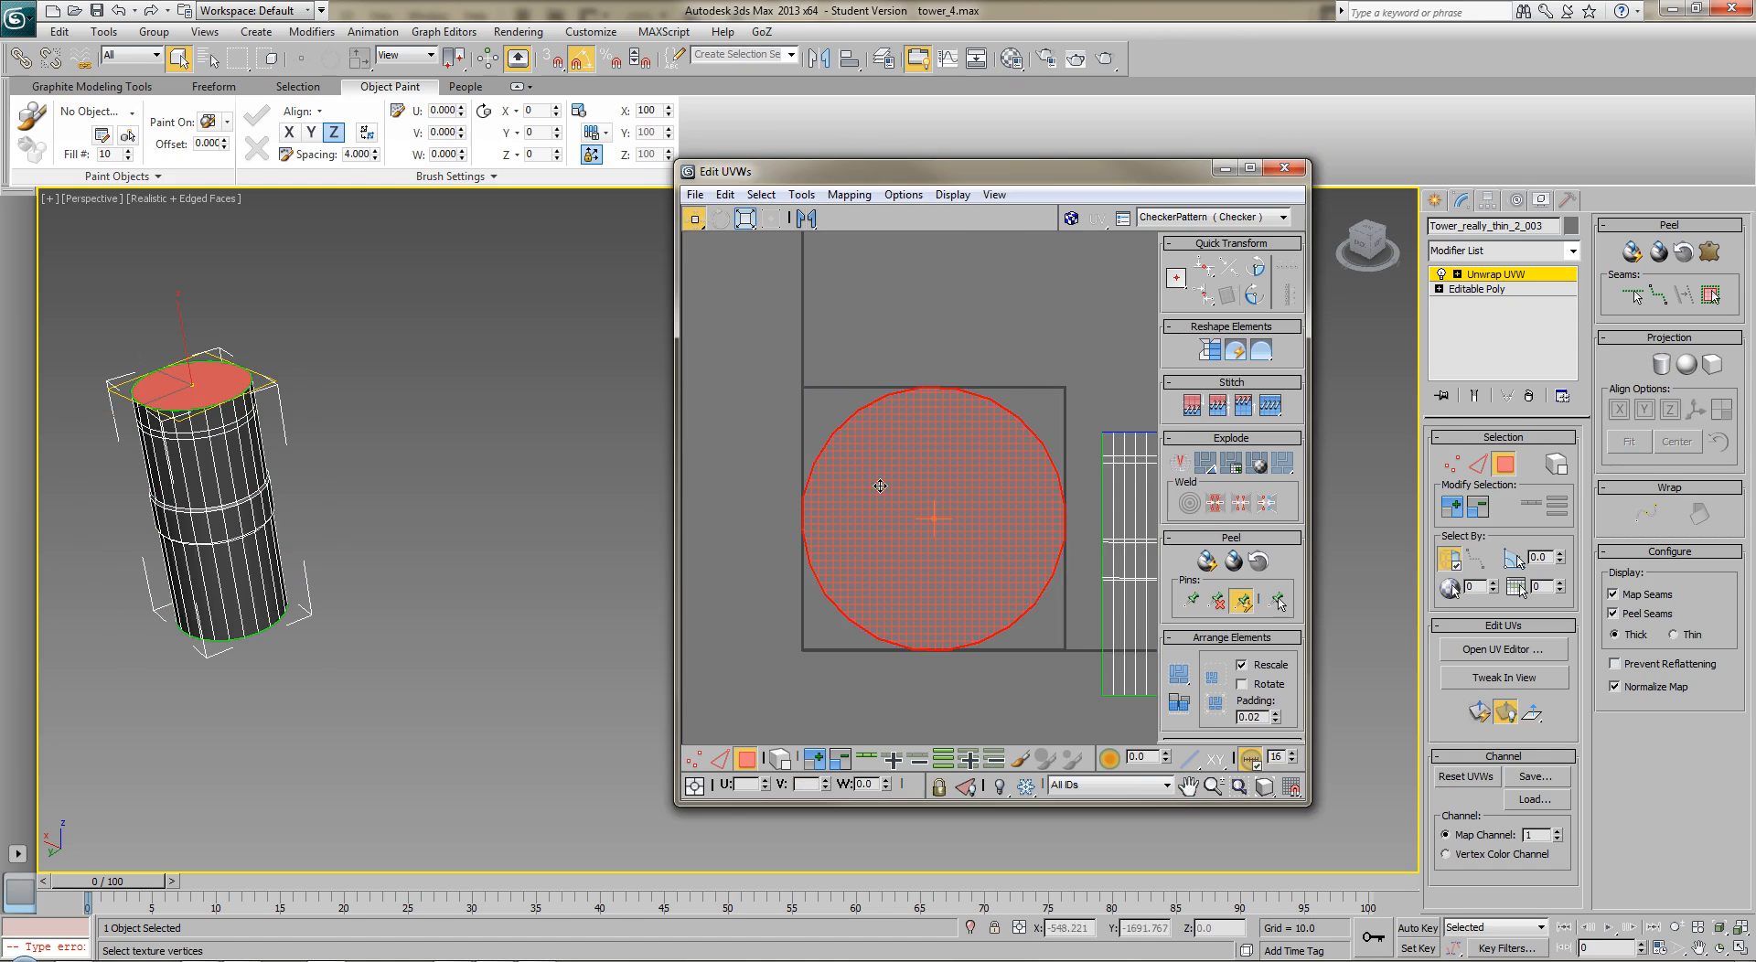
pyautogui.moveTo(1043, 401); pyautogui.dragTo(988, 398, button='middle')
pyautogui.moveTo(890, 497); pyautogui.dragTo(724, 317)
pyautogui.moveTo(918, 503); pyautogui.dragTo(932, 548, button='middle')
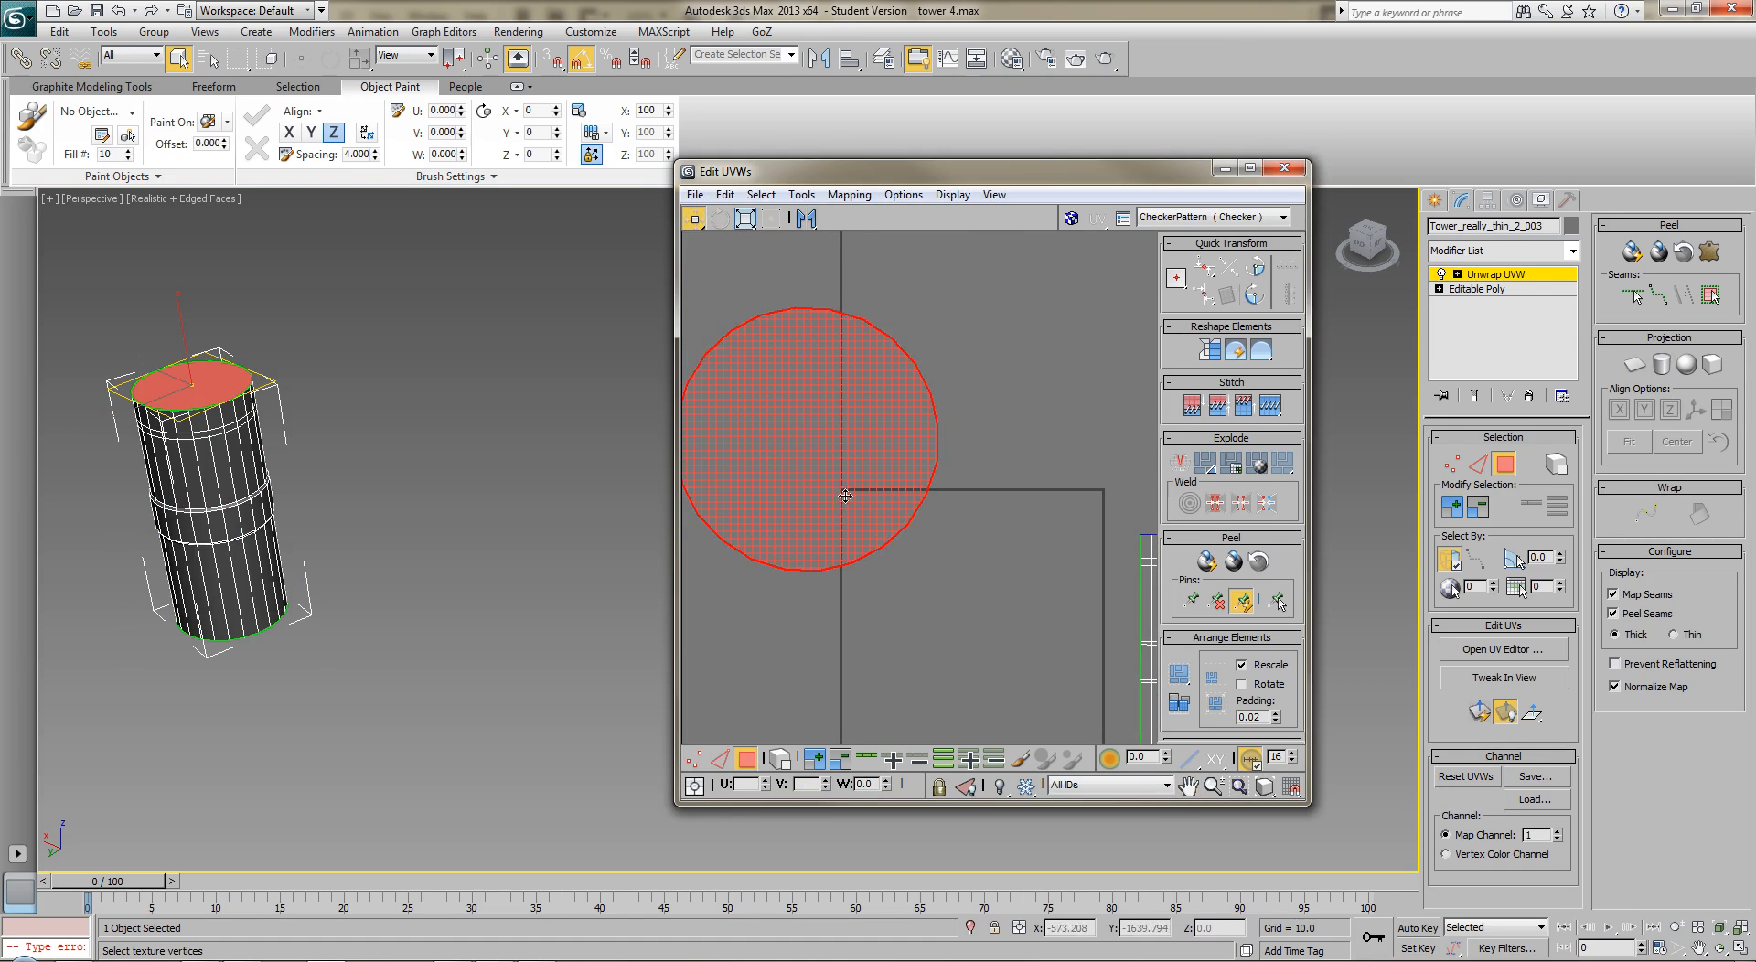
# Select the side-wall UV shell and move it back so it overlaps the right edge of the UV tile.
pyautogui.moveTo(1093, 630); pyautogui.dragTo(900, 447, button='middle')
pyautogui.scroll(-3, 846, 391)
pyautogui.moveTo(818, 374); pyautogui.dragTo(1036, 580)
pyautogui.moveTo(924, 608); pyautogui.dragTo(1056, 612, button='middle')
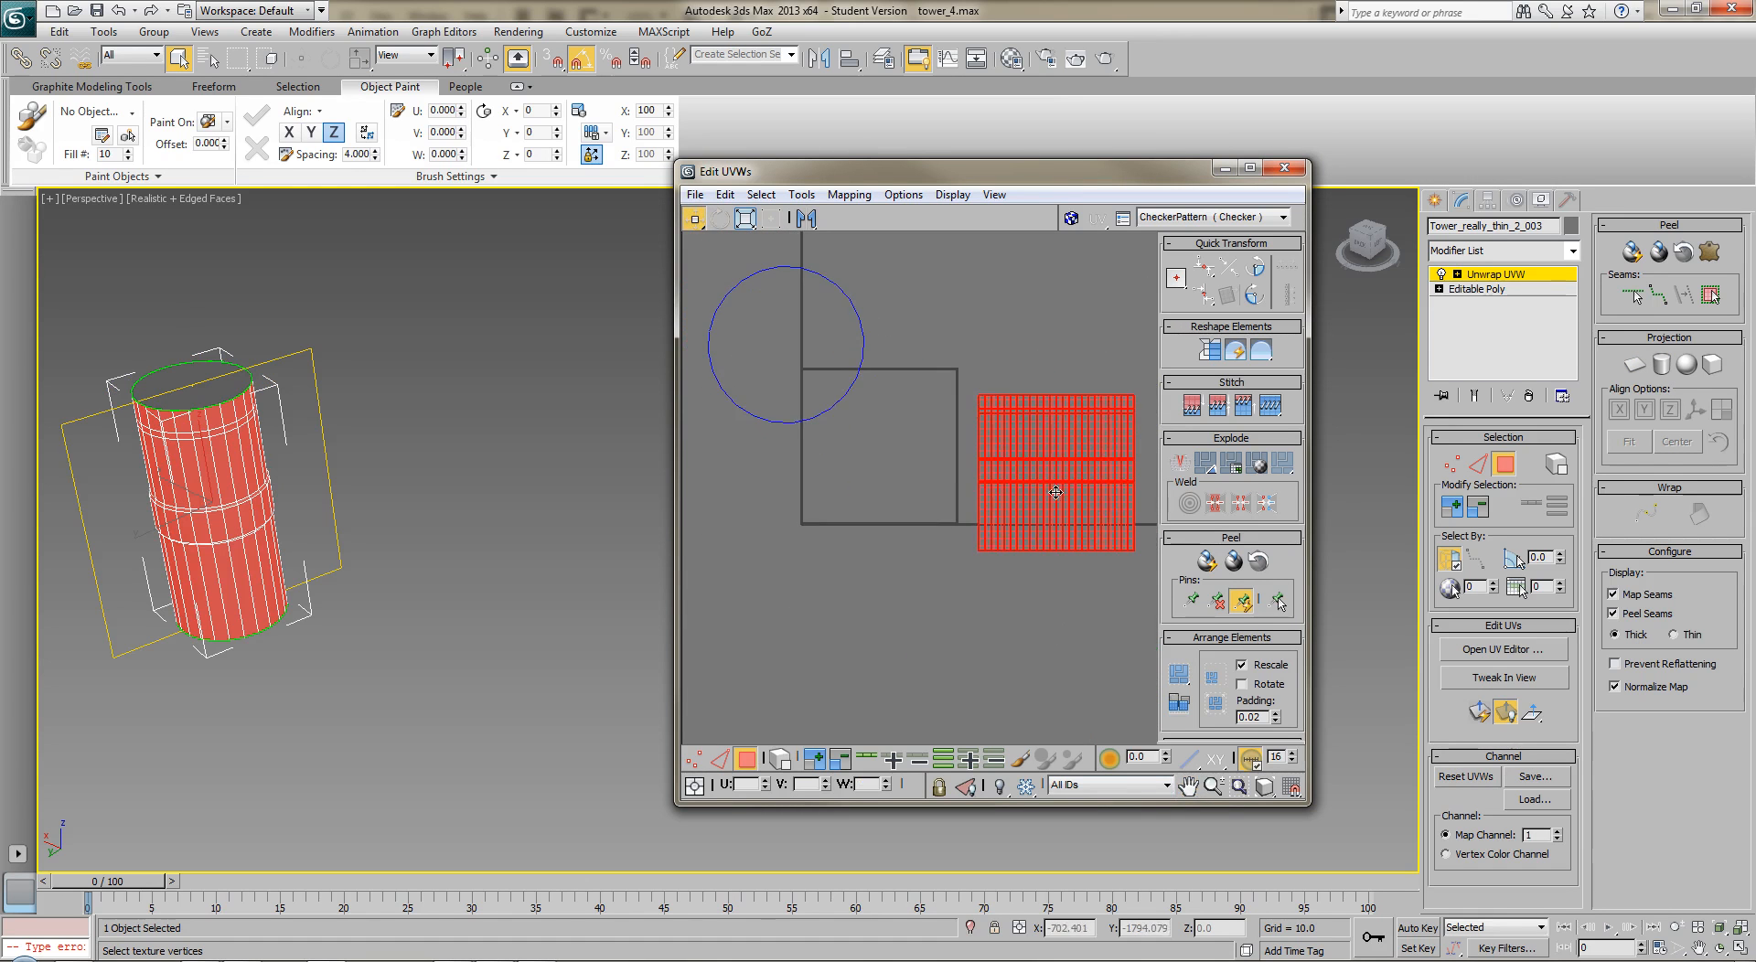
pyautogui.moveTo(1057, 499); pyautogui.dragTo(959, 497)
pyautogui.click(1028, 661)
pyautogui.scroll(5, 962, 618)
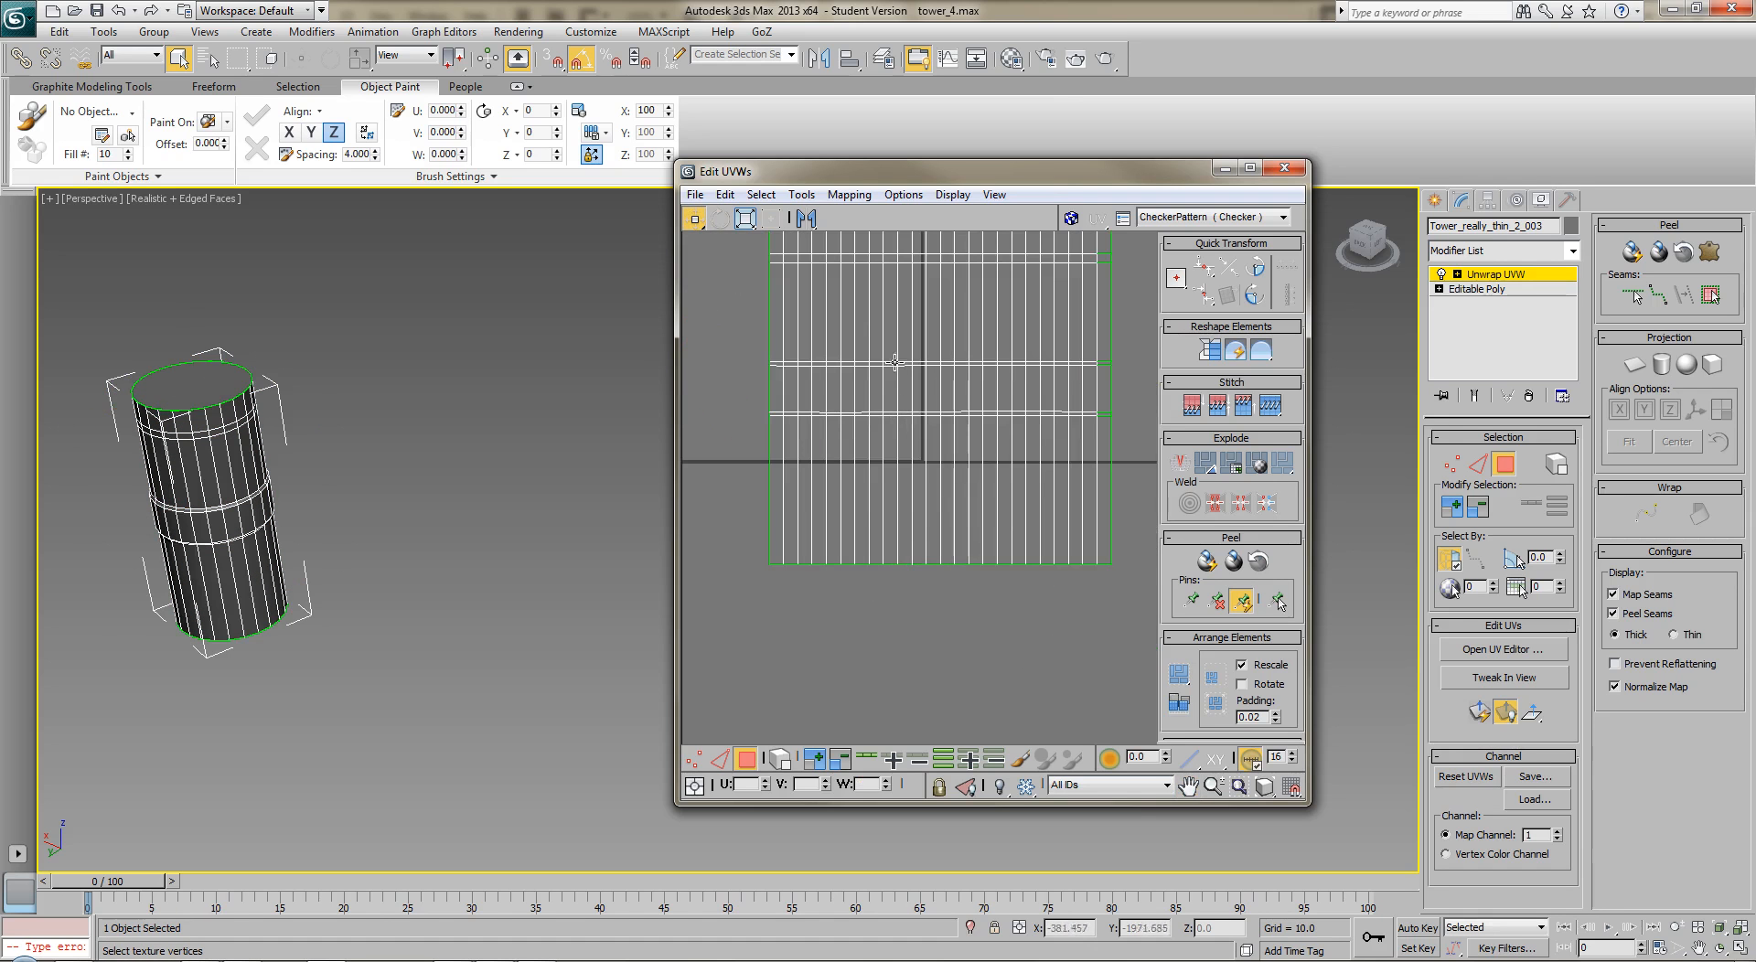
# Reselect the whole side-wall shell and shift it further onto the lower-right part of the UV tile.
pyautogui.scroll(-5, 892, 443)
pyautogui.click(899, 467)
pyautogui.click(843, 521)
pyautogui.moveTo(1034, 304); pyautogui.dragTo(784, 567)
pyautogui.moveTo(919, 432)
pyautogui.mouseDown()
pyautogui.moveTo(880, 415)
pyautogui.moveTo(928, 430)
pyautogui.mouseUp()
pyautogui.moveTo(1056, 347); pyautogui.dragTo(852, 522)
pyautogui.moveTo(893, 456)
pyautogui.mouseDown()
pyautogui.moveTo(896, 437)
pyautogui.moveTo(870, 438)
pyautogui.mouseUp()
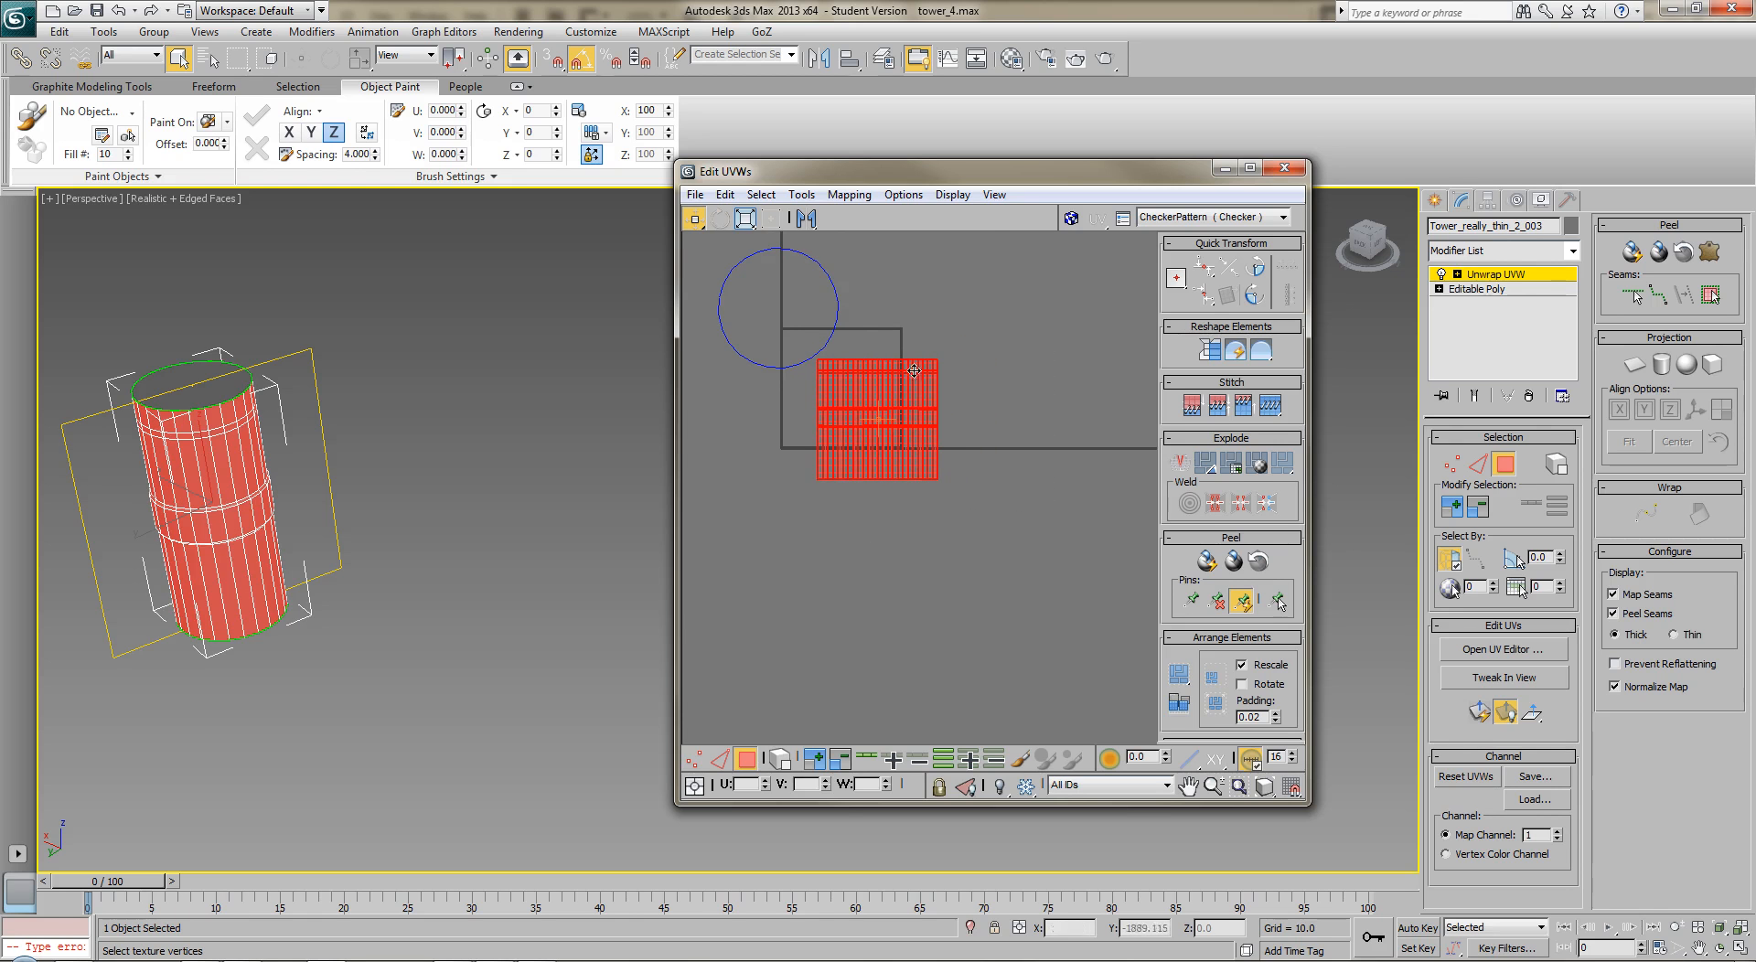
# Scale the side-wall shell down in freeform mode until its lower-right corner meets the UV tile's lower-right corner.
pyautogui.click(771, 220)
pyautogui.moveTo(940, 477); pyautogui.dragTo(902, 445)
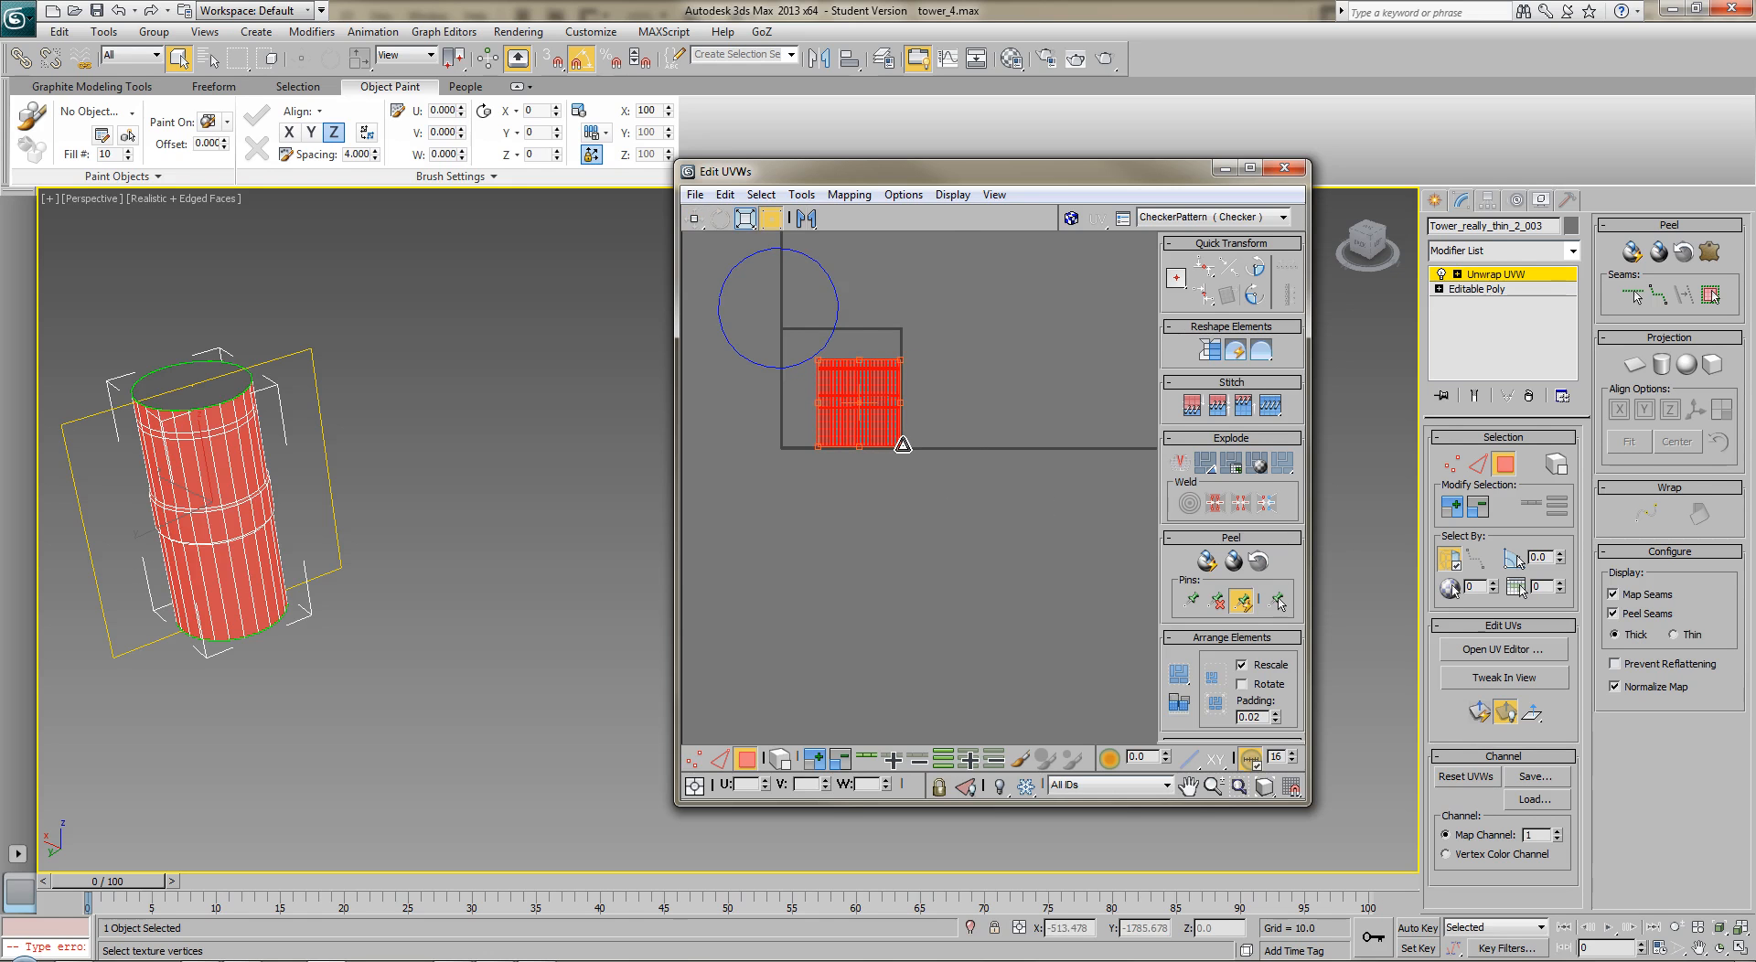
pyautogui.moveTo(935, 496); pyautogui.dragTo(961, 568, button='middle')
pyautogui.scroll(3, 961, 582)
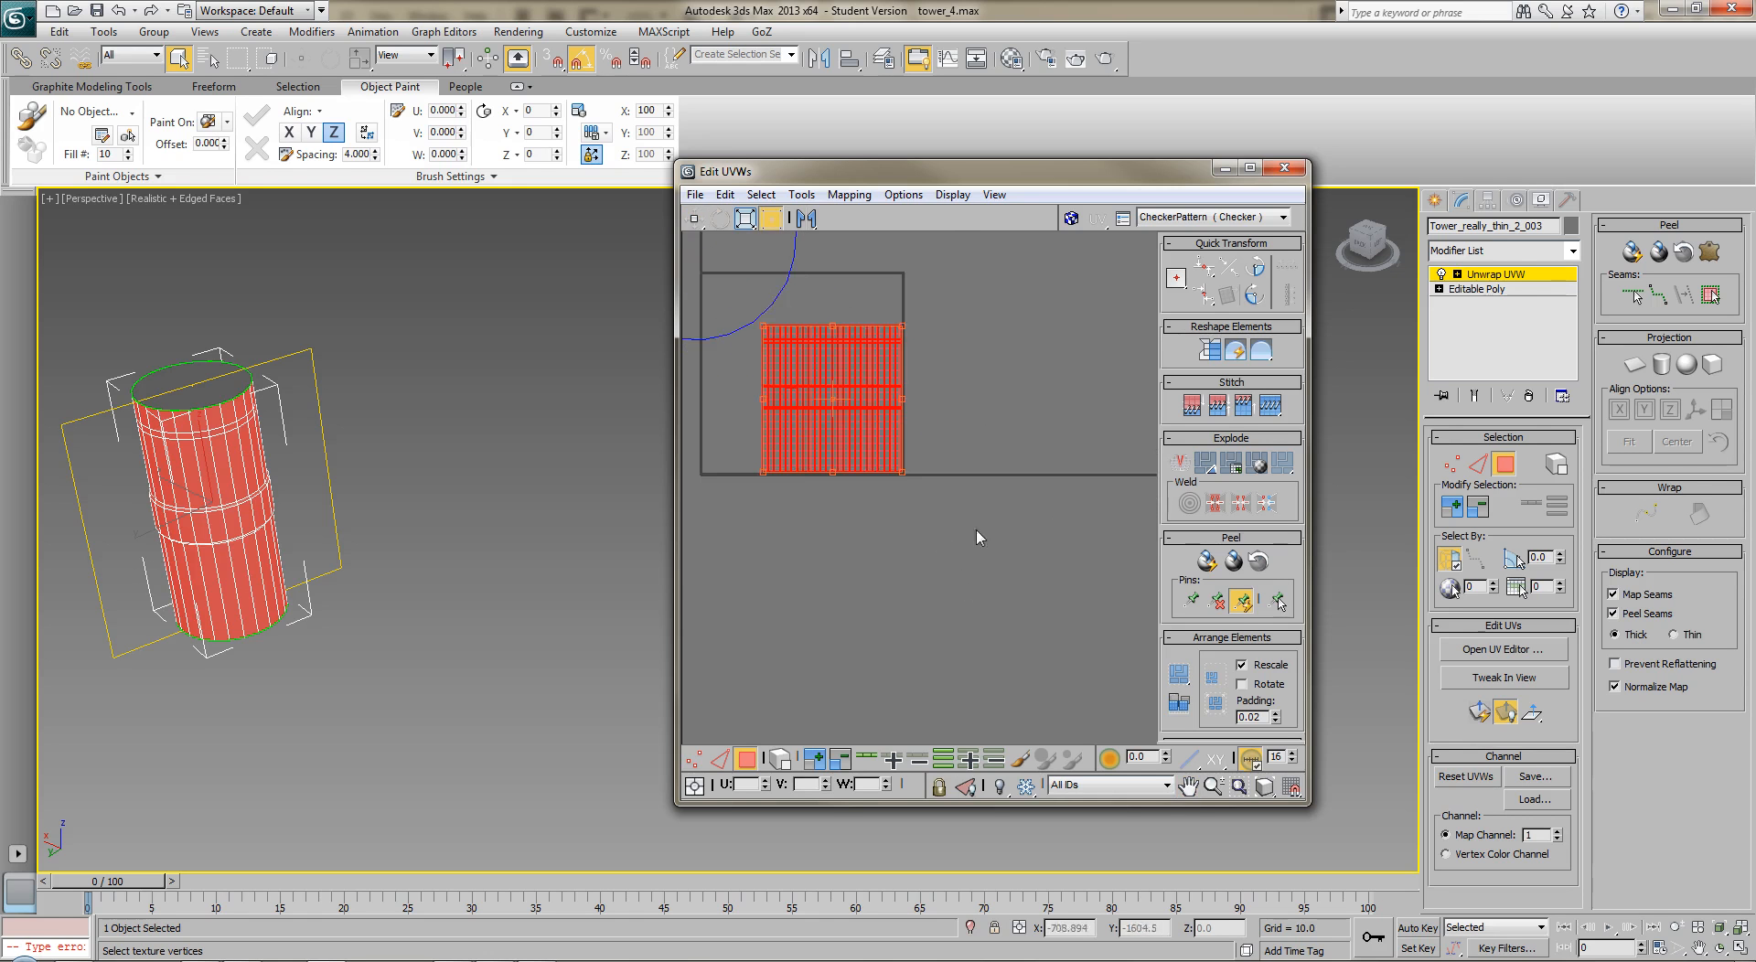
pyautogui.click(983, 405)
# Shrink the circular top-cap shell in freeform mode to fit the UV tile's upper-left corner, clear of the side-wall shell.
pyautogui.moveTo(774, 373); pyautogui.dragTo(980, 517, button='middle')
pyautogui.scroll(2, 980, 517)
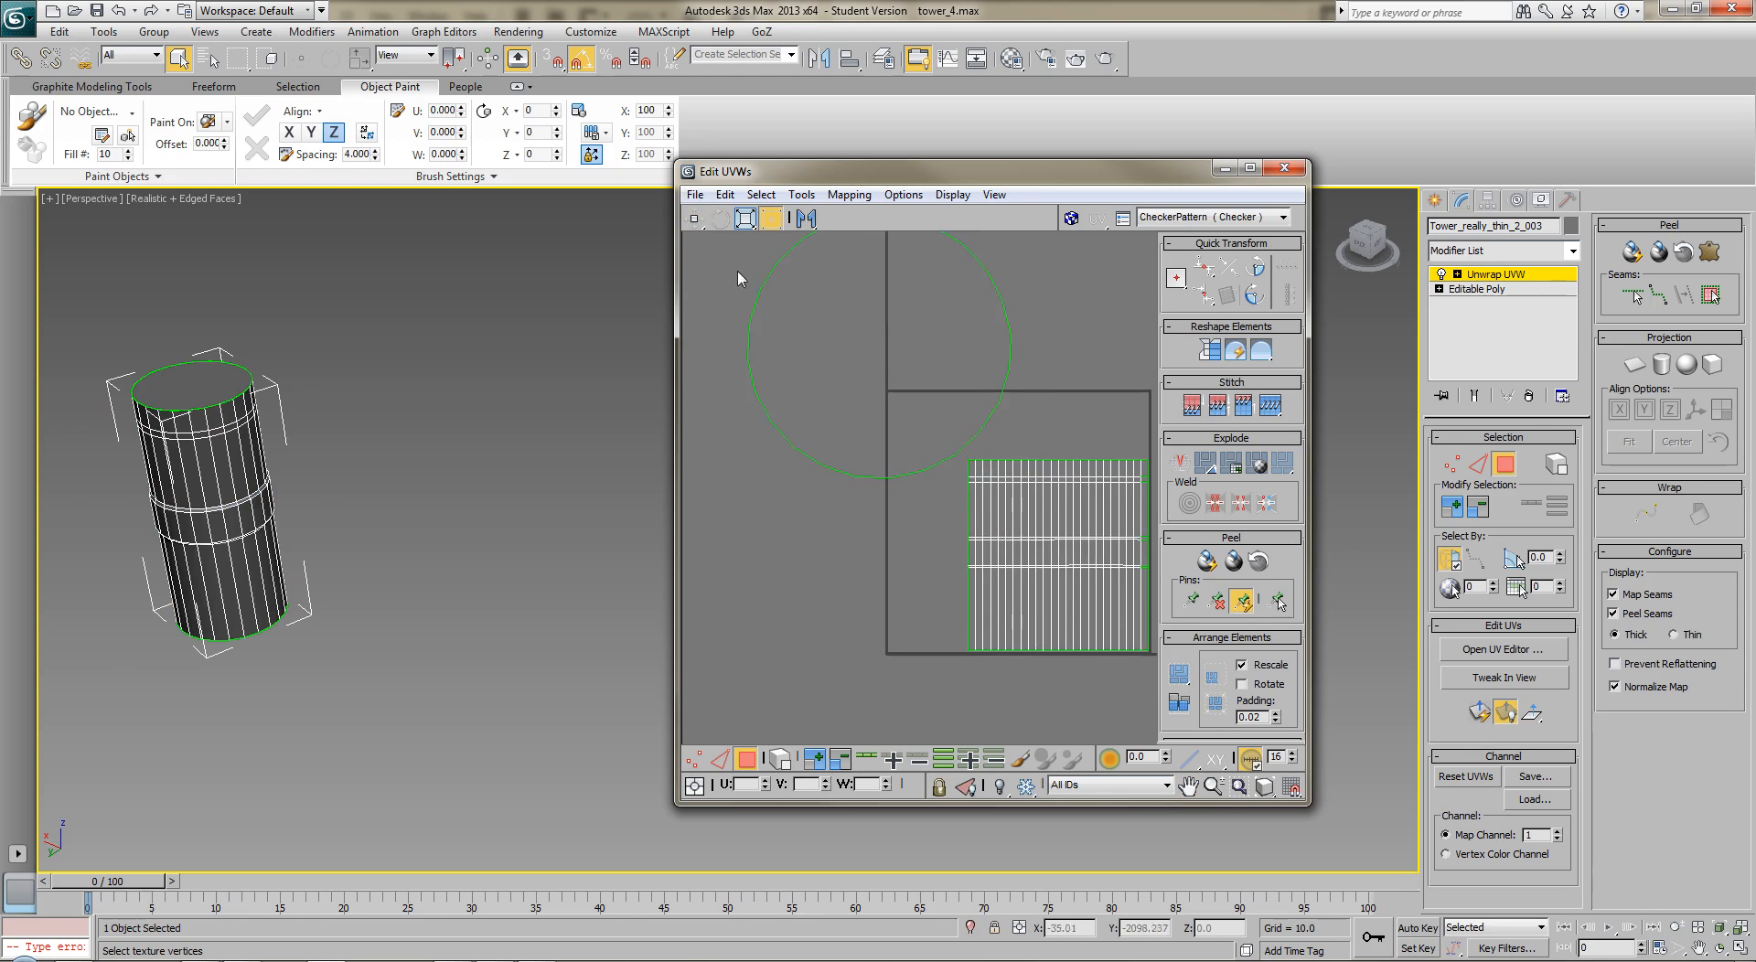
pyautogui.click(785, 304)
pyautogui.moveTo(805, 318); pyautogui.dragTo(815, 432, button='middle')
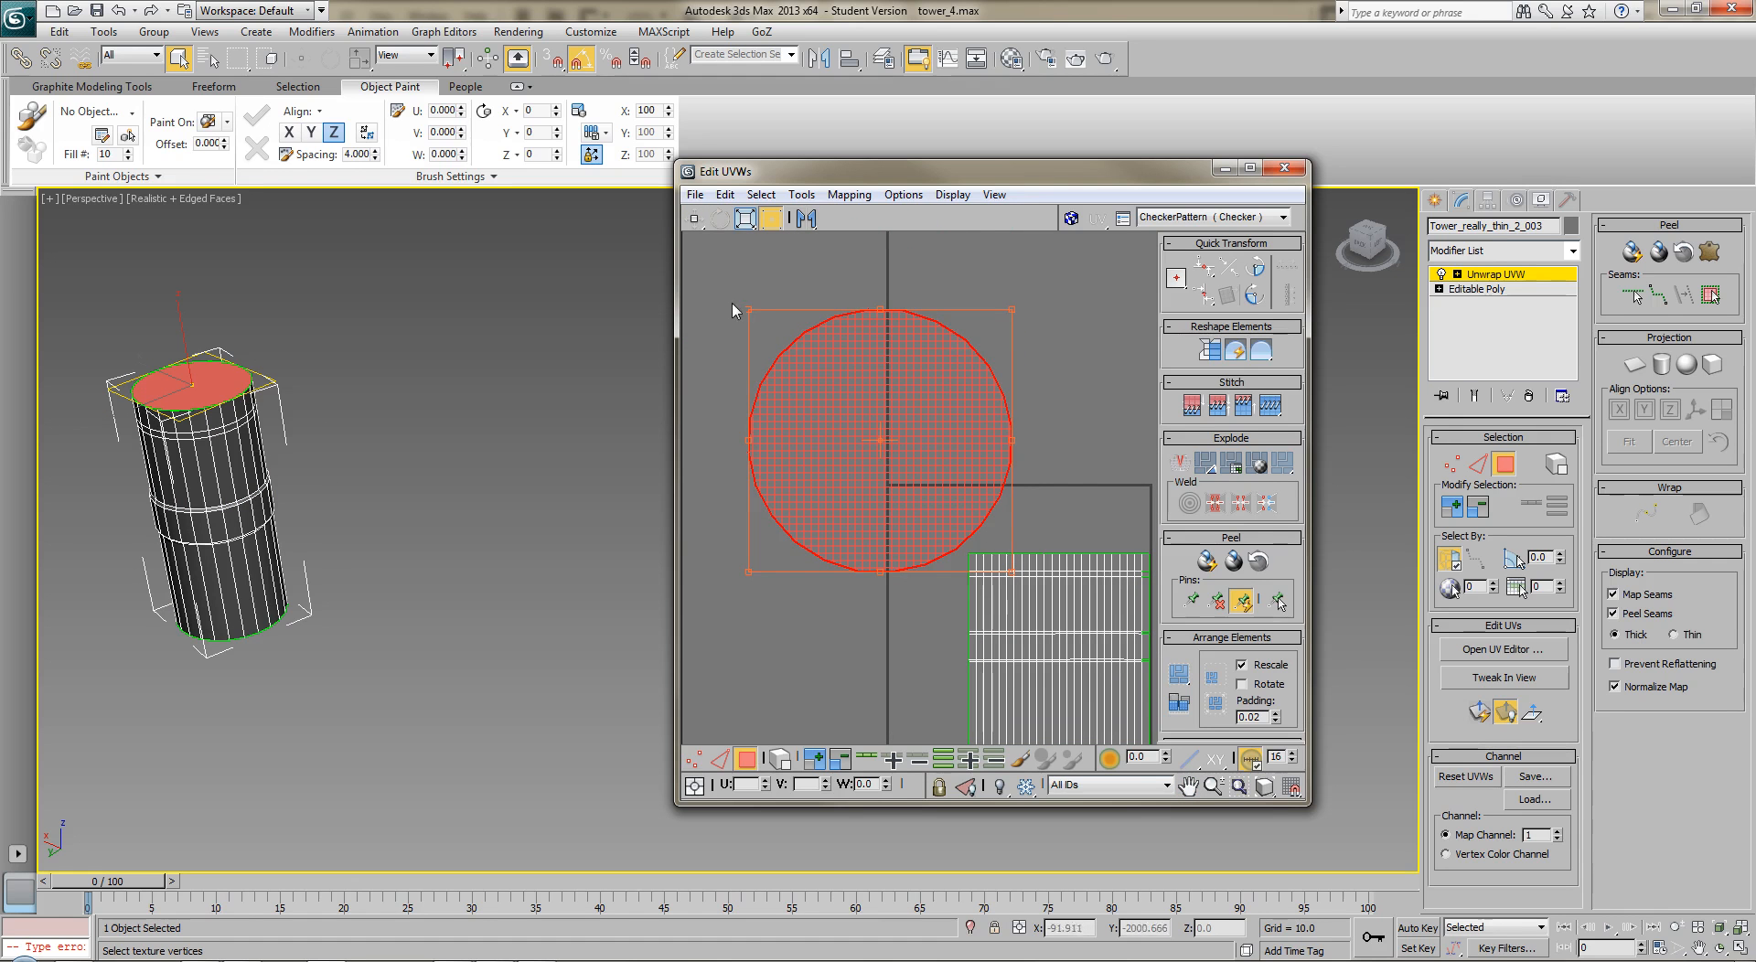
pyautogui.moveTo(750, 306); pyautogui.dragTo(890, 479)
pyautogui.moveTo(1010, 573); pyautogui.dragTo(974, 573)
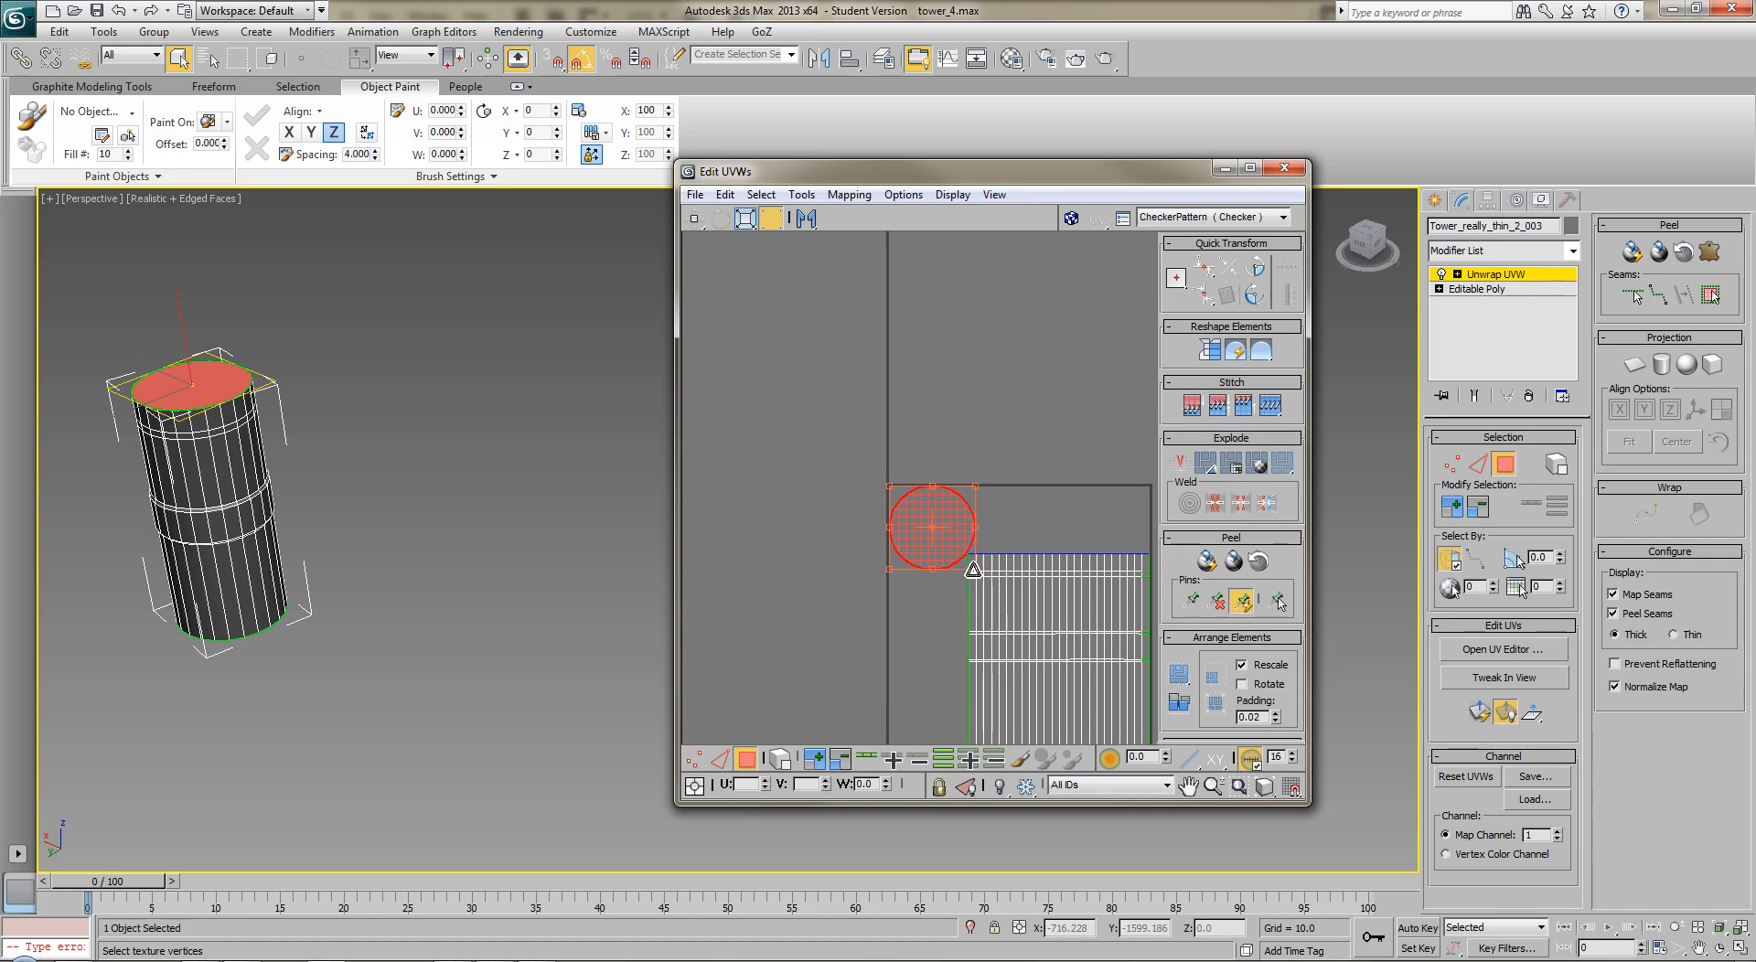
pyautogui.click(778, 556)
pyautogui.scroll(-4, 812, 580)
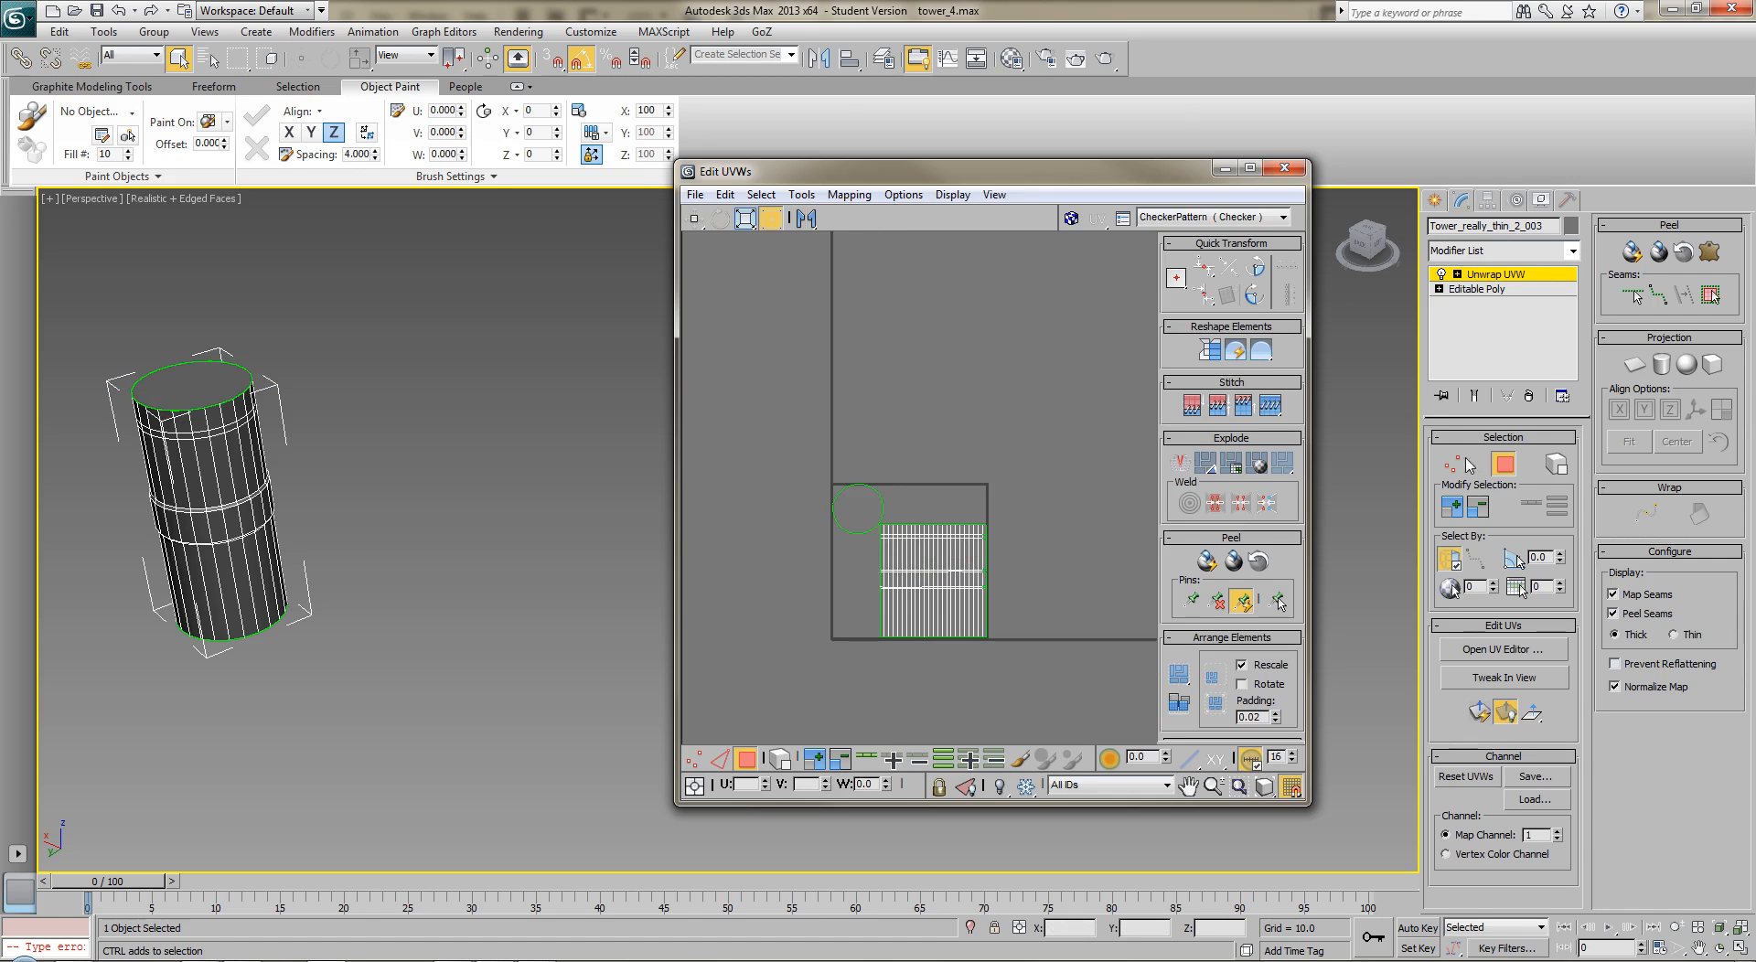
pyautogui.click(1507, 467)
pyautogui.click(800, 196)
pyautogui.click(876, 267)
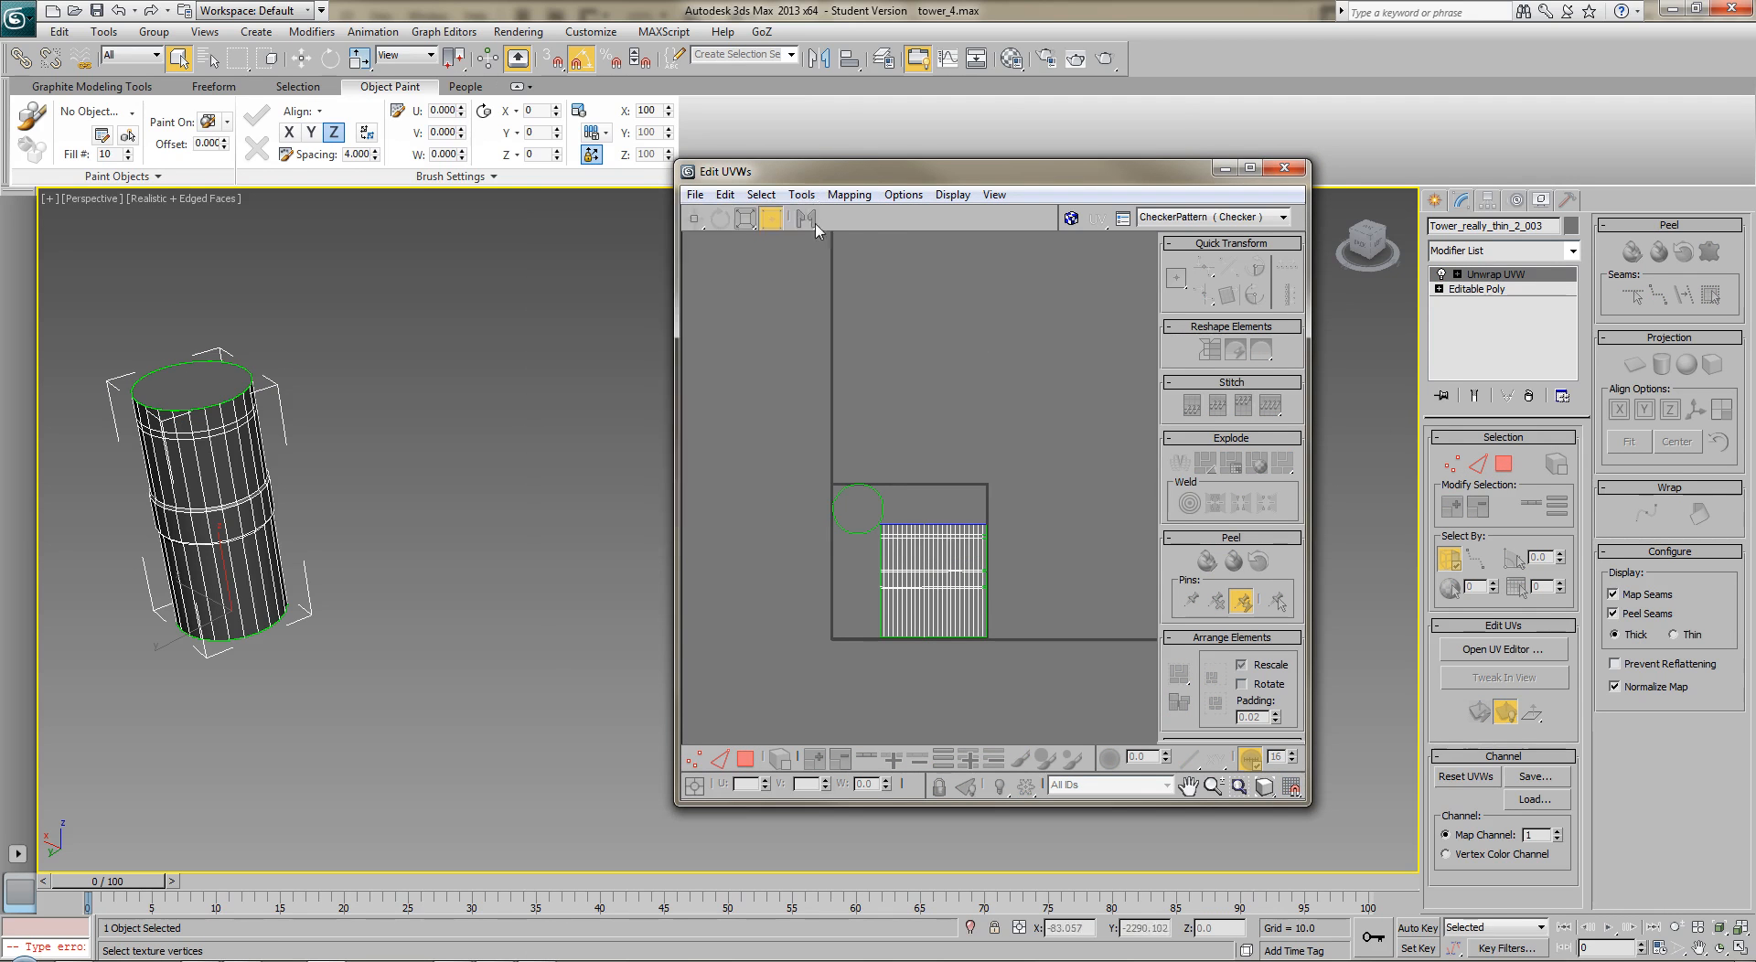
pyautogui.click(483, 360)
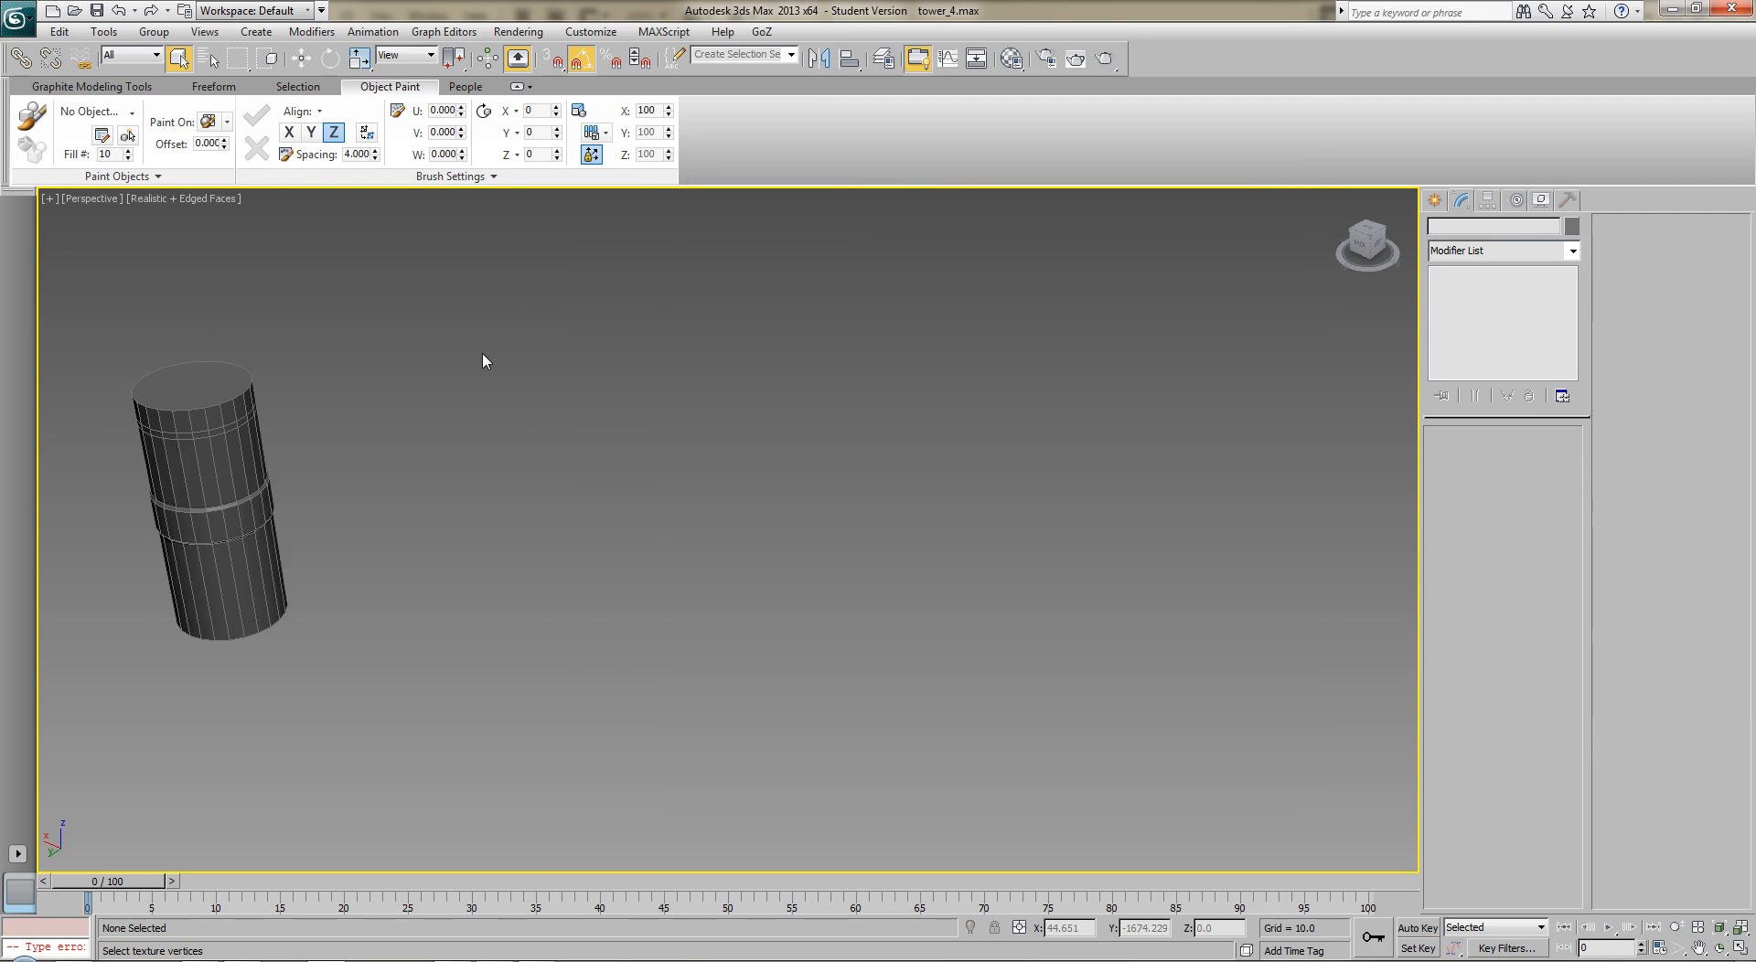
pyautogui.click(271, 539)
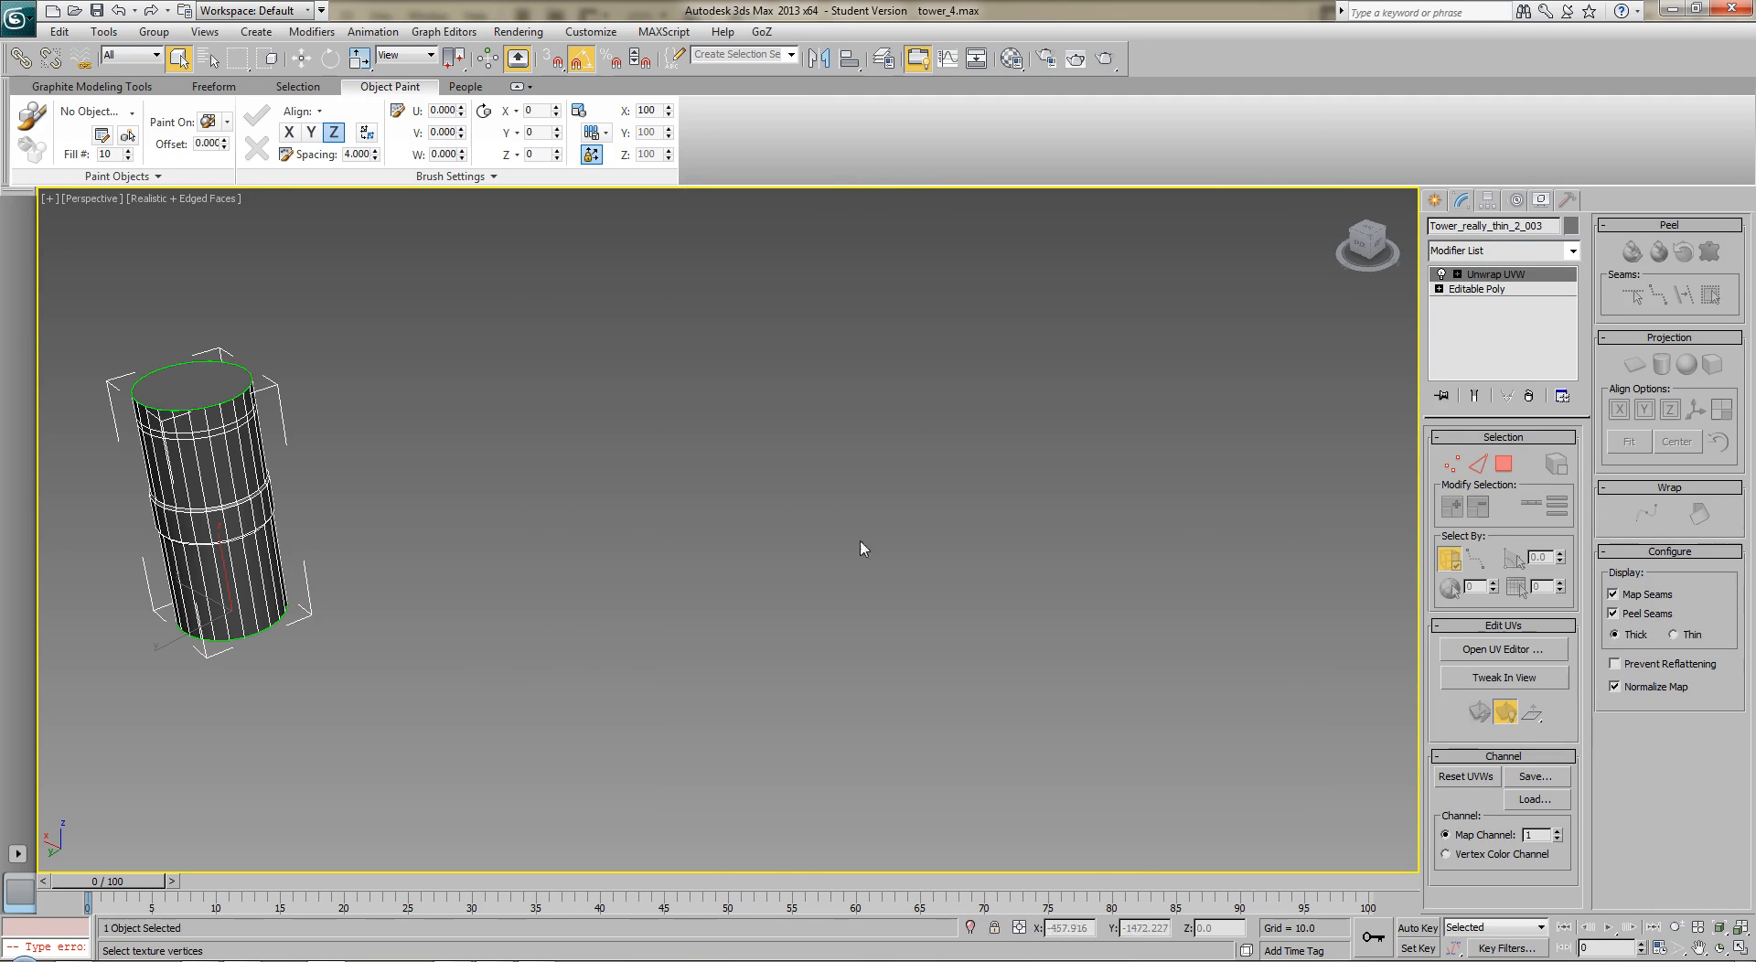
pyautogui.click(1481, 659)
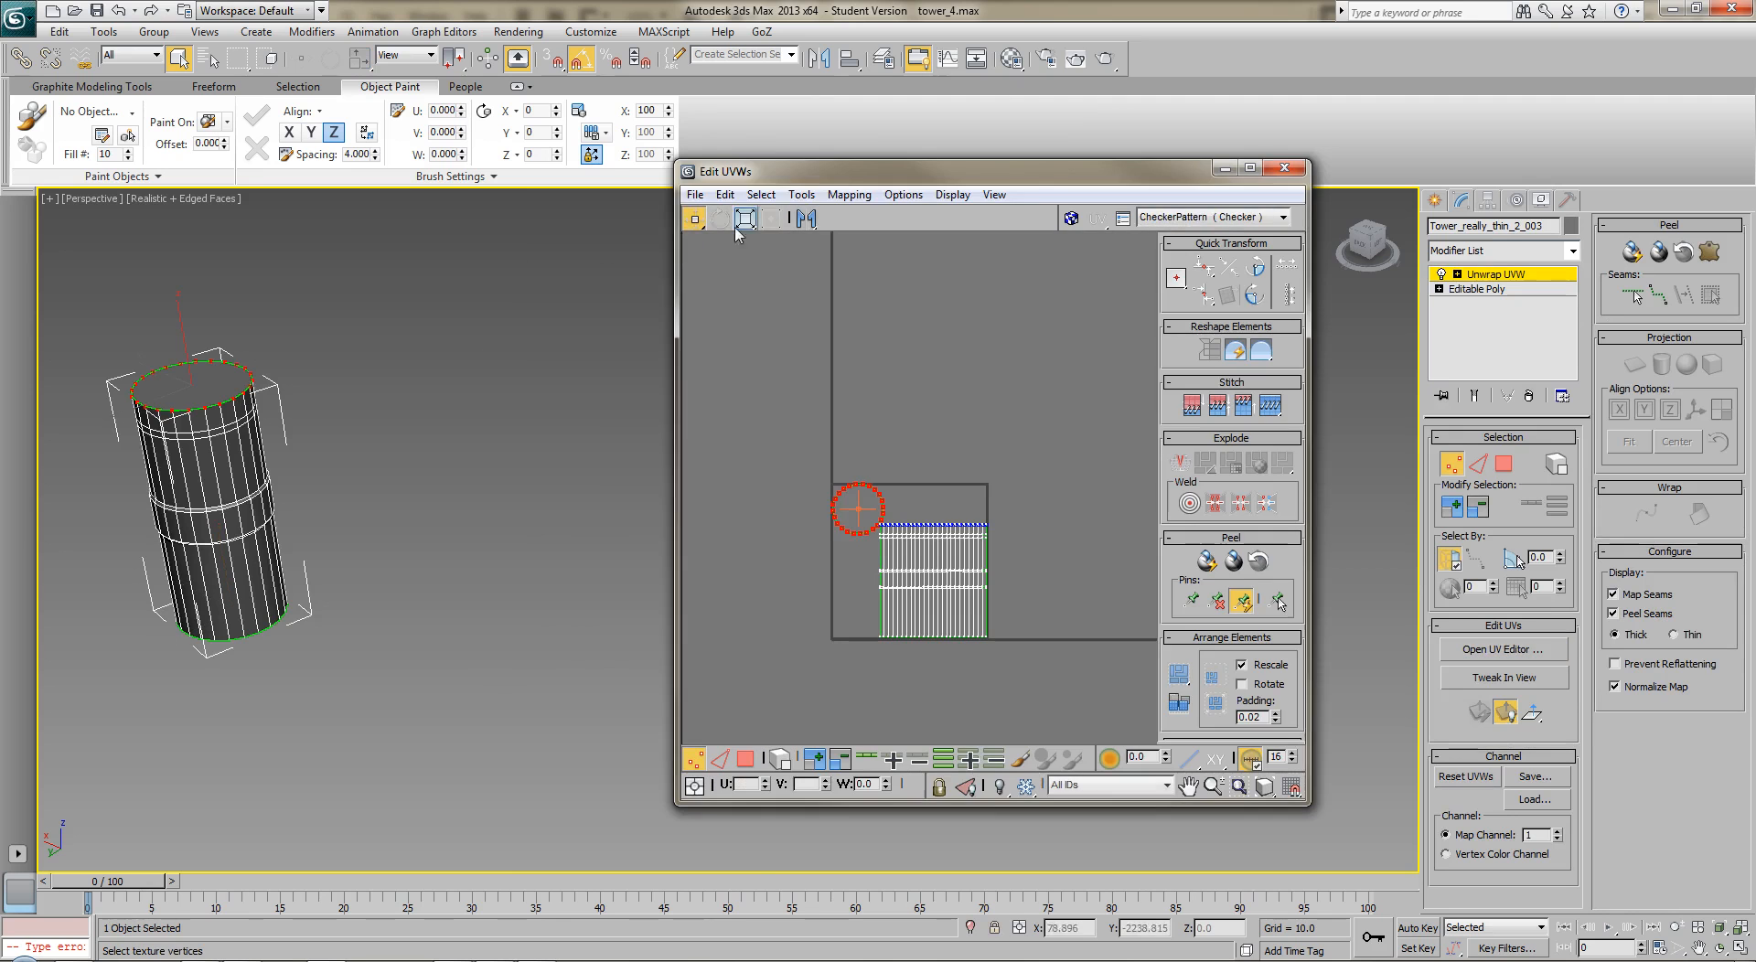
# Render the tower's UV layout as a 1024 by 1024 template and reposition the rendered map for saving.
pyautogui.click(801, 194)
pyautogui.click(624, 536)
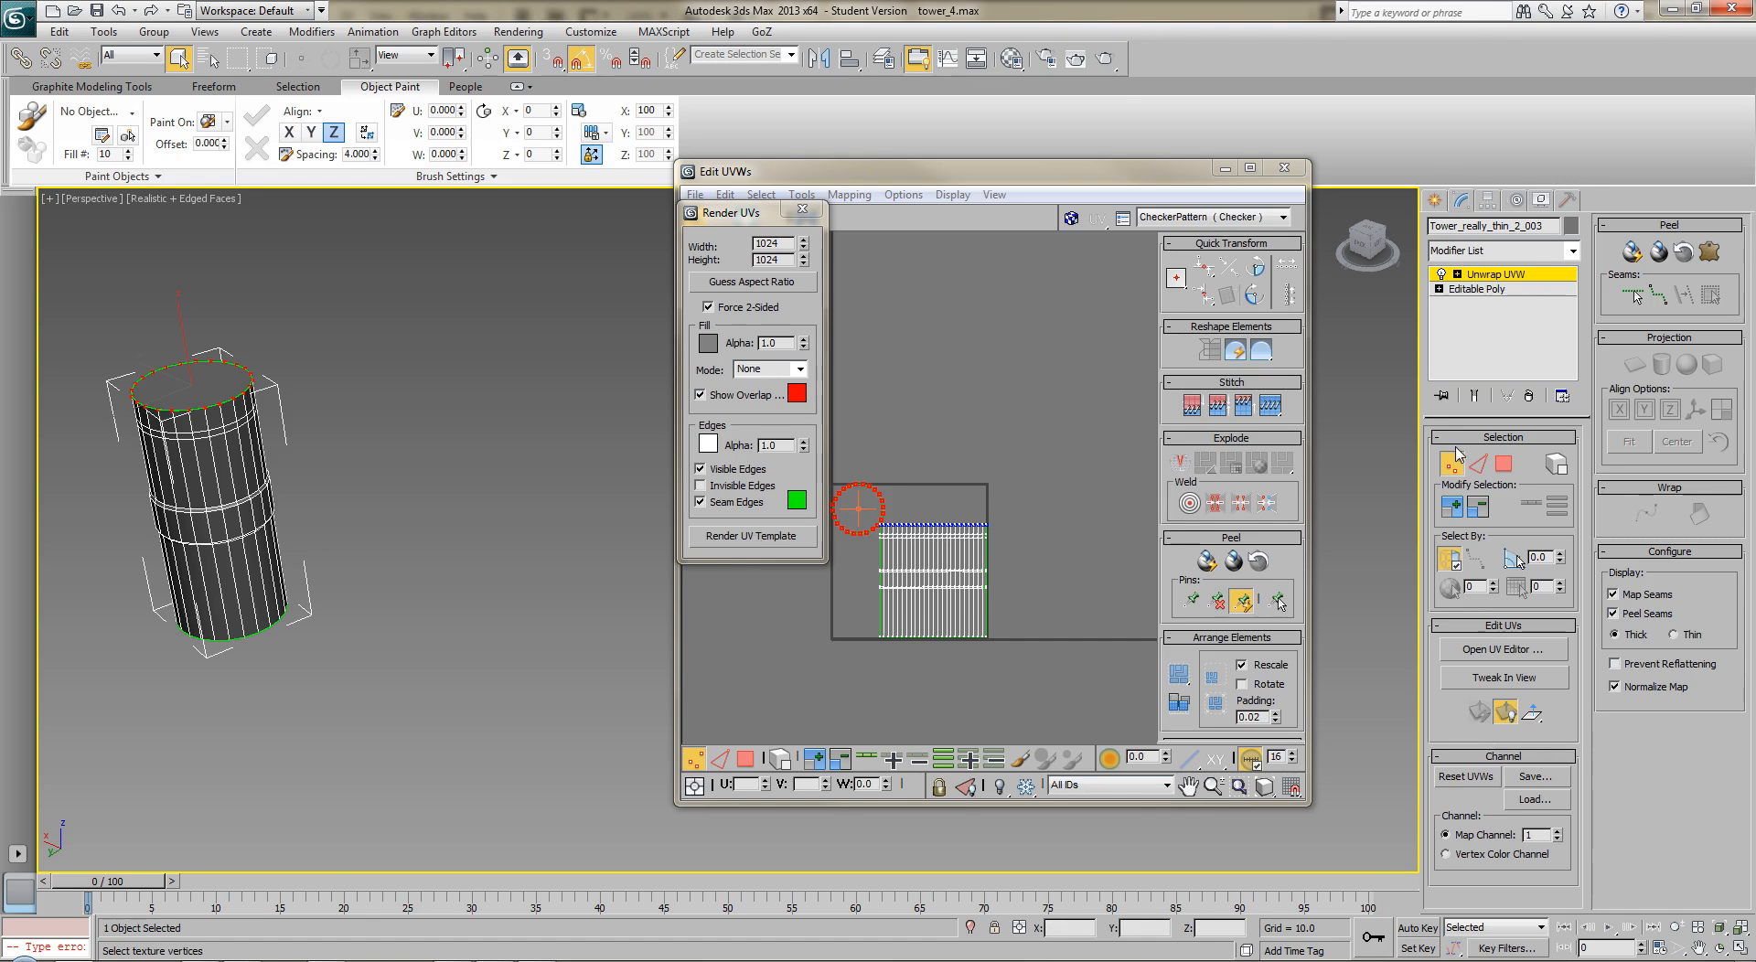
pyautogui.click(755, 537)
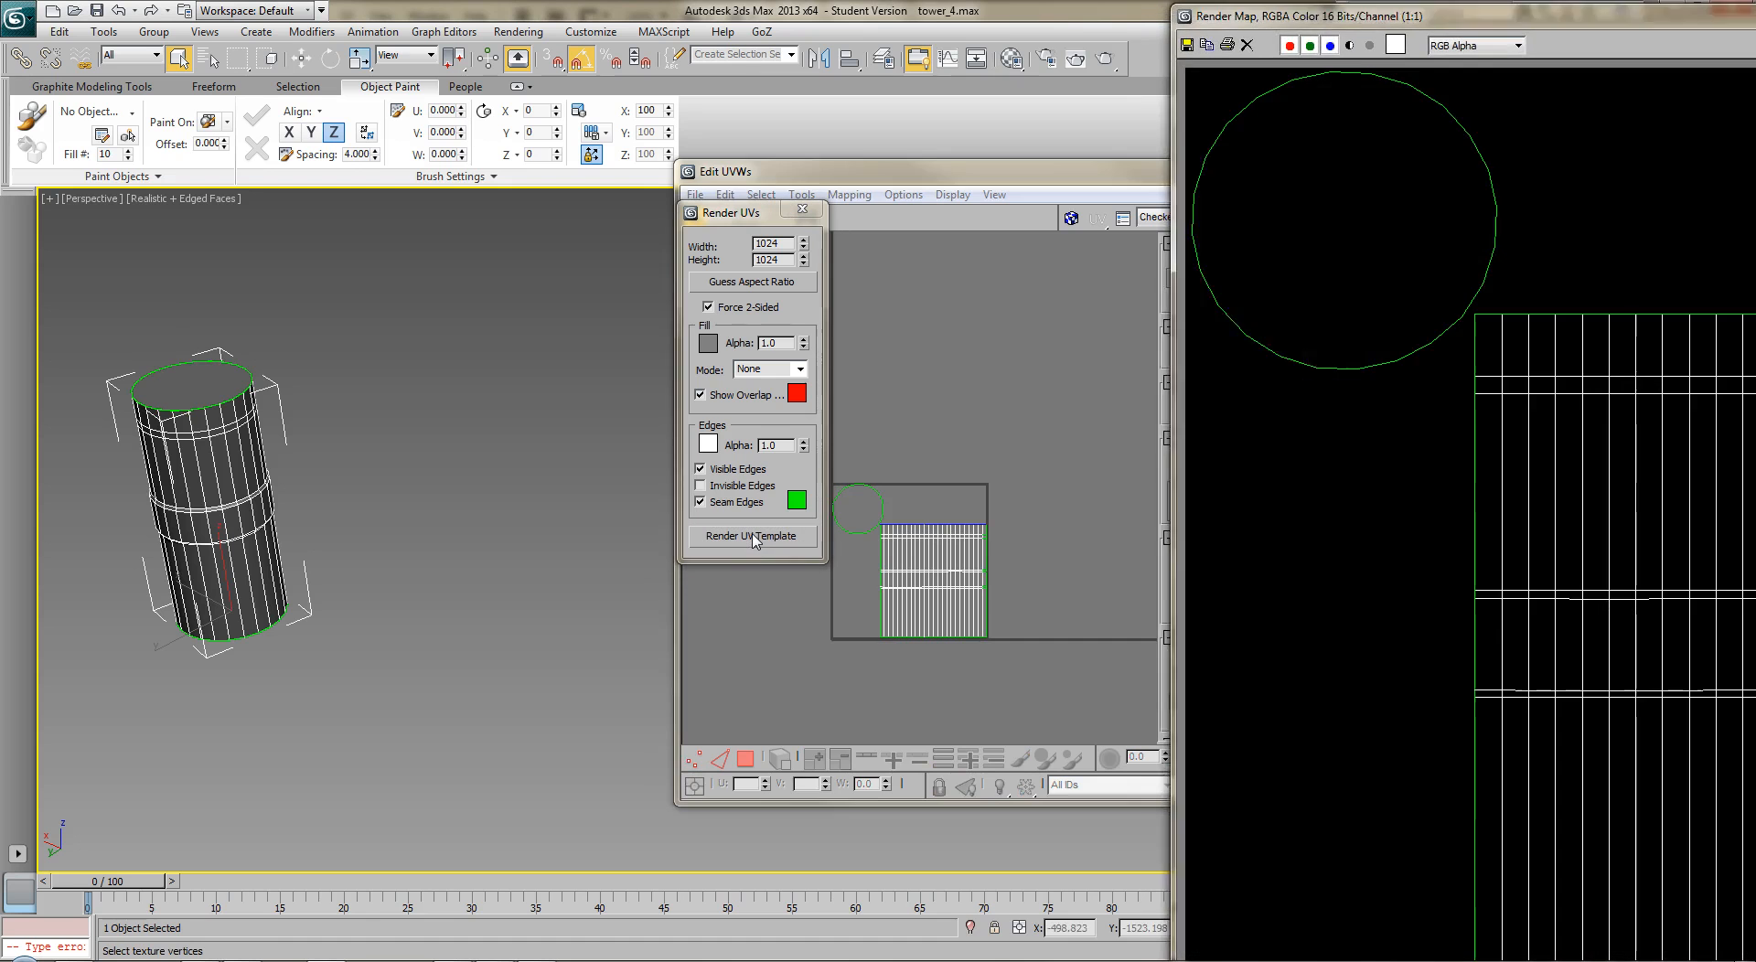
pyautogui.moveTo(1390, 11); pyautogui.dragTo(626, 49)
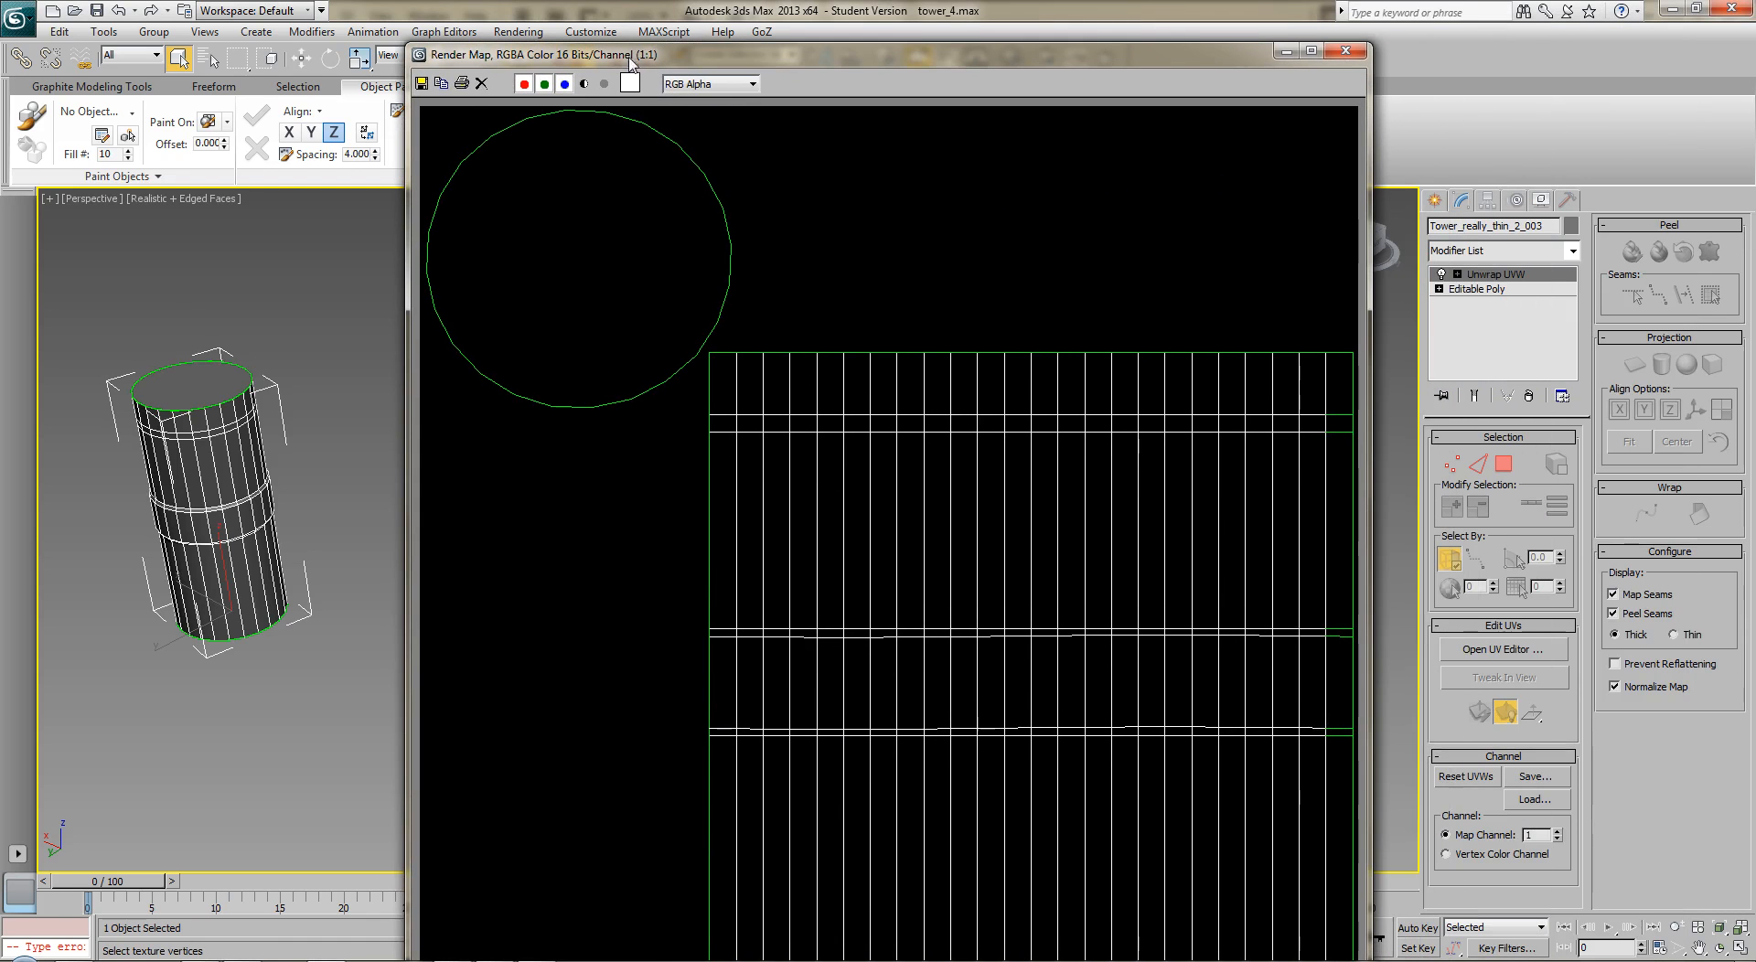
# Save the rendered UV map as a JPEG named tower_4_UV_template in the tower4 folder.
pyautogui.click(422, 89)
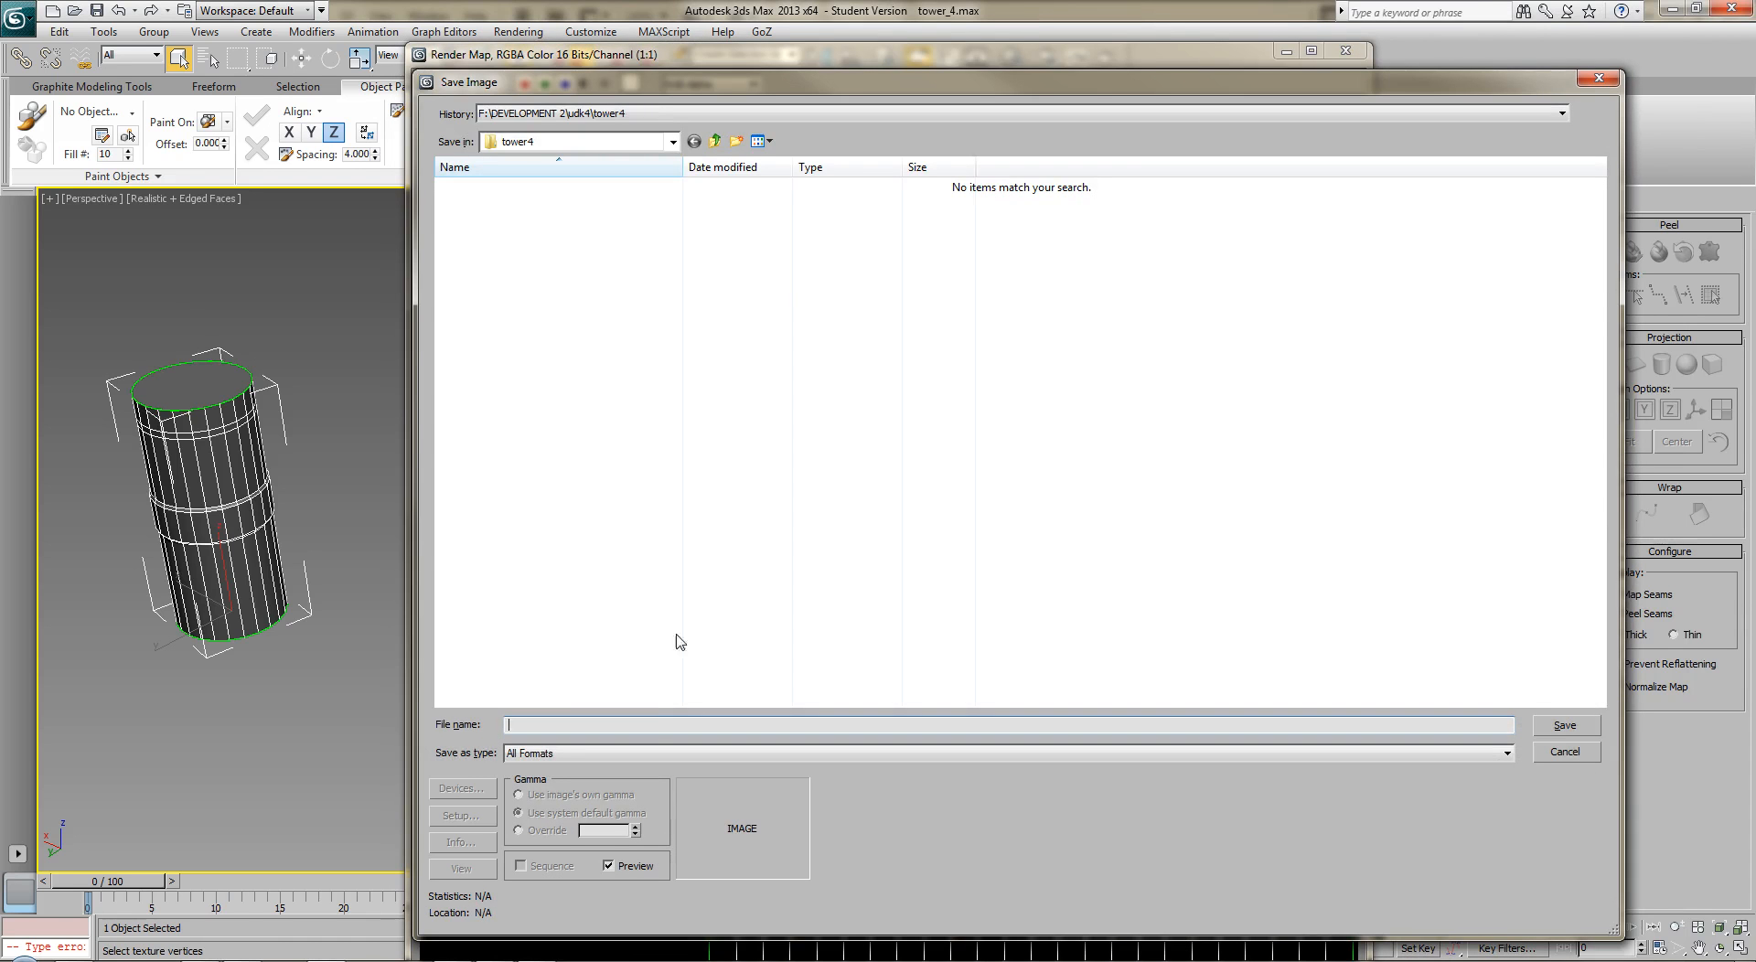
pyautogui.write('to')
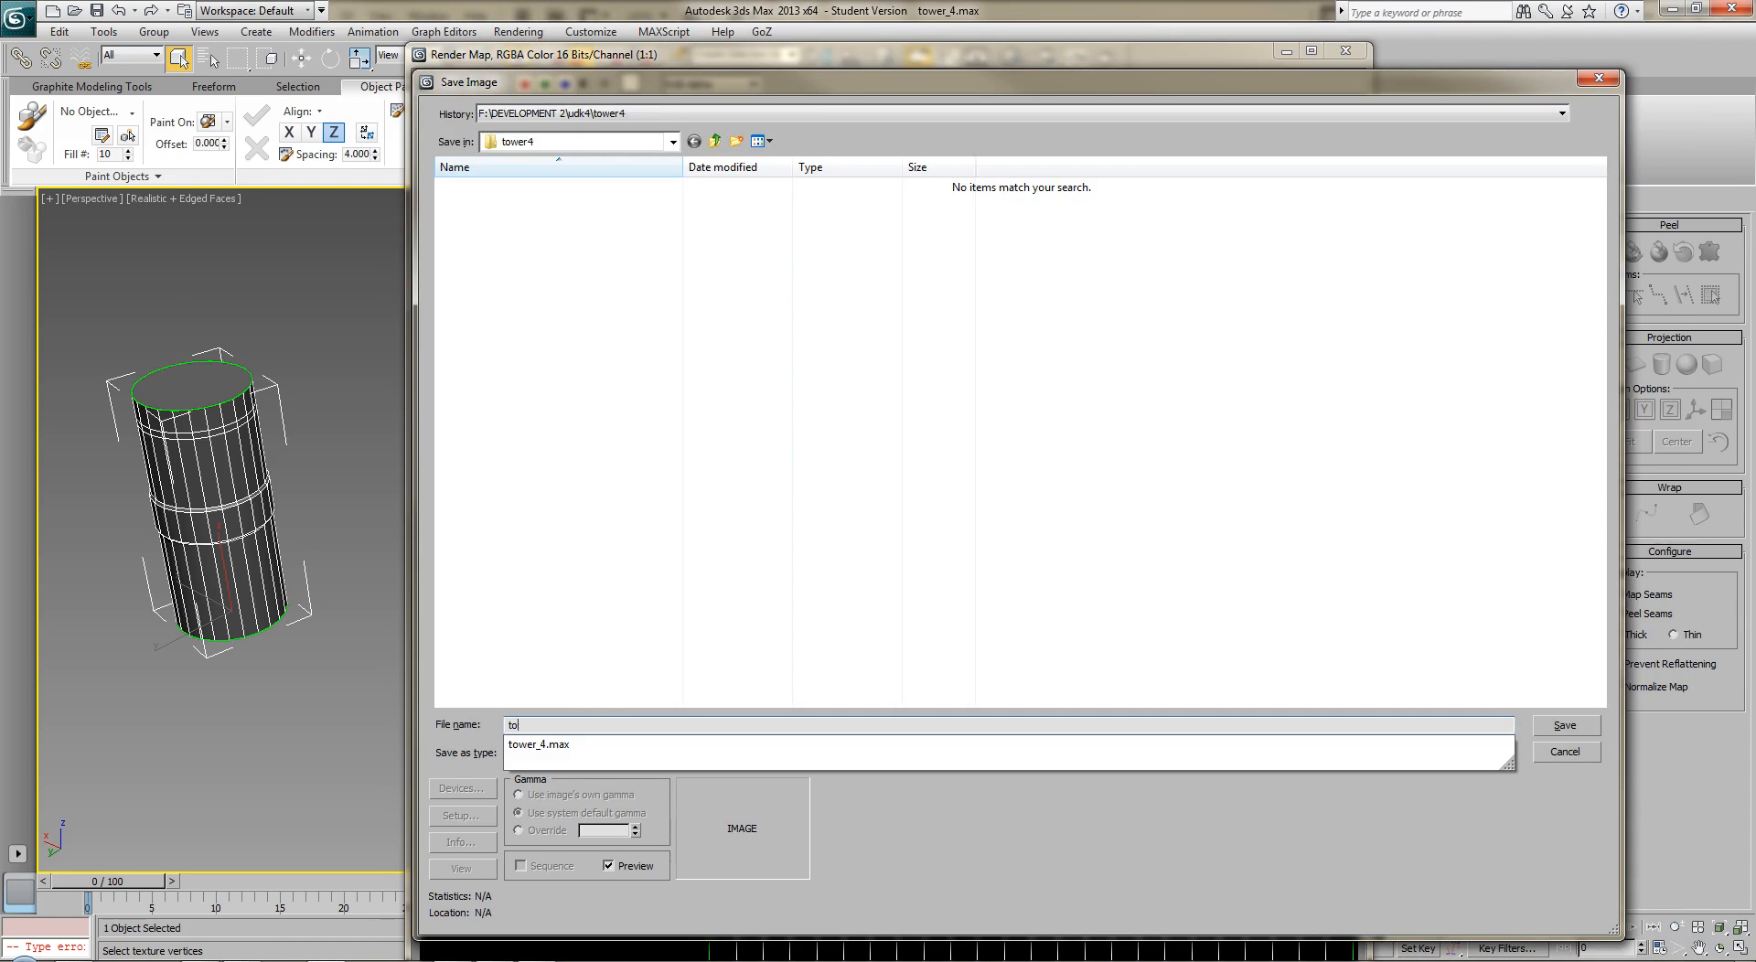
pyautogui.write('wer_4_UV_template')
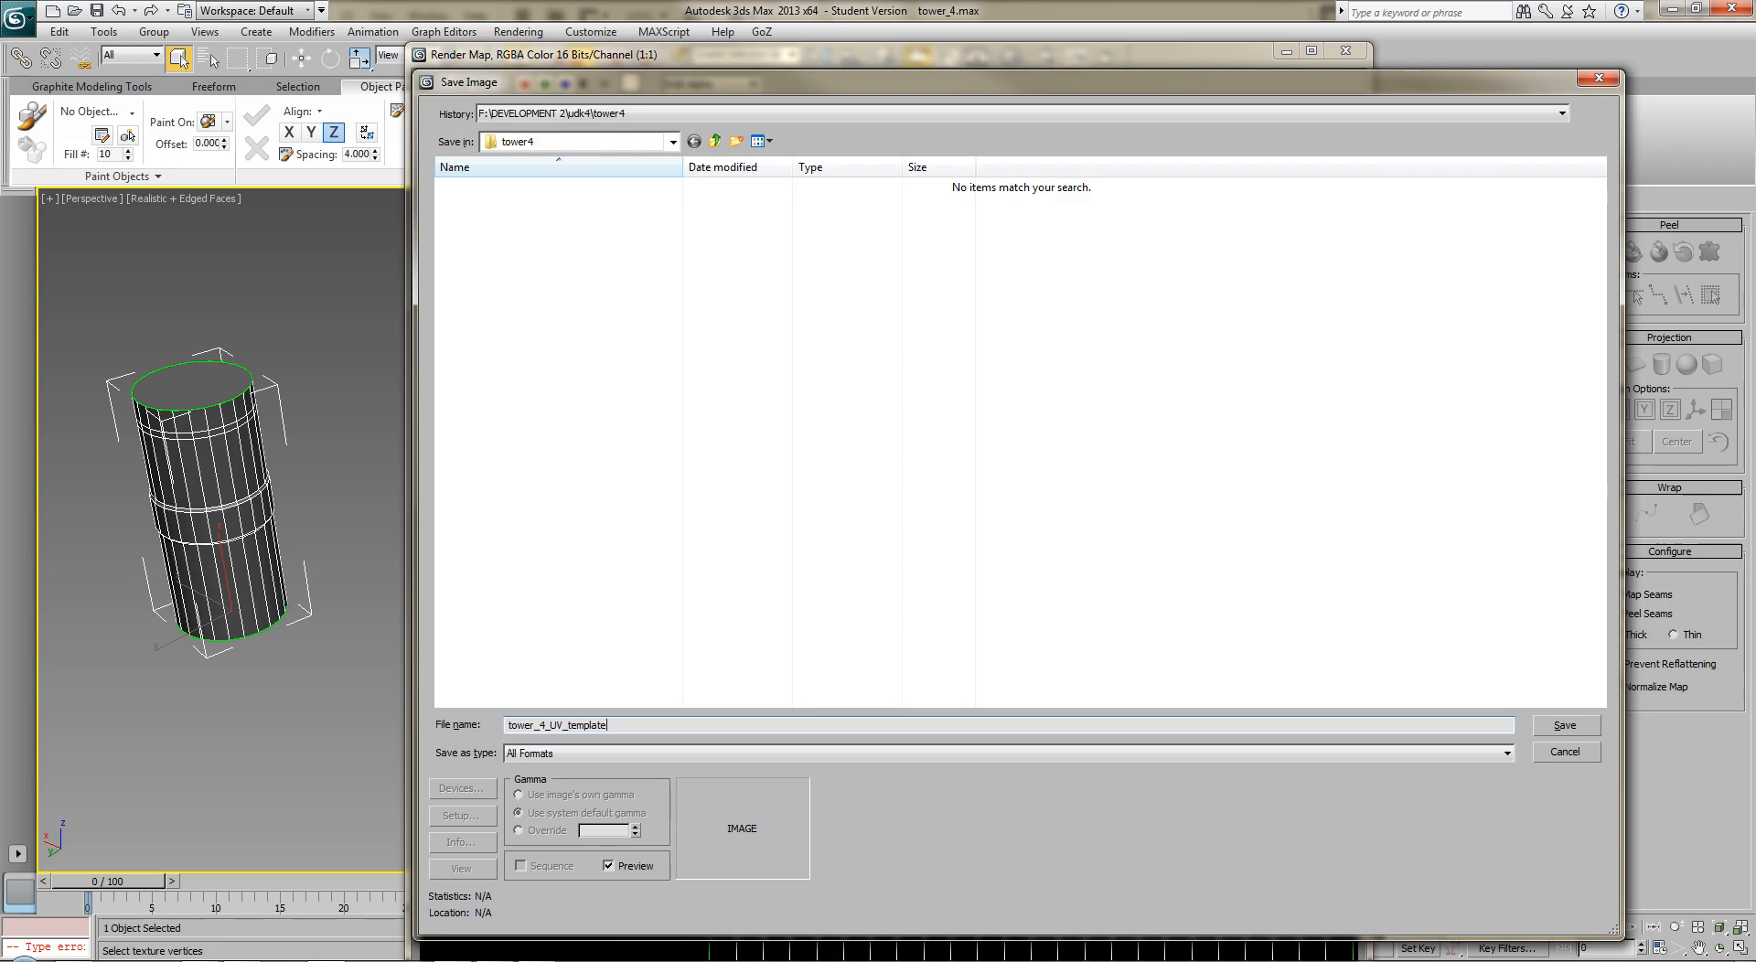
pyautogui.press('Tab')
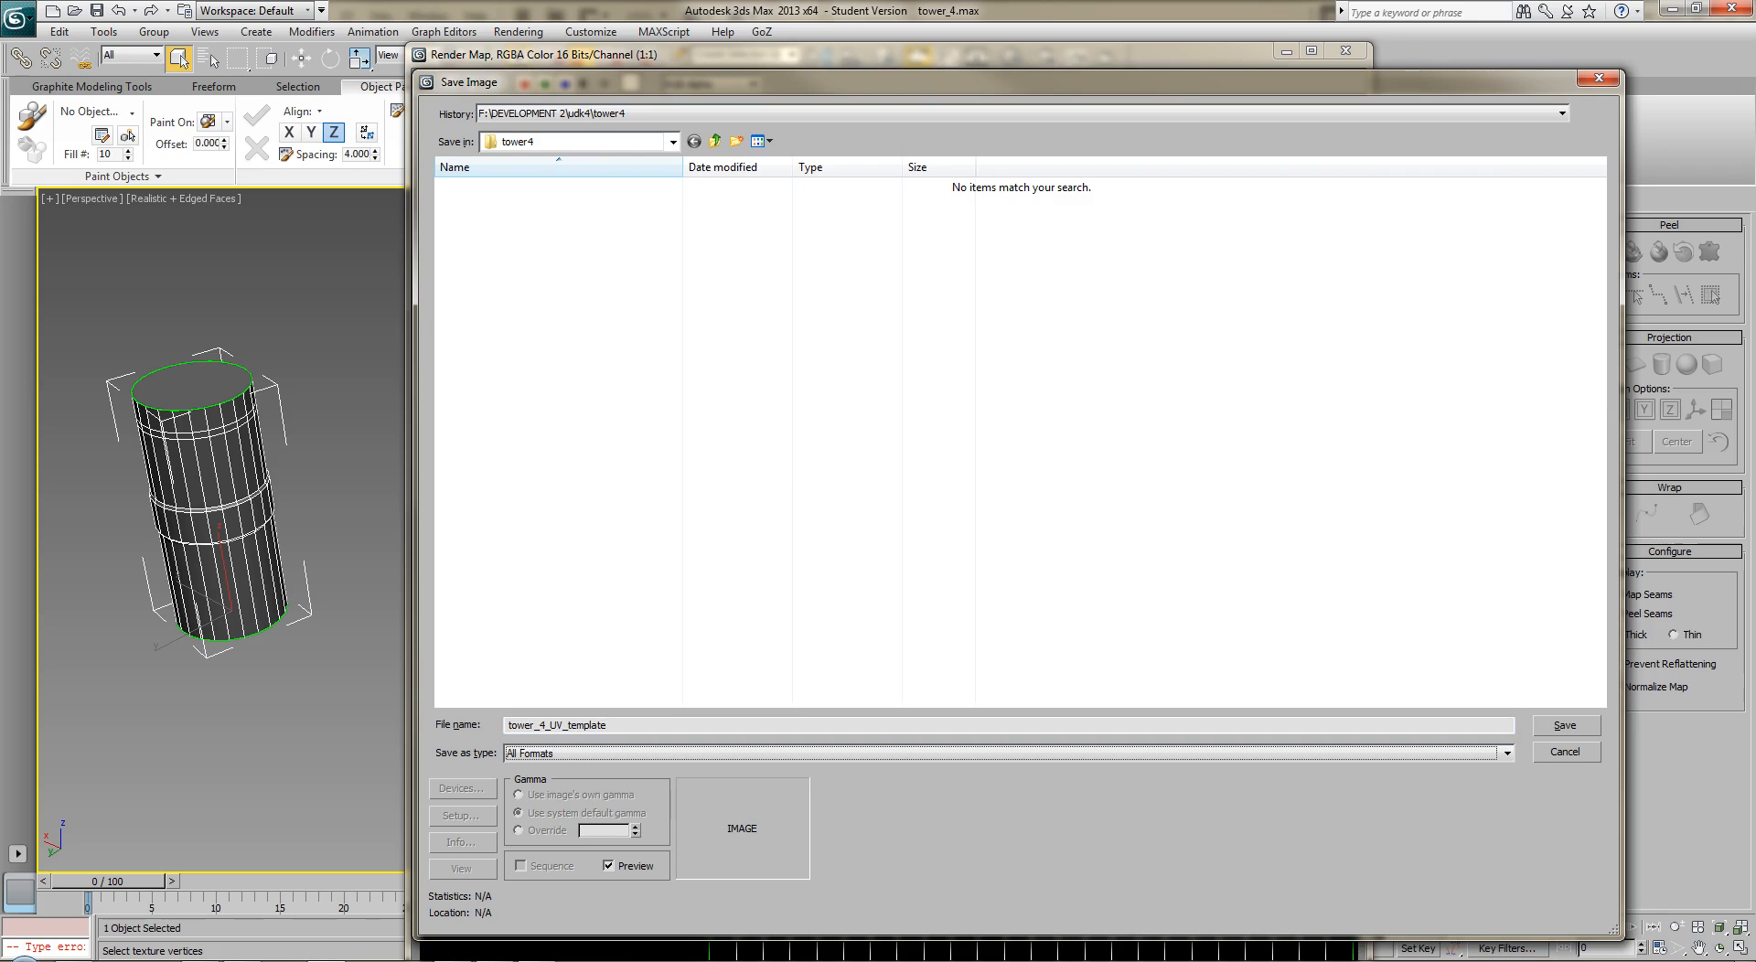
pyautogui.press('j')
pyautogui.press('Return')
pyautogui.press('Return')
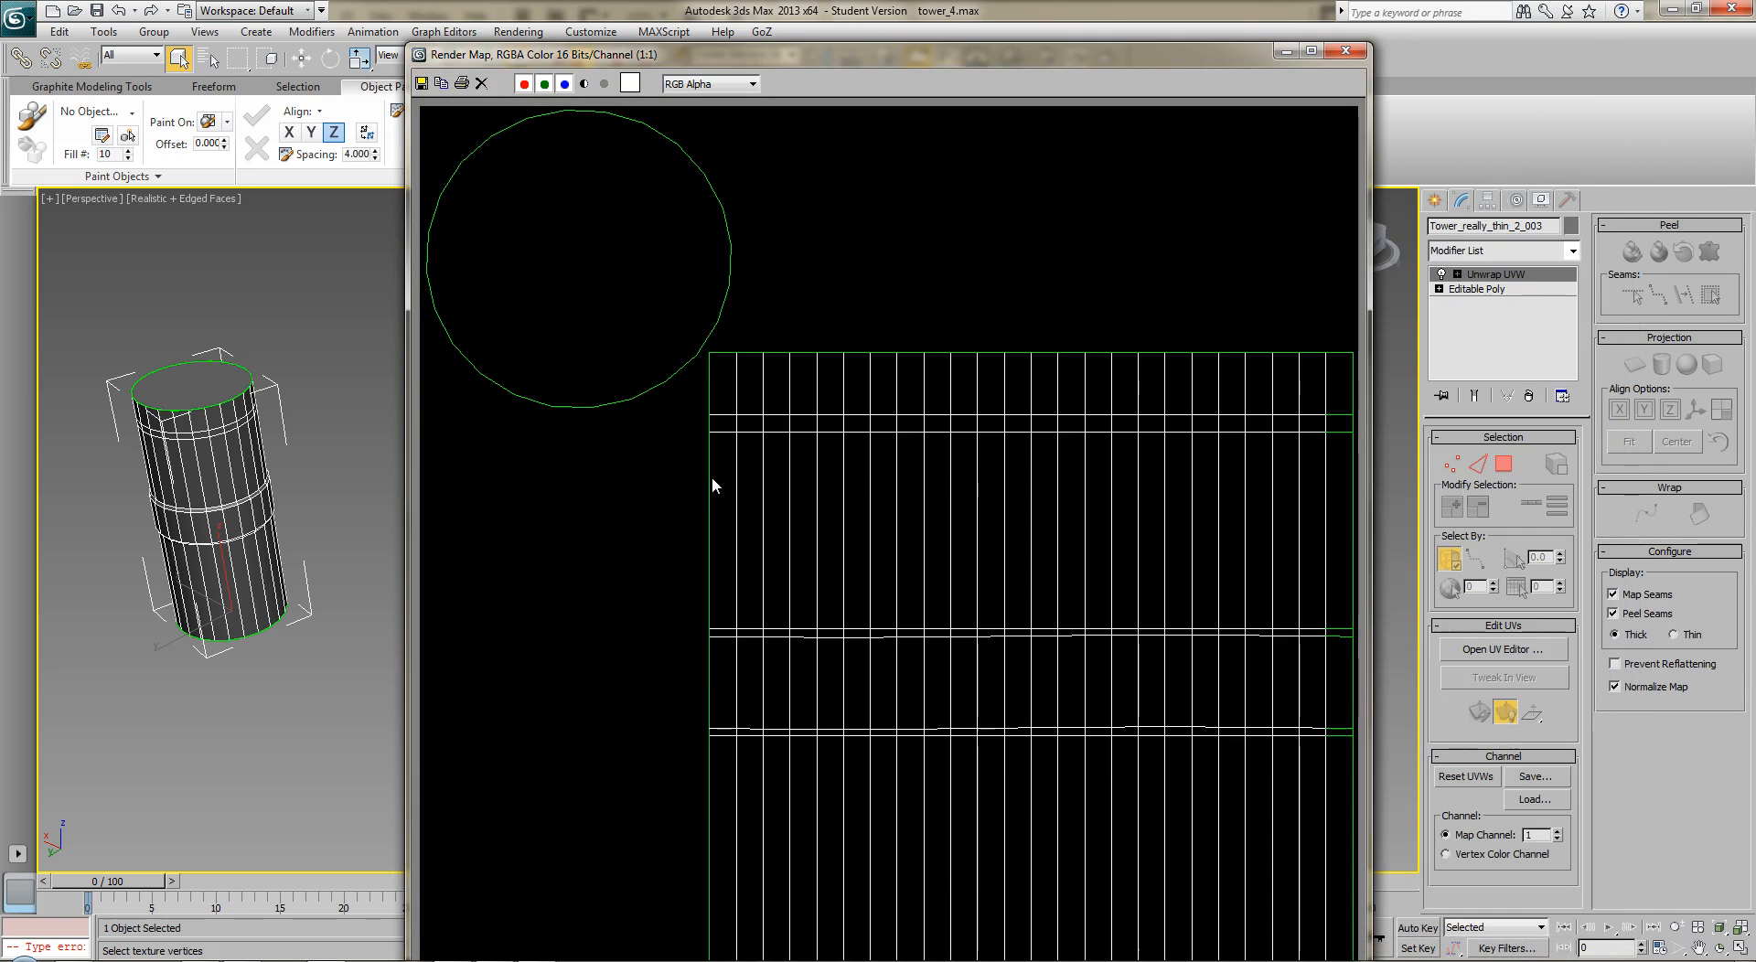
# Close the rendered map and the UV editor, returning to the tower in the viewport.
pyautogui.click(1363, 53)
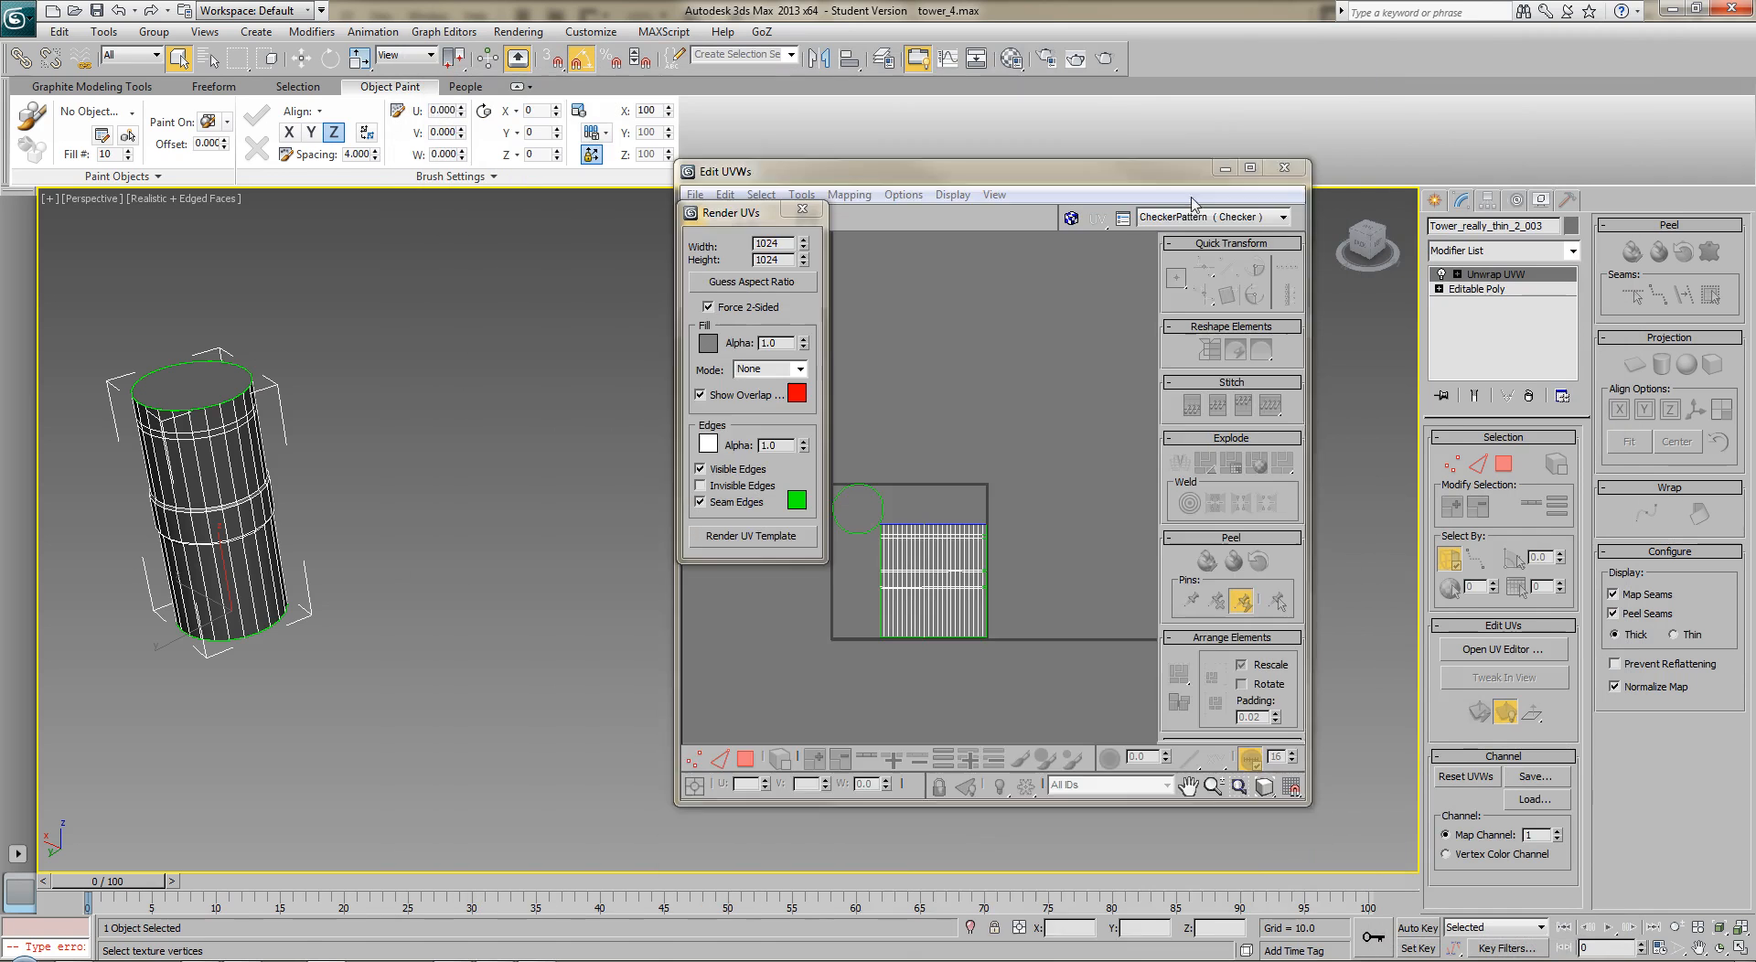
pyautogui.click(1291, 196)
pyautogui.moveTo(895, 417); pyautogui.dragTo(1114, 441, button='middle')
pyautogui.moveTo(777, 529); pyautogui.dragTo(878, 498, button='middle')
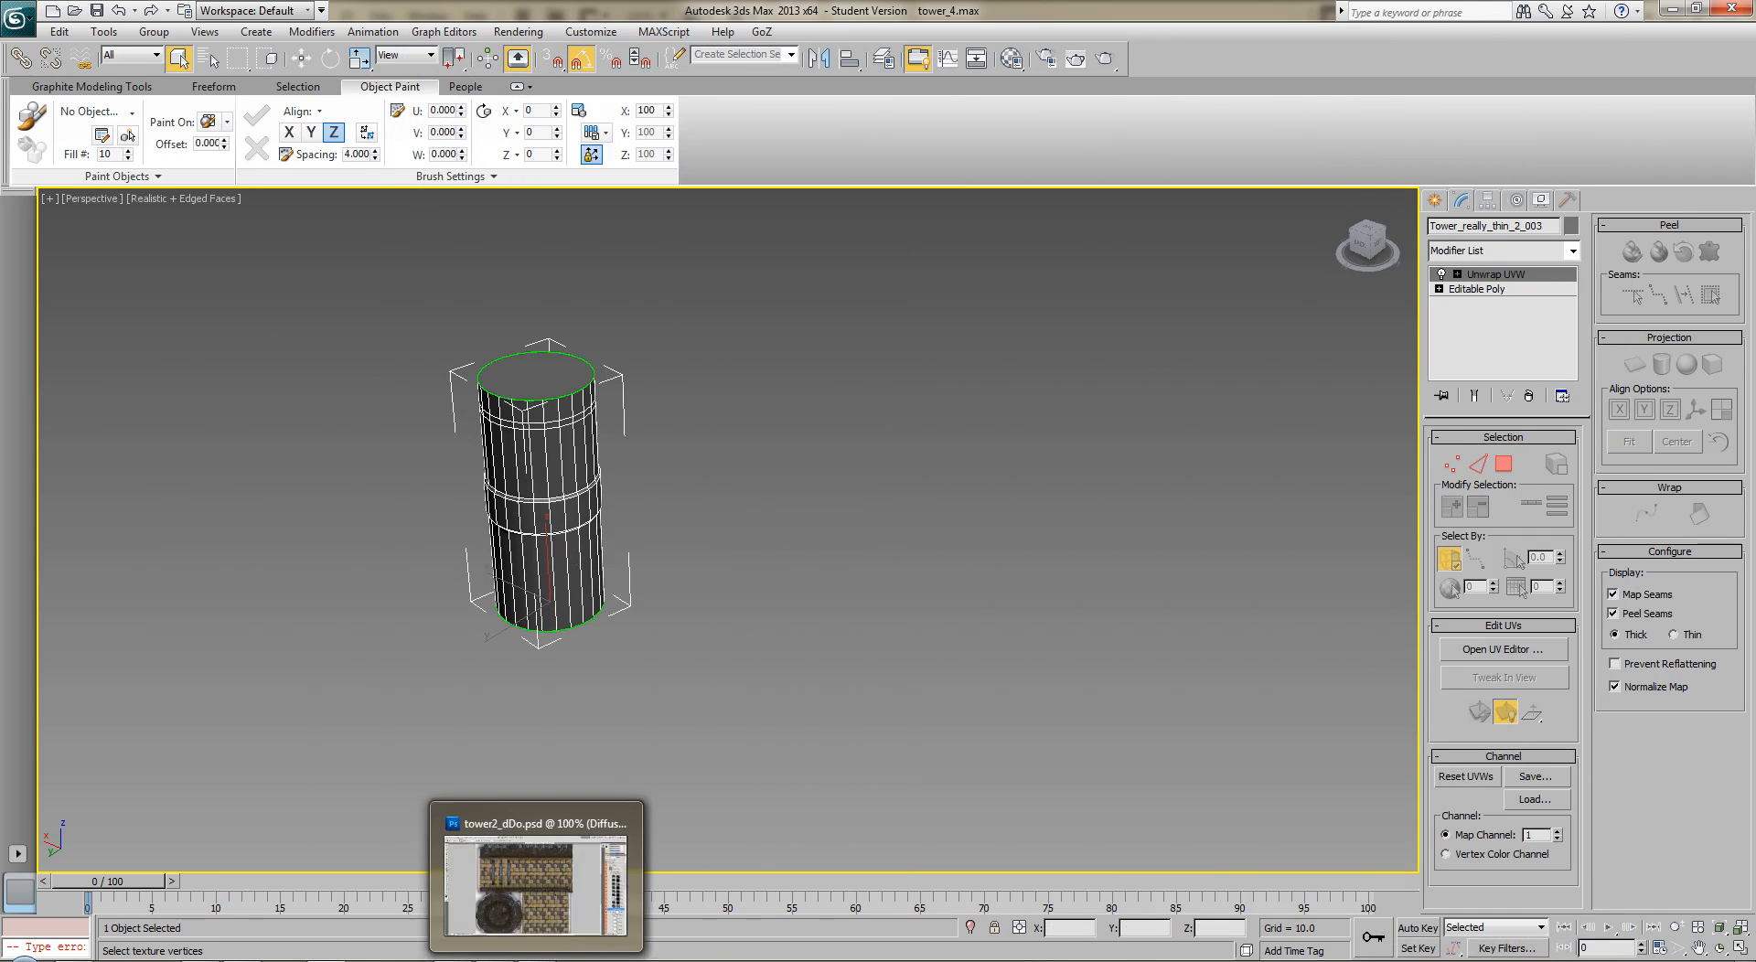
# Switch to Photoshop, dismiss the dDo panel, and close tower2_dDo.psd and tower_2_basic_texture.psd without saving changes.
pyautogui.click(540, 860)
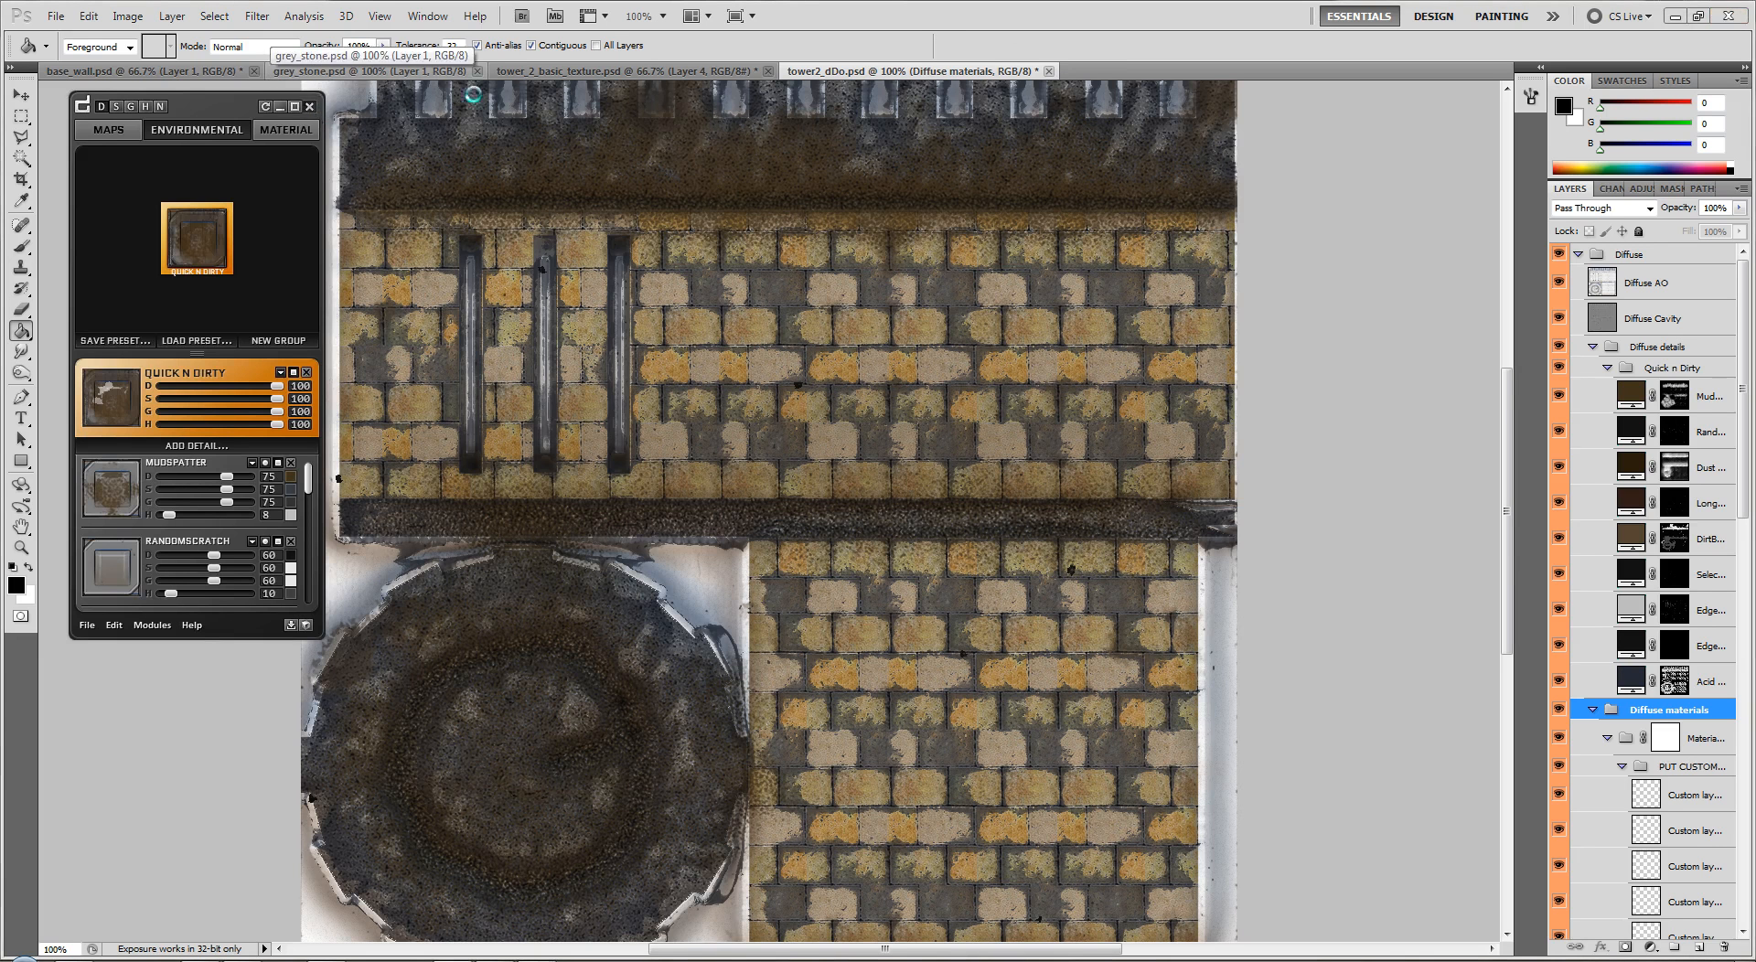
pyautogui.click(309, 106)
pyautogui.click(1049, 70)
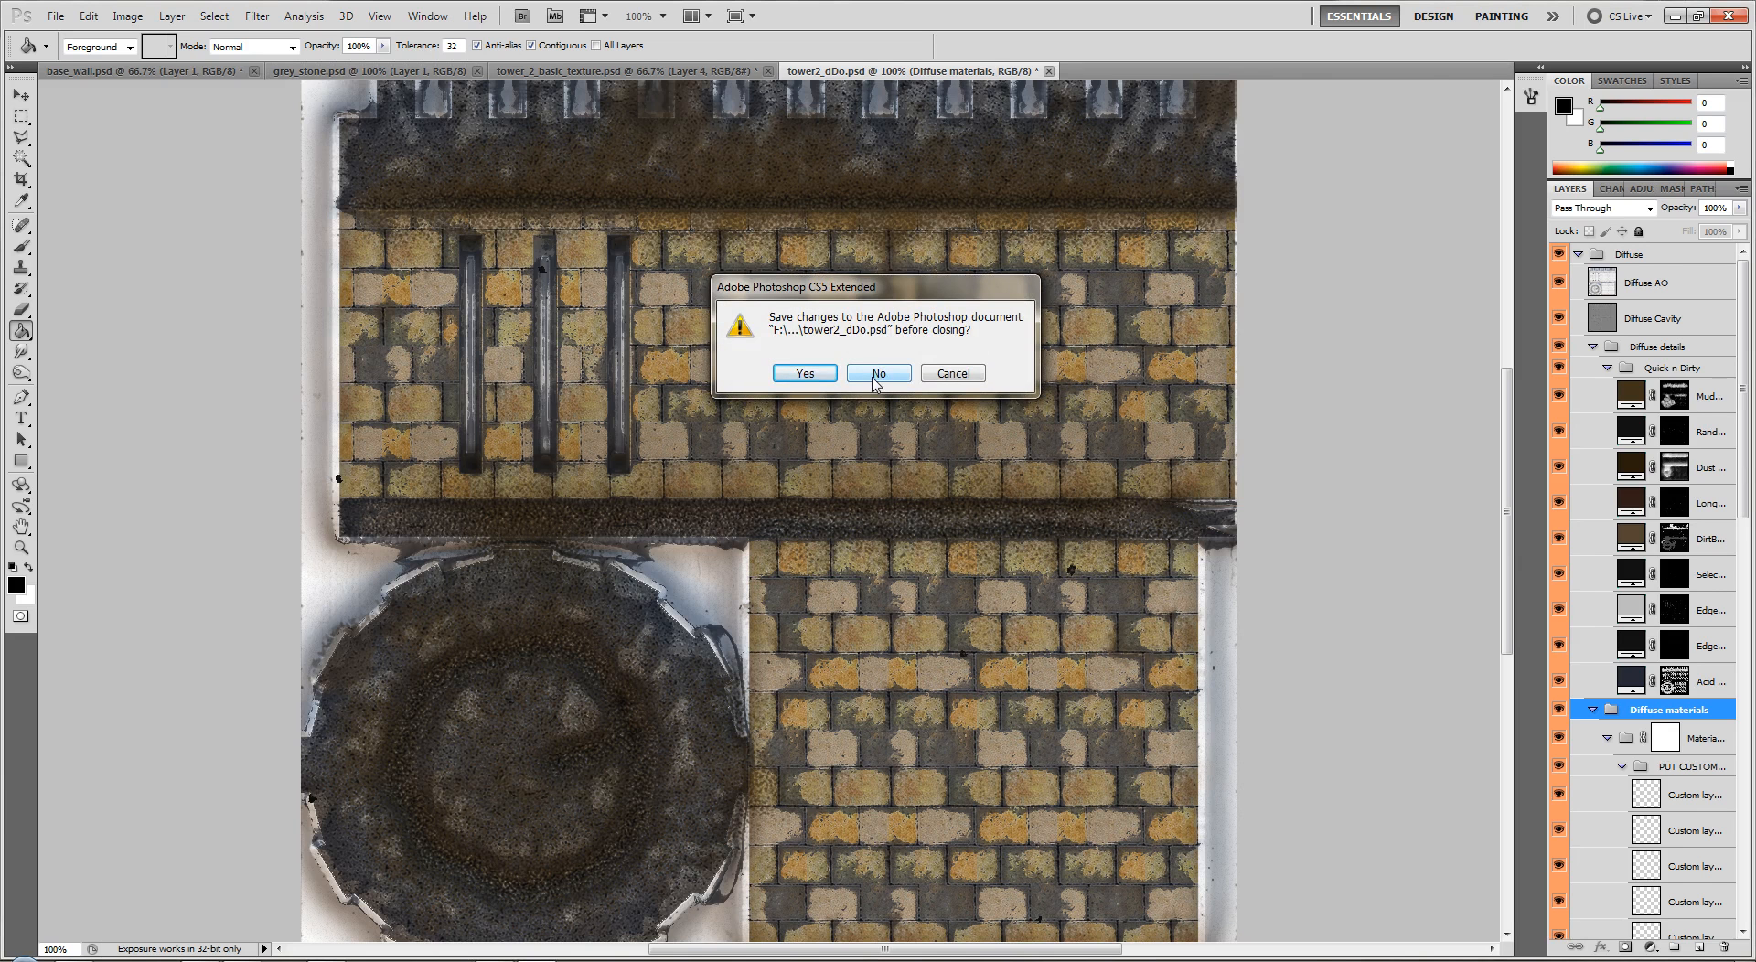
pyautogui.click(875, 375)
pyautogui.click(769, 71)
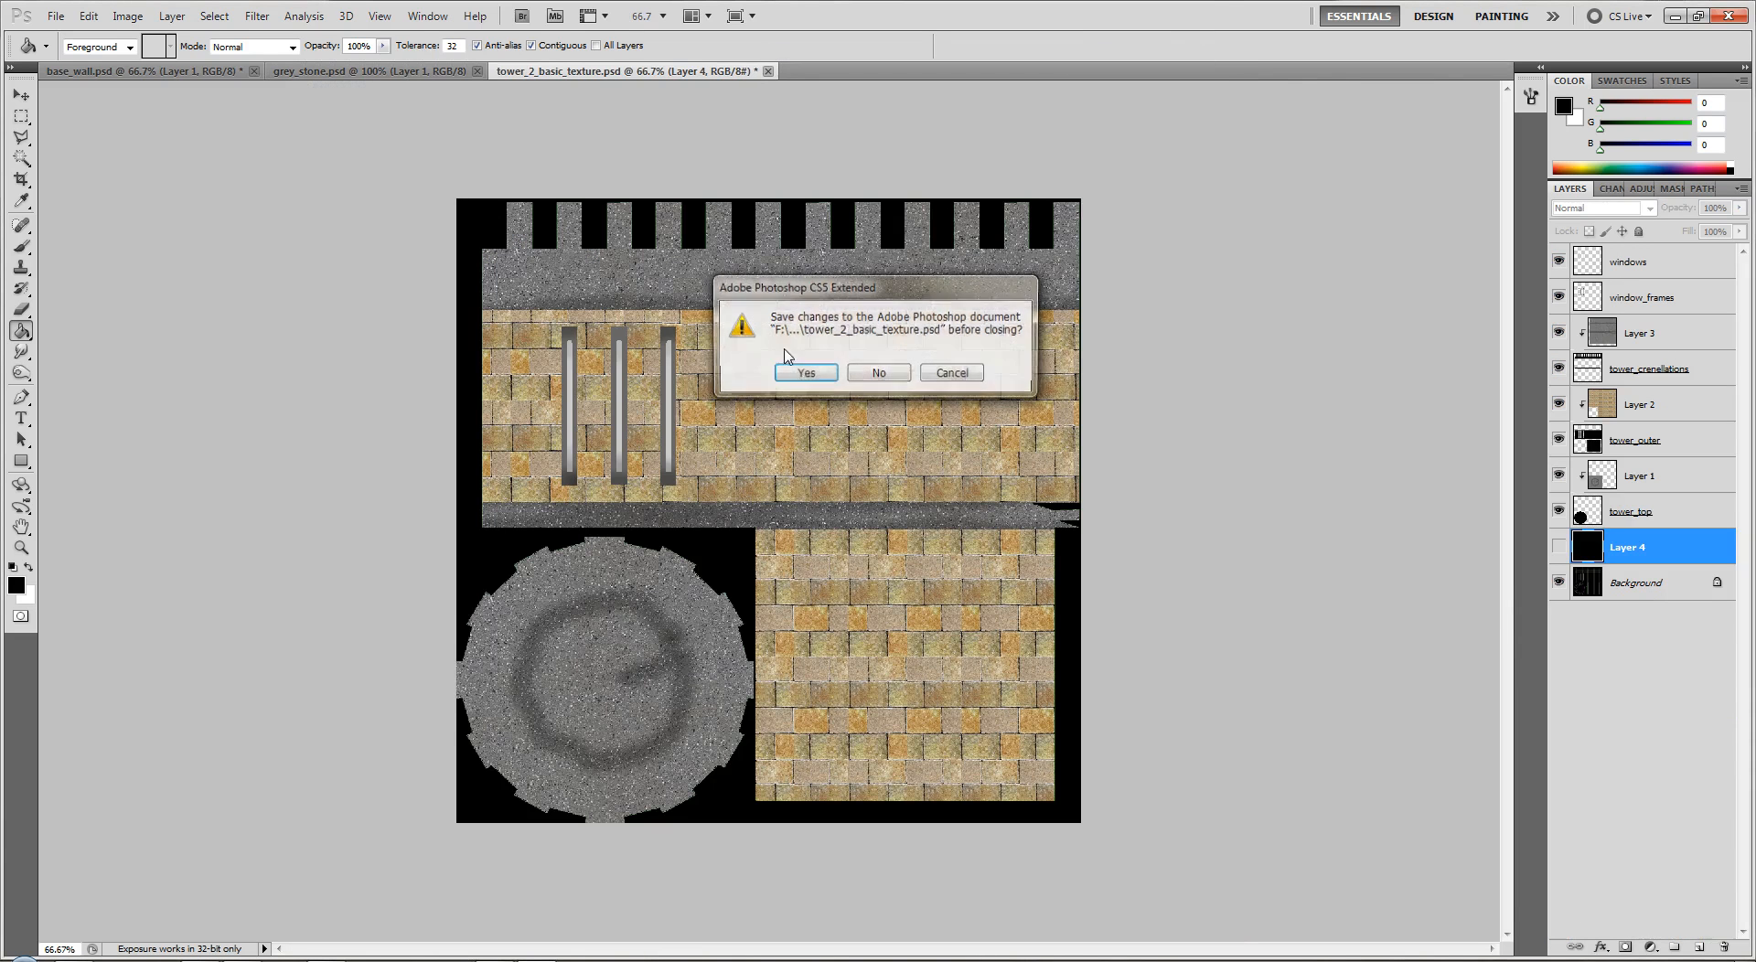
pyautogui.click(878, 377)
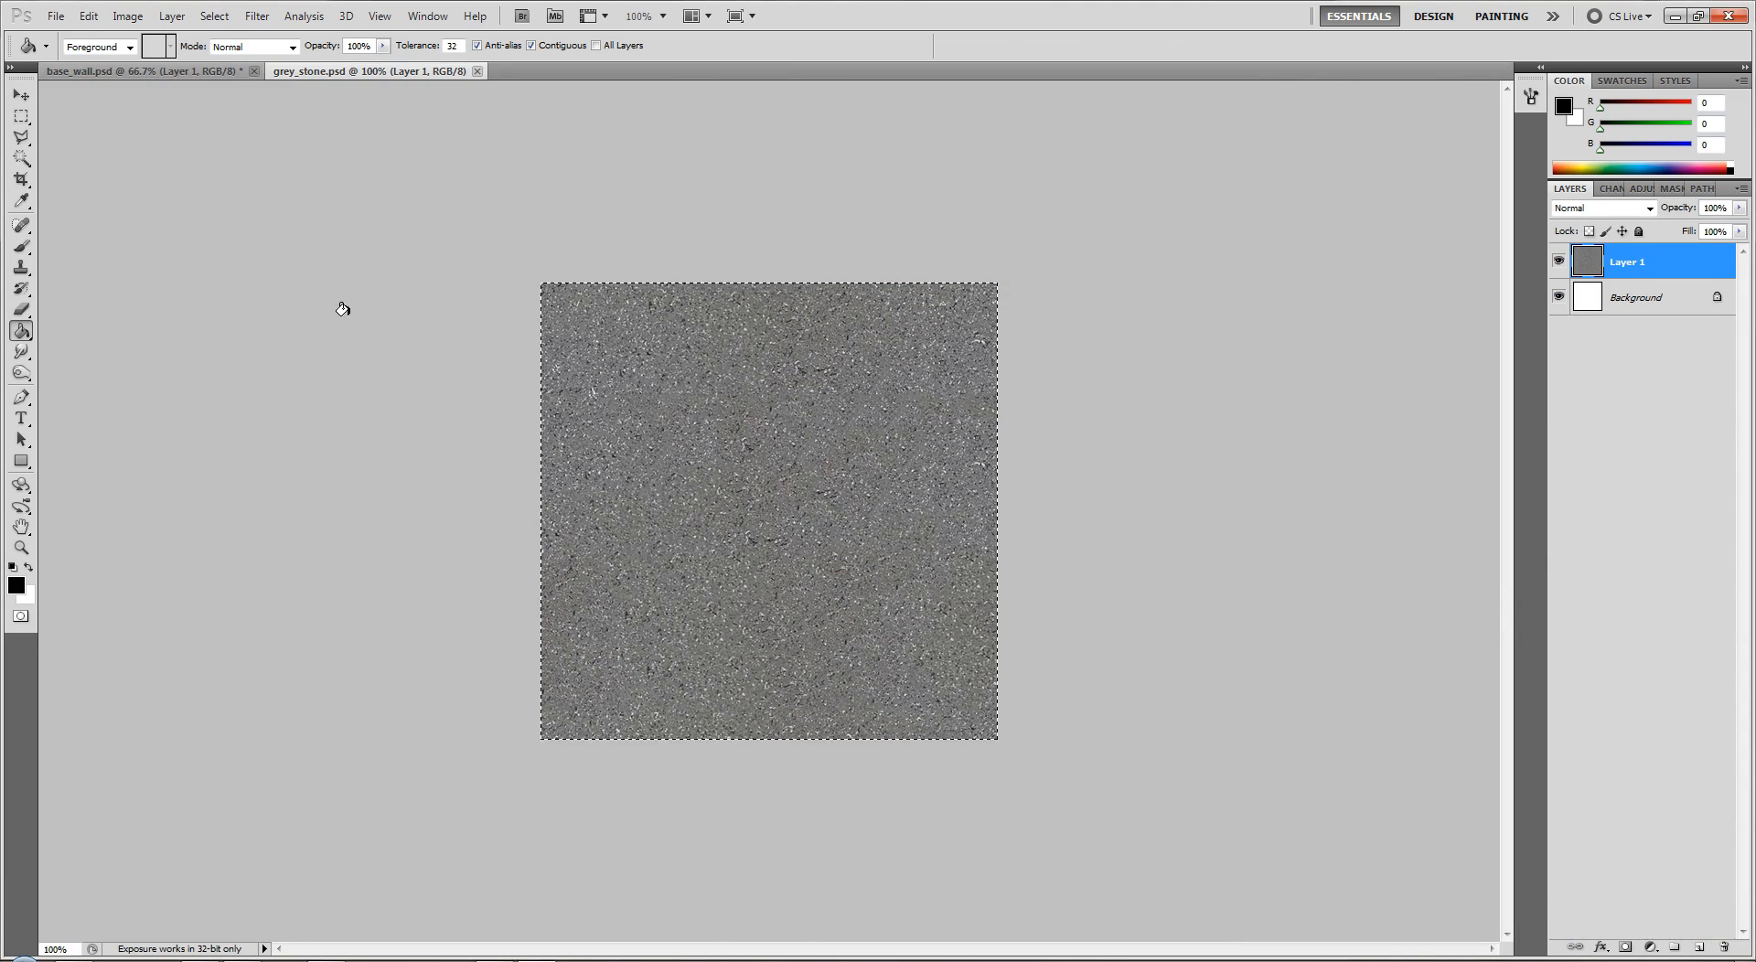
# Open tower_4_UV_template.jpg from the tower4 folder inside udk4.
pyautogui.click(56, 15)
pyautogui.click(73, 53)
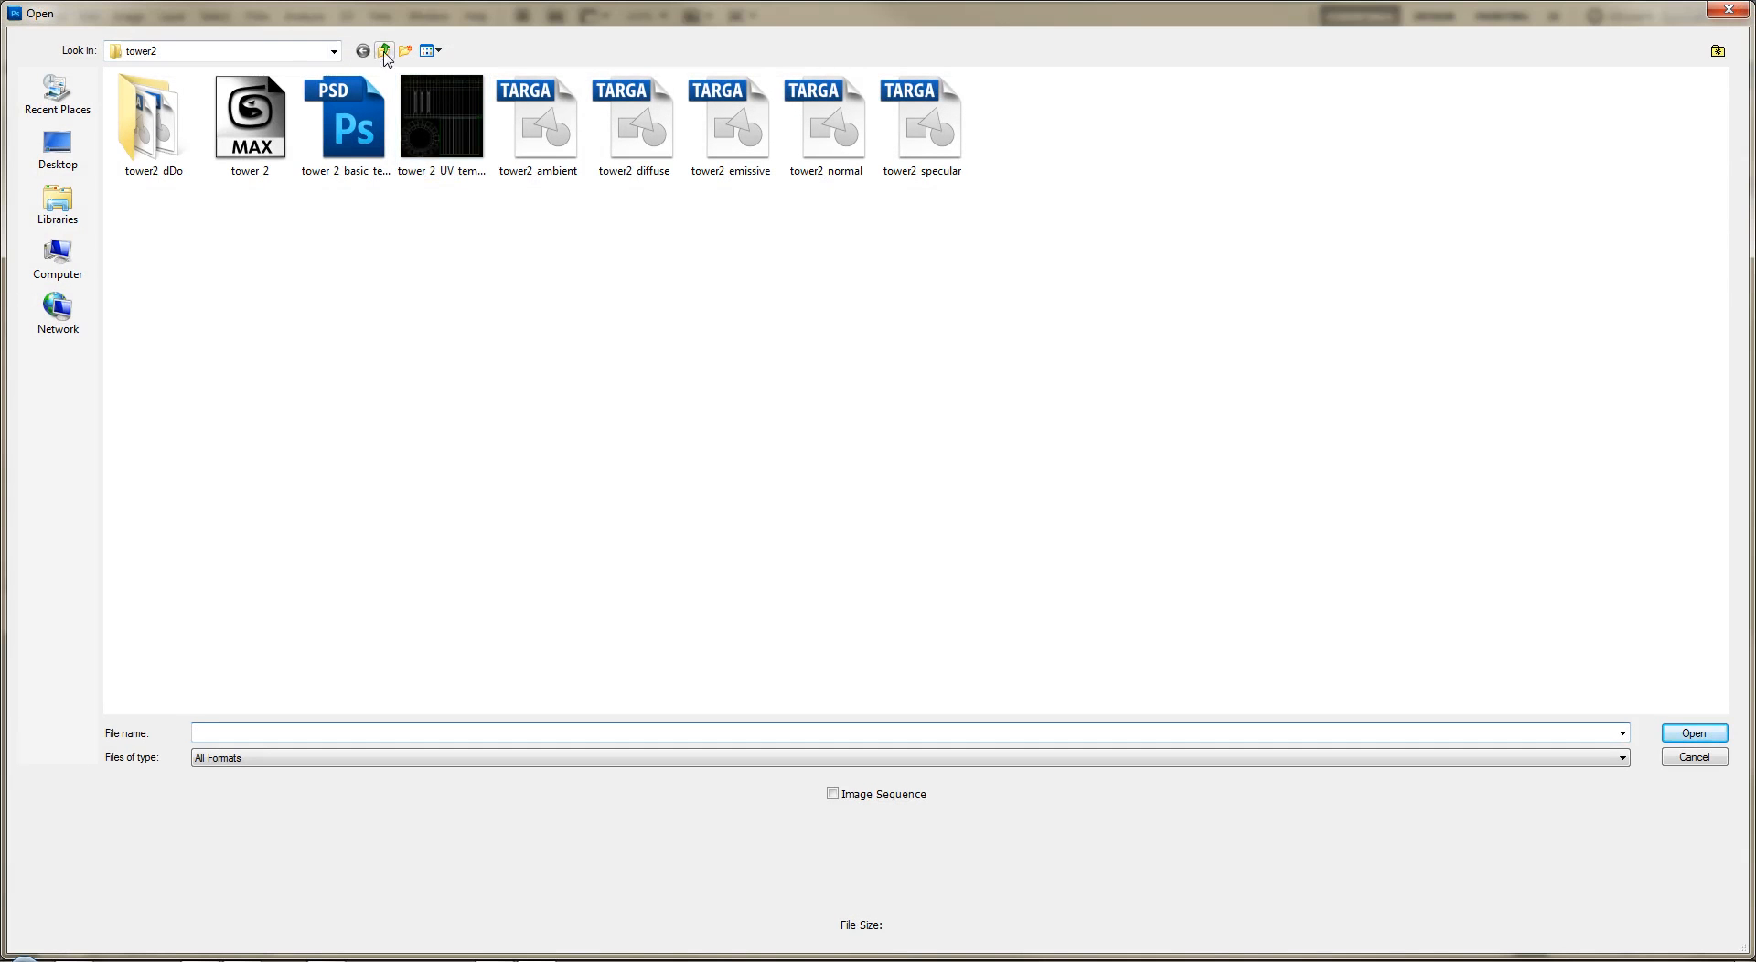
pyautogui.click(383, 50)
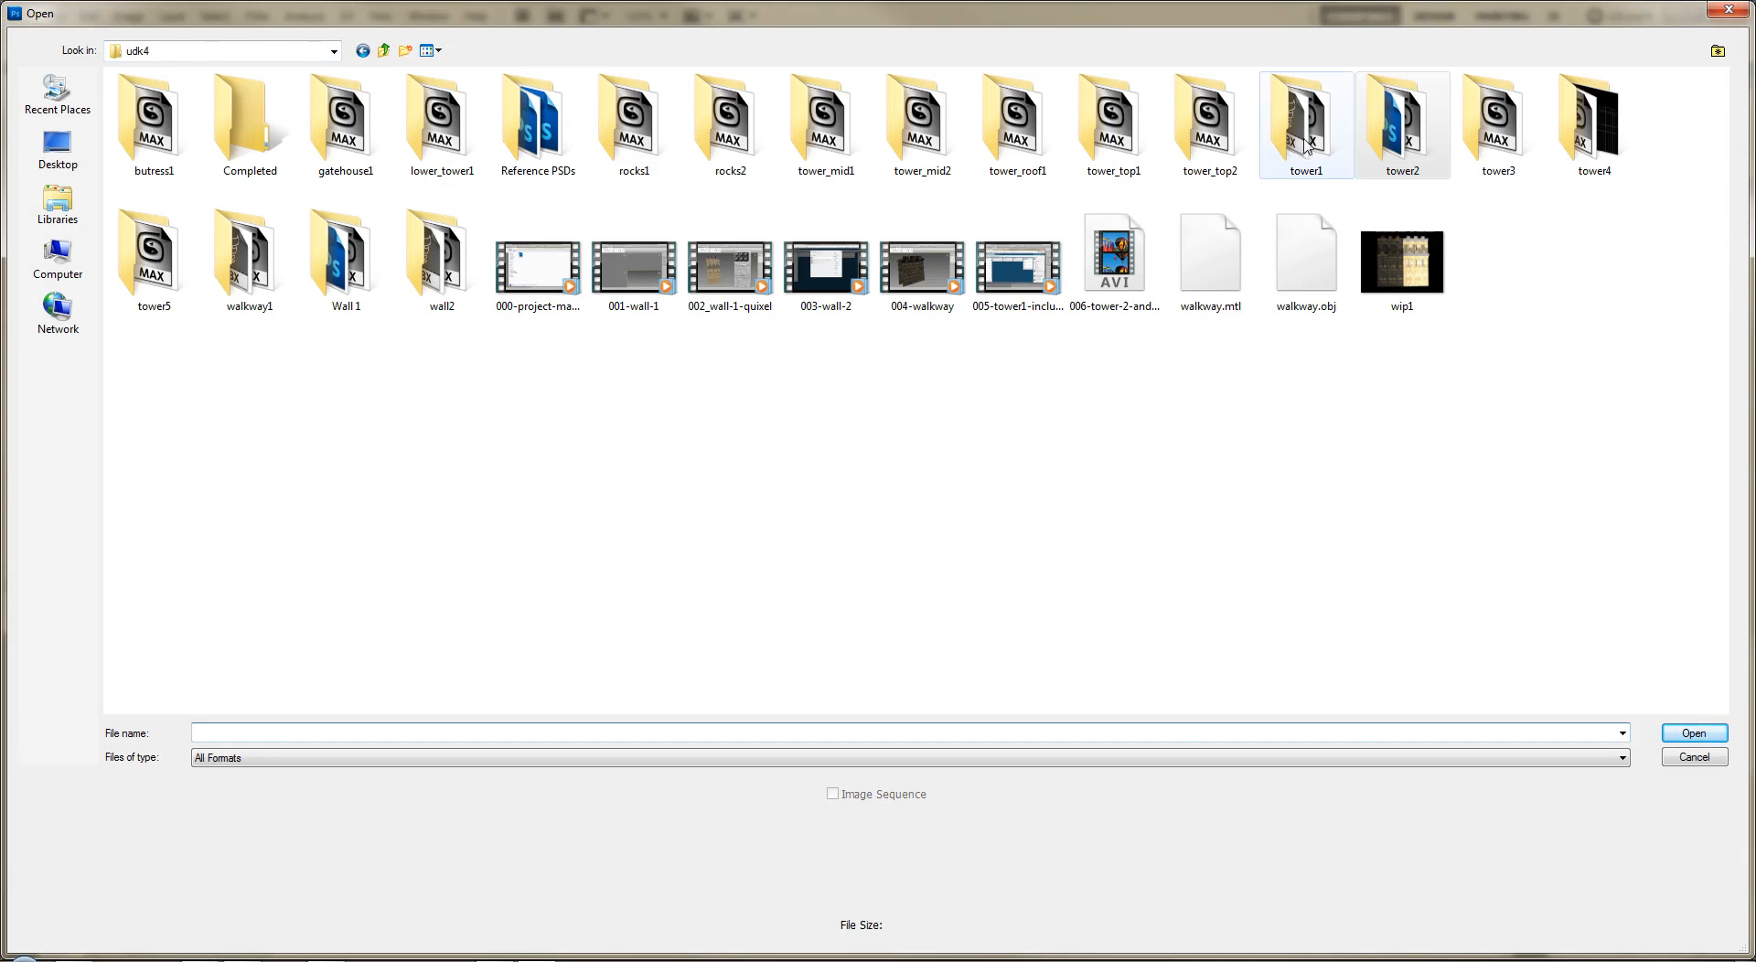
pyautogui.doubleClick(1563, 130)
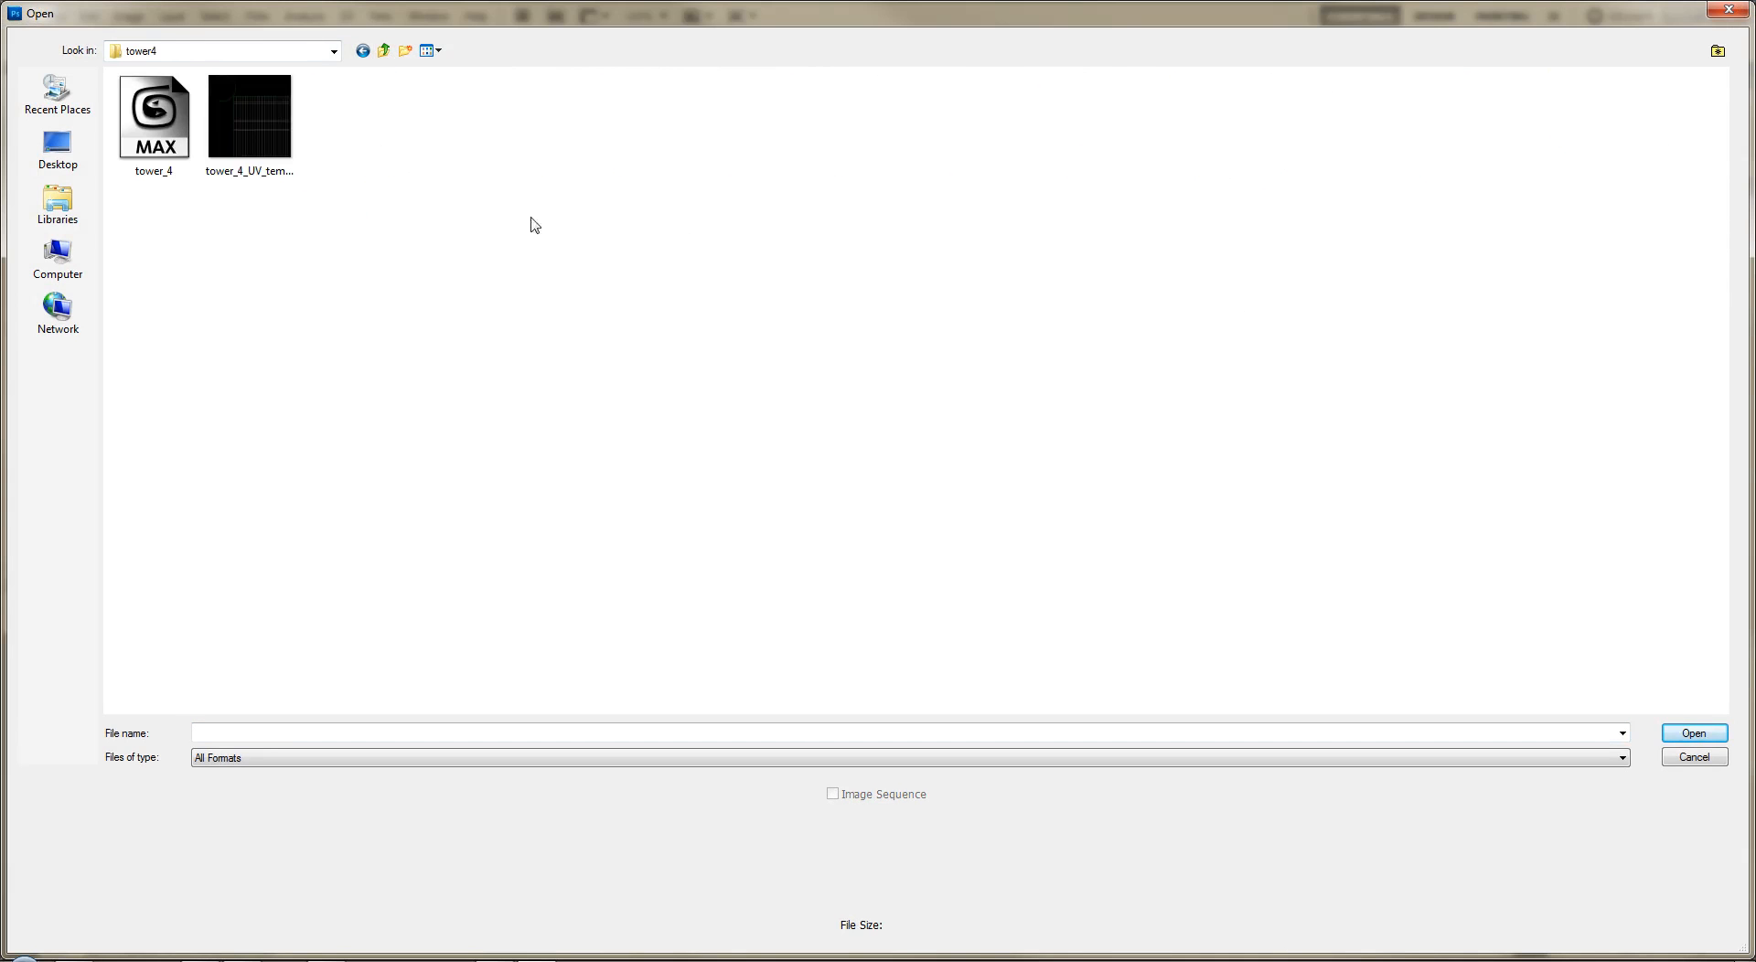
pyautogui.doubleClick(243, 154)
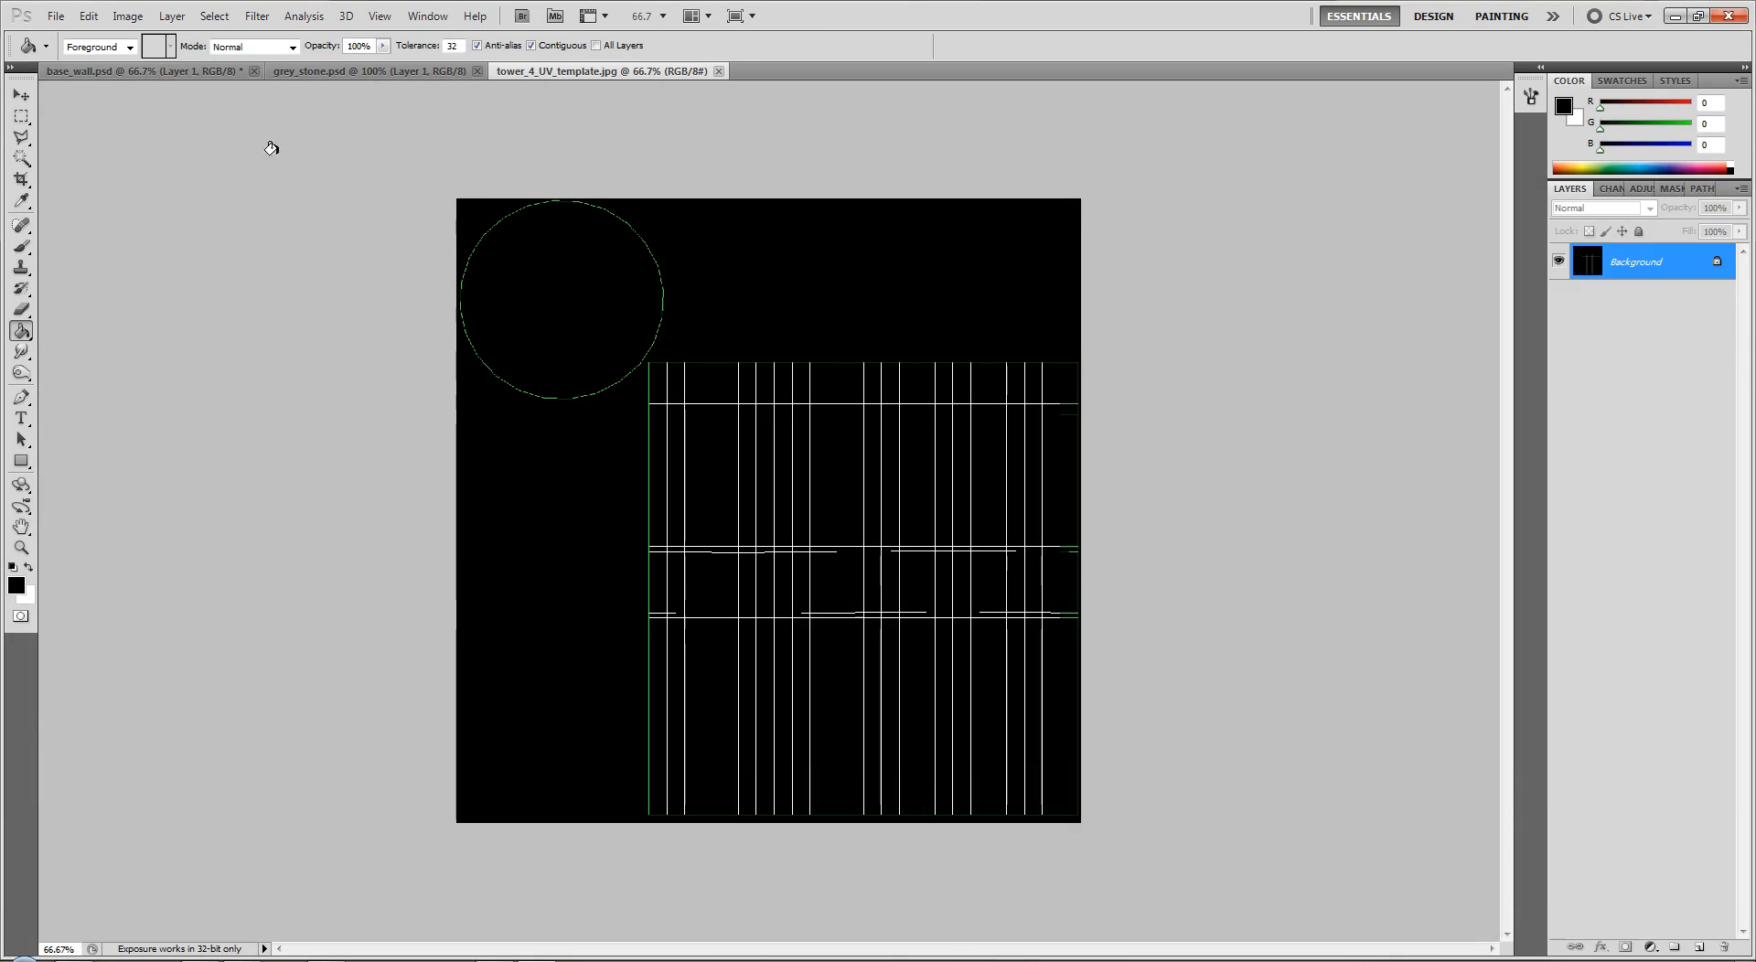
# Select the circular and rectangular UV shells with the Magic Wand, add a new layer and hide the Background layer.
pyautogui.click(21, 158)
pyautogui.click(784, 284)
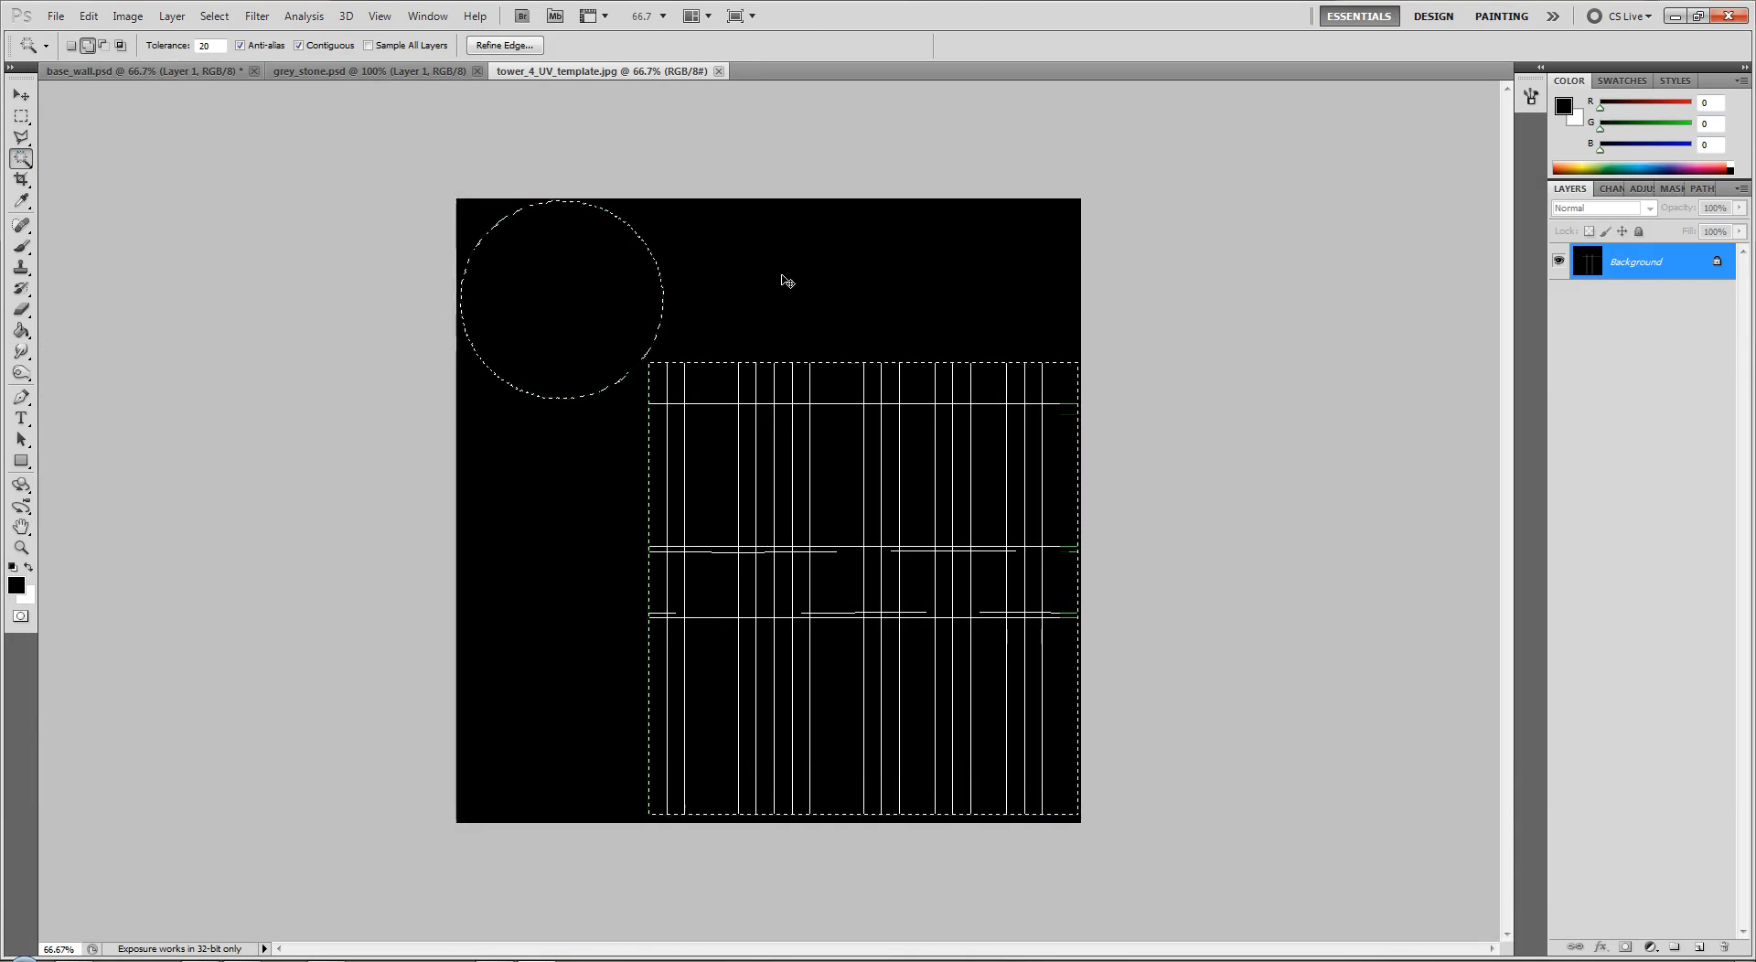
pyautogui.click(178, 17)
pyautogui.moveTo(203, 157)
pyautogui.moveTo(220, 36)
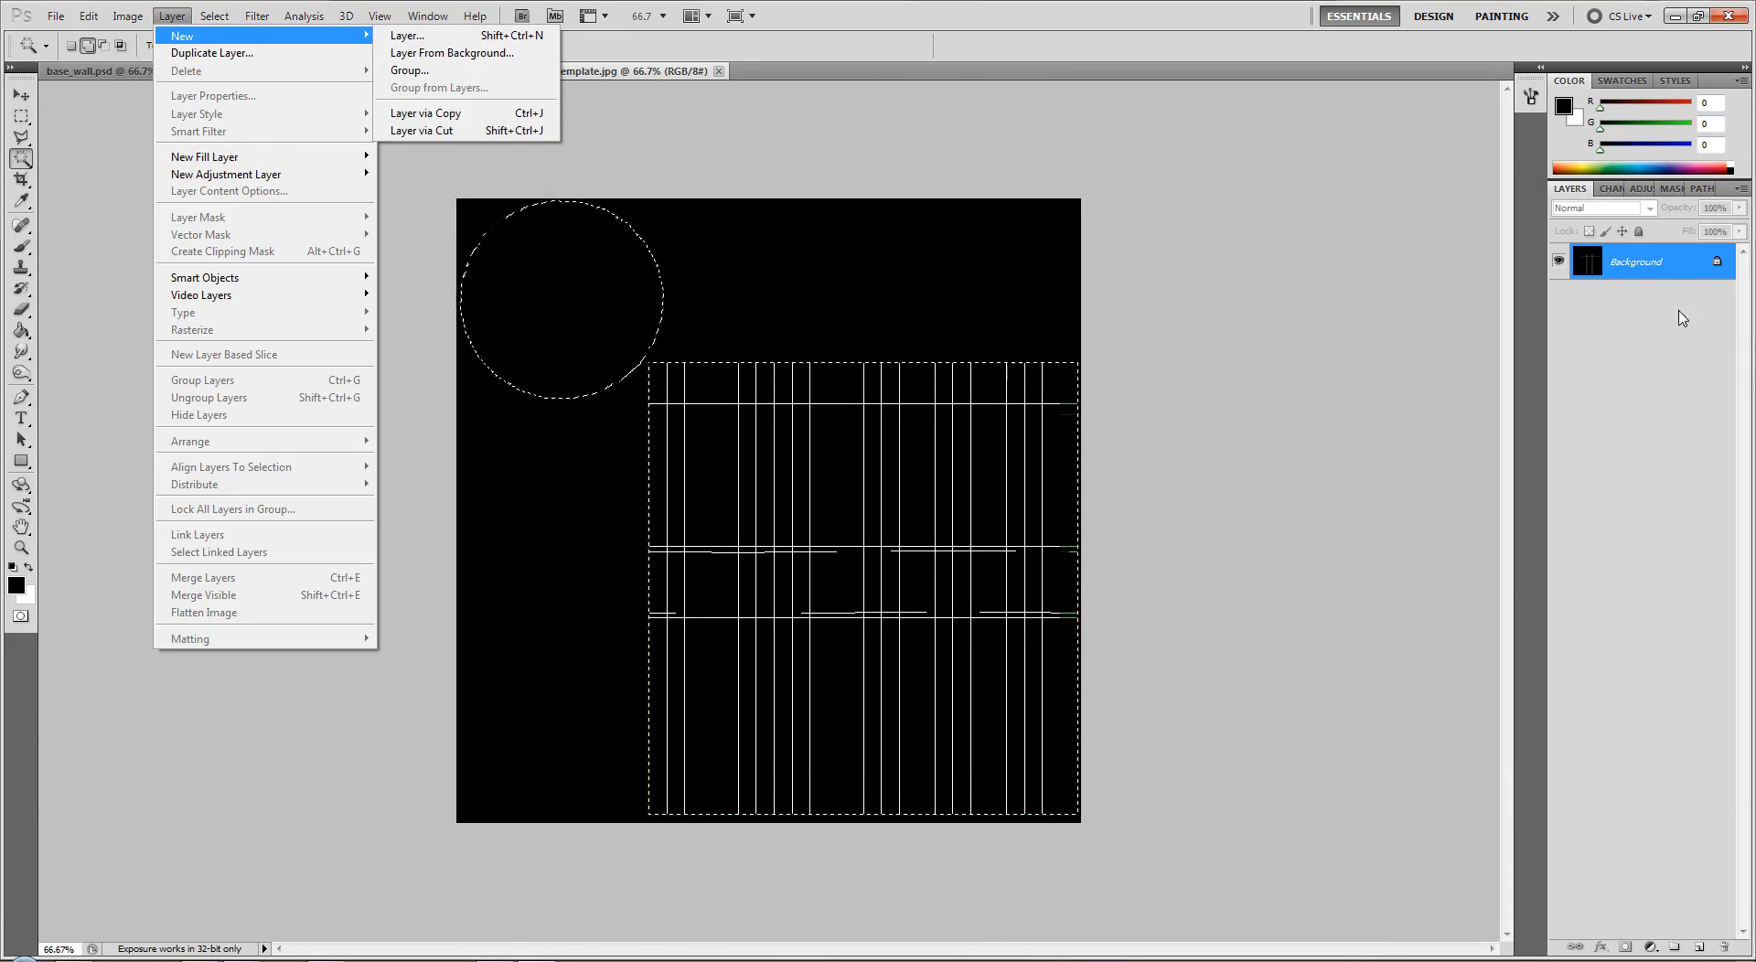
pyautogui.click(1676, 418)
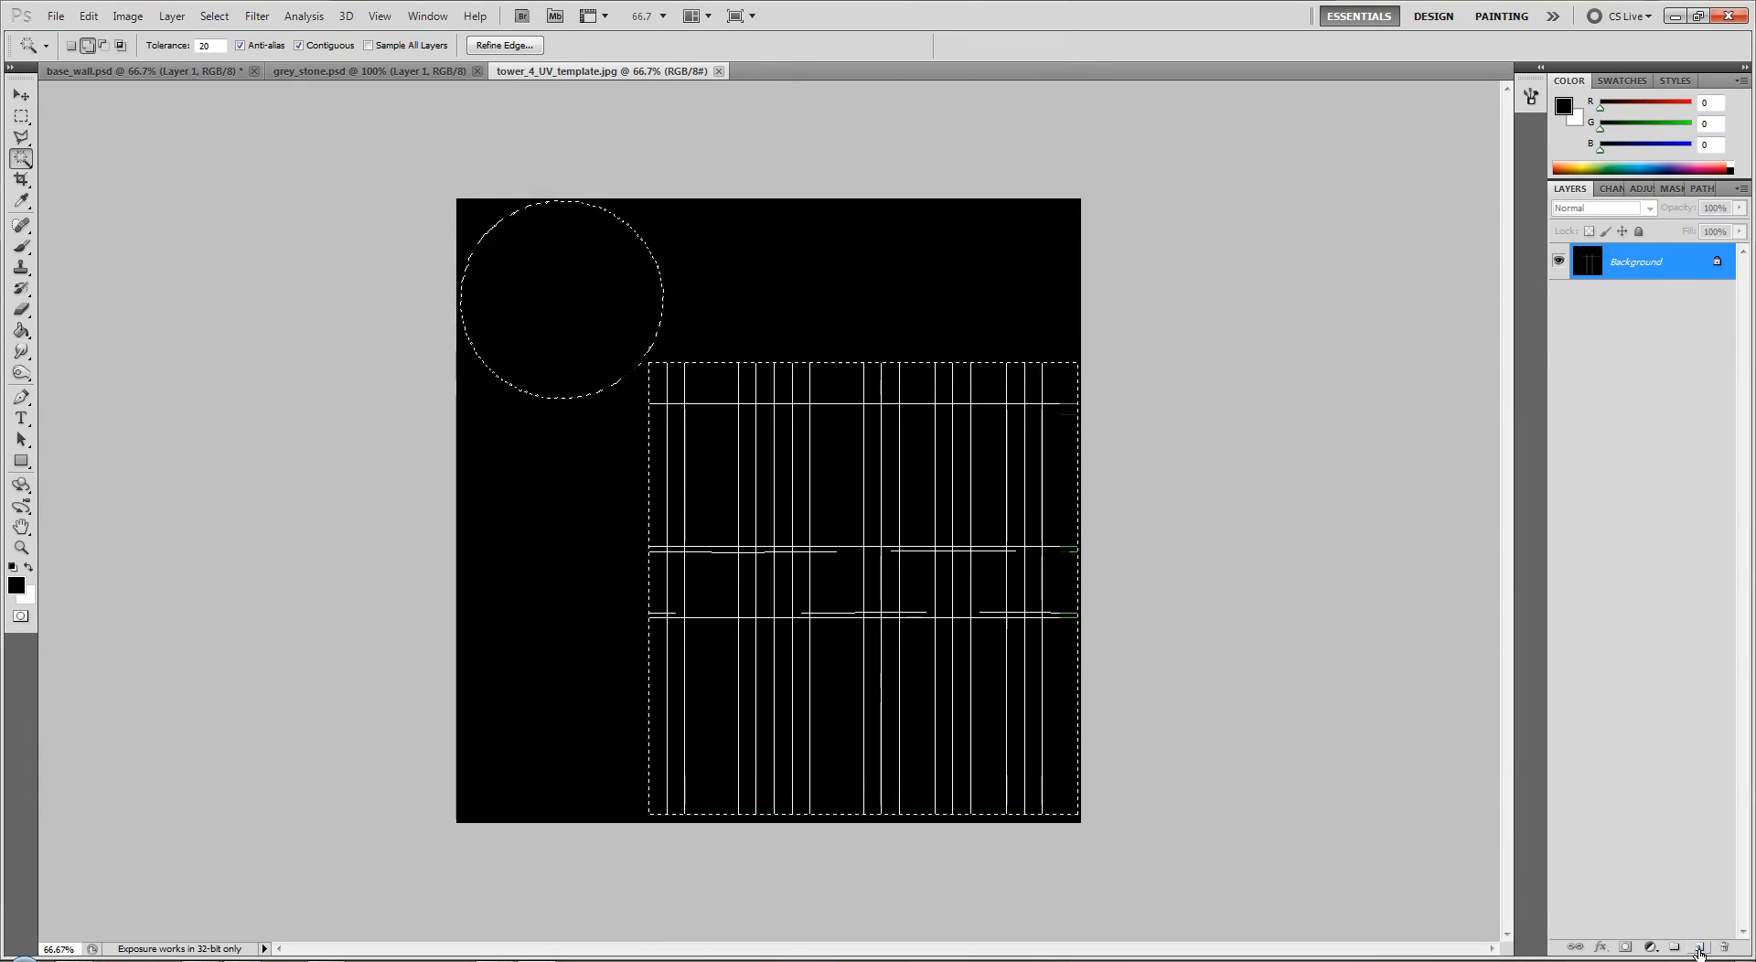
pyautogui.click(1700, 948)
pyautogui.click(1559, 297)
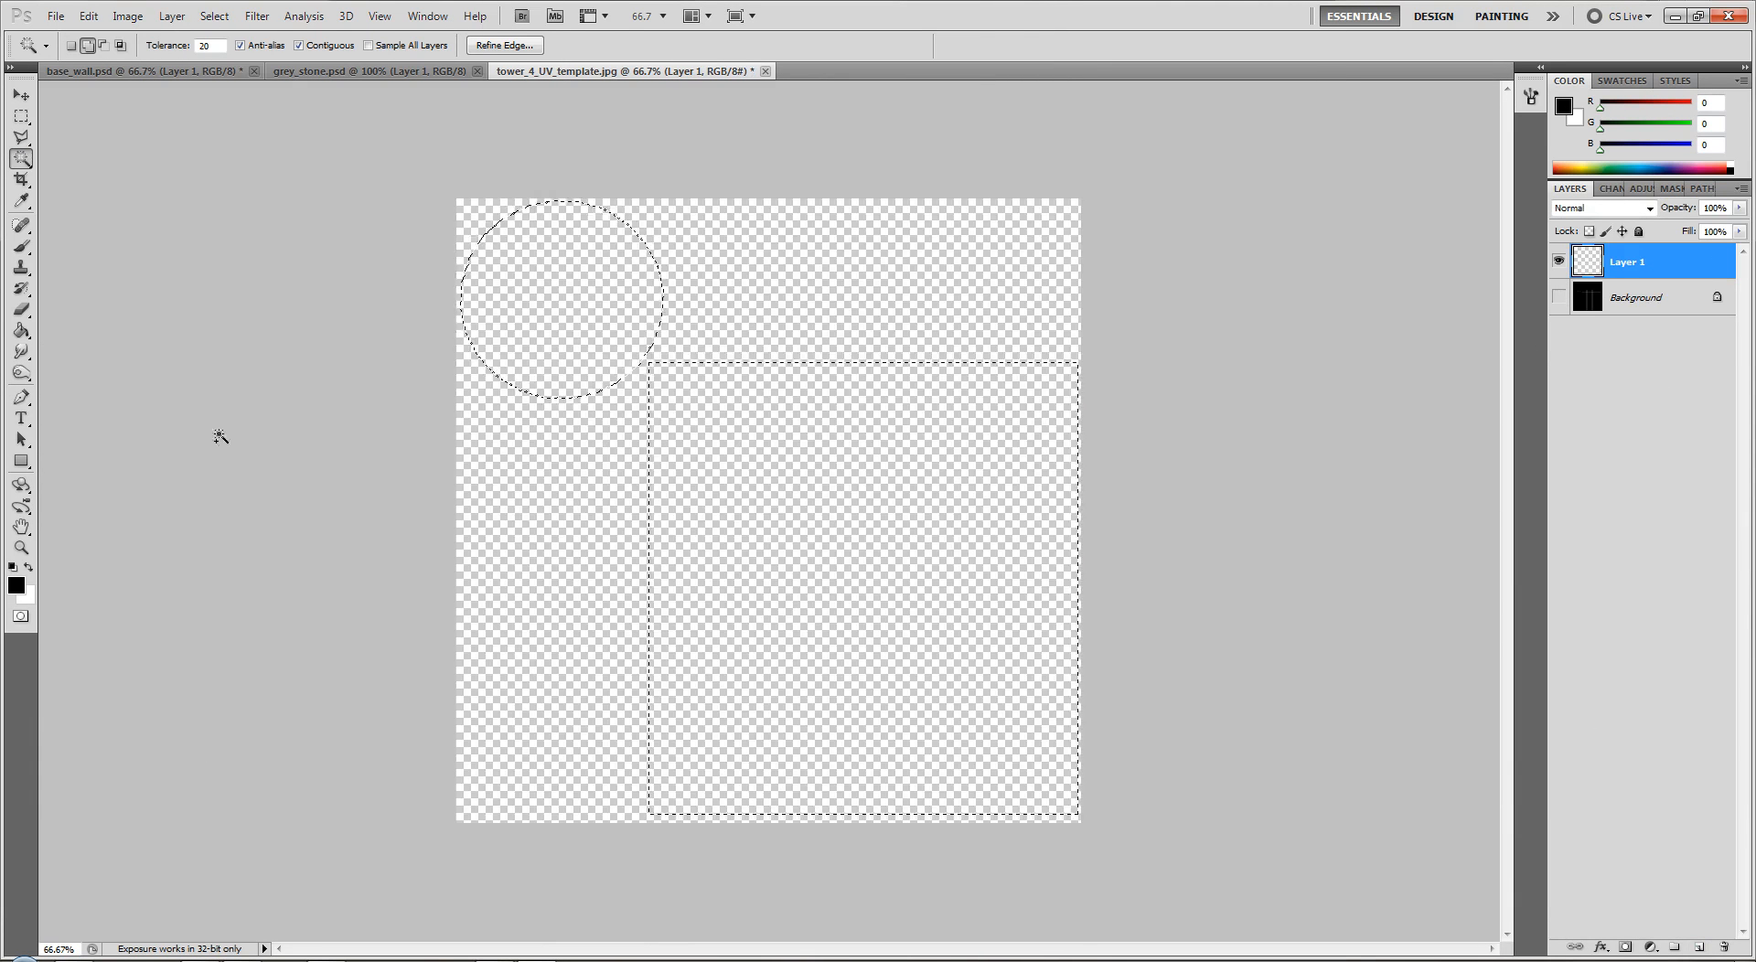
# Fill the selected circle and rectangle with black on the new layer and clear the selection.
pyautogui.click(22, 332)
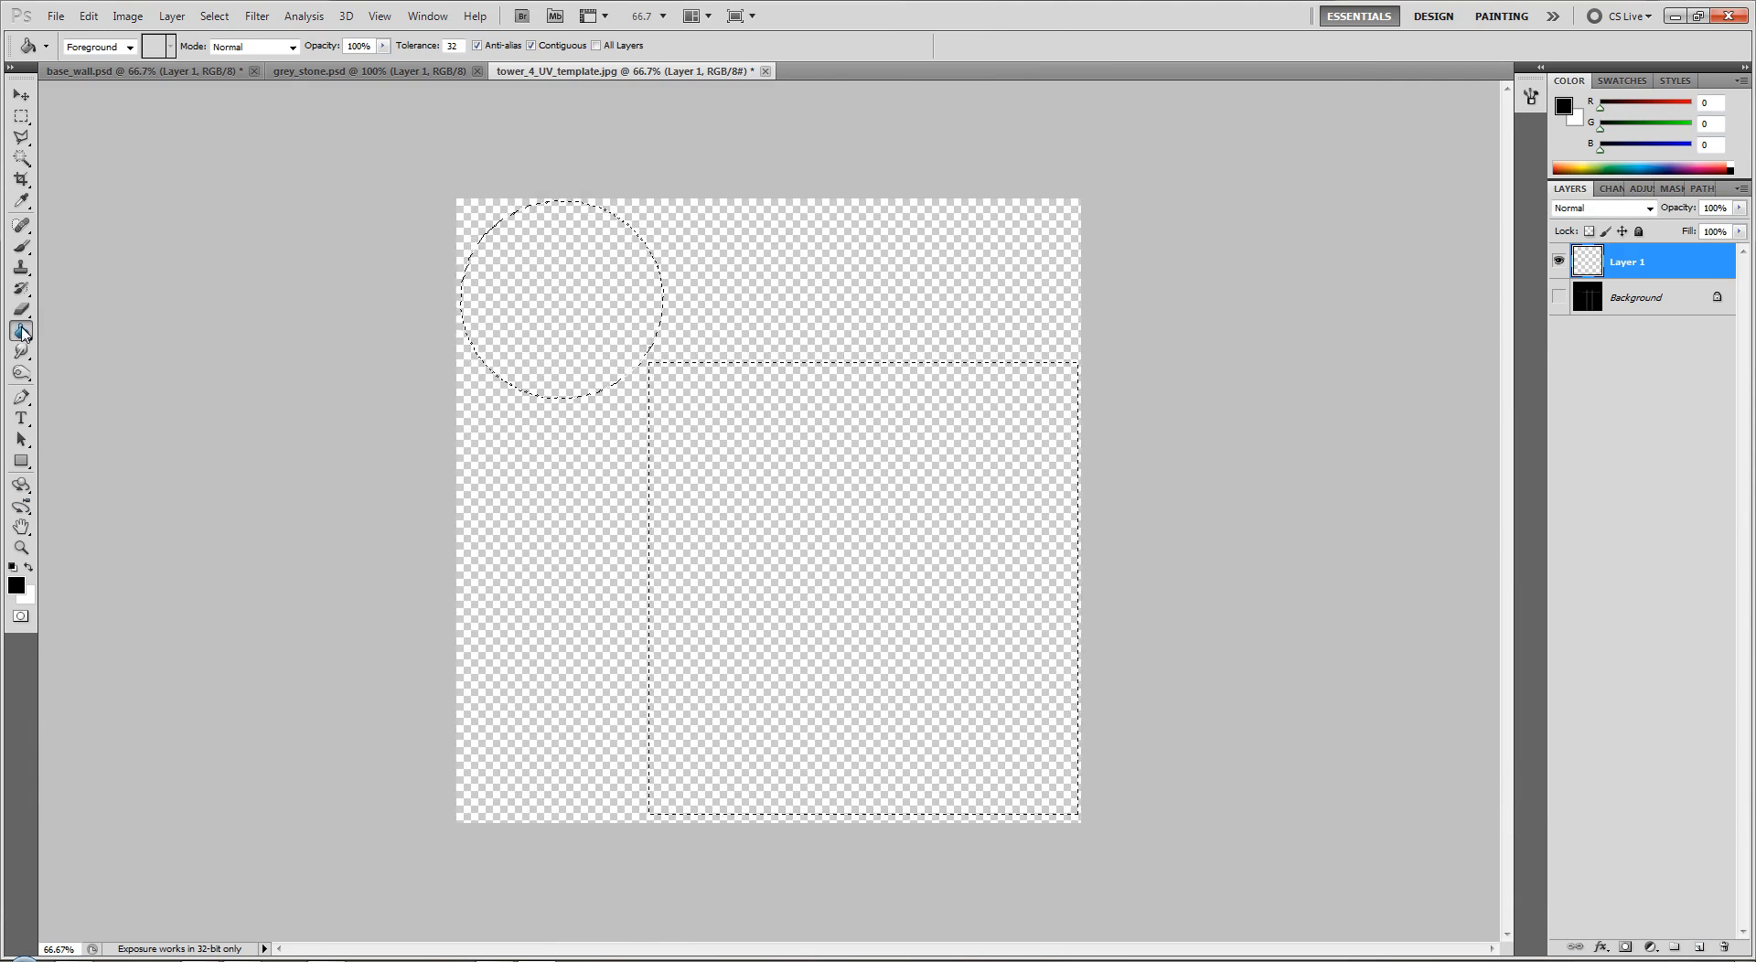
pyautogui.click(527, 303)
pyautogui.click(674, 474)
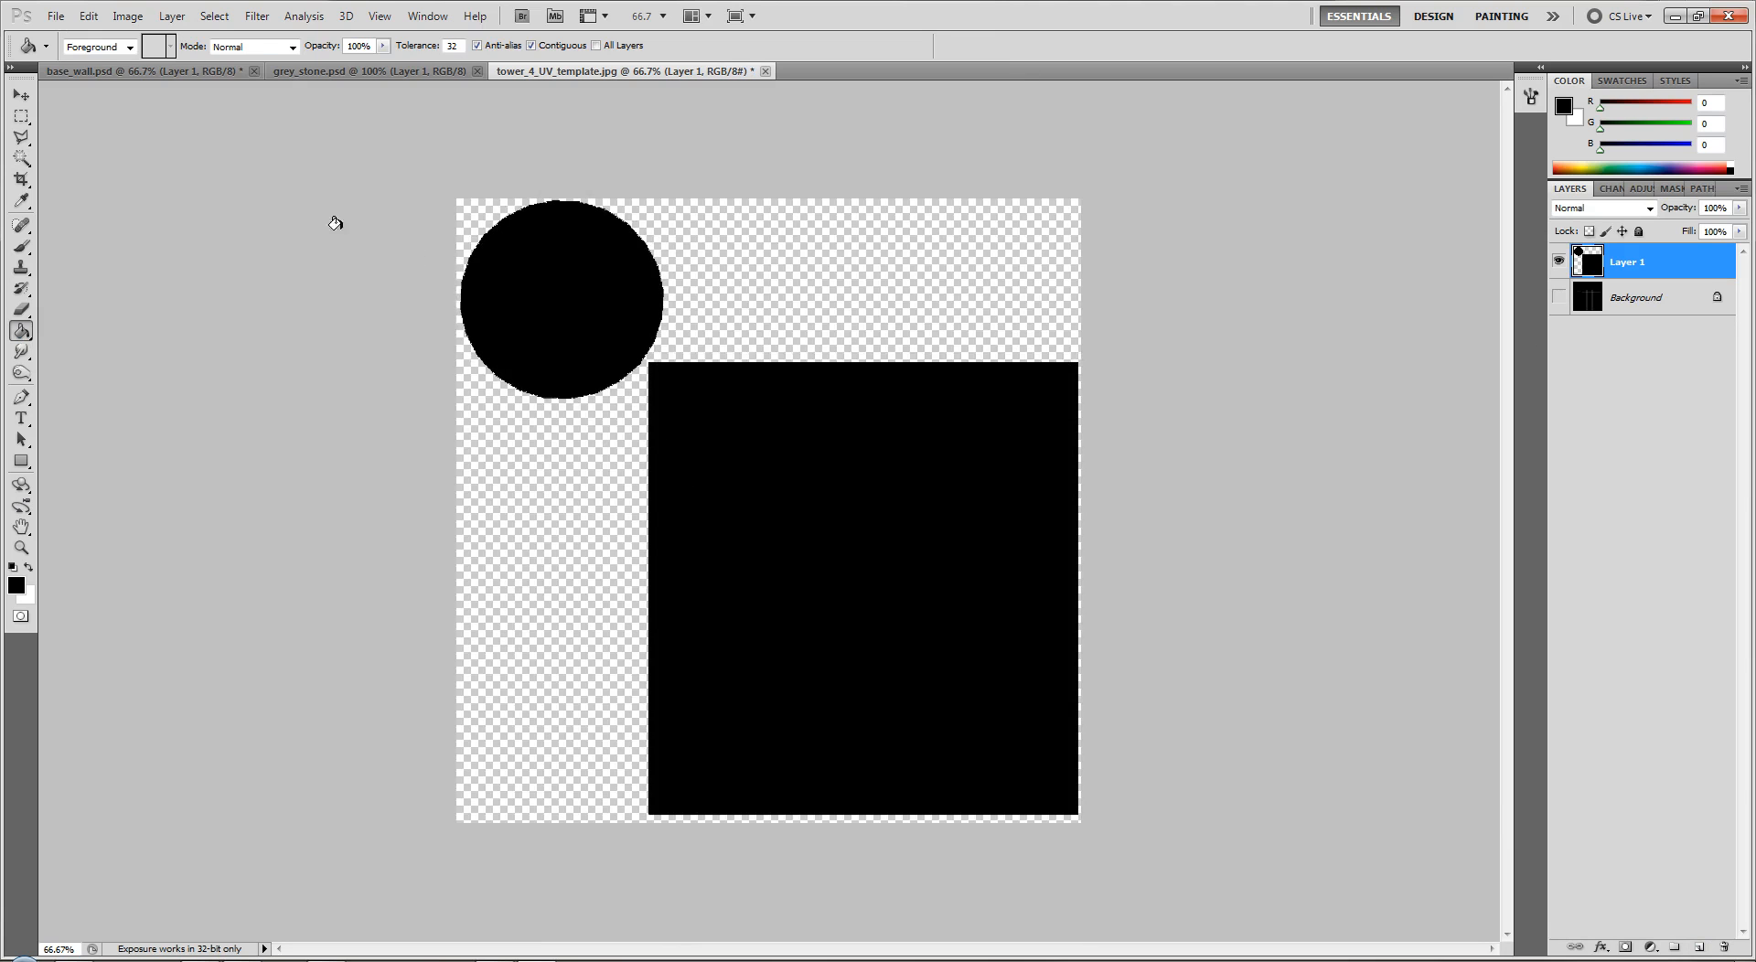
# Select the large black rectangle with a rectangular marquee and cut it onto its own layer.
pyautogui.click(22, 116)
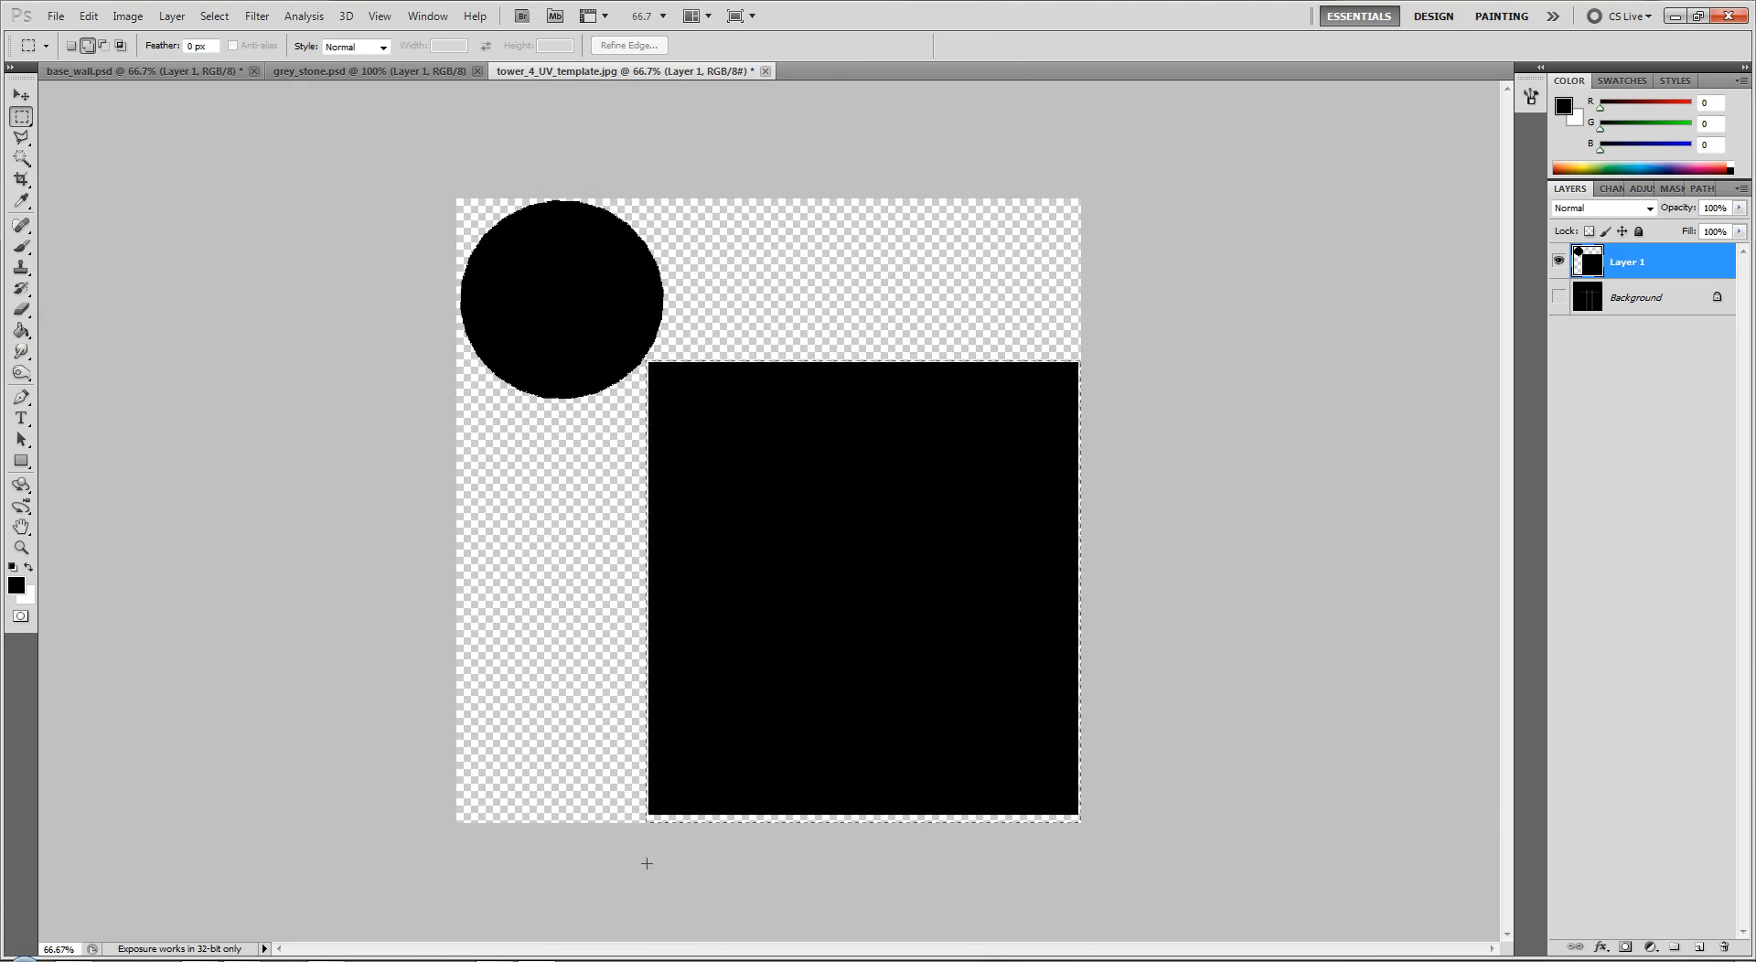
pyautogui.moveTo(1089, 361); pyautogui.dragTo(647, 864)
pyautogui.click(172, 15)
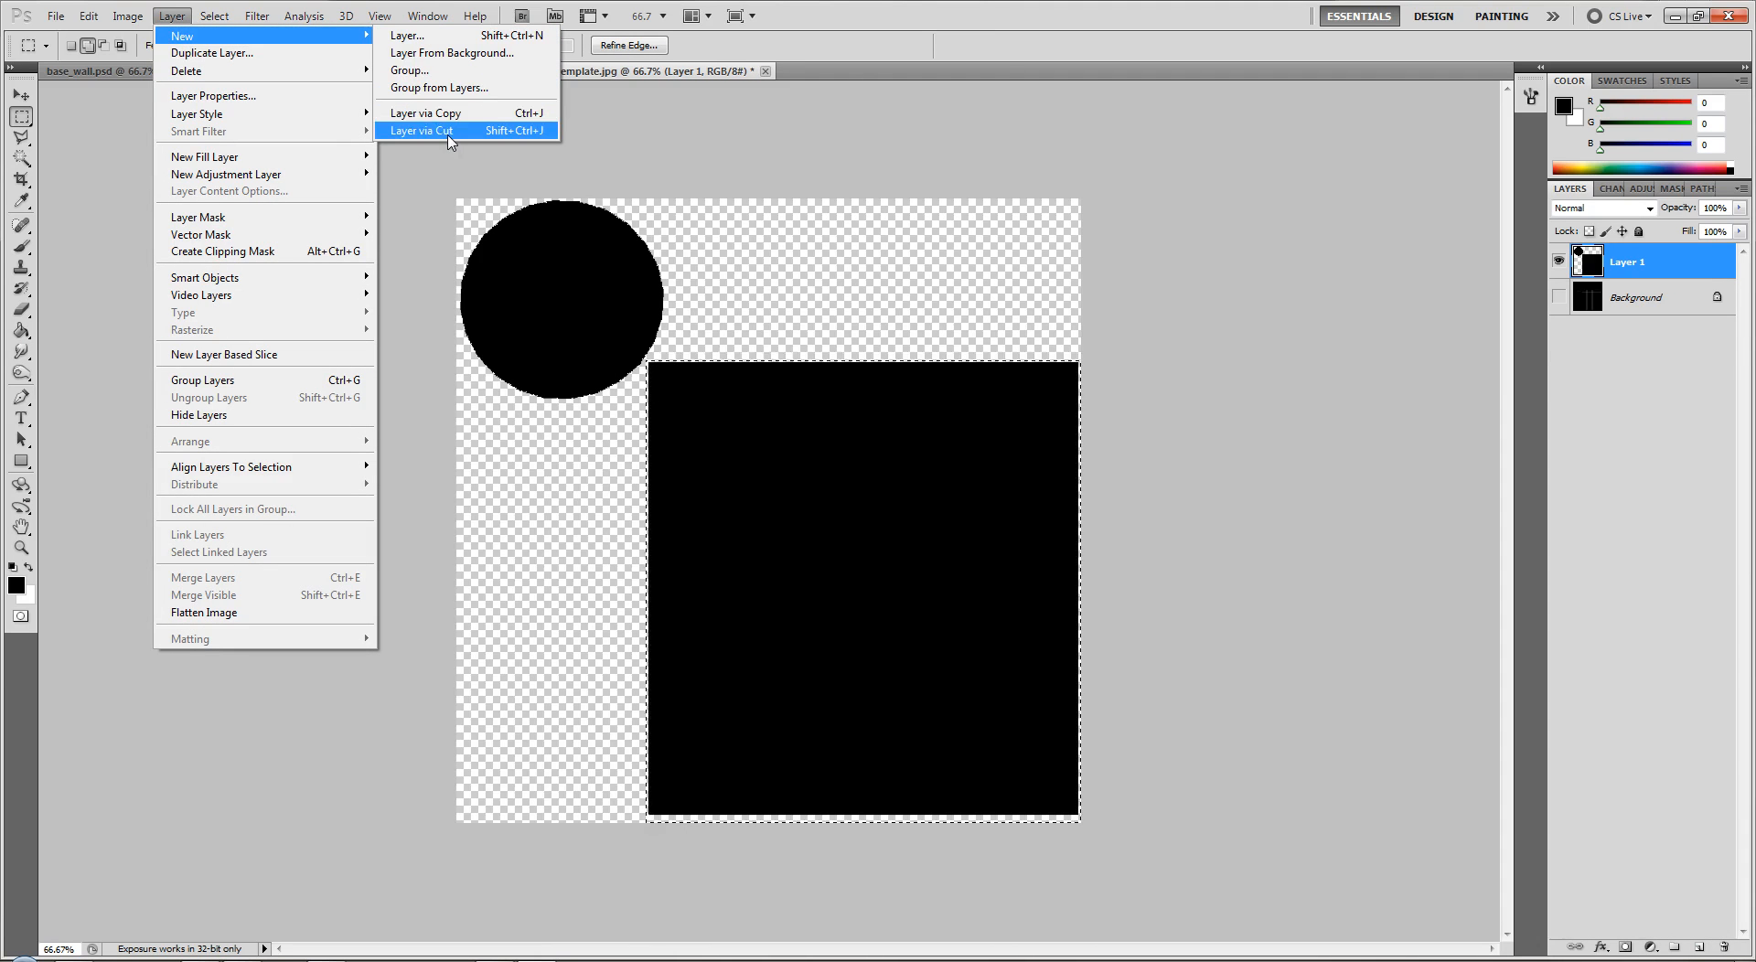
pyautogui.click(448, 133)
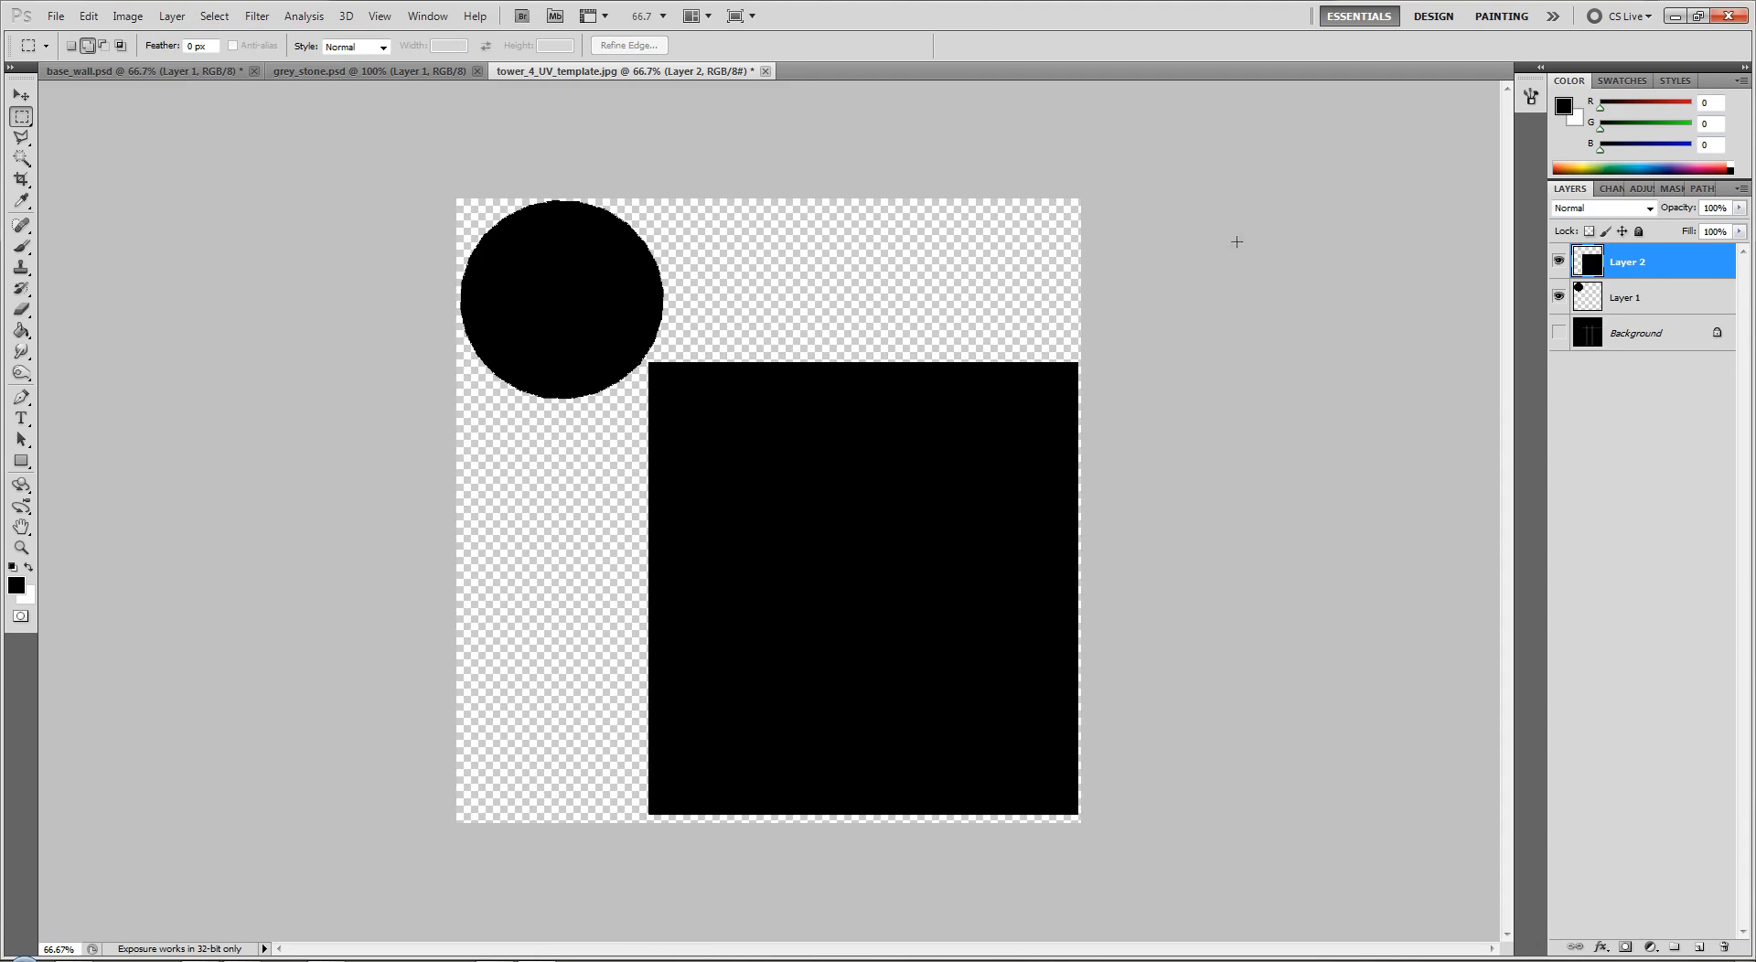
# Rename the layer holding the black circle as tower_top.
pyautogui.click(1592, 297)
pyautogui.rightClick(1594, 295)
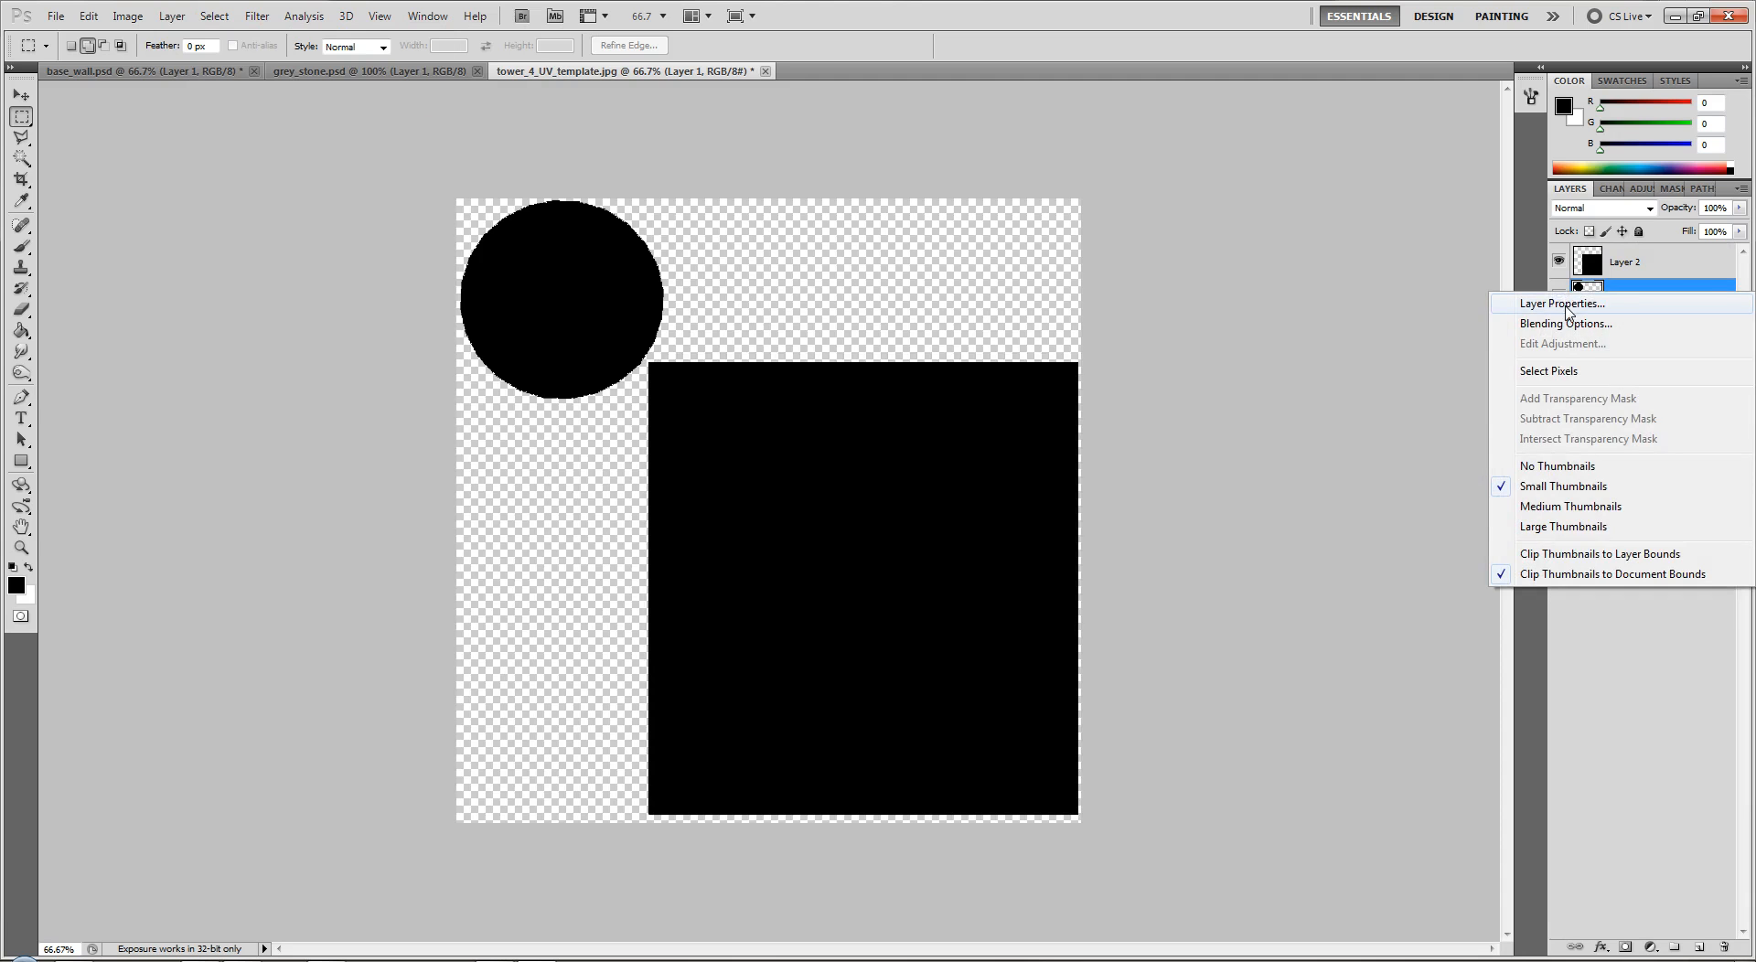
pyautogui.click(1563, 304)
pyautogui.write('tower_top')
pyautogui.press('Return')
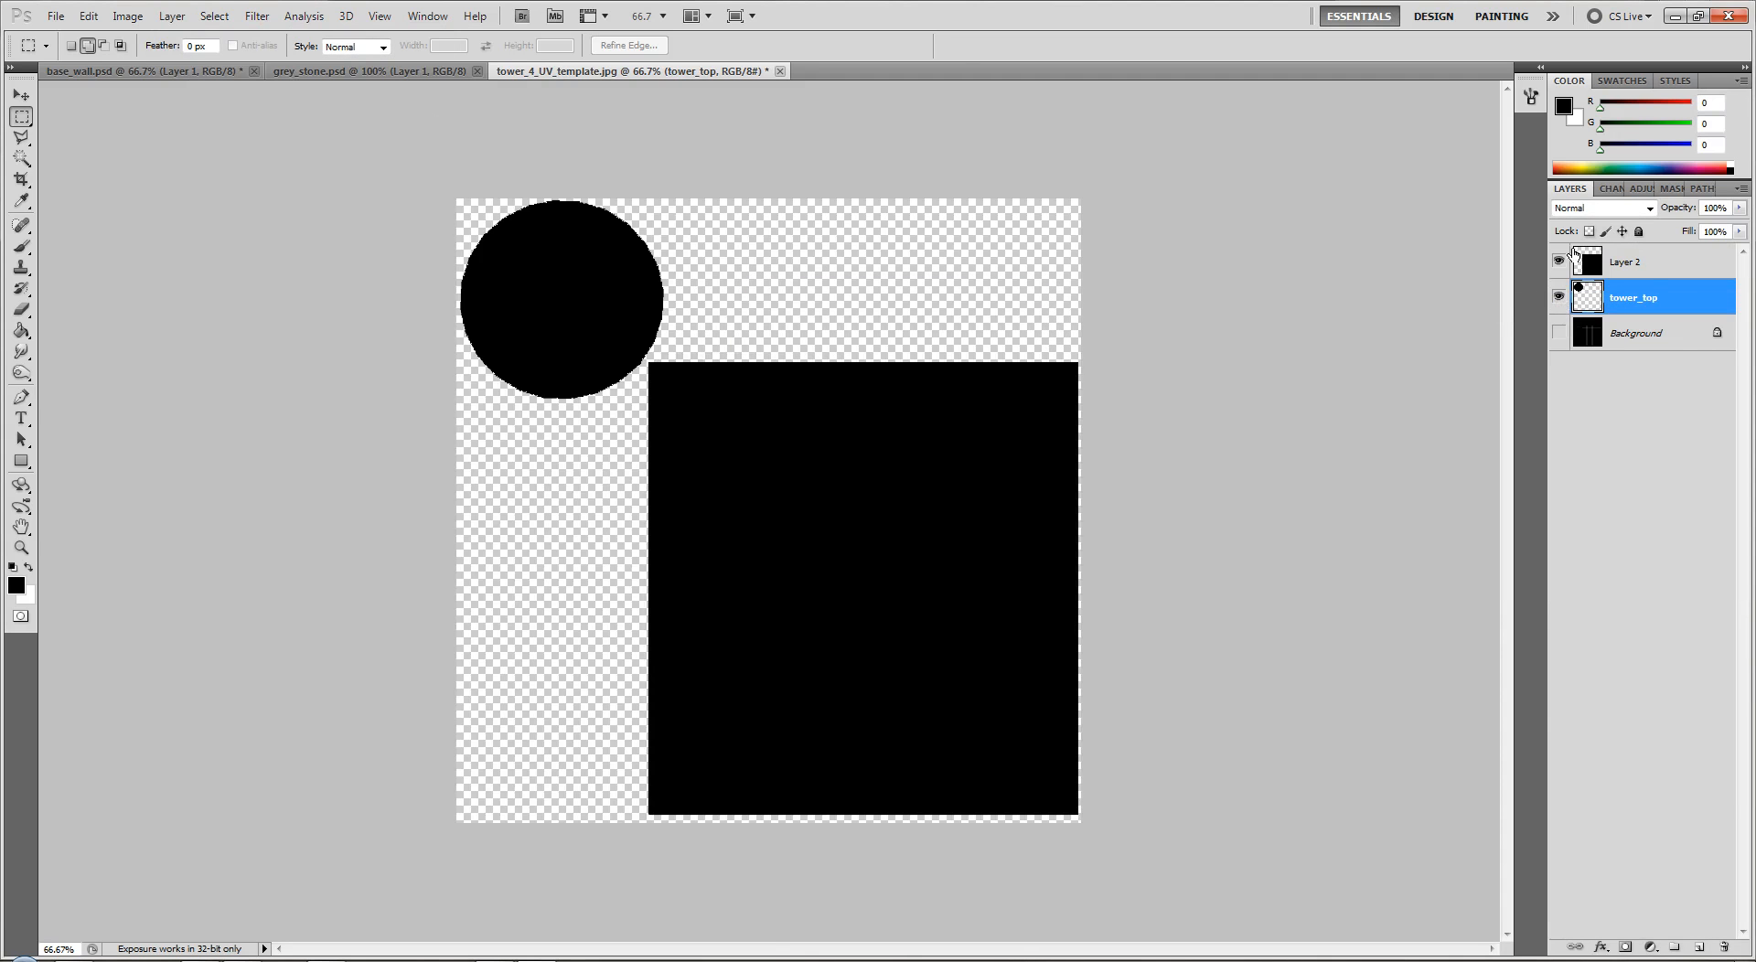
# Rename the layer holding the black rectangle as tower_walls.
pyautogui.click(1622, 260)
pyautogui.rightClick(1620, 262)
pyautogui.click(1592, 266)
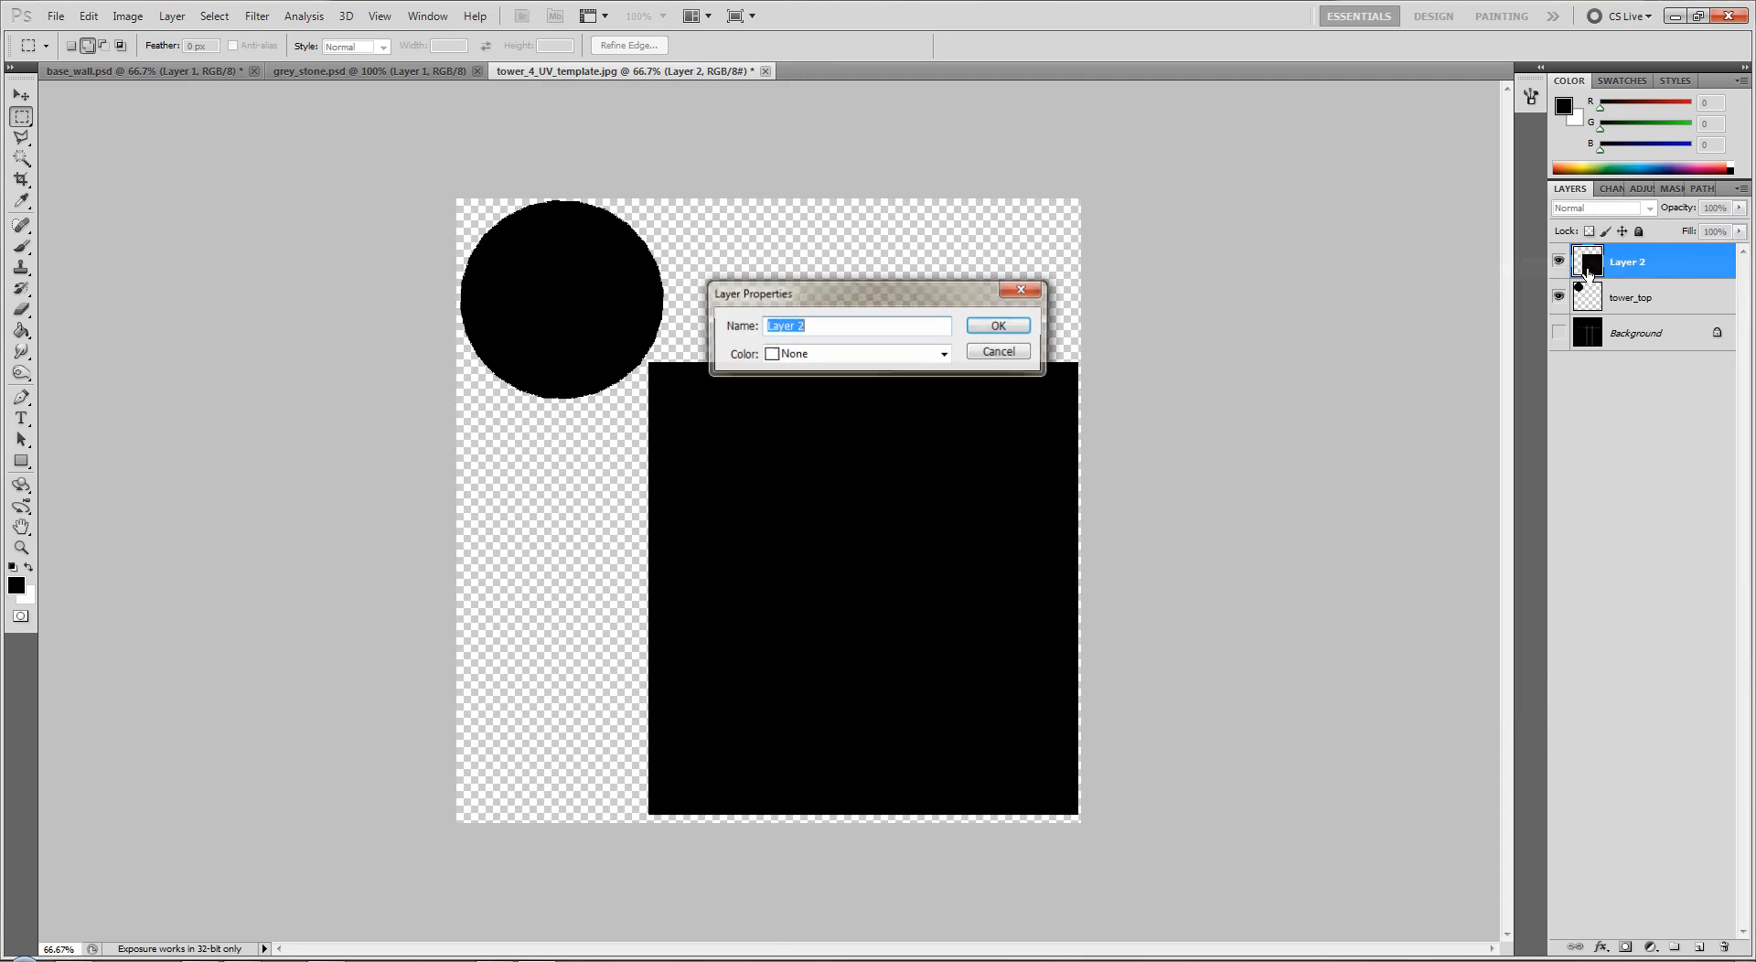
pyautogui.write('tower_wall')
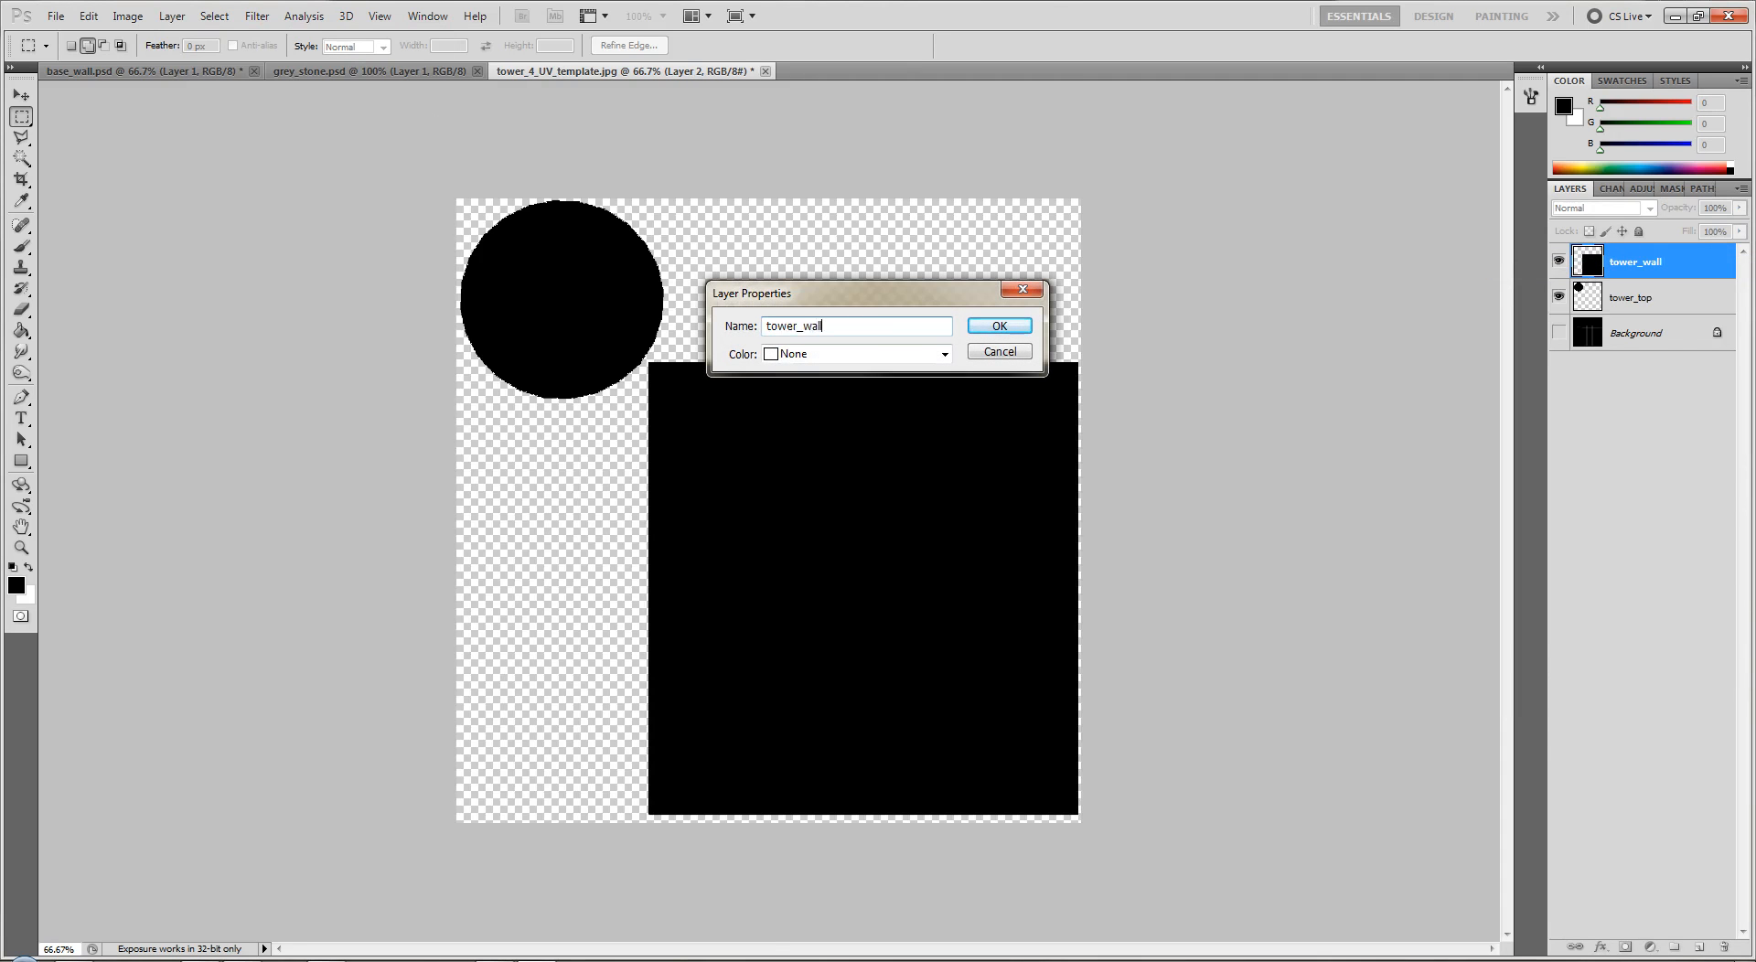
pyautogui.write('s')
pyautogui.press('Return')
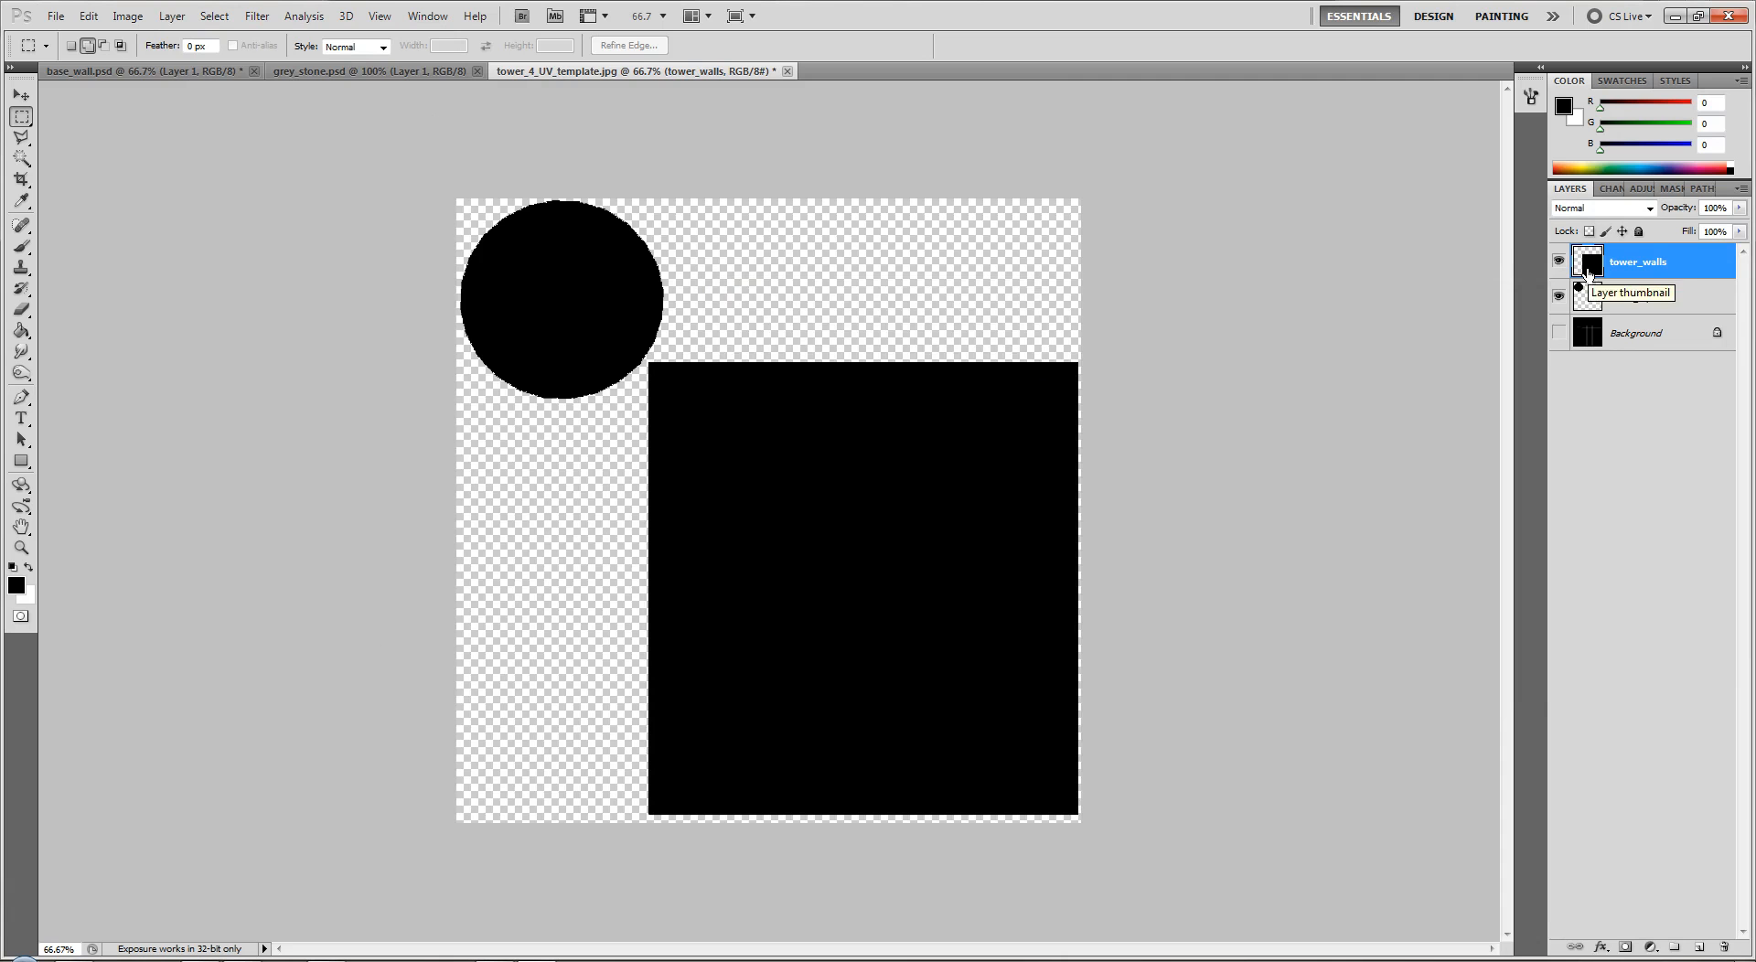
# Lower the tower_walls layer's opacity to 62% and show the Background layer with the UV lines.
pyautogui.click(1589, 348)
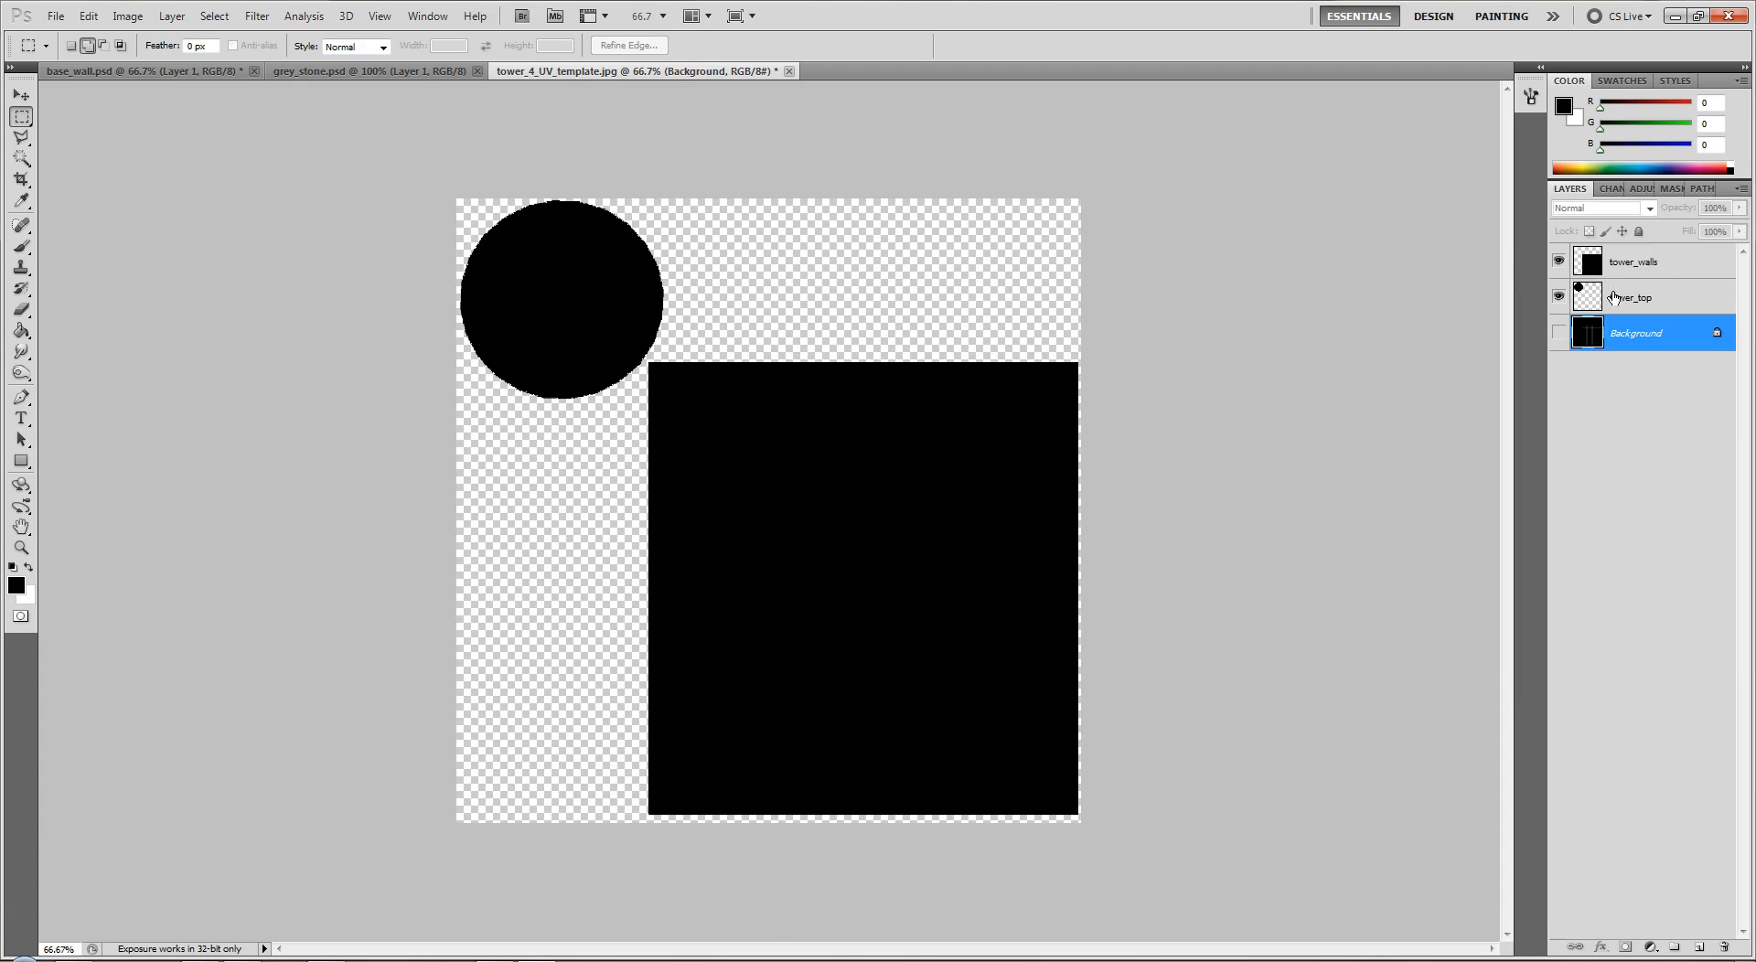
pyautogui.click(1642, 267)
pyautogui.click(1739, 208)
pyautogui.moveTo(1738, 226); pyautogui.dragTo(1705, 234)
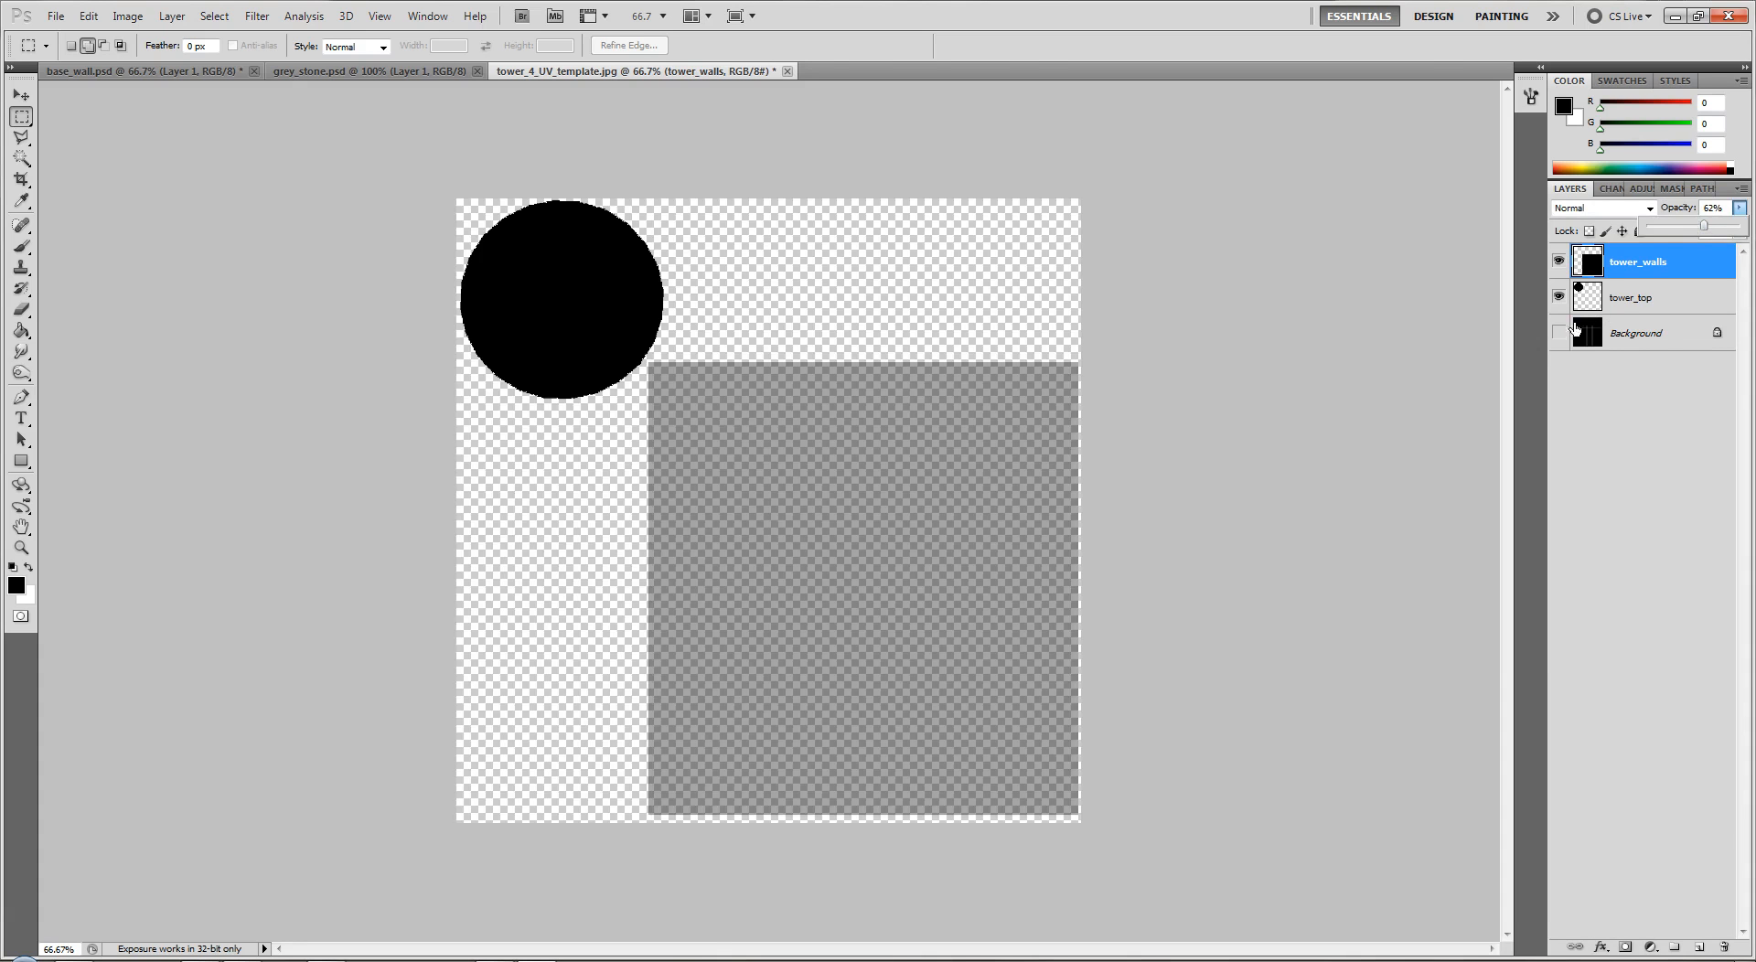
pyautogui.click(1559, 333)
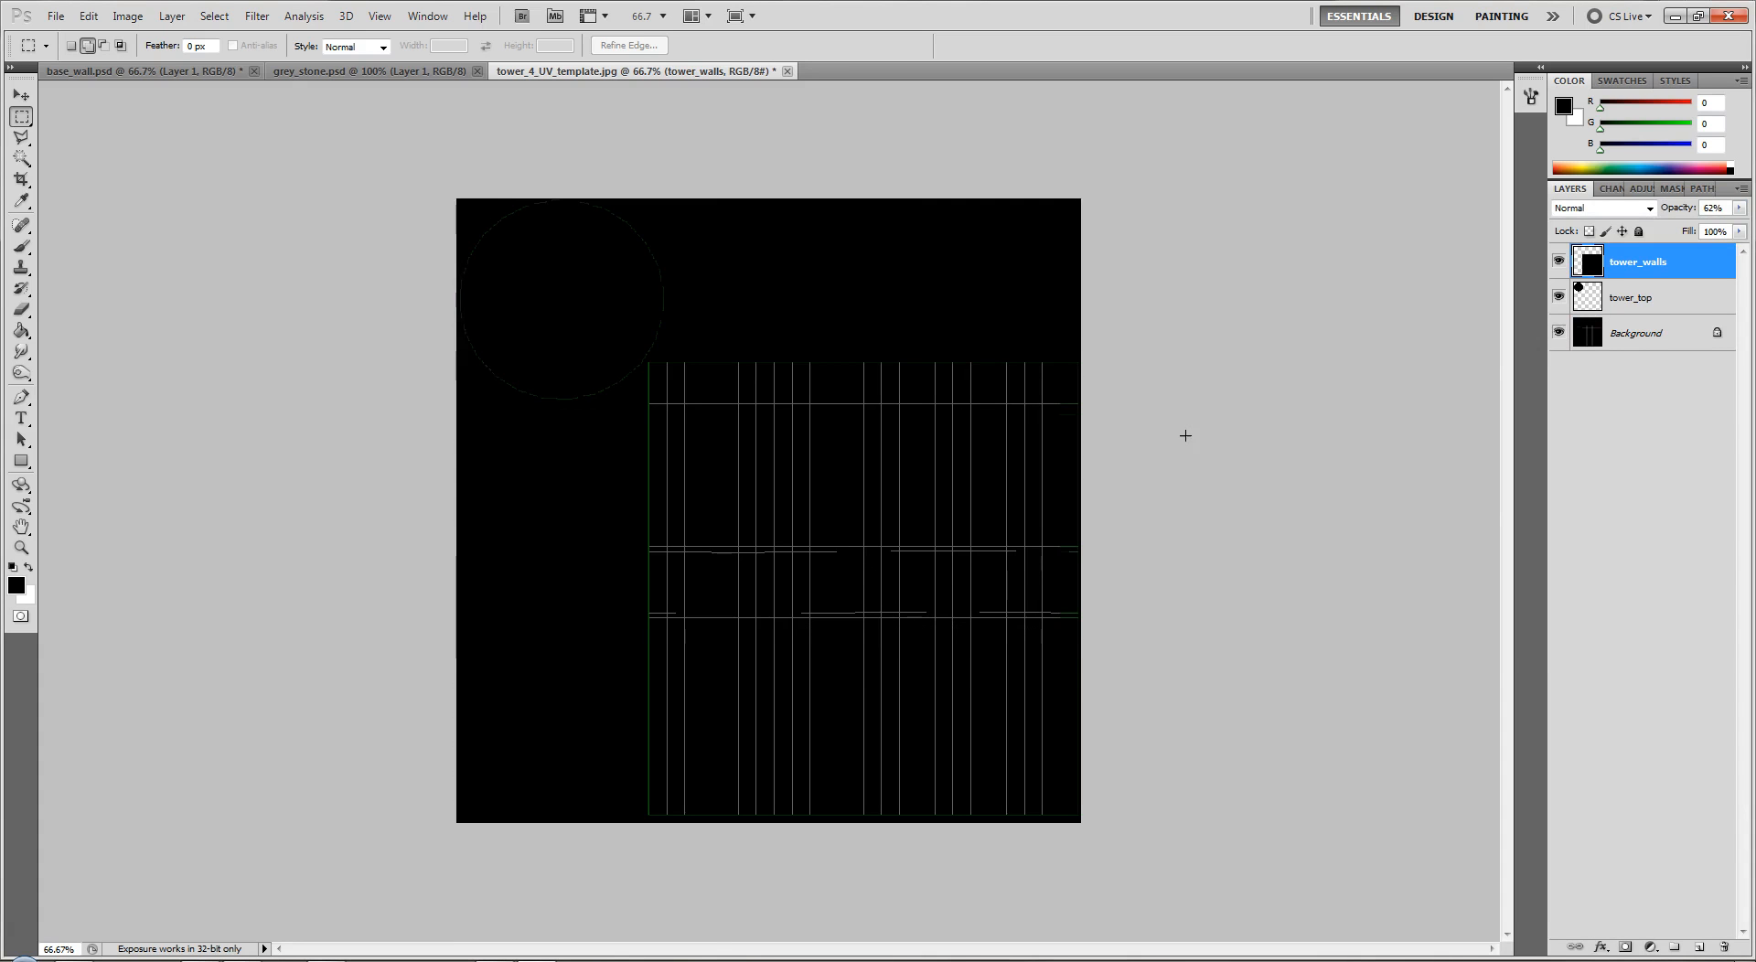
# Select the horizontal band across the middle of the tower walls along the UV lines and cut it onto a new layer.
pyautogui.hotkey('ctrl', '+')
pyautogui.scroll(-3, 925, 524)
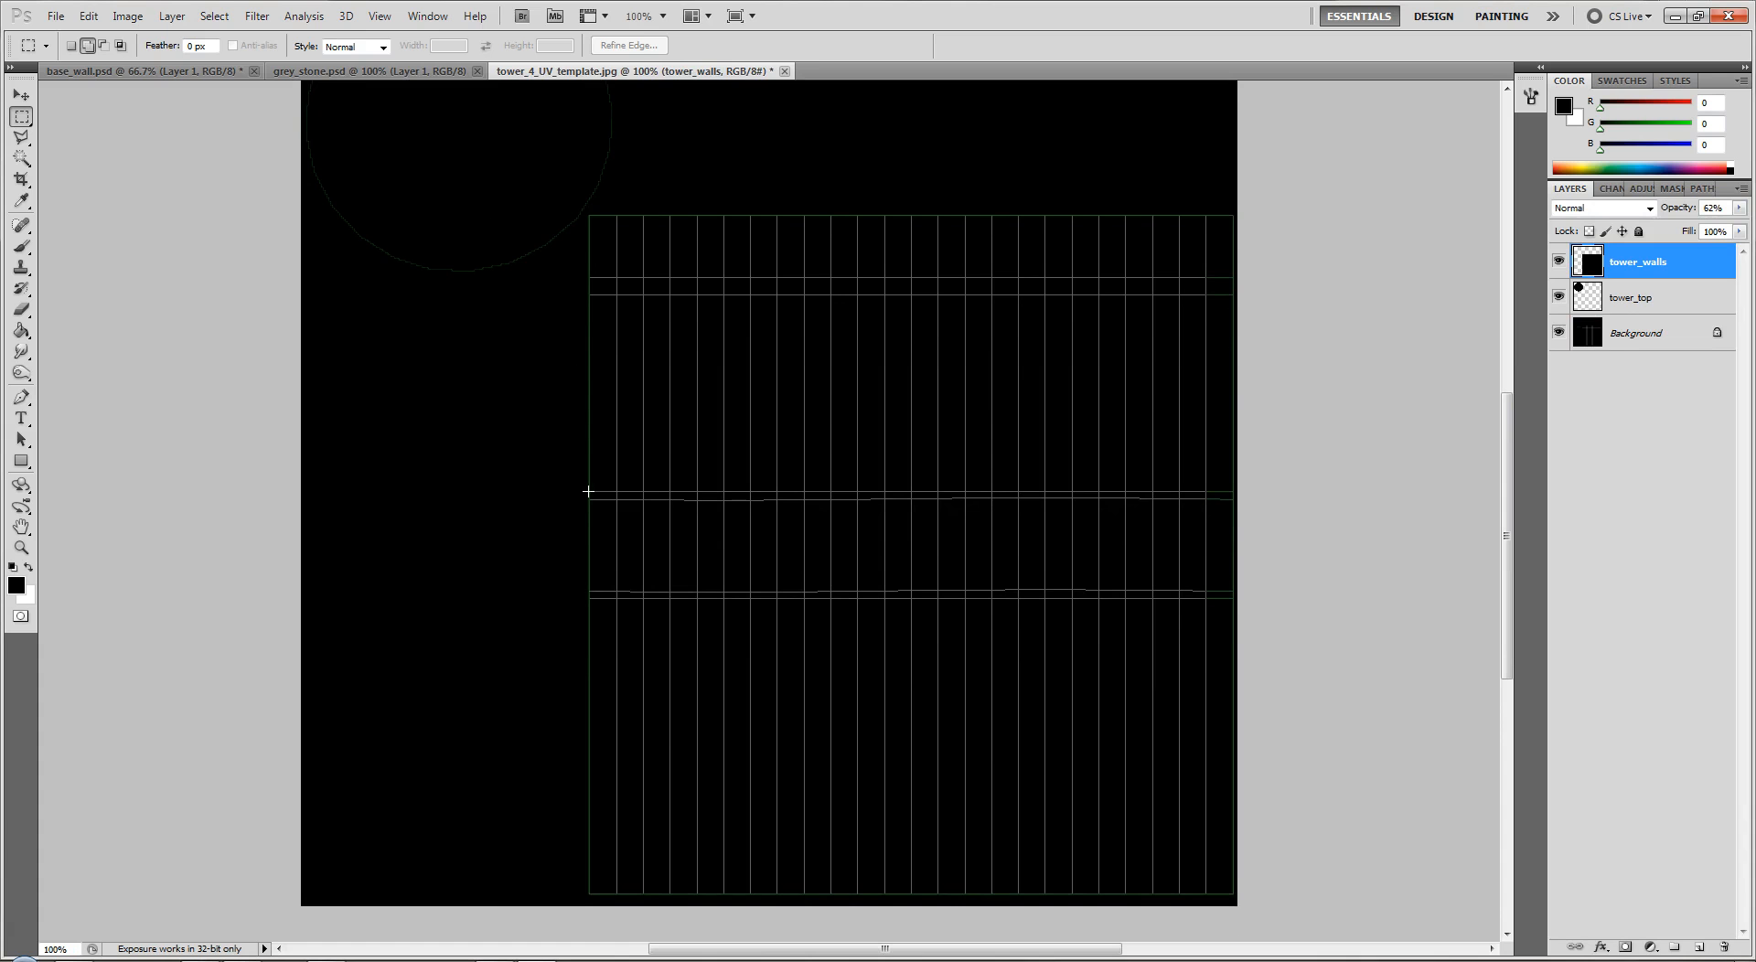
pyautogui.moveTo(1055, 635); pyautogui.dragTo(1234, 601)
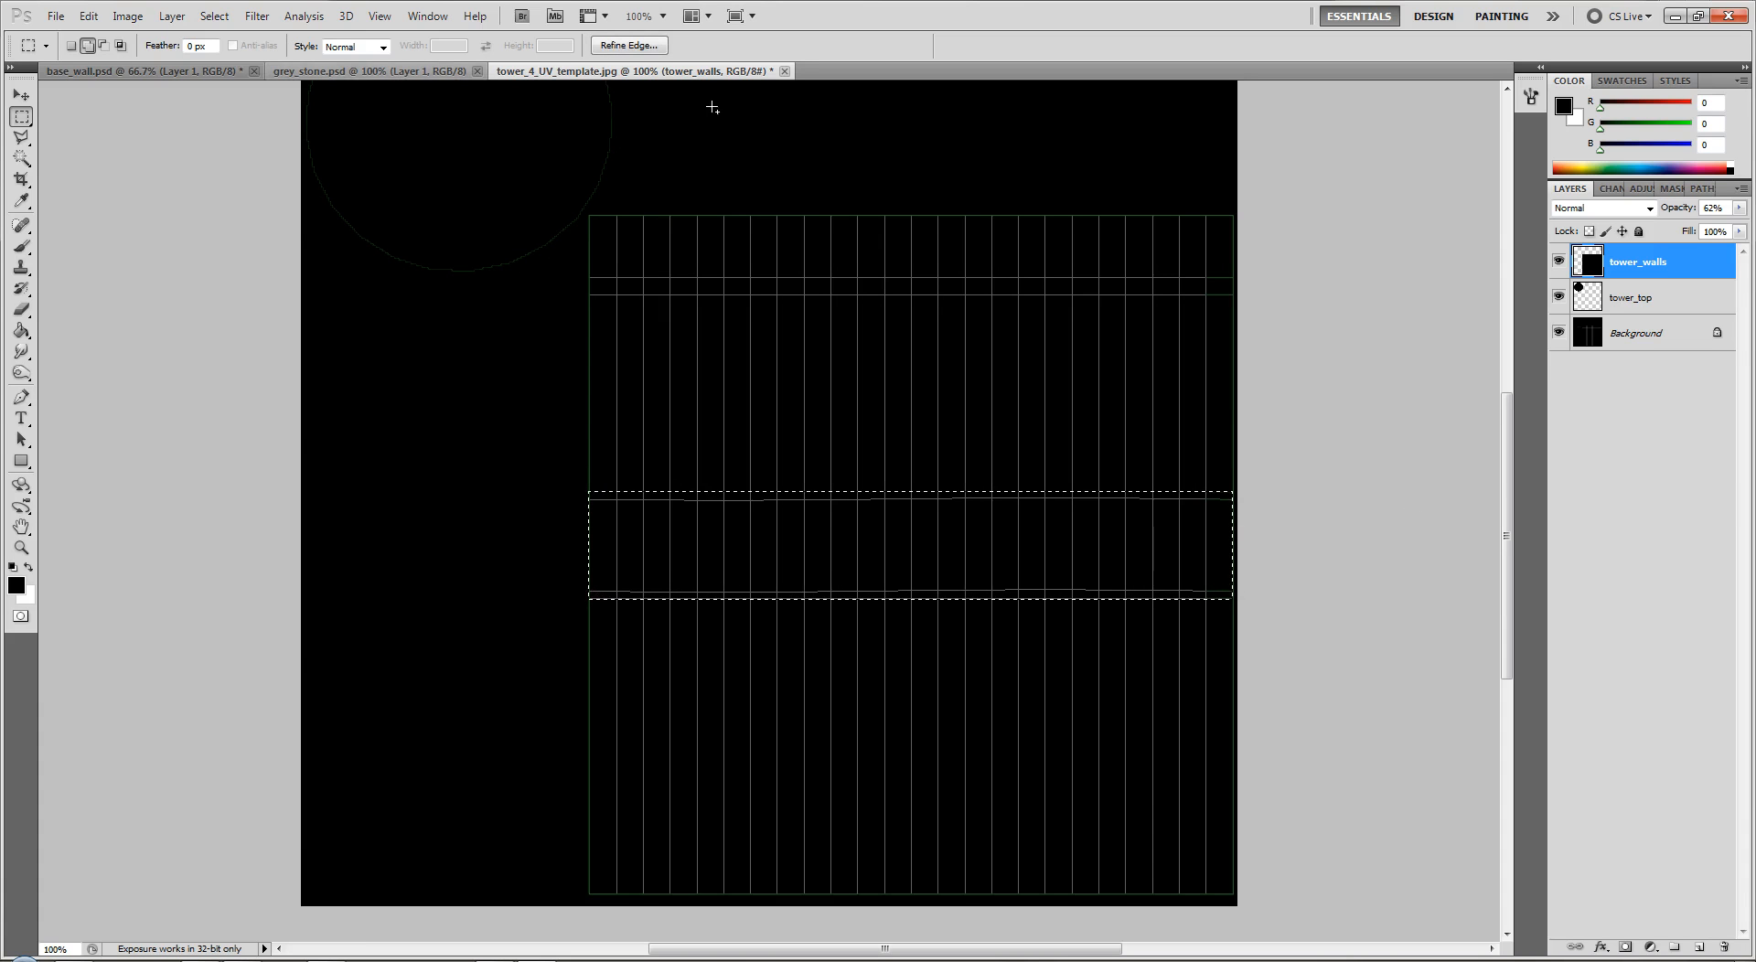
pyautogui.click(169, 16)
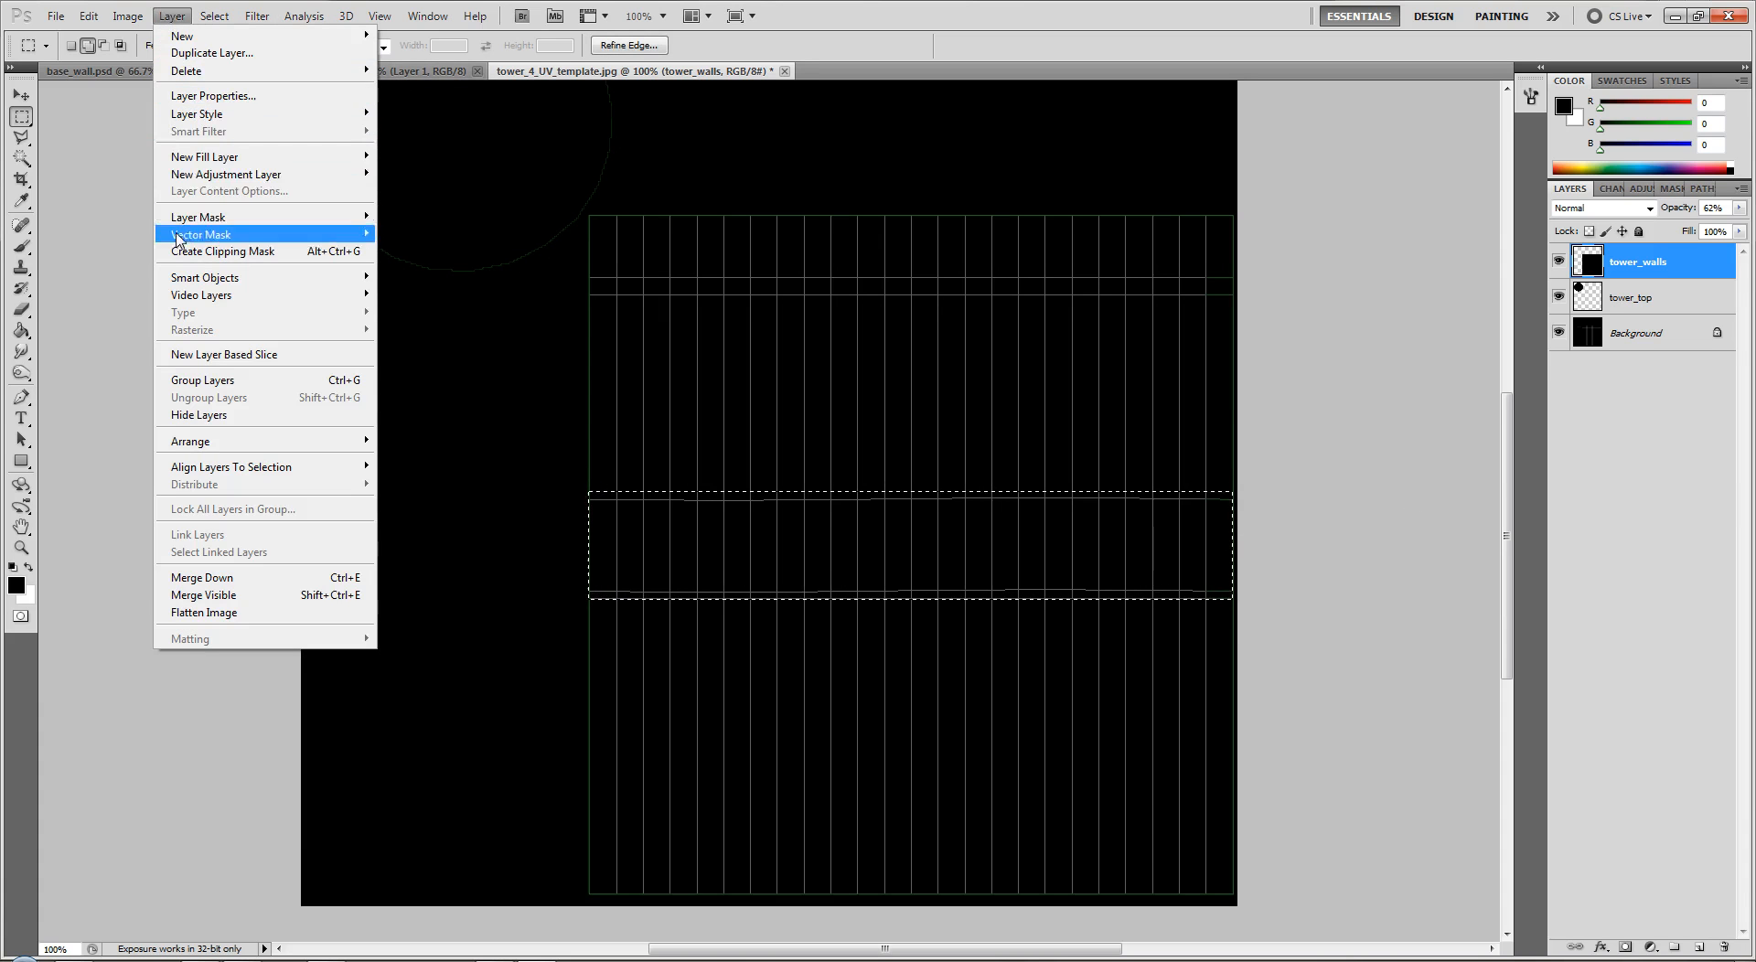
pyautogui.moveTo(229, 37)
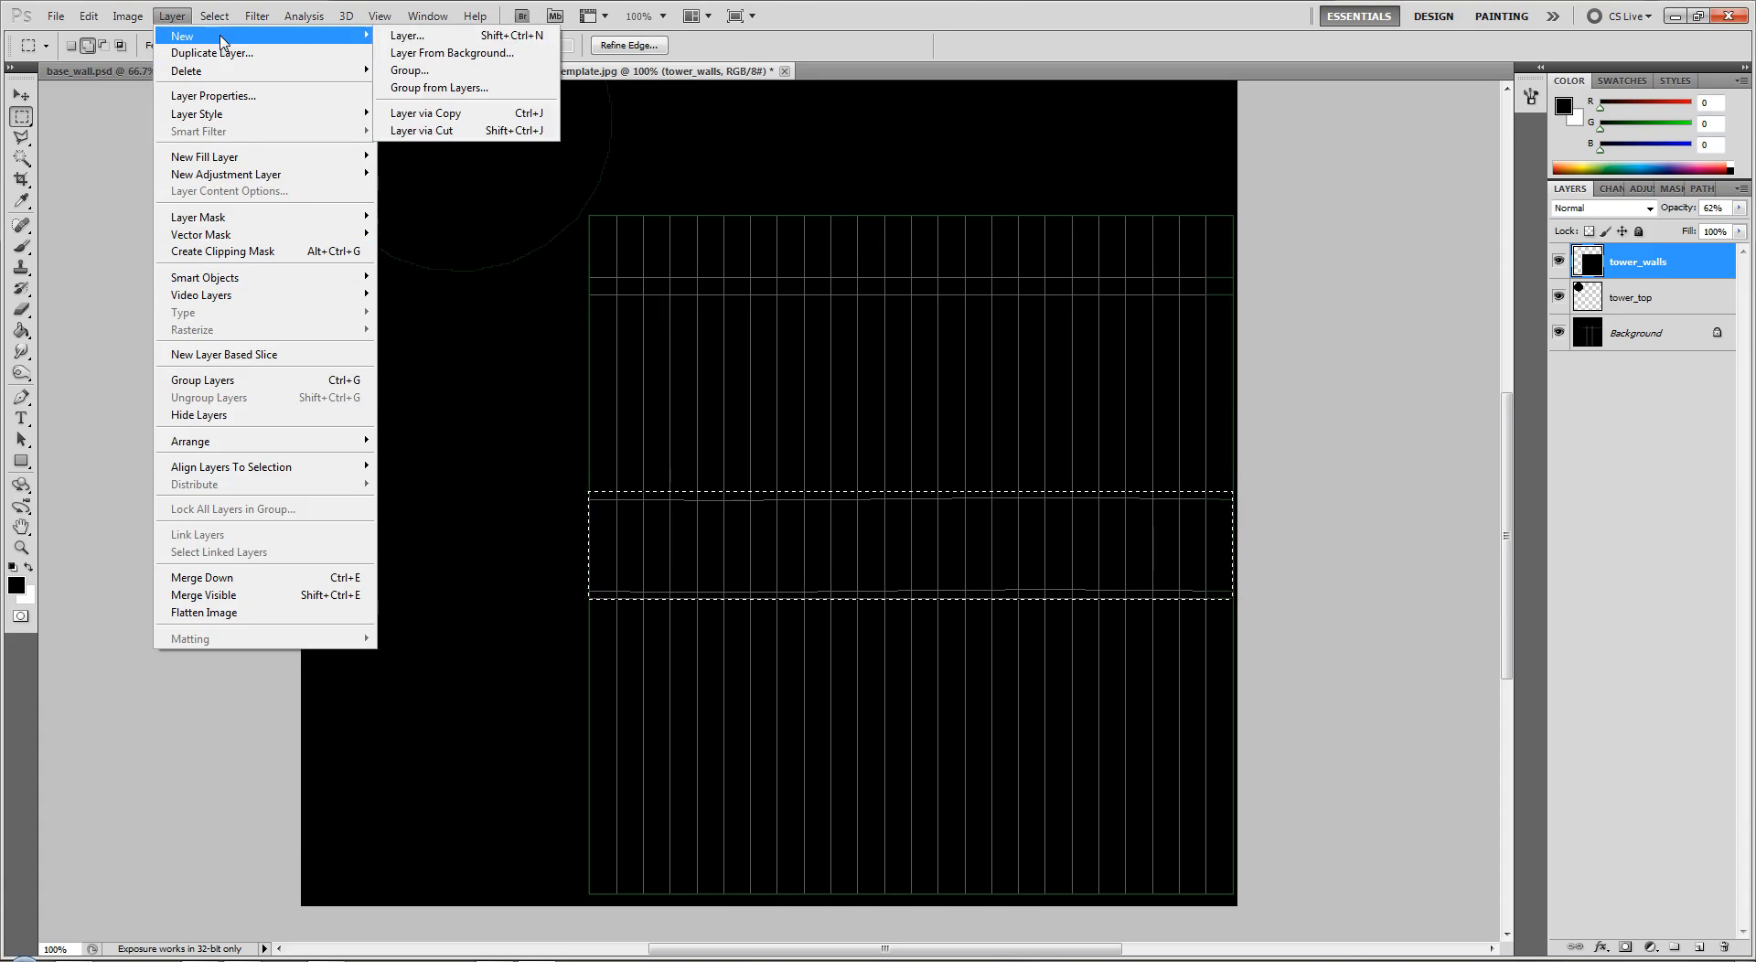
pyautogui.click(419, 130)
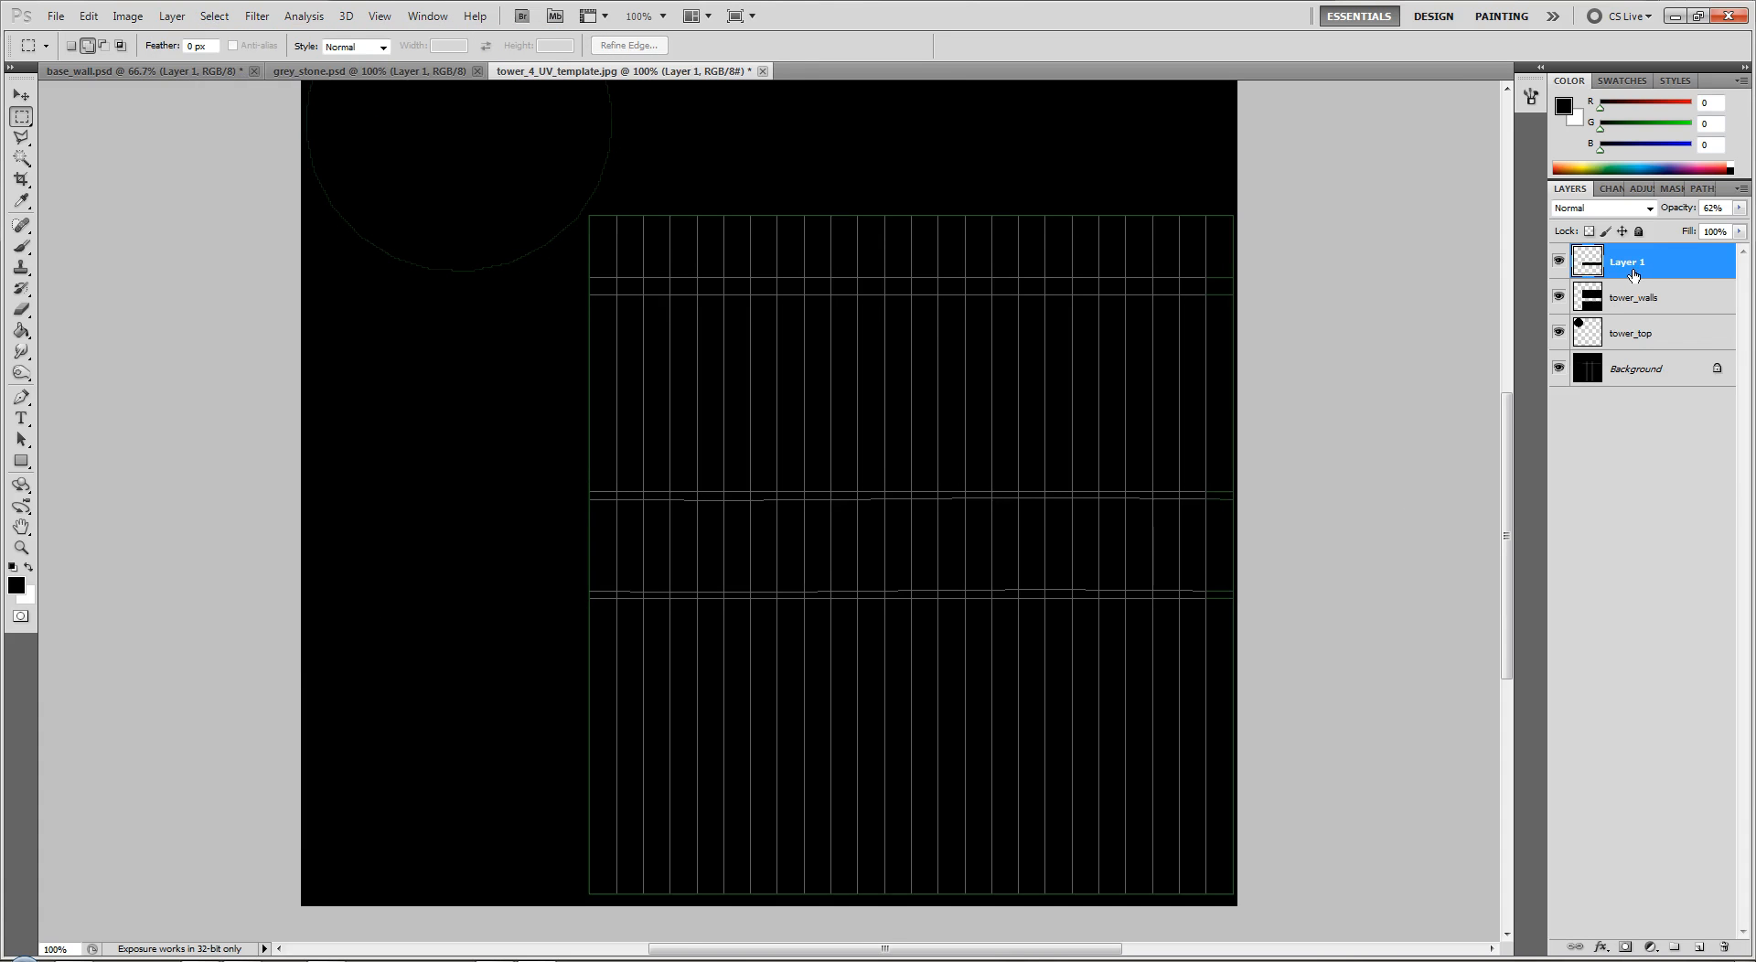
# Hide the Background layer and set the opacity of tower_walls and Layer 1 to 100%.
pyautogui.click(1635, 299)
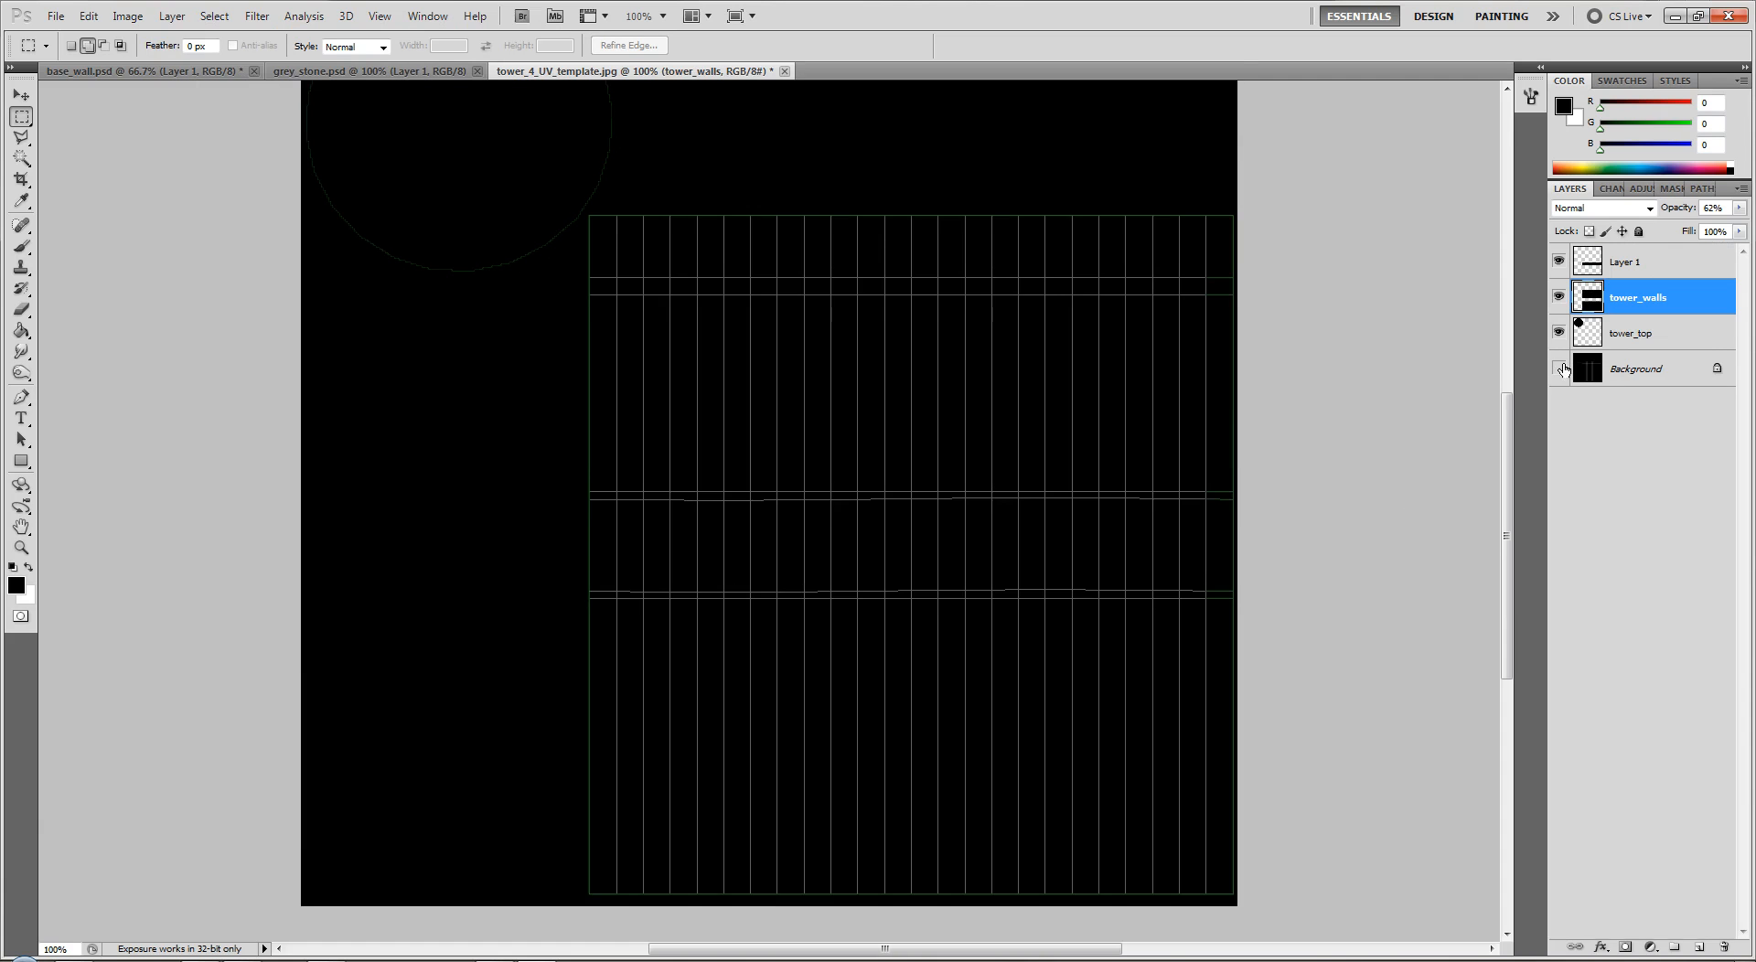
pyautogui.click(1561, 369)
pyautogui.click(1739, 232)
pyautogui.click(1740, 209)
pyautogui.moveTo(1724, 226); pyautogui.dragTo(1742, 227)
pyautogui.click(1625, 263)
pyautogui.click(1625, 264)
pyautogui.click(1740, 208)
pyautogui.moveTo(1703, 227); pyautogui.dragTo(1739, 226)
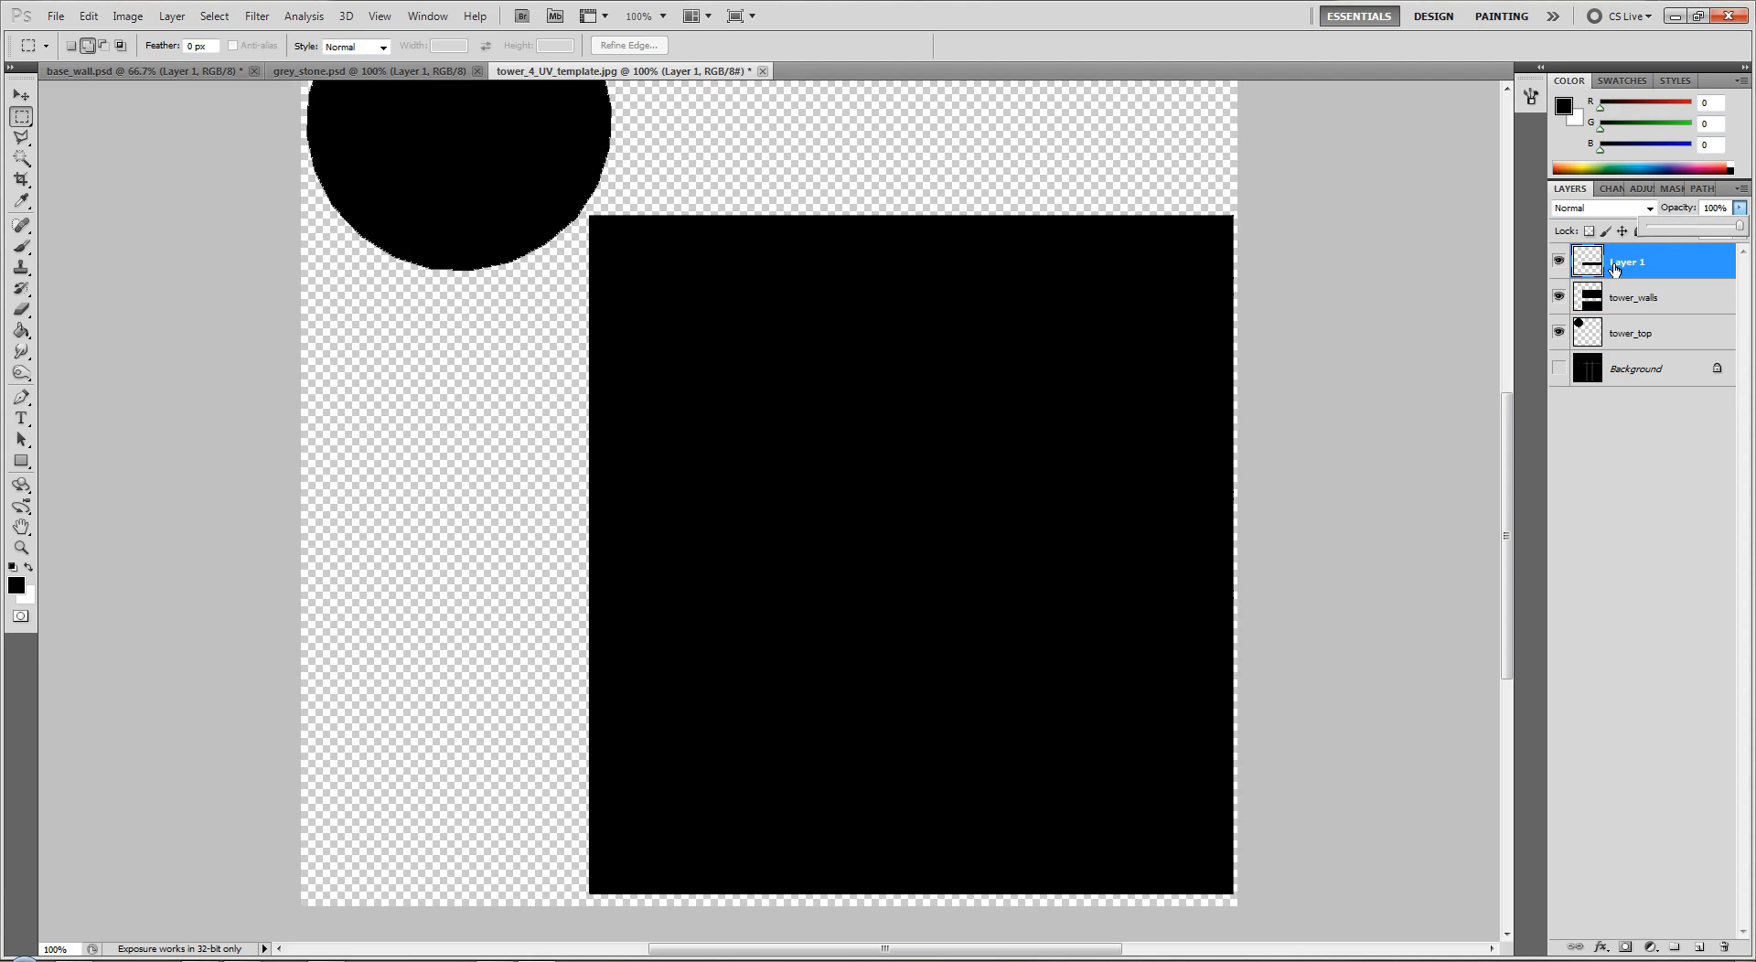
# Check the cut by hiding and reshowing Layer 1, and isolate the middle band by hiding tower_walls.
pyautogui.click(1561, 263)
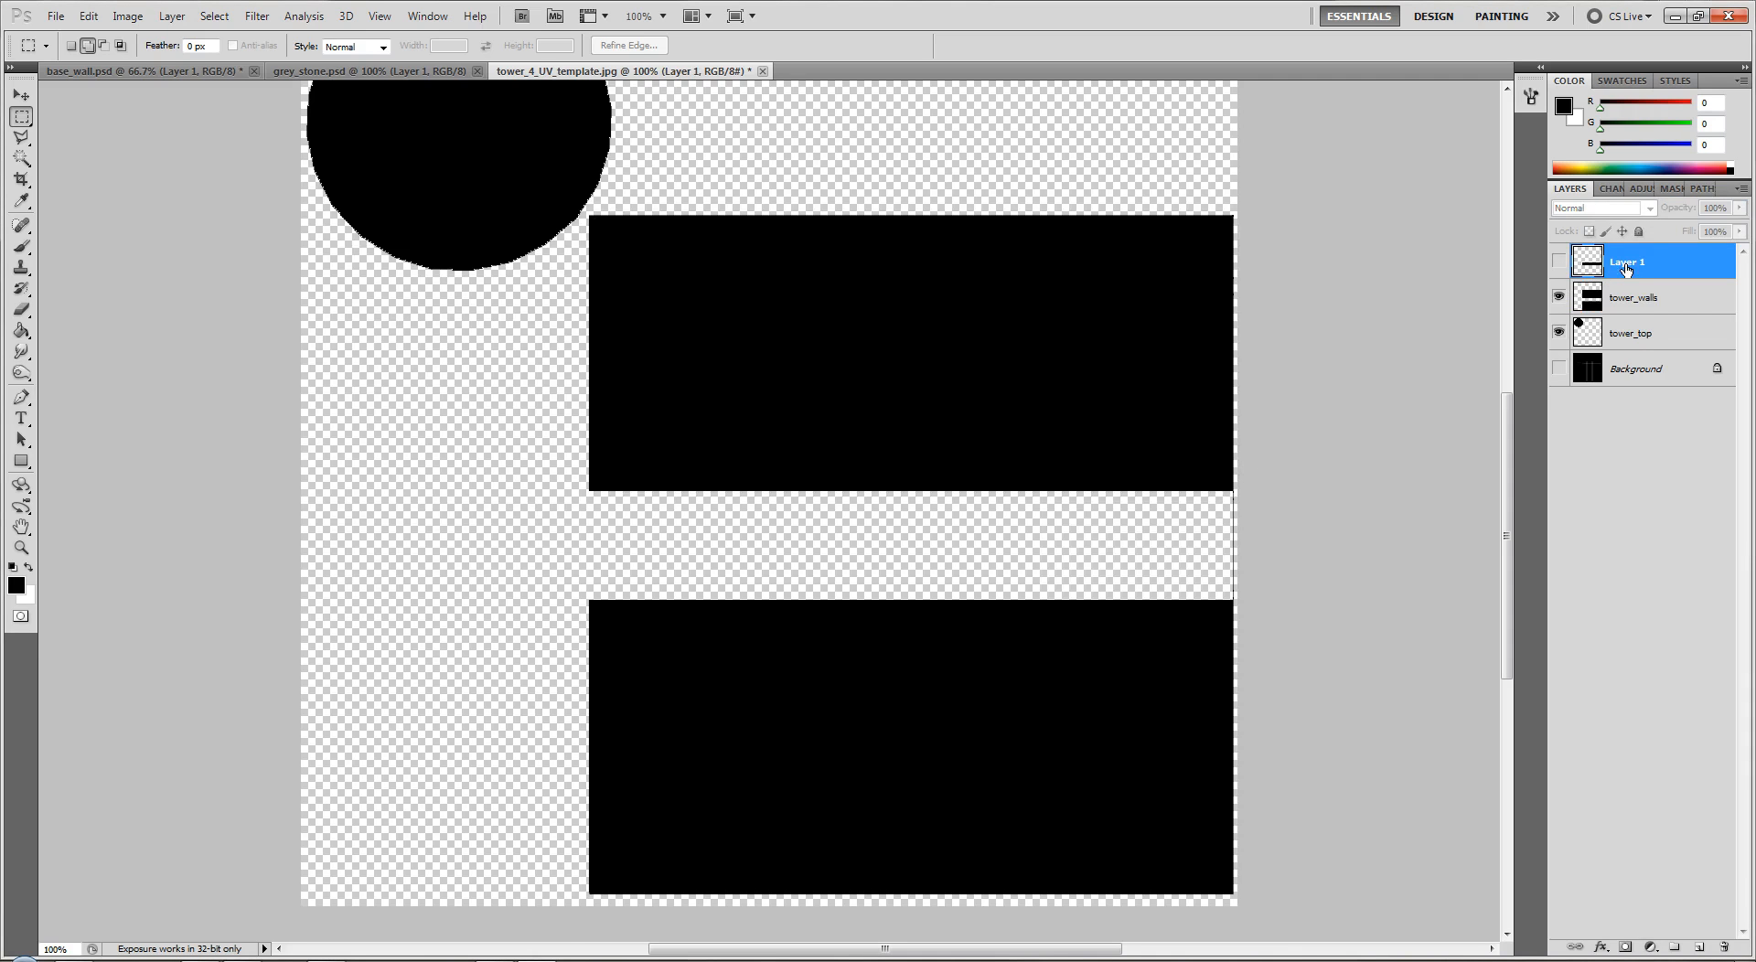
pyautogui.click(1560, 262)
pyautogui.click(1559, 298)
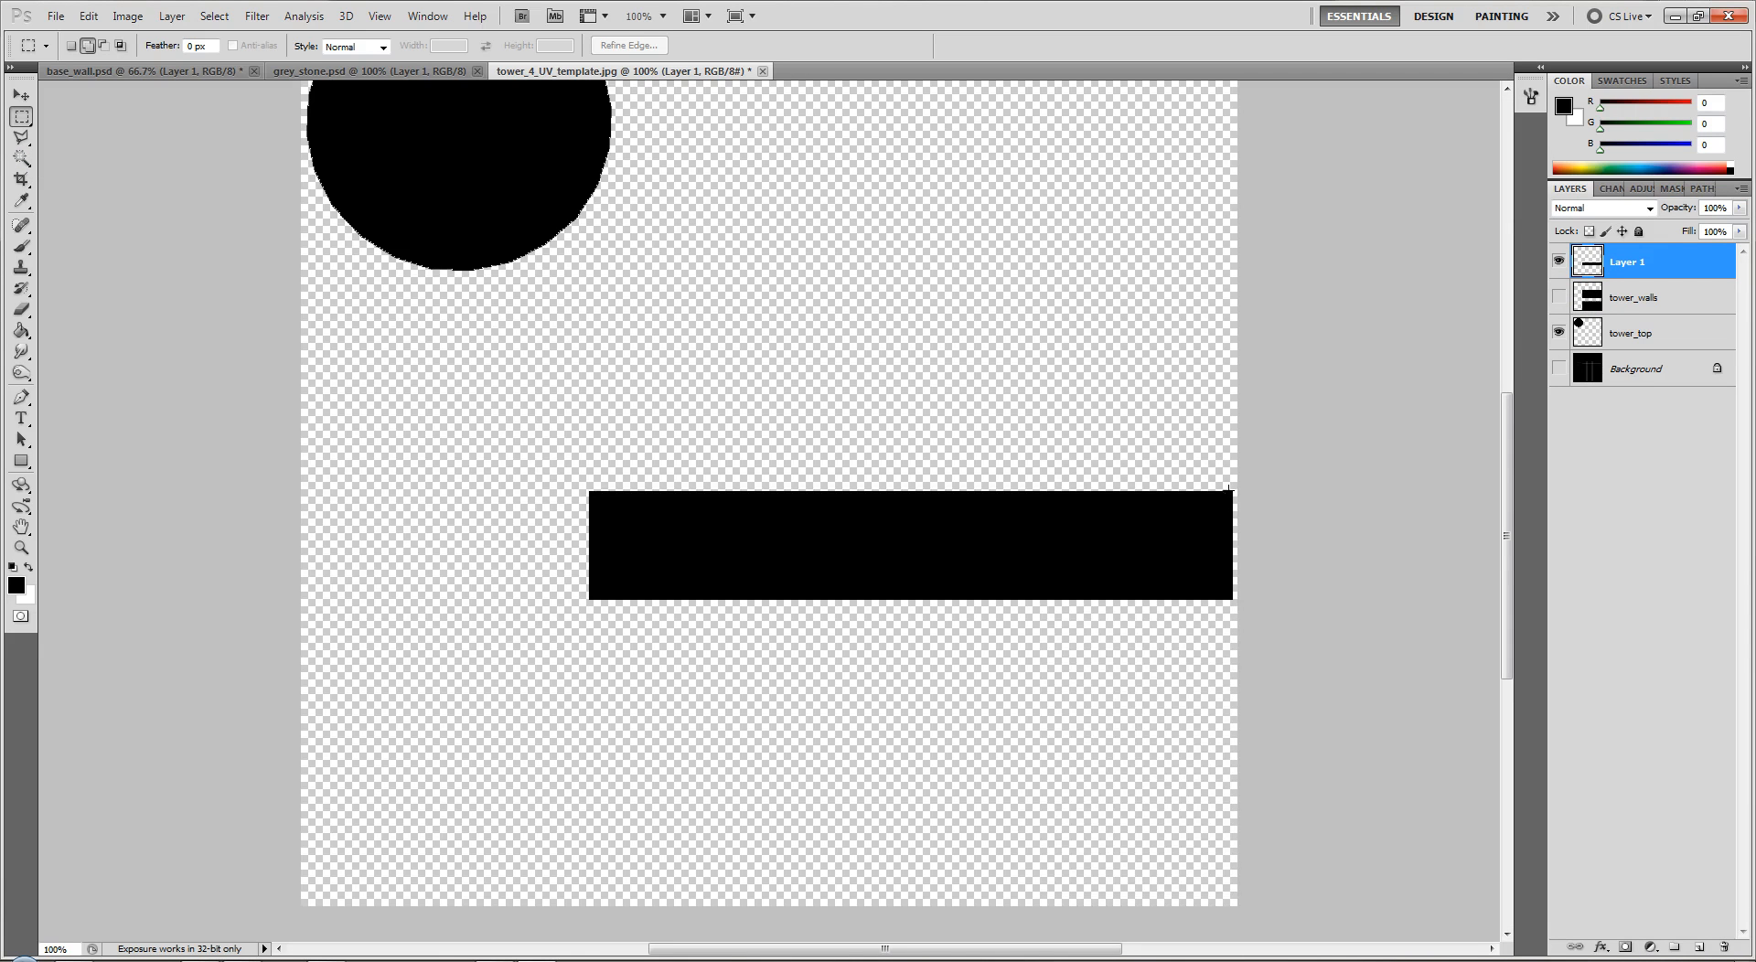
# Extend the middle band to the canvas's right edge by filling the gap with black, and show tower_walls again.
pyautogui.hotkey('ctrl', '+')
pyautogui.hotkey('ctrl', '+')
pyautogui.moveTo(906, 950); pyautogui.dragTo(1121, 900)
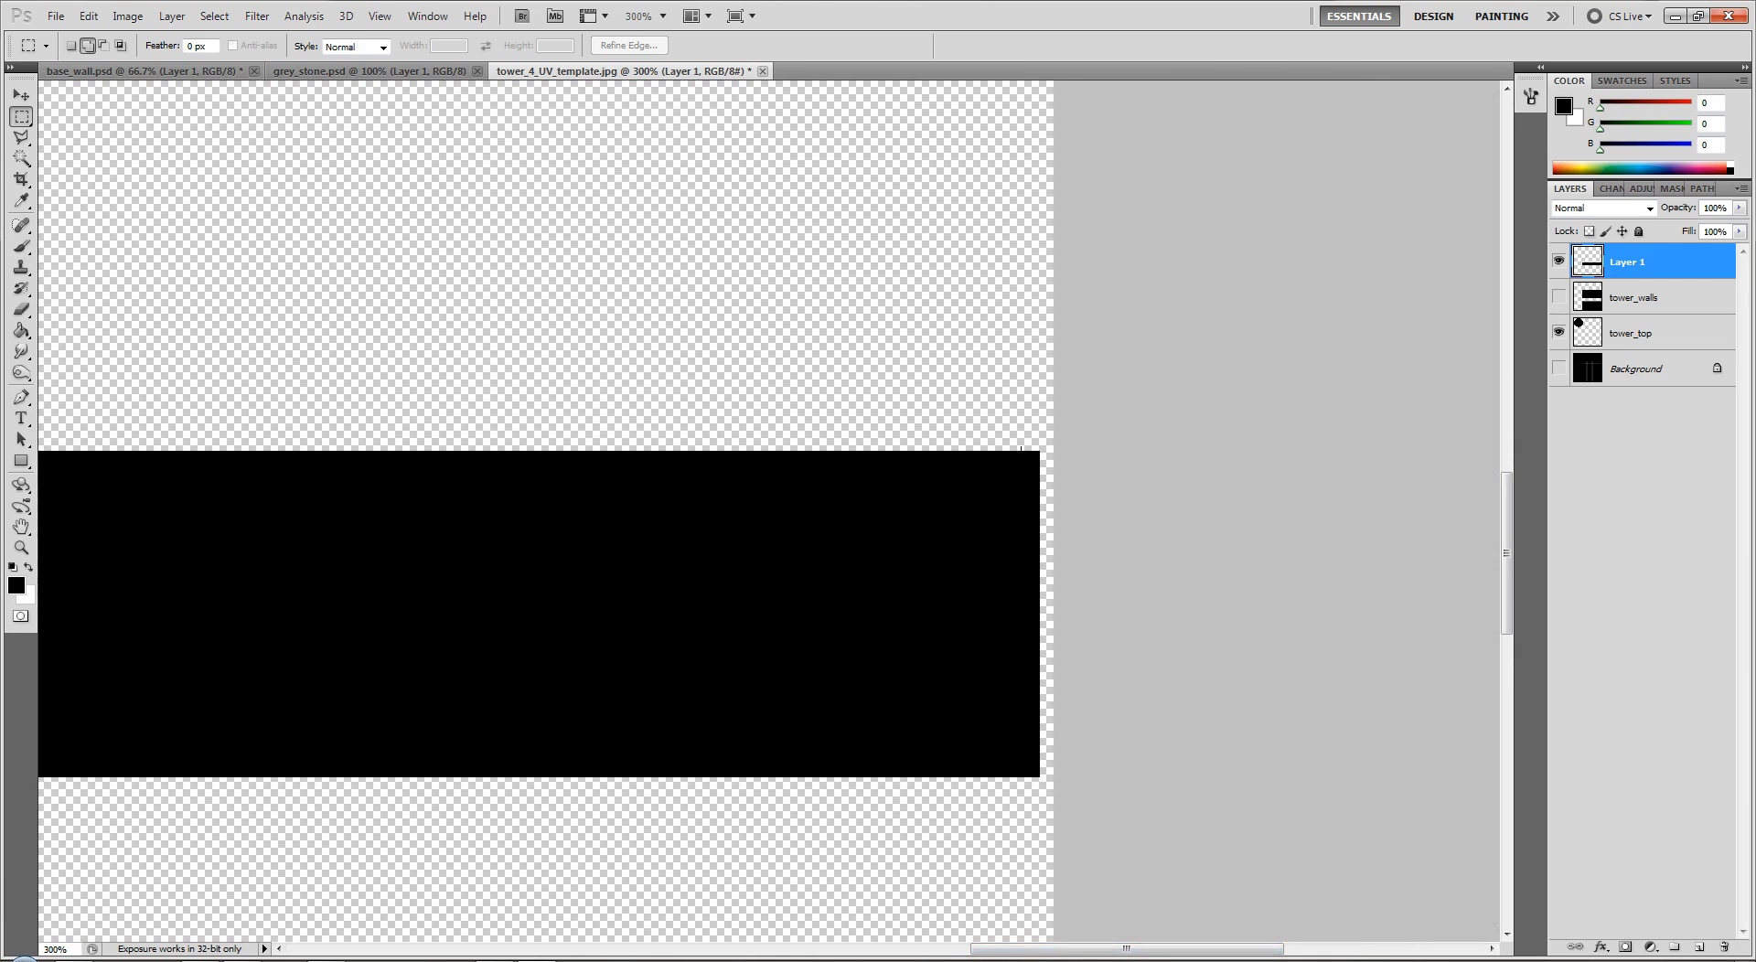
pyautogui.moveTo(1082, 580); pyautogui.dragTo(1083, 773)
pyautogui.click(21, 330)
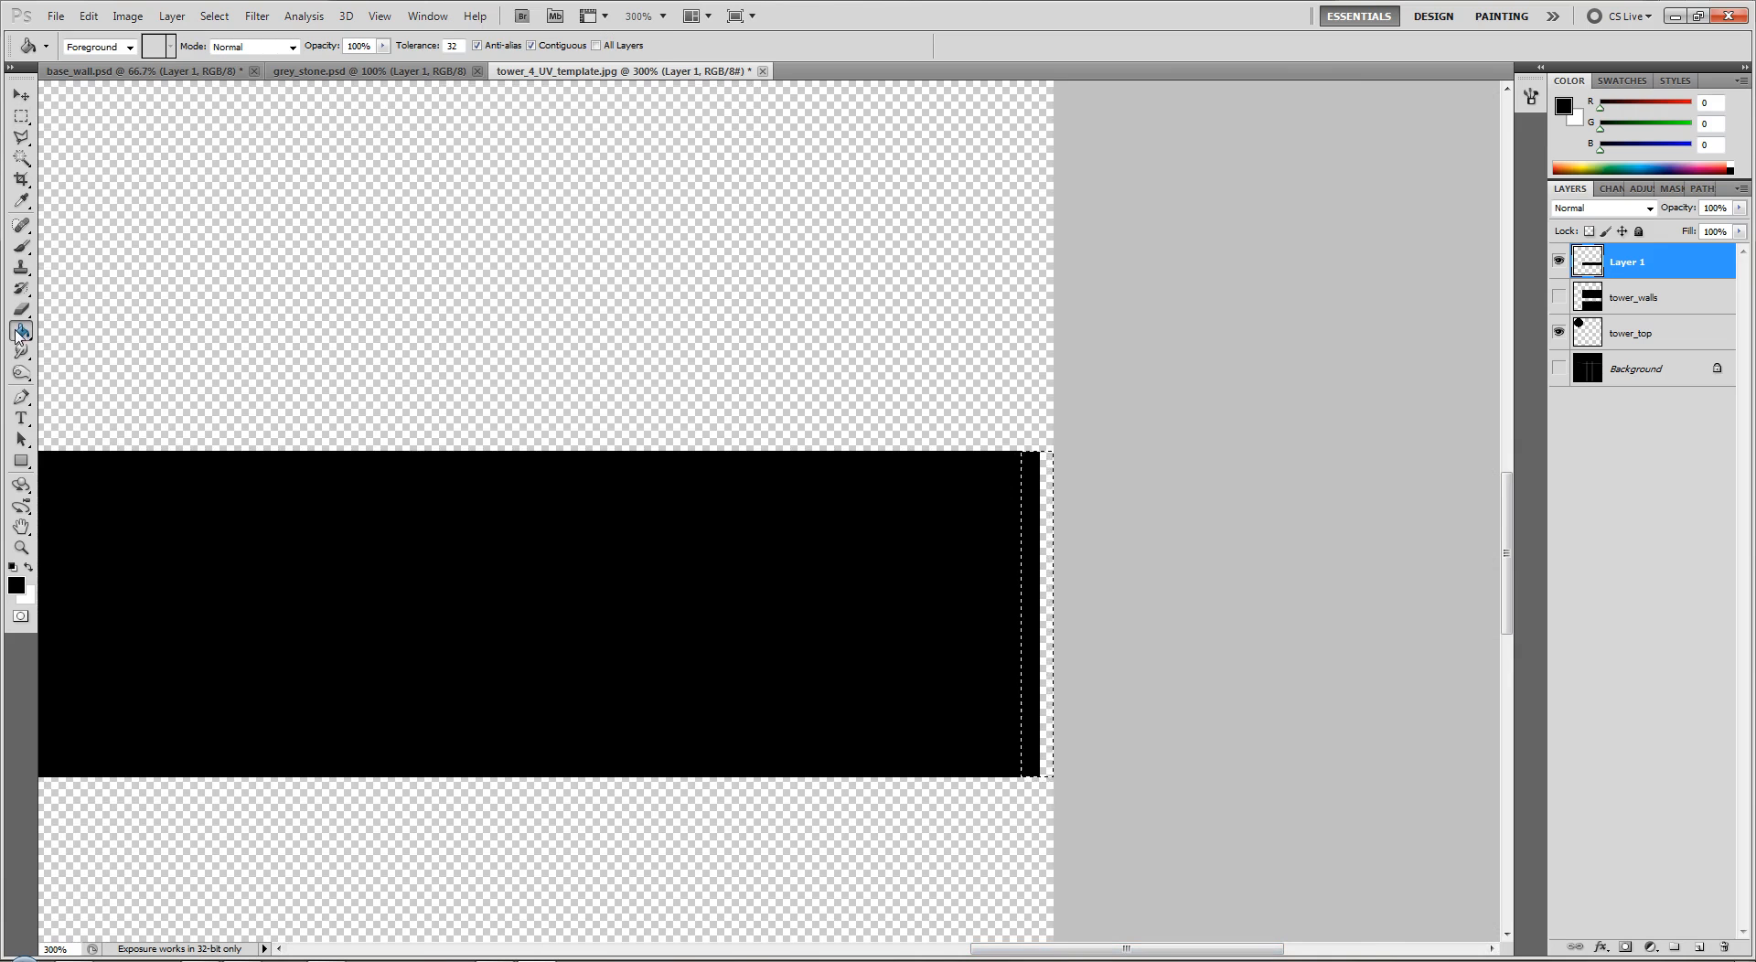
pyautogui.click(1039, 499)
pyautogui.hotkey('ctrl', 'd')
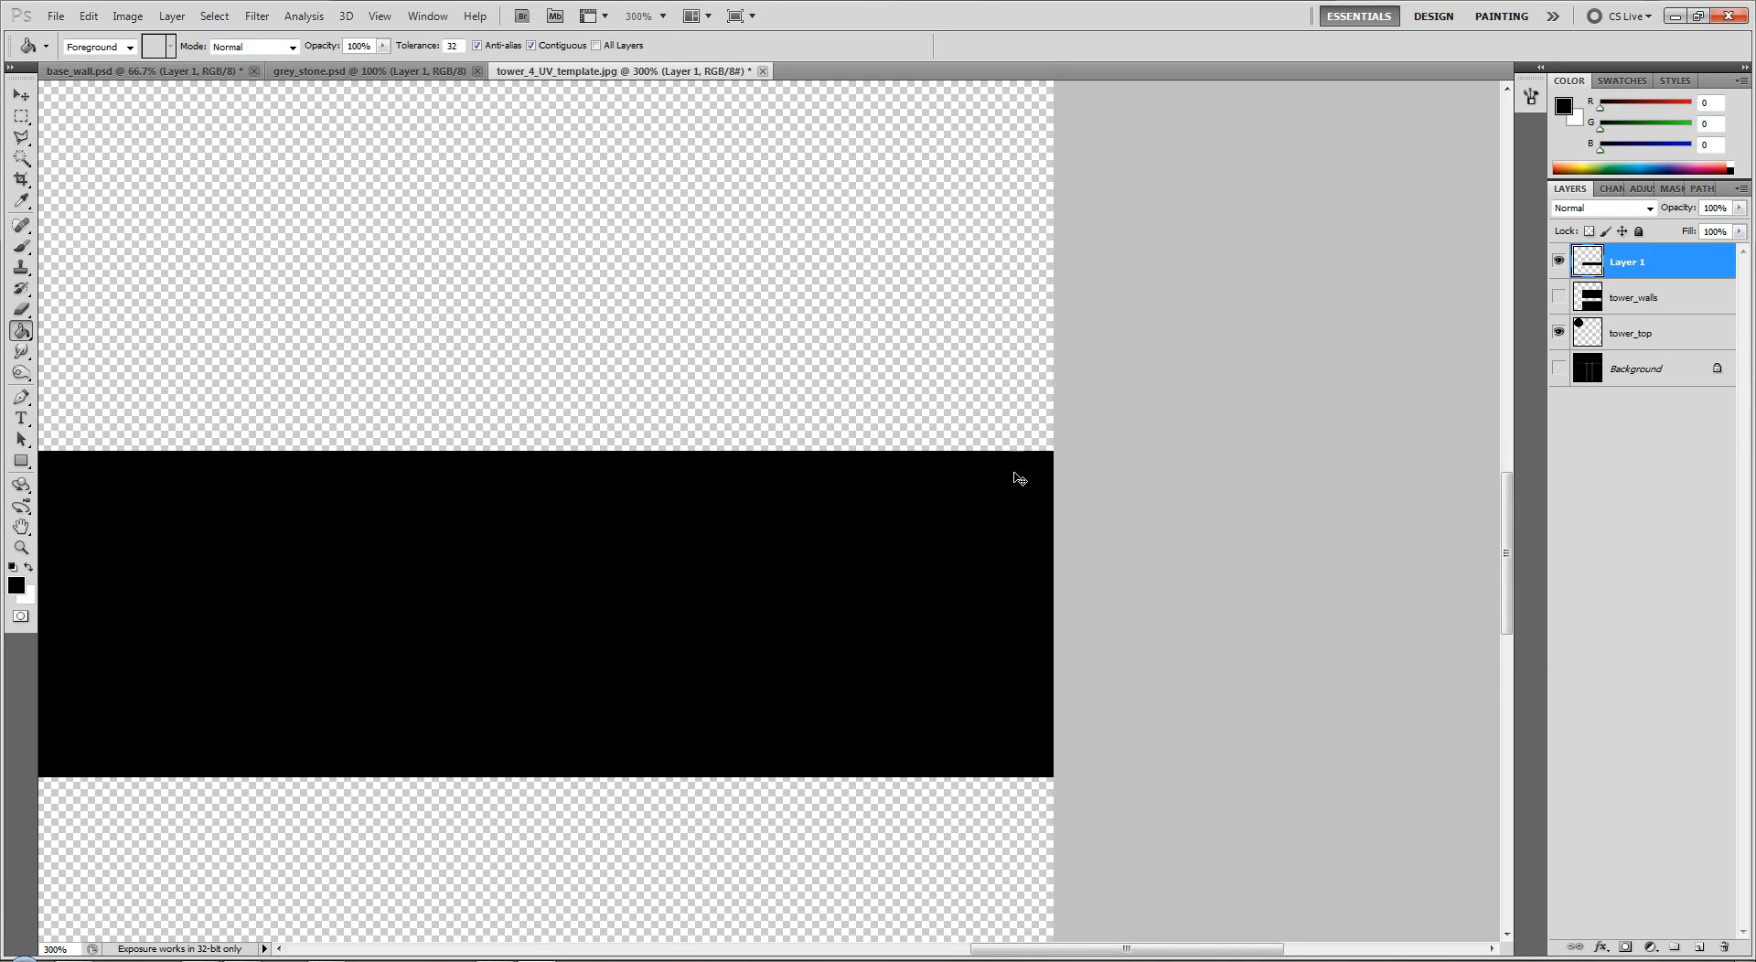
pyautogui.hotkey('ctrl', '1')
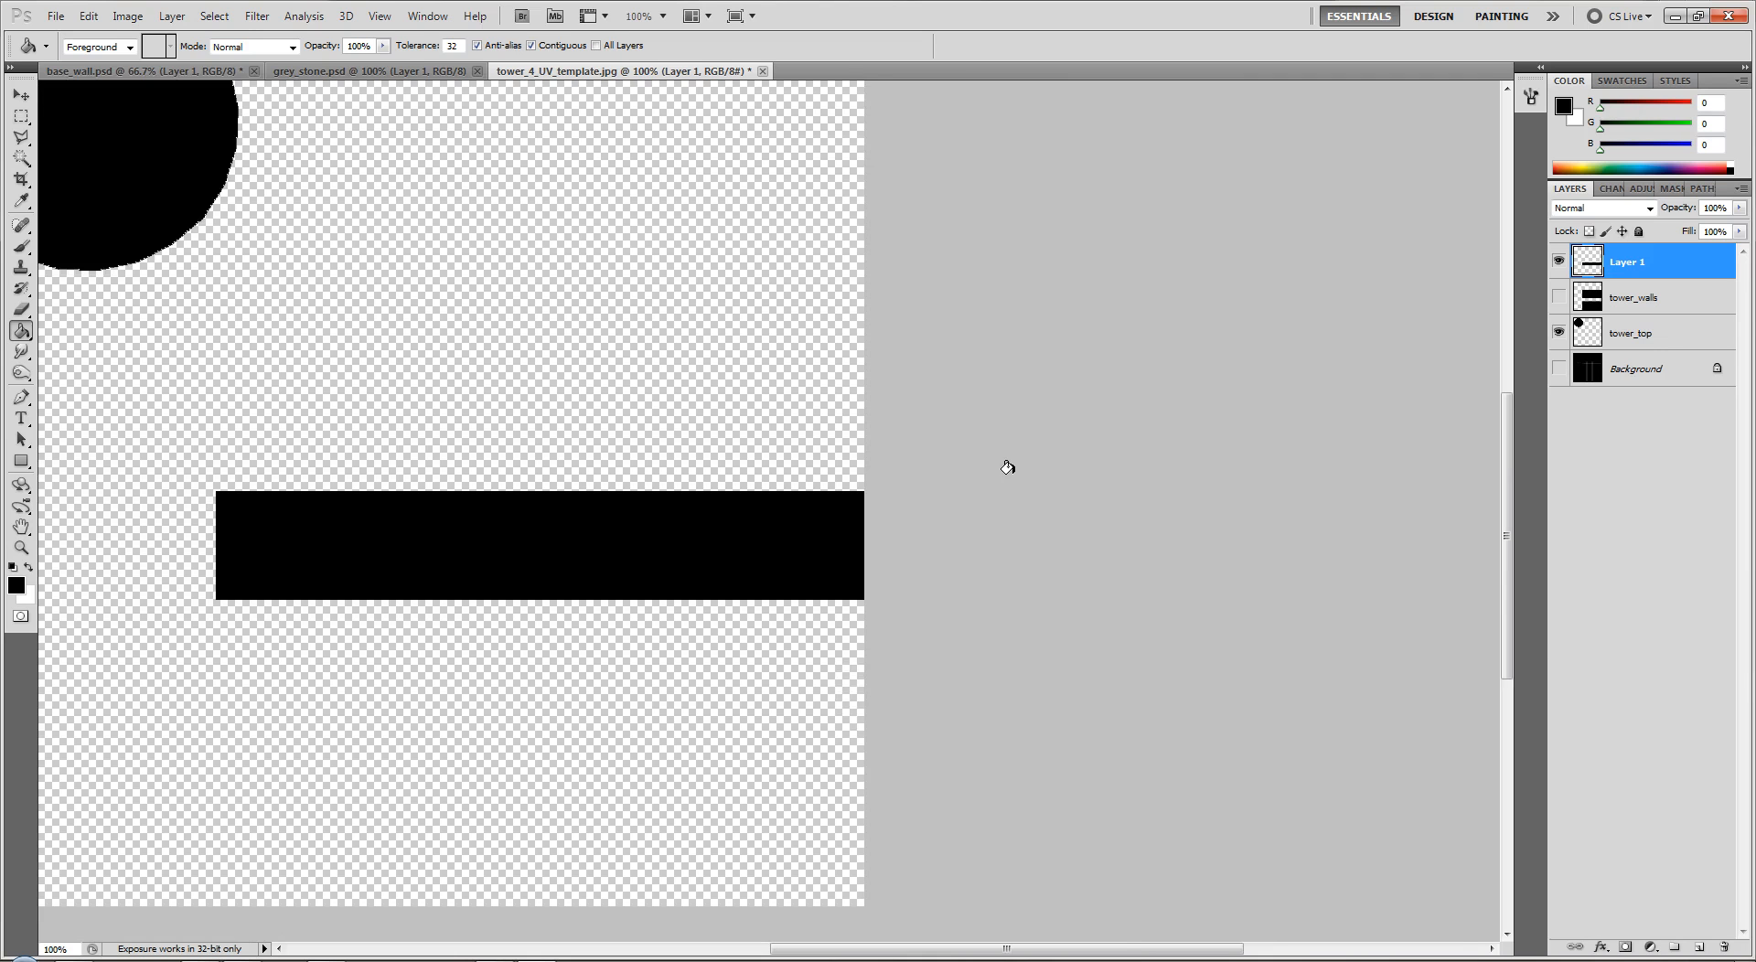
pyautogui.hotkey('ctrl', '-')
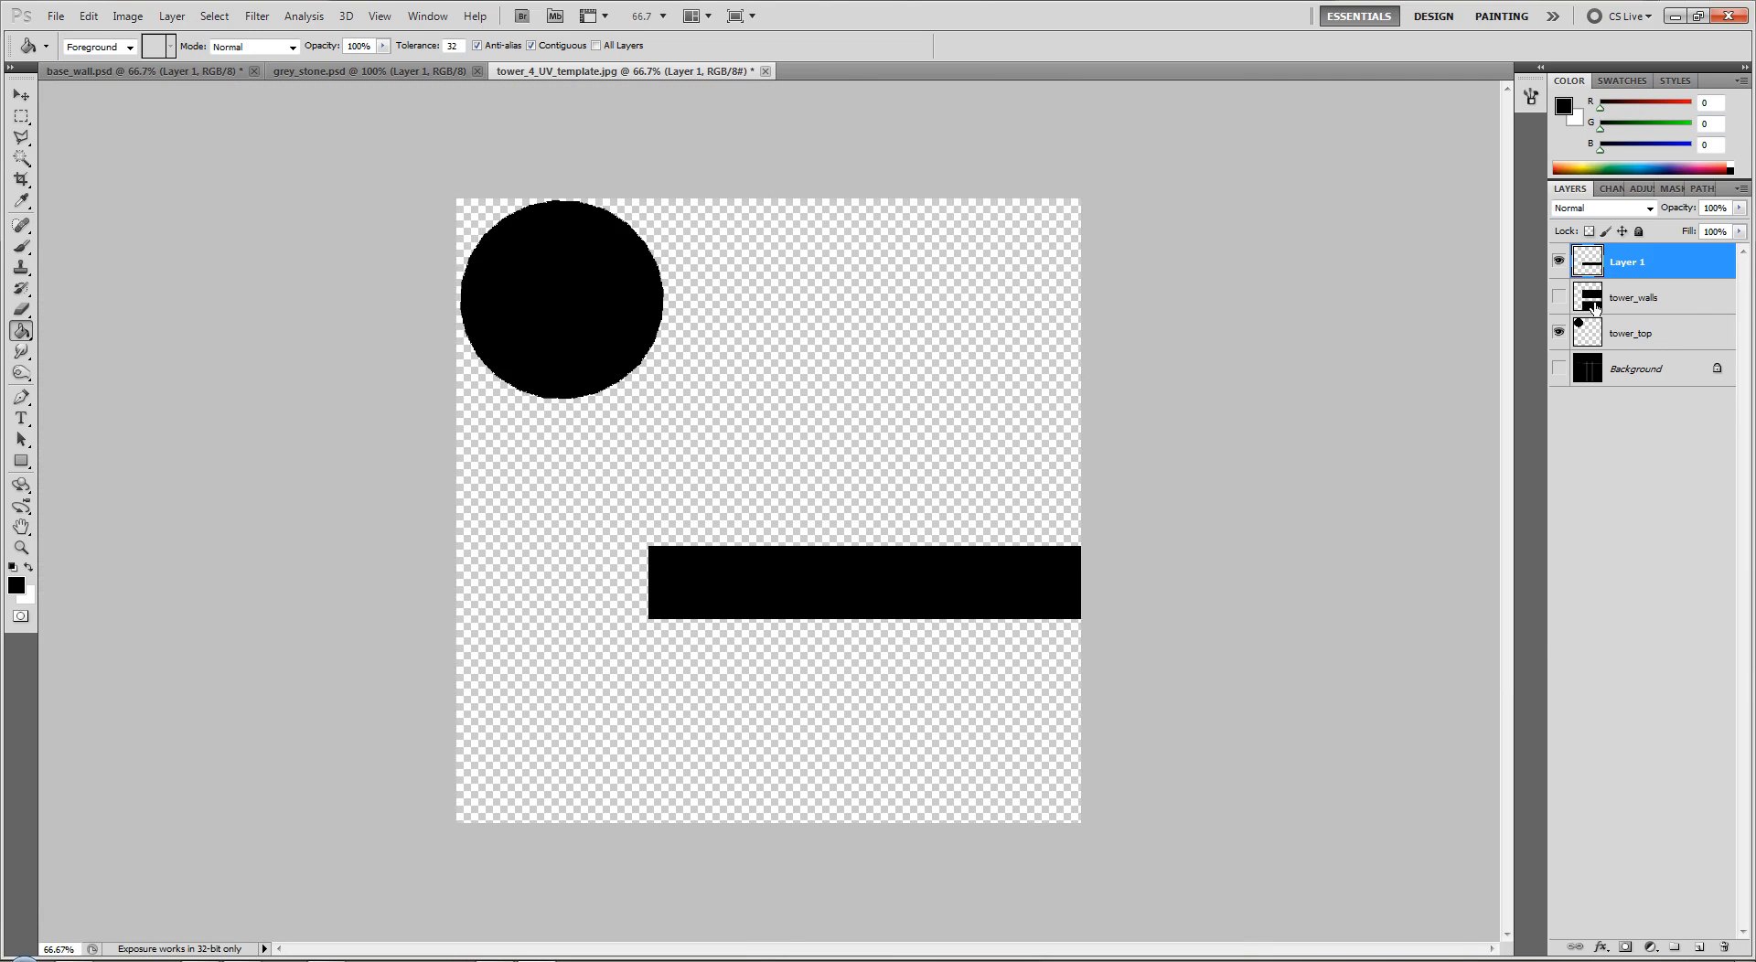
pyautogui.click(1560, 297)
# Rename the middle band's layer as tower_middle_bit and make tower_top the active layer.
pyautogui.rightClick(1629, 266)
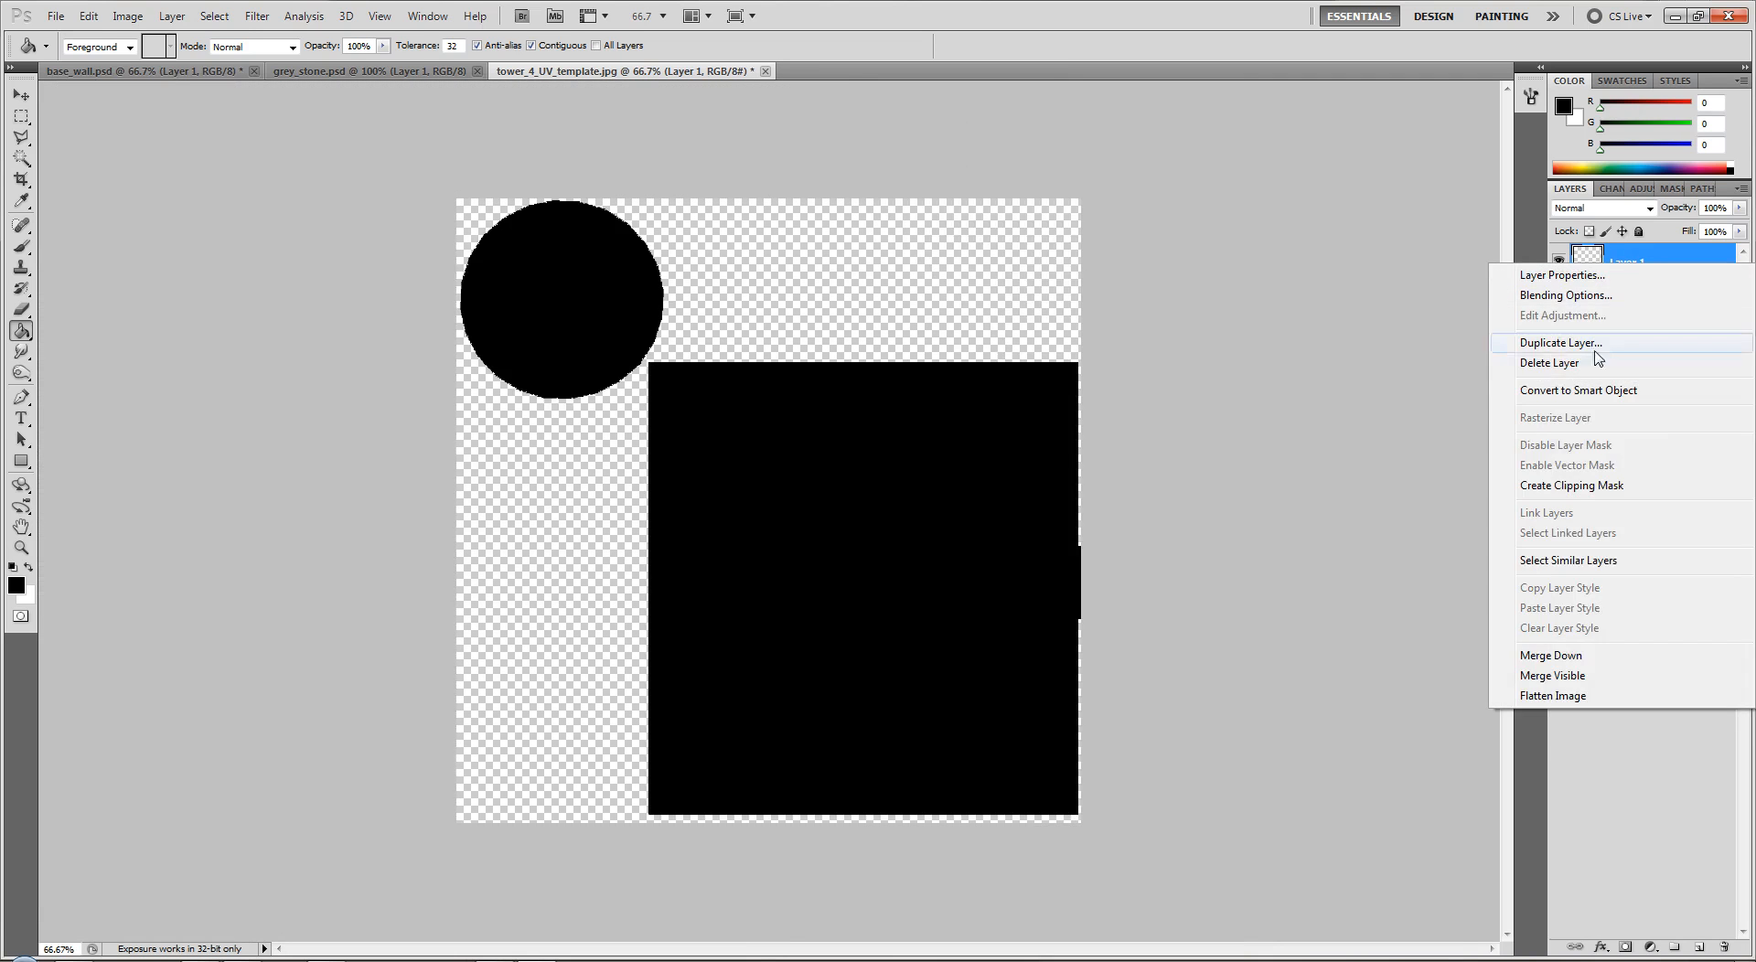
pyautogui.click(1594, 276)
pyautogui.write('tower_middle')
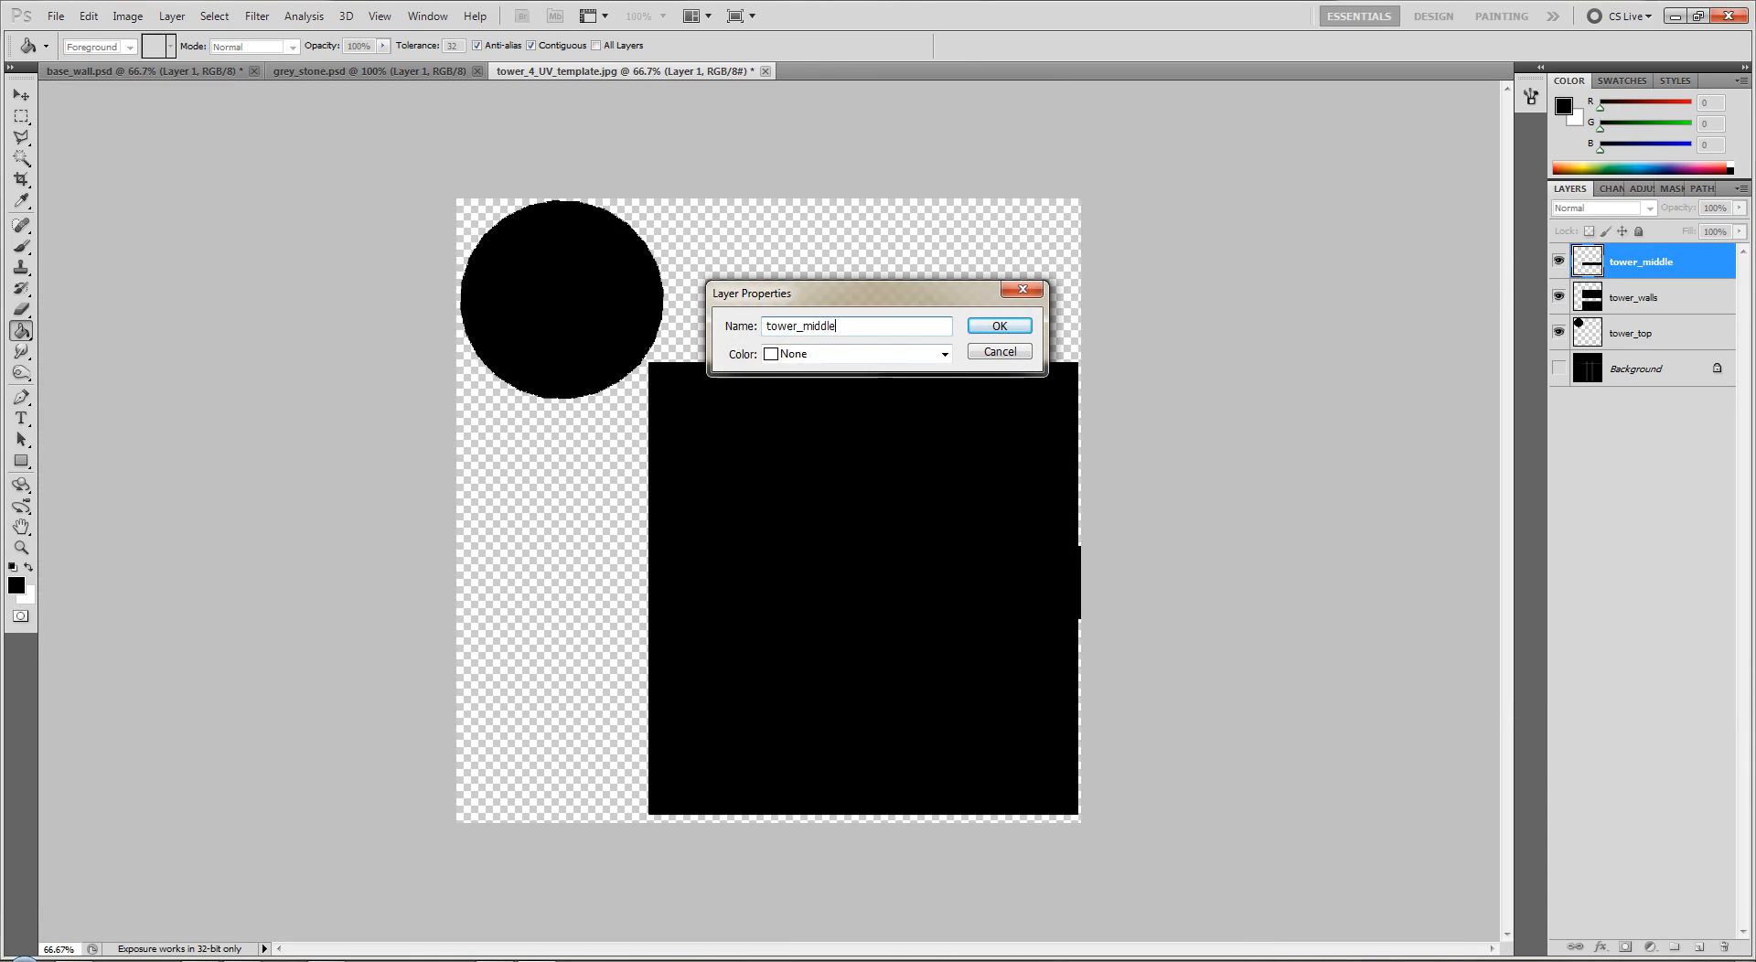
pyautogui.write('_bit')
pyautogui.press('Return')
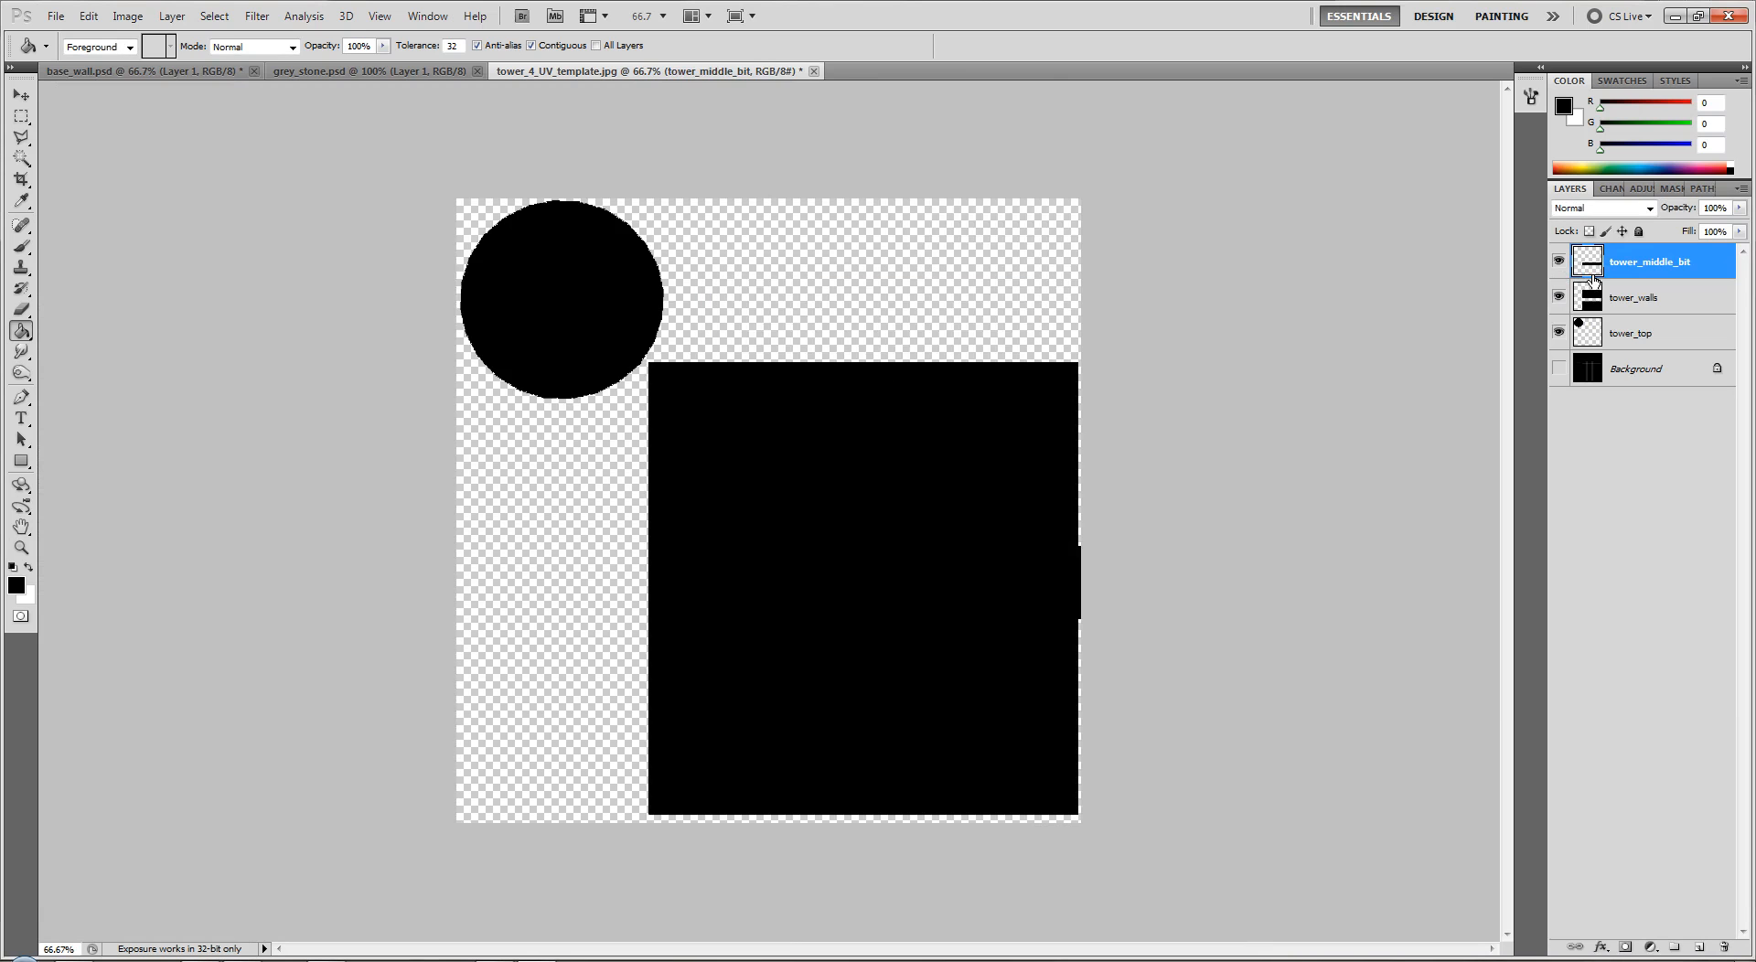
pyautogui.click(1642, 342)
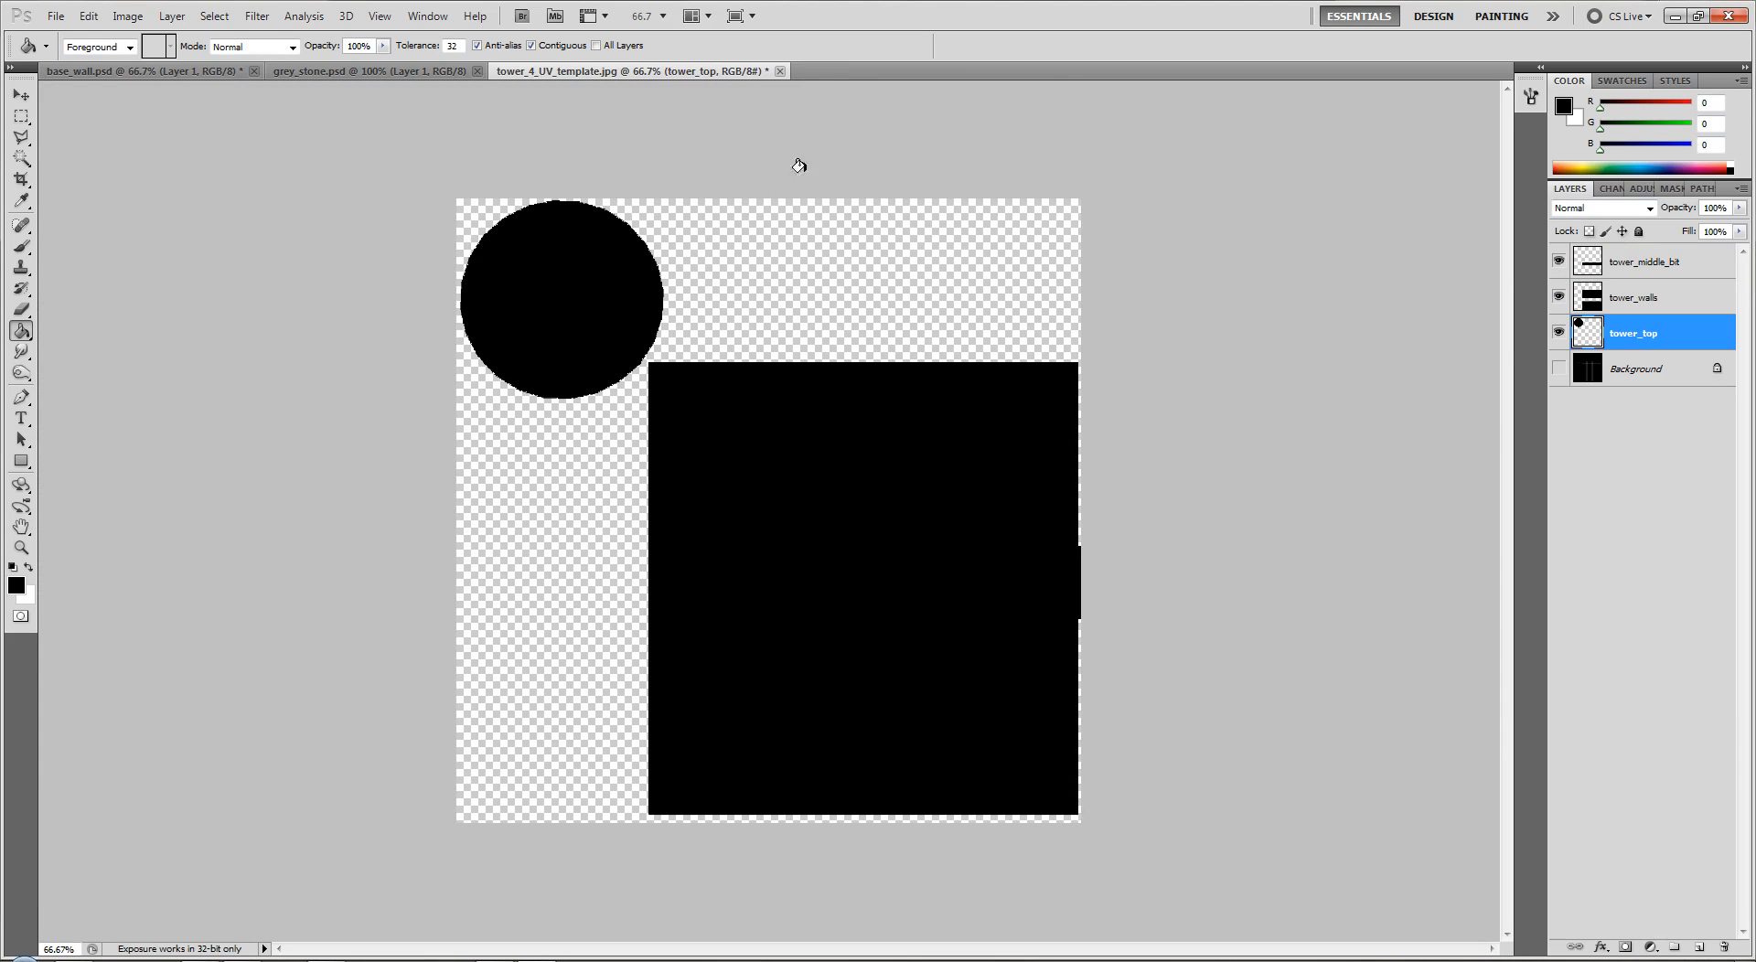
# Paste the grey stone texture above tower_top, move it over the circle, and clip it to tower_top with a clipping mask.
pyautogui.click(316, 77)
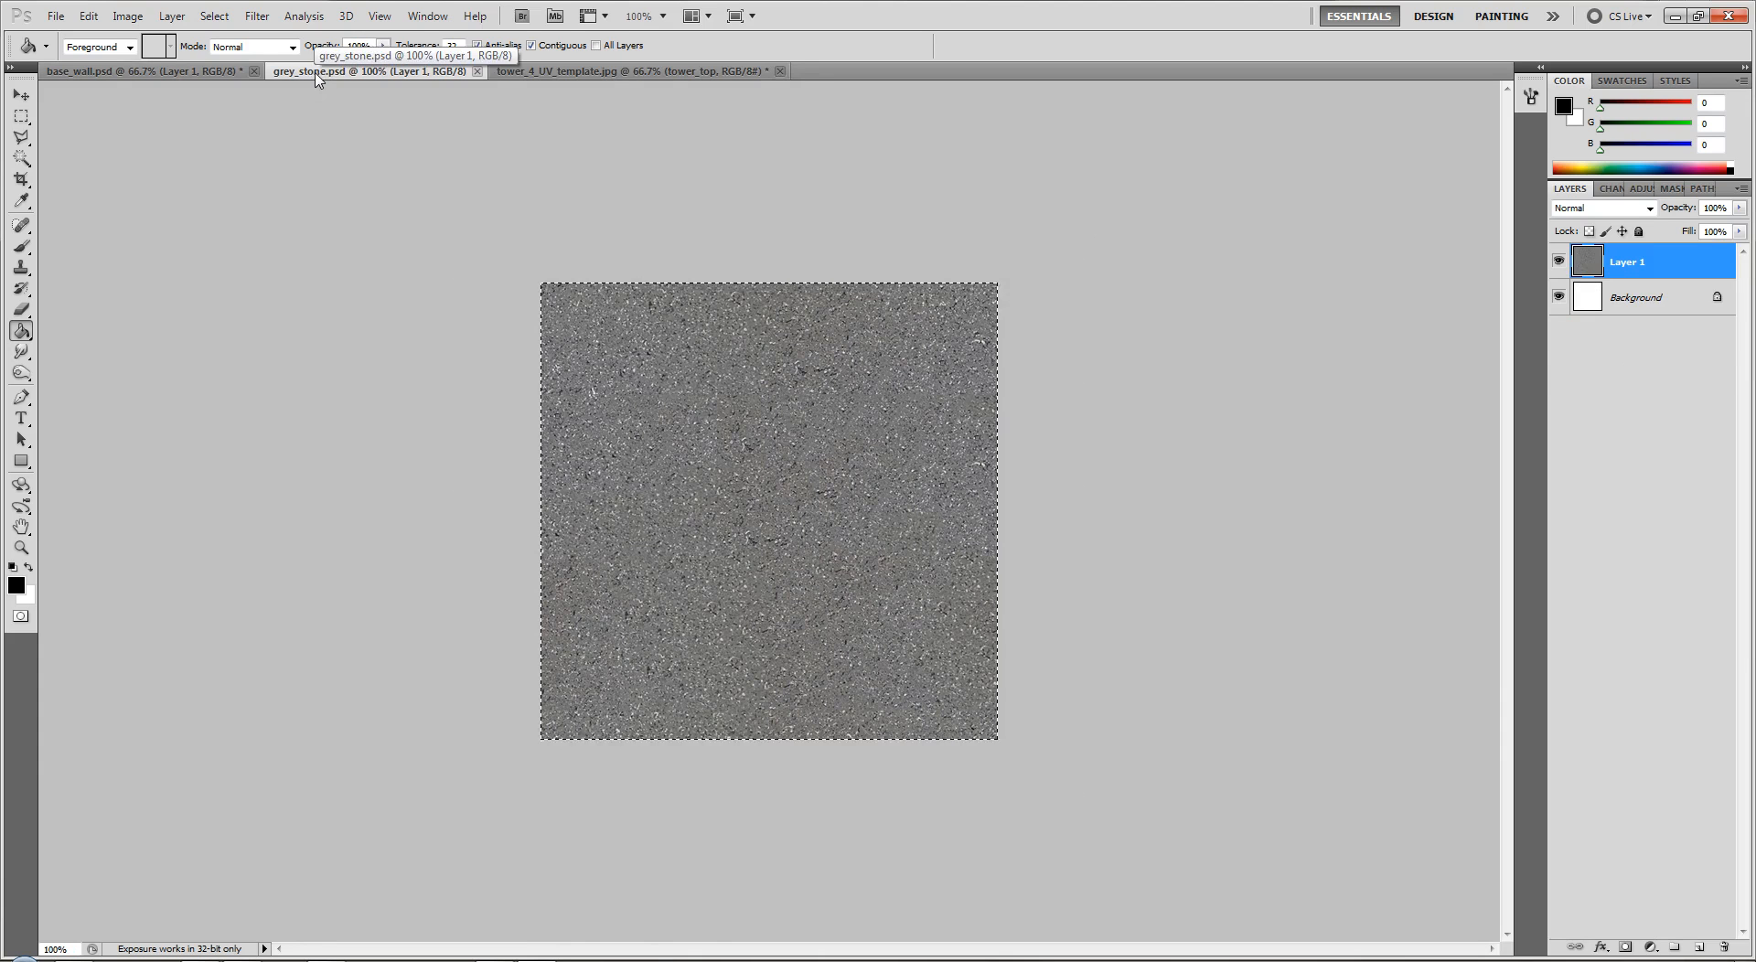
pyautogui.click(561, 72)
pyautogui.hotkey('ctrl', 'v')
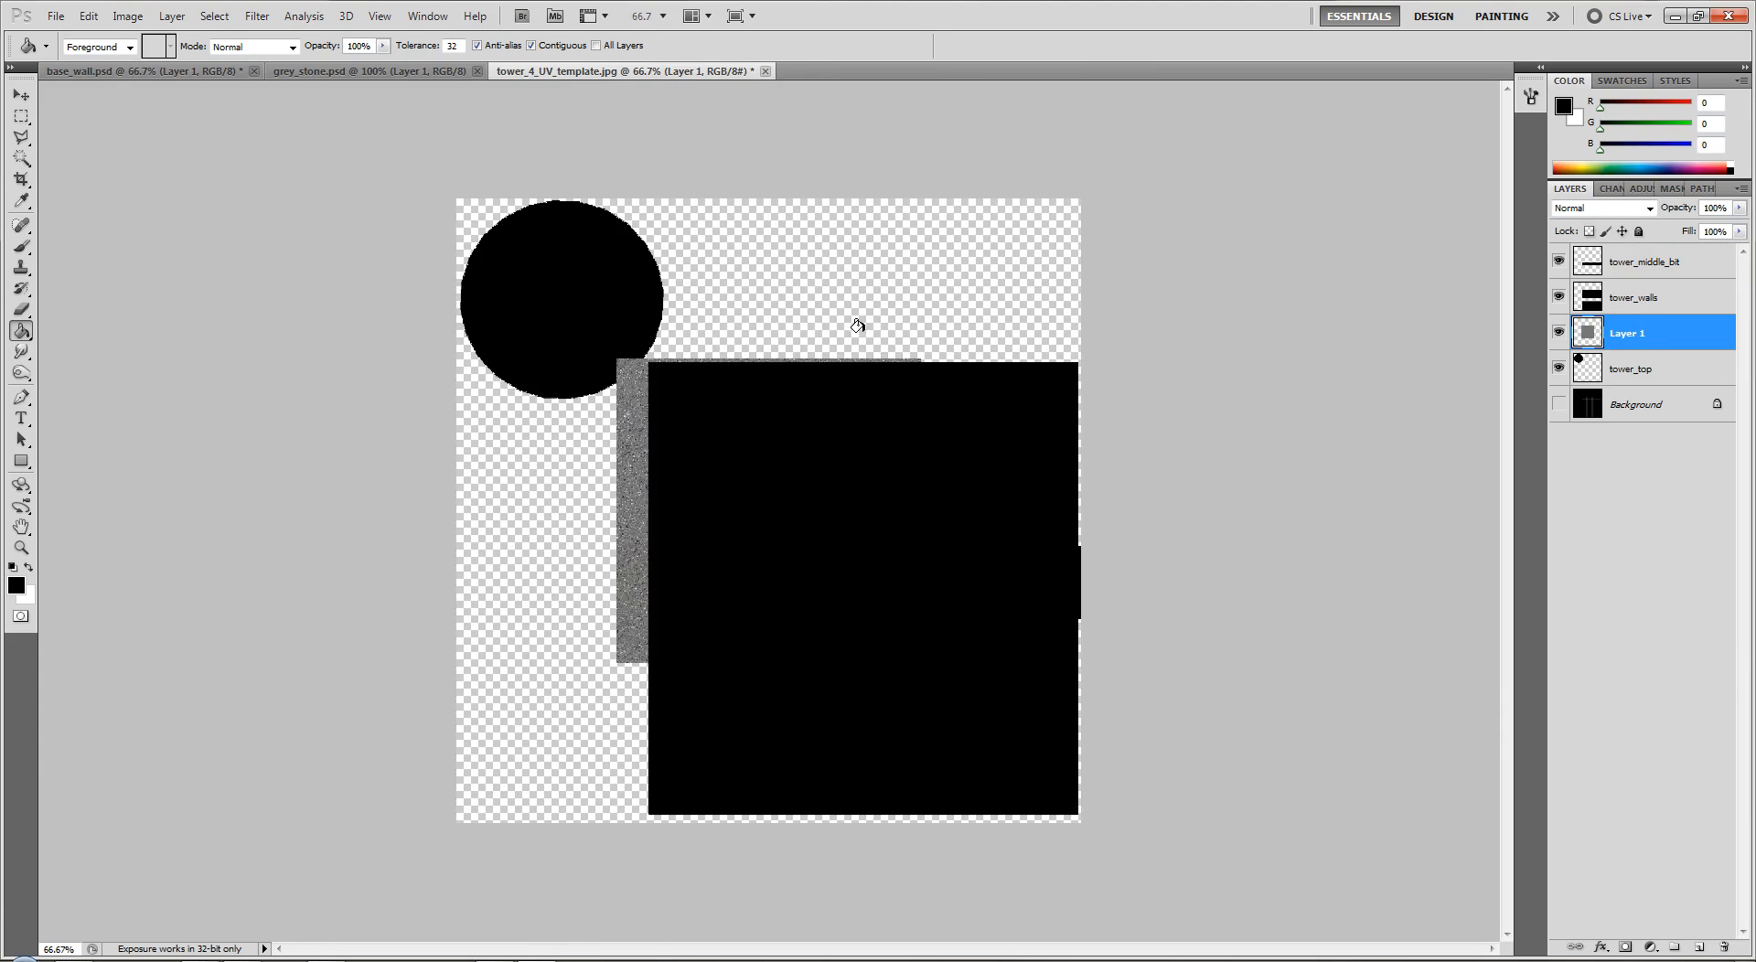
pyautogui.press('v')
pyautogui.moveTo(631, 495); pyautogui.dragTo(424, 287)
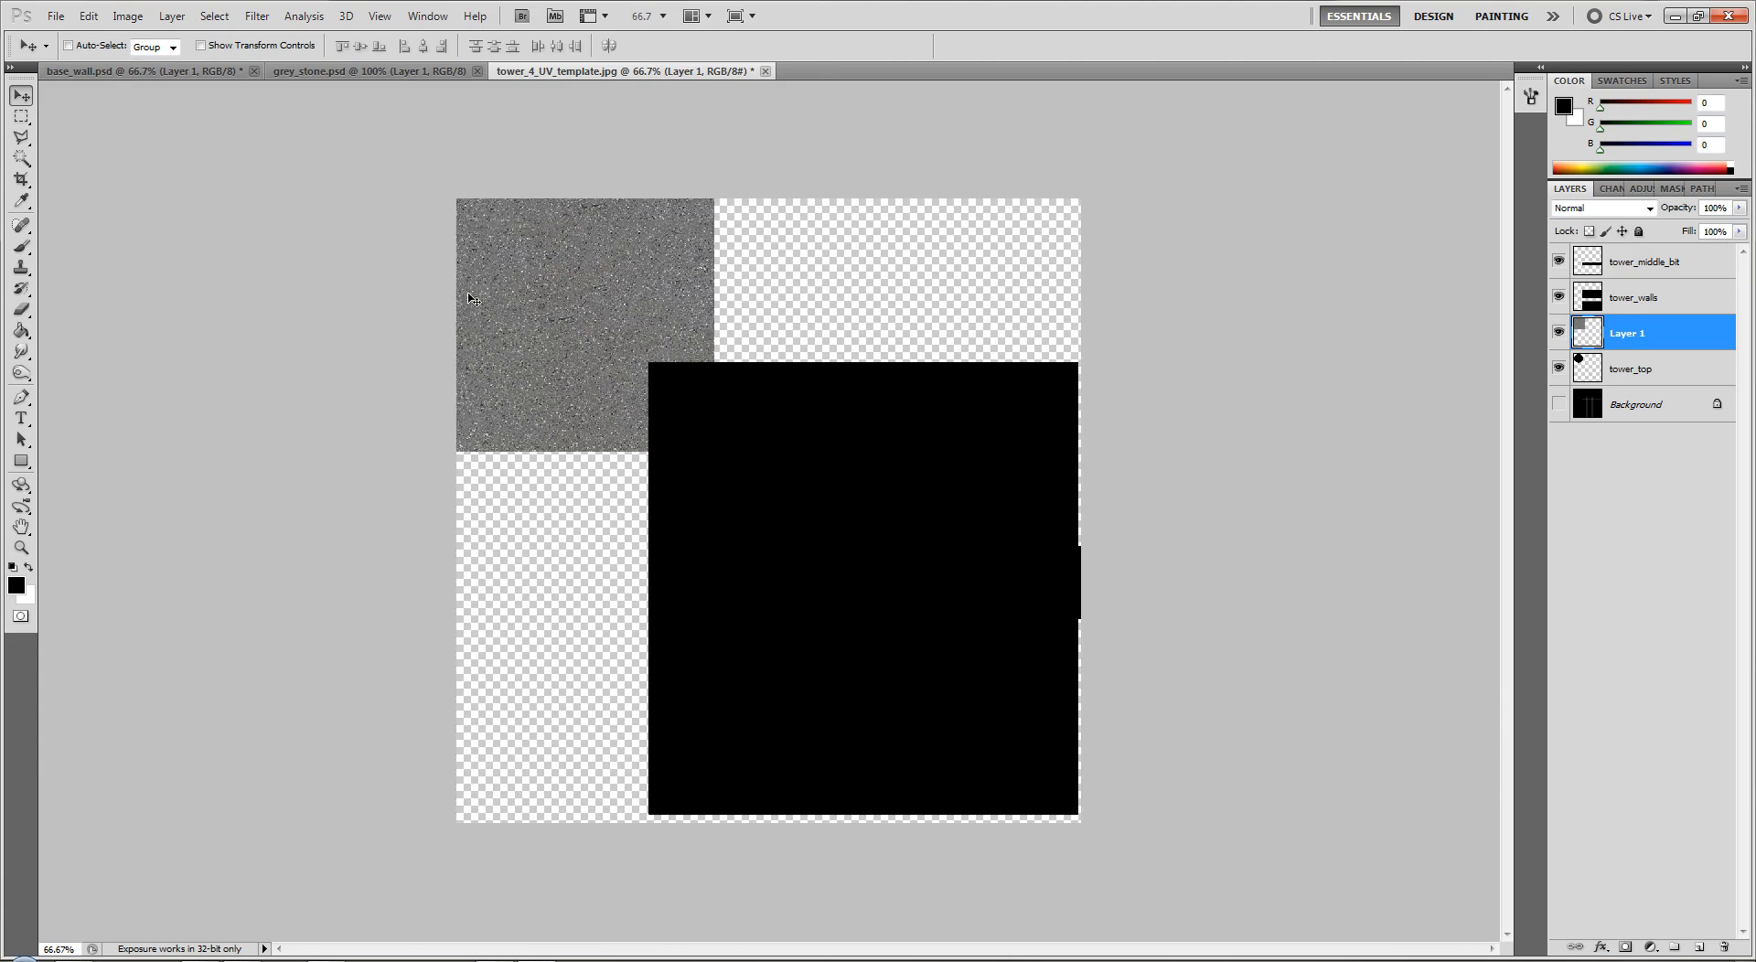
pyautogui.rightClick(1634, 338)
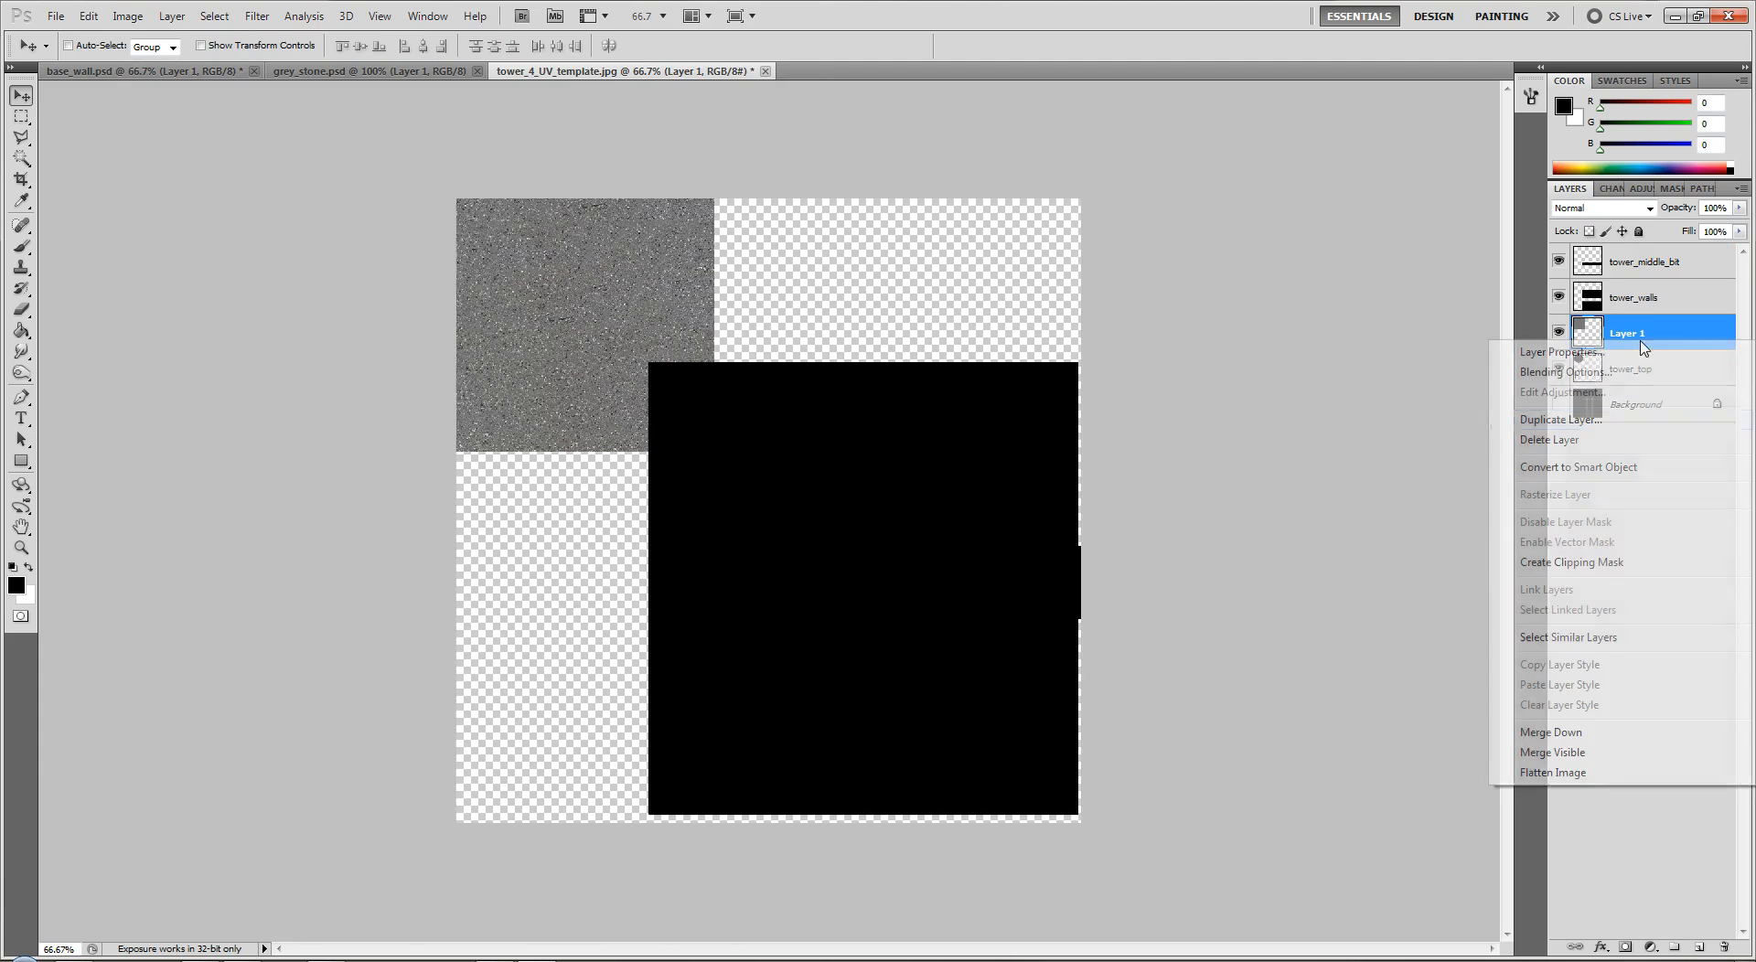
pyautogui.click(1608, 562)
# Paste two grey stone copies above tower_middle_bit to cover the band, merge them, and clip the result to tower_middle_bit.
pyautogui.click(1652, 265)
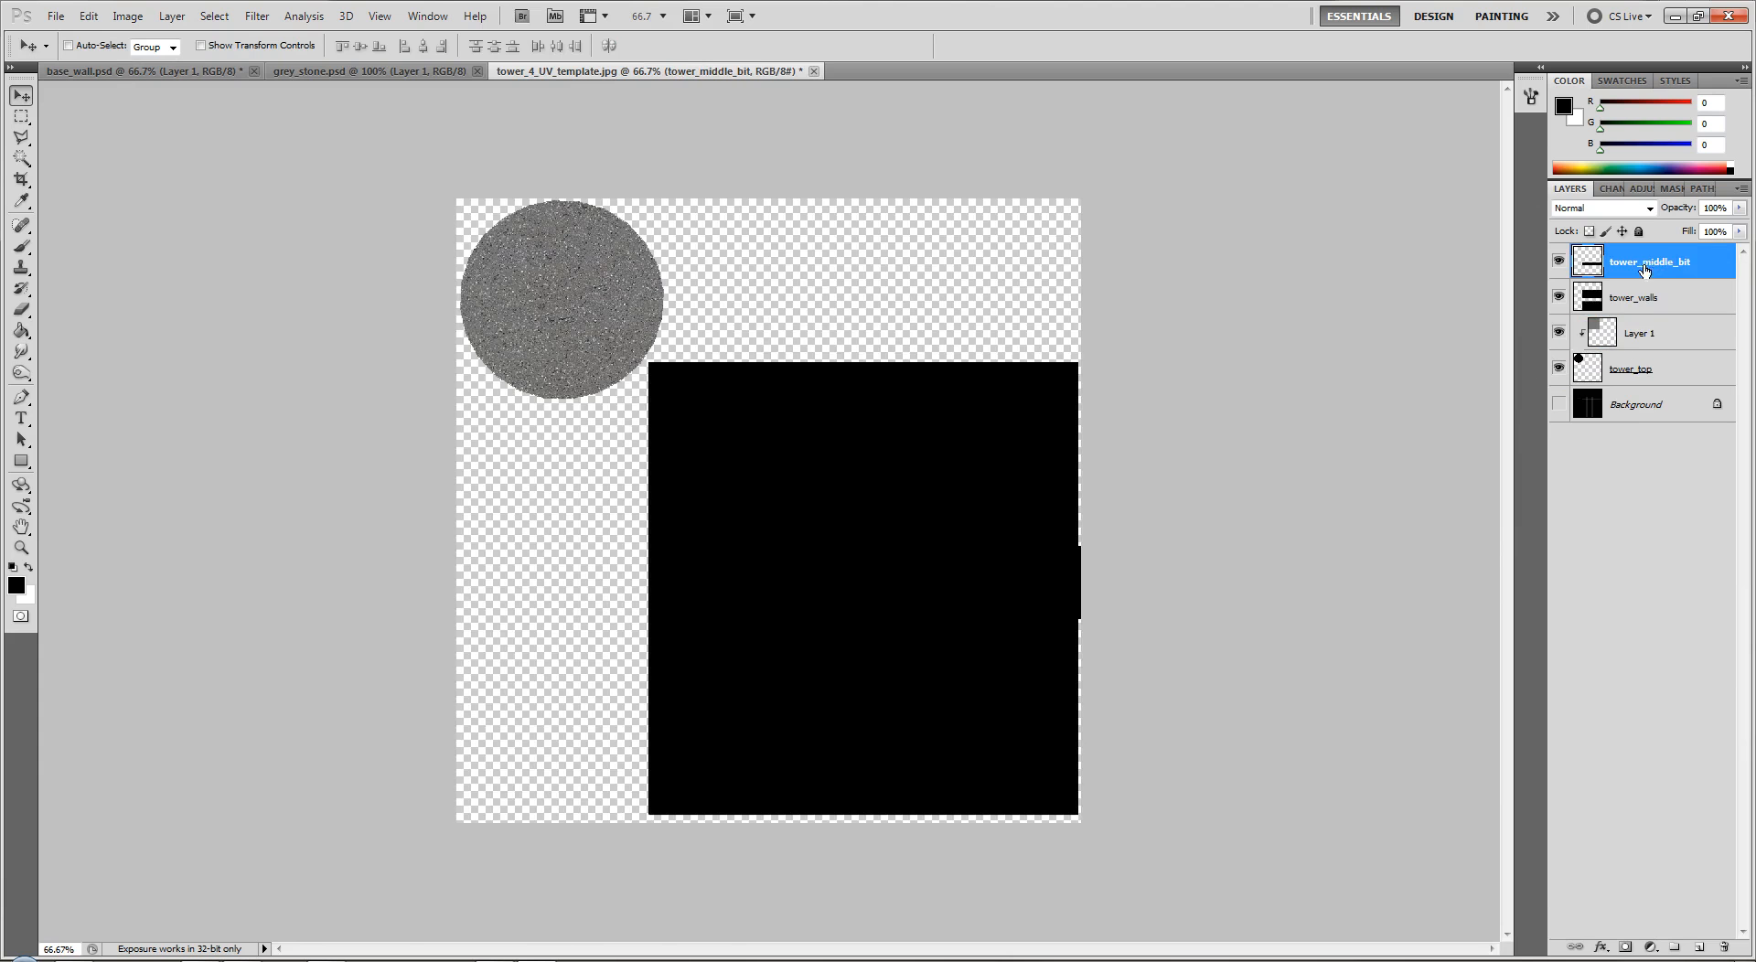
pyautogui.hotkey('ctrl', 'v')
pyautogui.moveTo(828, 580); pyautogui.dragTo(889, 738)
pyautogui.hotkey('ctrl', 'v')
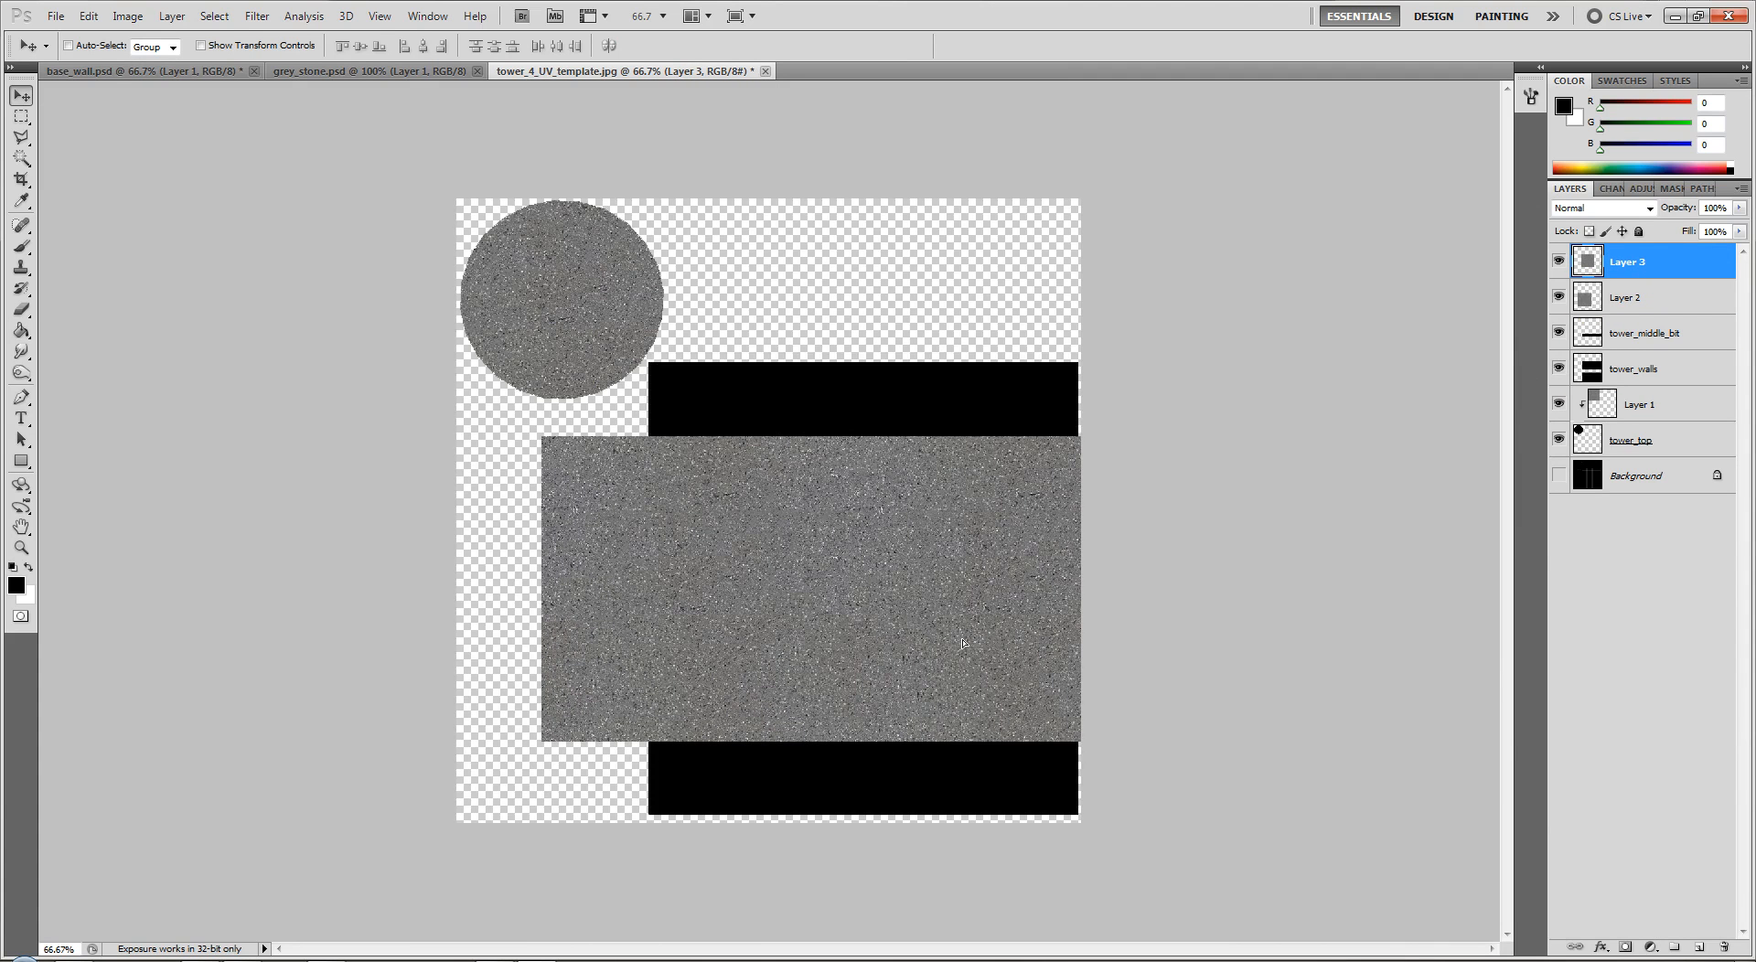
pyautogui.hotkey('ctrl', 'e')
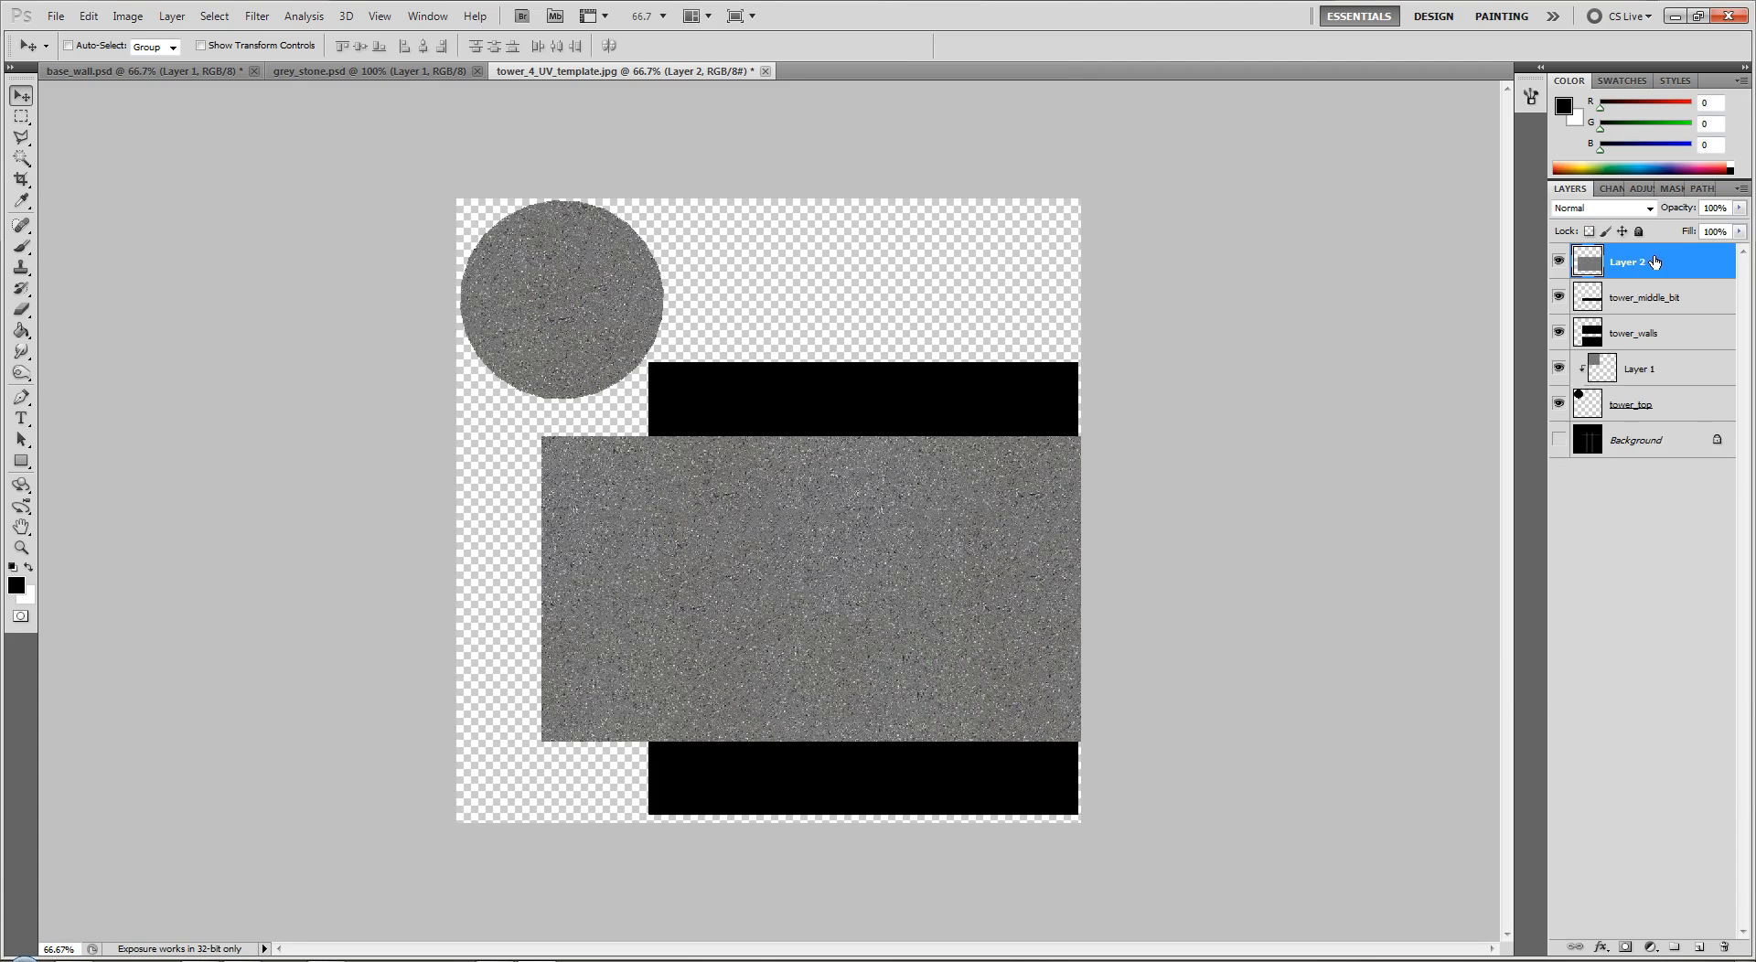
pyautogui.rightClick(1655, 263)
pyautogui.click(1610, 481)
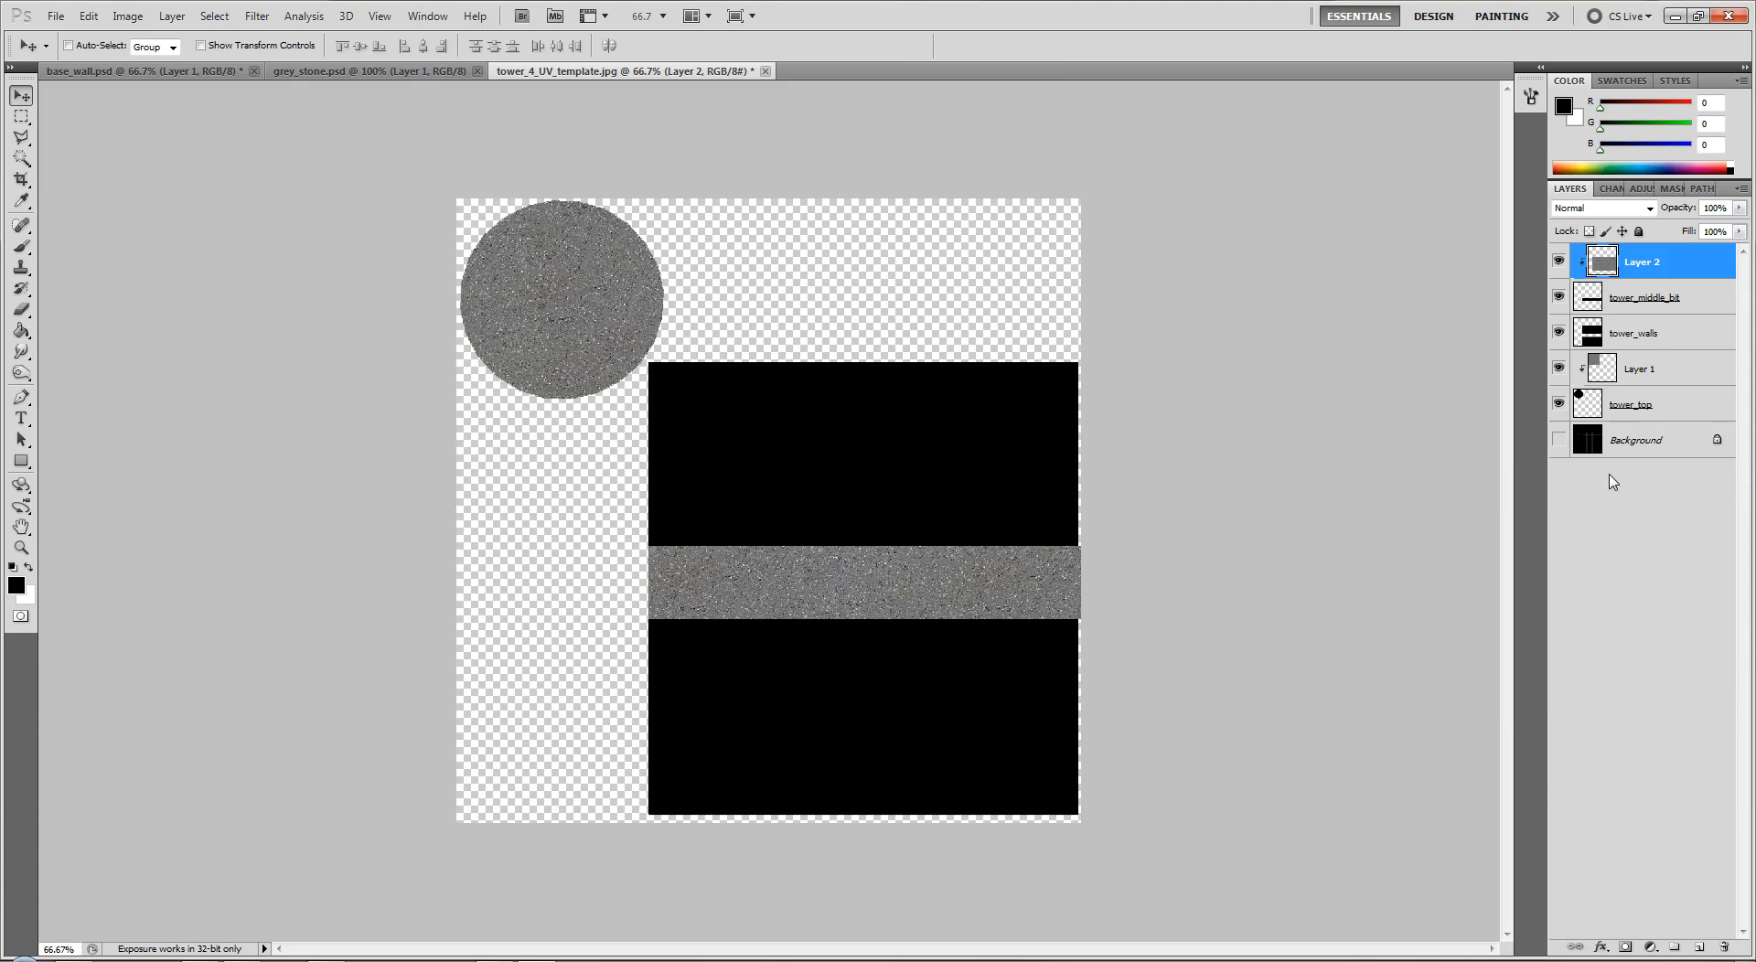
# Paste two copies of the base_wall brick texture above tower_walls to cover both wall sections, and merge the copies into one layer.
pyautogui.click(1662, 335)
pyautogui.click(162, 75)
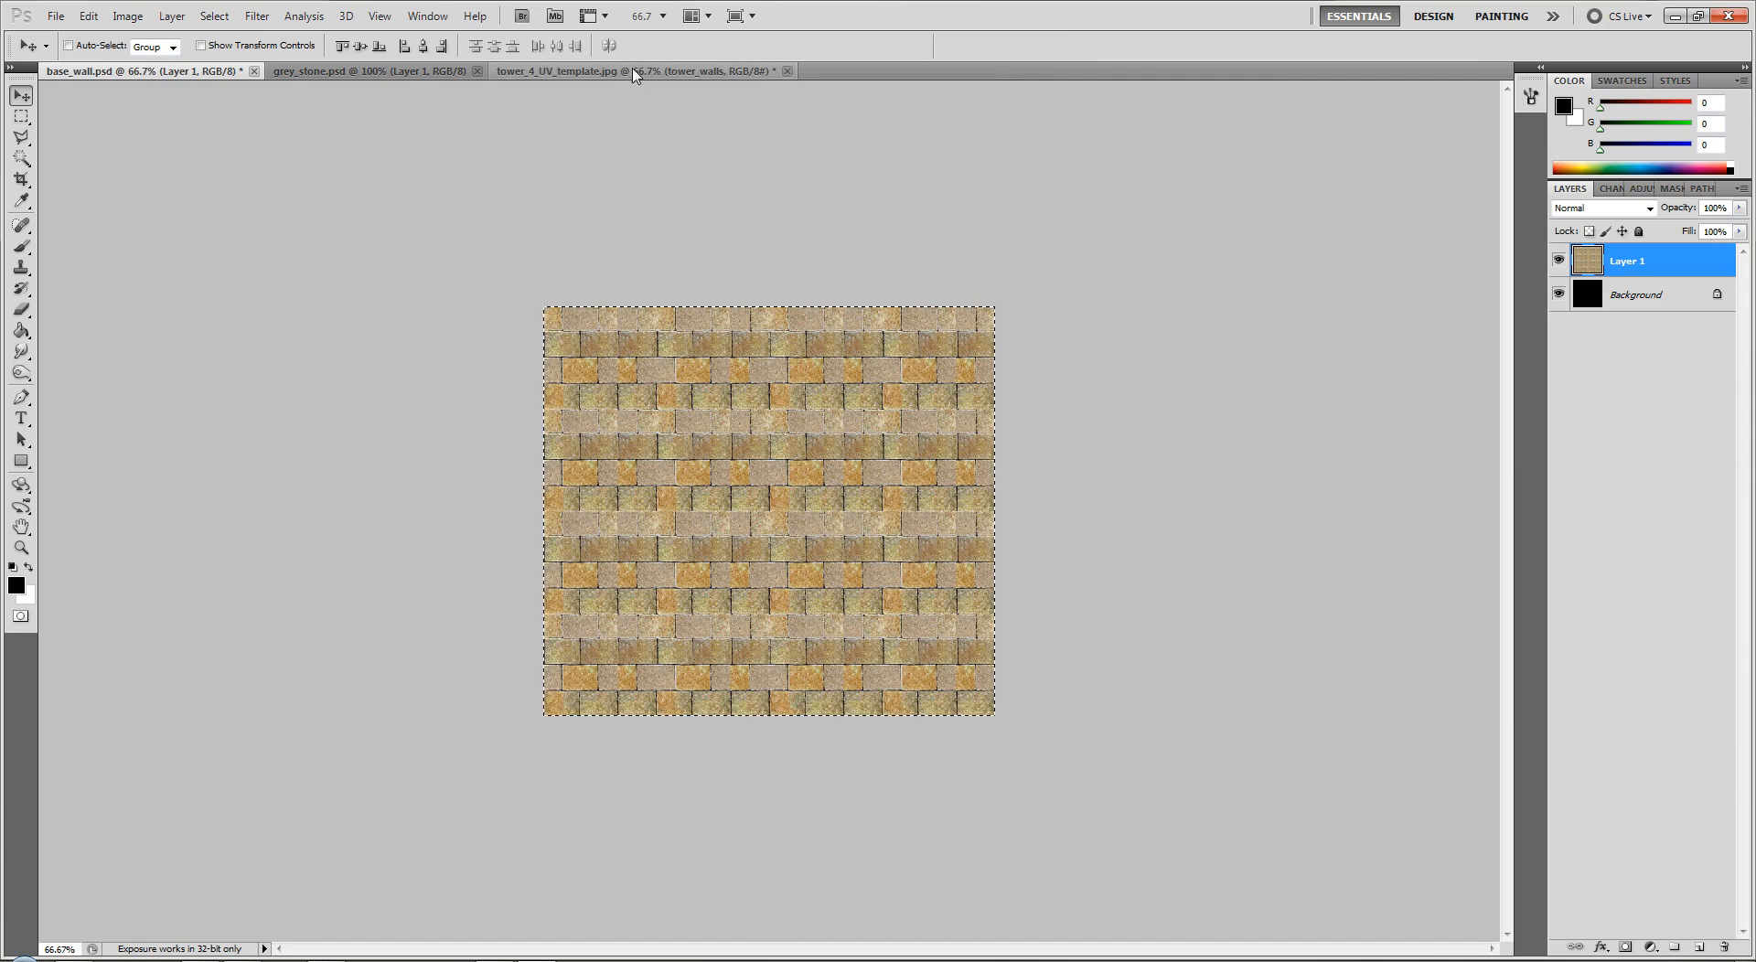
pyautogui.click(604, 71)
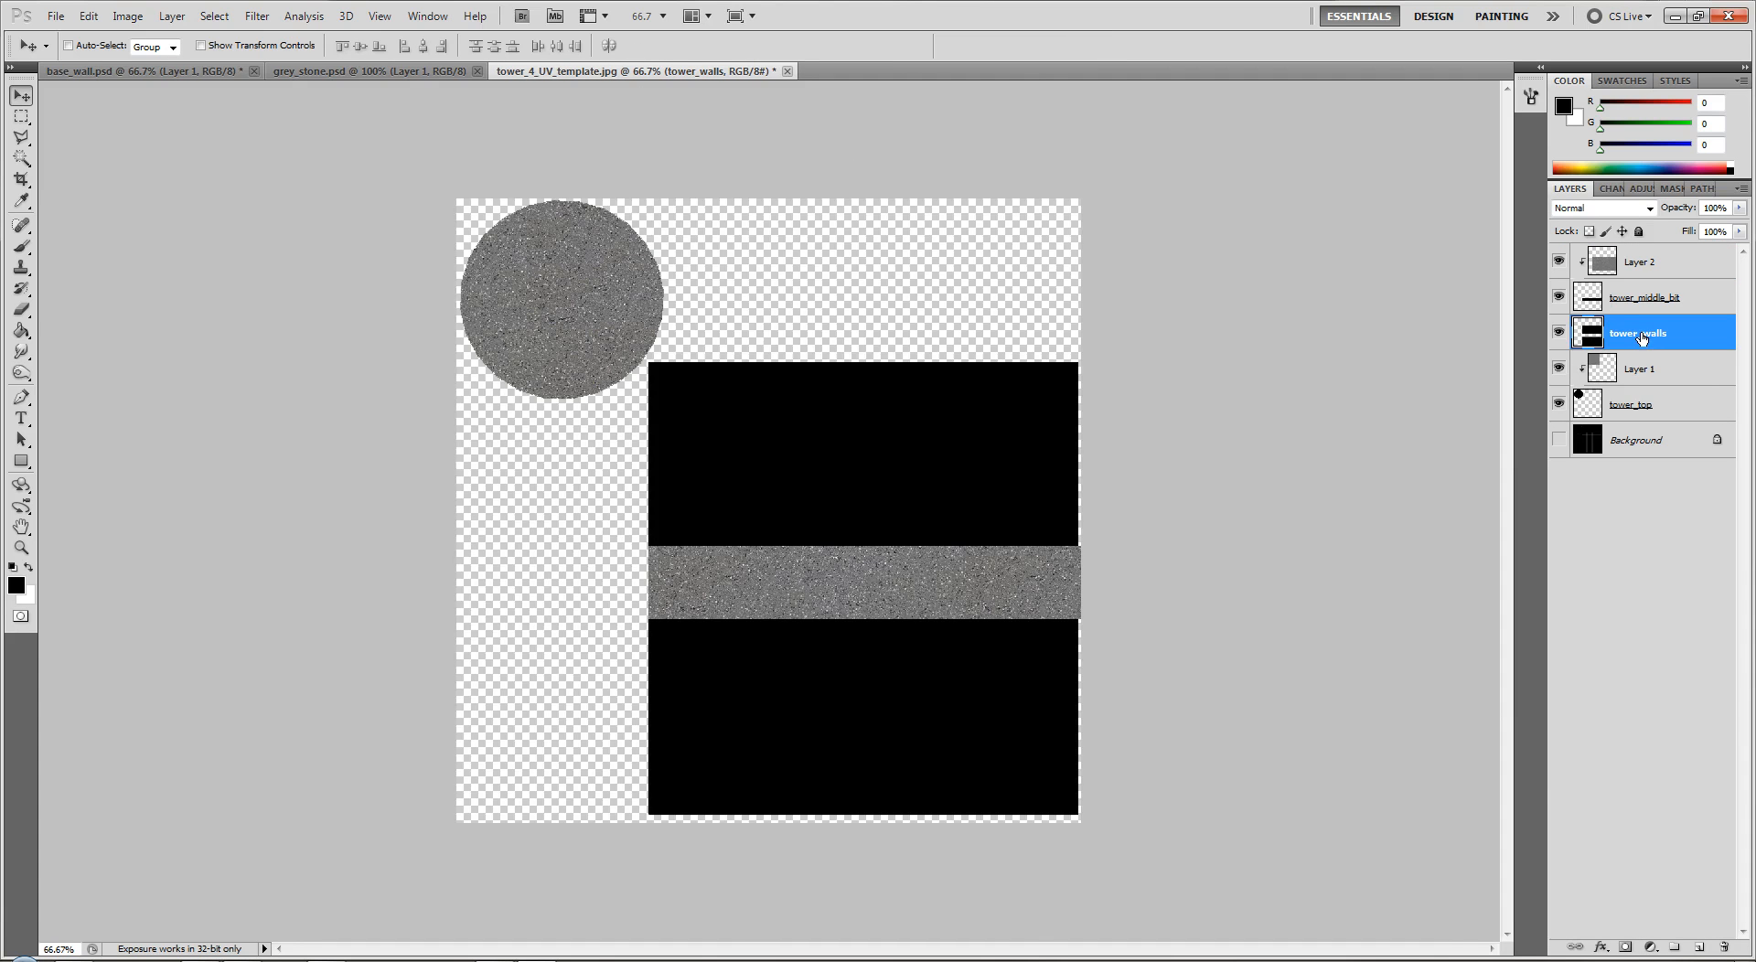
pyautogui.hotkey('ctrl', 'v')
pyautogui.moveTo(846, 395); pyautogui.dragTo(979, 177)
pyautogui.hotkey('ctrl', 'v')
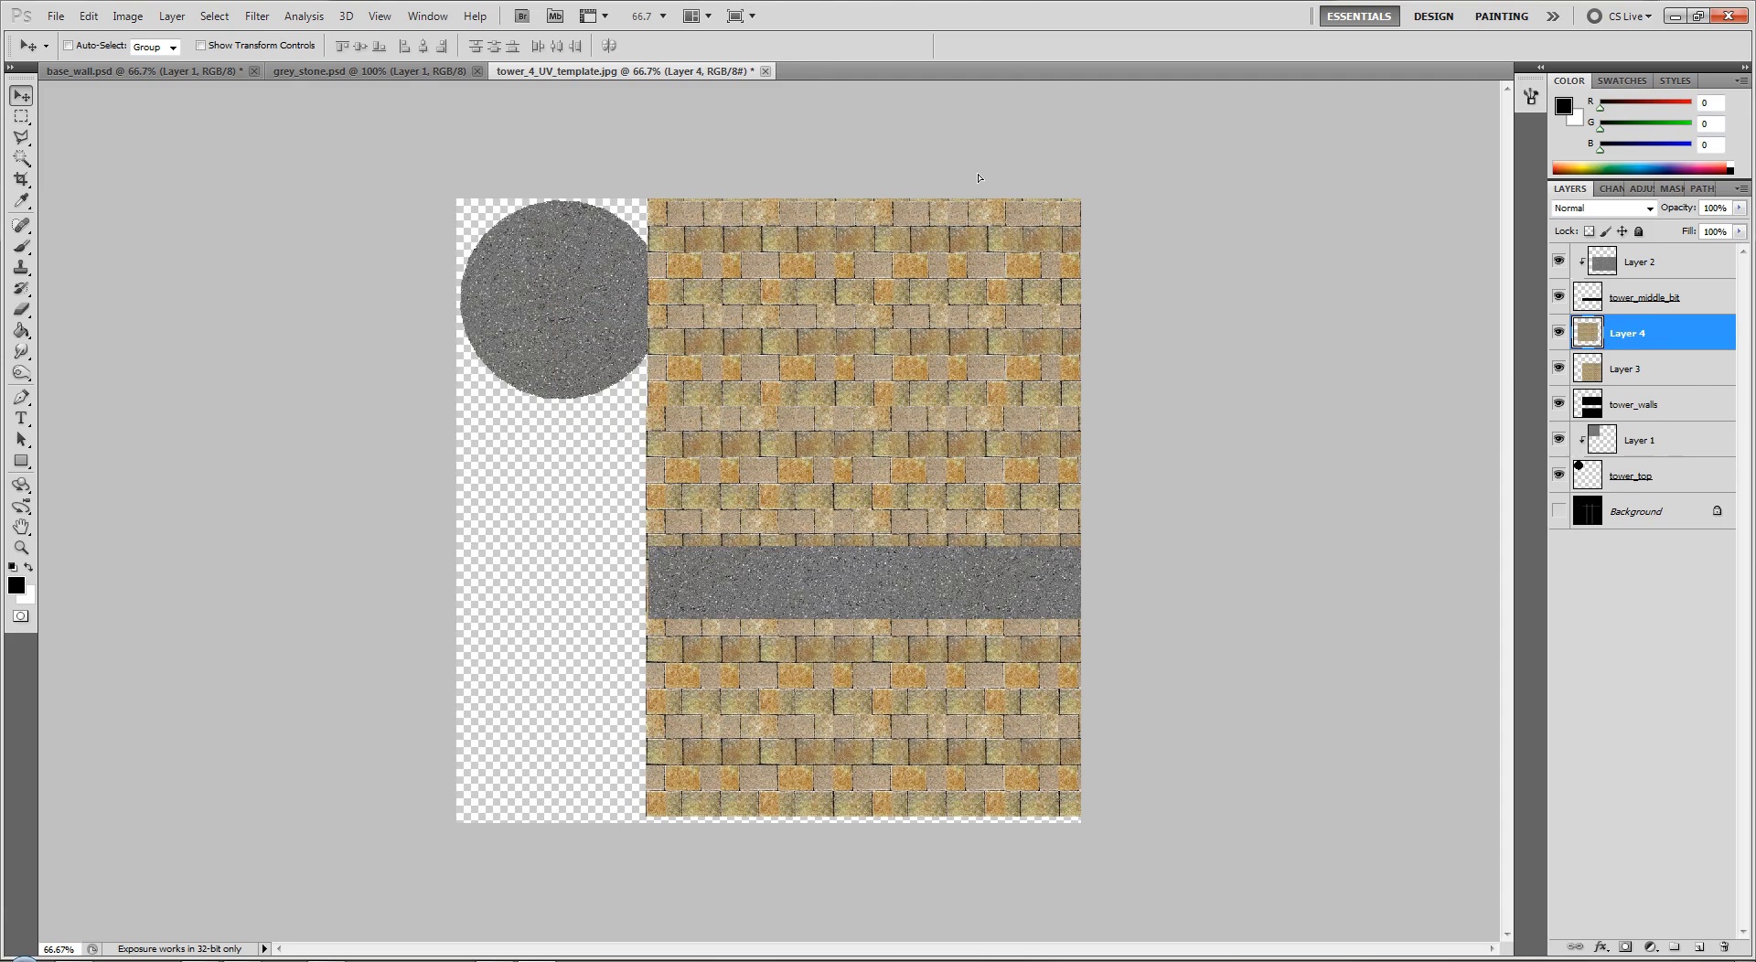
pyautogui.hotkey('ctrl', 'e')
# Clip the merged brick layer to tower_walls with a clipping mask.
pyautogui.rightClick(1645, 371)
pyautogui.click(1653, 344)
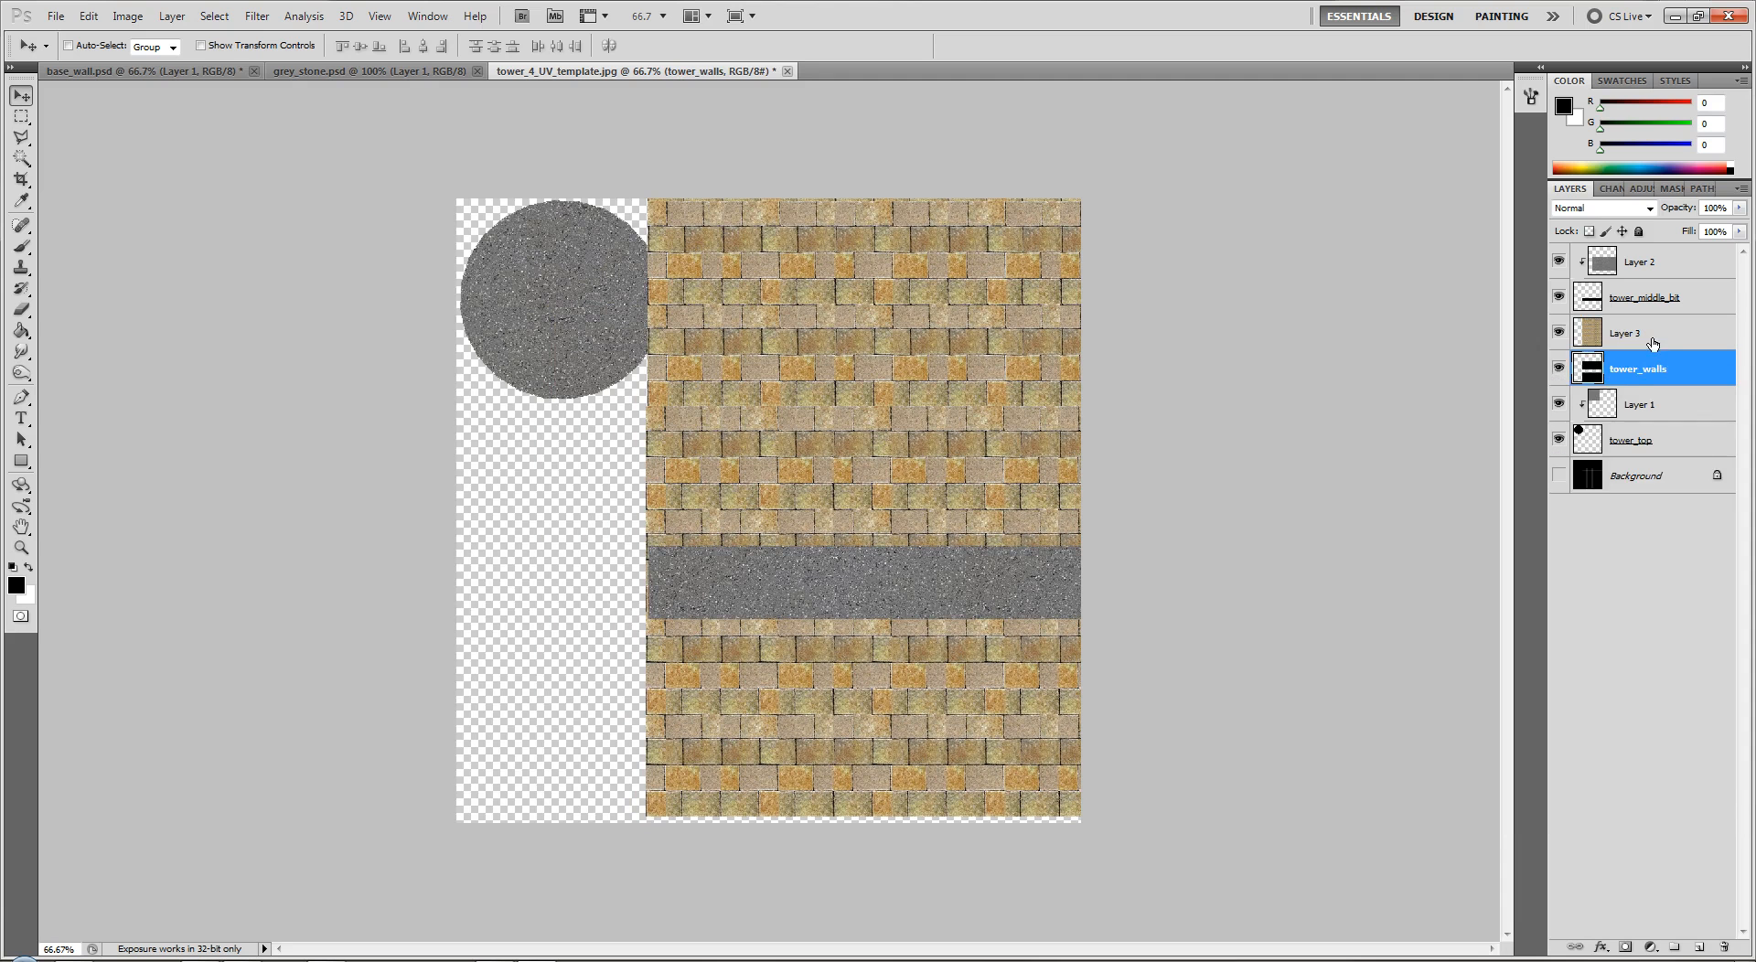
pyautogui.rightClick(1651, 340)
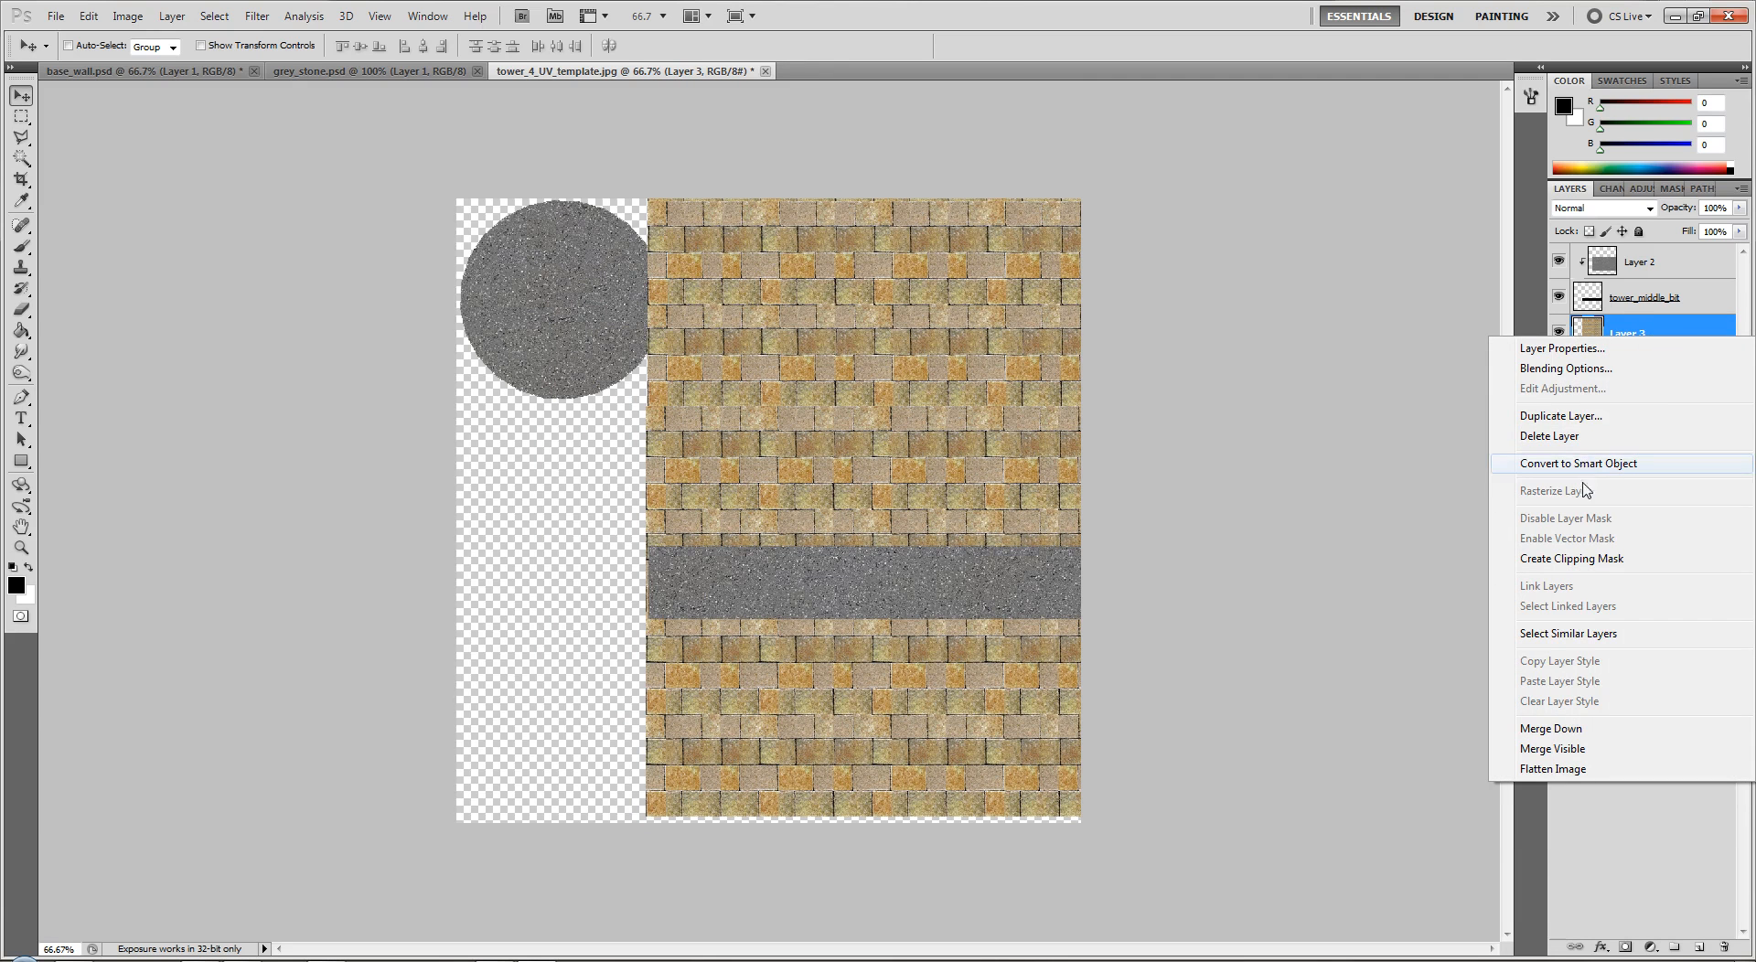
pyautogui.click(1582, 559)
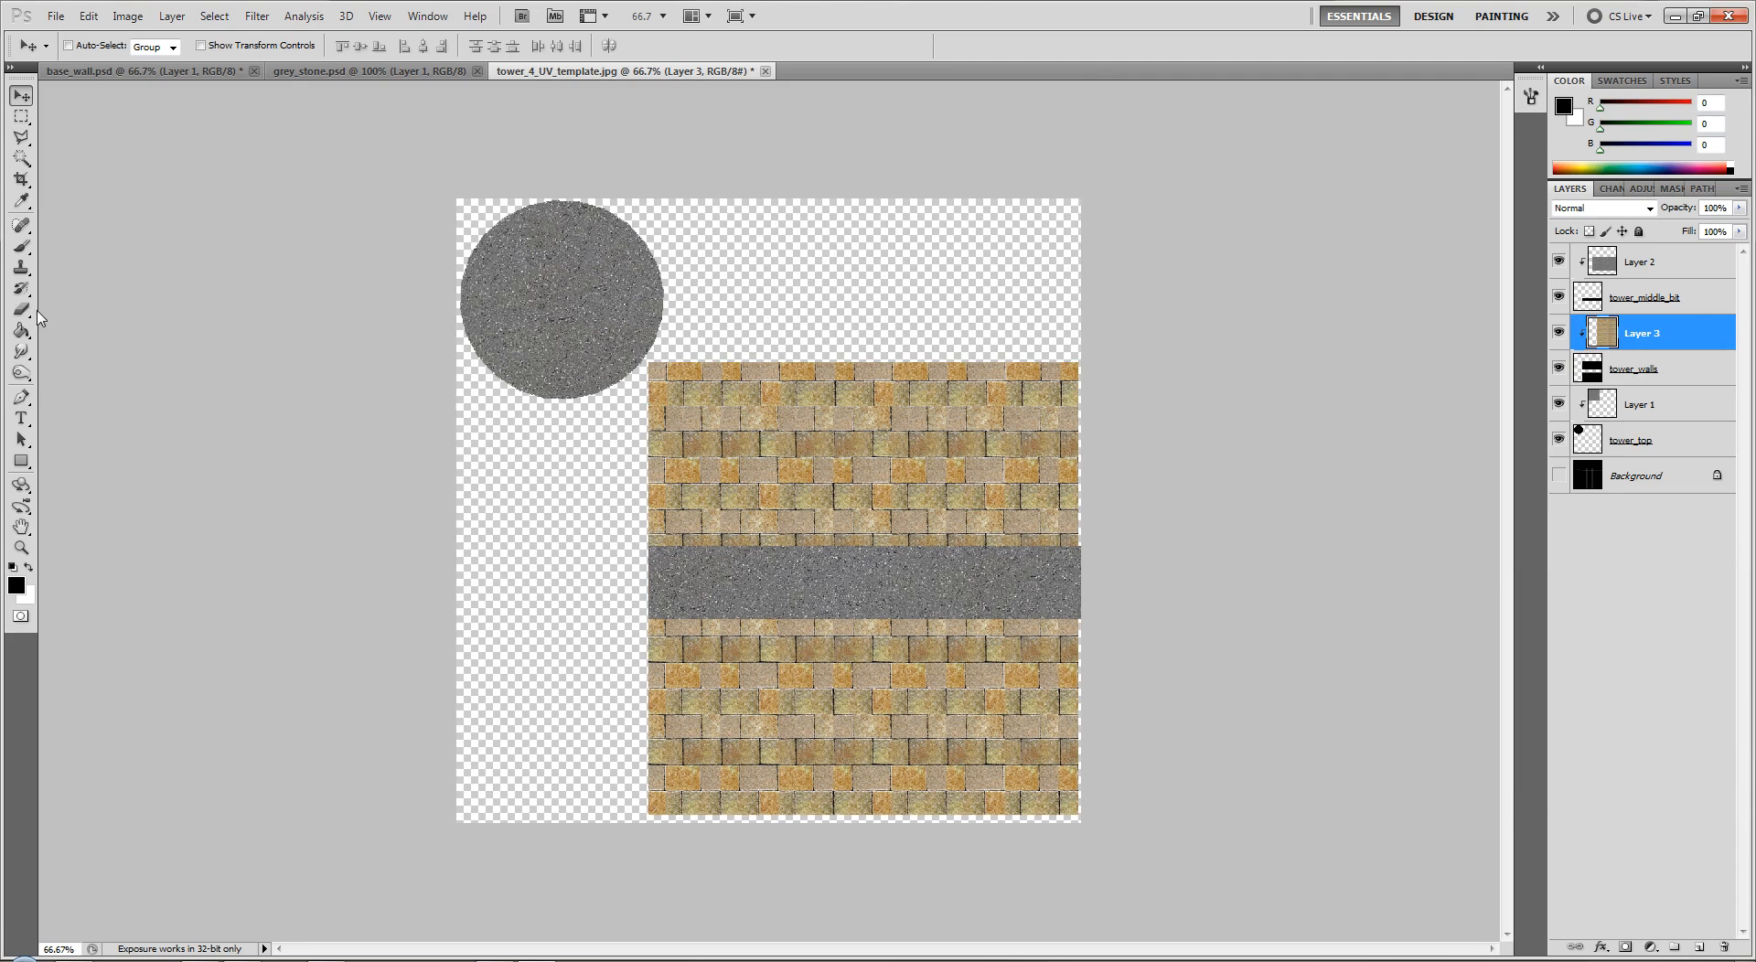
# Darken the upper and lower edges of both brick wall sections with the Burn tool at brush size 70.
pyautogui.click(21, 373)
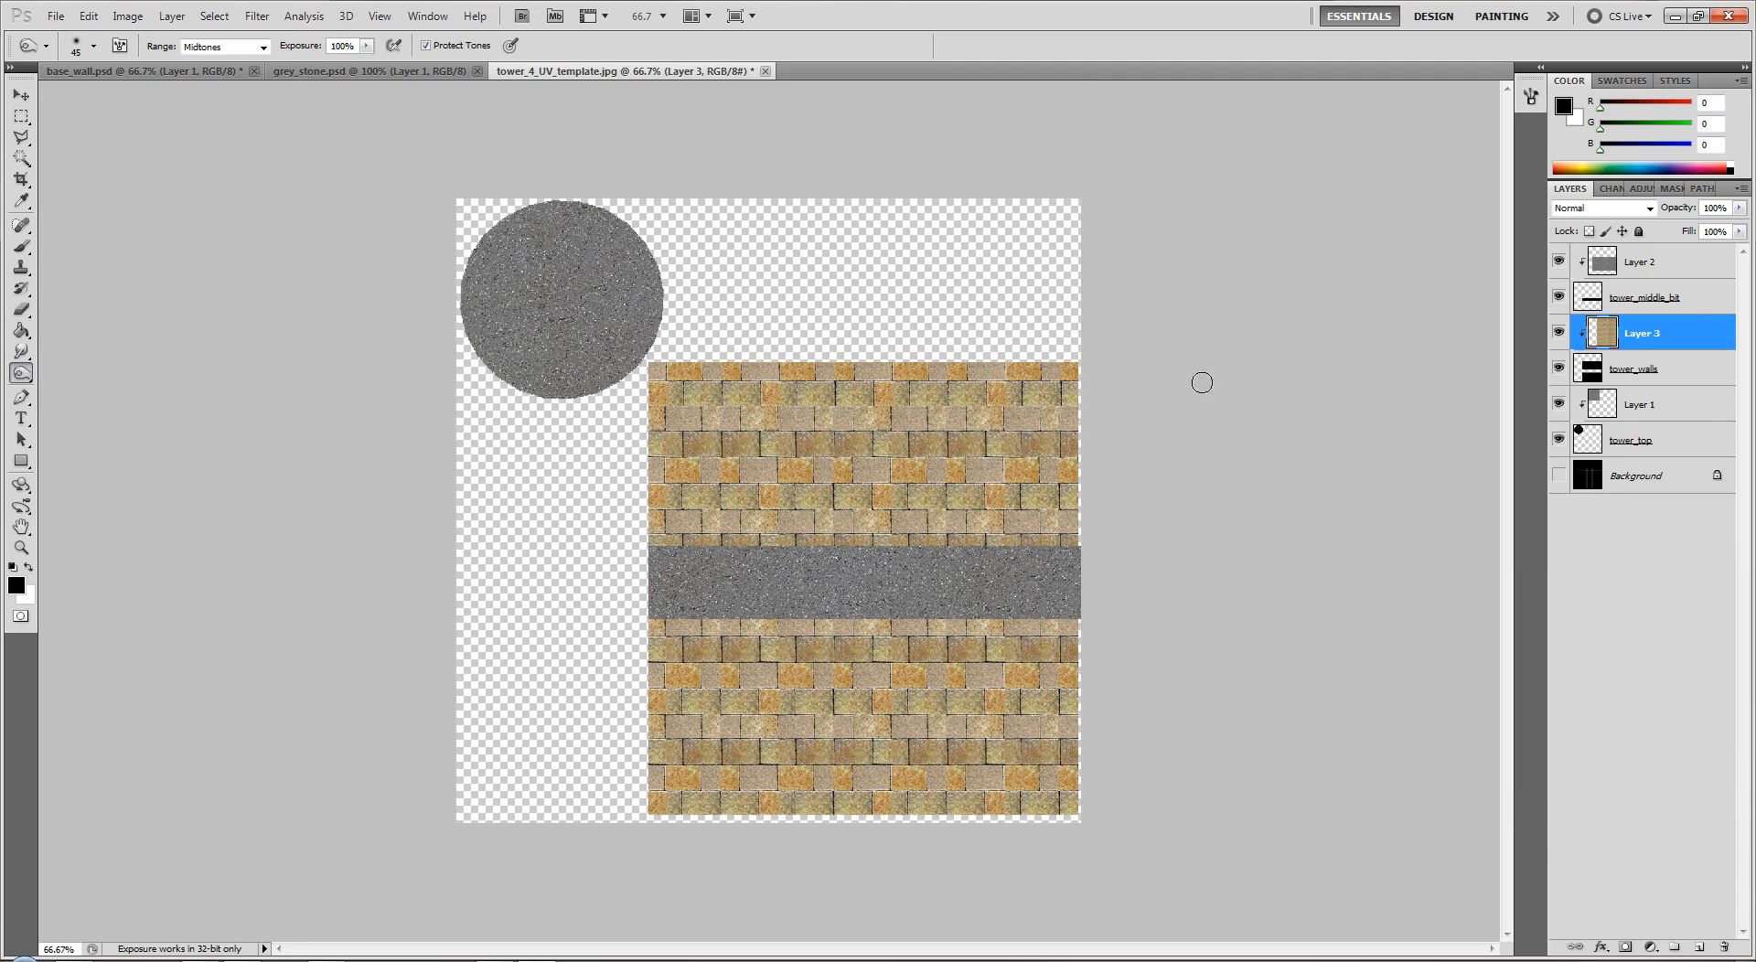
pyautogui.press(']')
pyautogui.press(']')
pyautogui.press(']')
pyautogui.moveTo(1090, 366)
pyautogui.mouseDown()
pyautogui.moveTo(641, 367)
pyautogui.moveTo(1088, 366)
pyautogui.mouseUp()
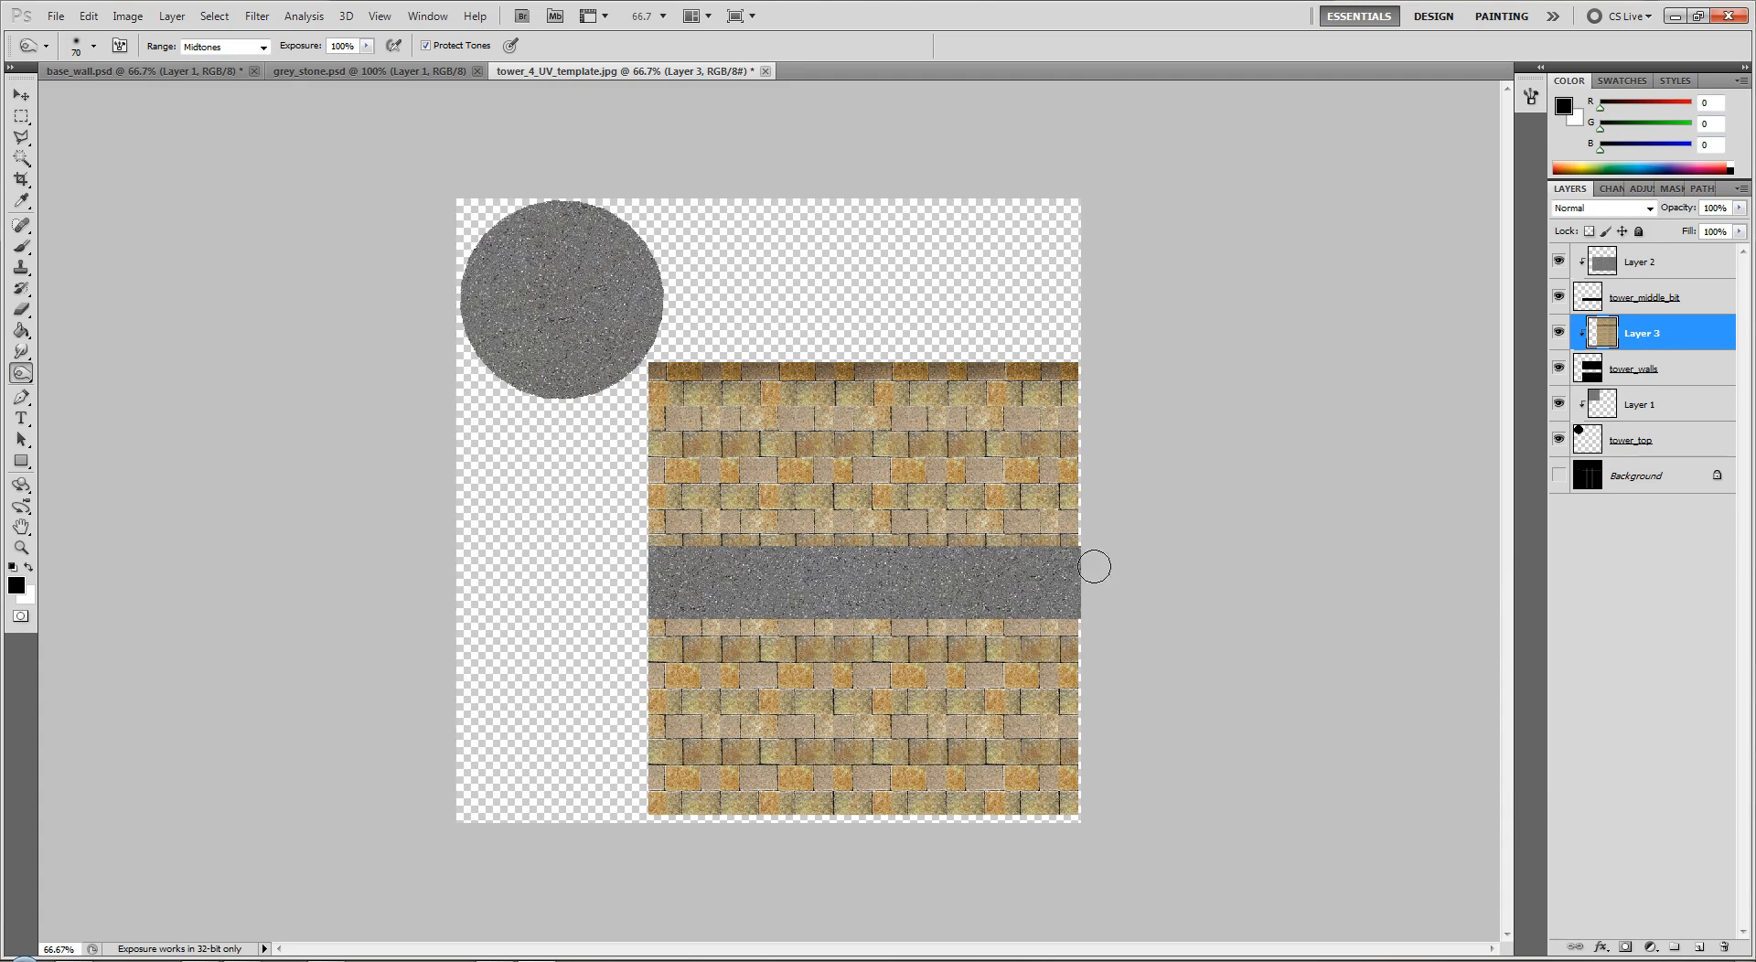
pyautogui.moveTo(1089, 538); pyautogui.dragTo(672, 546)
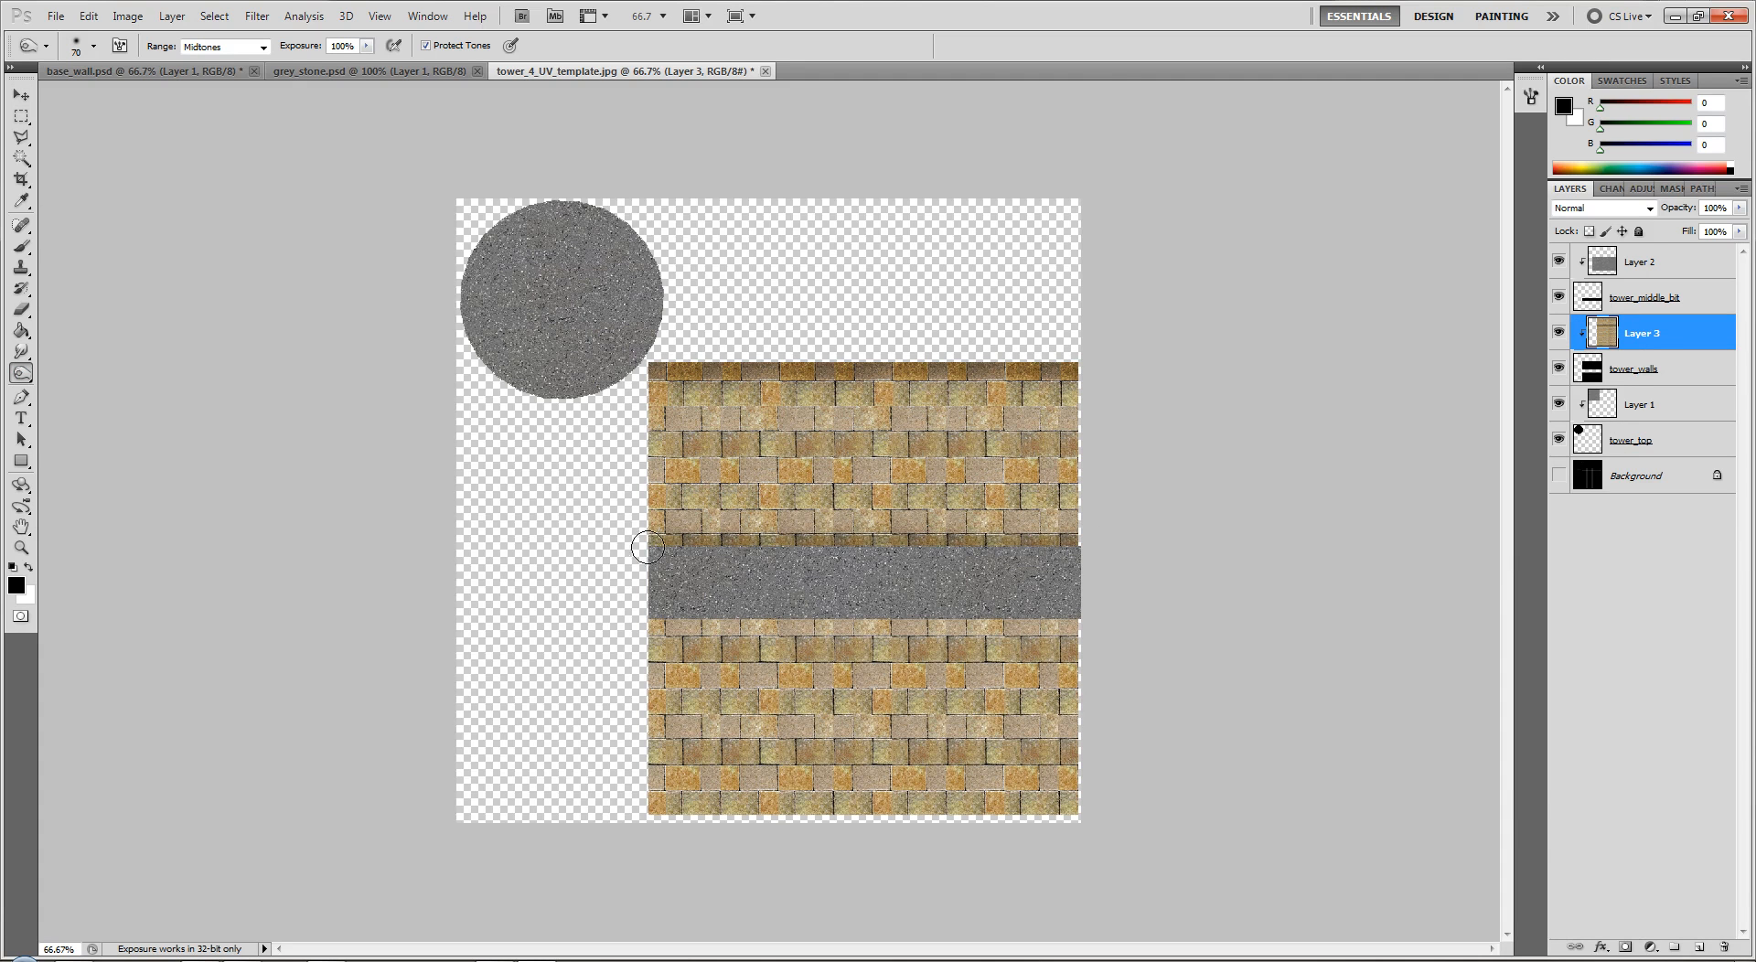
pyautogui.moveTo(642, 620)
pyautogui.mouseDown()
pyautogui.moveTo(1094, 609)
pyautogui.moveTo(628, 617)
pyautogui.mouseUp()
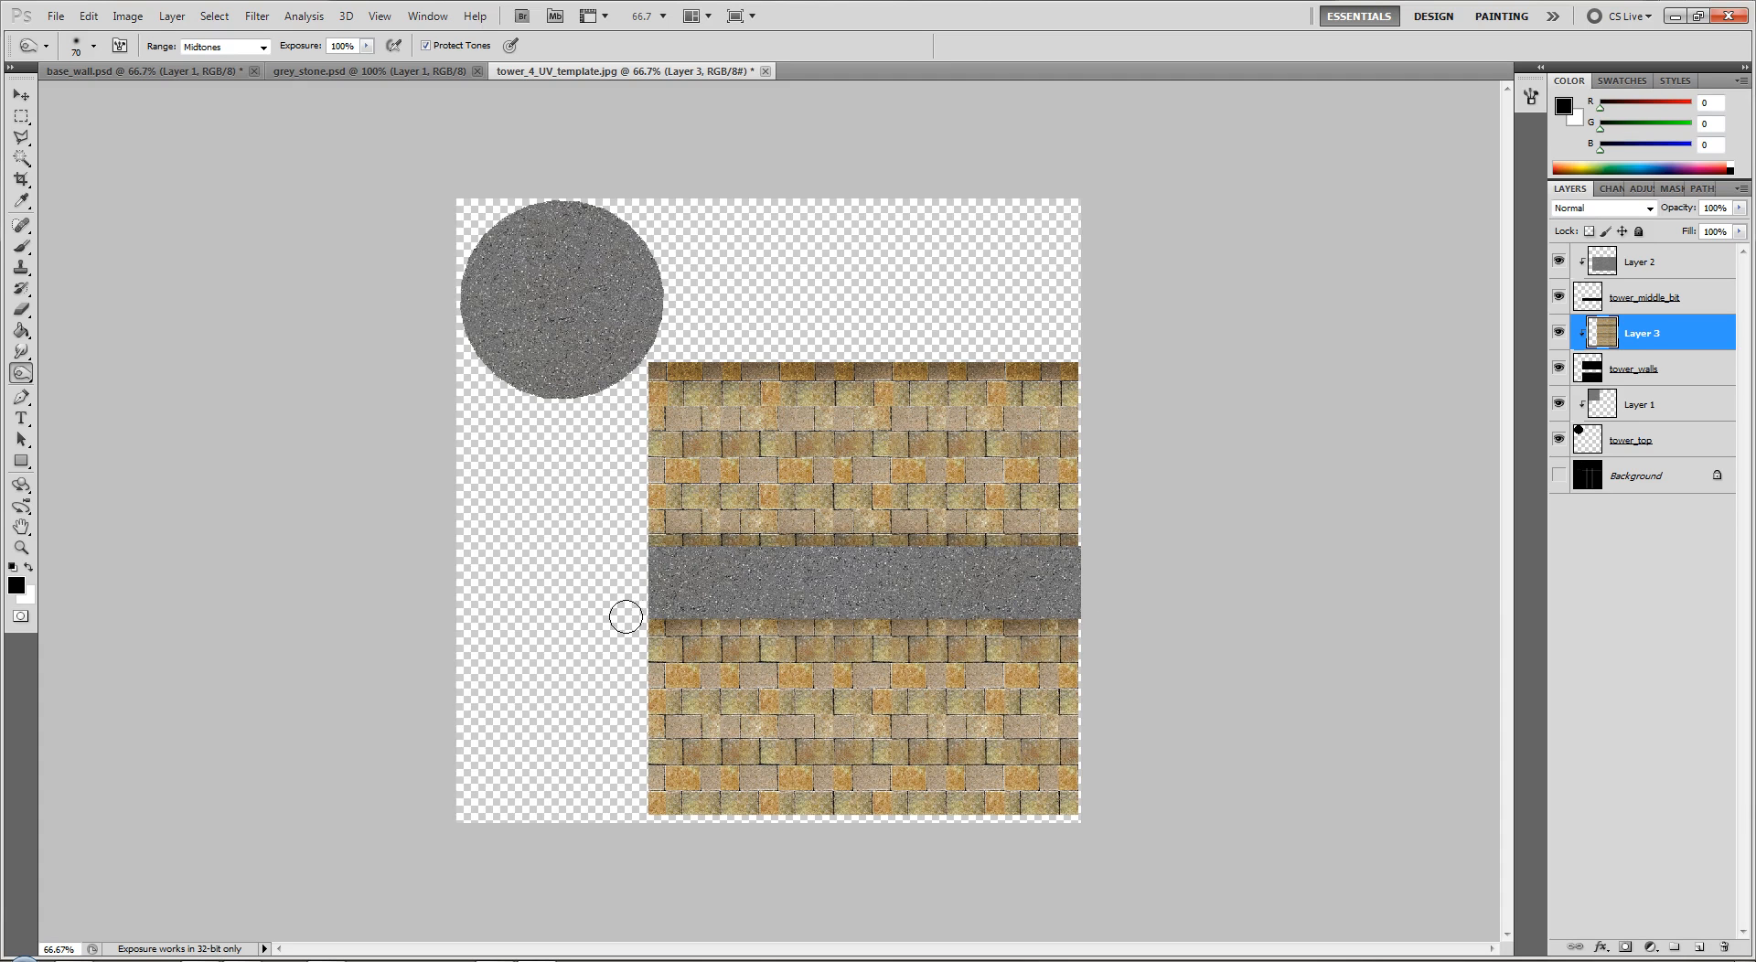
pyautogui.moveTo(655, 808)
pyautogui.mouseDown()
pyautogui.moveTo(1096, 810)
pyautogui.moveTo(651, 807)
pyautogui.mouseUp()
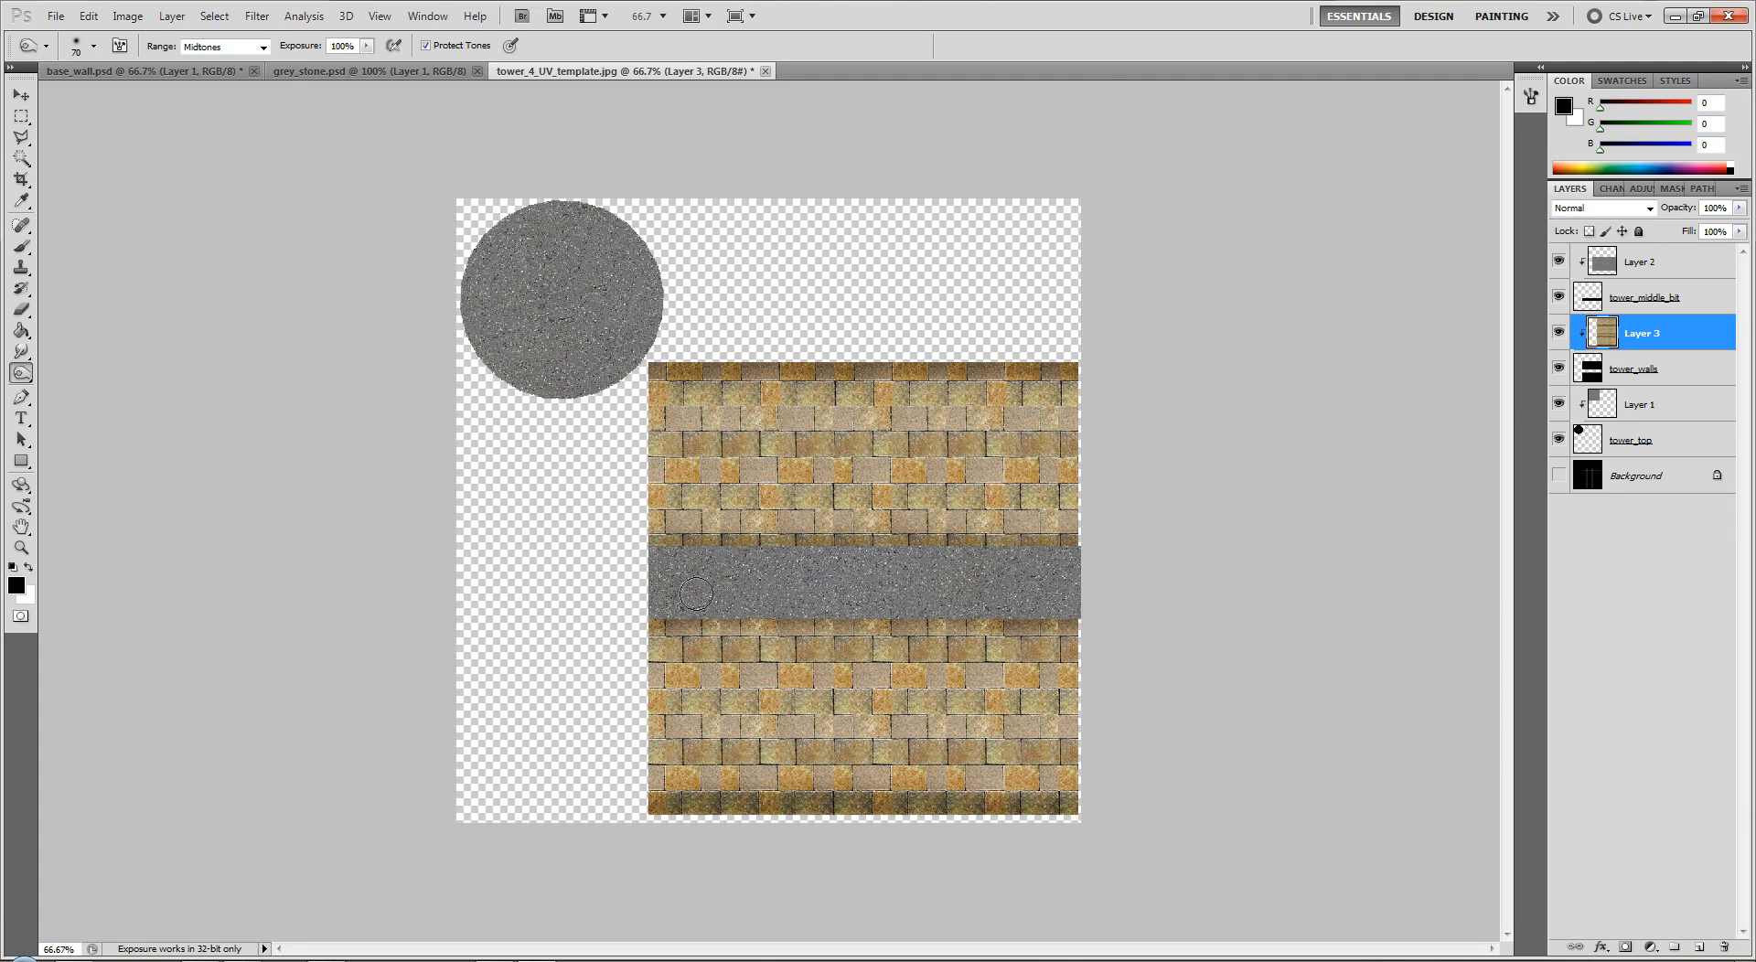
# Burn the upper and lower edges of the grey middle band on Layer 2 and the rim of the stone circle on Layer 1.
pyautogui.click(1640, 265)
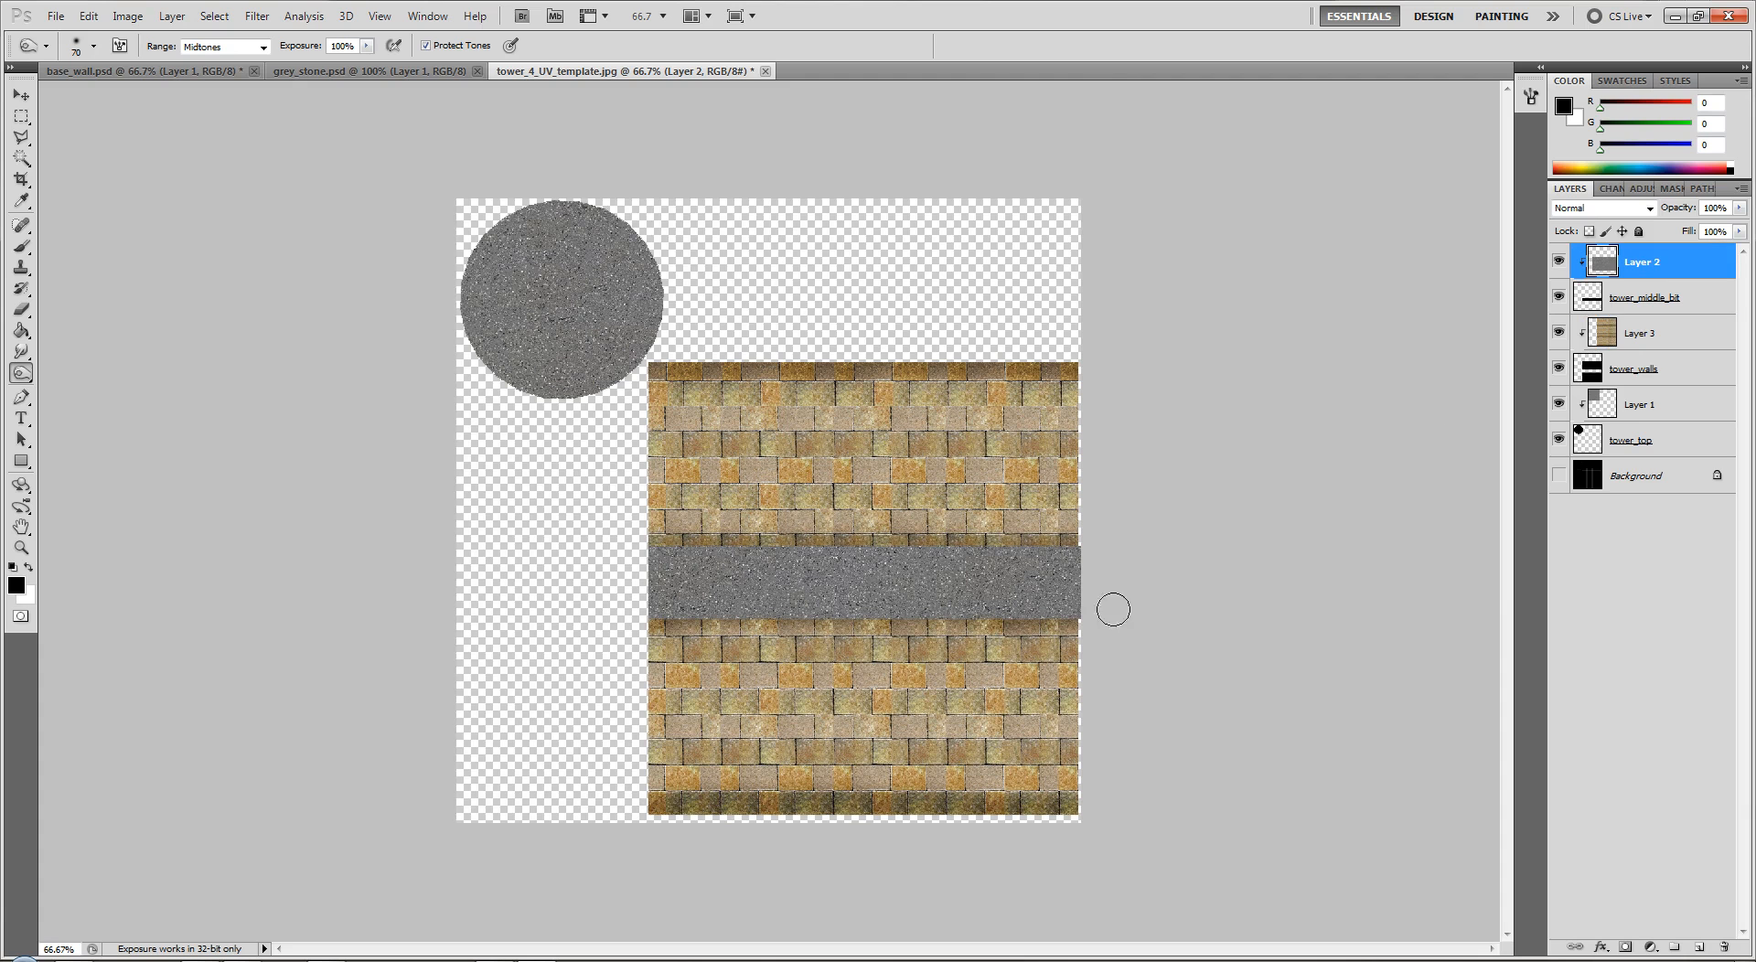
pyautogui.moveTo(1087, 615)
pyautogui.mouseDown()
pyautogui.moveTo(842, 640)
pyautogui.moveTo(613, 631)
pyautogui.mouseUp()
pyautogui.moveTo(648, 548); pyautogui.dragTo(1117, 542)
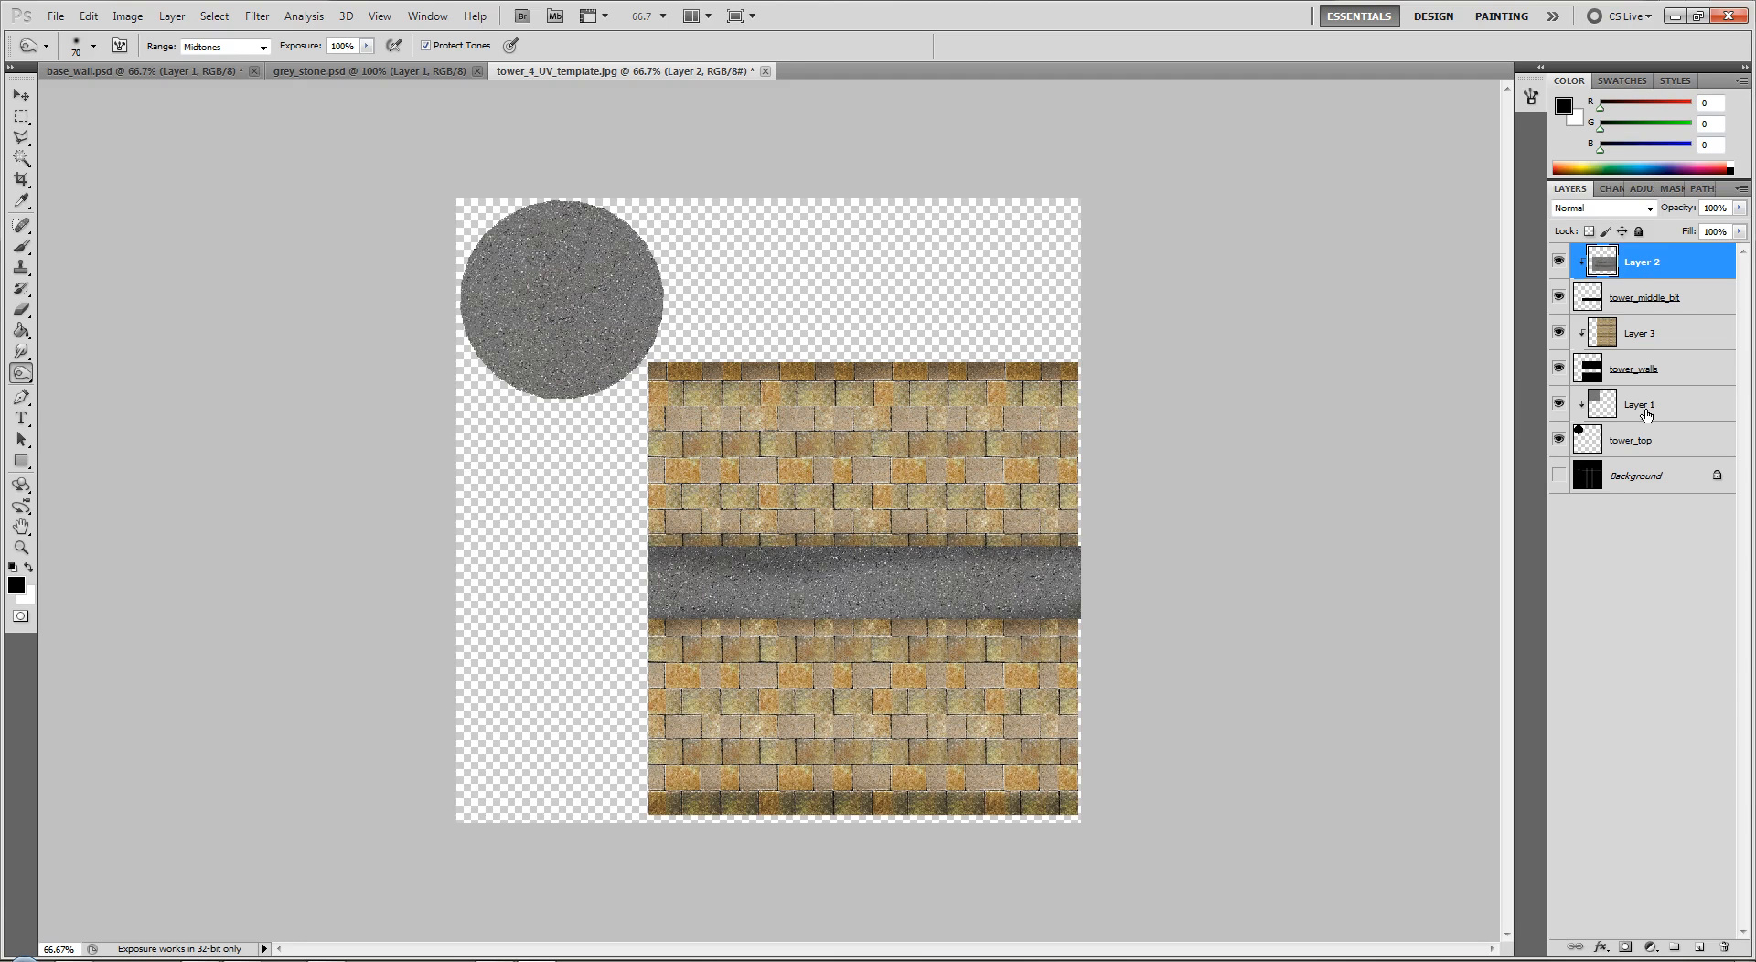
pyautogui.click(1643, 408)
pyautogui.moveTo(664, 263)
pyautogui.mouseDown()
pyautogui.moveTo(563, 204)
pyautogui.moveTo(492, 239)
pyautogui.moveTo(462, 316)
pyautogui.moveTo(540, 395)
pyautogui.moveTo(651, 348)
pyautogui.moveTo(674, 268)
pyautogui.mouseUp()
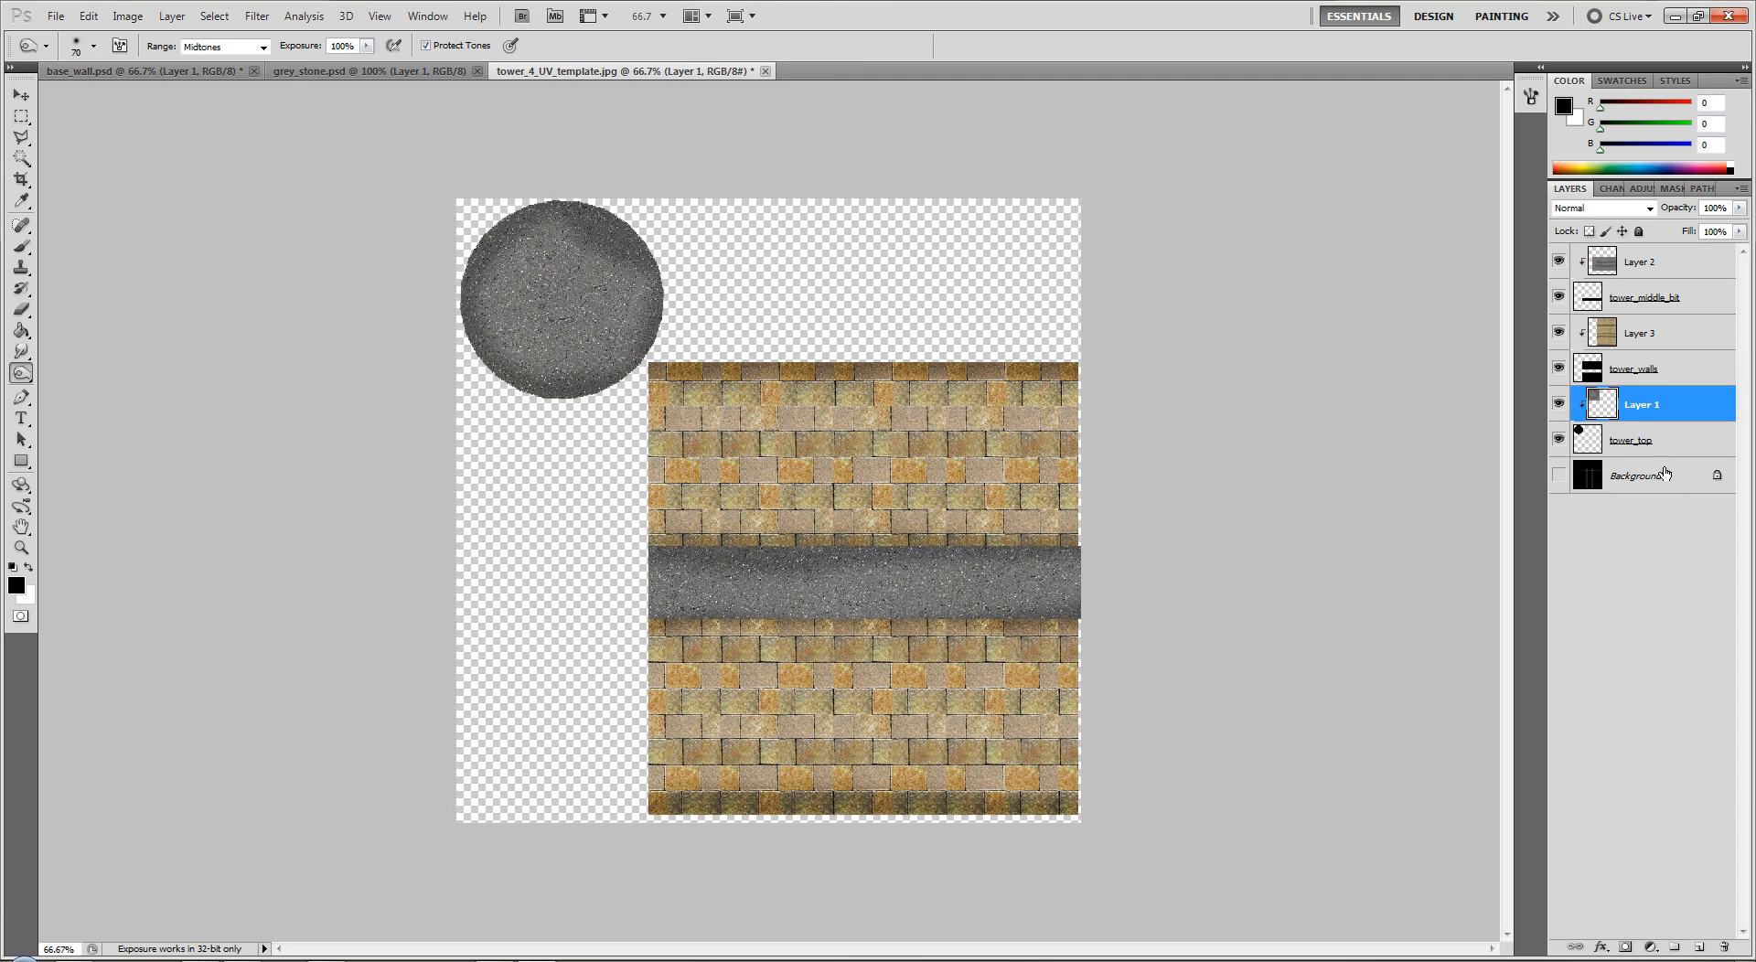
# Add a new layer directly above Background, fill it with black, and make Layer 2 the active layer.
pyautogui.click(1667, 476)
pyautogui.click(1699, 947)
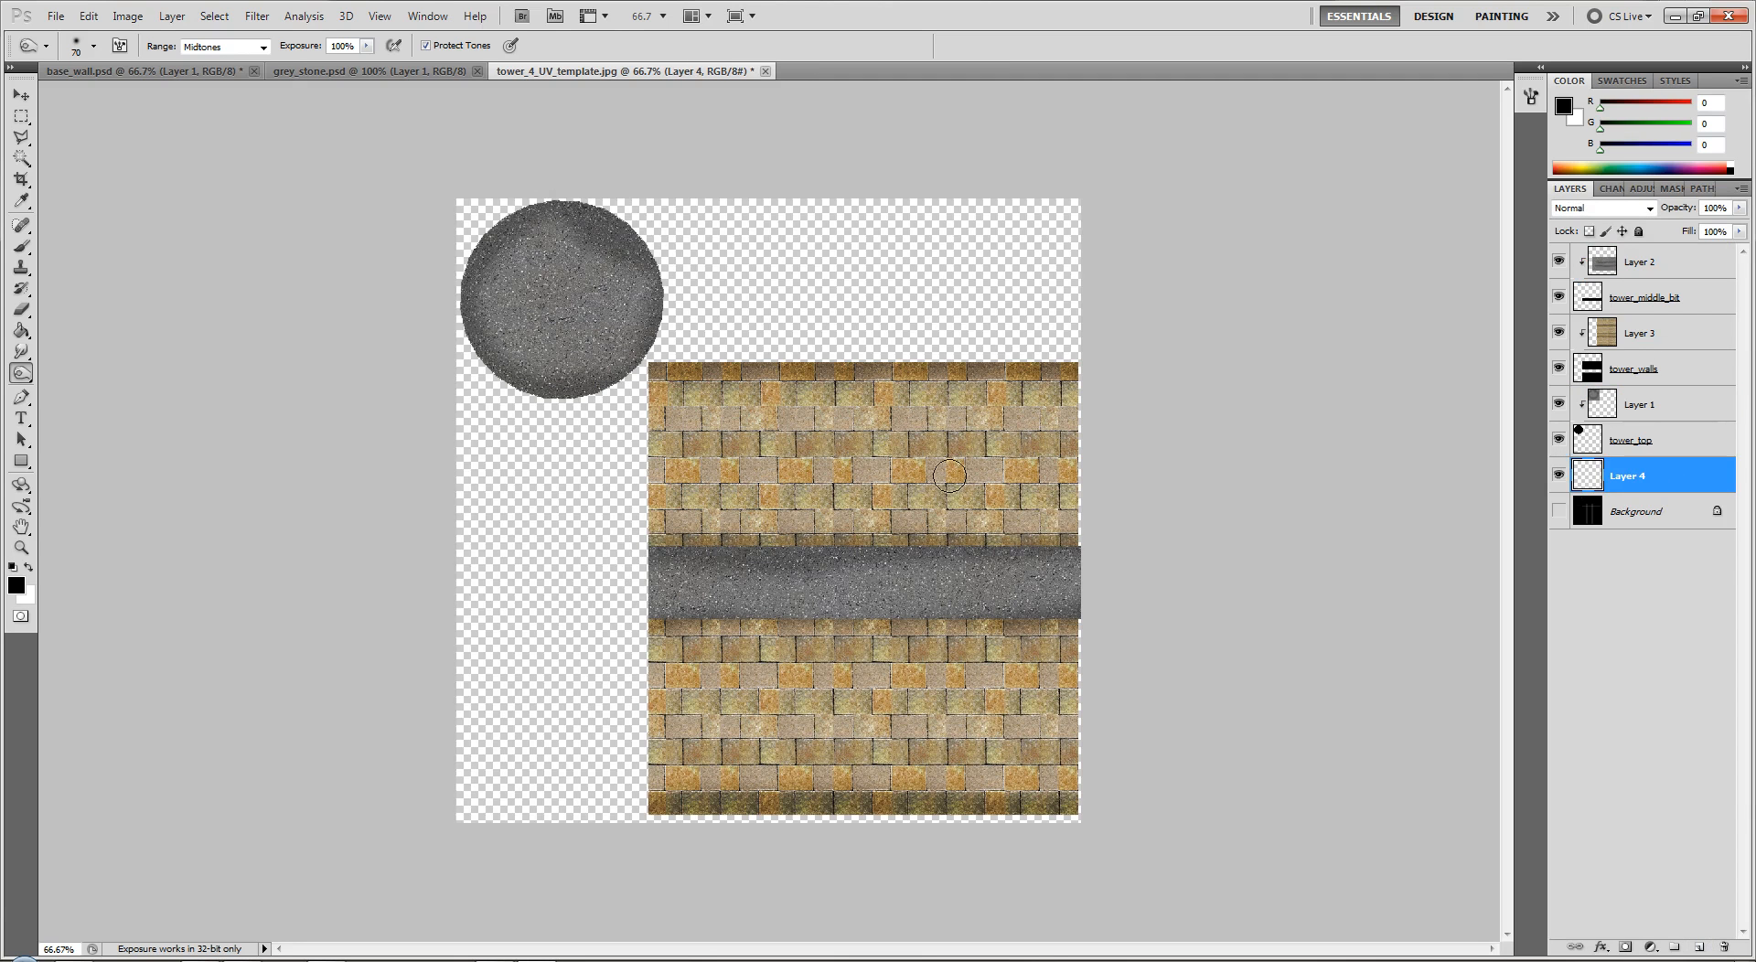
pyautogui.click(22, 331)
pyautogui.click(535, 519)
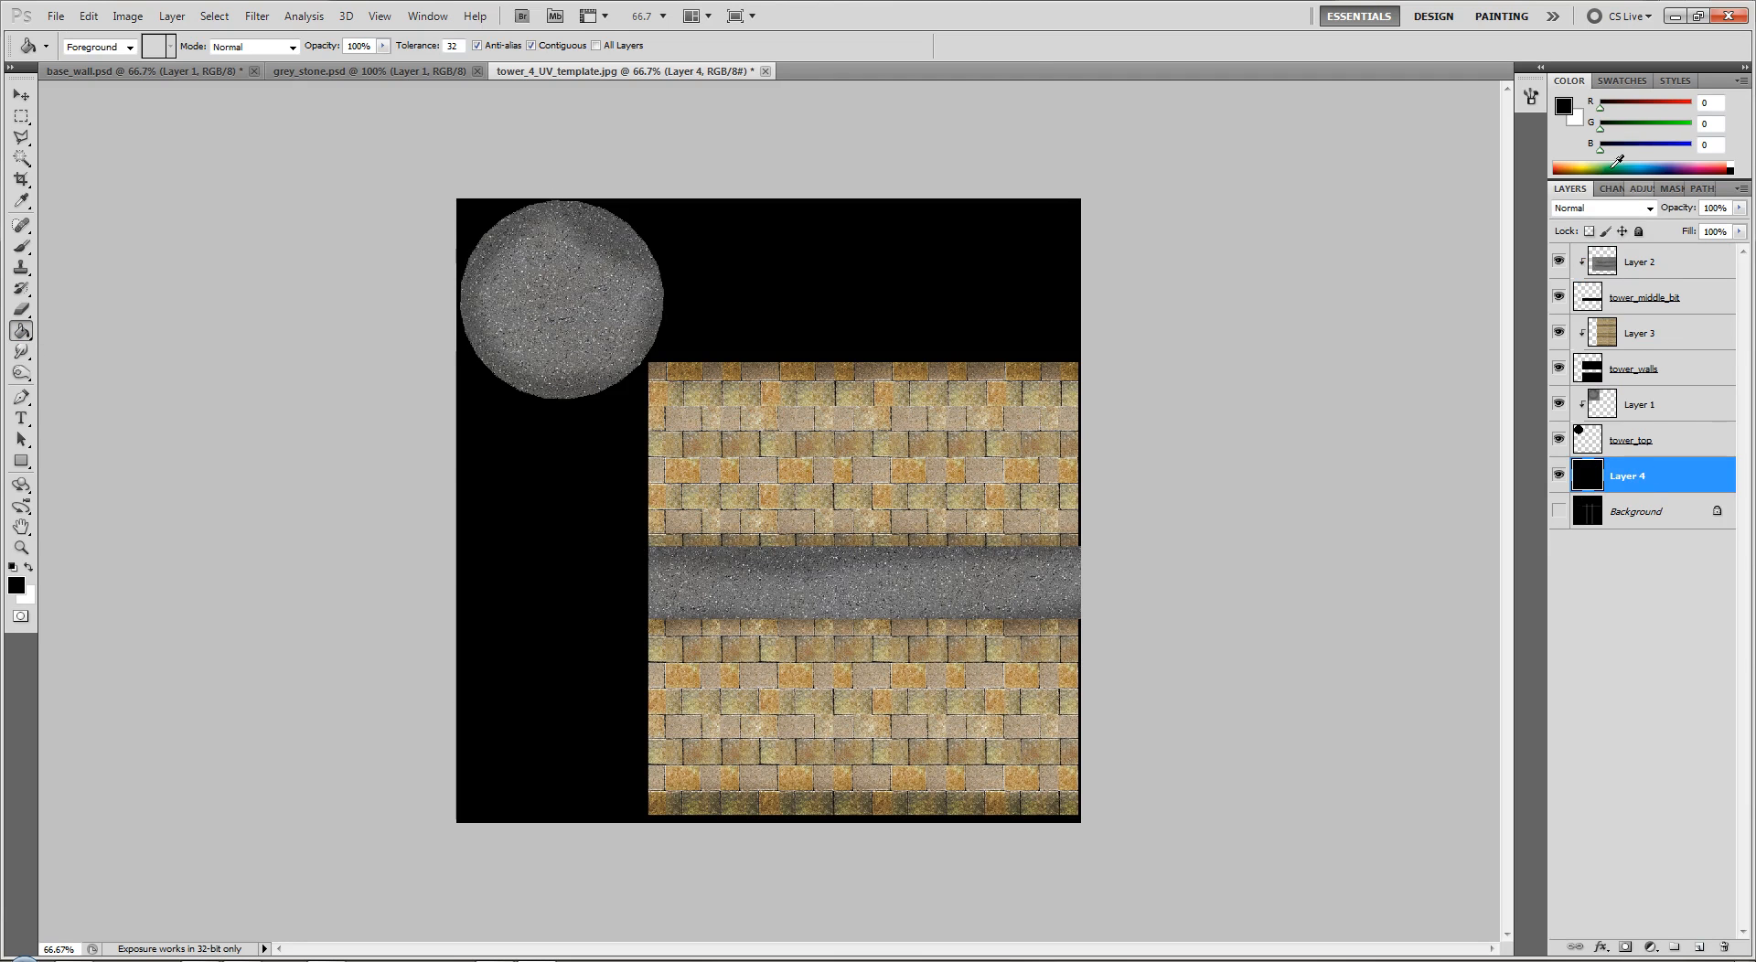
pyautogui.click(1657, 267)
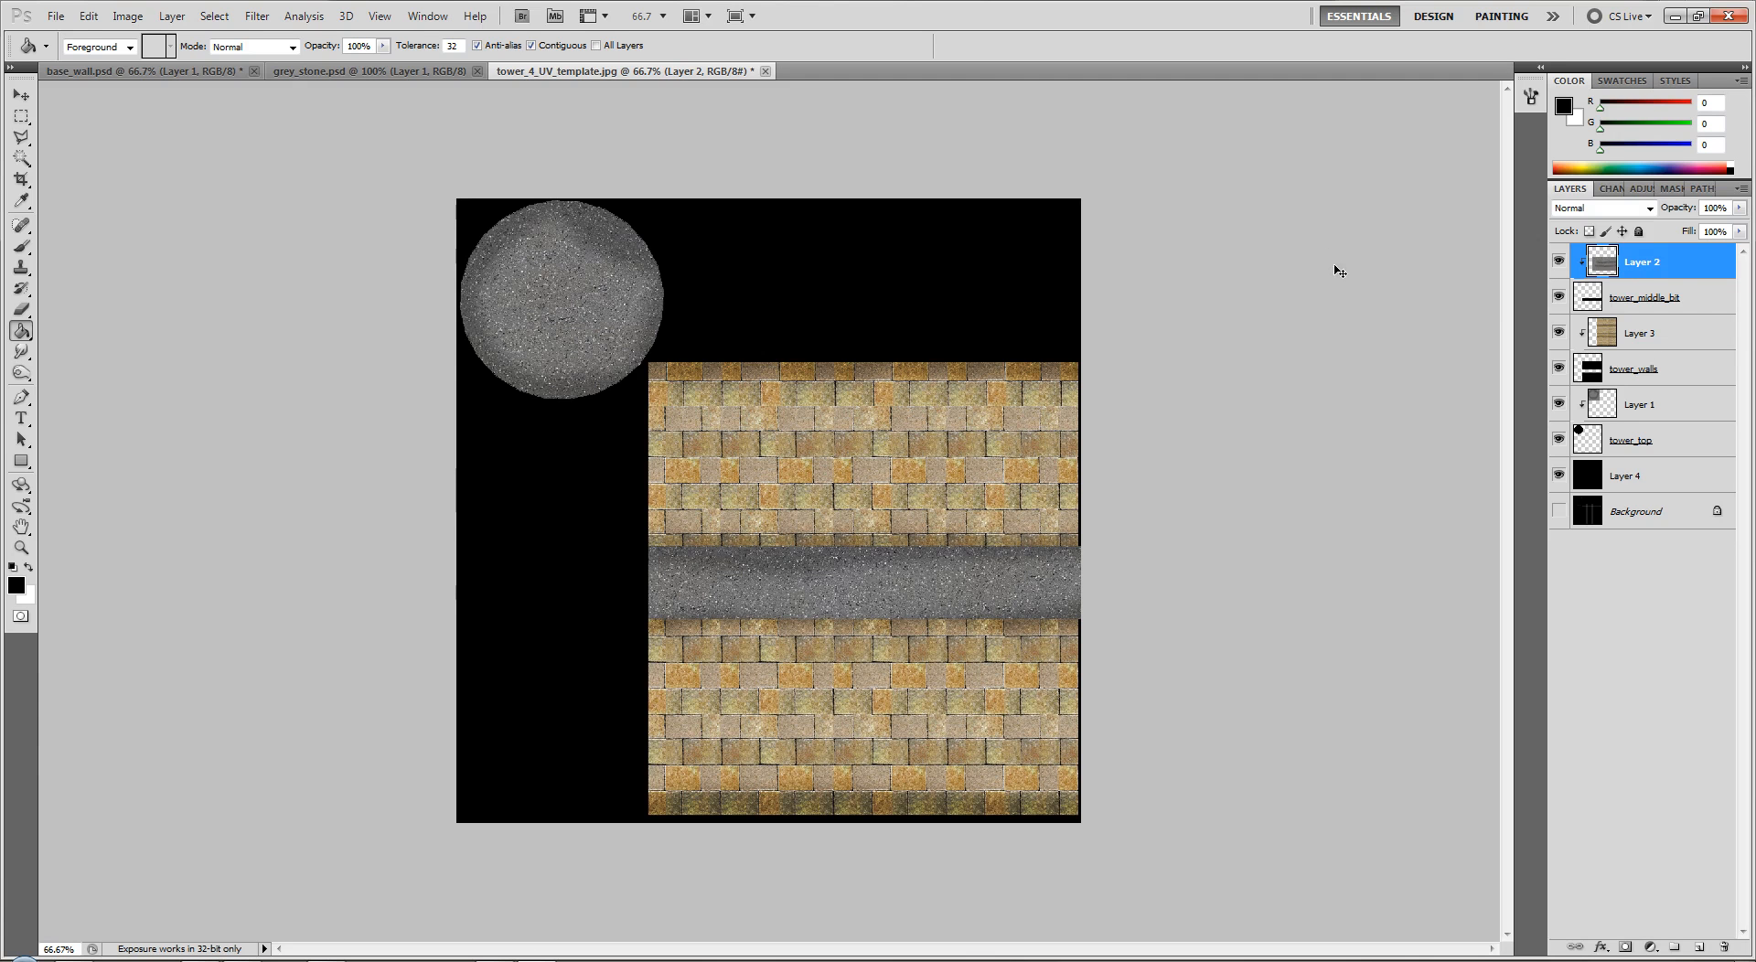
# Save the layered document in the tower4 folder as a Photoshop file named tower_4_basic_texture, keeping Maximize Compatibility on.
pyautogui.hotkey('ctrl', 'shift', 's')
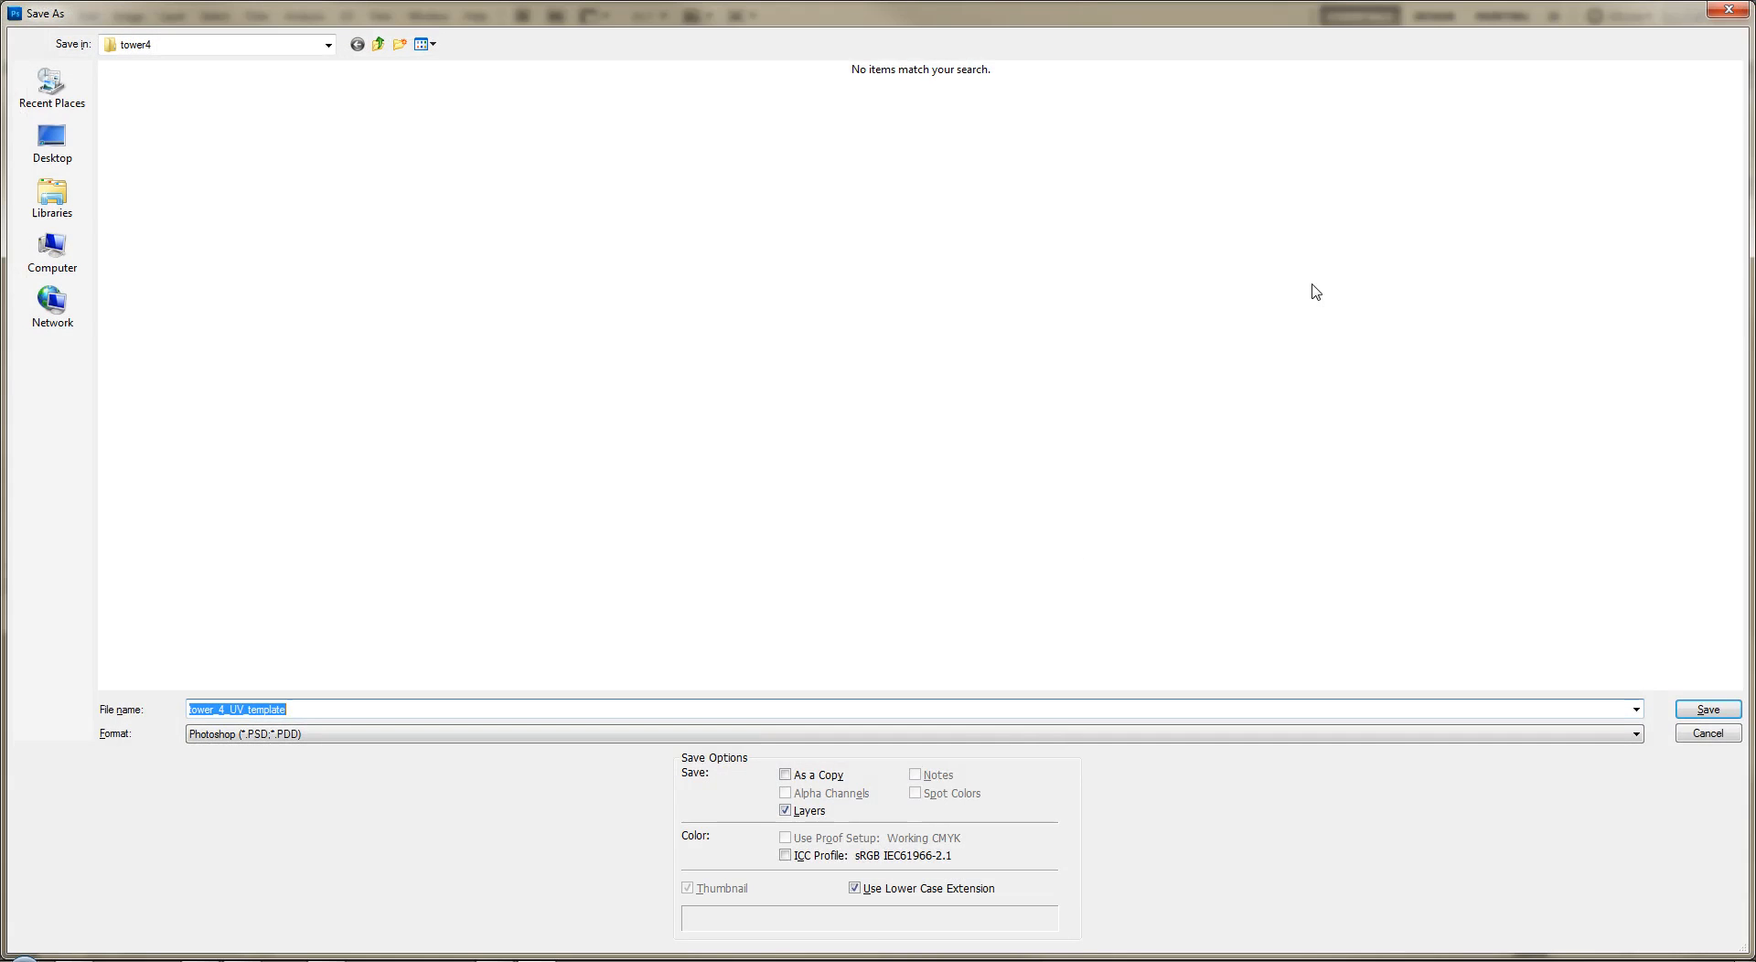
pyautogui.write('tower_')
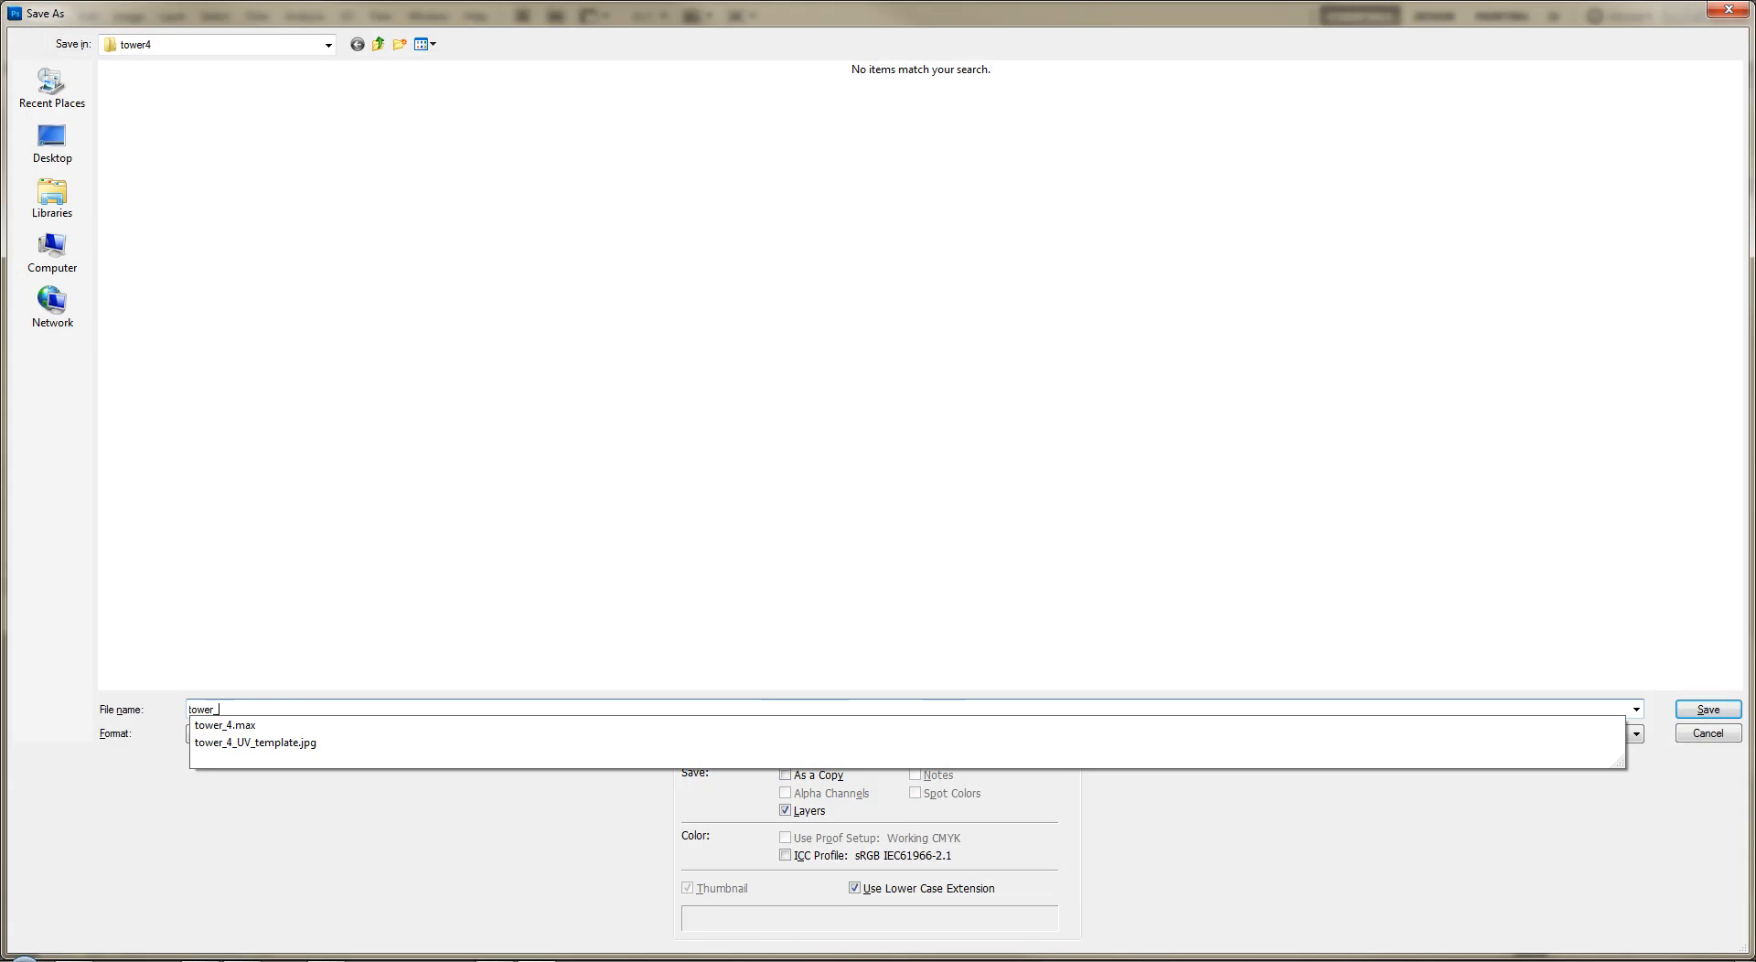
pyautogui.write('4_')
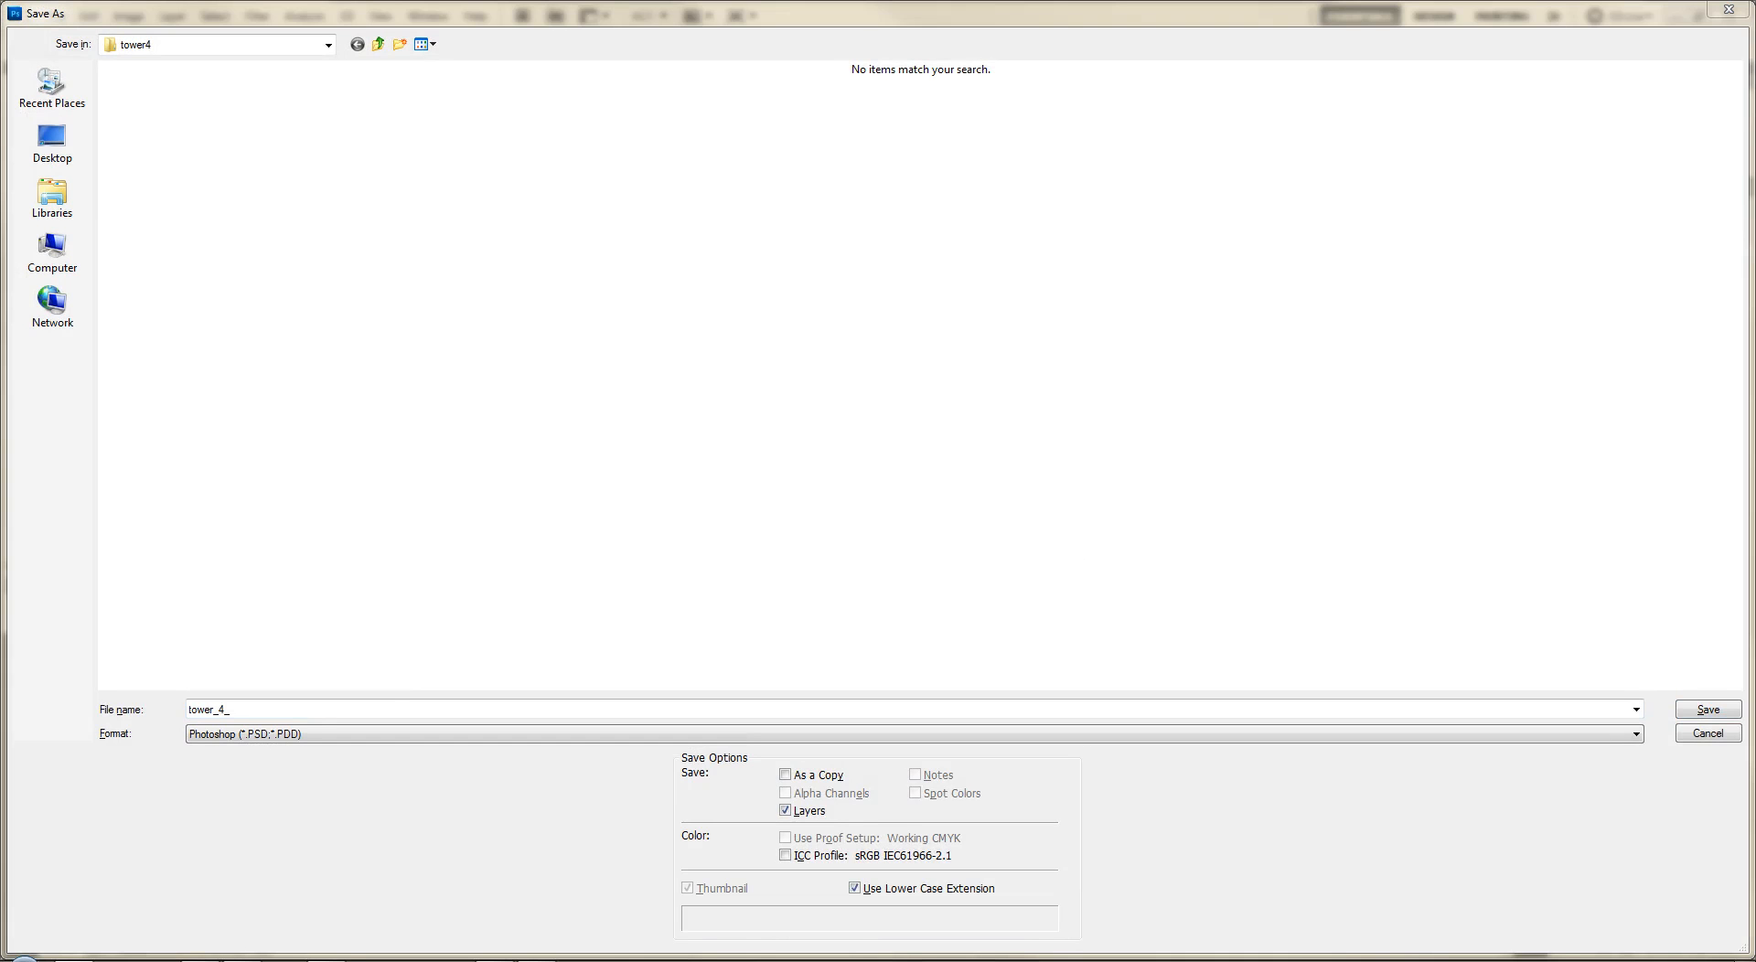
pyautogui.click(384, 707)
pyautogui.doubleClick(384, 707)
pyautogui.click(383, 706)
pyautogui.write('basic_texture')
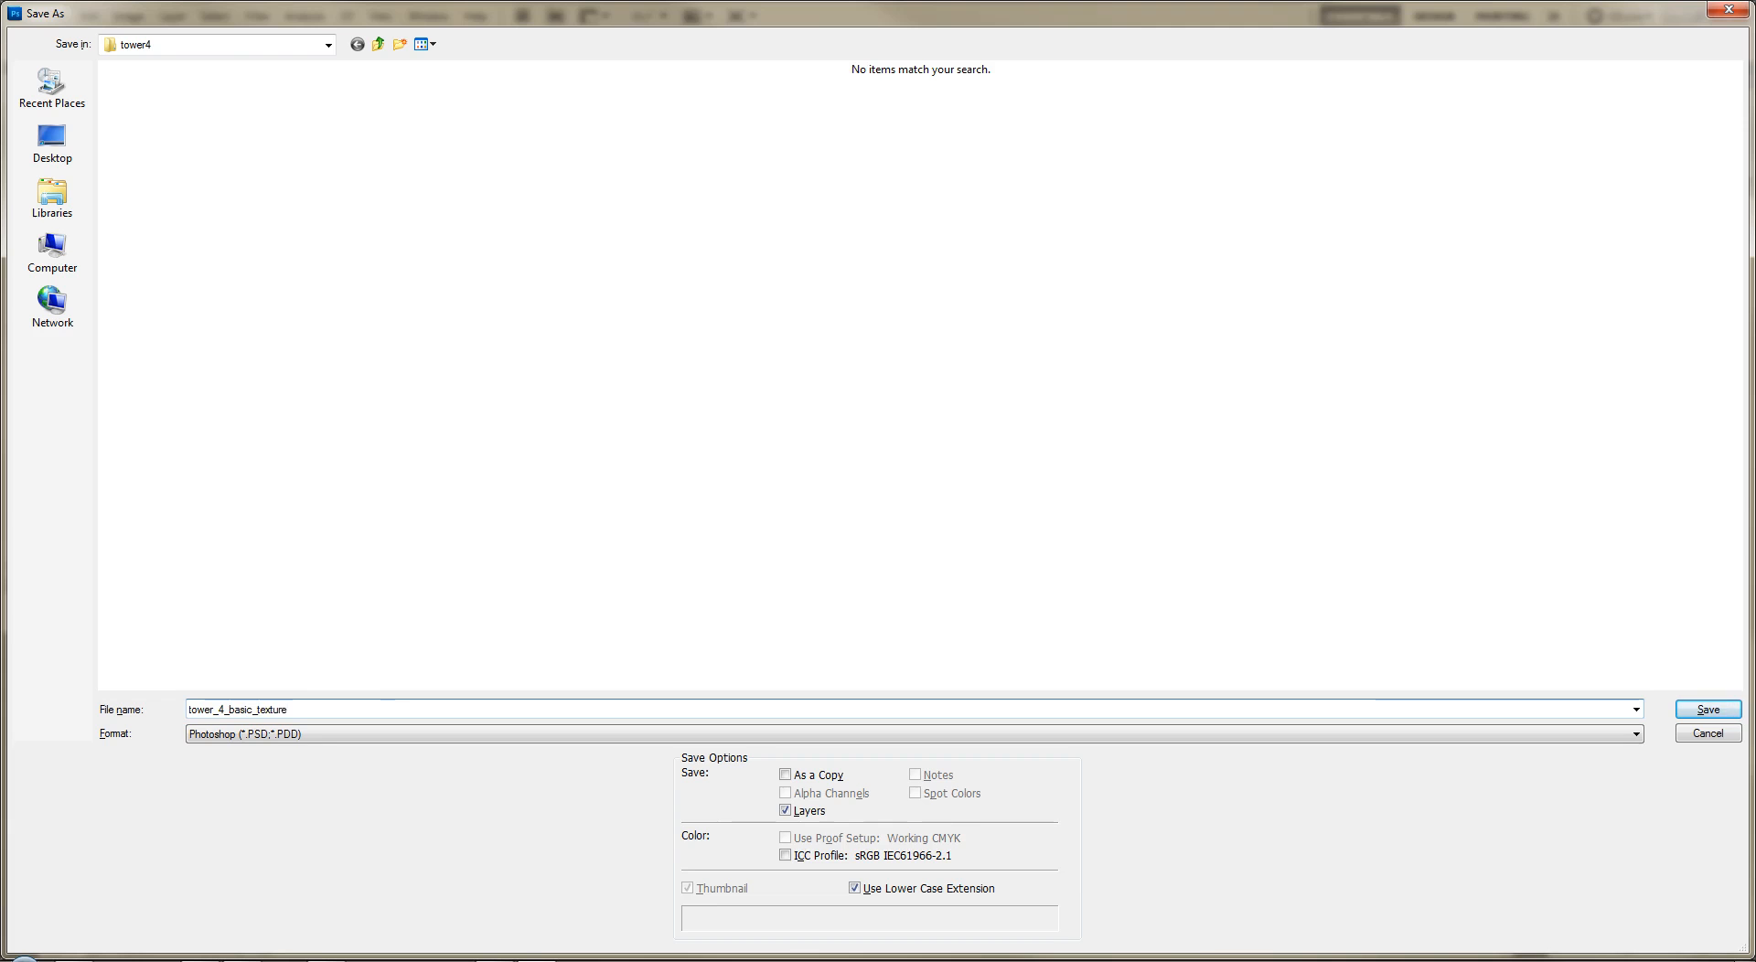
pyautogui.press('Return')
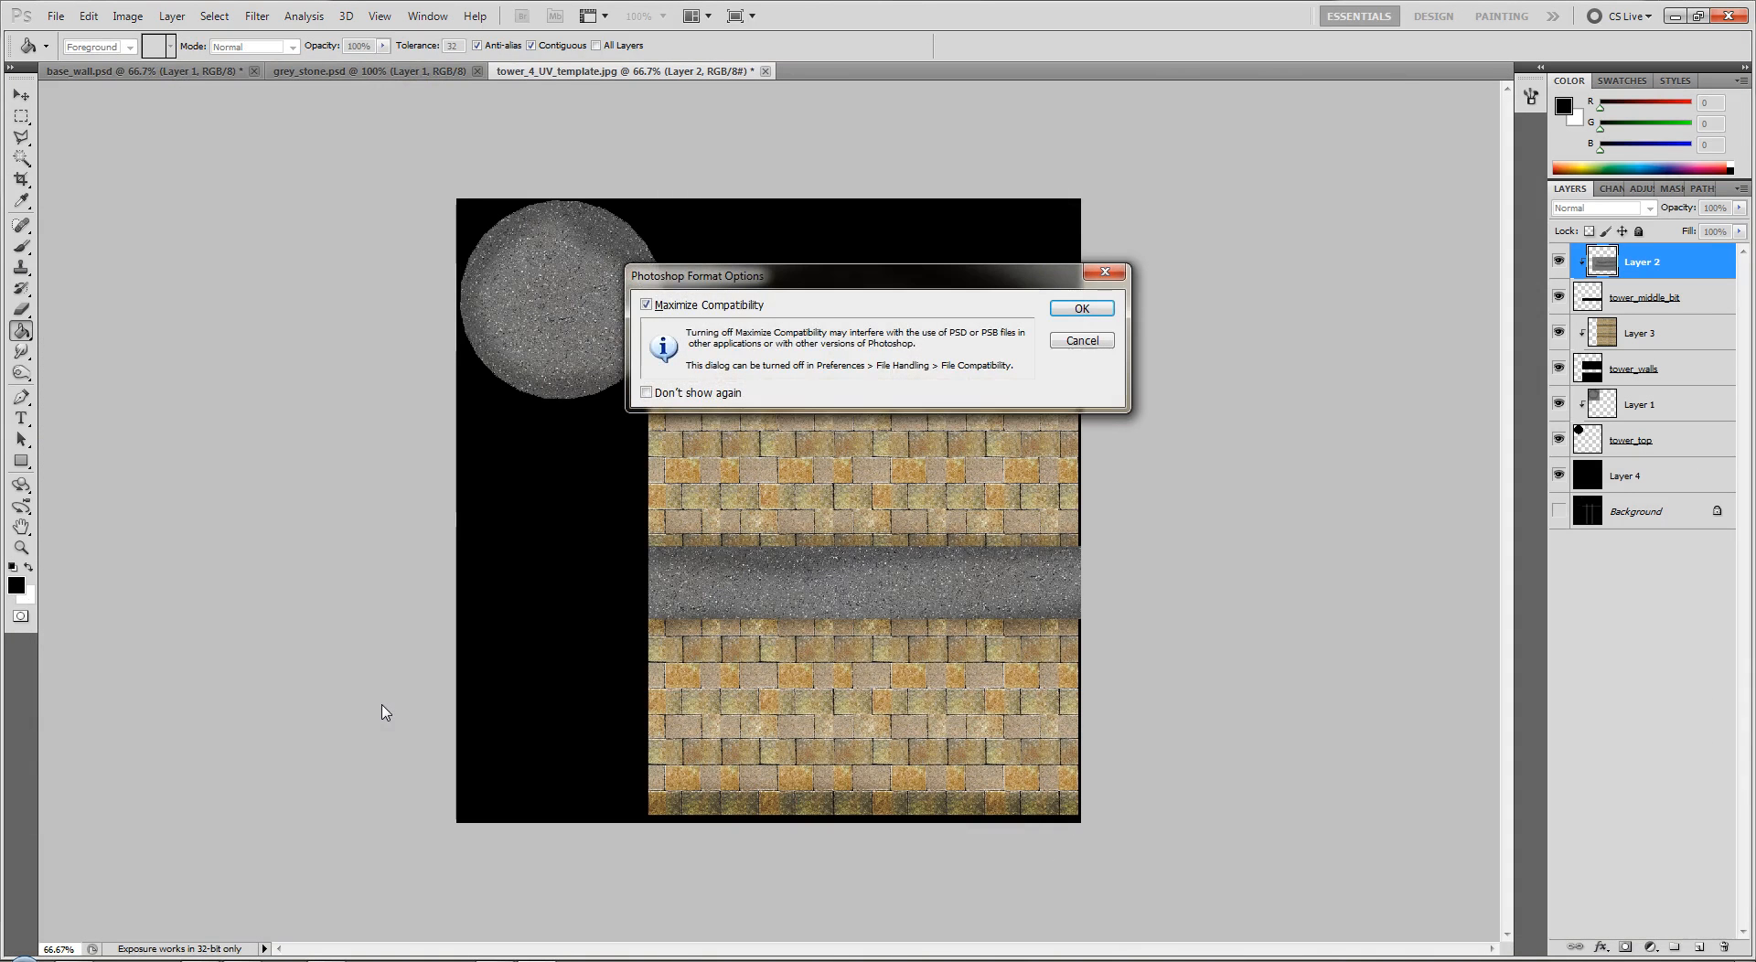
pyautogui.press('Return')
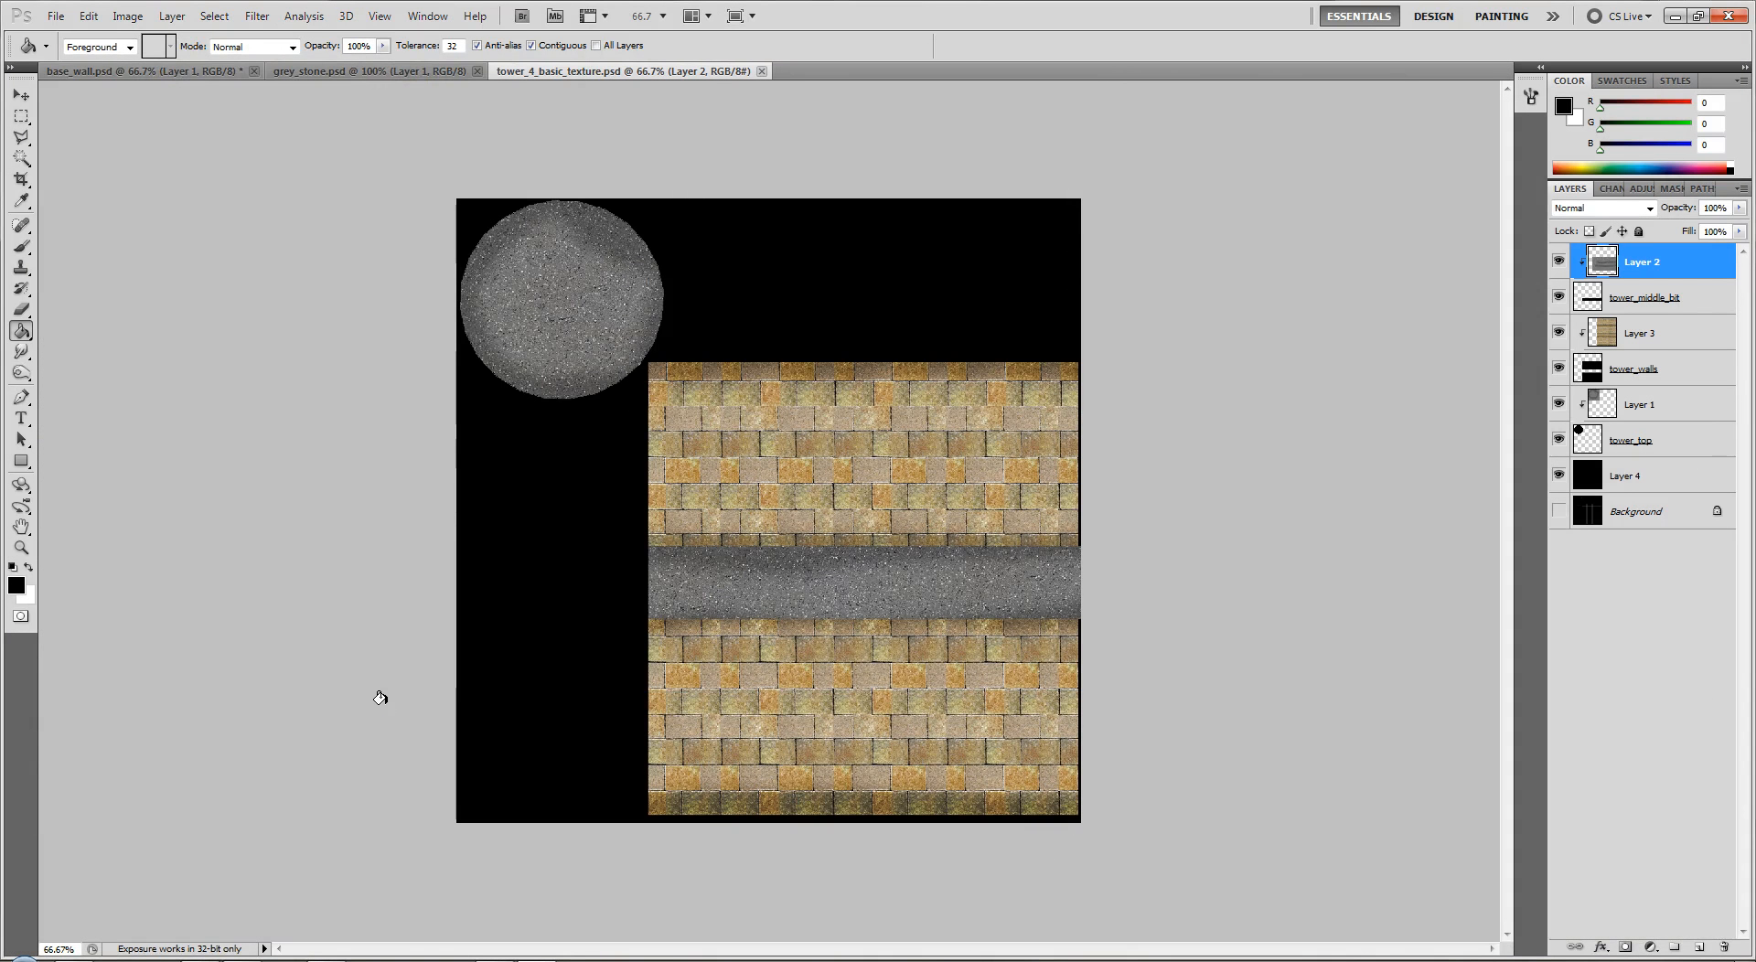
# Save a copy of the layered texture in the tower4 folder as a Photoshop file named tower4_diffuse, keeping Maximize Compatibility on.
pyautogui.hotkey('ctrl', 'shift', 's')
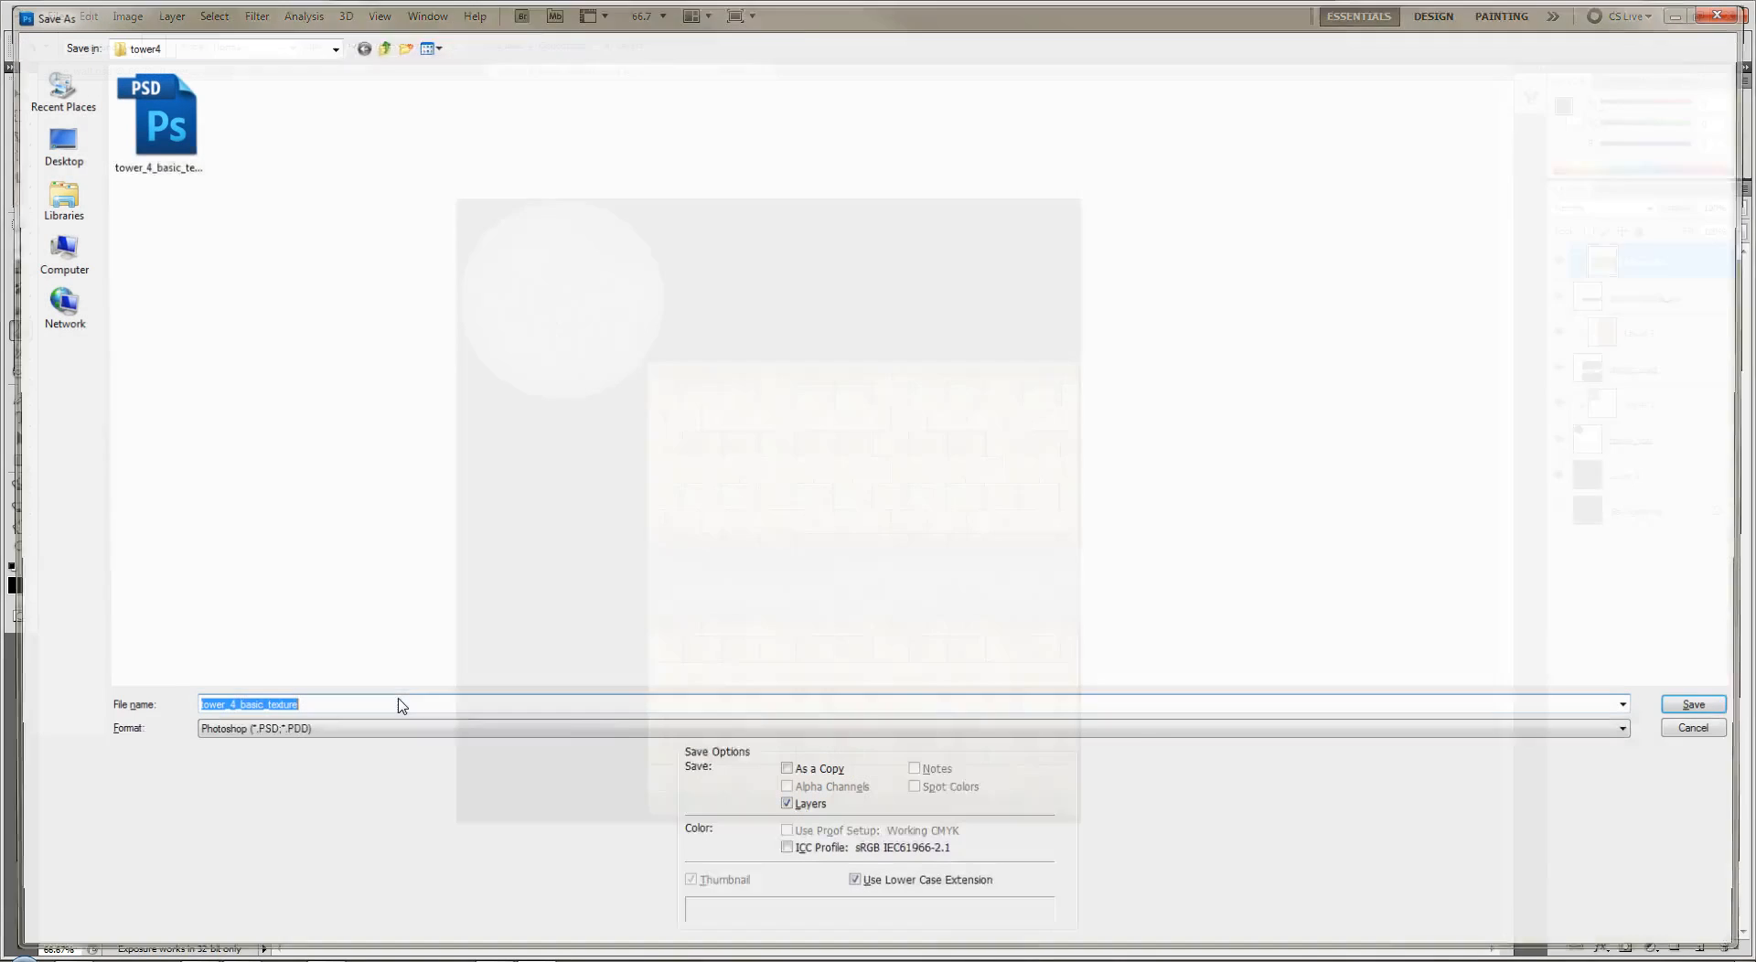
pyautogui.write('tower')
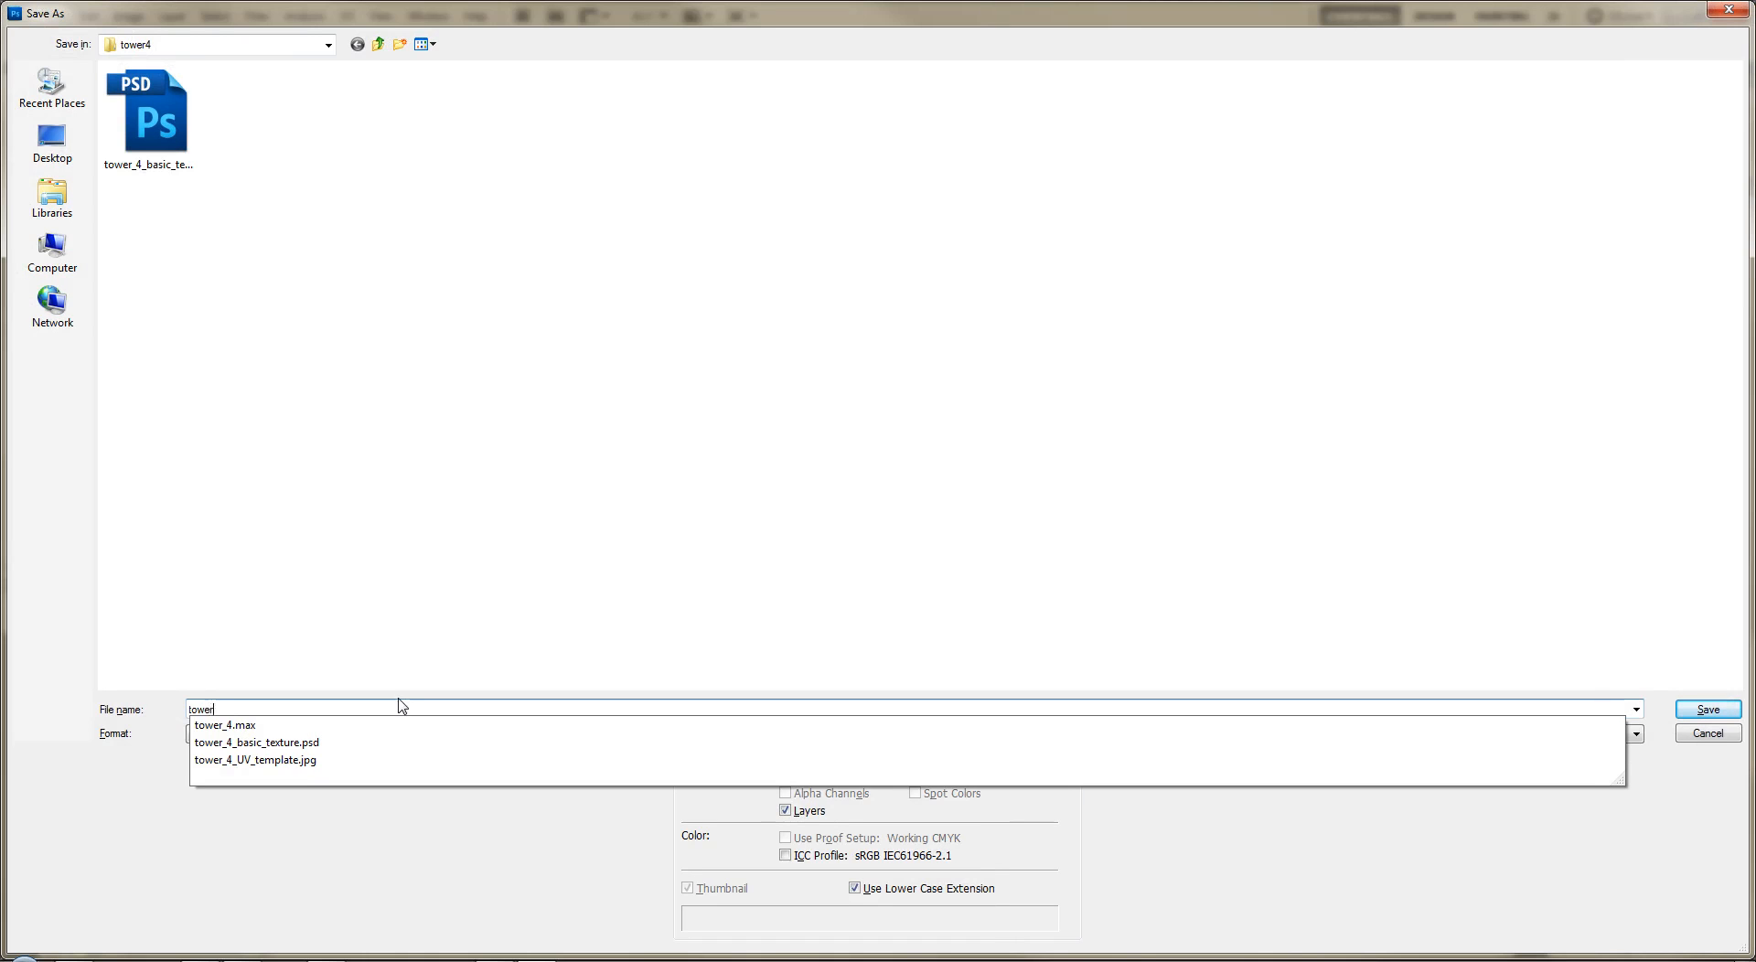
pyautogui.write('4_diffuse')
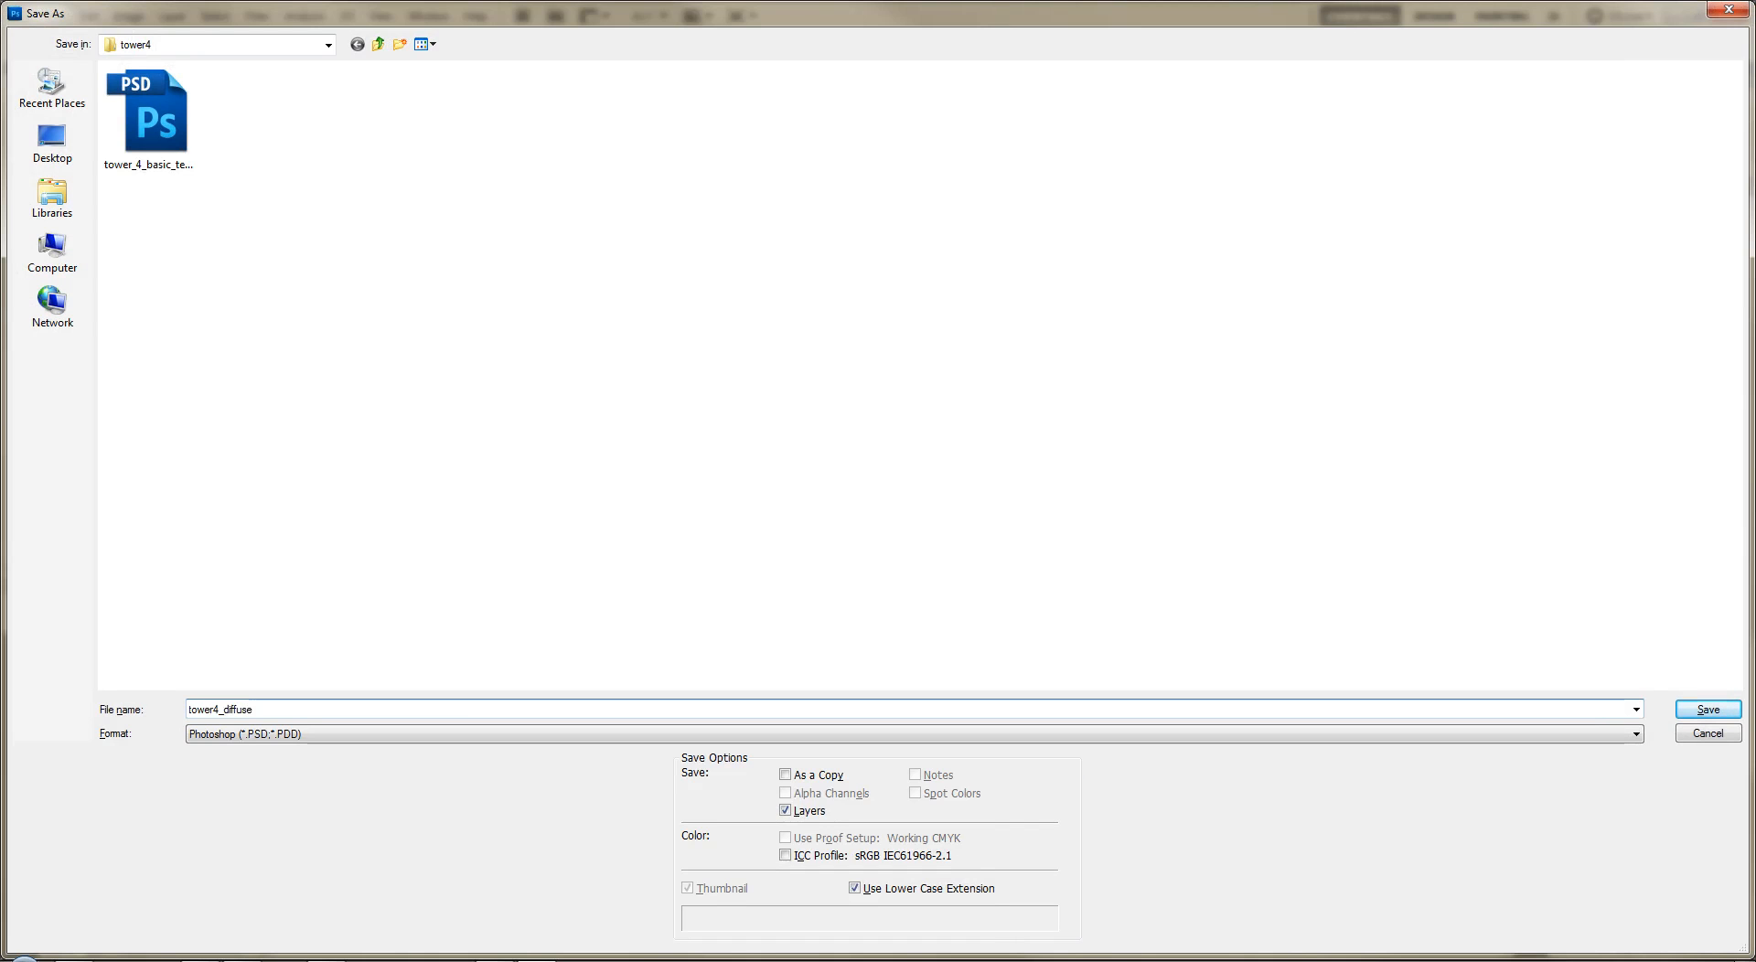
pyautogui.press('Return')
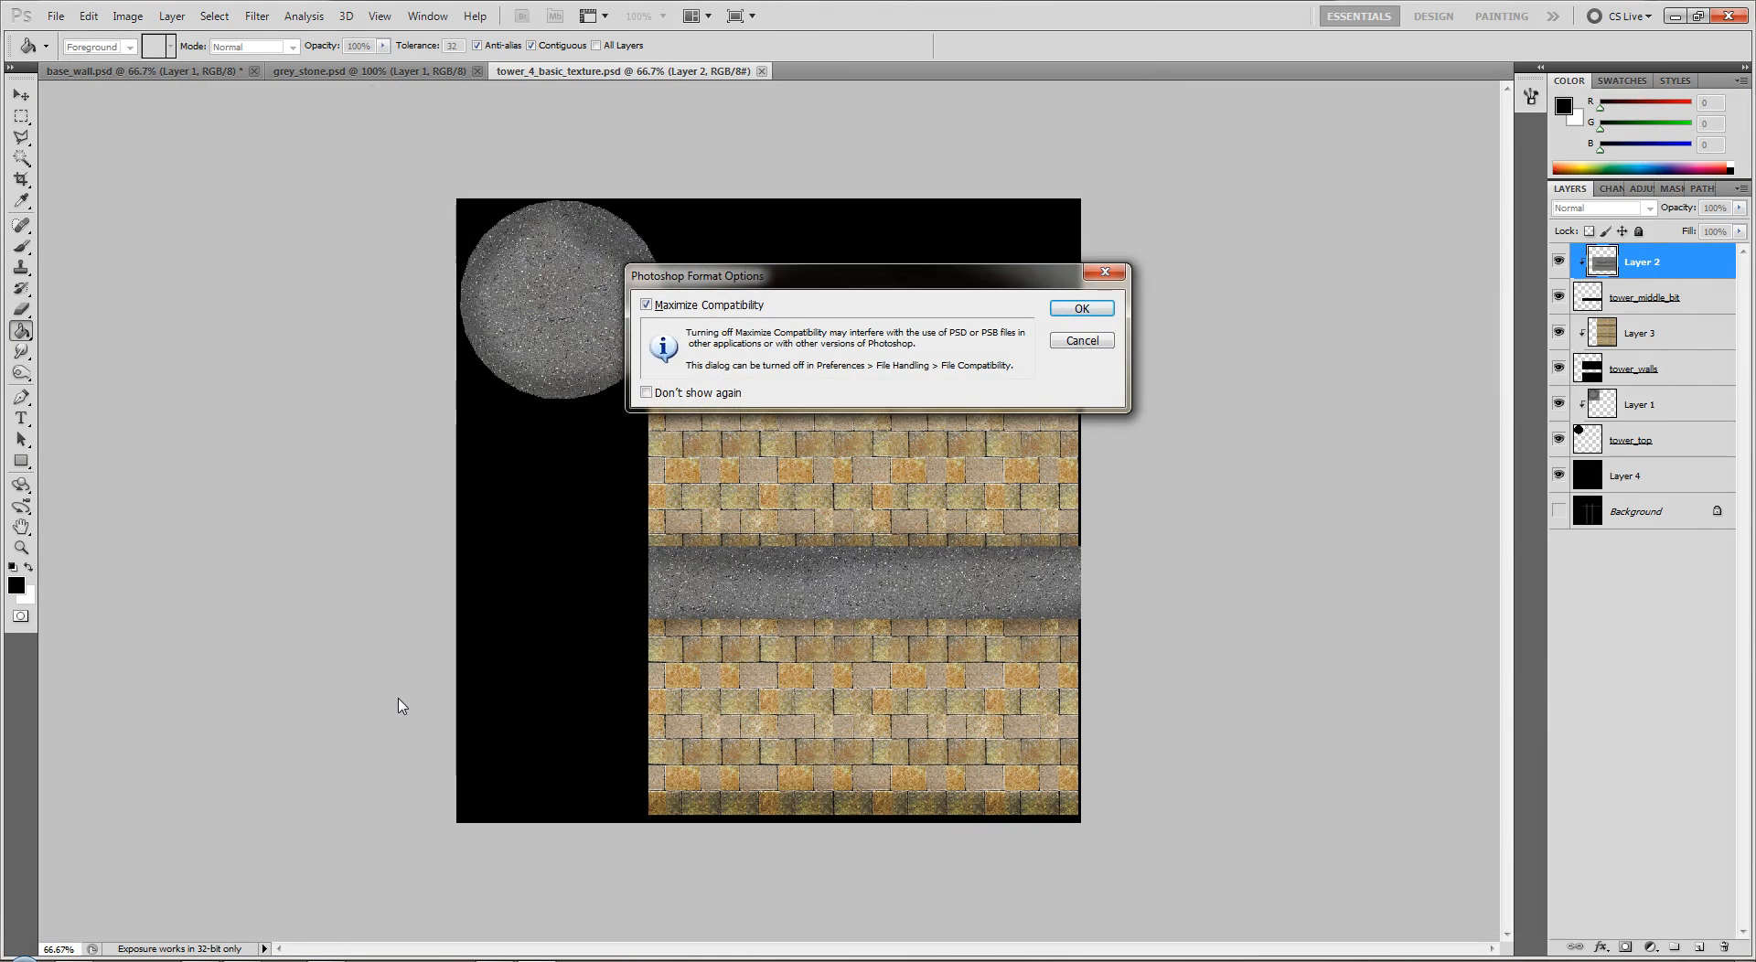
pyautogui.press('Return')
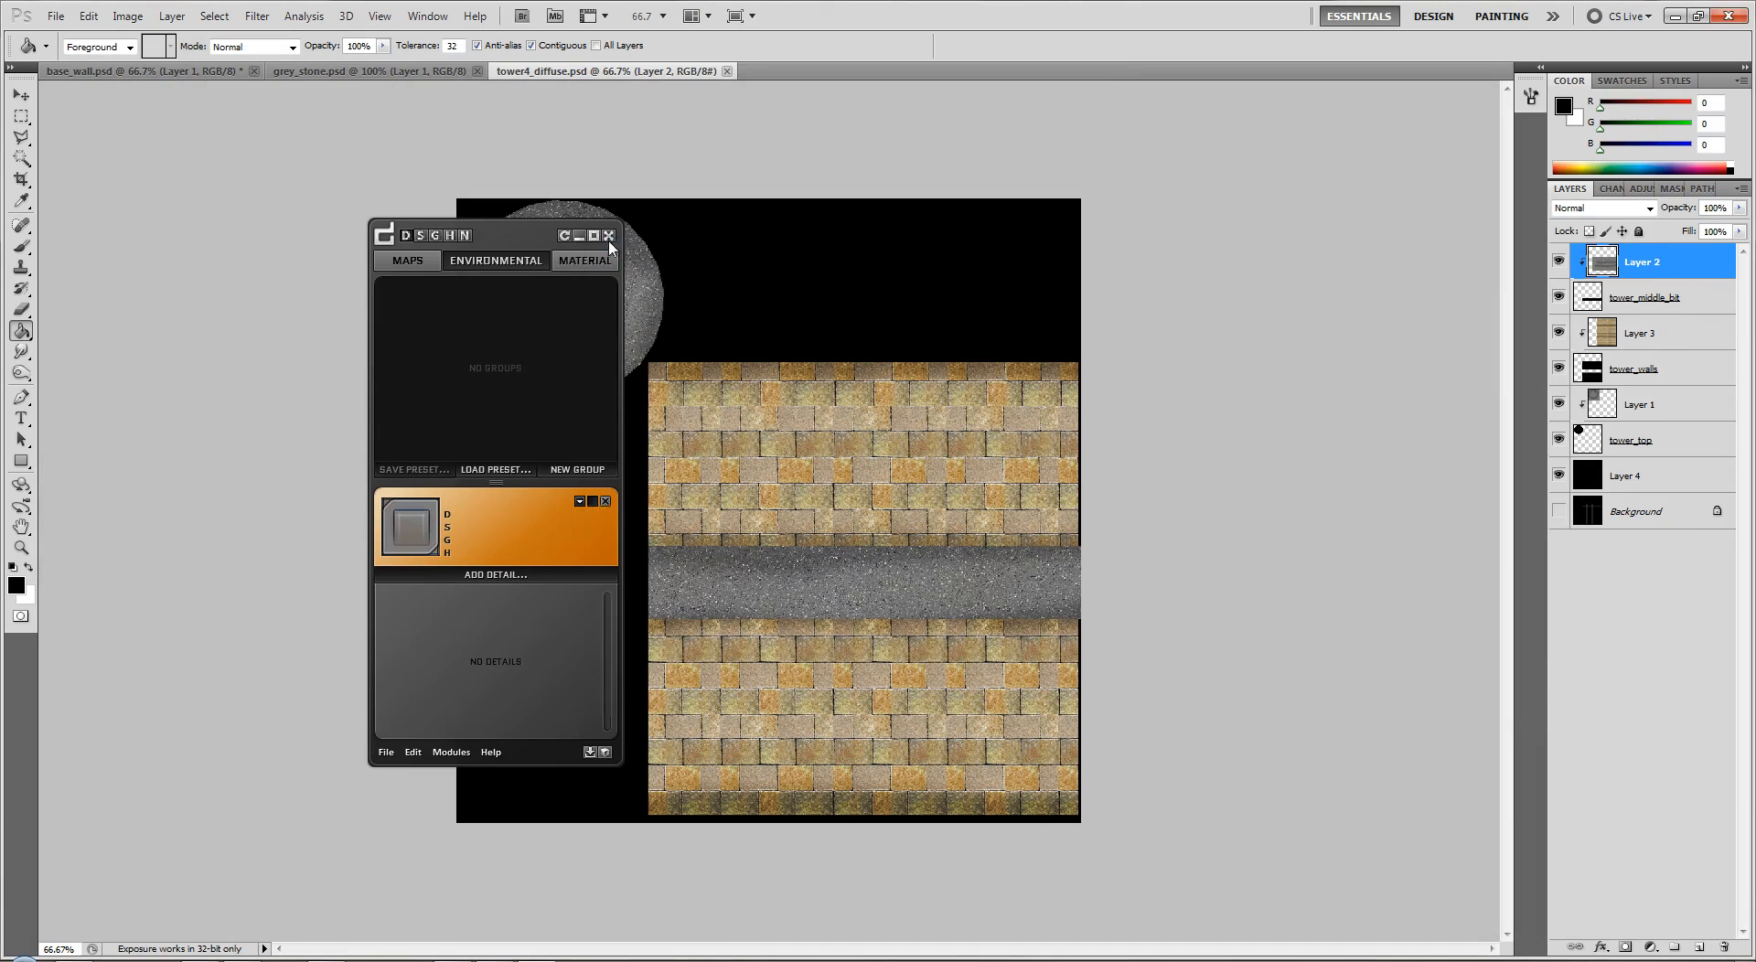
# Close the floating Environmental materials panel and launch nDo2, skipping its offered update.
pyautogui.click(1143, 204)
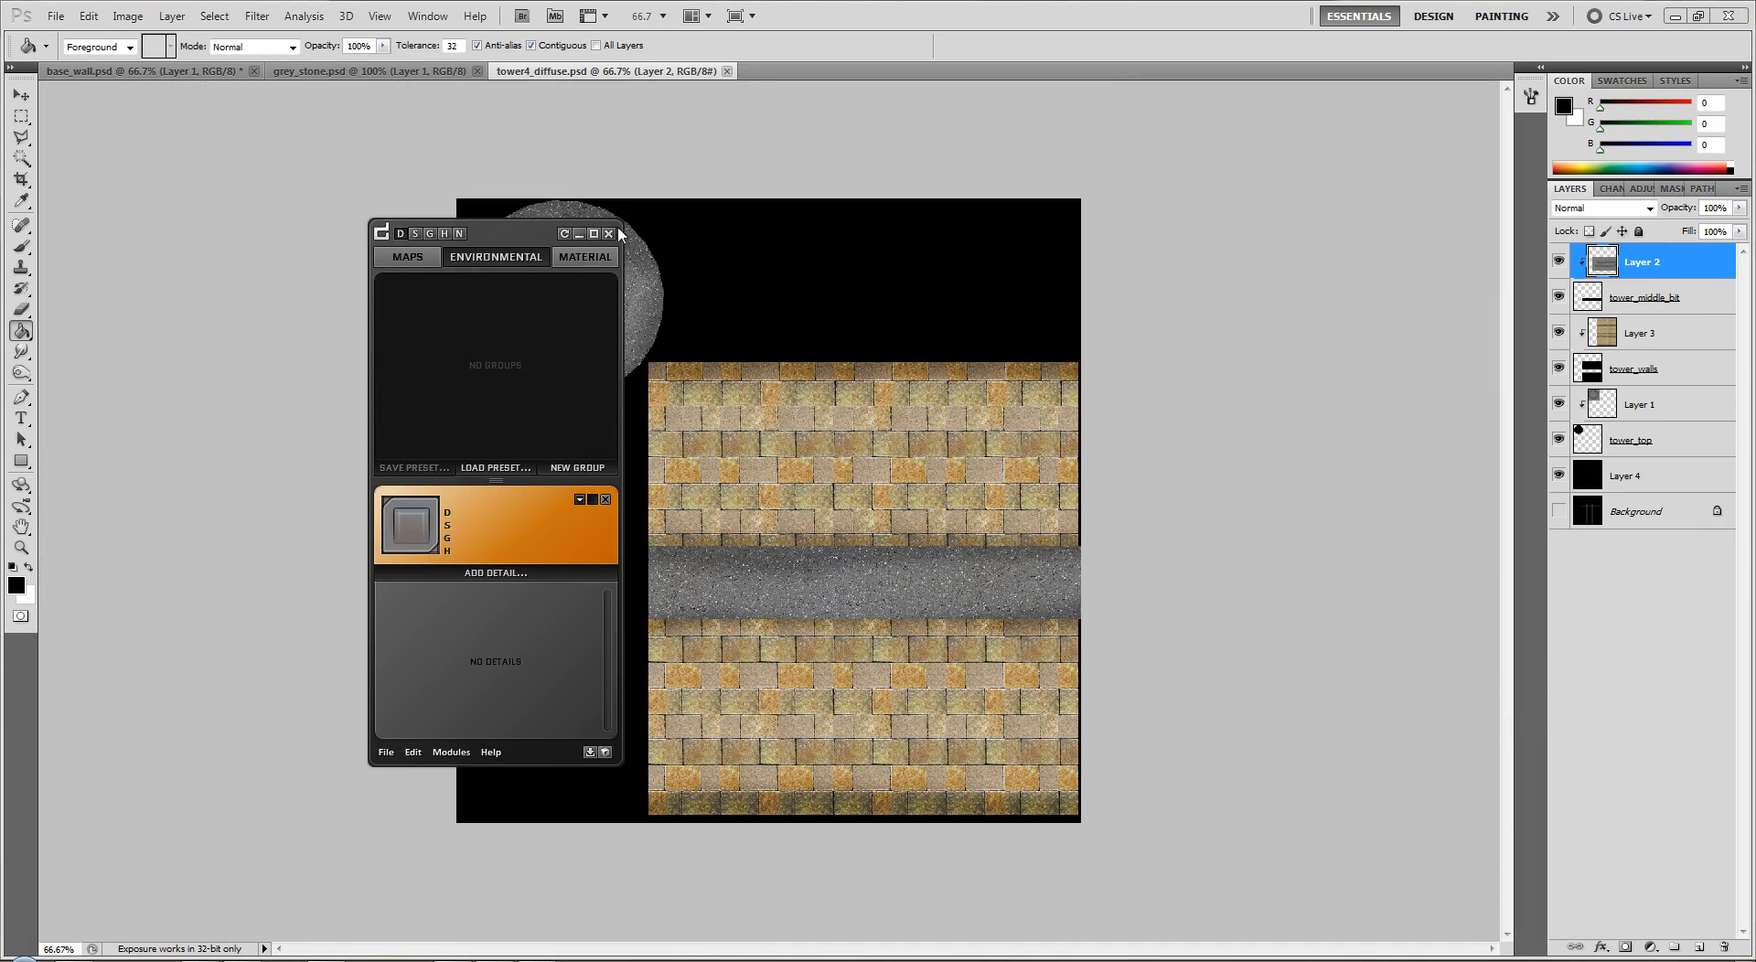
pyautogui.click(609, 233)
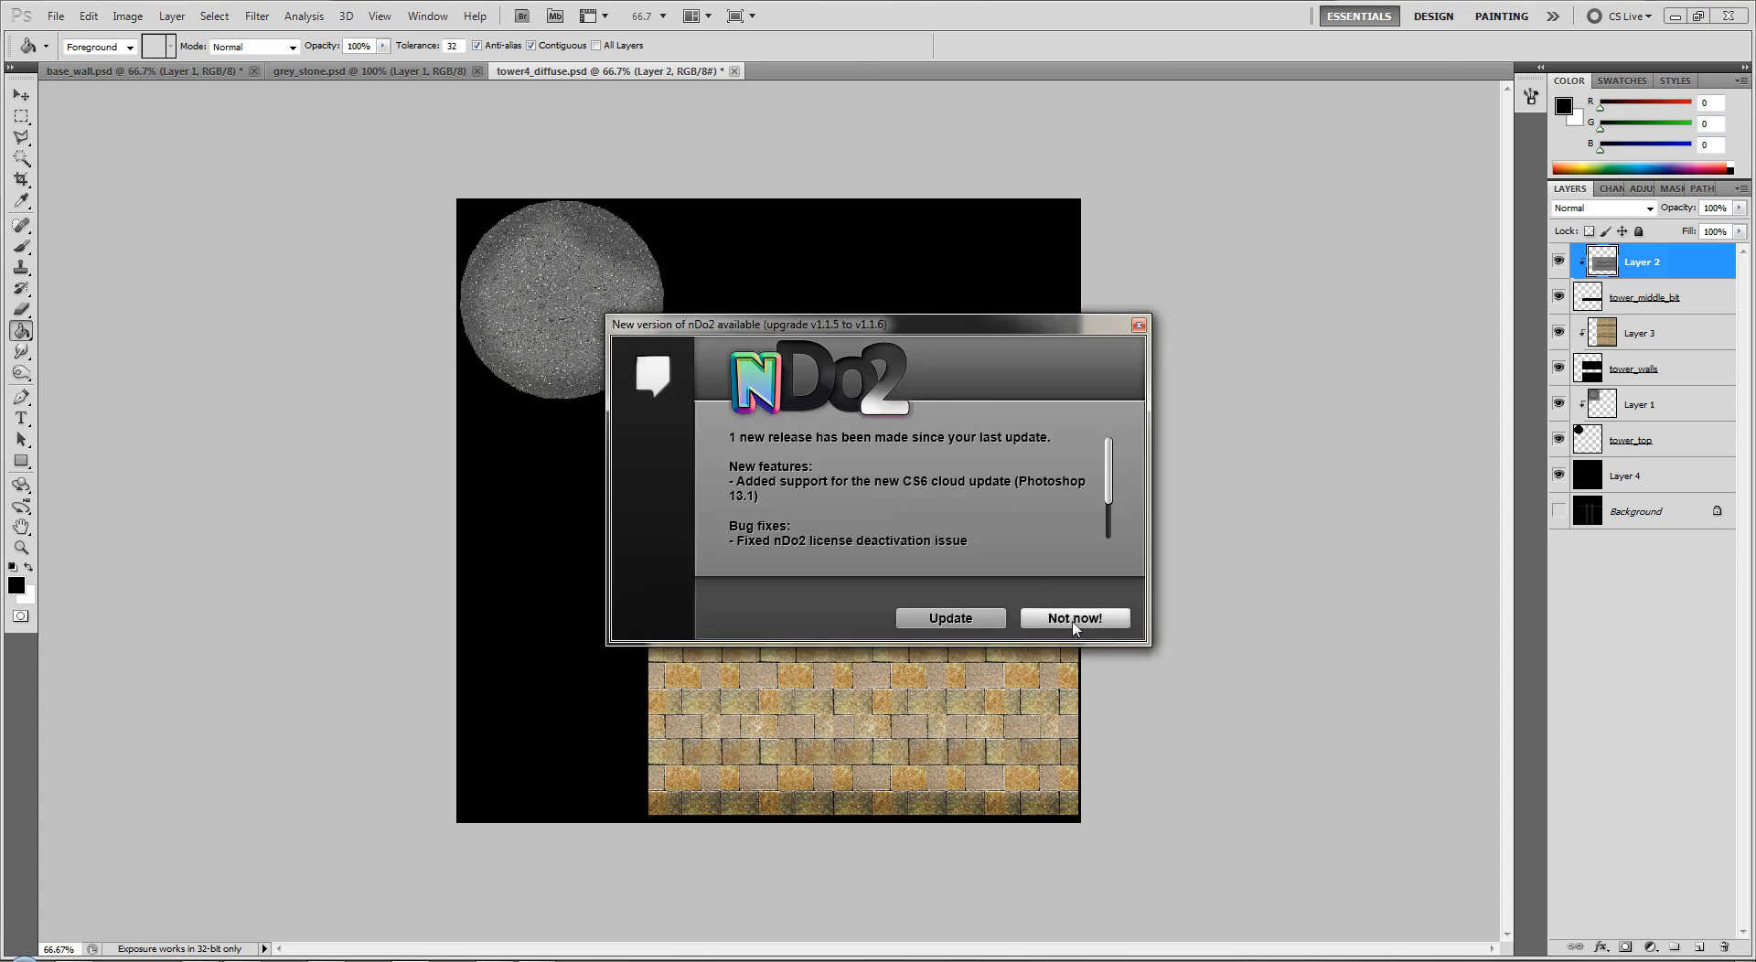
pyautogui.click(1068, 615)
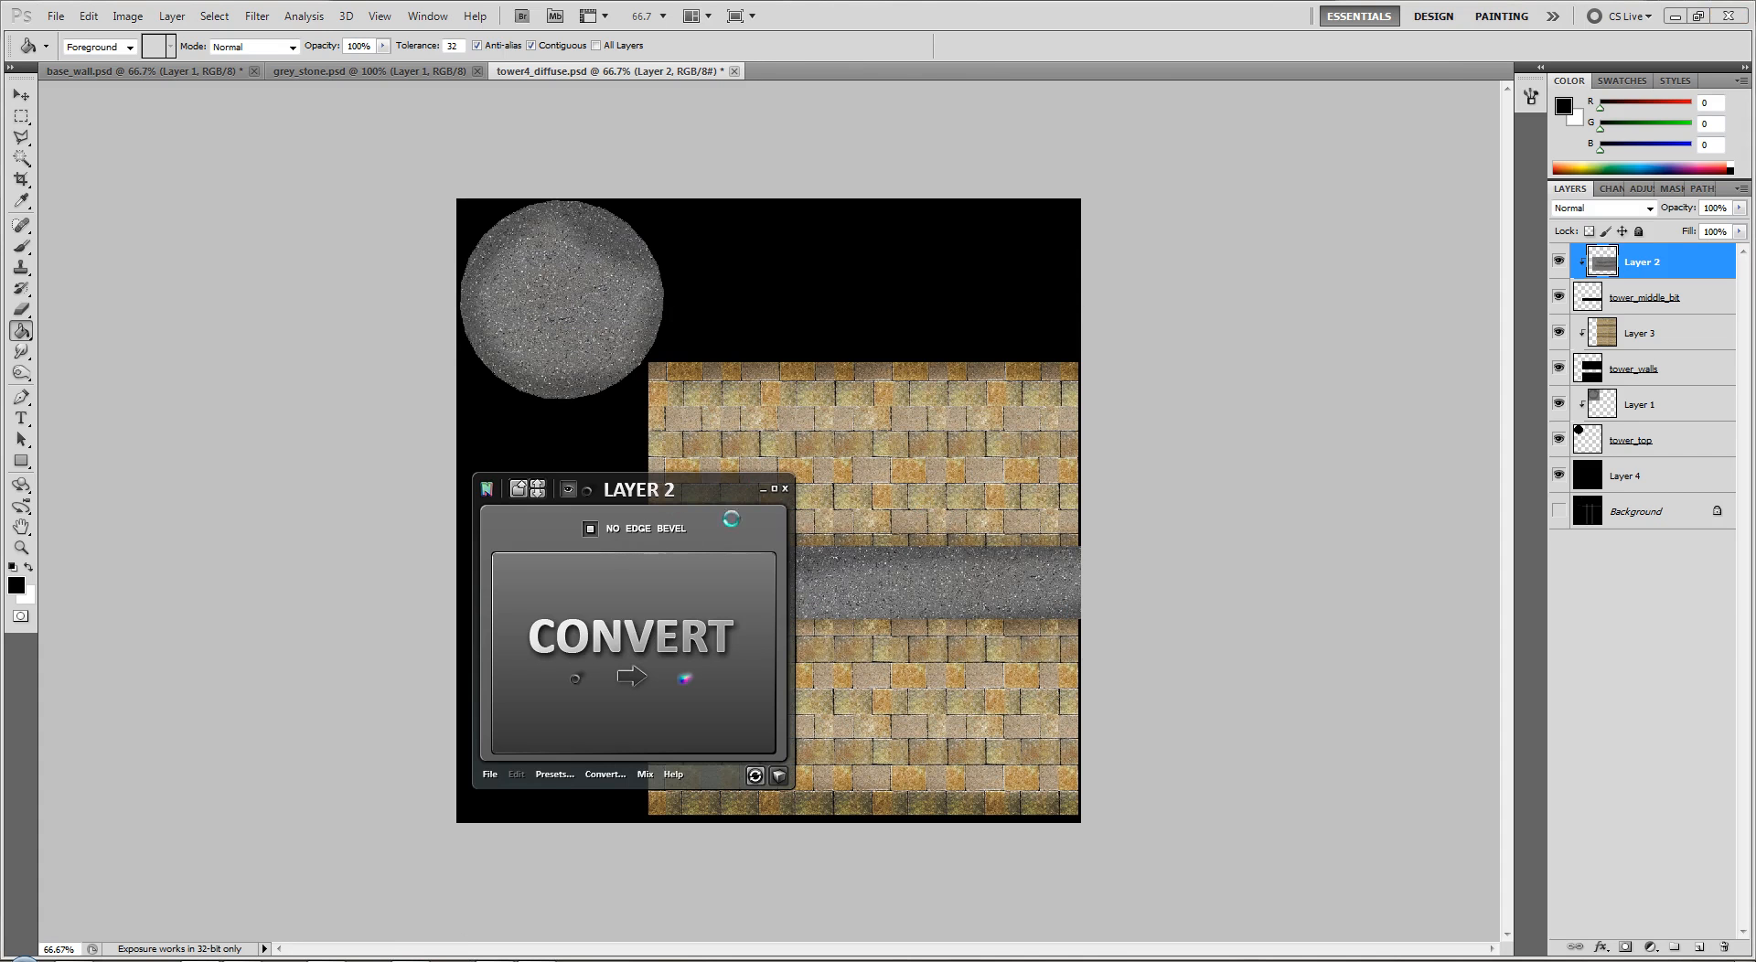
# Generate a photo-based normal map from the diffuse texture with nDo2's Stone wall preset, and move the nDo2 window off the canvas.
pyautogui.click(553, 774)
pyautogui.click(879, 549)
pyautogui.click(686, 886)
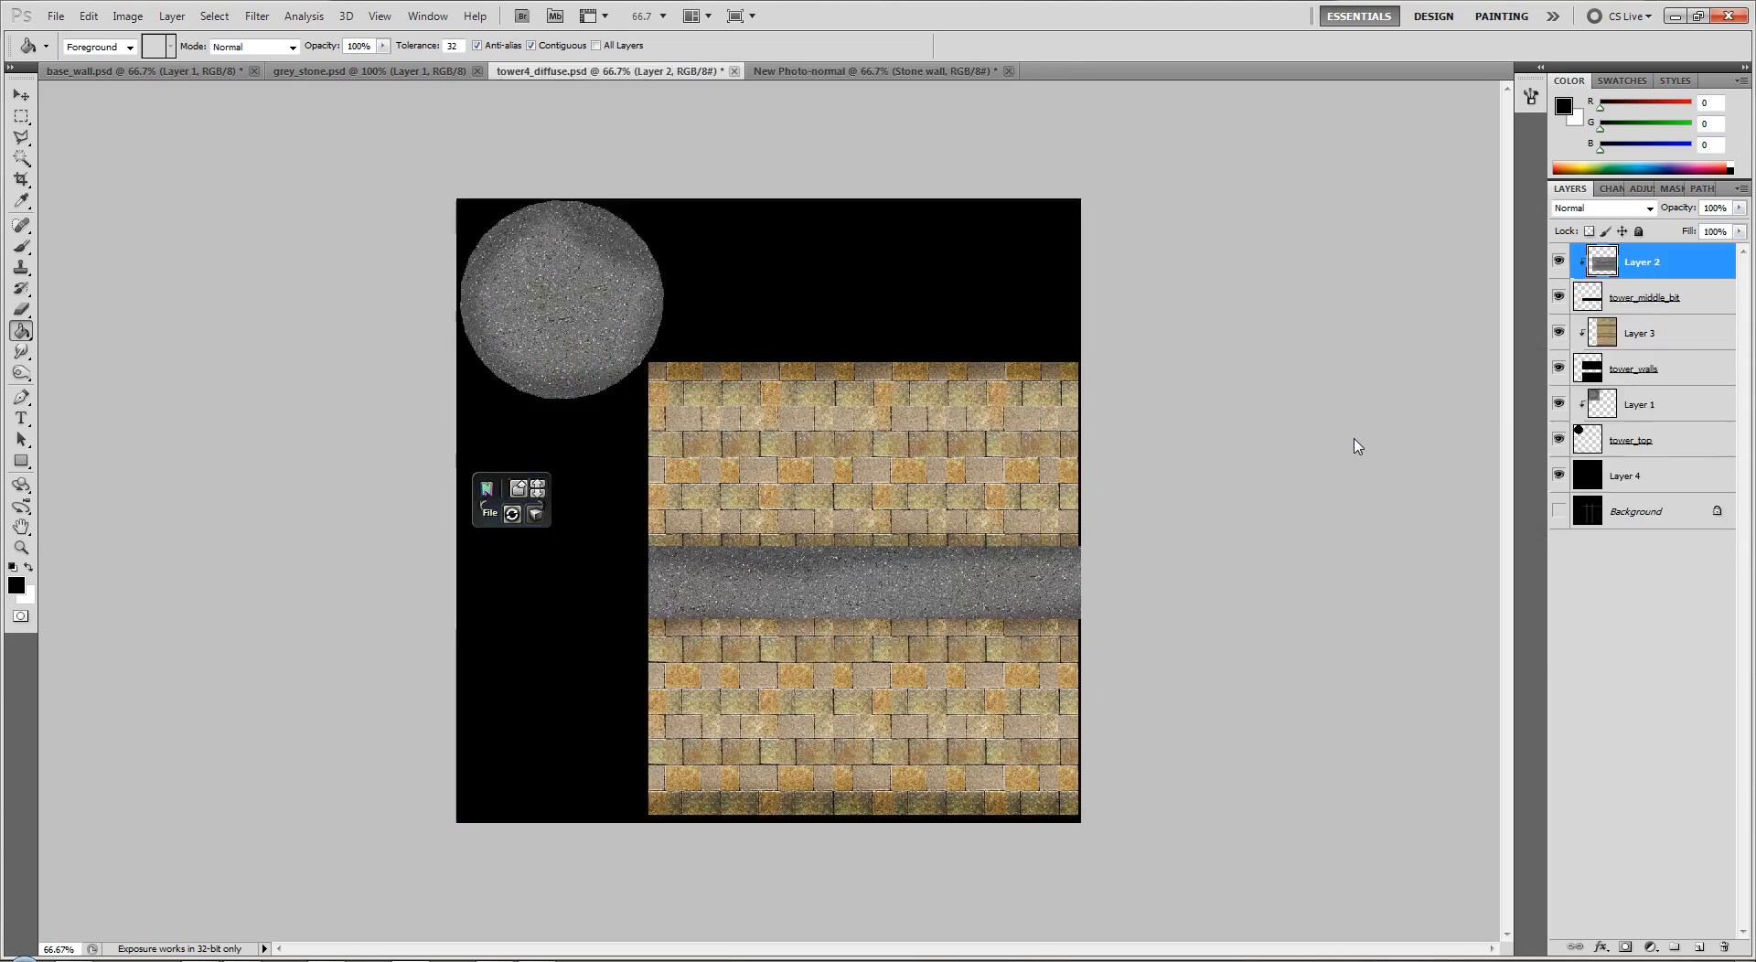
pyautogui.moveTo(696, 500); pyautogui.dragTo(293, 371)
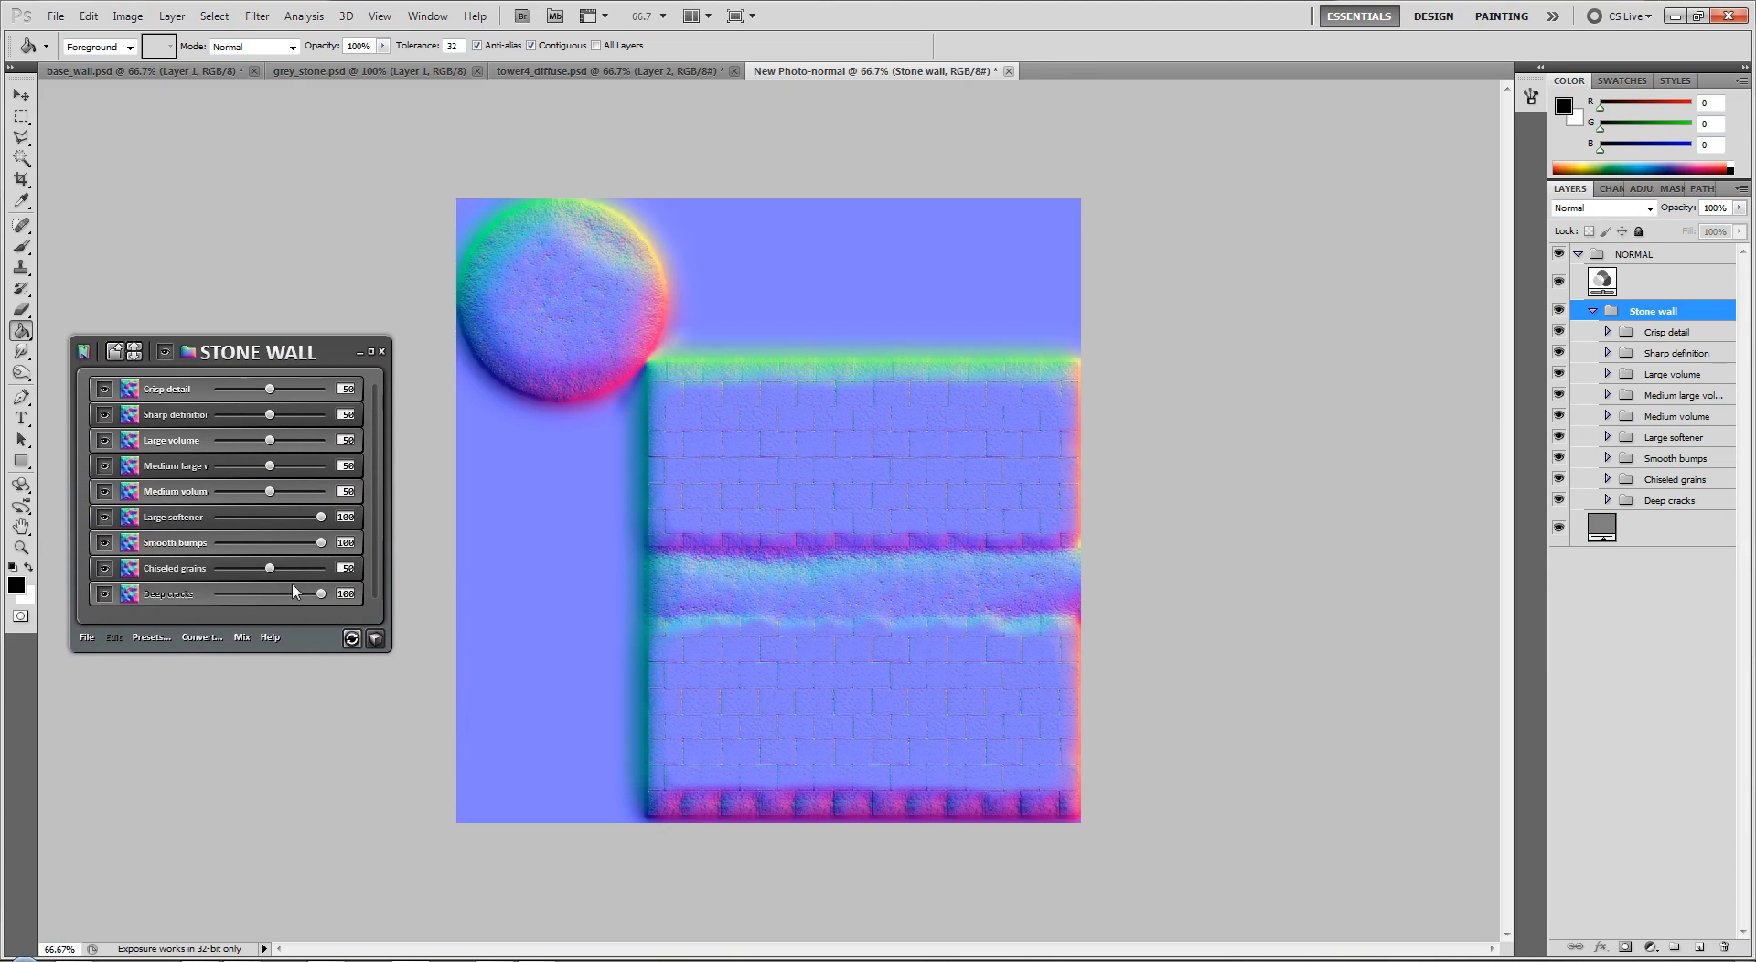
# Set the nine Stone wall sliders in order to 71, 77, 85, 73, 69, 26, 78, 83 and 77, and preview the relief in 3D.
pyautogui.moveTo(321, 594); pyautogui.dragTo(298, 543)
pyautogui.moveTo(320, 517); pyautogui.dragTo(292, 391)
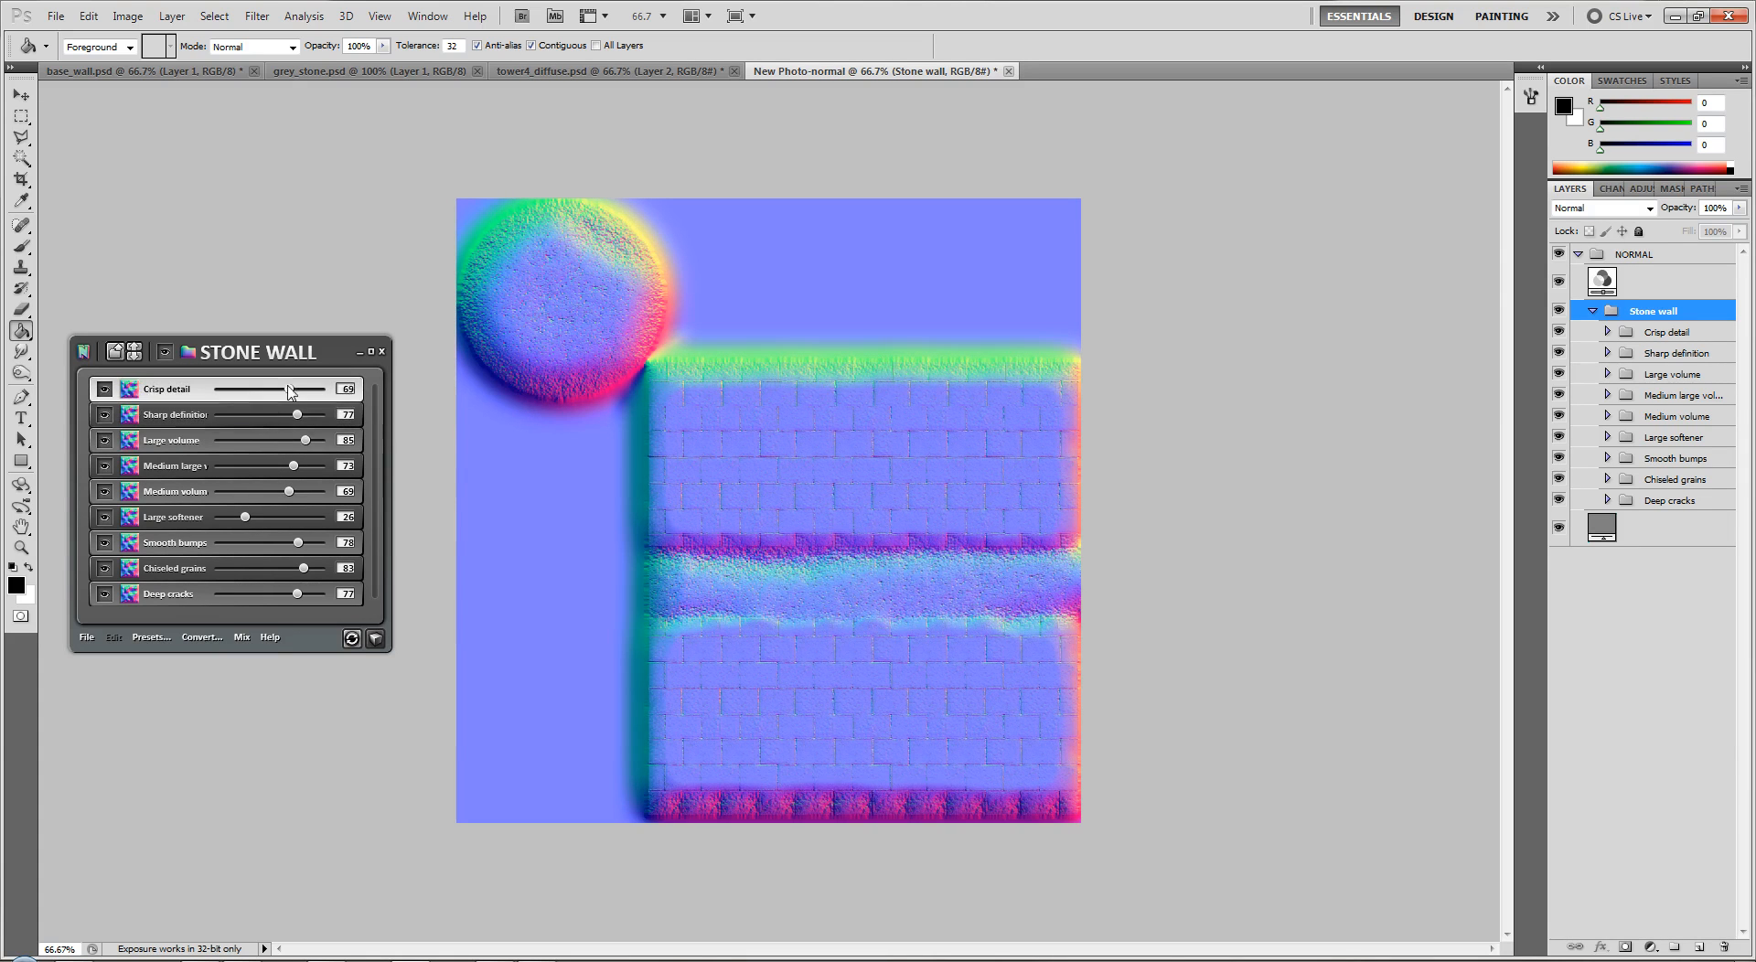
pyautogui.click(375, 639)
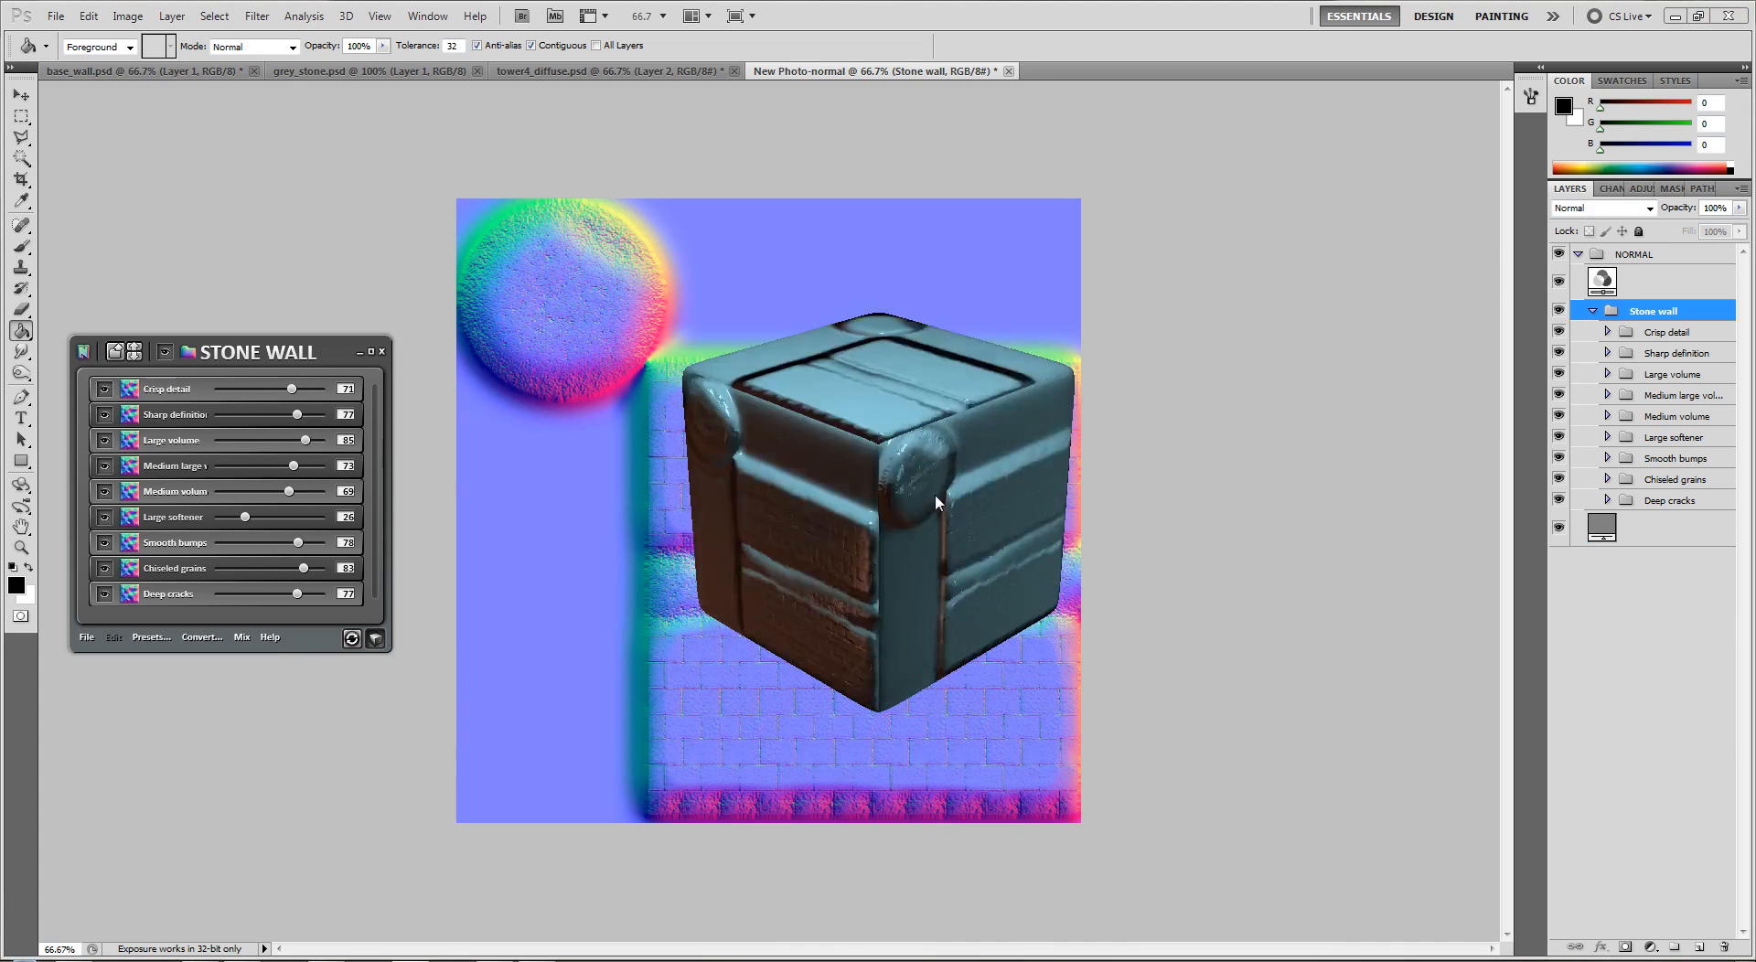
pyautogui.click(385, 643)
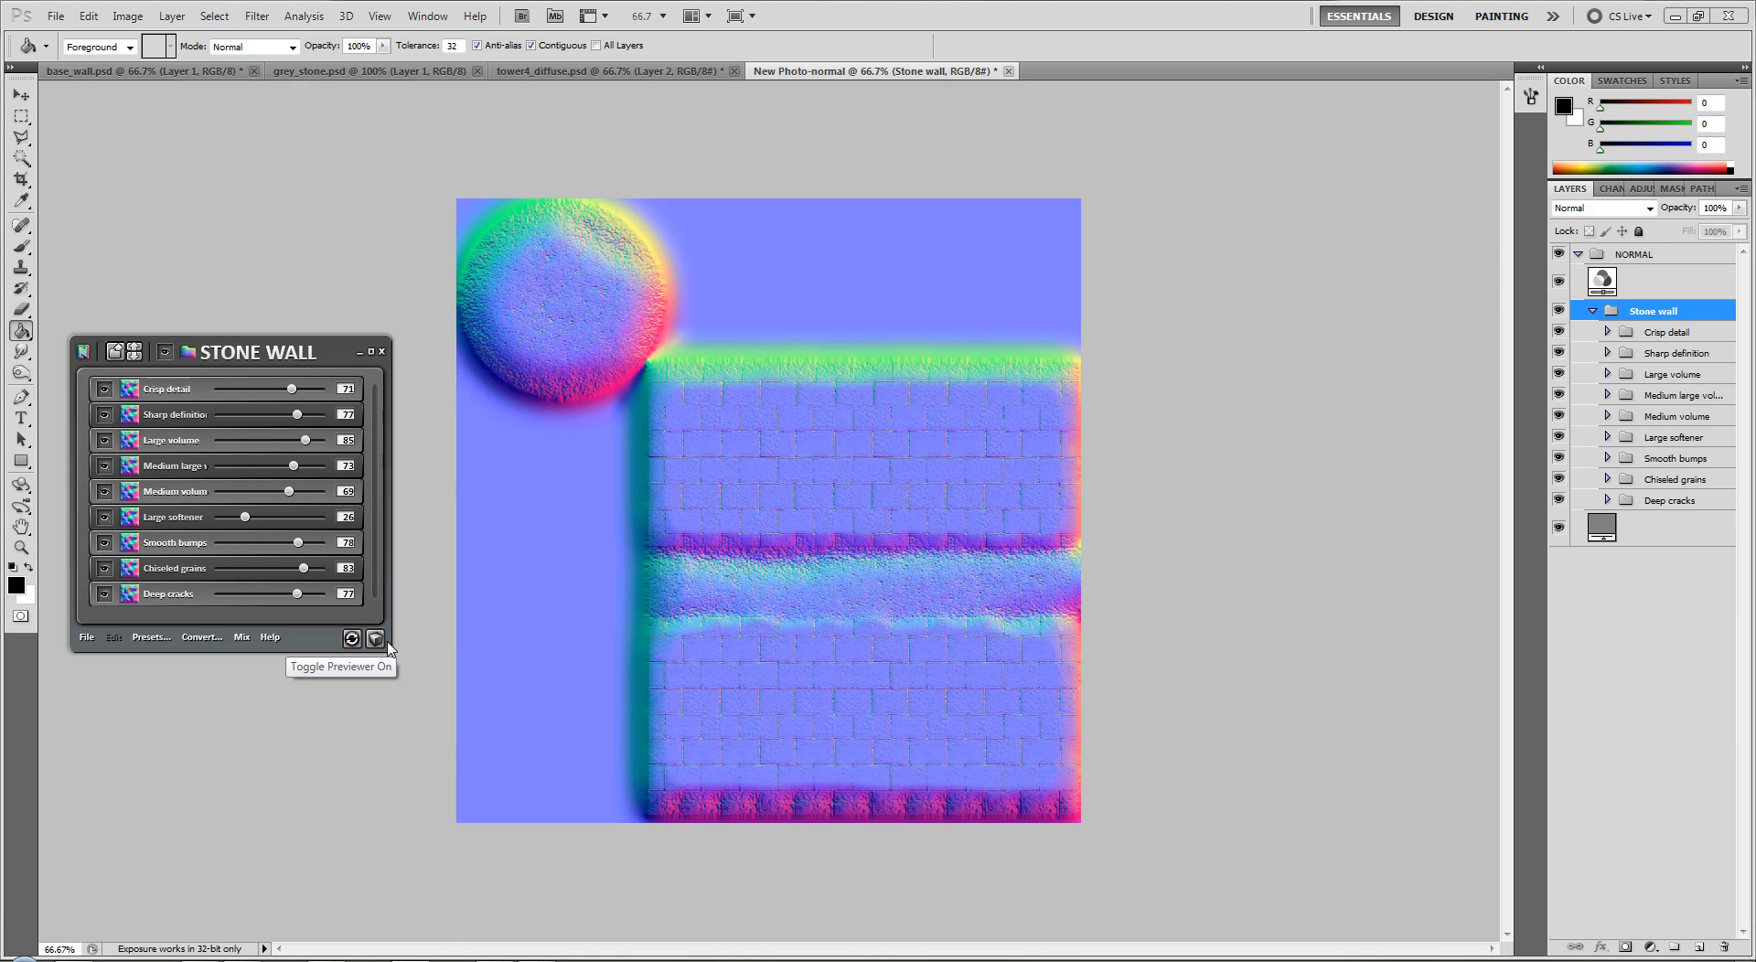
# Save the normal map in the tower4 folder as a Targa file named tower4_normal.
pyautogui.hotkey('ctrl', 's')
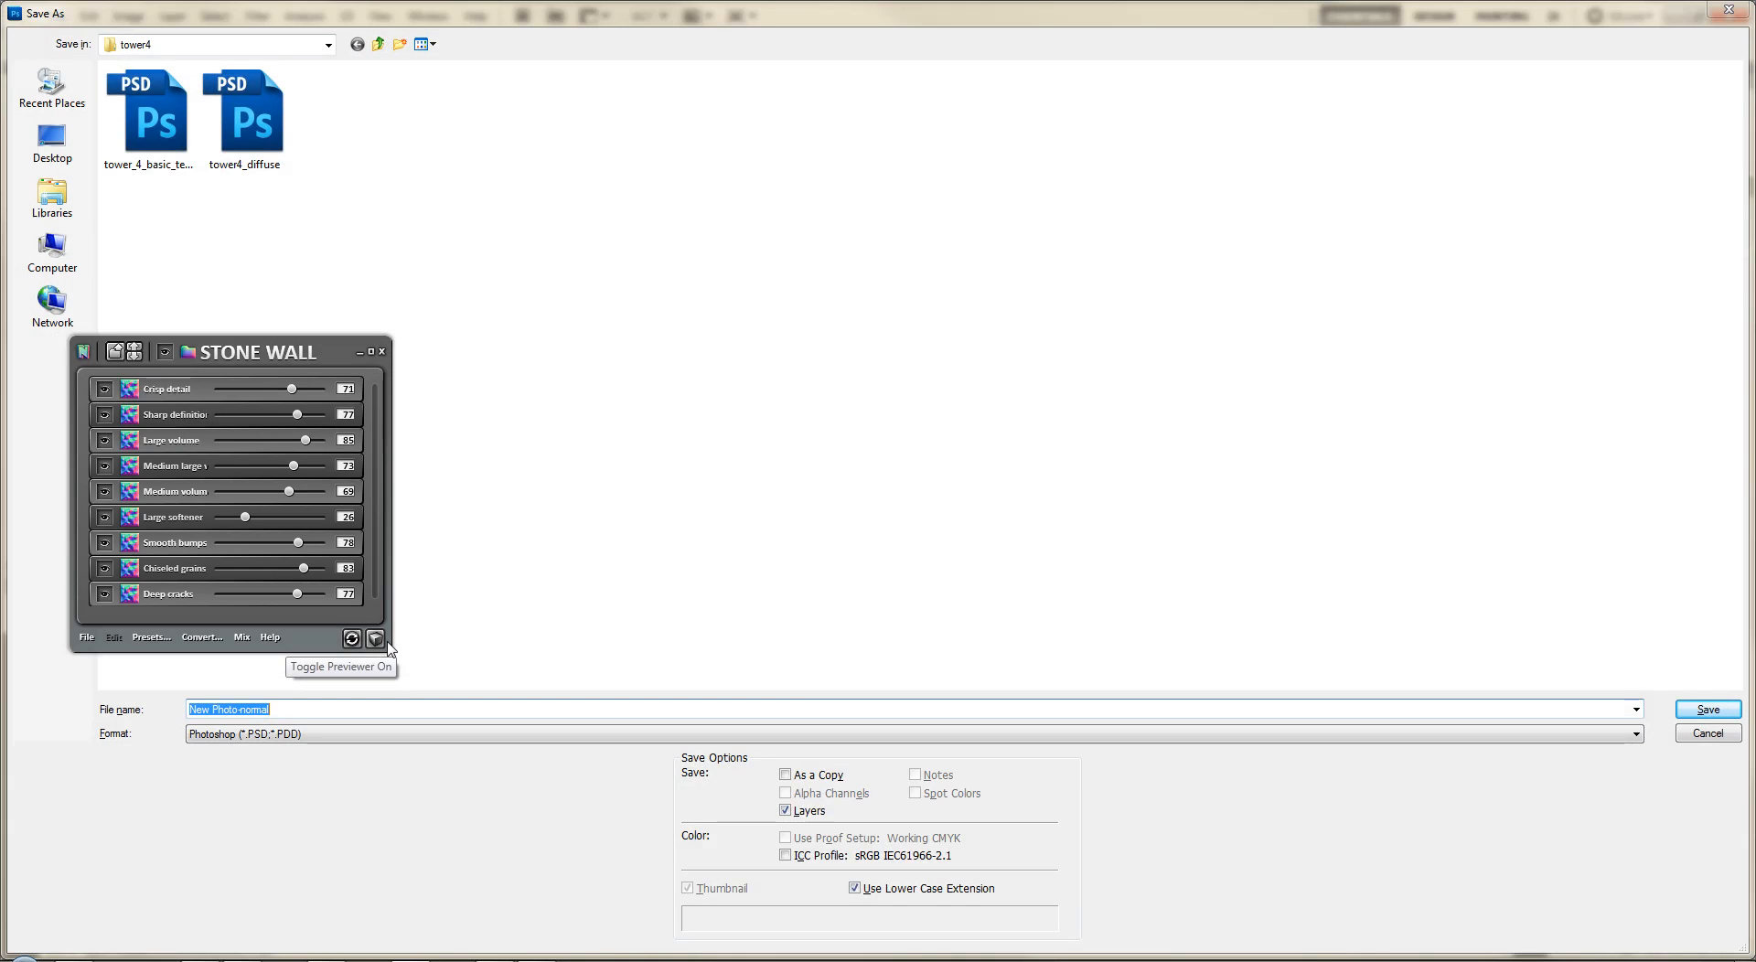
pyautogui.click(400, 705)
pyautogui.click(400, 705)
pyautogui.write('t')
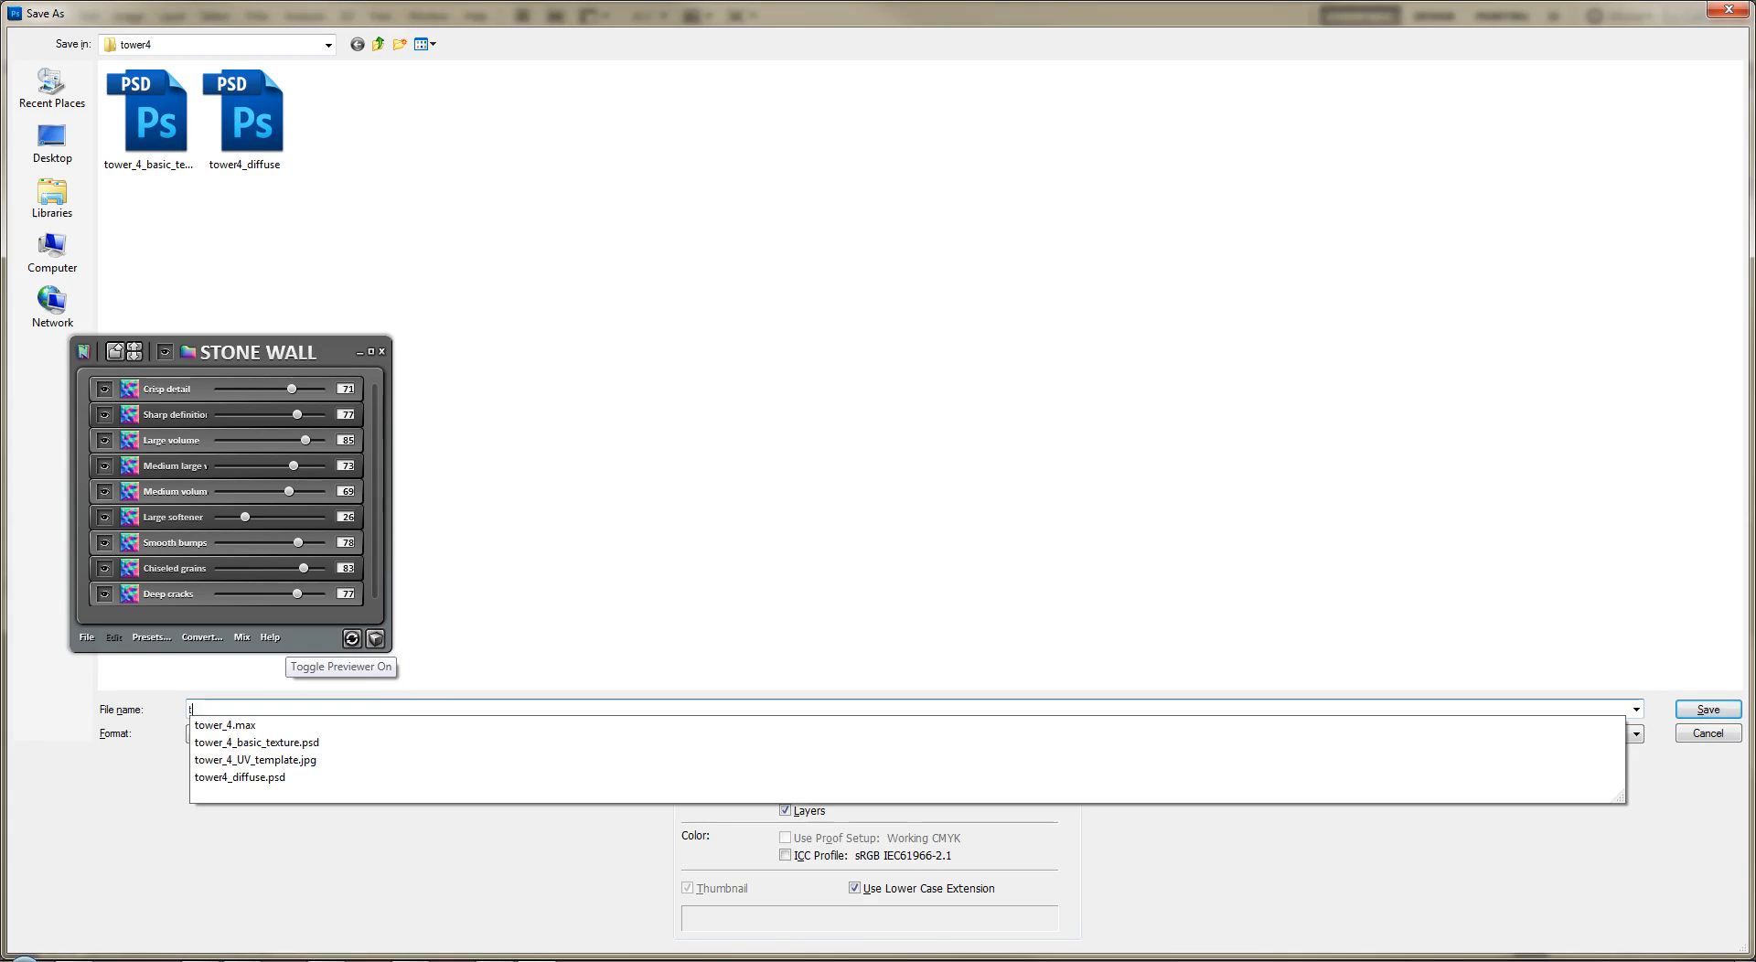
pyautogui.write('ower4_')
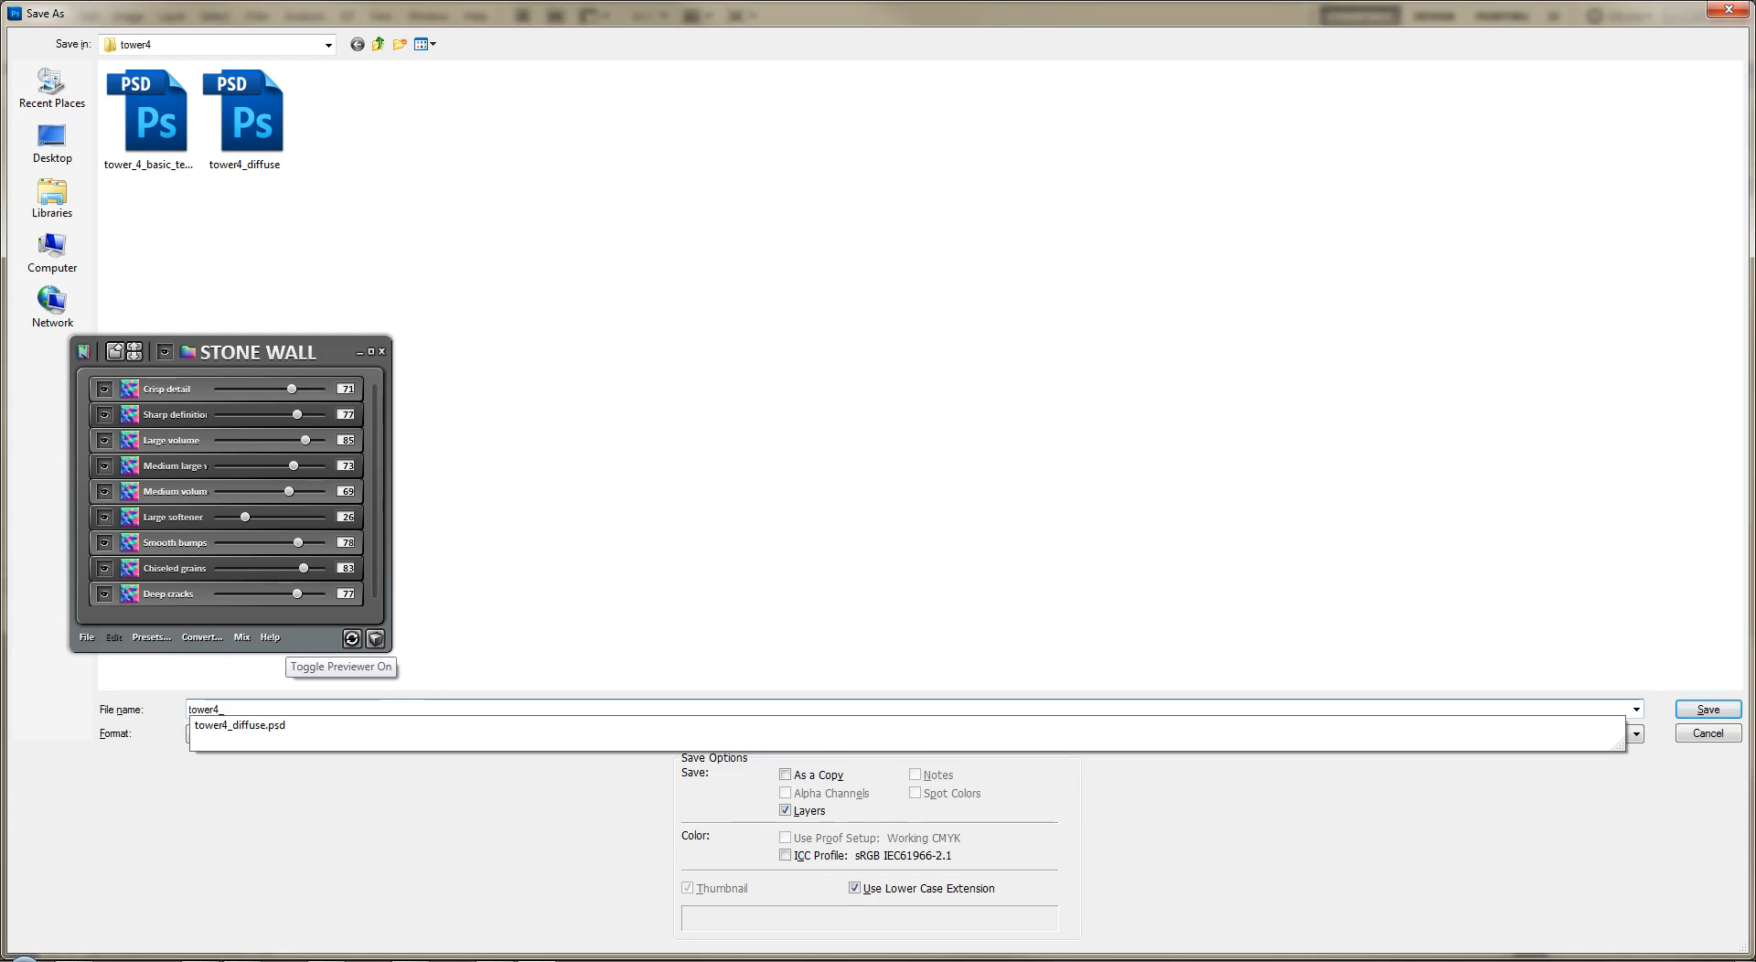
pyautogui.write('normal')
pyautogui.press('Tab')
pyautogui.press('t')
pyautogui.press('Return')
pyautogui.press('Return')
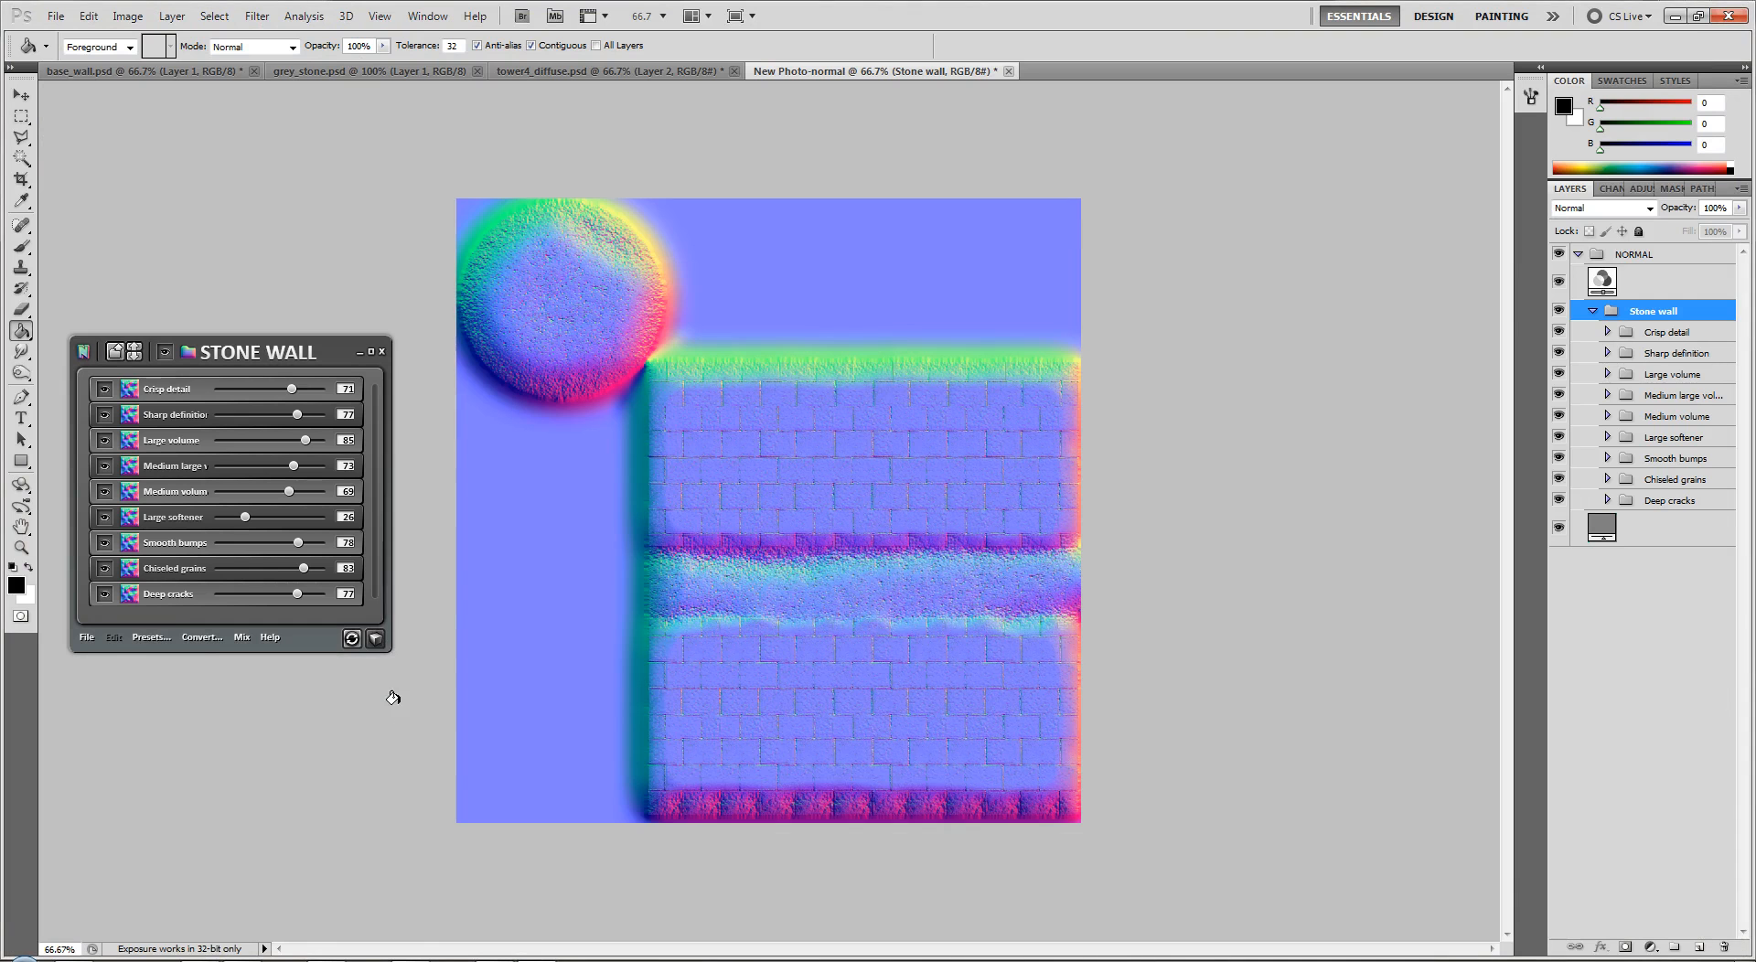
# Convert the normal map into a specular map and a Standard occlusion ambient occlusion map with nDo2.
pyautogui.click(201, 637)
pyautogui.keyDown('ctrl'); pyautogui.click(497, 659); pyautogui.keyUp('ctrl')
pyautogui.click(517, 870)
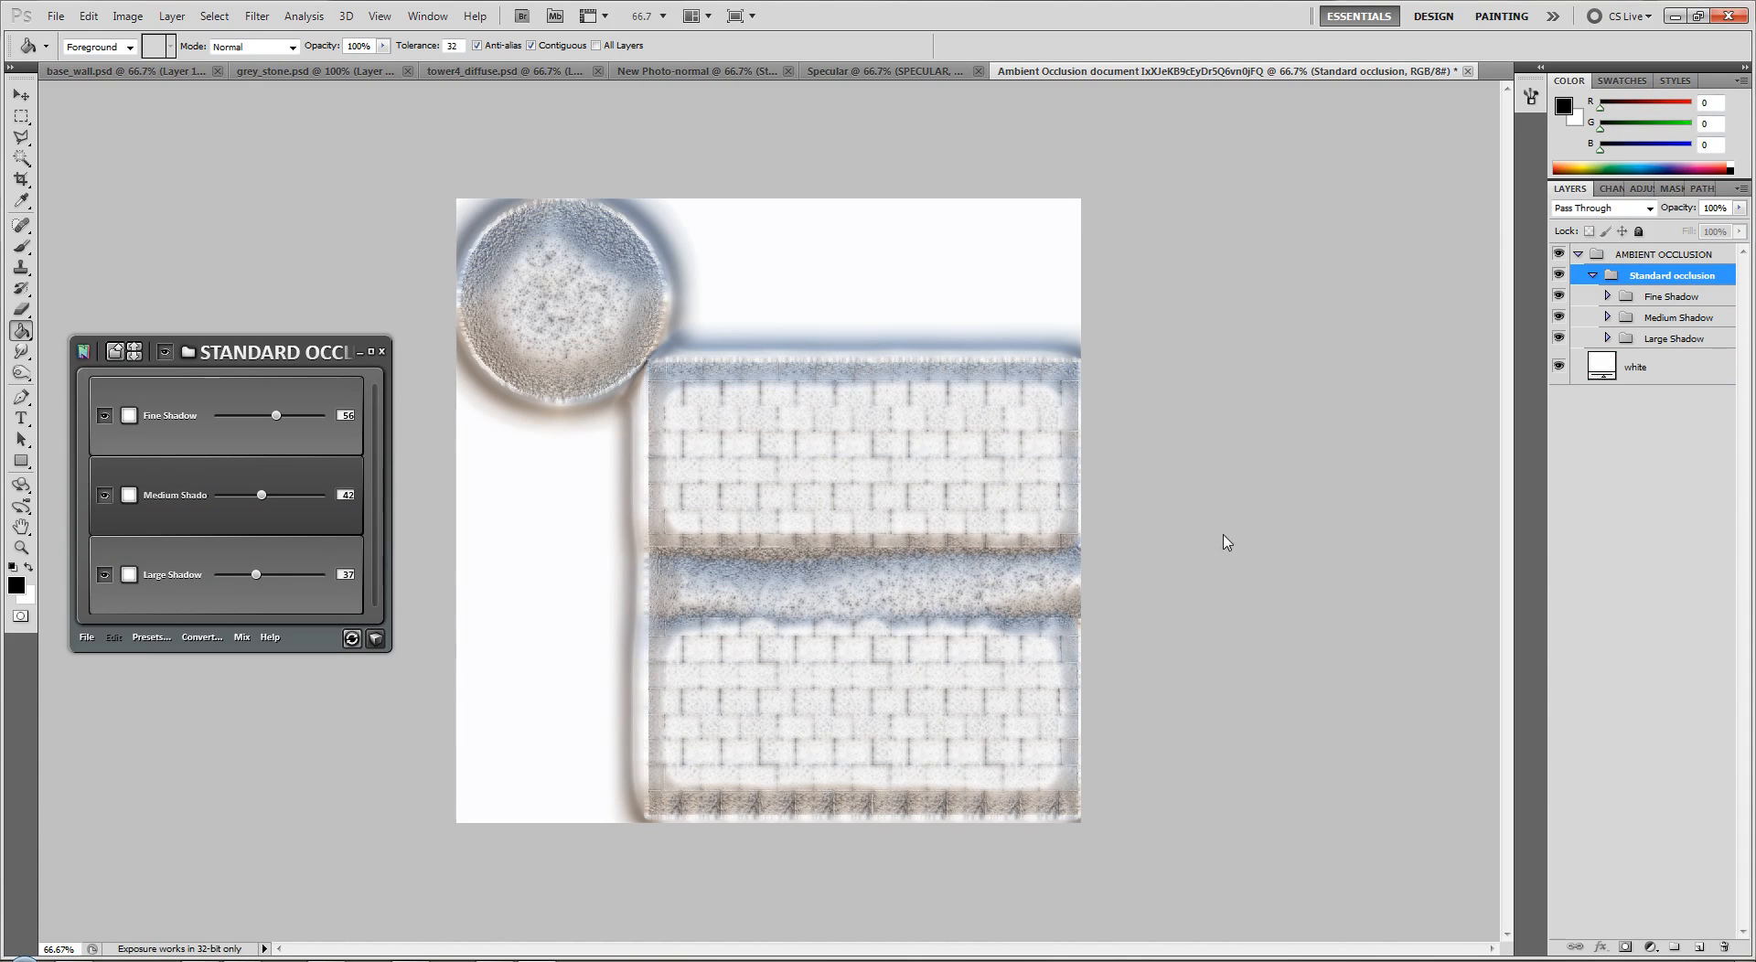
# Save the ambient occlusion map in the tower4 folder as a Photoshop file named tower4_ambient, keeping Maximize Compatibility on.
pyautogui.hotkey('ctrl', 's')
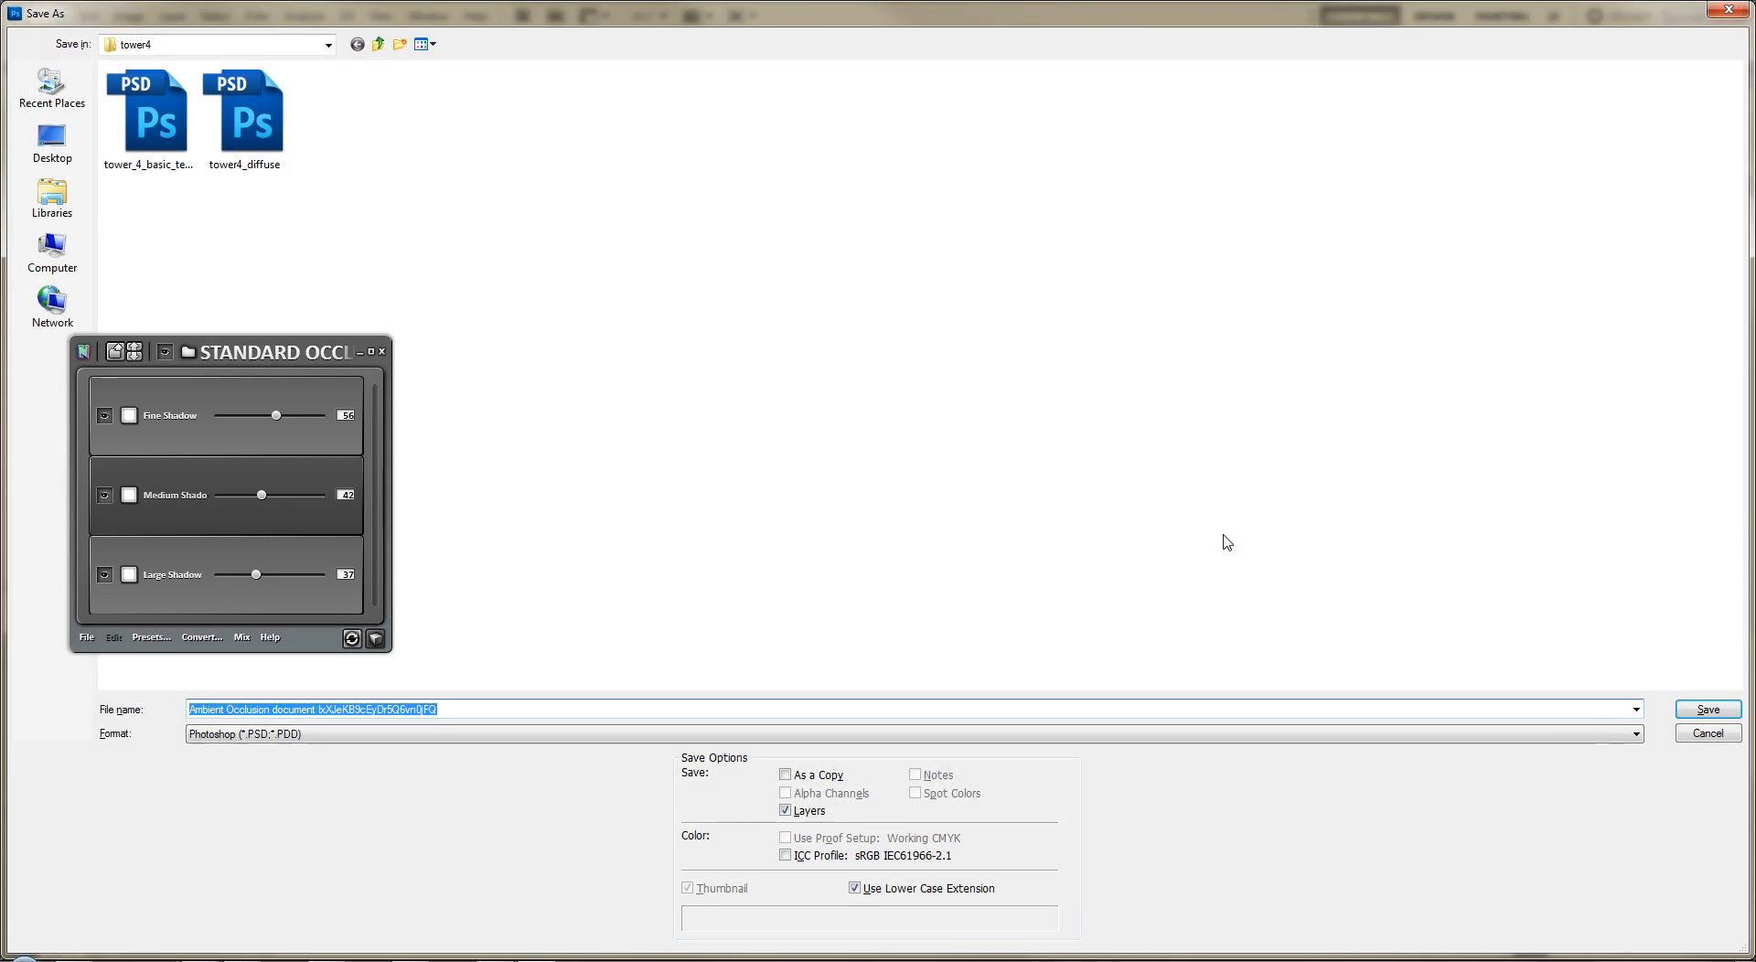
pyautogui.write('tower4_ambient')
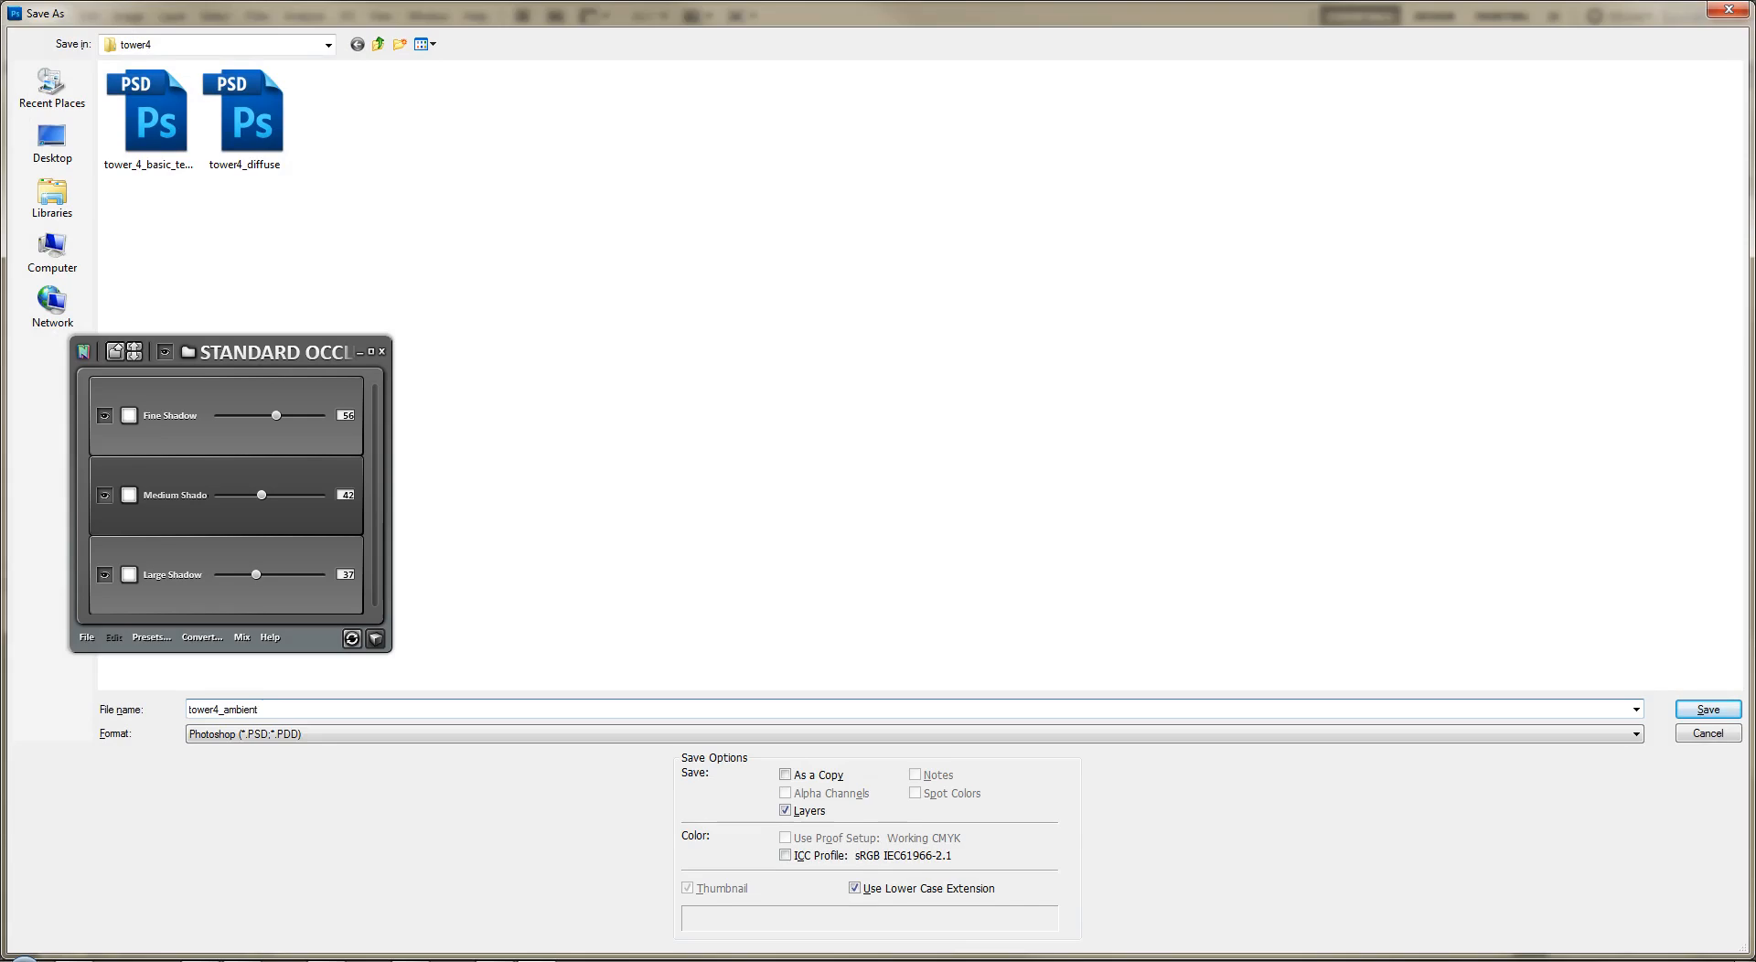
pyautogui.press('Return')
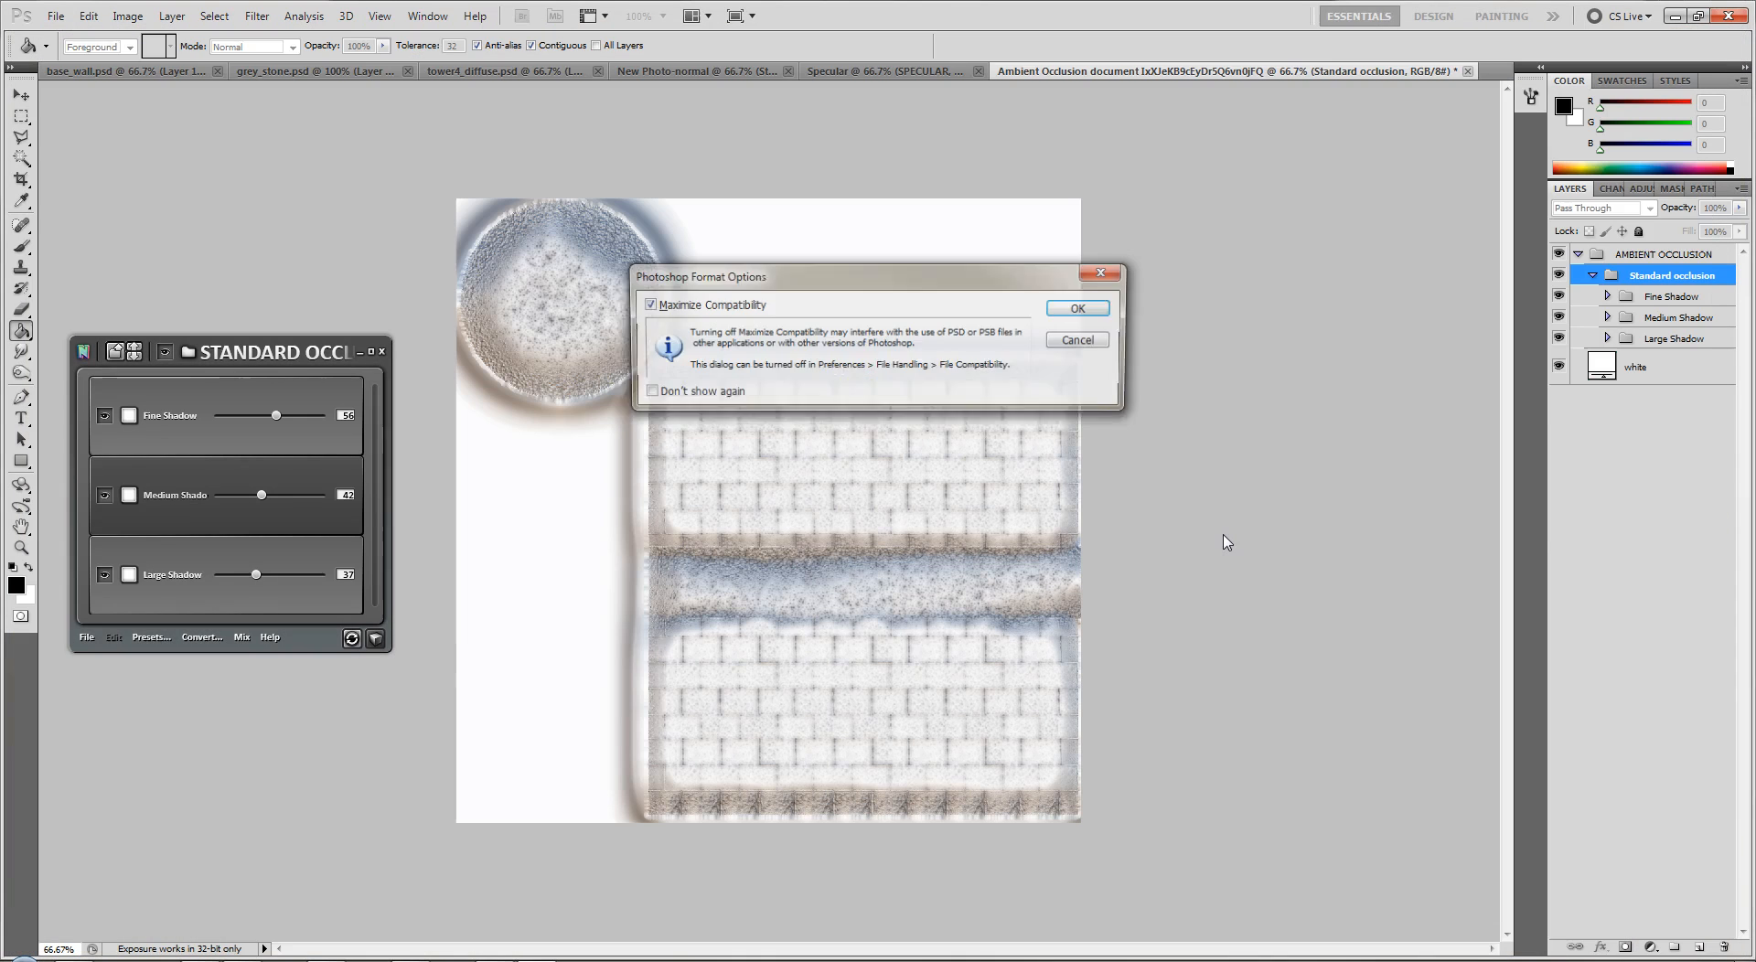
pyautogui.press('Return')
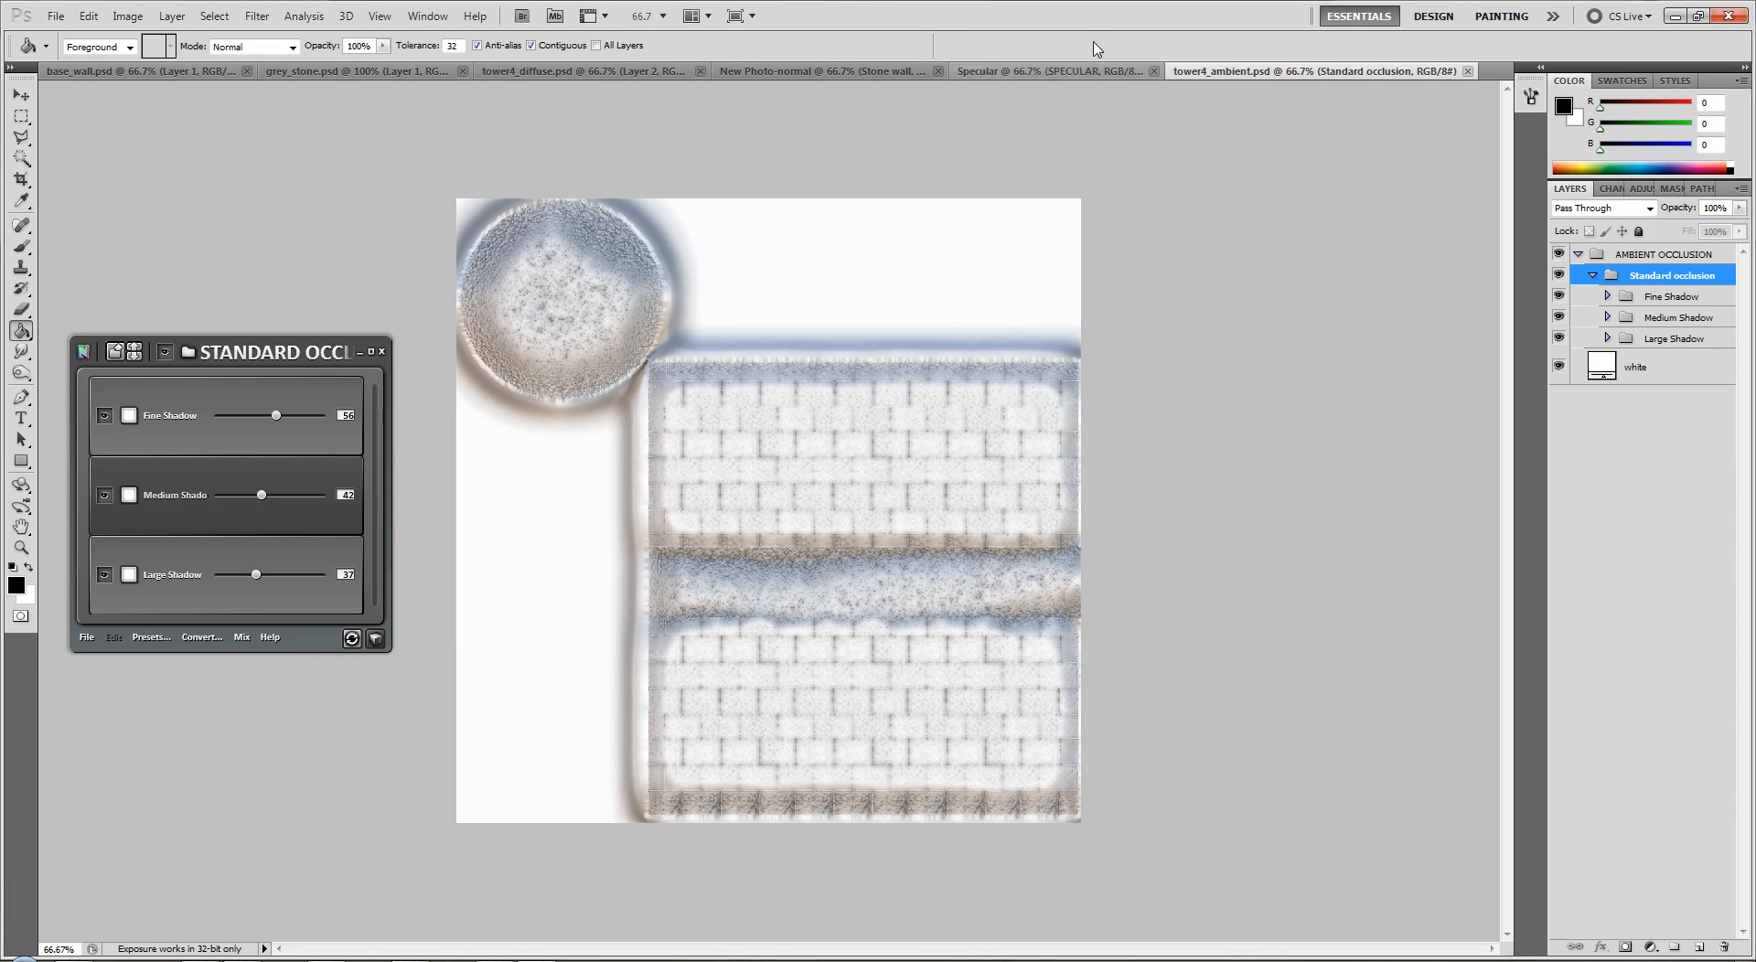
# In the Specular document, set Edge contrast to 82, Volume contrast to 30 and Volume to 83.
pyautogui.click(1069, 76)
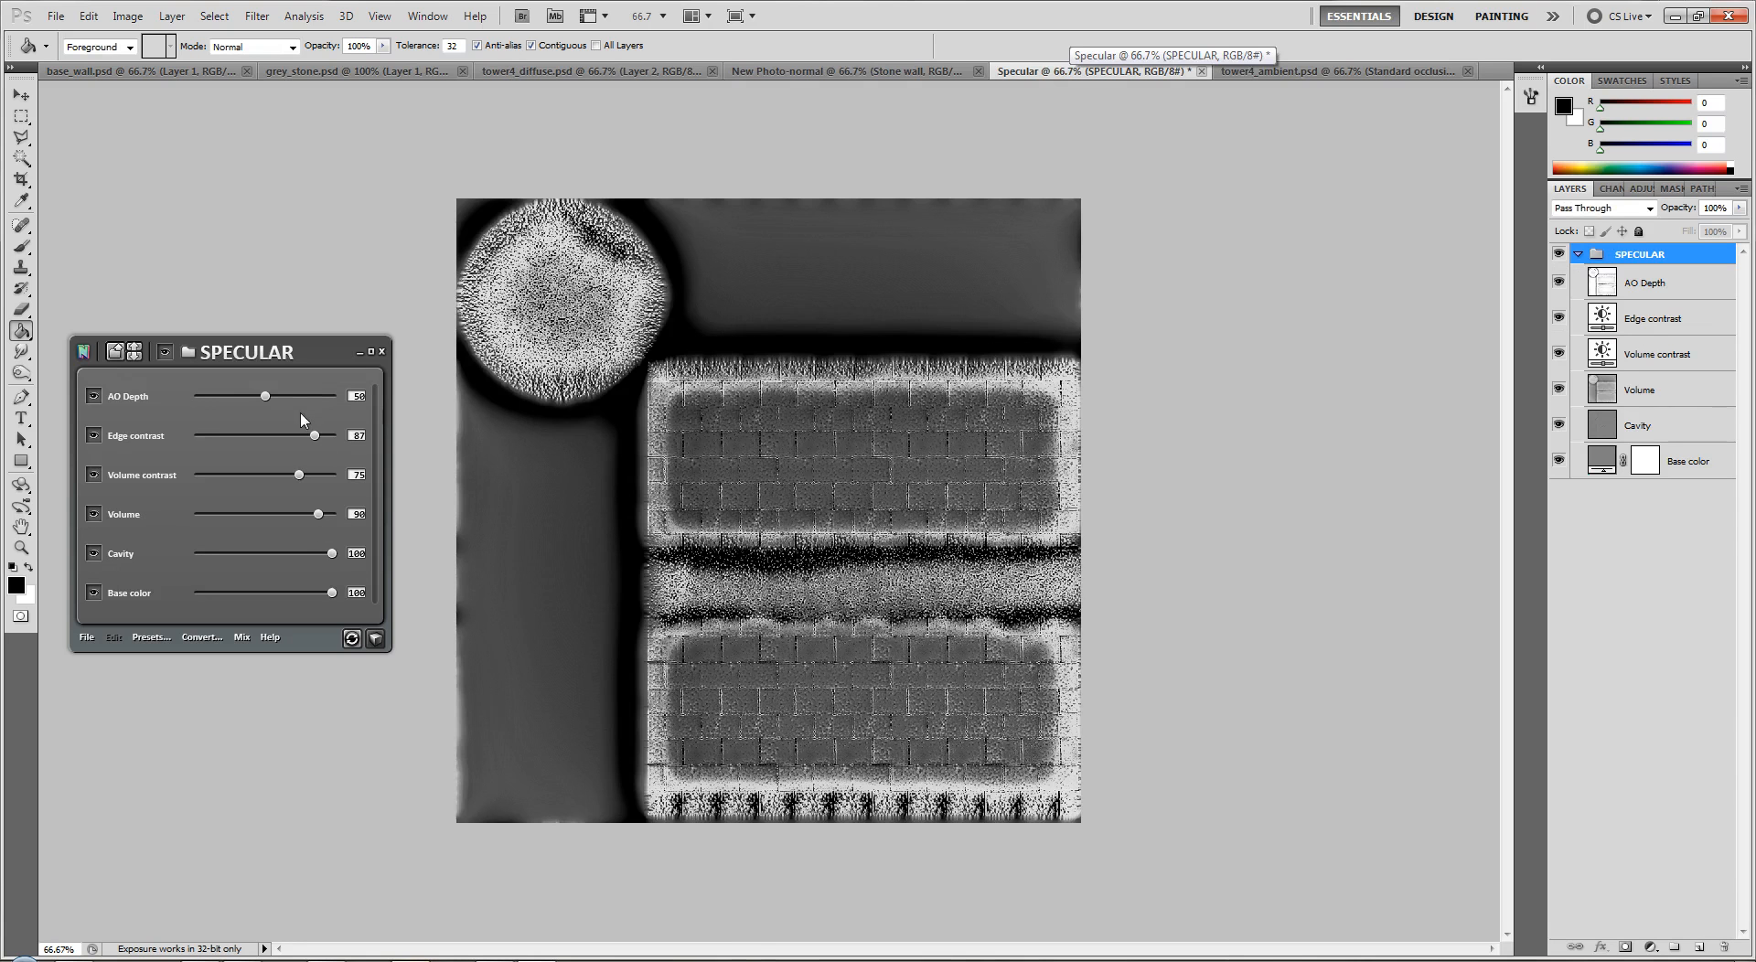
pyautogui.moveTo(313, 440); pyautogui.dragTo(210, 436)
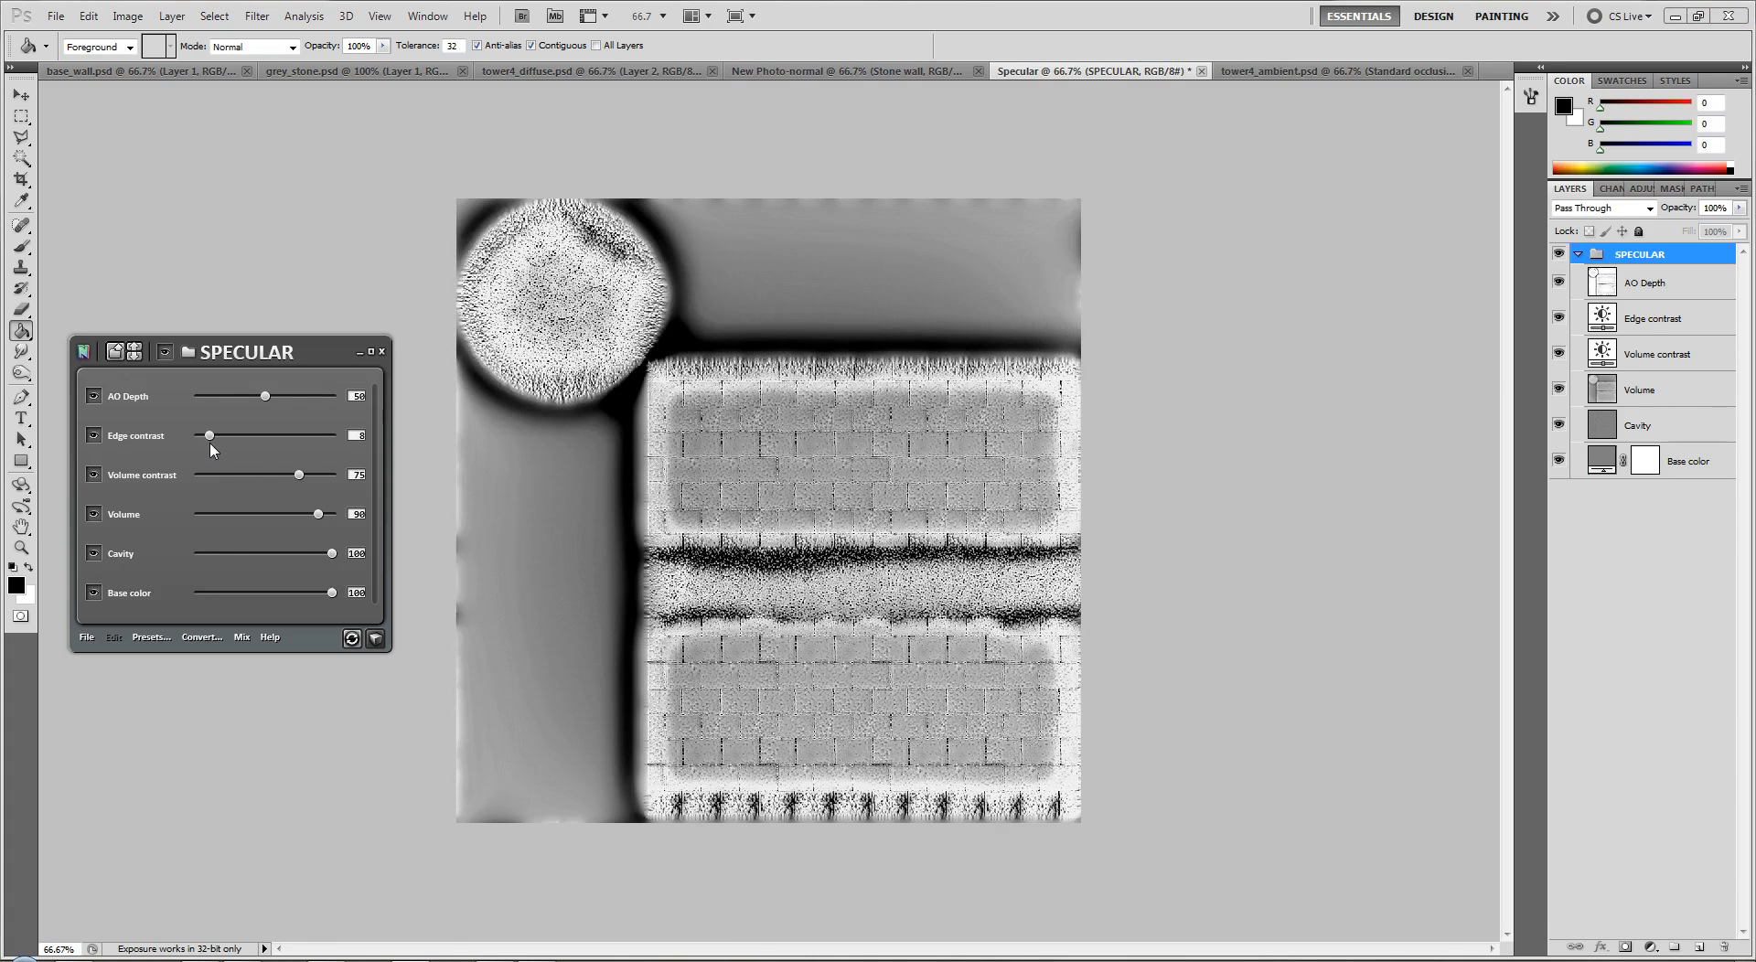
pyautogui.click(309, 437)
pyautogui.moveTo(301, 470); pyautogui.dragTo(239, 475)
pyautogui.click(322, 515)
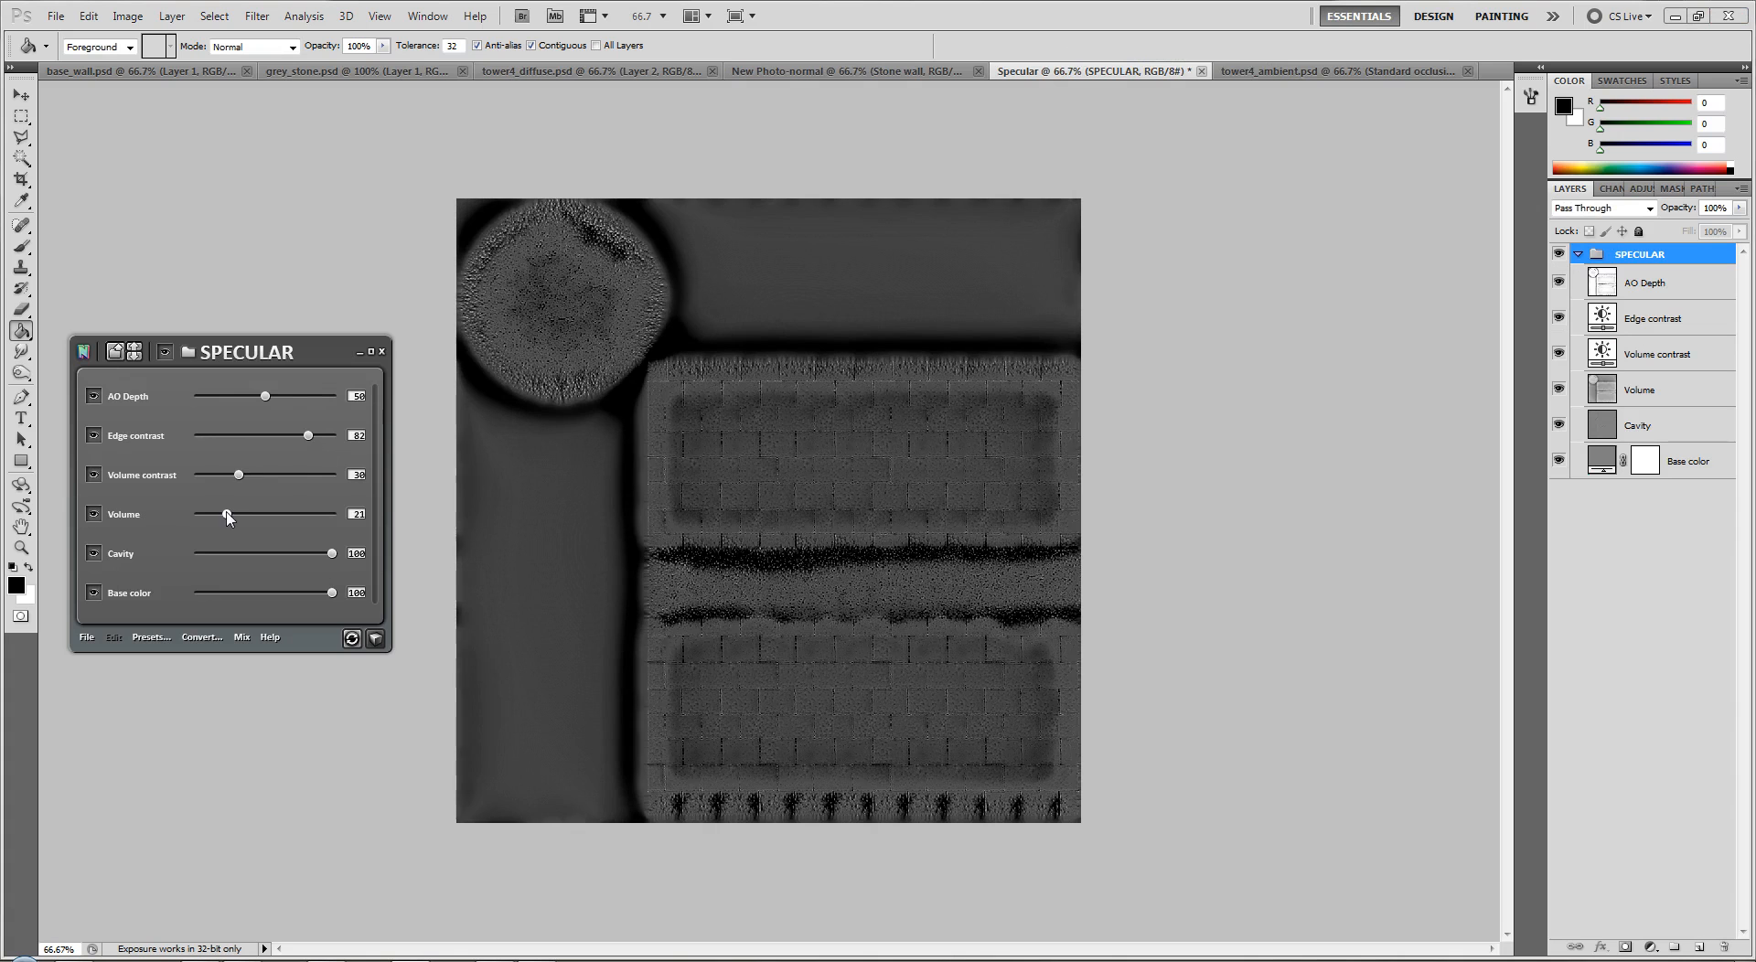
pyautogui.moveTo(228, 514); pyautogui.dragTo(310, 515)
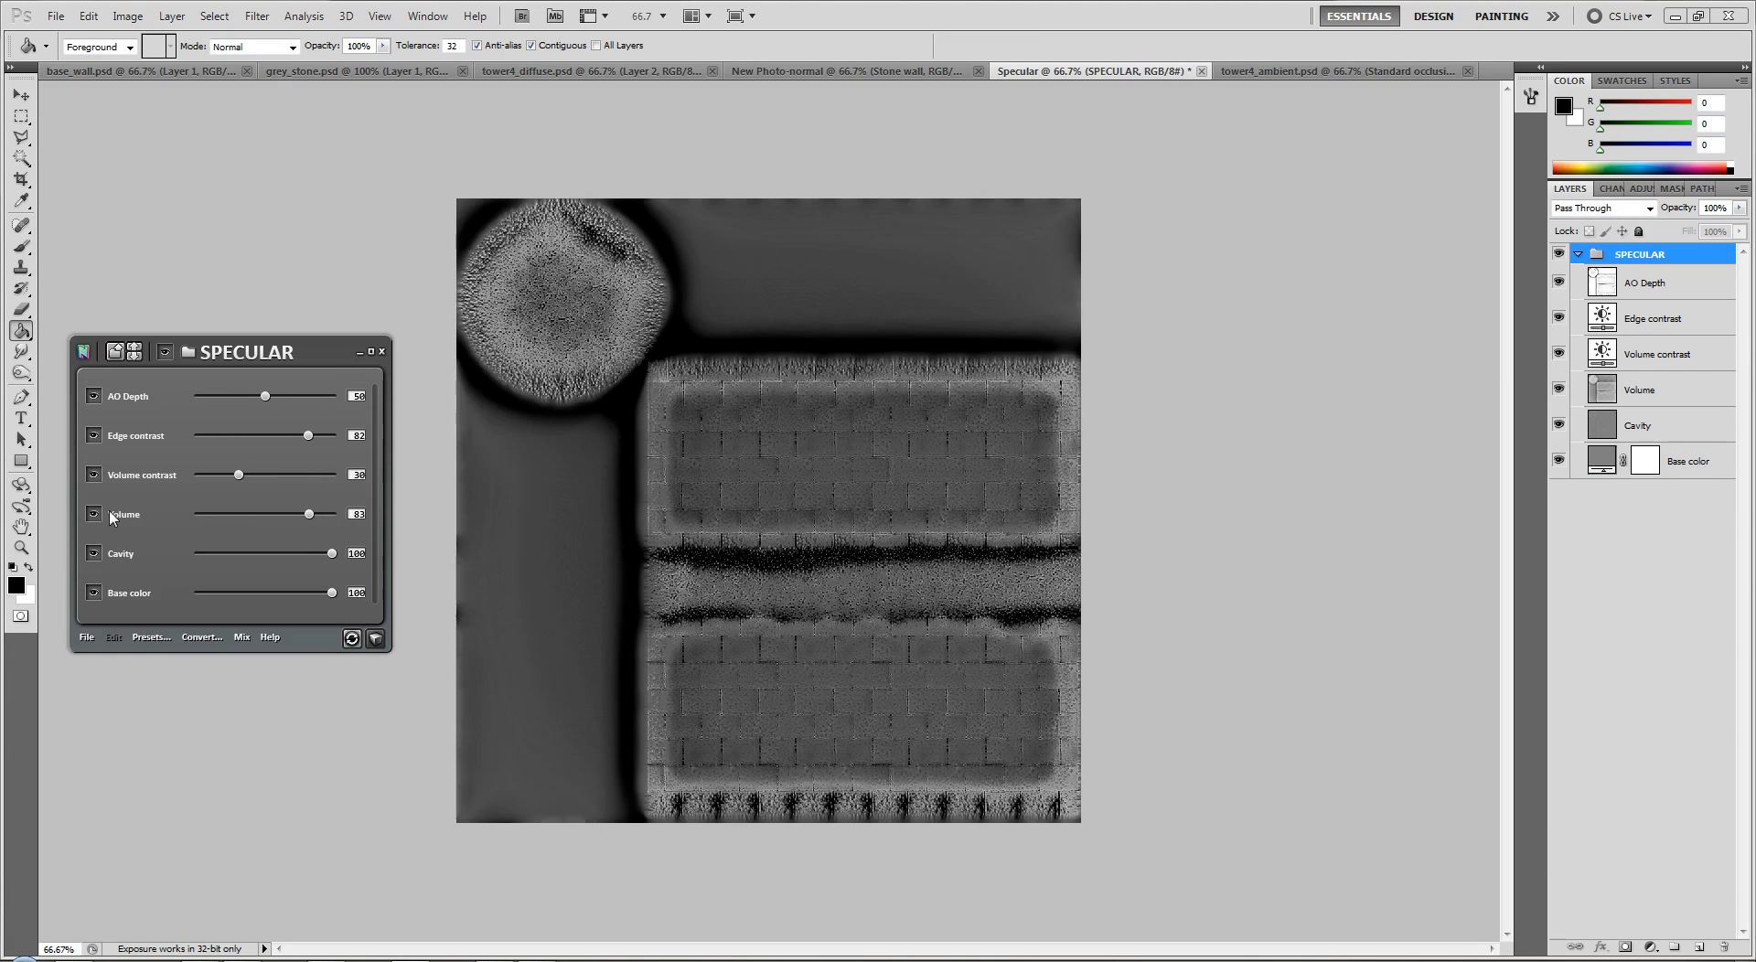
# Compare the specular layers by toggling their visibility, and set AO Depth to 65, Edge contrast to 88 and Volume contrast to 25.
pyautogui.click(93, 554)
pyautogui.click(94, 555)
pyautogui.click(95, 593)
pyautogui.click(93, 396)
pyautogui.click(94, 396)
pyautogui.click(93, 435)
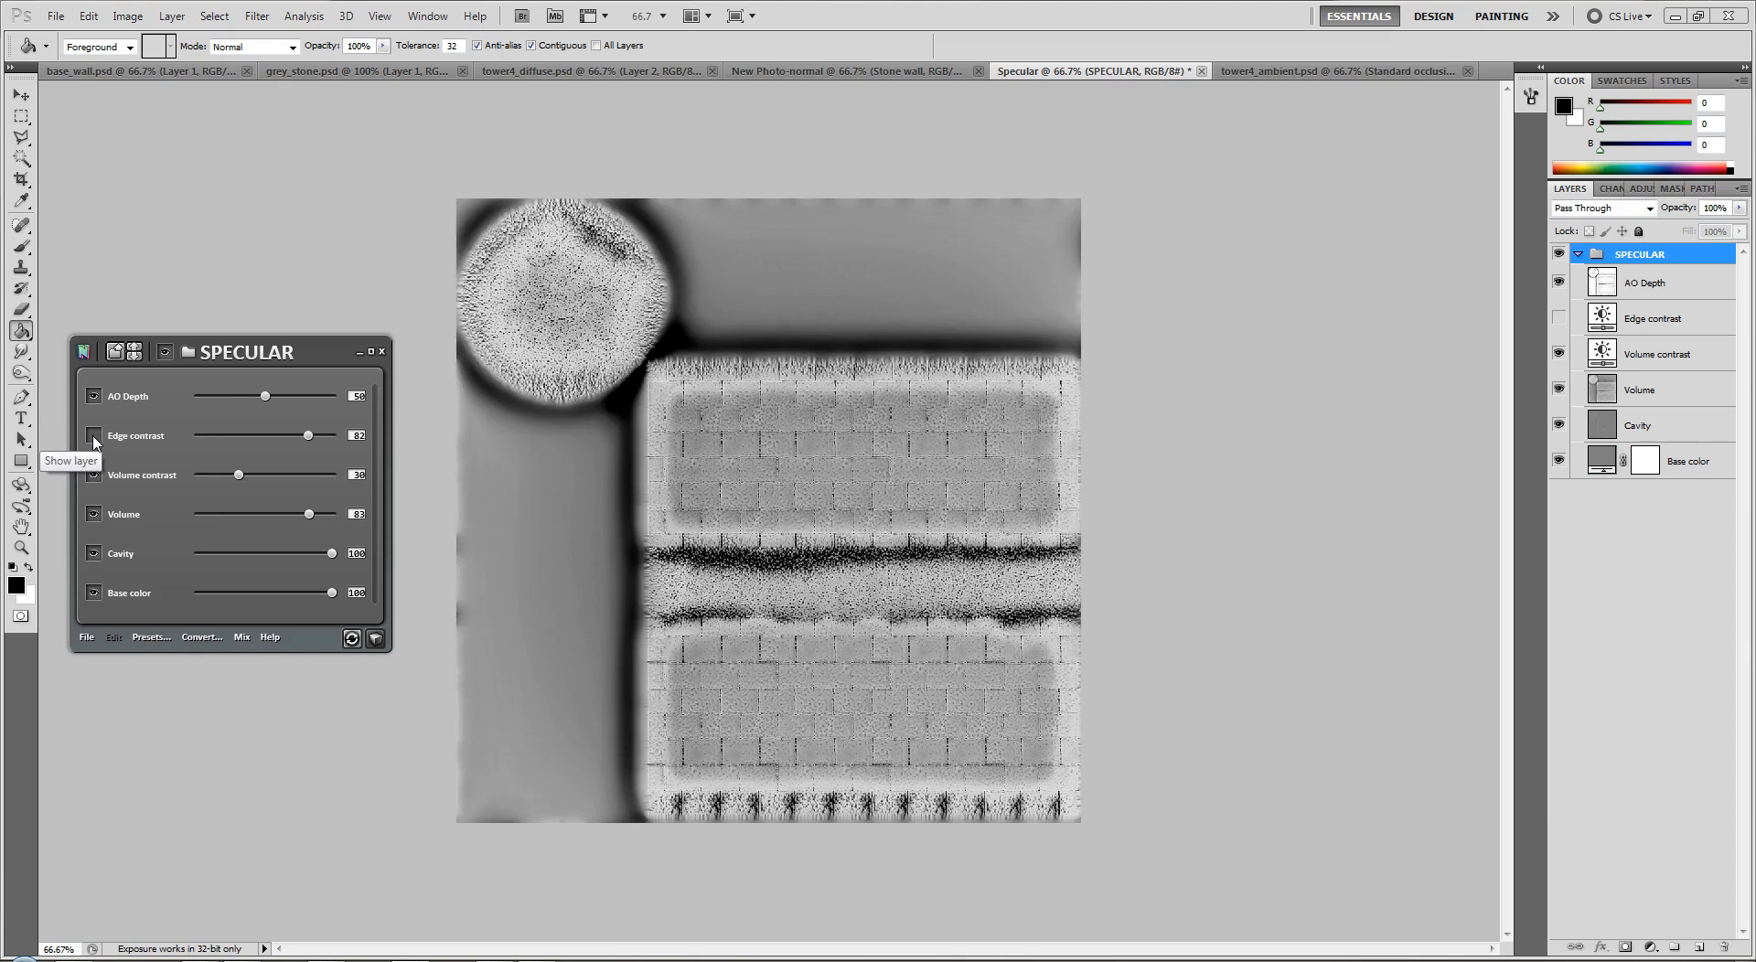
pyautogui.click(93, 435)
pyautogui.click(94, 475)
pyautogui.click(94, 475)
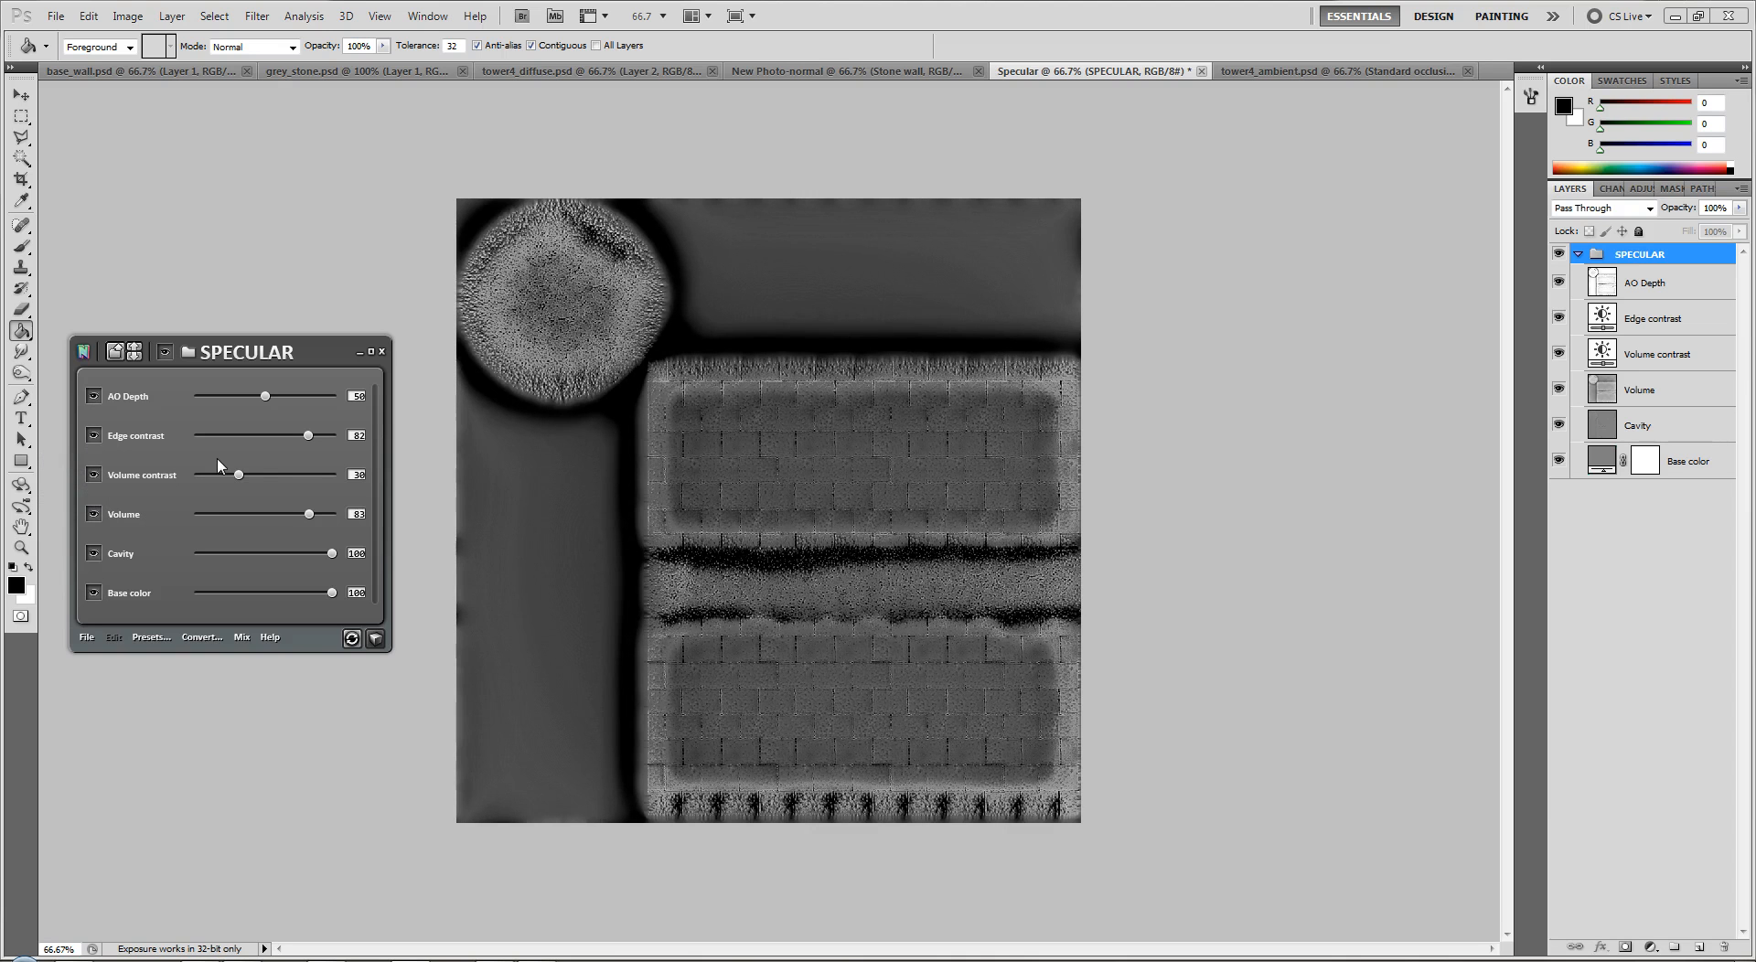
pyautogui.moveTo(242, 476); pyautogui.dragTo(285, 396)
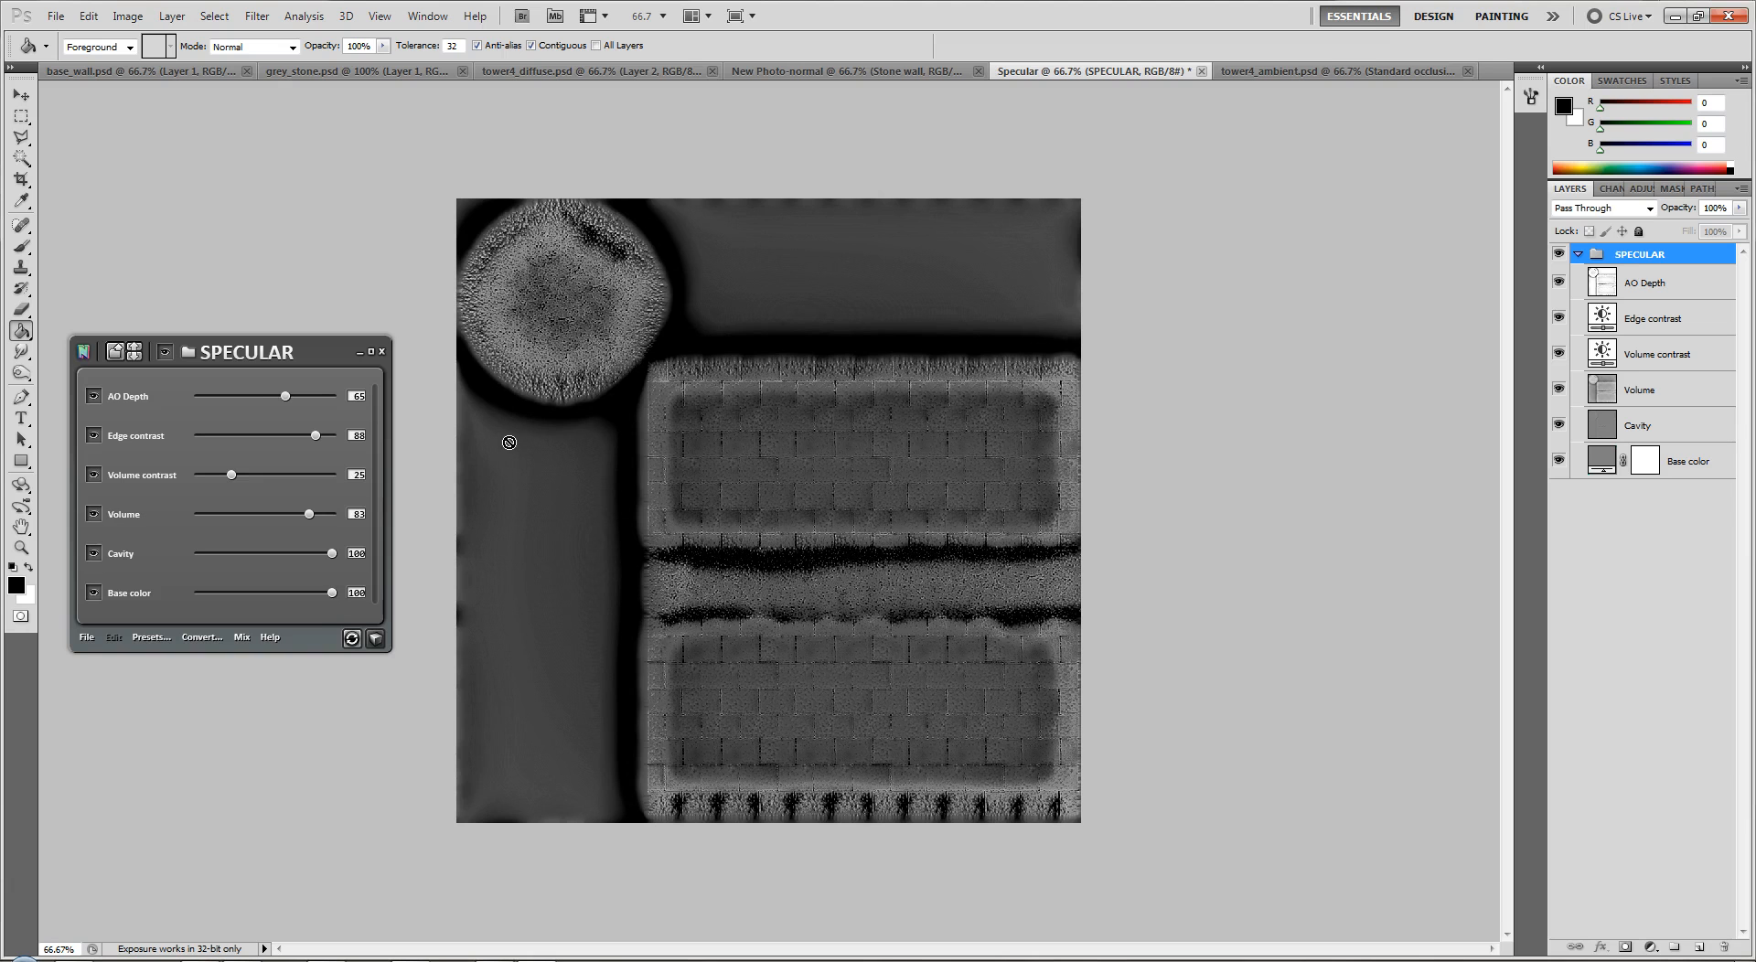
# Save the specular map in the tower4 folder as a Targa file named tower4_specular, and close its document without saving the layered version.
pyautogui.hotkey('ctrl', 's')
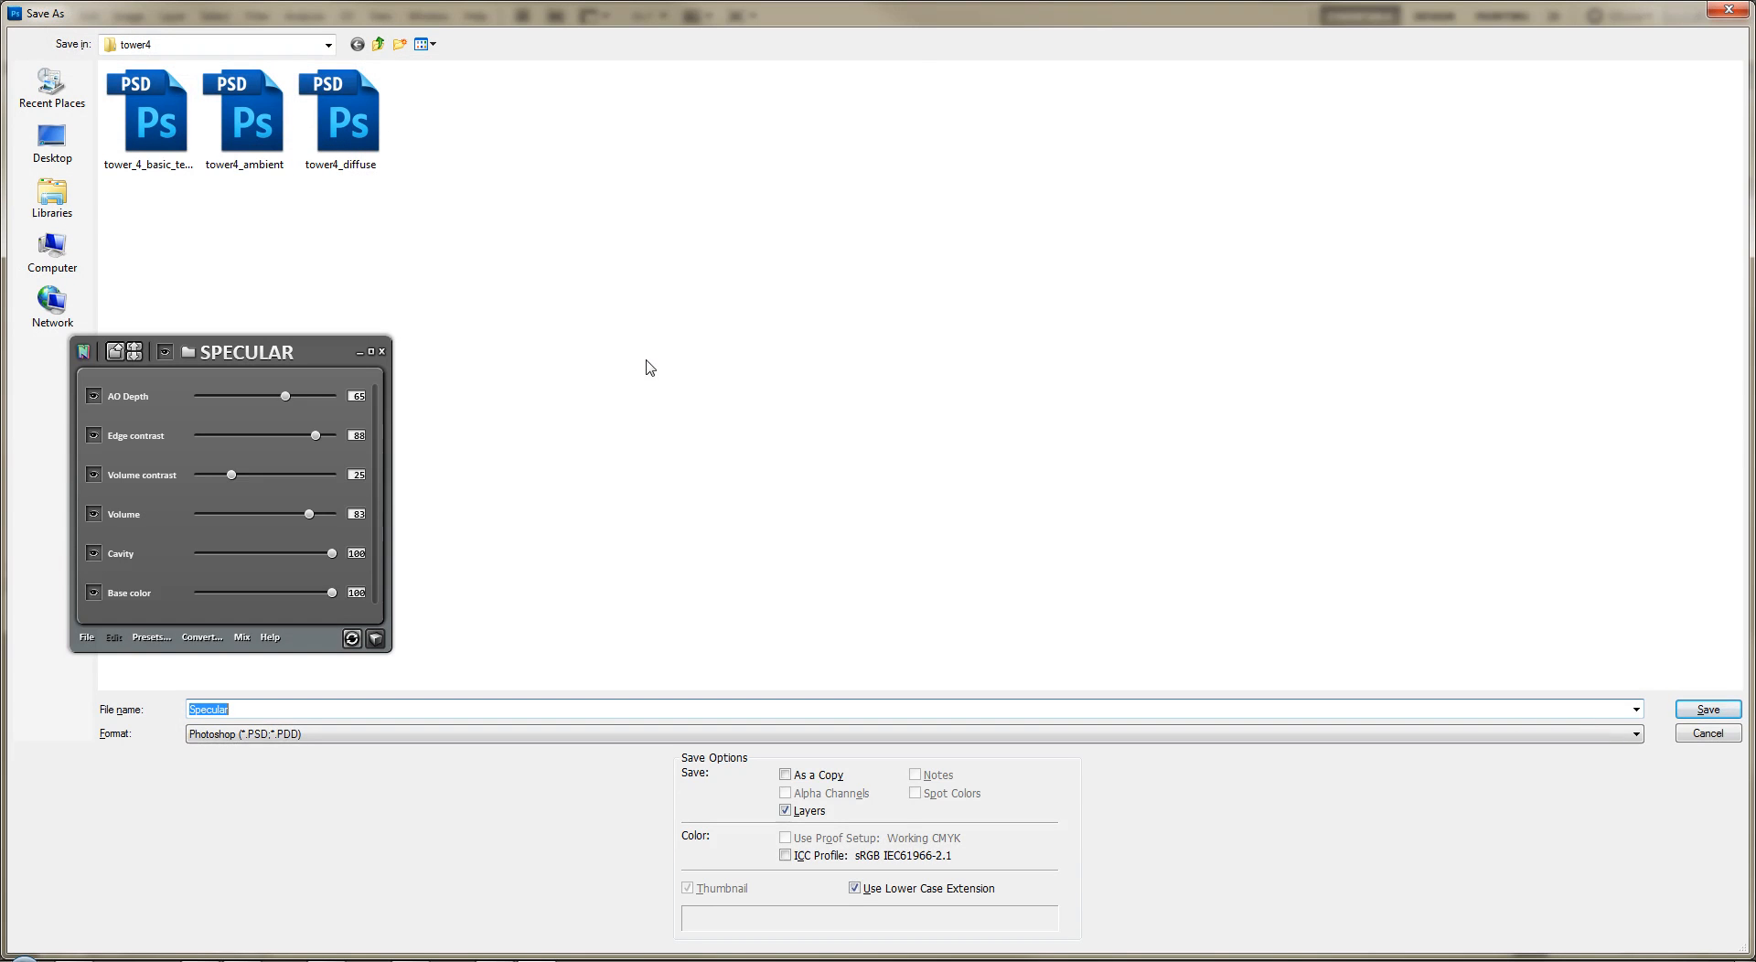
pyautogui.write('tower4')
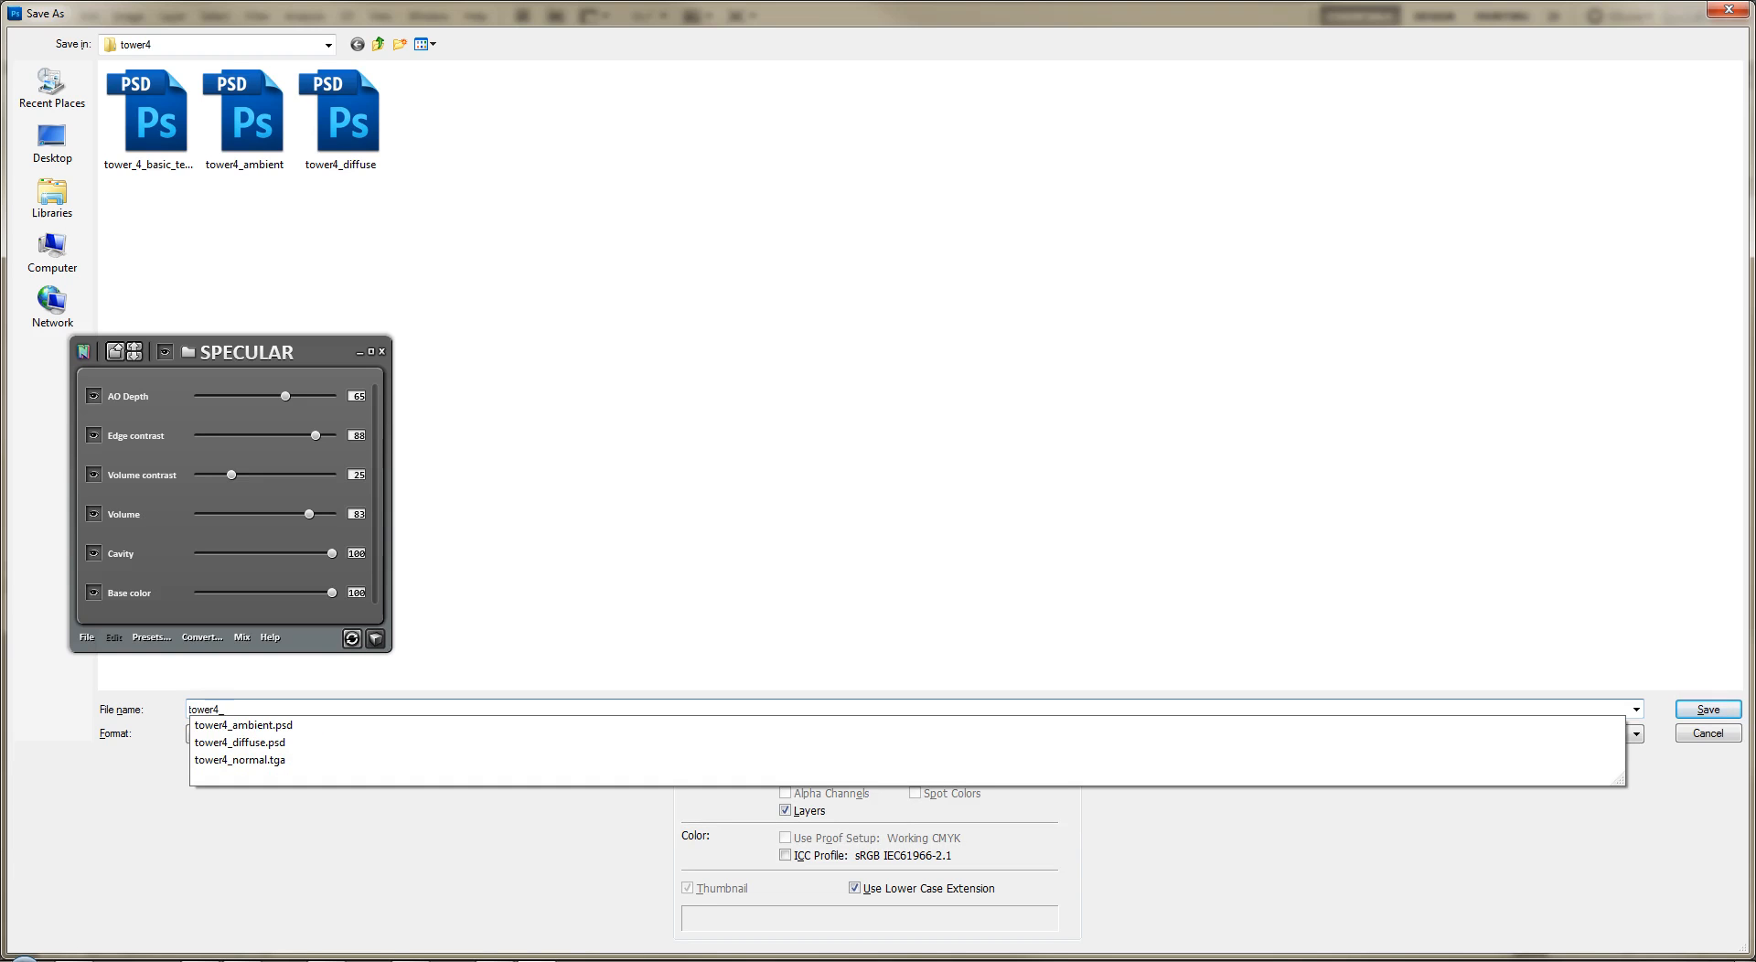
pyautogui.write('_specular')
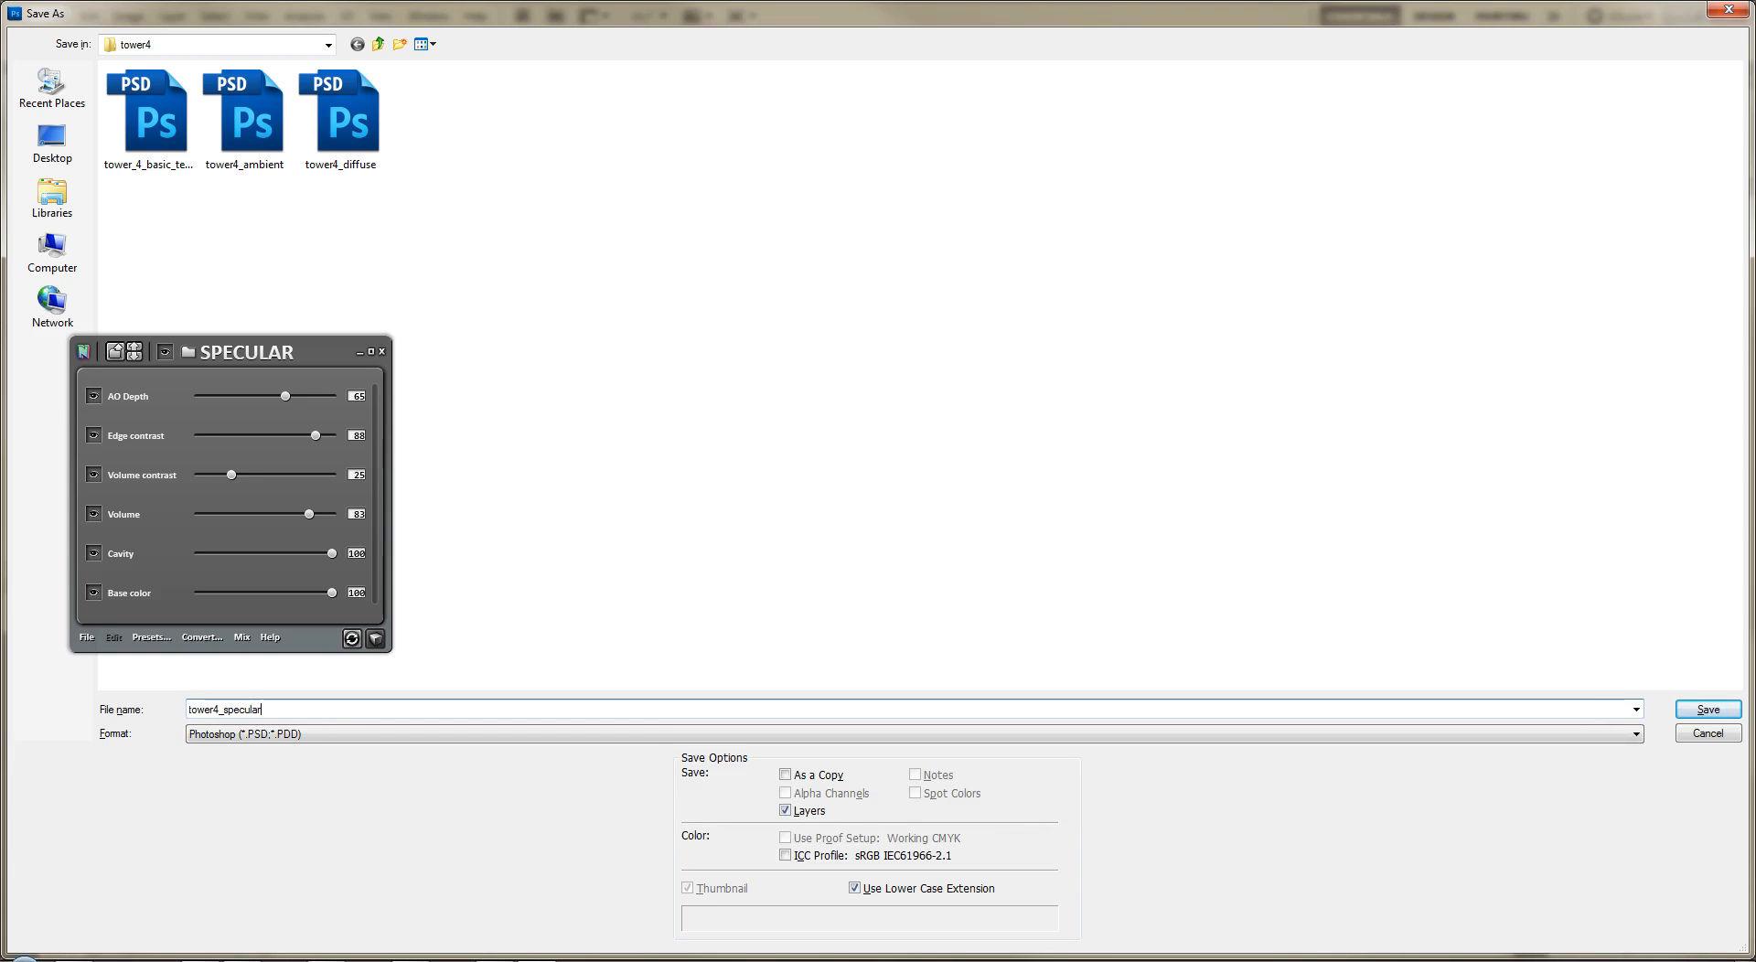
pyautogui.press('Tab')
pyautogui.press('t')
pyautogui.press('Return')
pyautogui.press('Return')
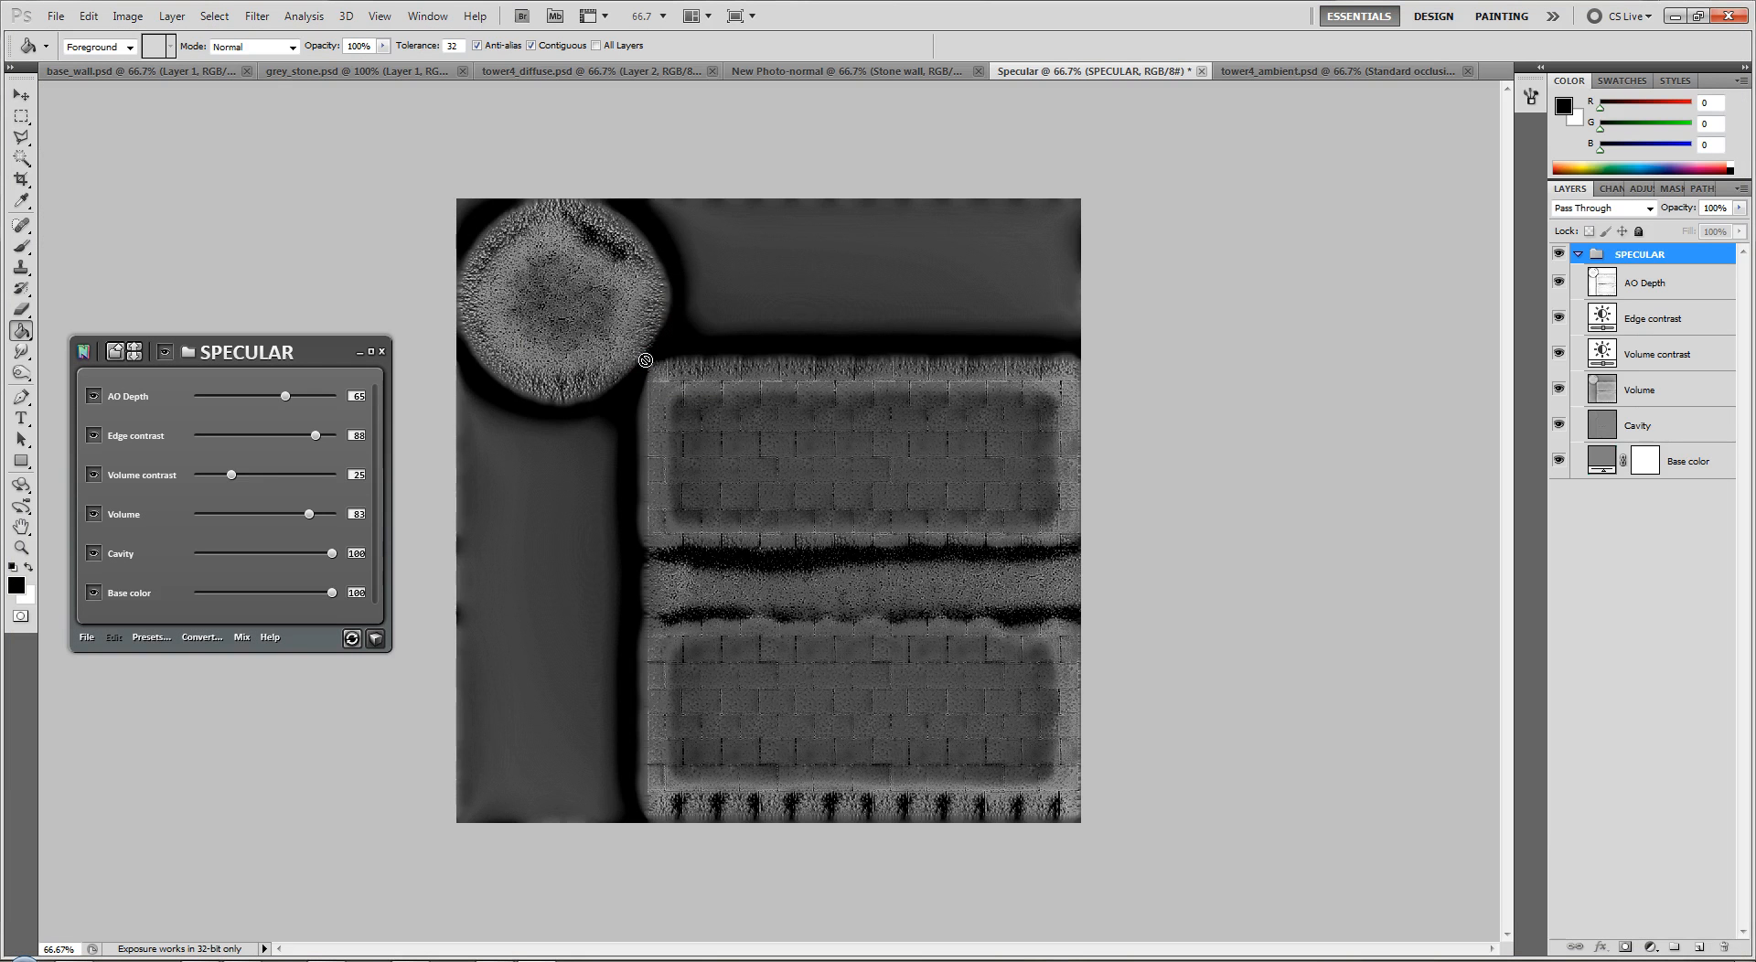
pyautogui.click(1204, 74)
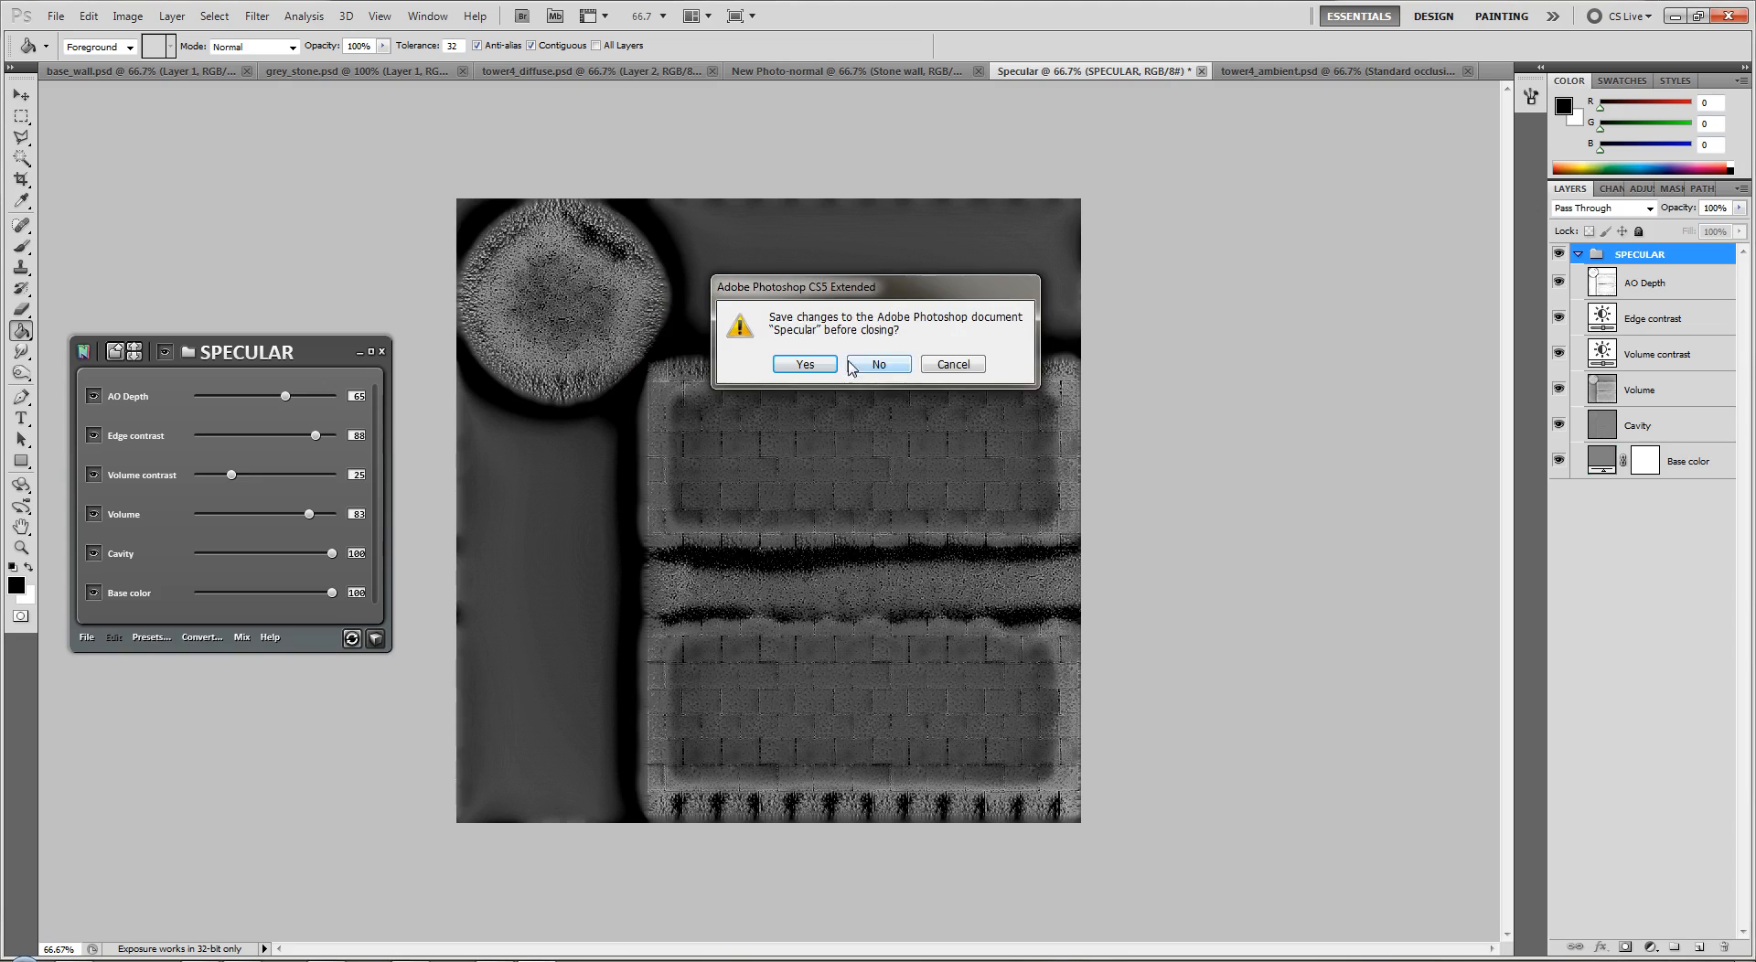
pyautogui.click(865, 364)
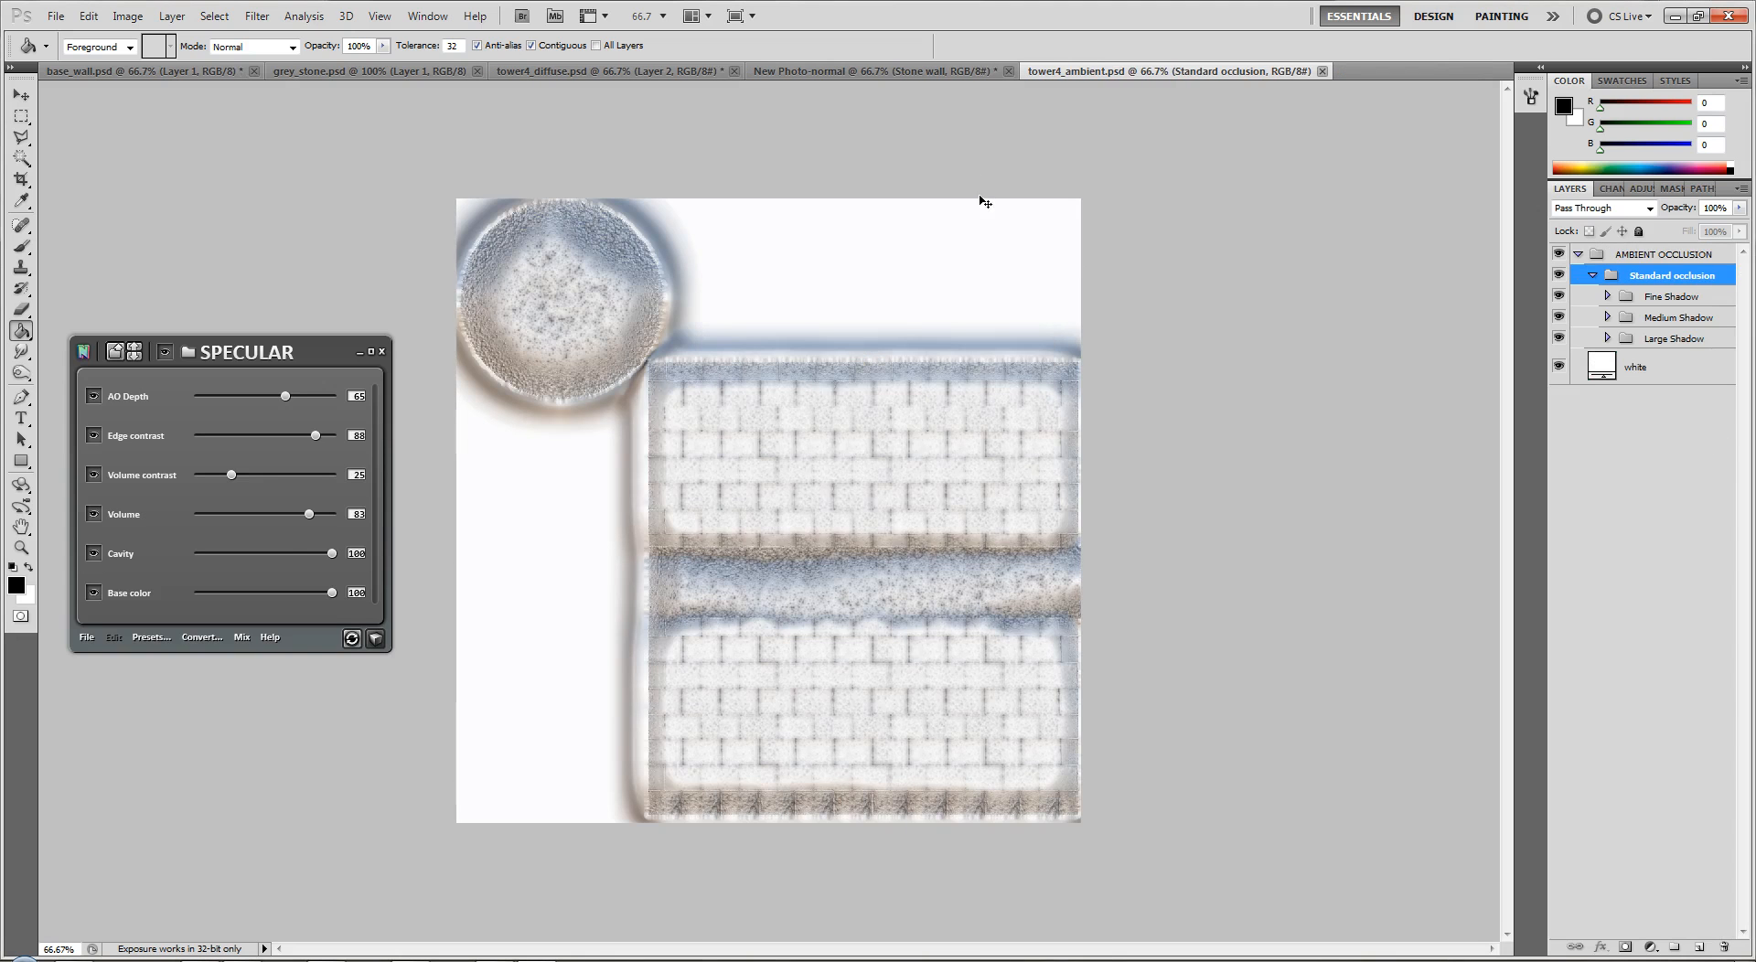
# Save the ambient occlusion map in the tower4 folder as a Targa file named tower4_ambient.
pyautogui.hotkey('ctrl', 'shift', 's')
pyautogui.write('tower')
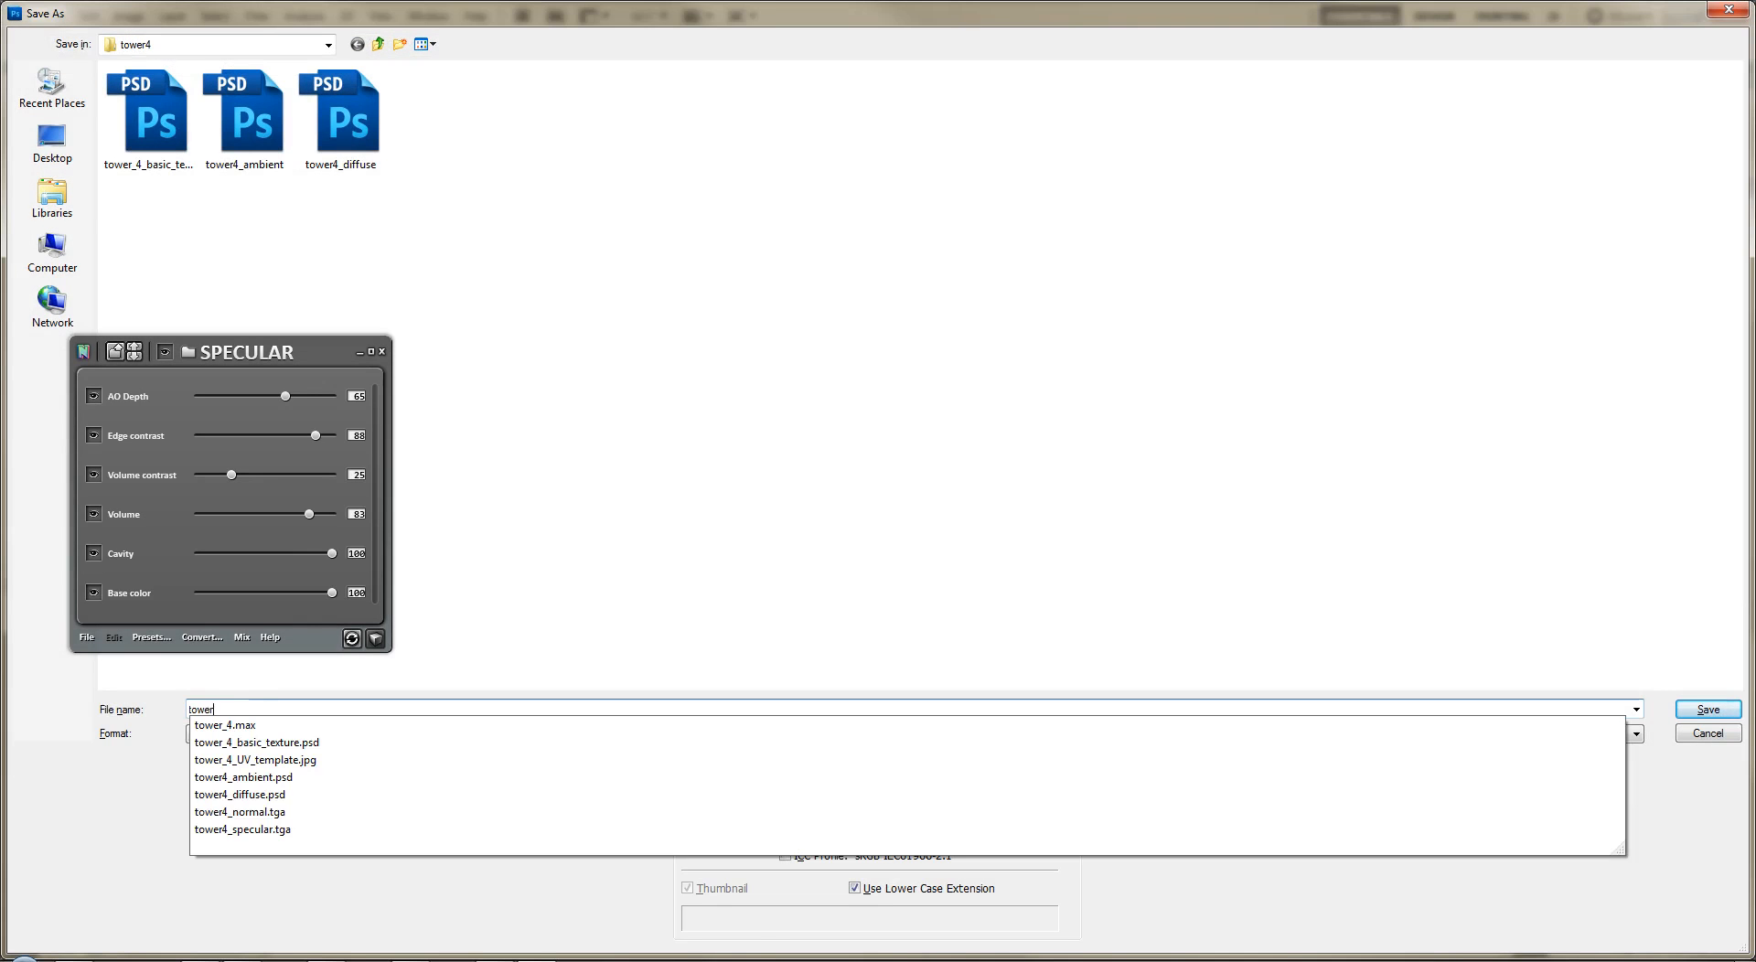
pyautogui.write('4_a')
pyautogui.press('BackSpace')
pyautogui.write('ambient')
pyautogui.press('Tab')
pyautogui.press('t')
pyautogui.press('Return')
pyautogui.press('Return')
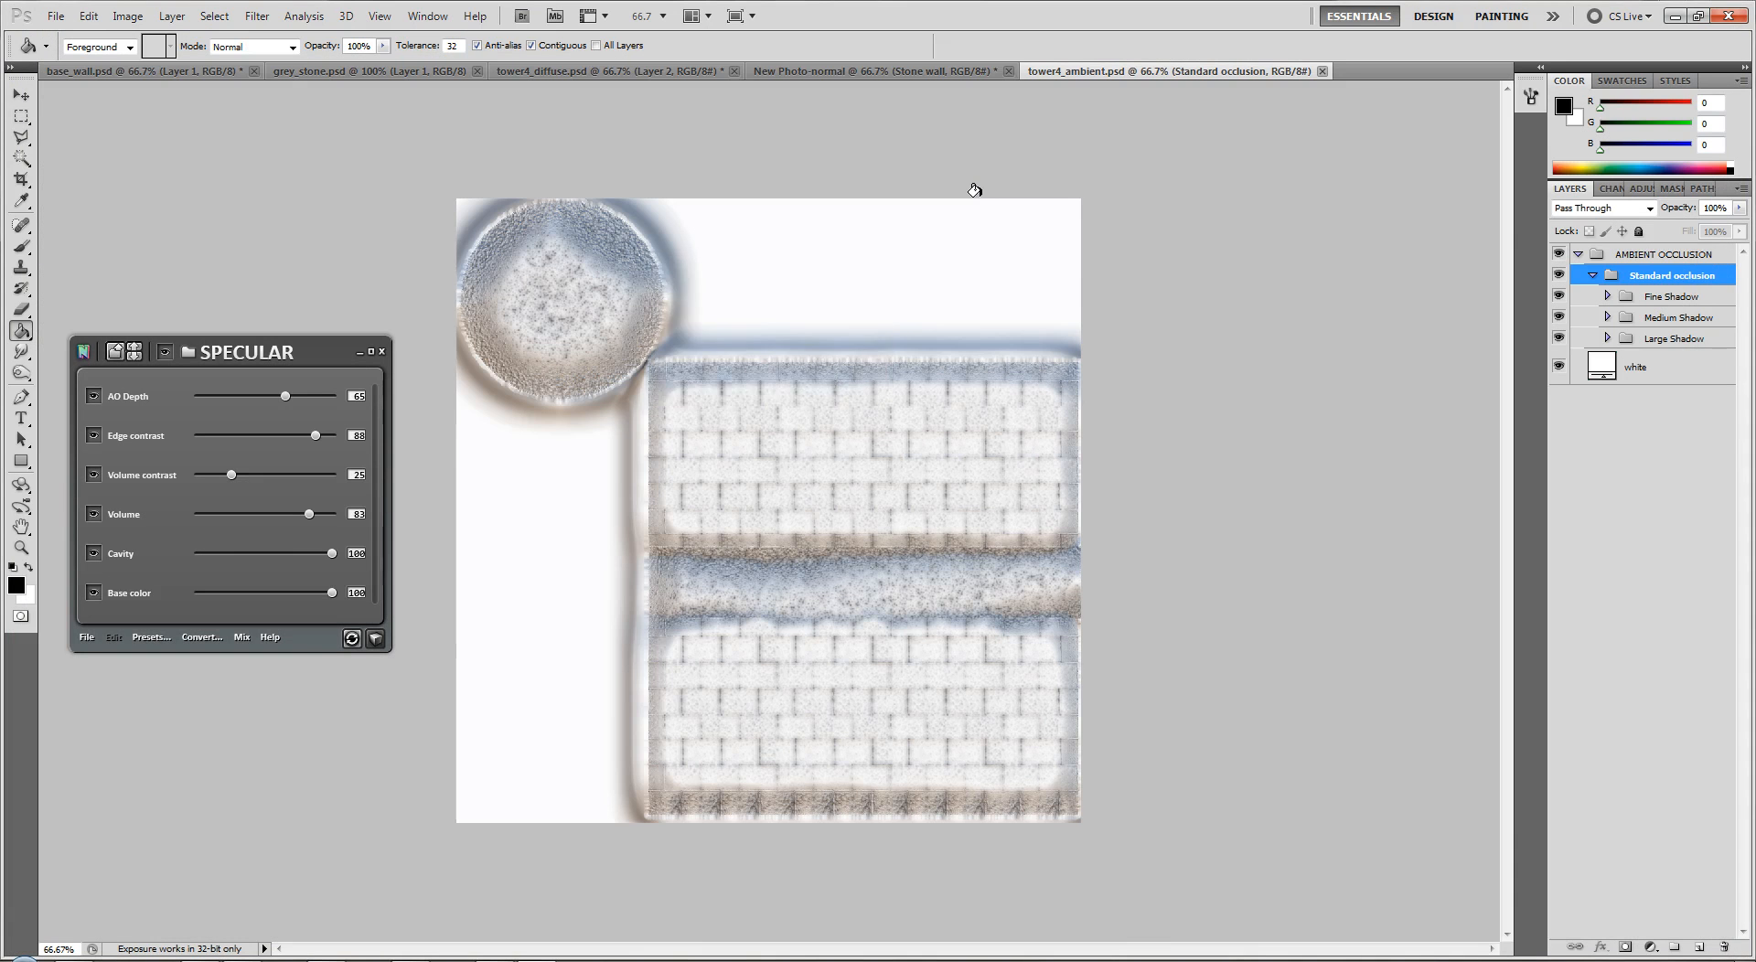
pyautogui.click(876, 80)
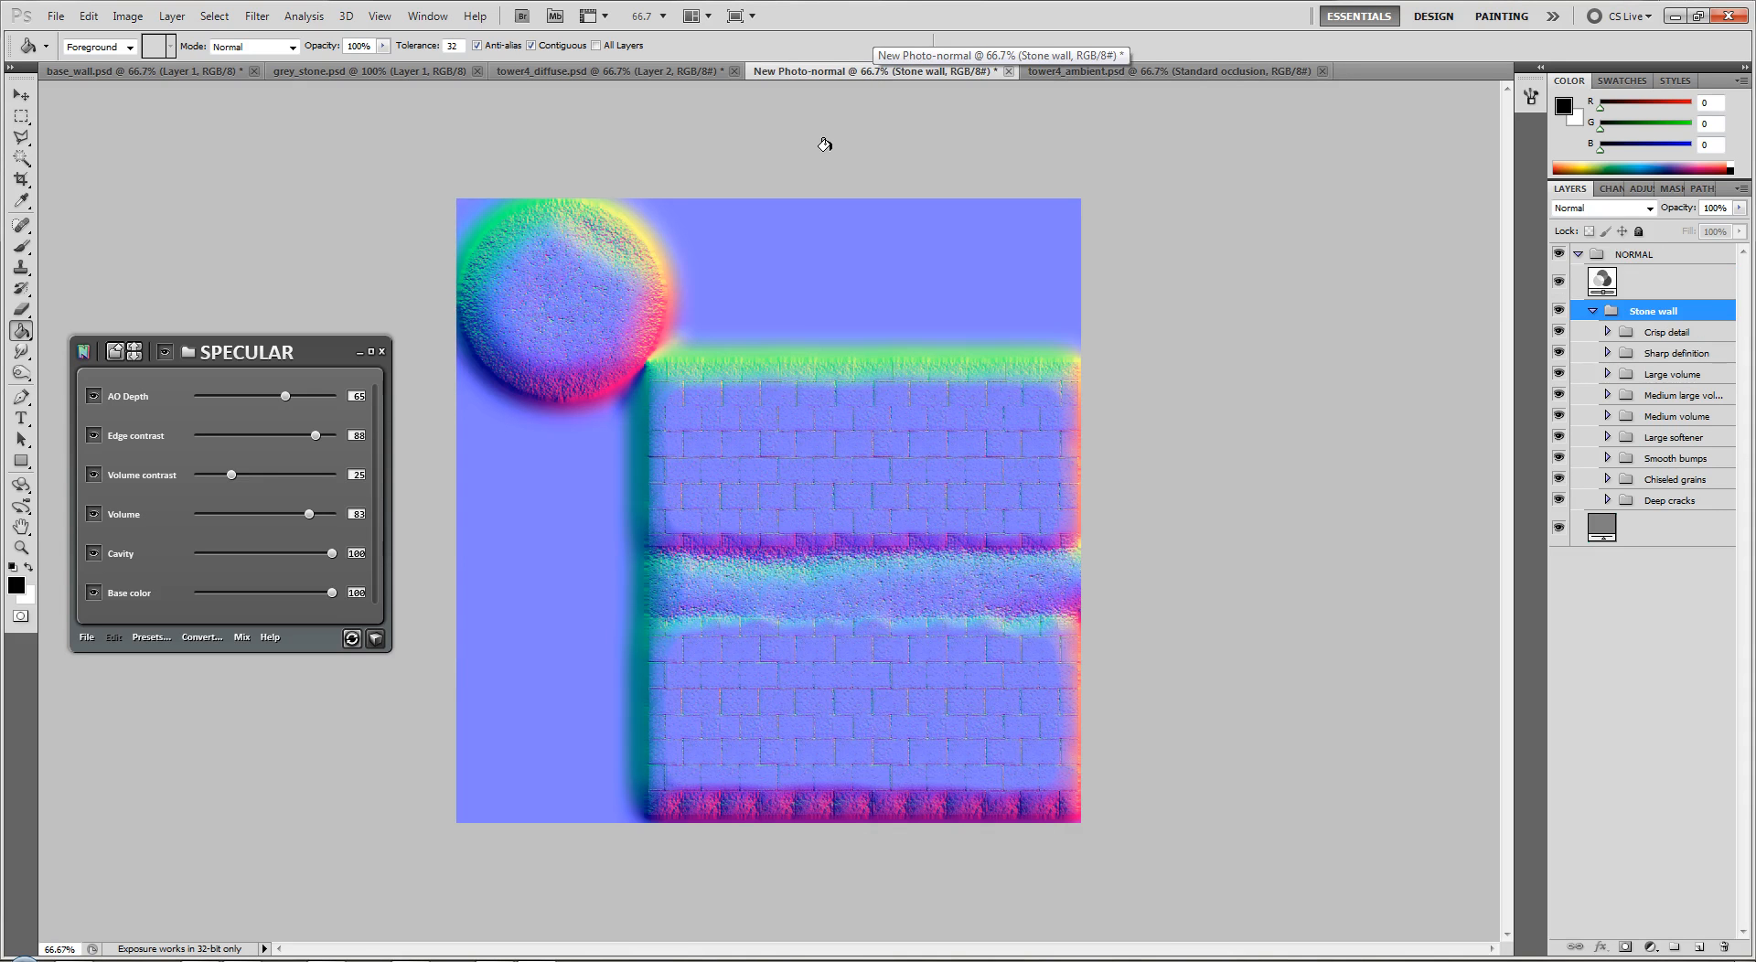
pyautogui.hotkey('ctrl', 'shift', 's')
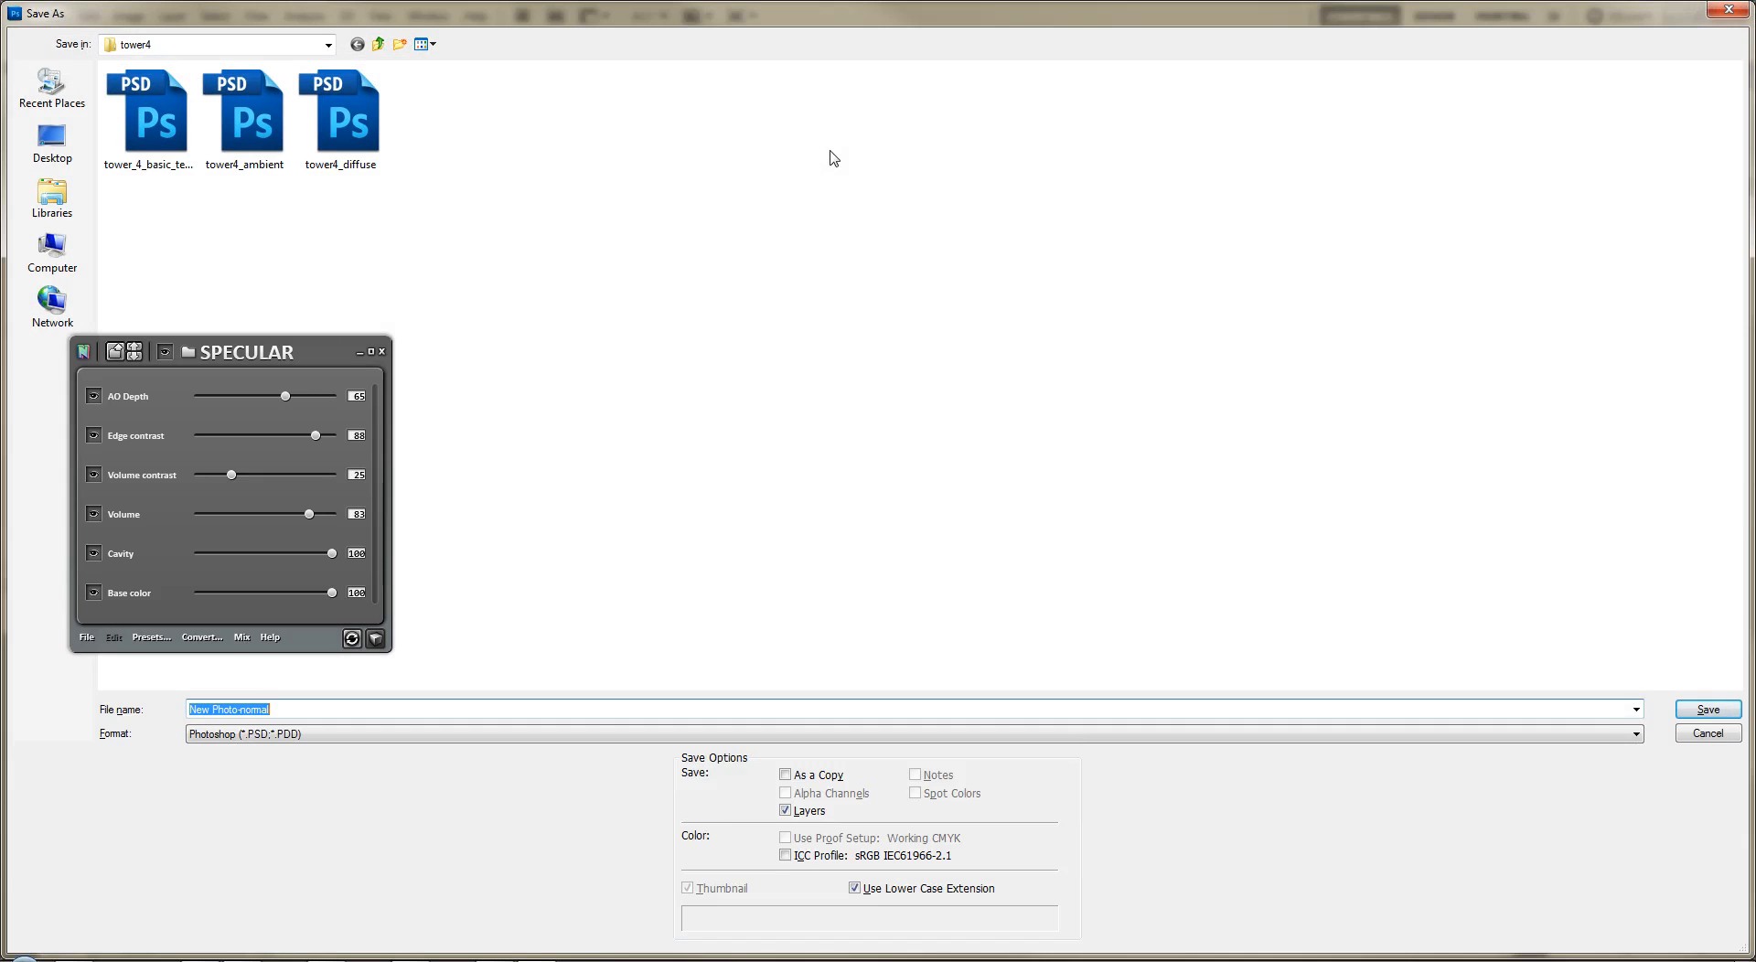
pyautogui.write('tower4_no')
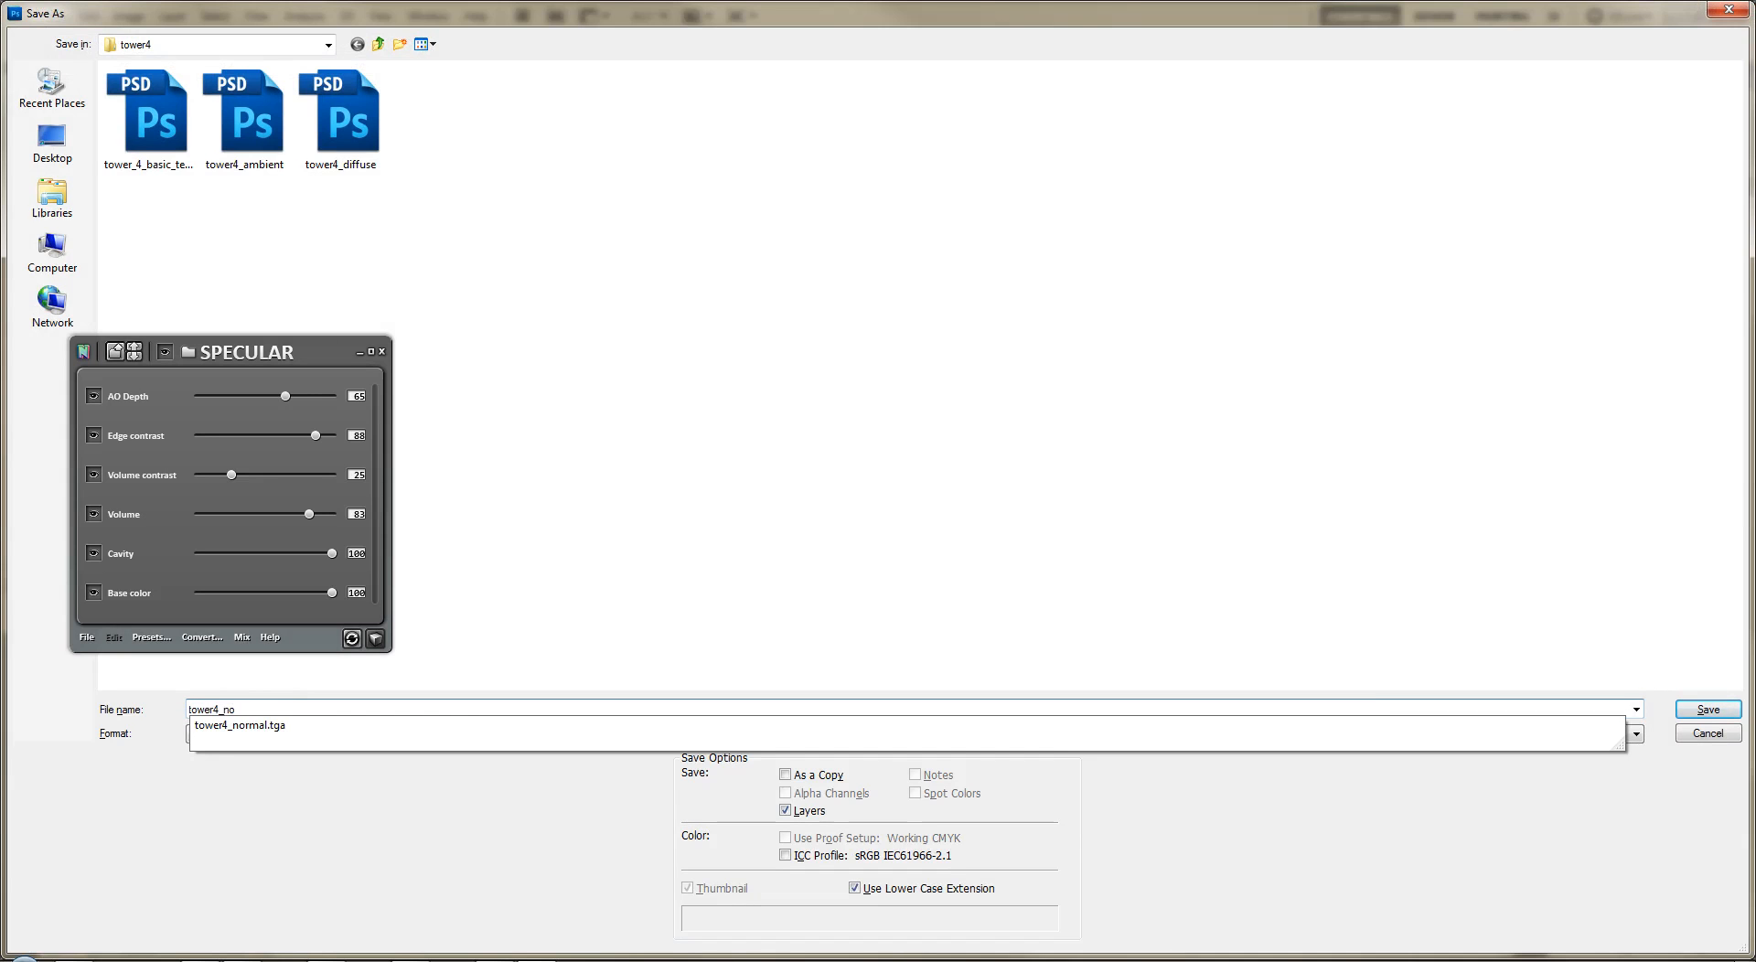
pyautogui.press('Escape')
pyautogui.press('Escape')
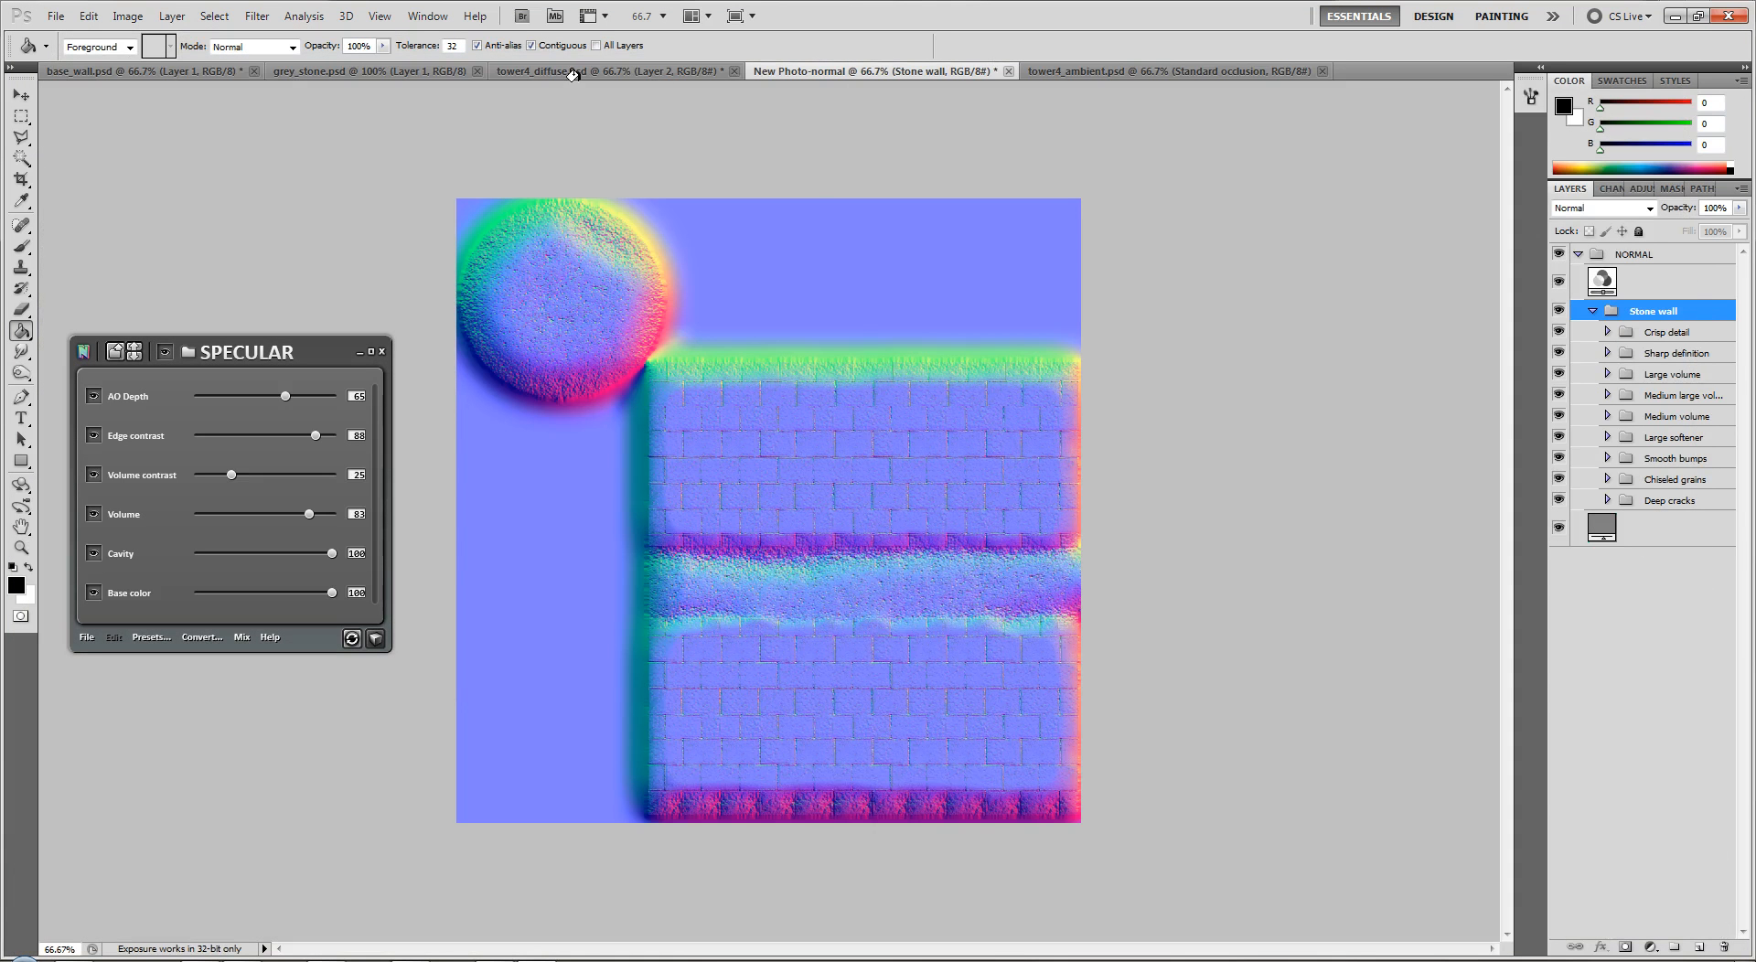
# Close the normal map without saving, close tower4_ambient.psd, and close the Specular settings window.
pyautogui.click(1009, 71)
pyautogui.press('n')
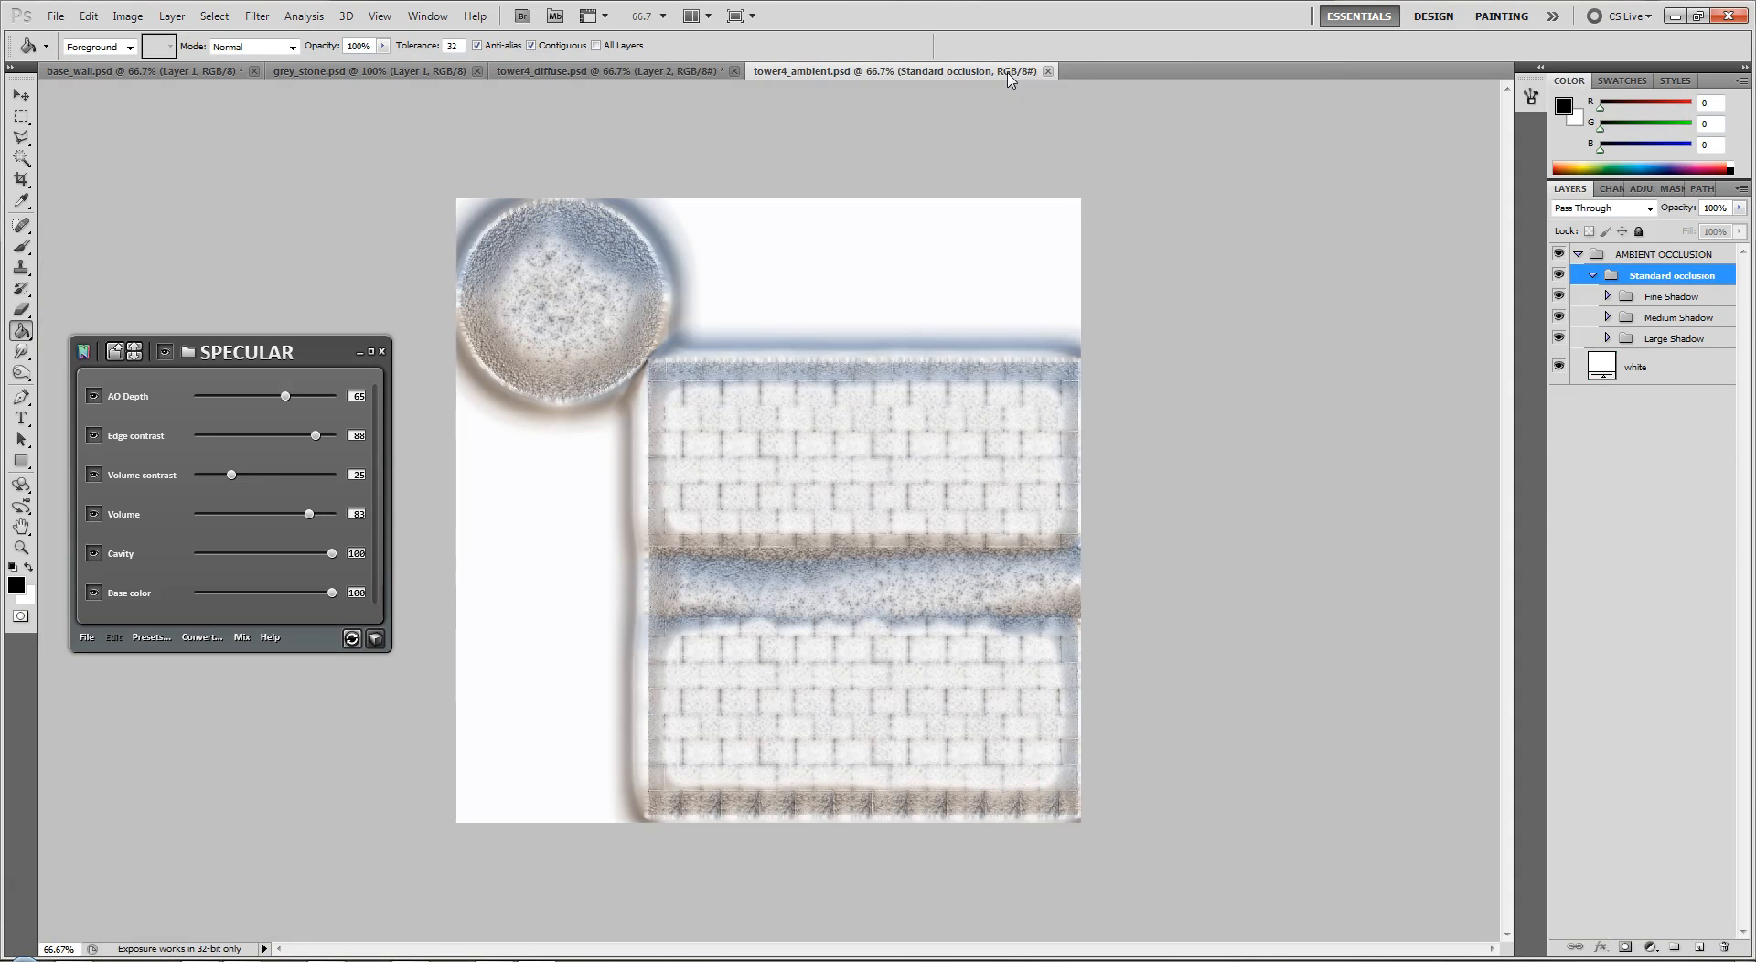
pyautogui.click(1048, 72)
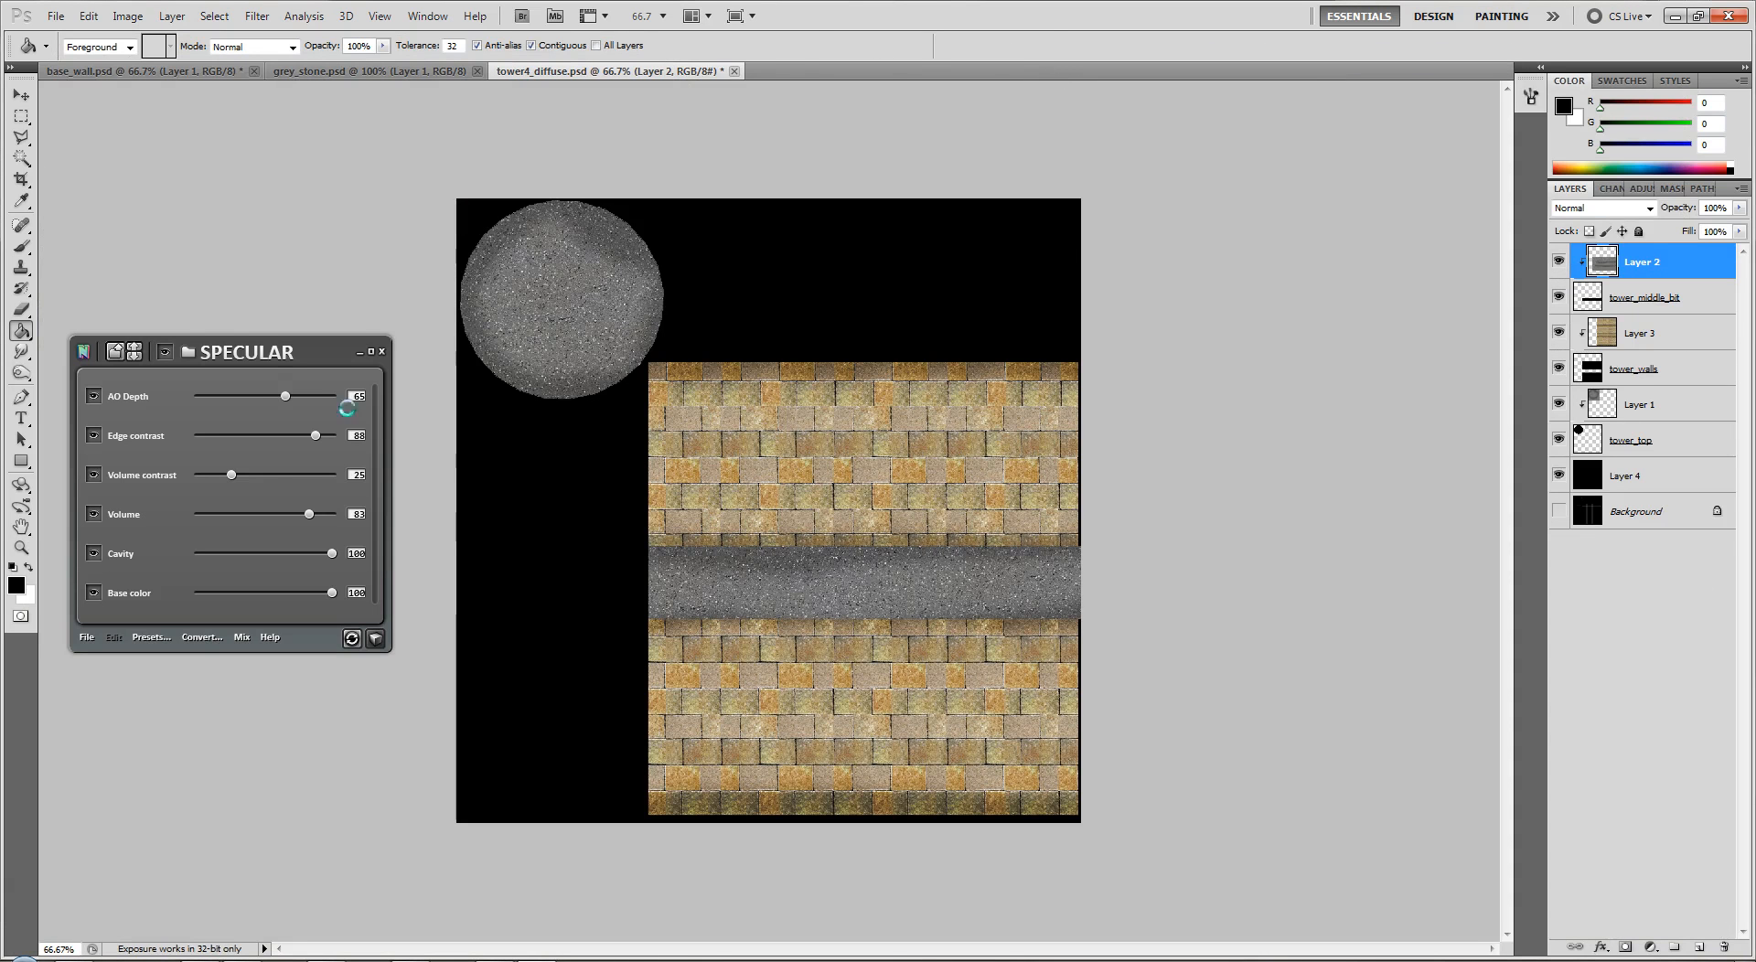
pyautogui.click(383, 352)
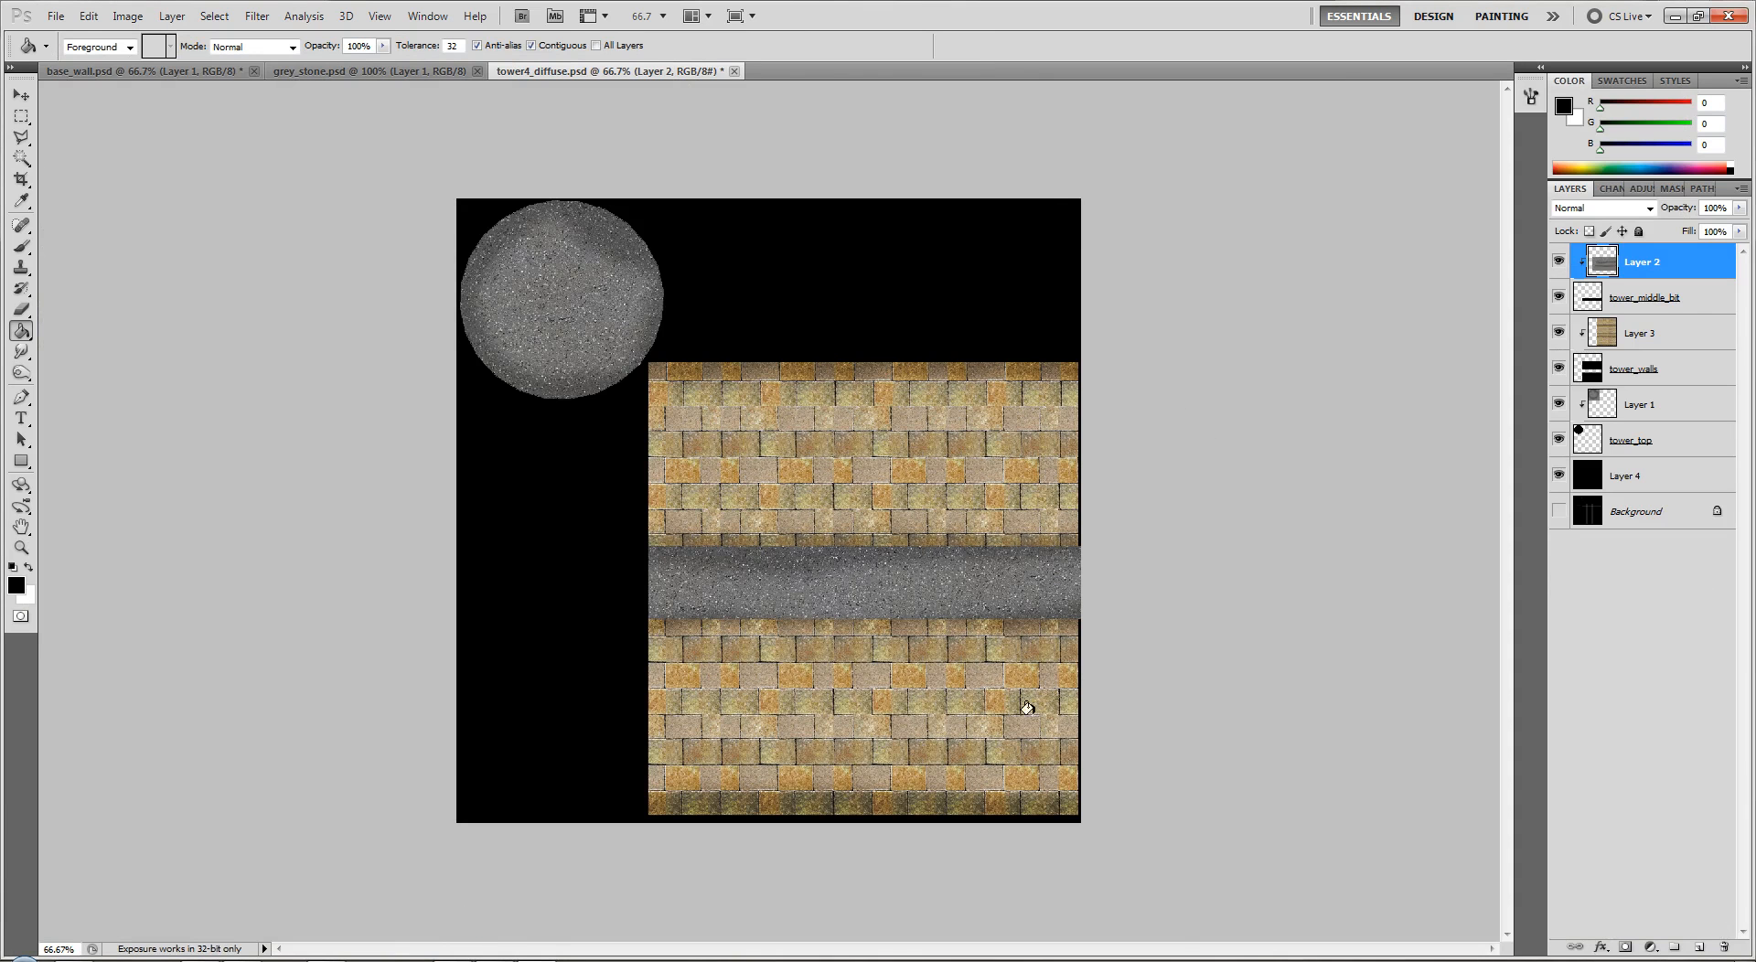
# Place the dDo window clear of the texture and open its Automation Hub.
pyautogui.moveTo(508, 246); pyautogui.dragTo(264, 186)
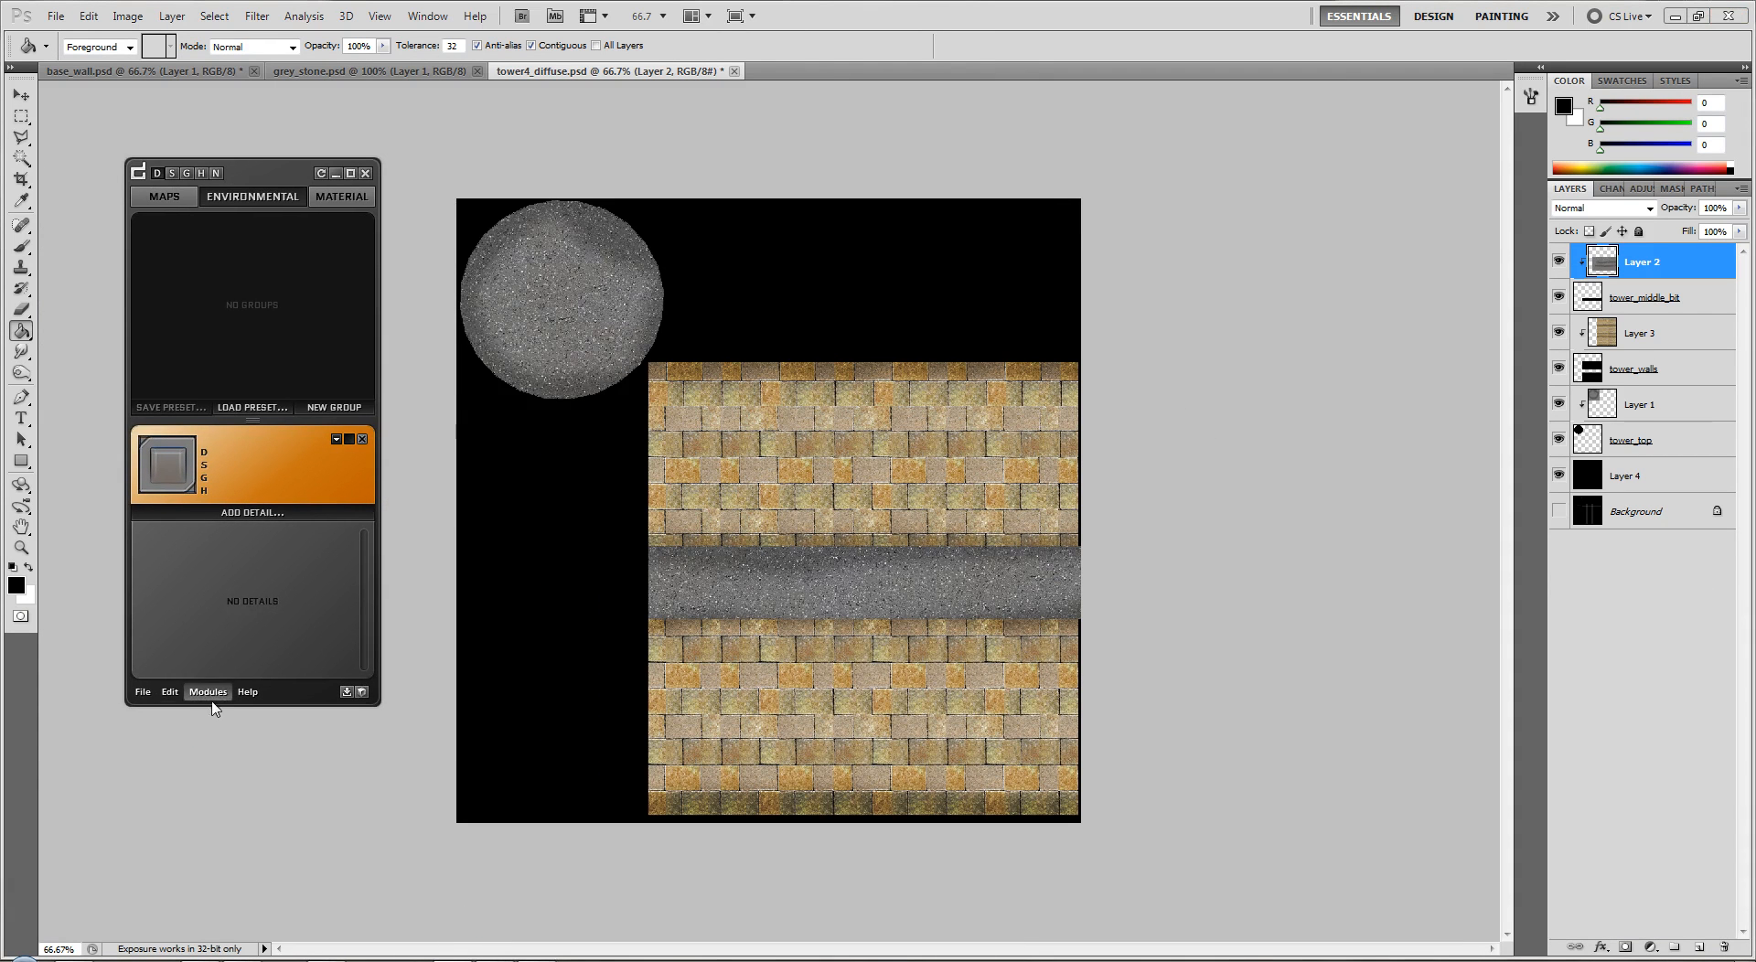
pyautogui.click(209, 694)
pyautogui.click(195, 721)
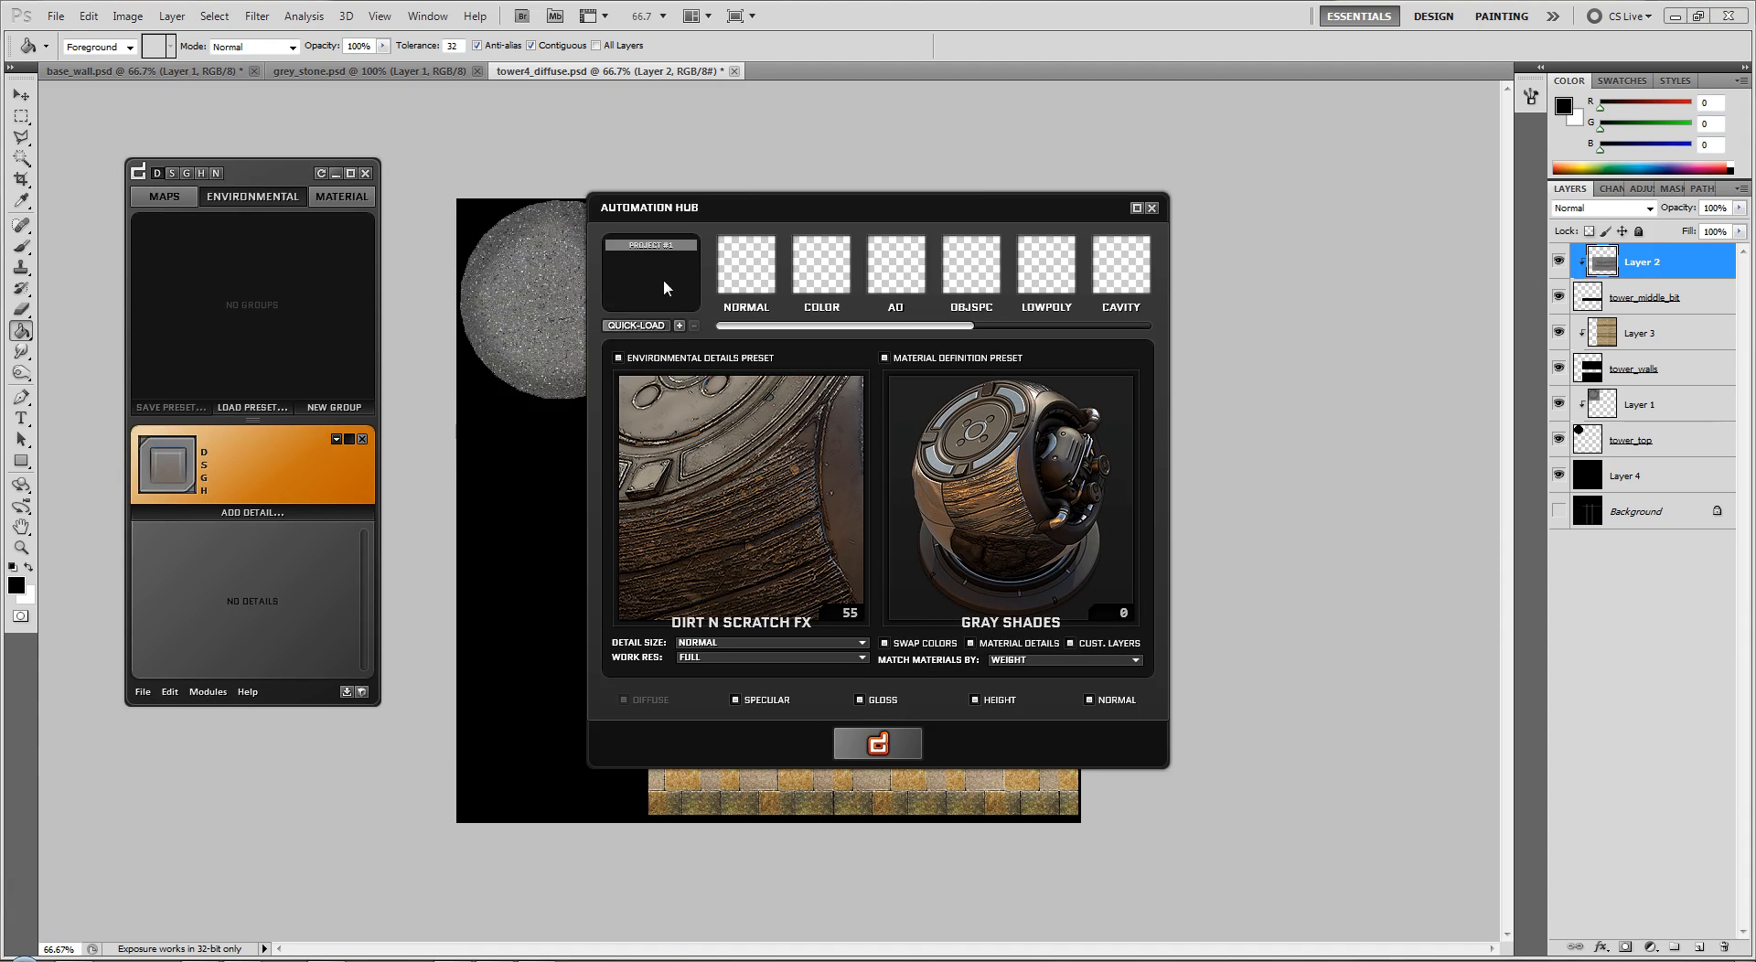
# Quick-load the Targa tower4_ambient, tower4_normal and tower4_specular maps and the tower4_diffuse Photoshop file from the tower4 folder.
pyautogui.click(637, 326)
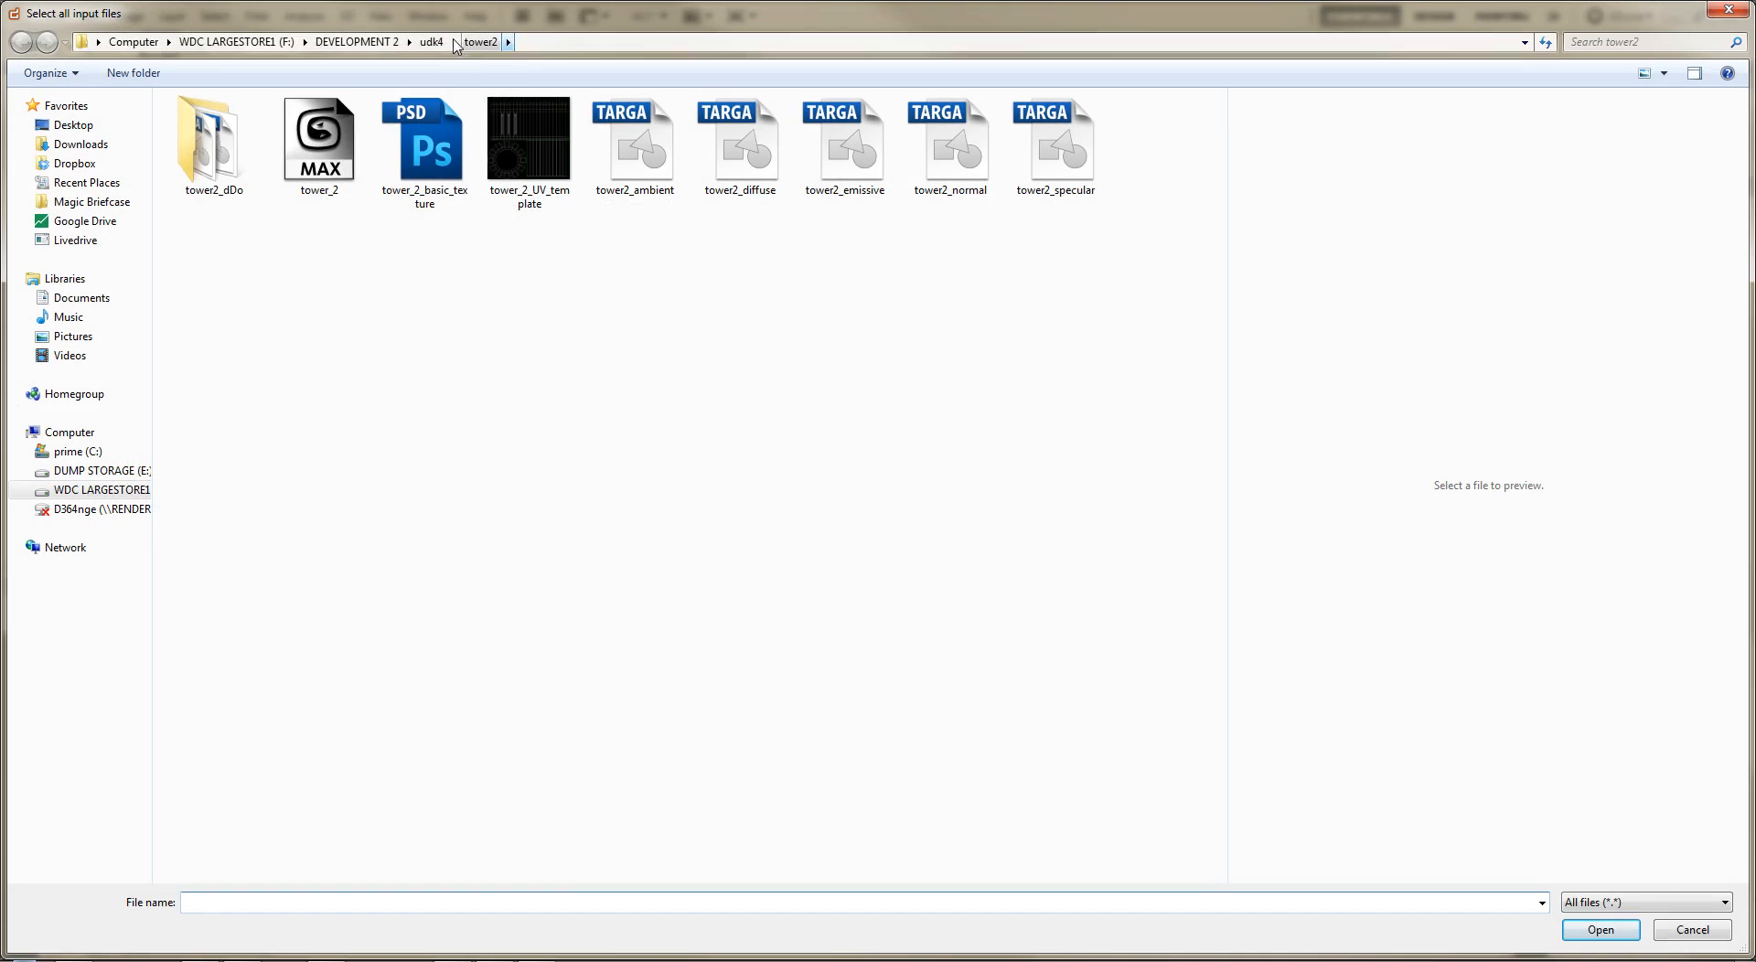
pyautogui.click(508, 43)
pyautogui.moveTo(452, 40)
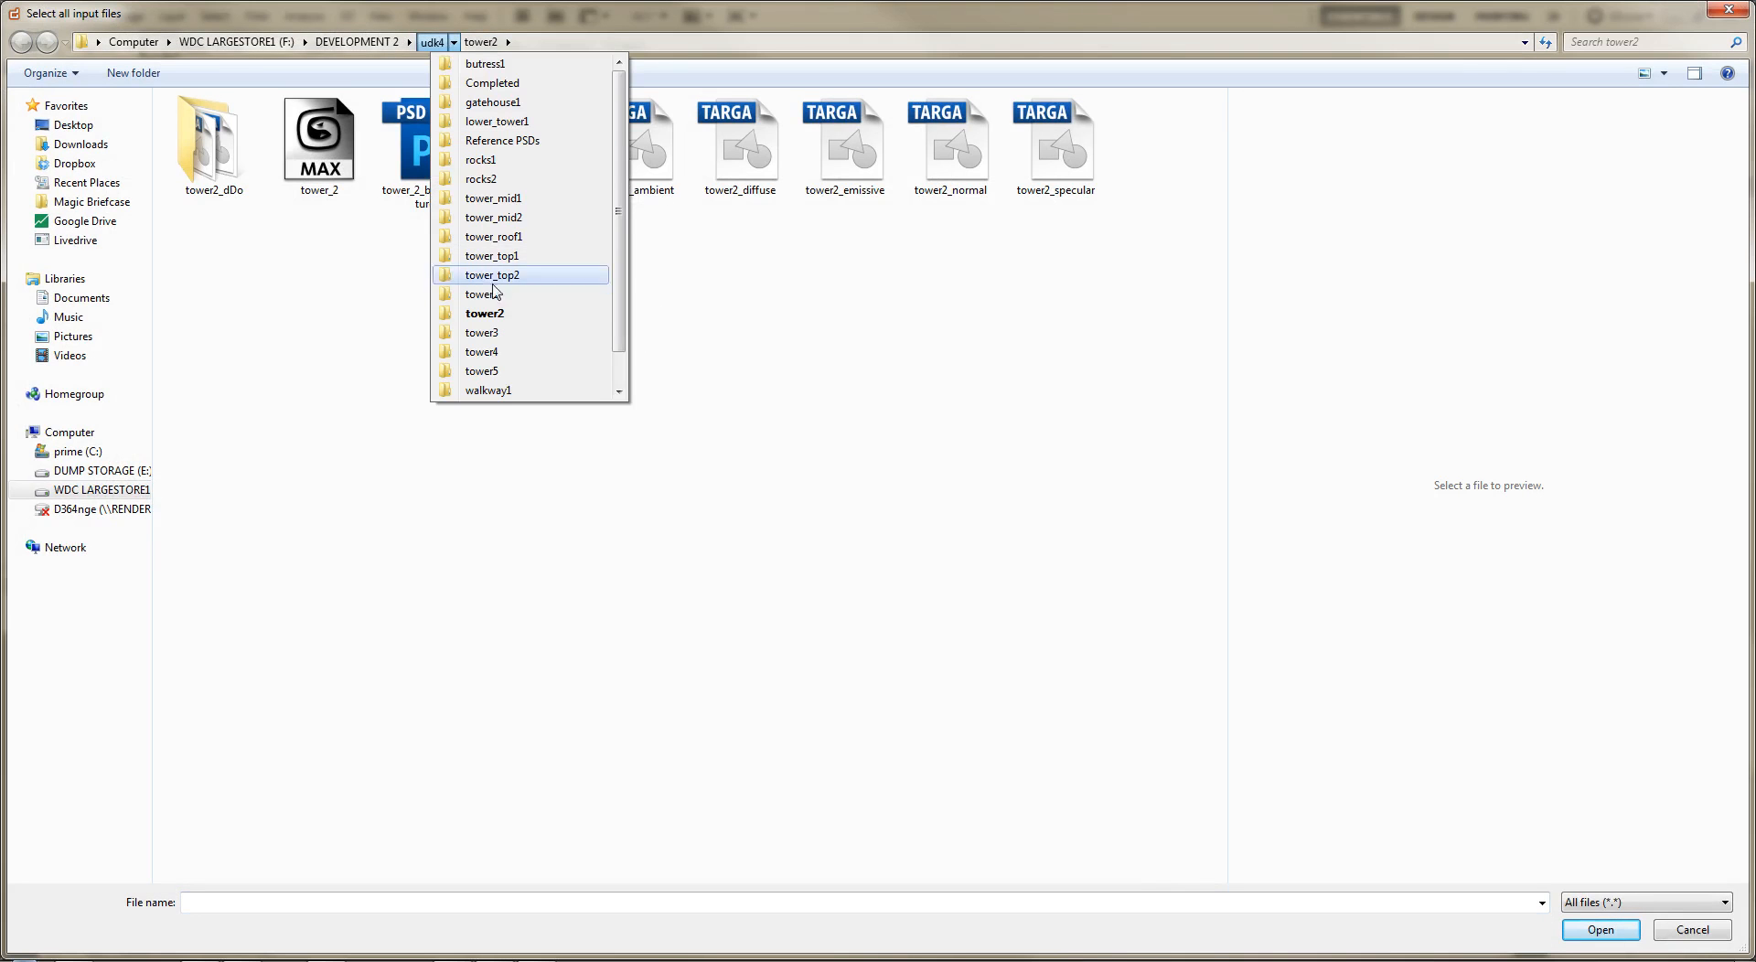
pyautogui.click(483, 351)
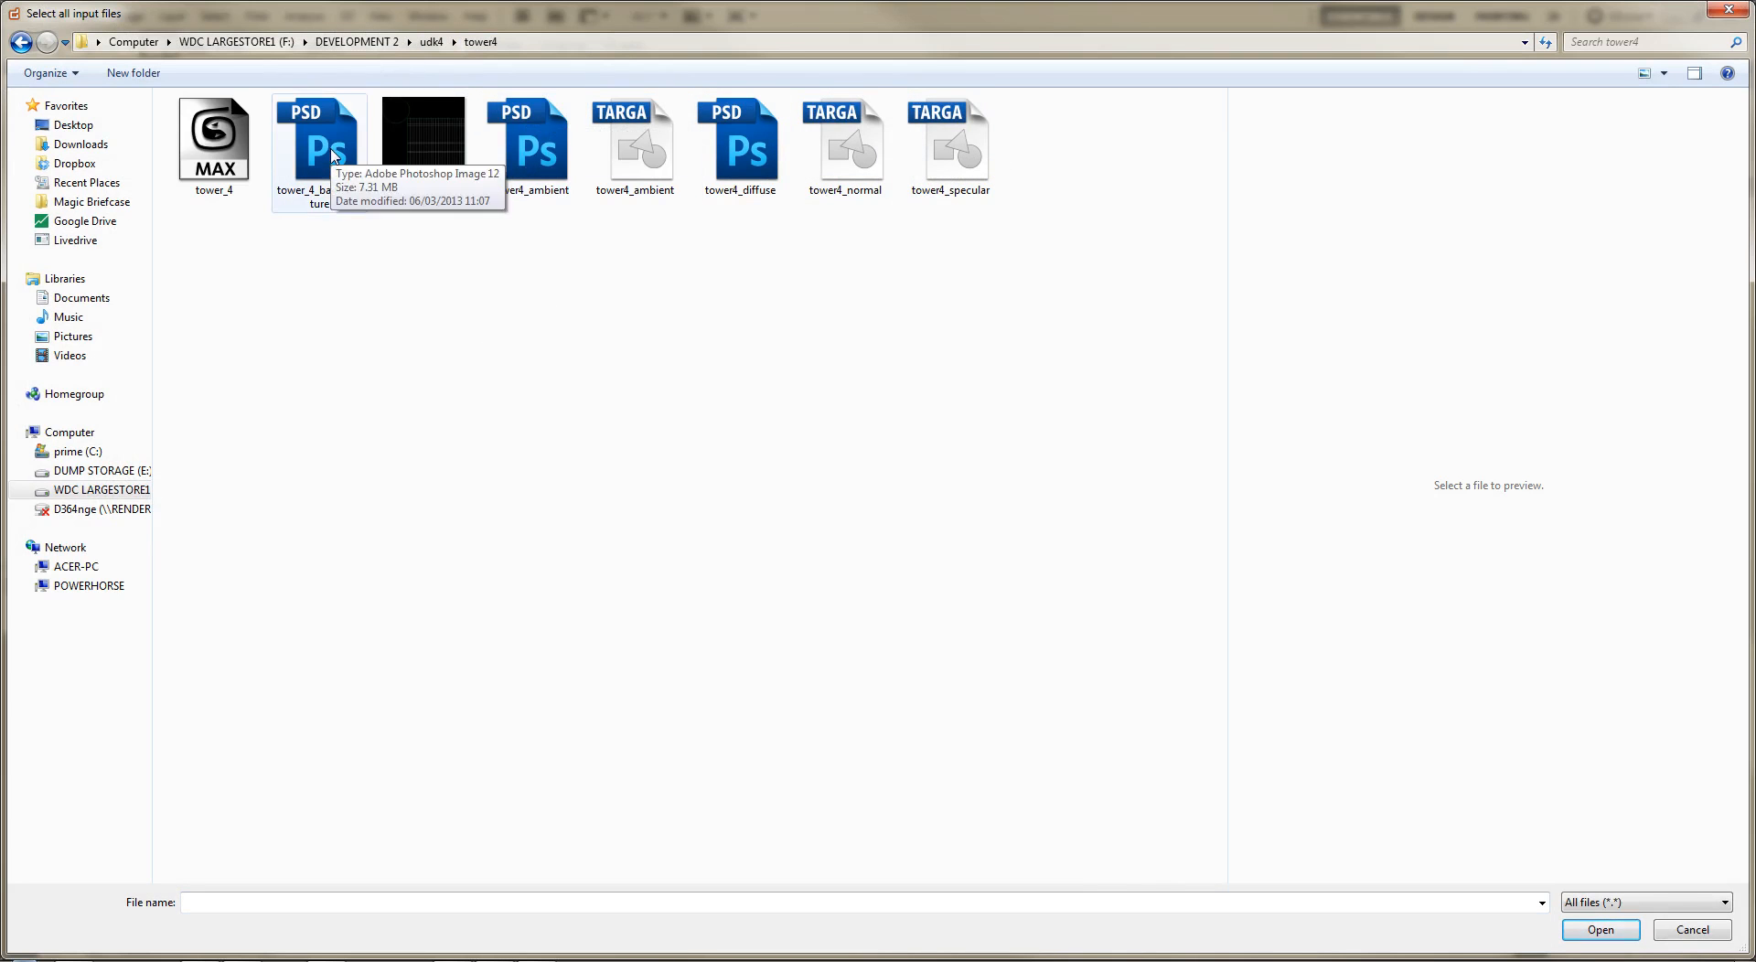
pyautogui.click(767, 169)
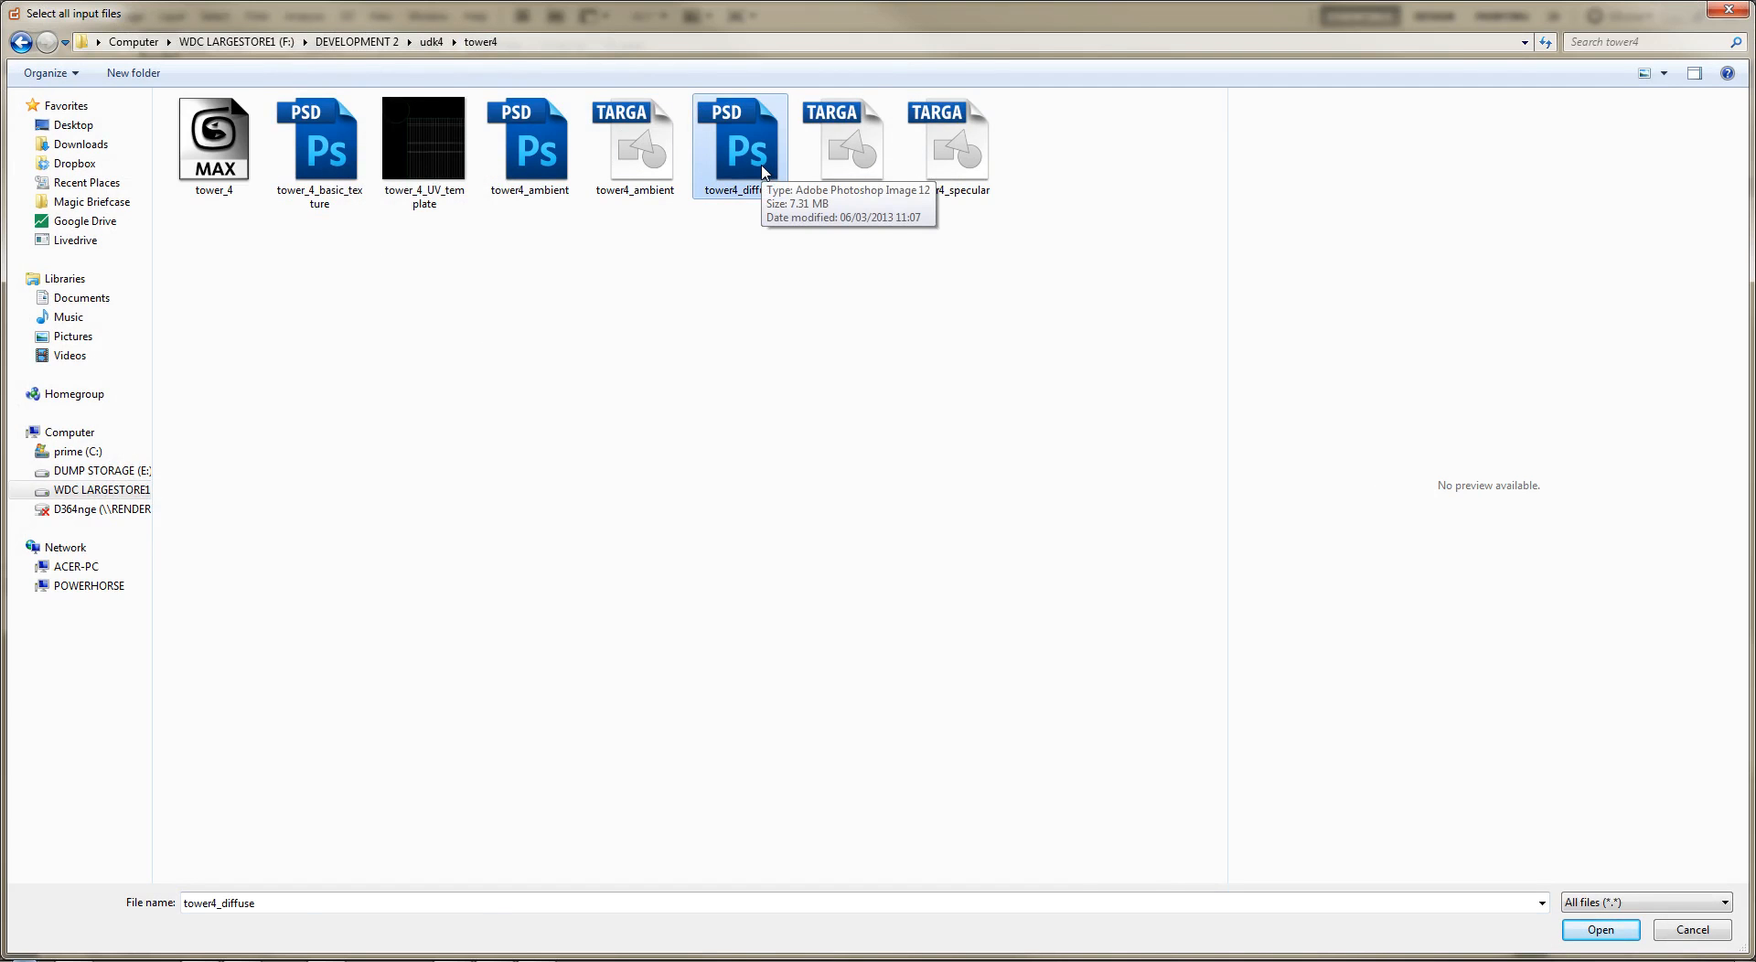
pyautogui.moveTo(992, 278); pyautogui.dragTo(622, 156)
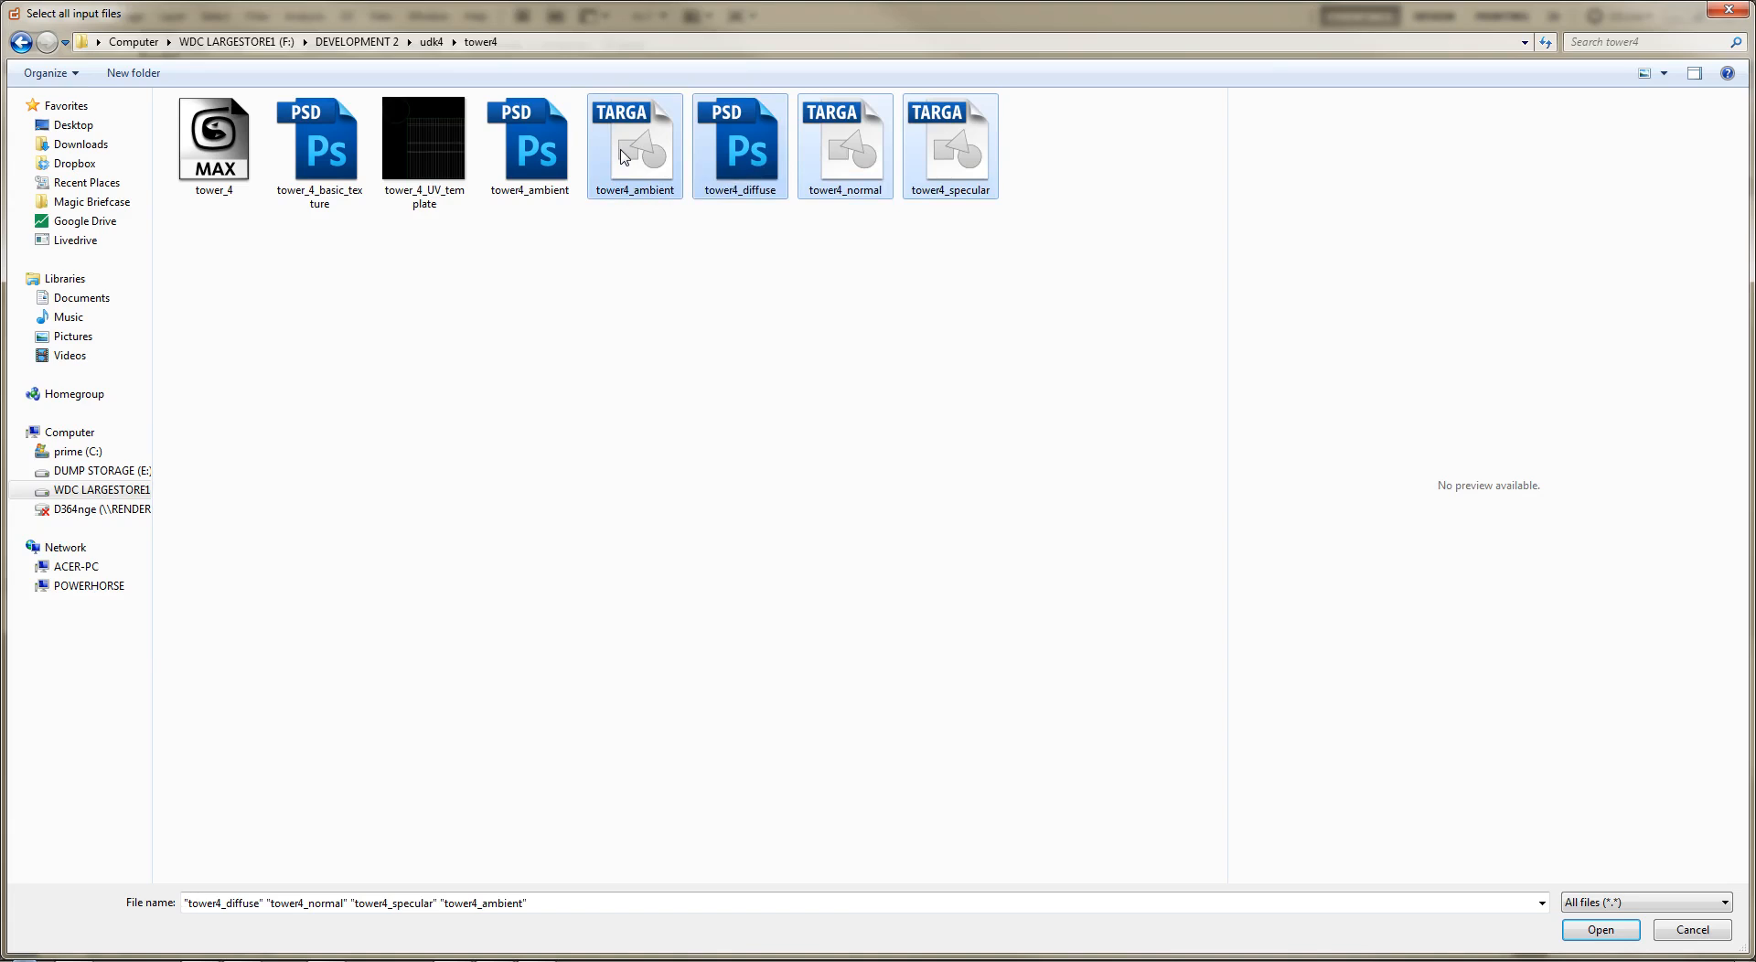
pyautogui.press('Return')
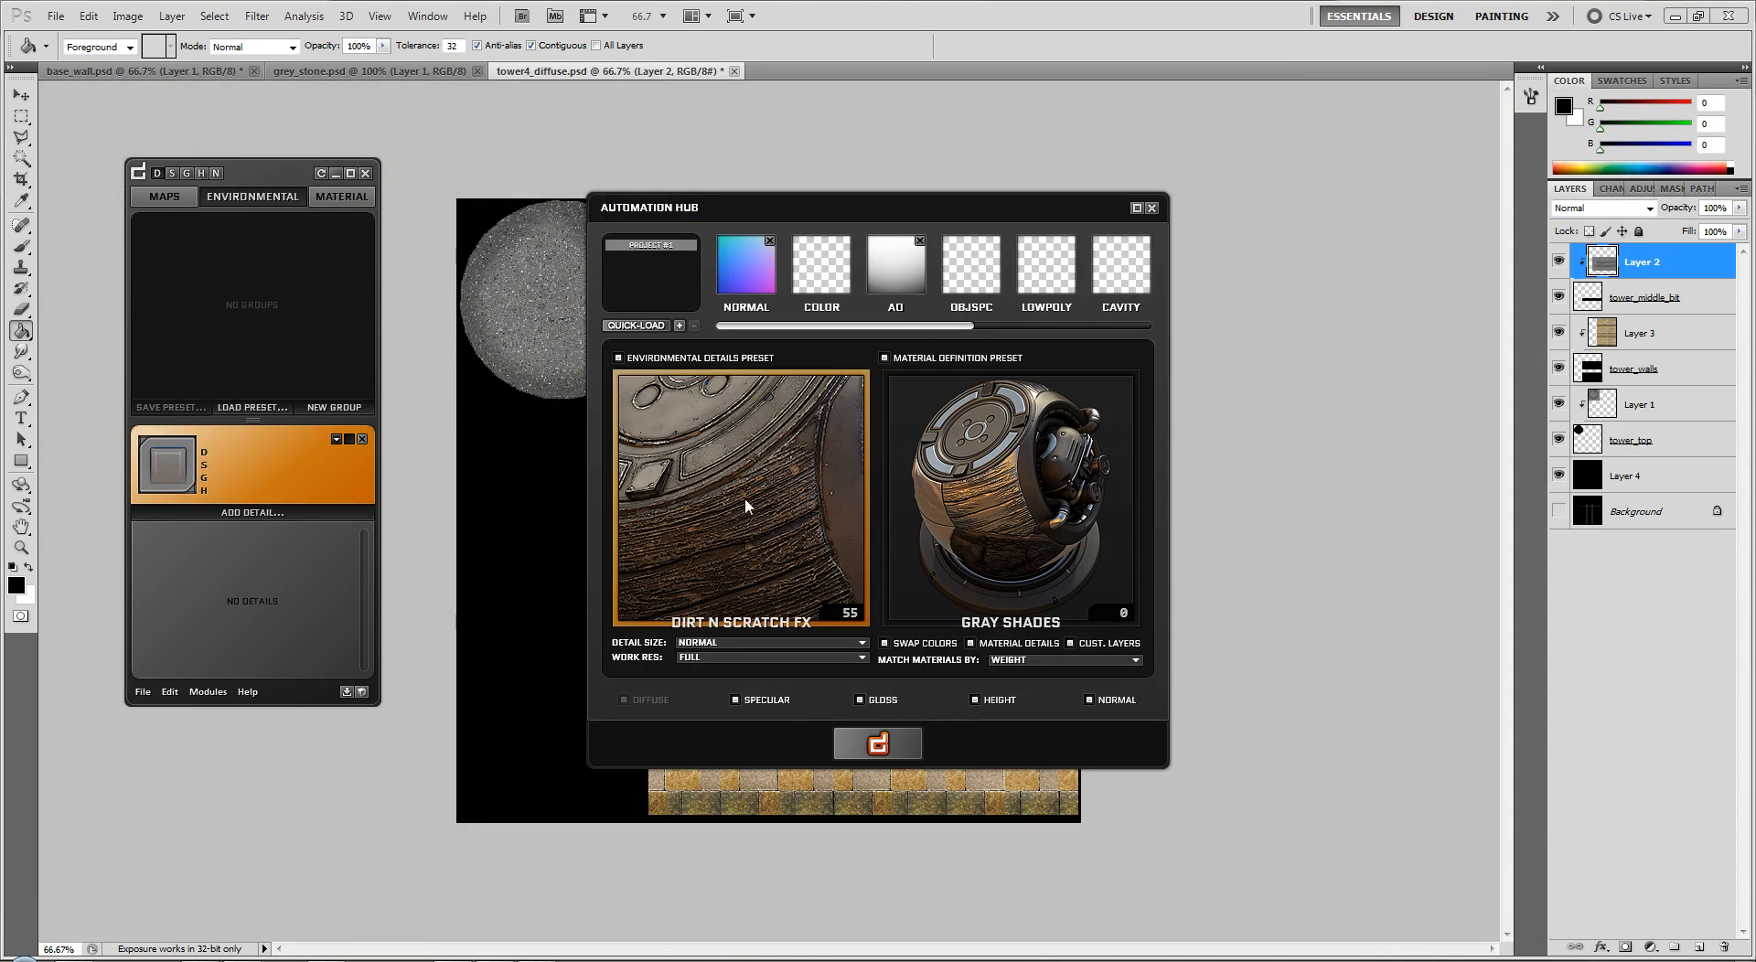
# Choose Quick n Dirty as the environmental details preset.
pyautogui.click(806, 496)
pyautogui.moveTo(759, 560)
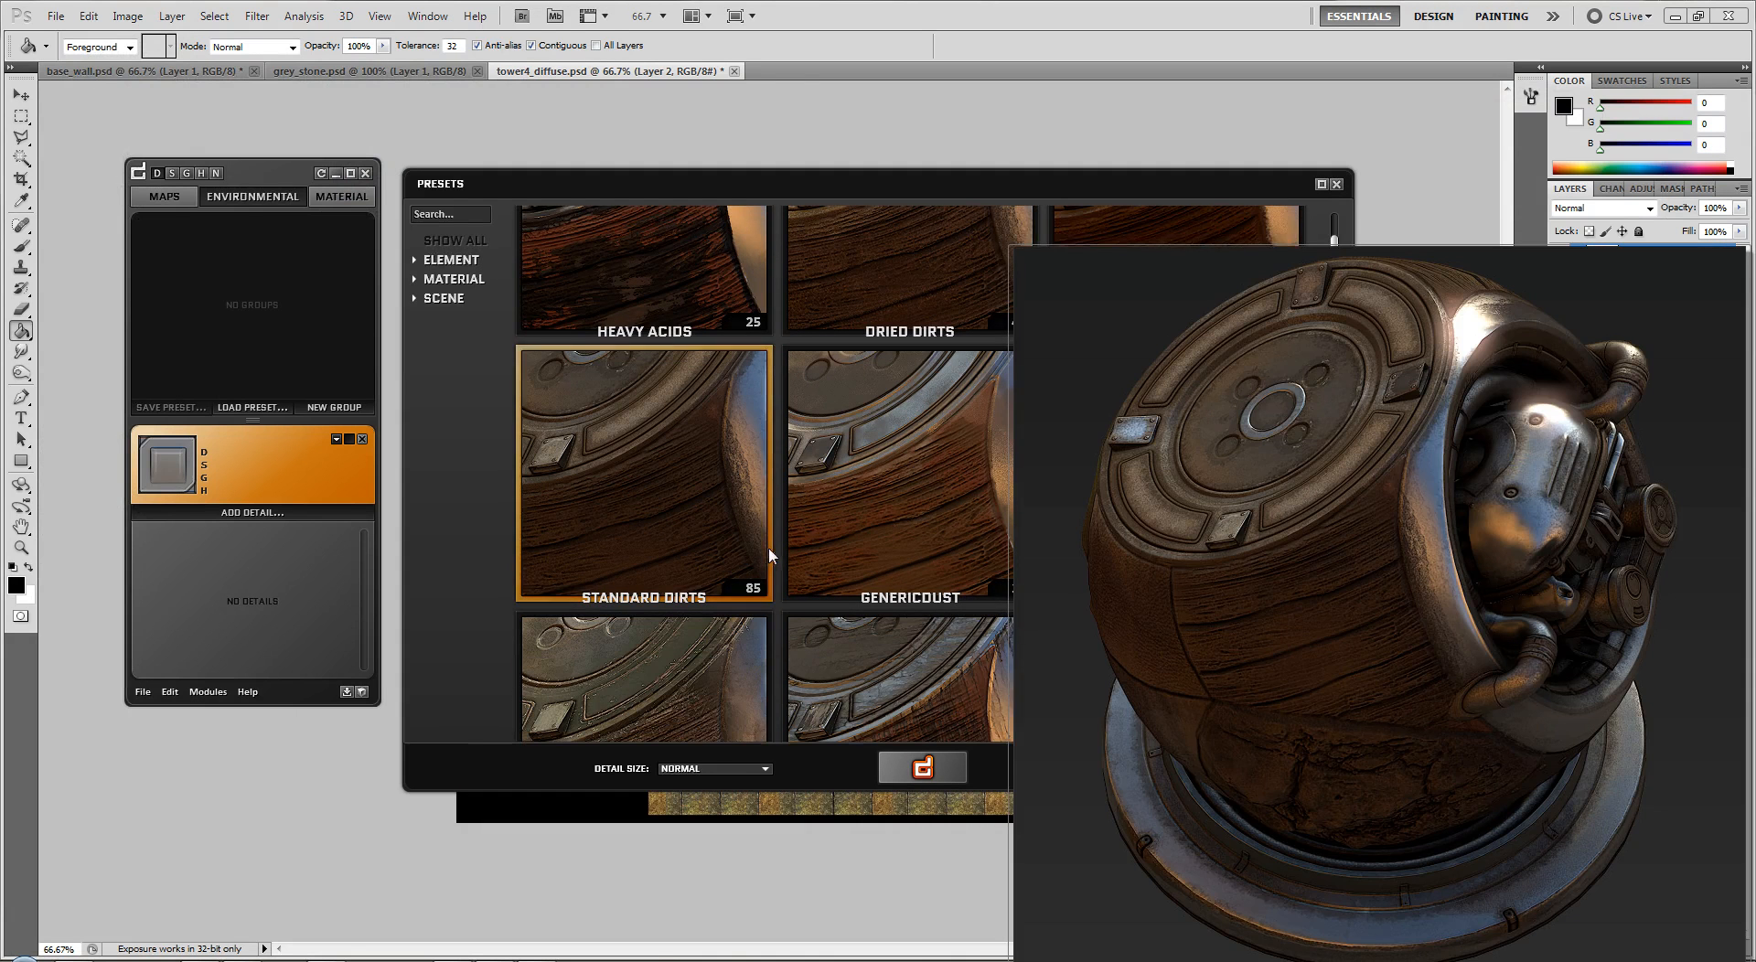
pyautogui.scroll(-2, 1340, 600)
pyautogui.scroll(-8, 1340, 600)
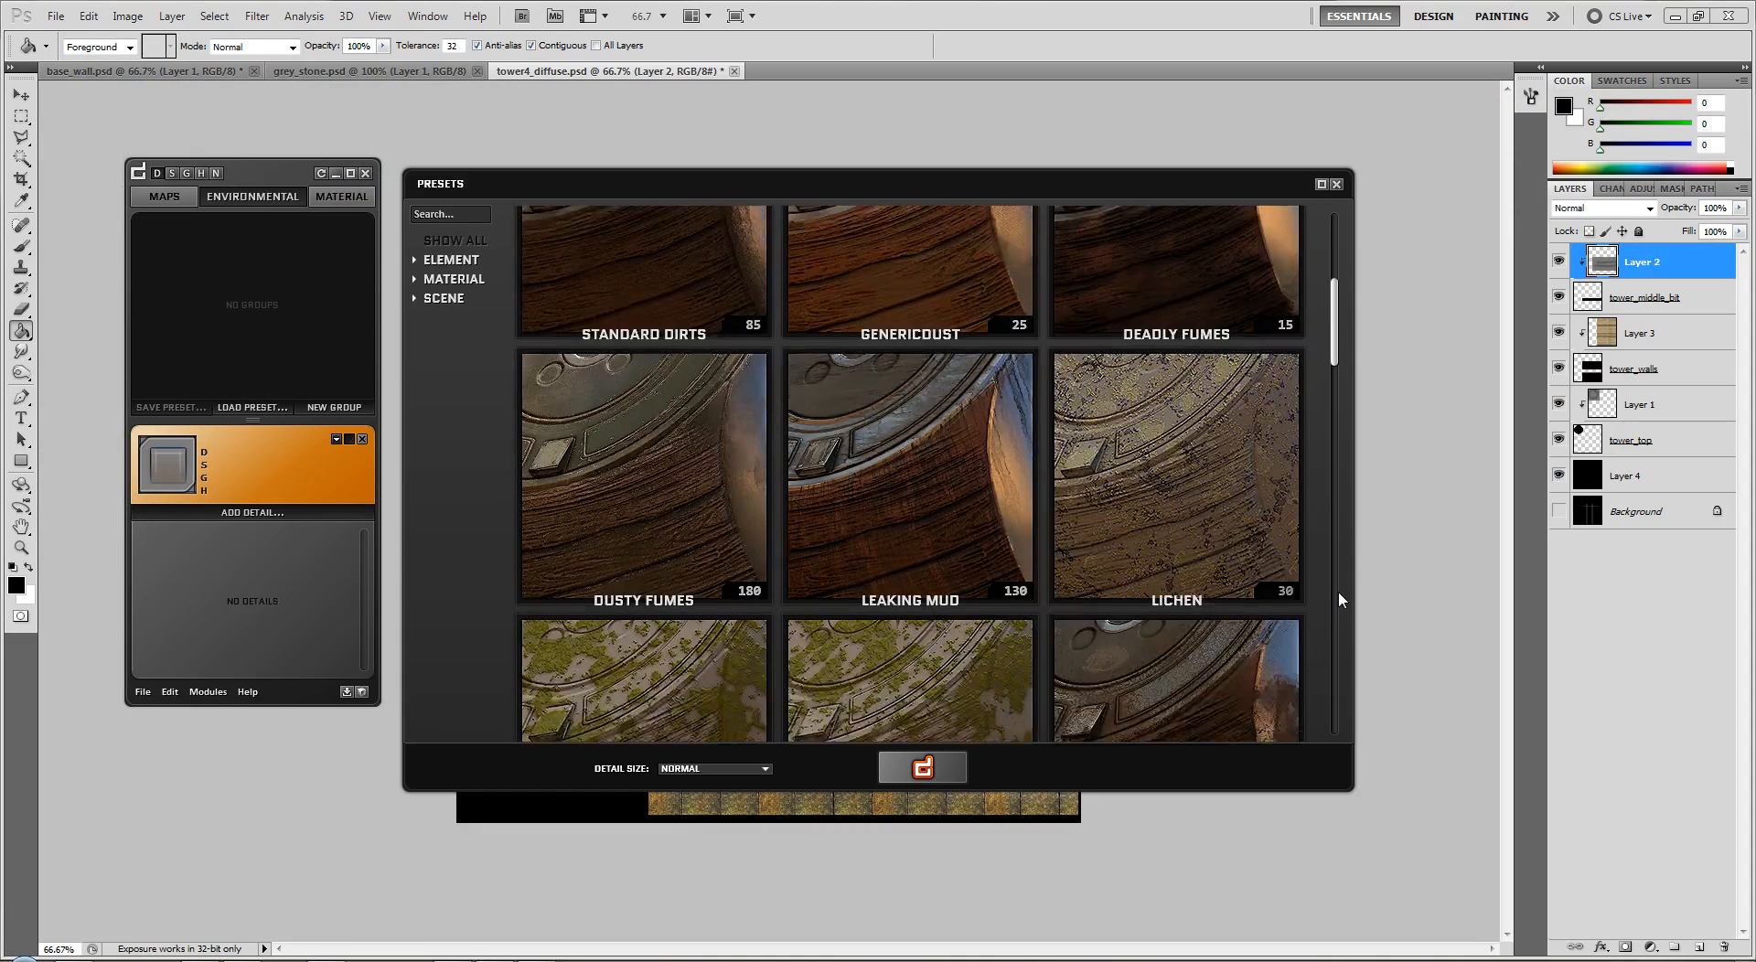
pyautogui.scroll(-2, 1340, 600)
pyautogui.moveTo(1260, 456)
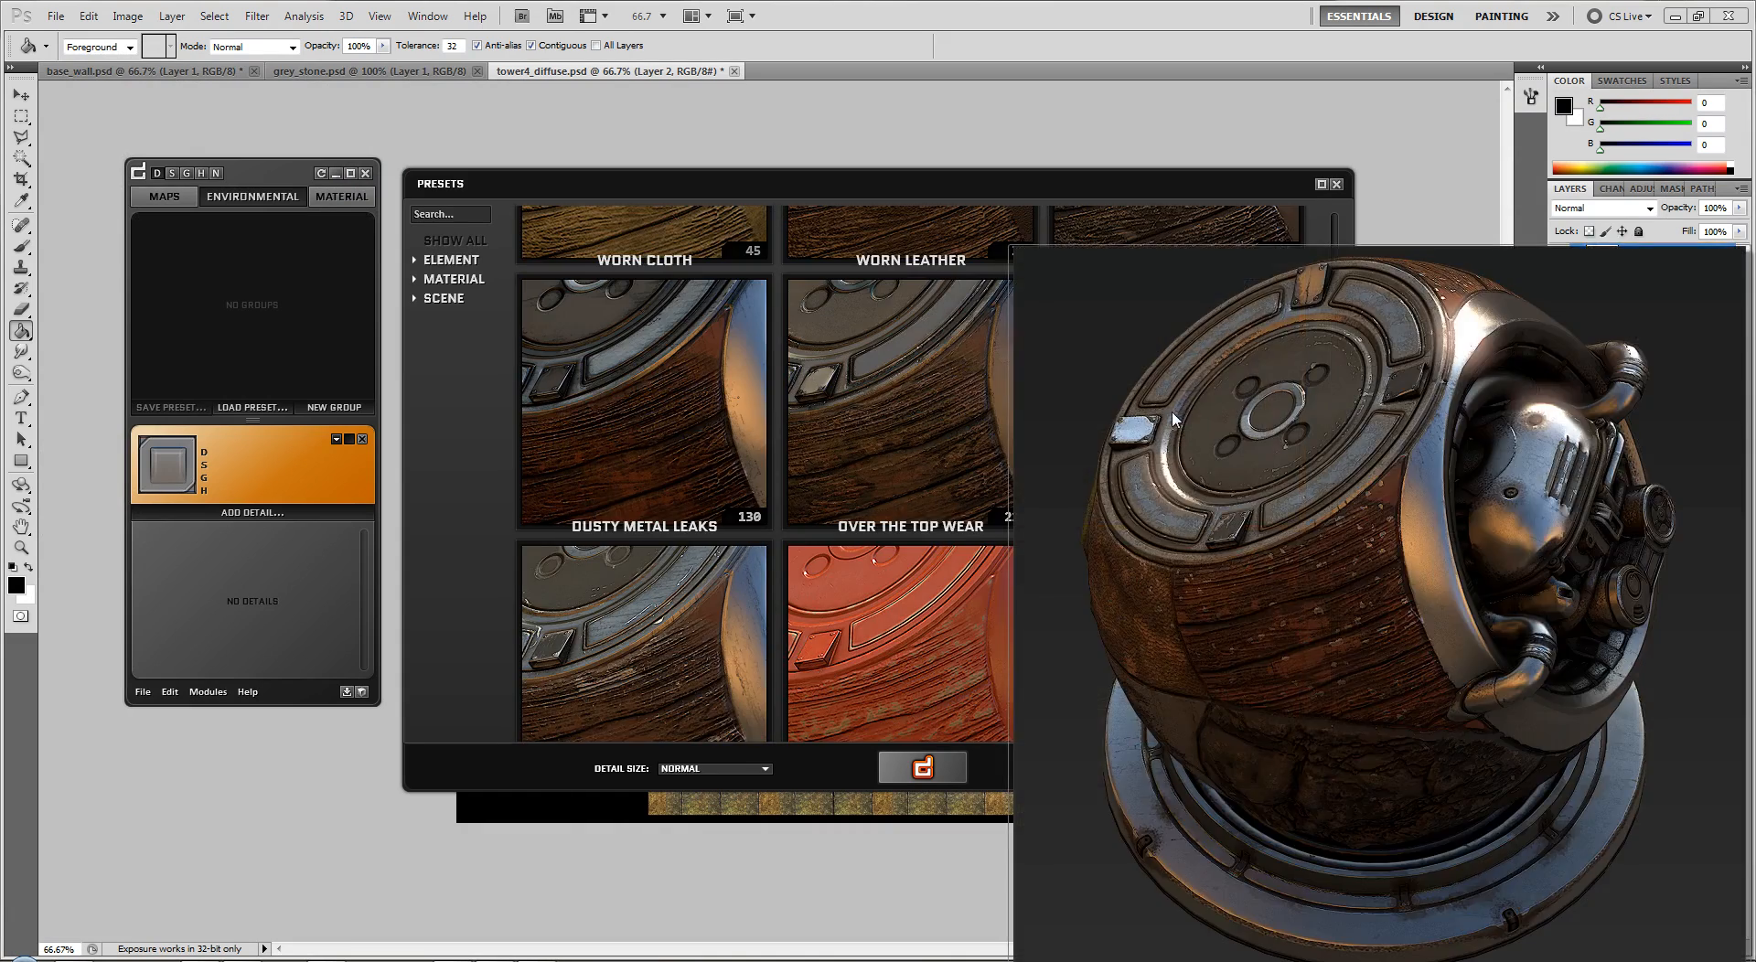
pyautogui.click(1168, 375)
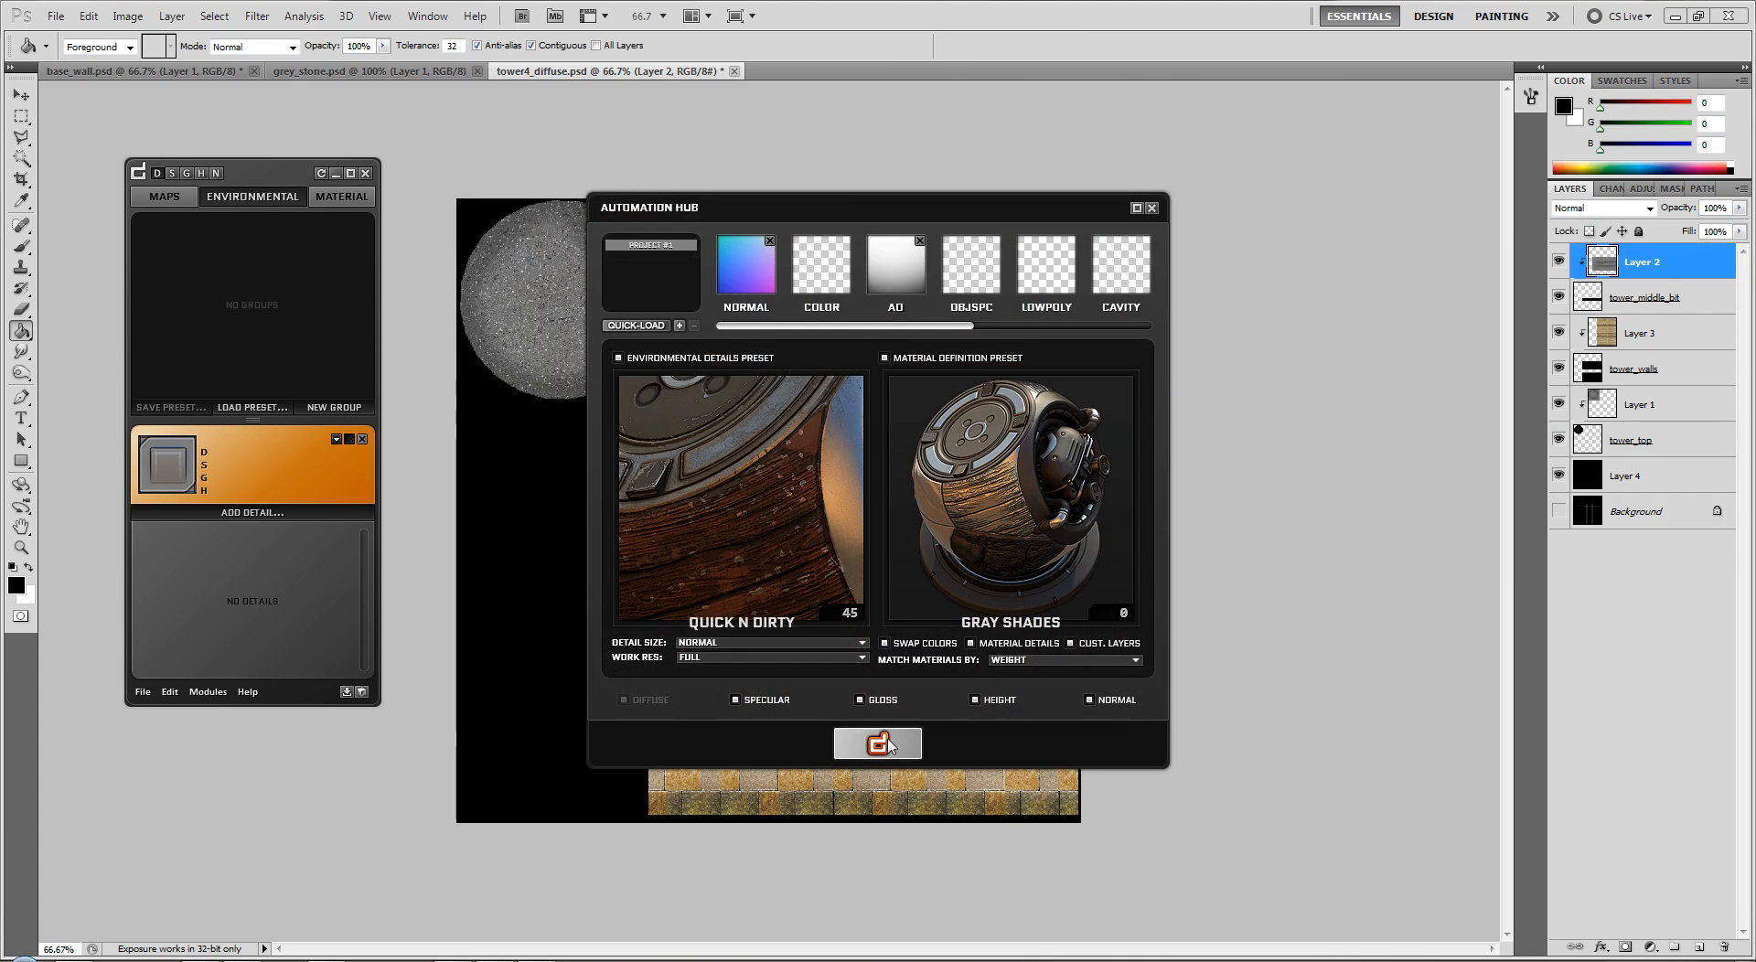
# Generate the dDo texture with materials matched by Weight, and dismiss the script alert.
pyautogui.click(1028, 659)
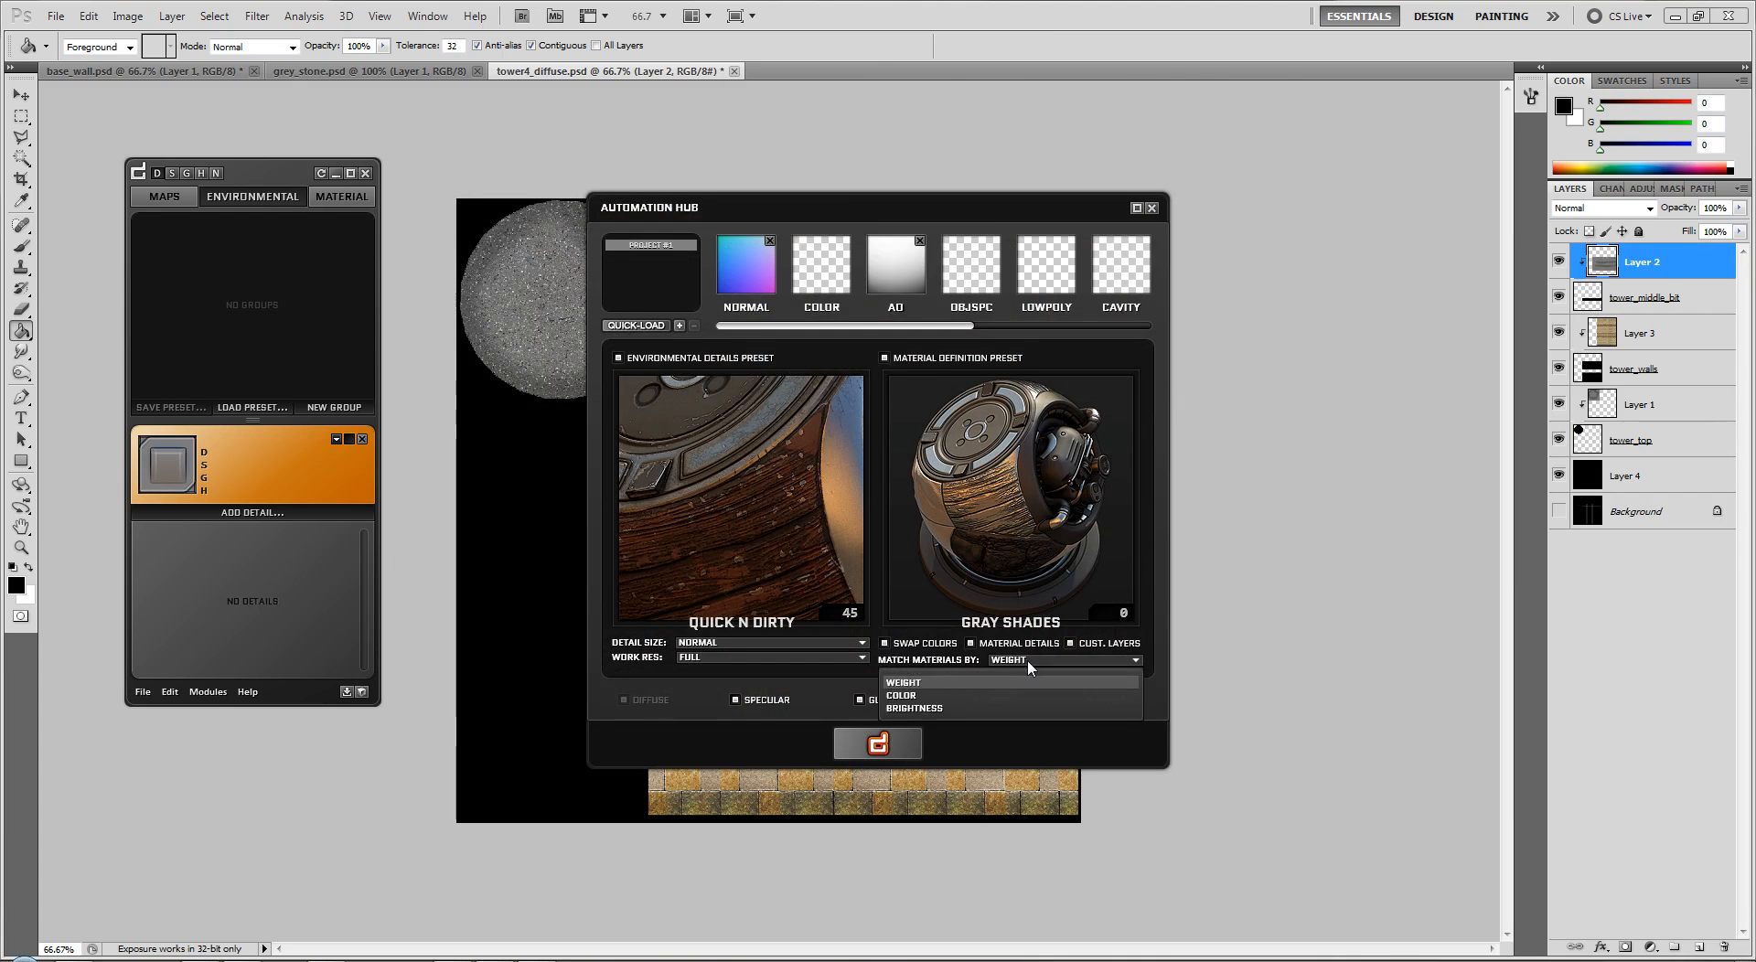
pyautogui.click(1028, 661)
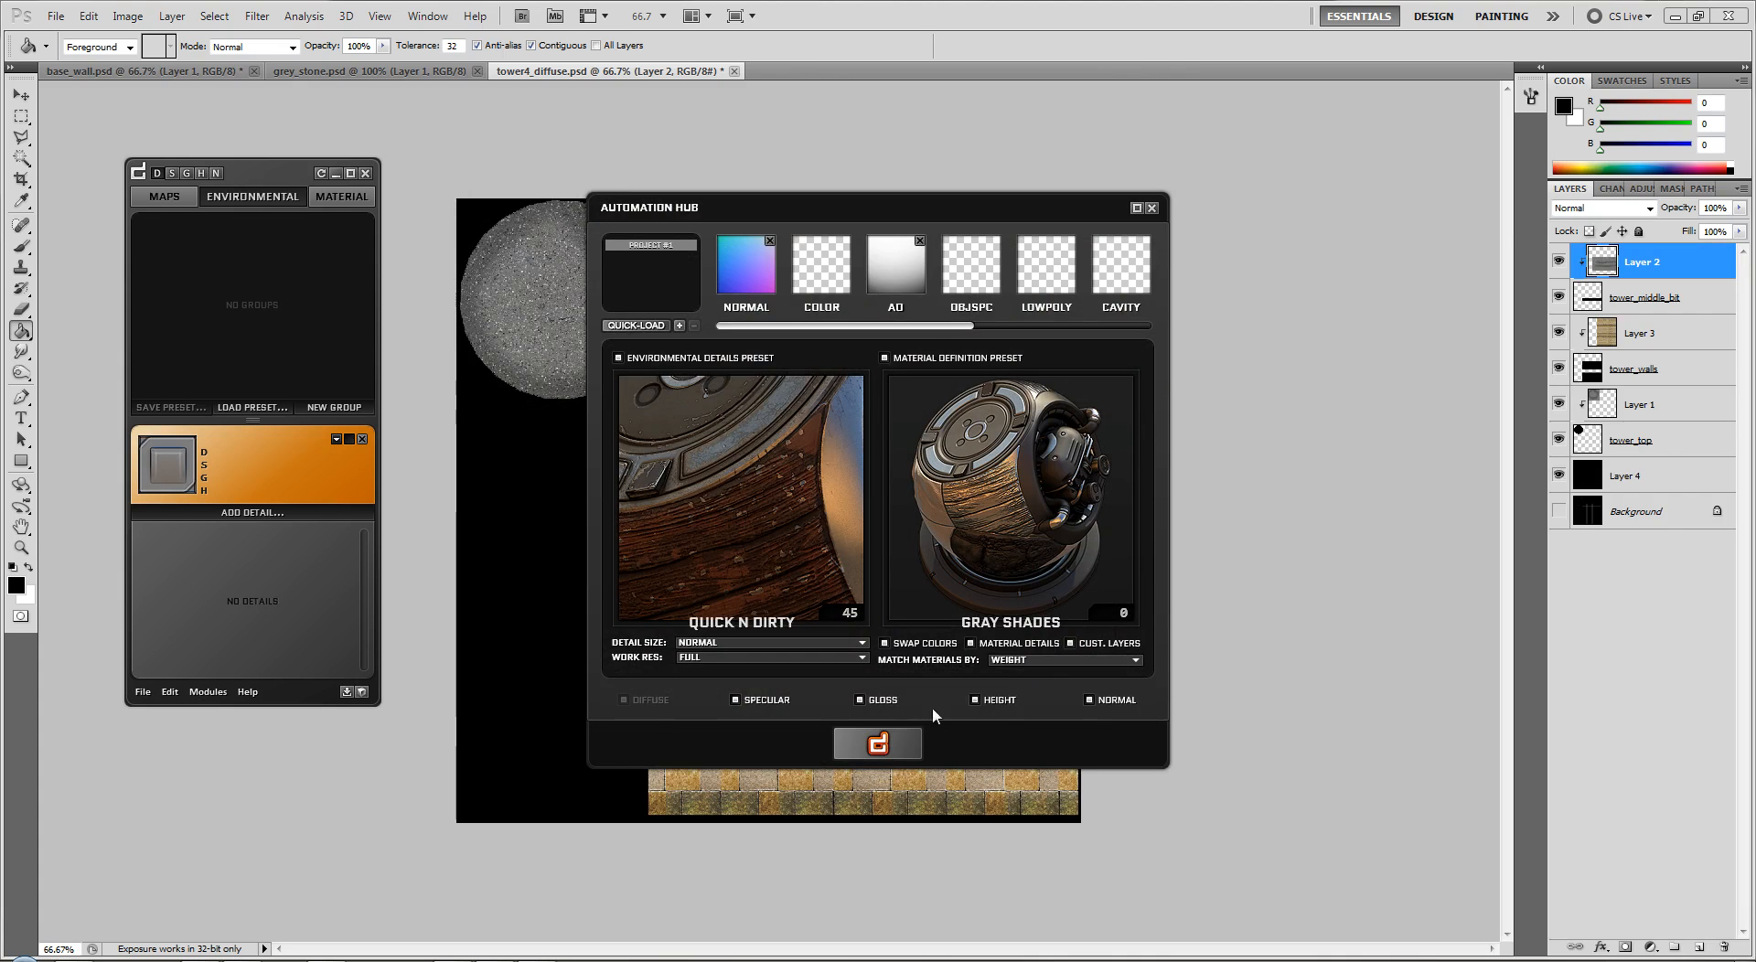
pyautogui.click(878, 748)
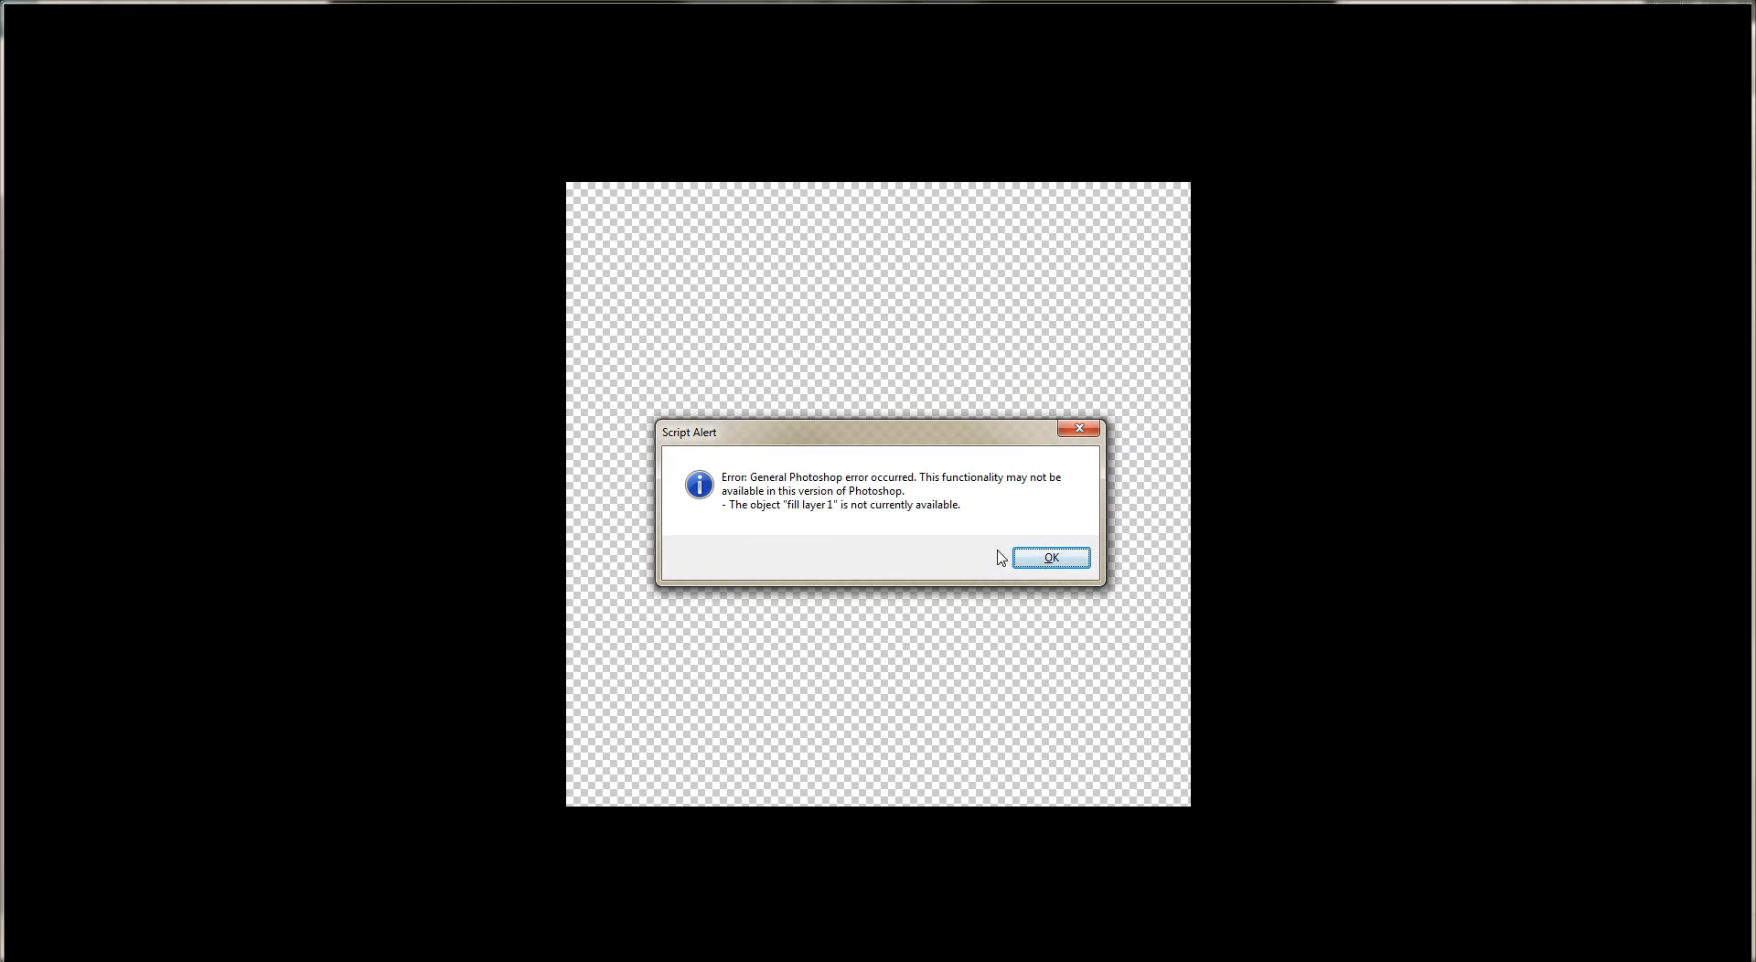
pyautogui.click(1057, 566)
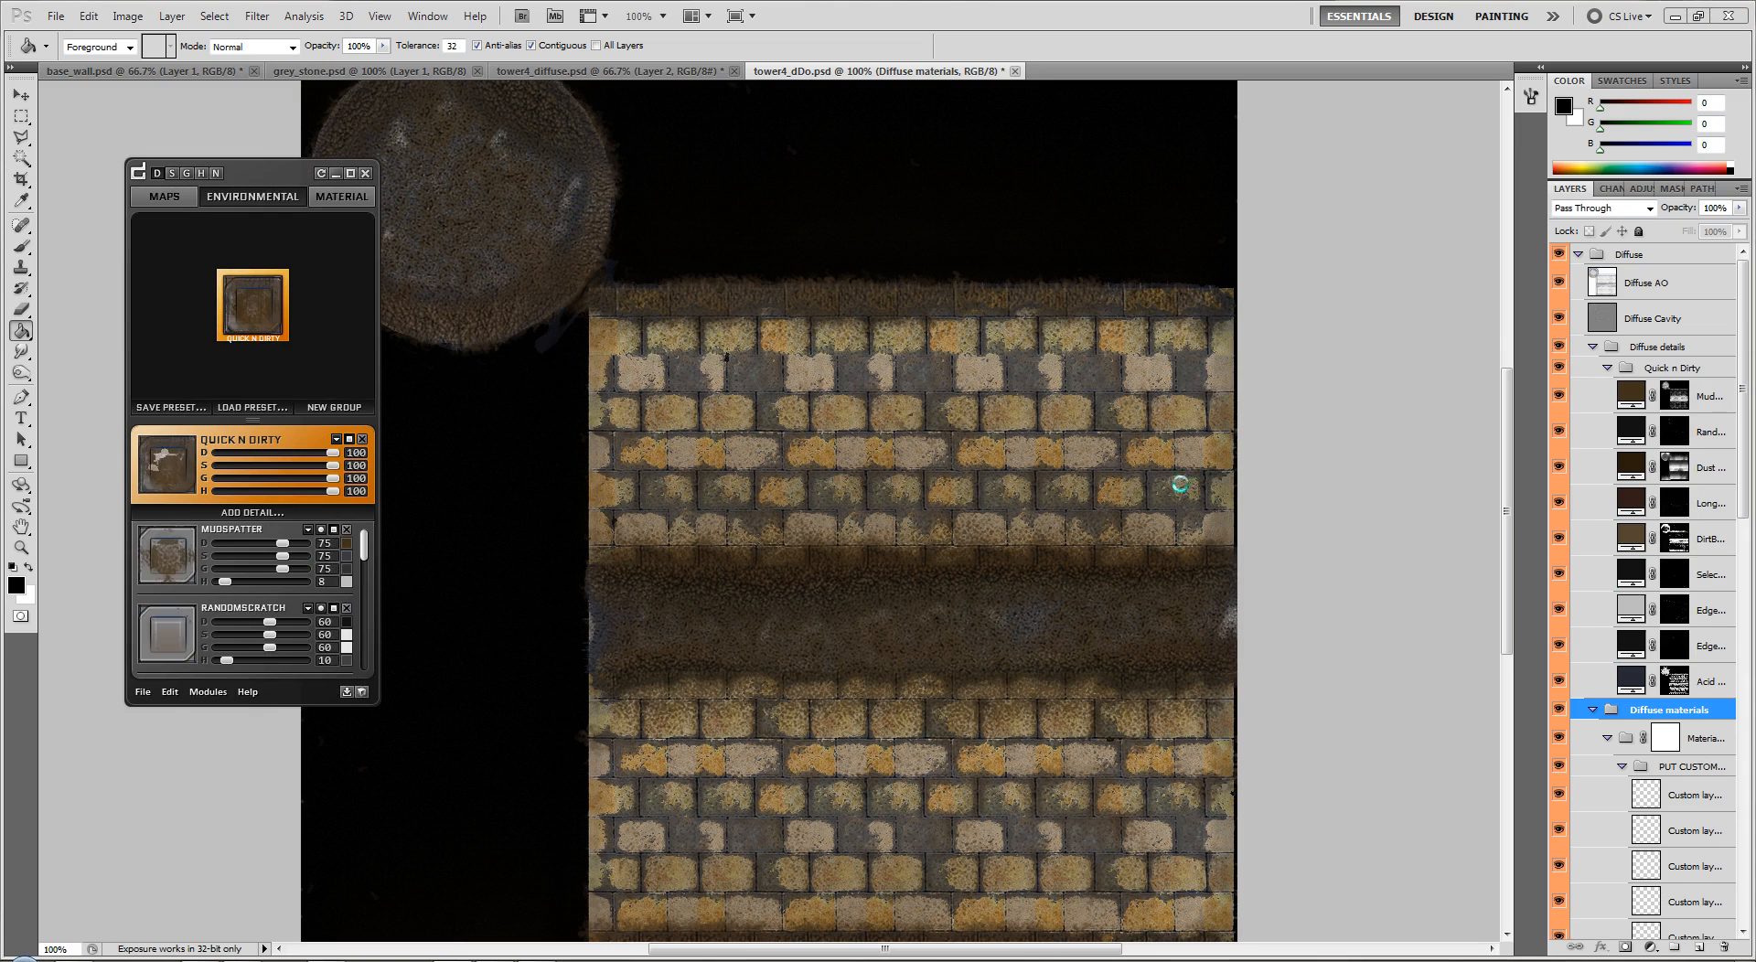
# Preview the generated texture on the 3D cube with adjusted lighting, and close the preview.
pyautogui.click(363, 695)
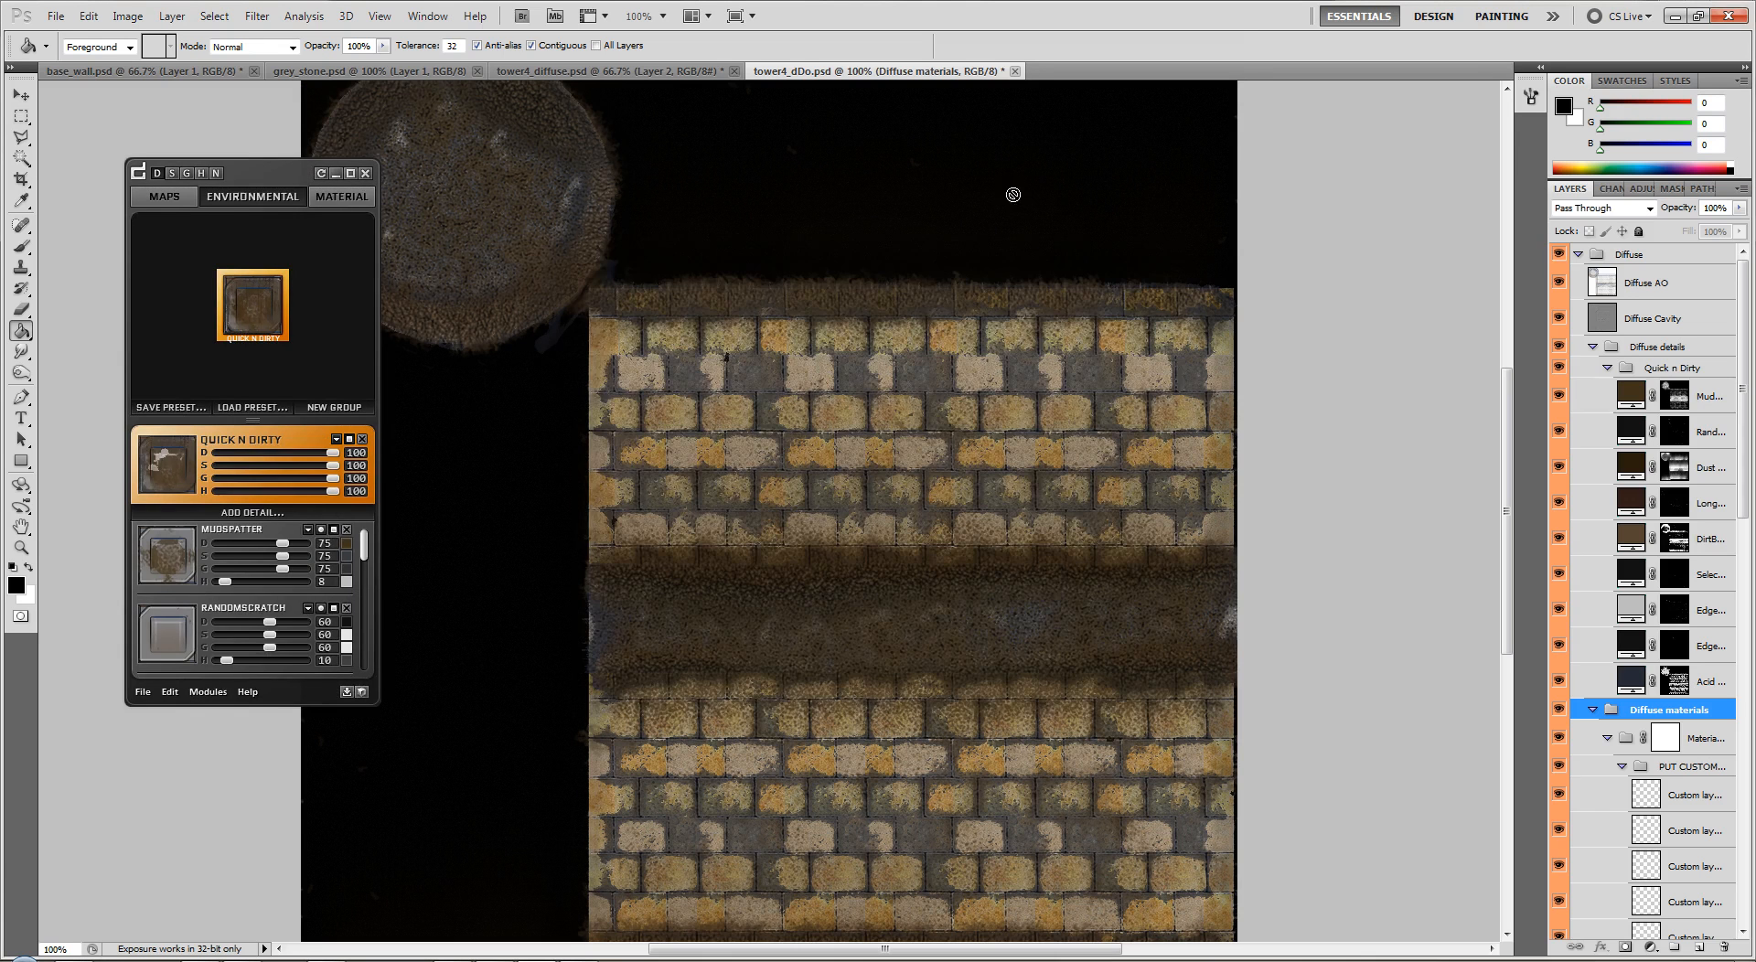
pyautogui.moveTo(968, 427)
pyautogui.keyDown('shift'); pyautogui.mouseDown()
pyautogui.moveTo(935, 632)
pyautogui.moveTo(821, 476)
pyautogui.moveTo(943, 598)
pyautogui.moveTo(823, 573)
pyautogui.moveTo(915, 604)
pyautogui.moveTo(941, 483)
pyautogui.moveTo(988, 447)
pyautogui.mouseUp(); pyautogui.keyUp('shift')
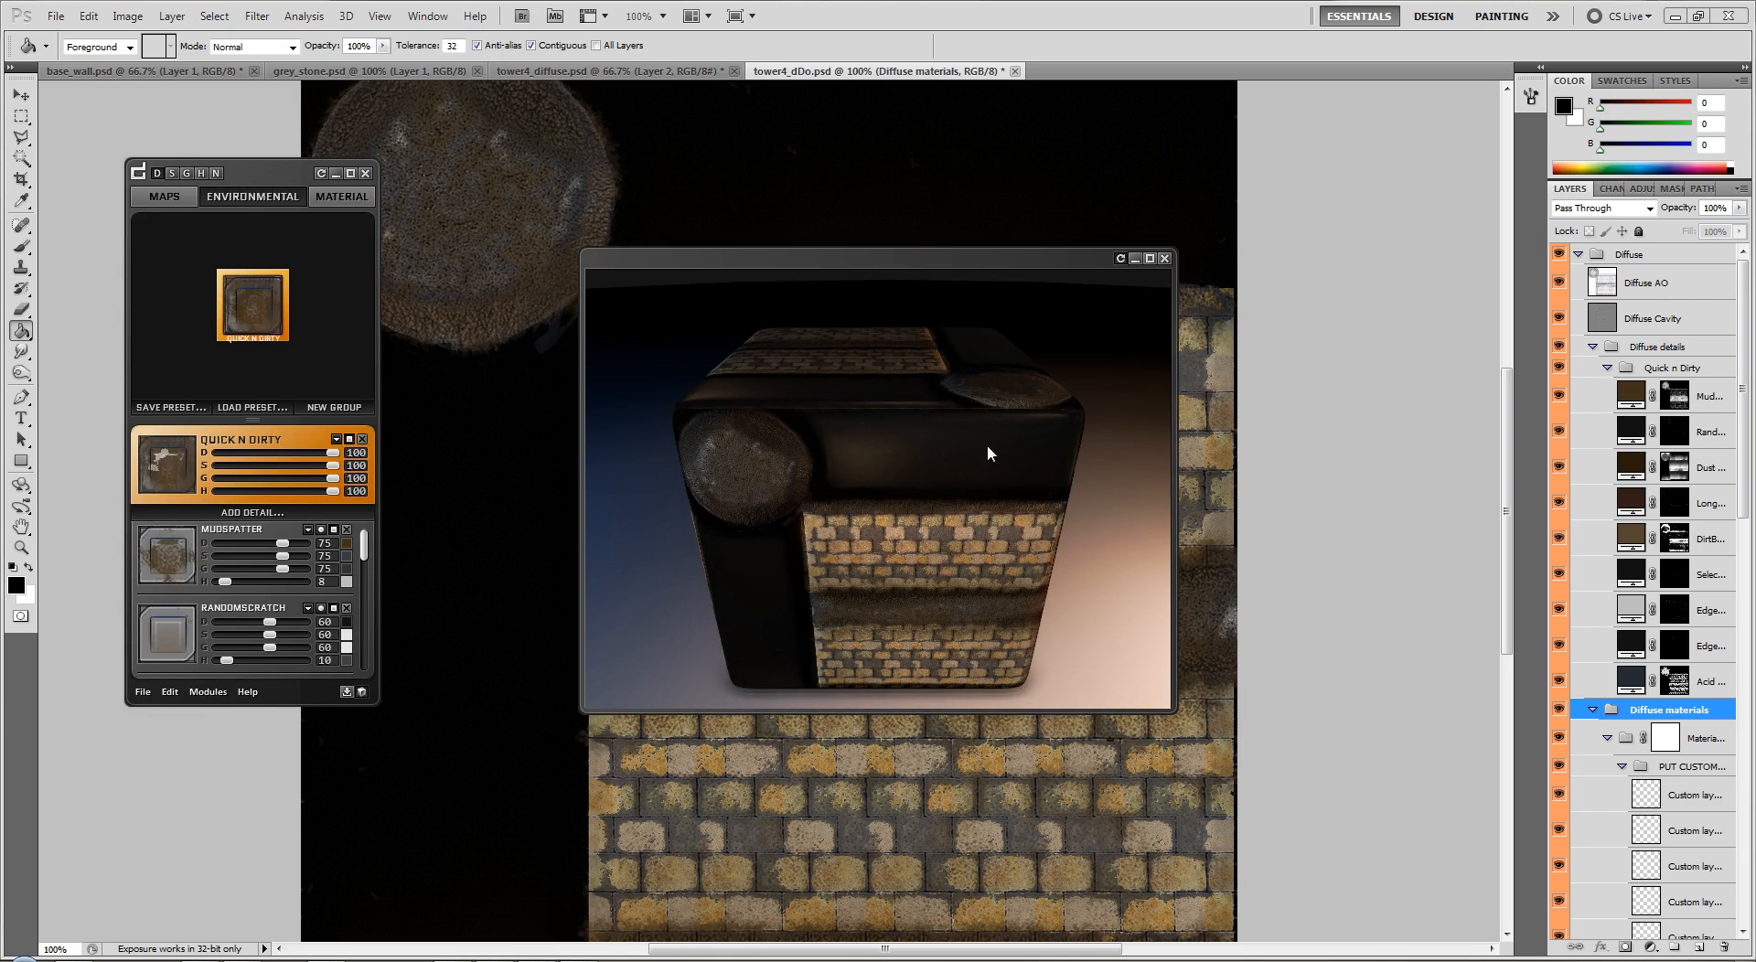
pyautogui.click(1167, 261)
# Export the dDo maps to the tower4_dDo folder, look over the exported files, and close the folder and preview windows.
pyautogui.click(347, 693)
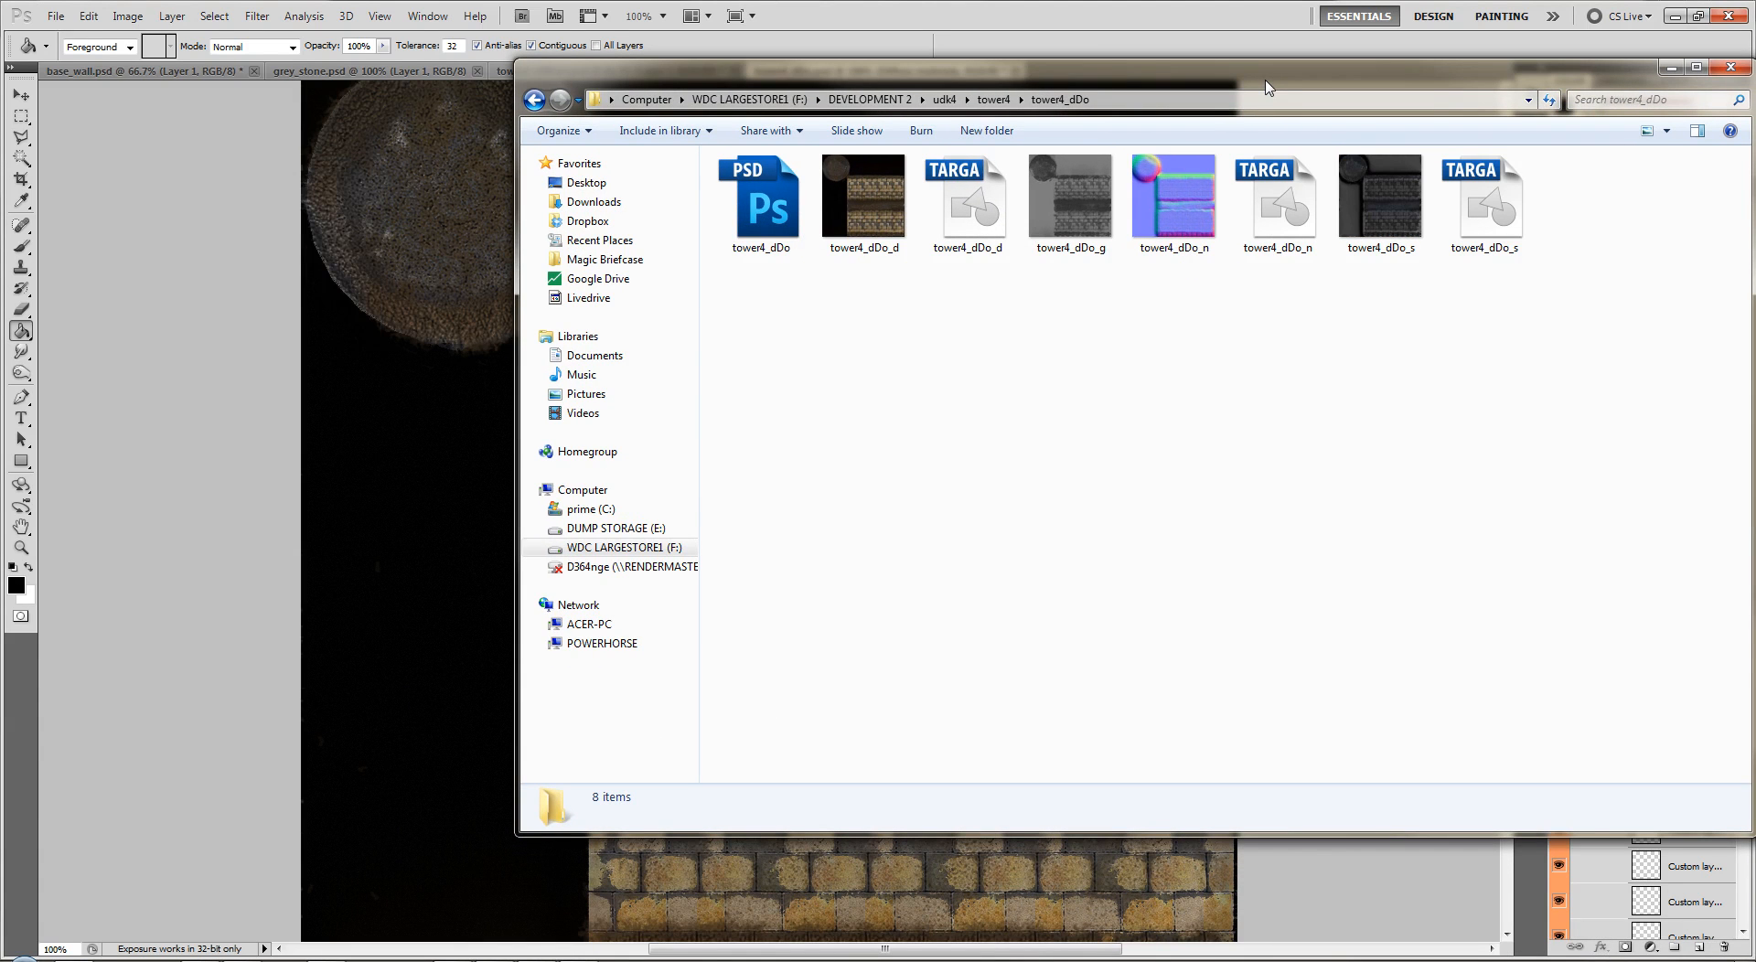
pyautogui.moveTo(1267, 82); pyautogui.dragTo(993, 128)
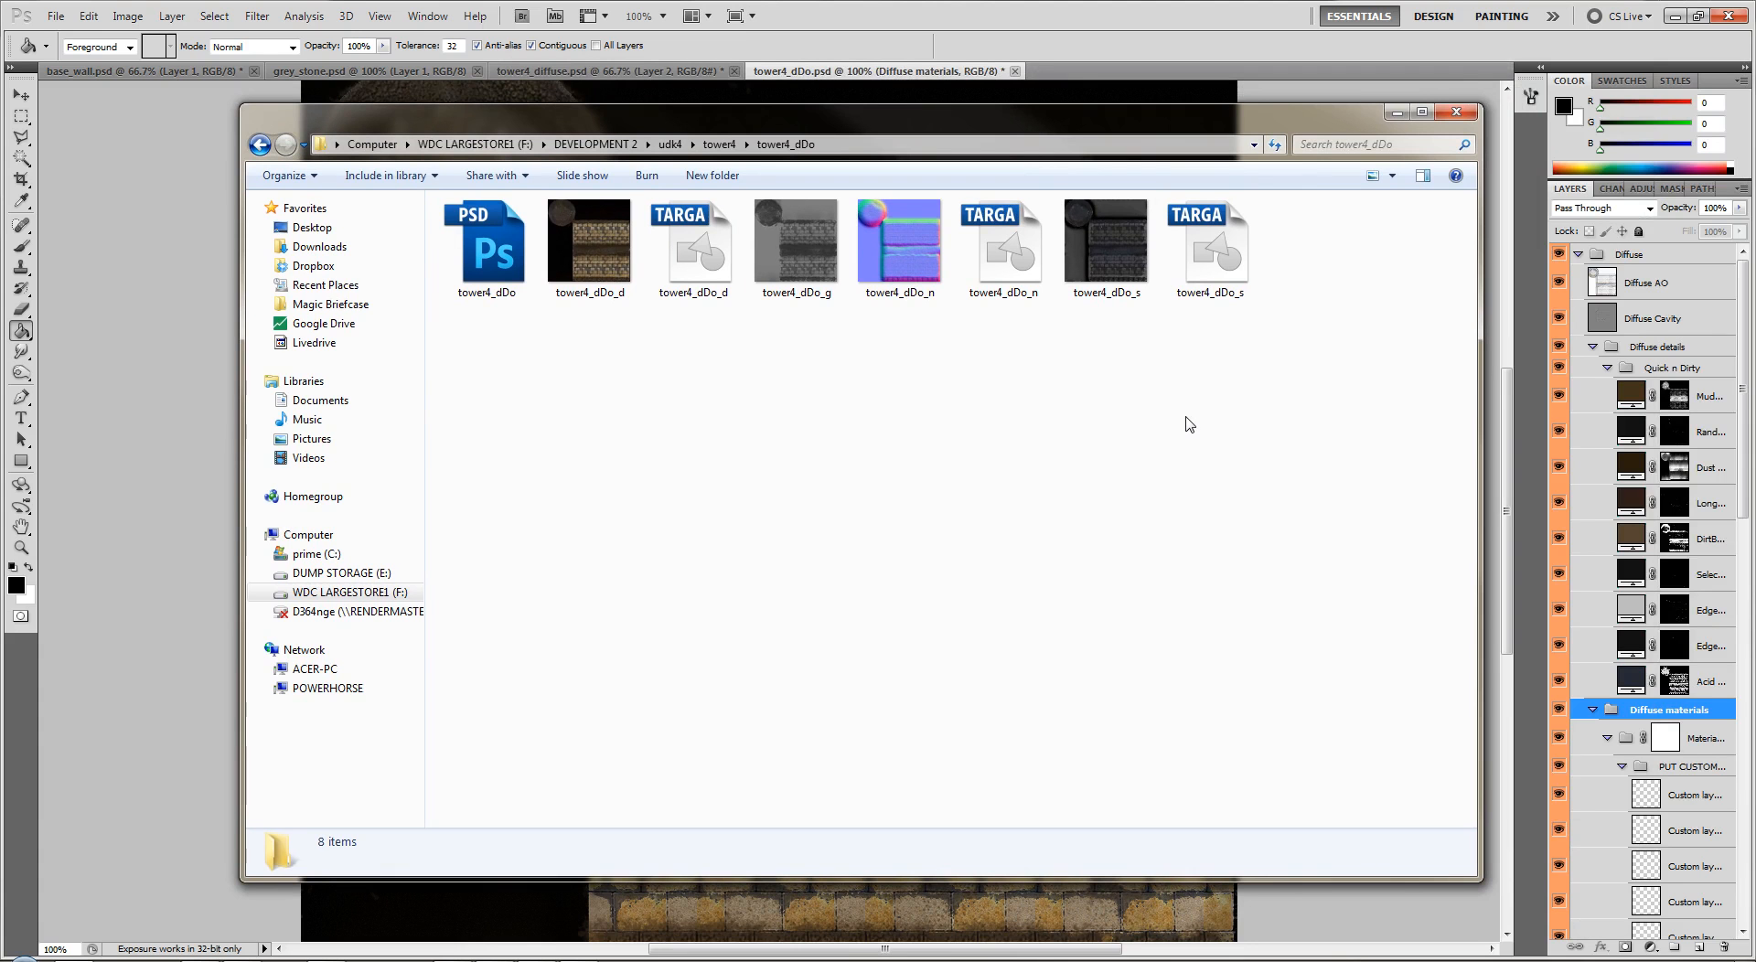
pyautogui.click(1457, 111)
pyautogui.click(1165, 258)
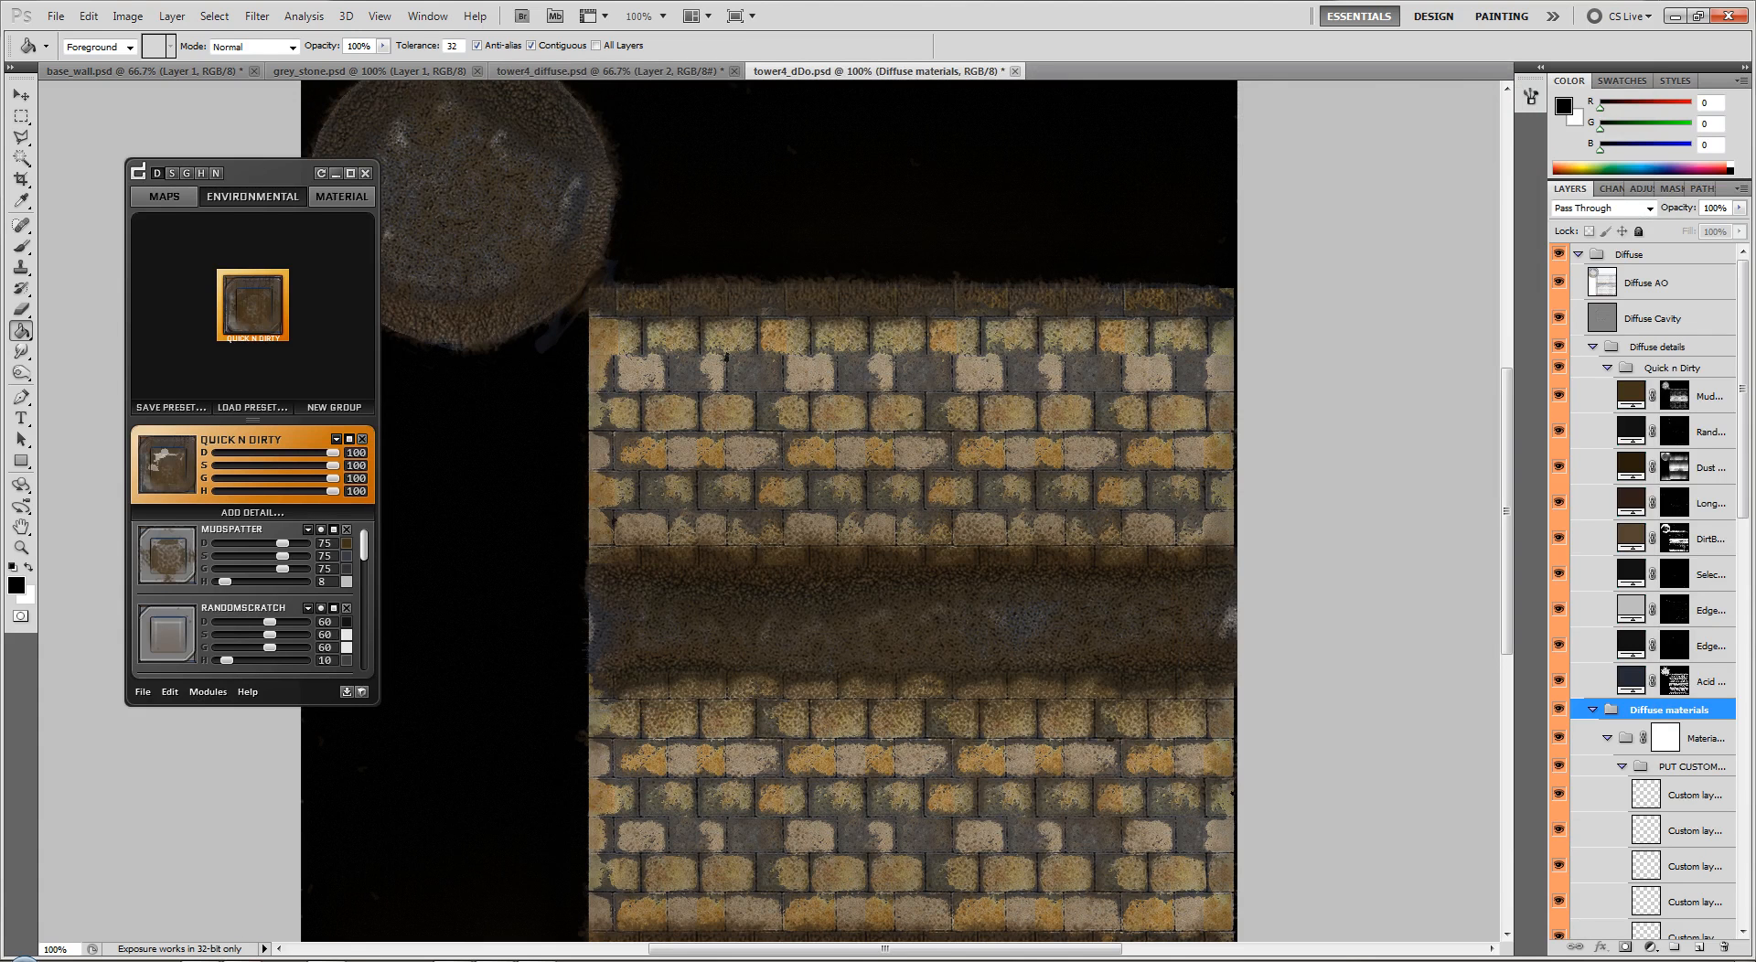
# Switch to the Trello board in the browser and move the Tower 4 card to the Quixel Tools / Completed list.
pyautogui.moveTo(241, 961)
pyautogui.click(241, 883)
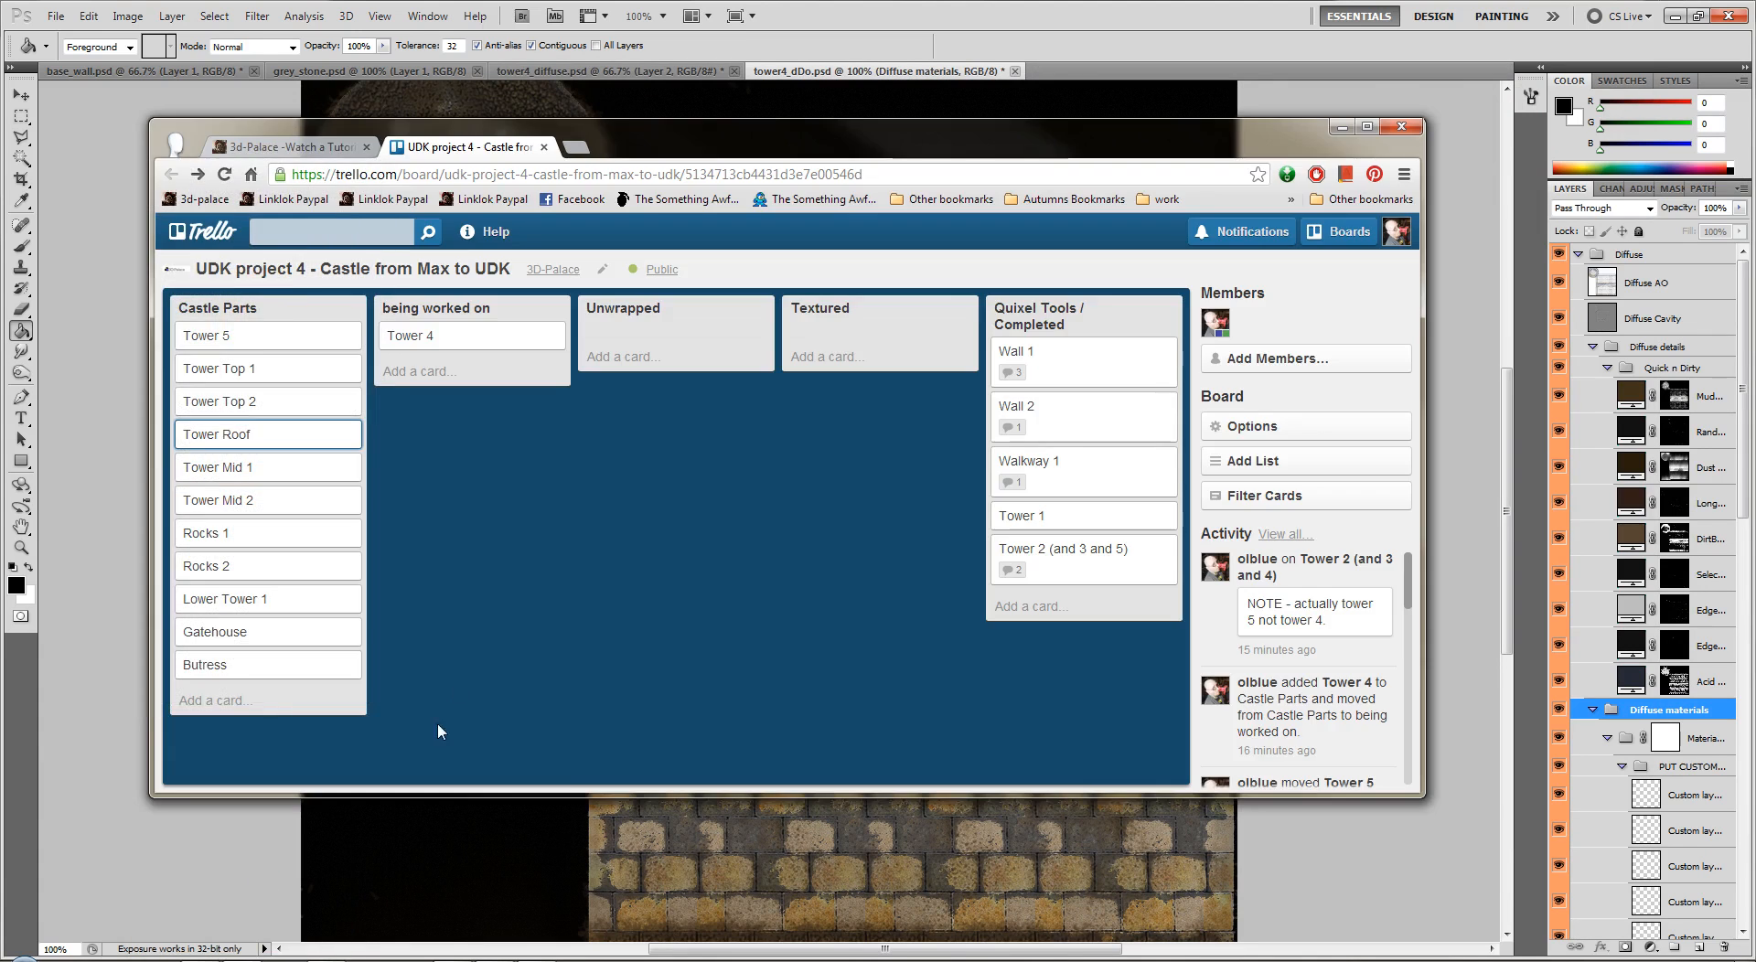
pyautogui.moveTo(482, 336); pyautogui.dragTo(1092, 550)
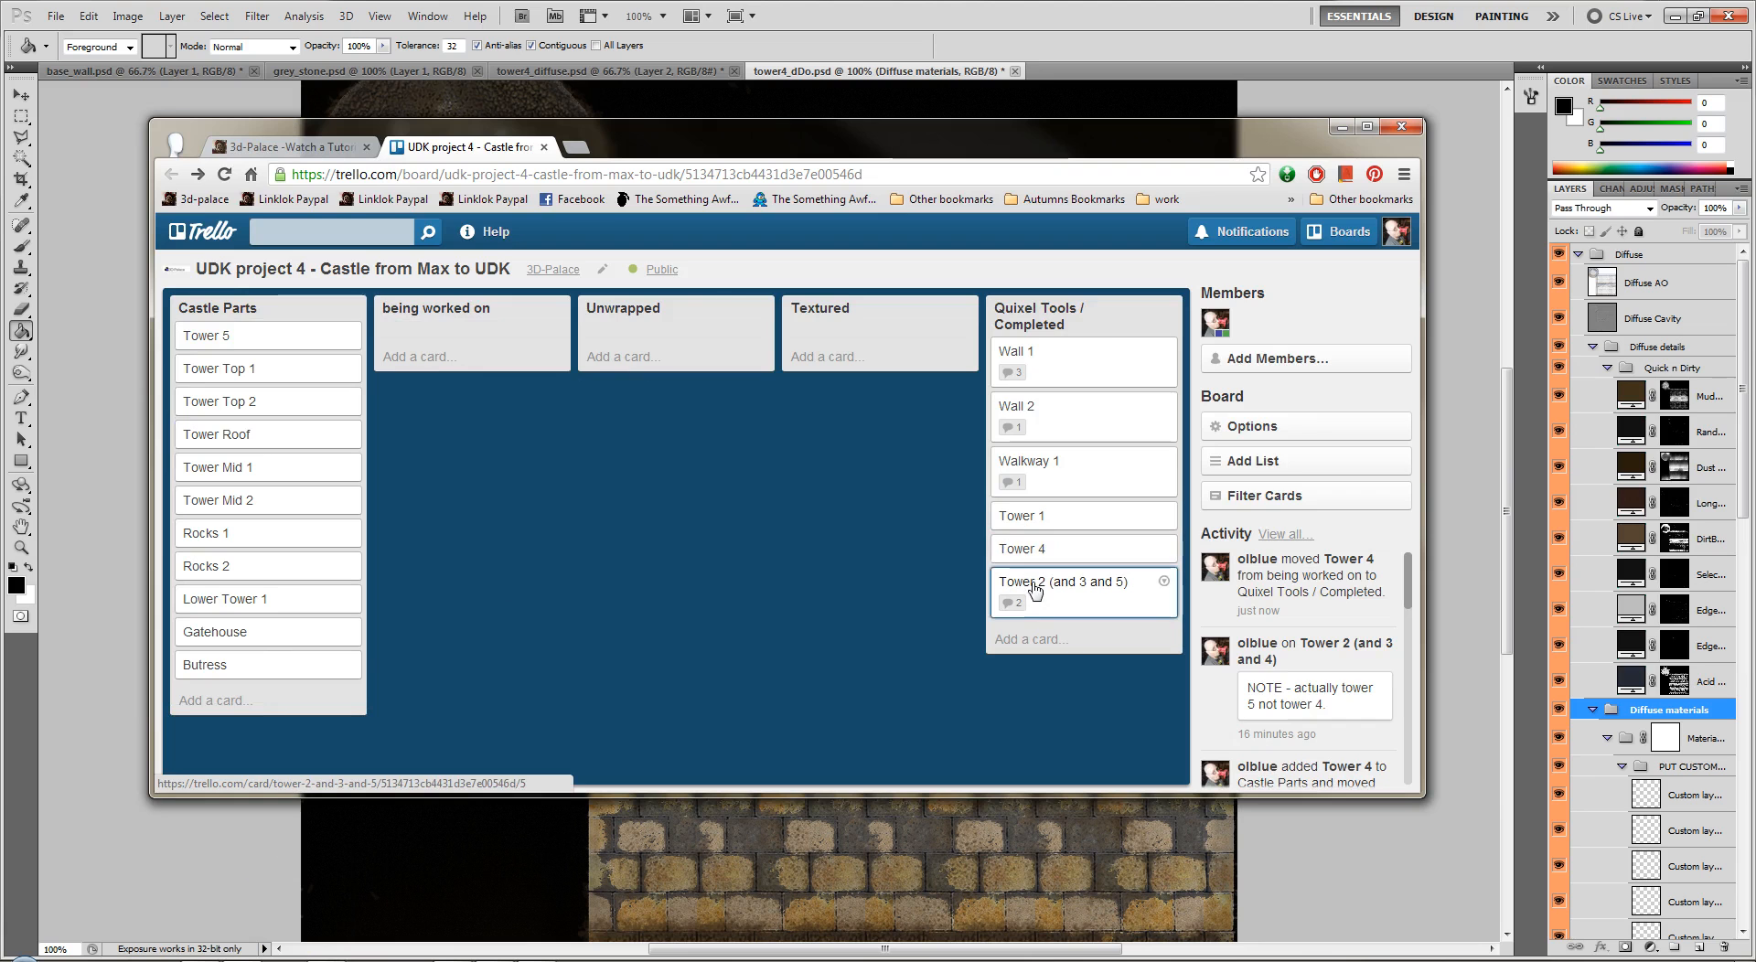
# Add the comment "done - took 20 mins tops (hahaha) no windows!" to the Tower 4 card and close the card.
pyautogui.click(1039, 552)
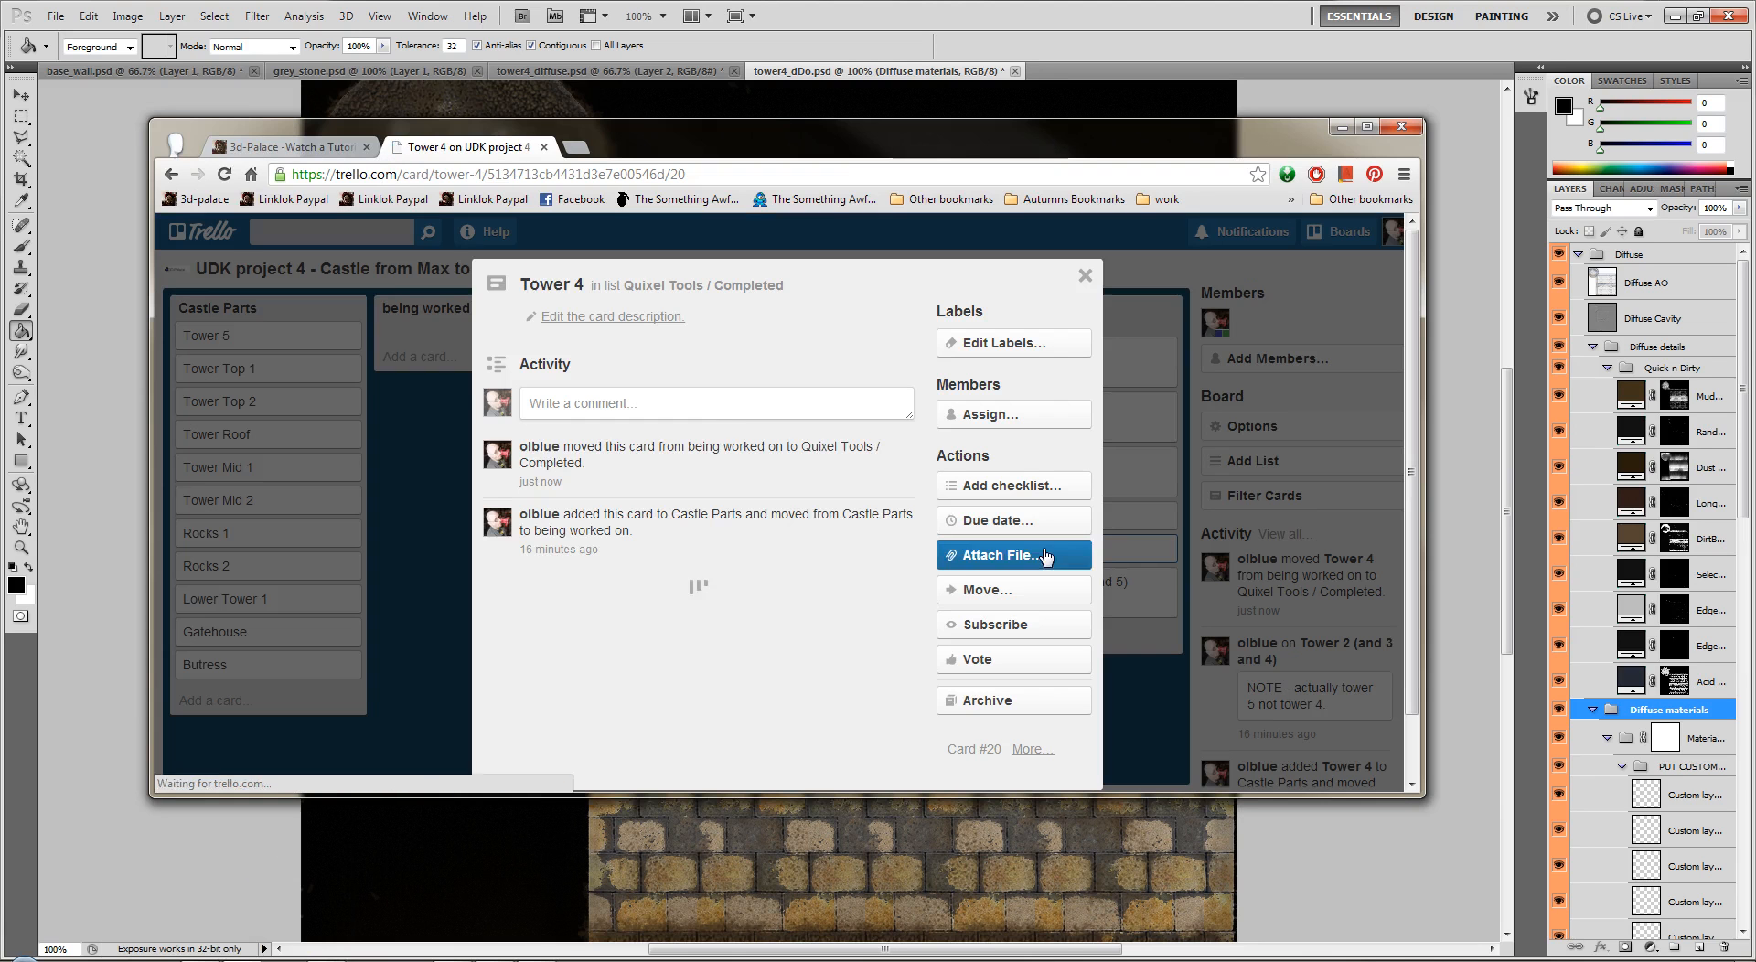
pyautogui.click(728, 409)
pyautogui.write('done - took 20 mins')
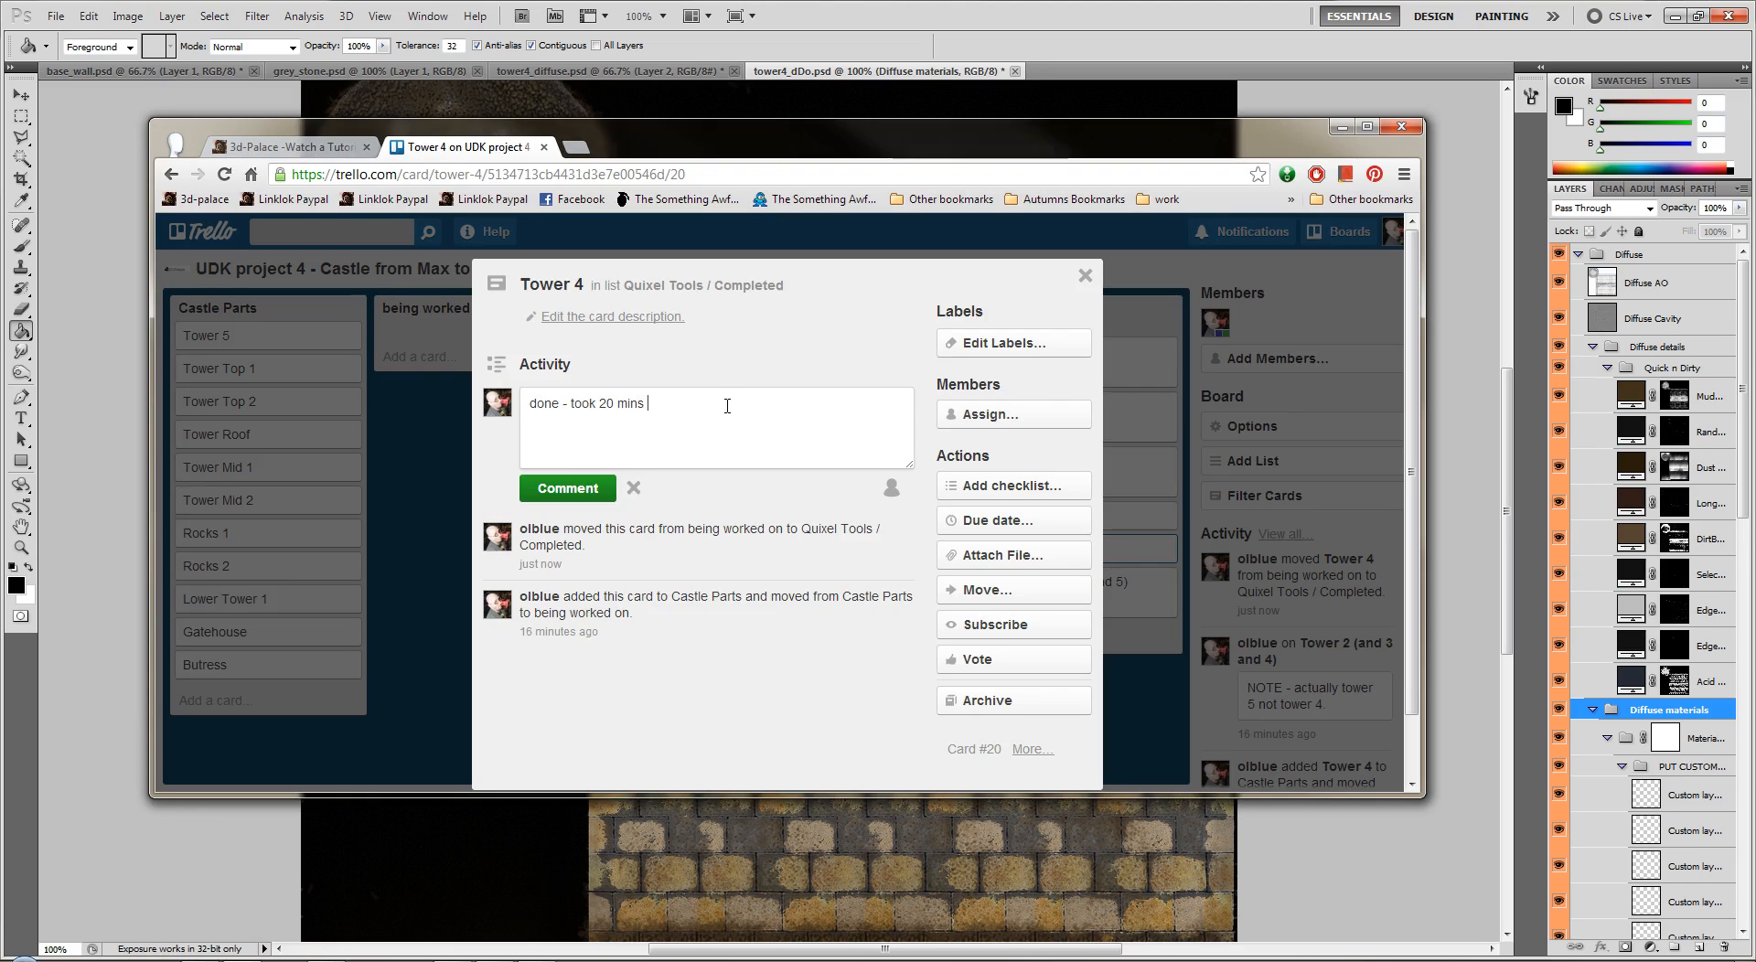
pyautogui.write(' tops (hahaha) no windows!')
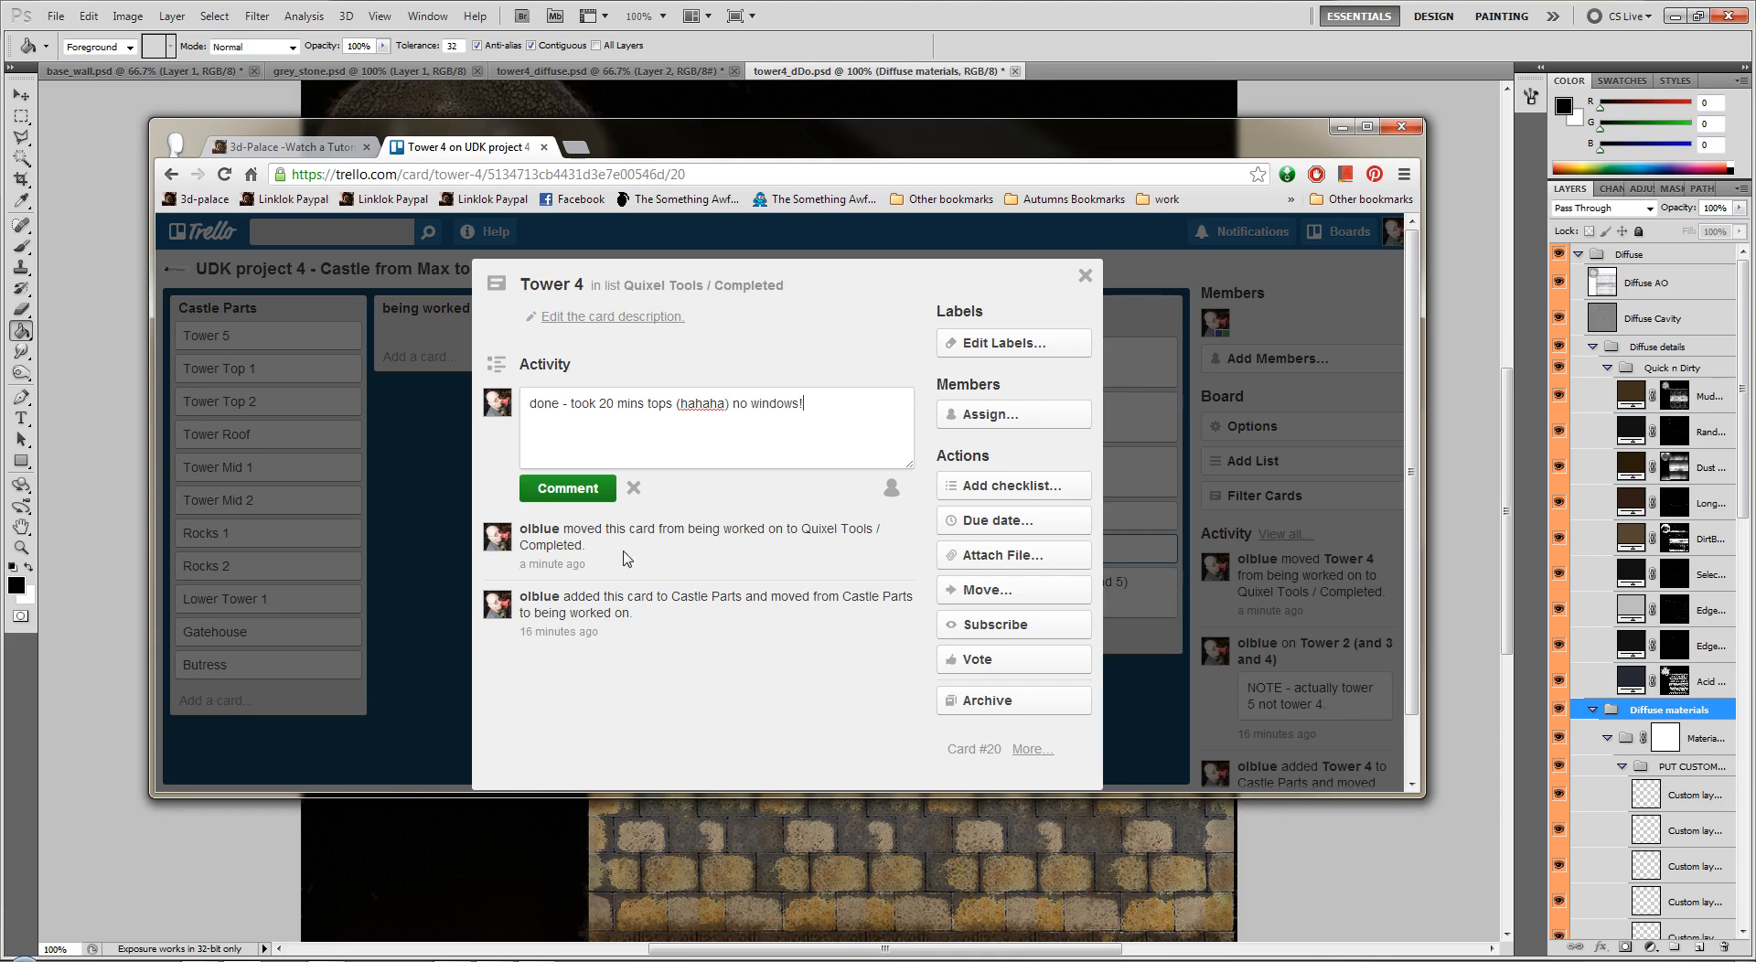
pyautogui.click(567, 488)
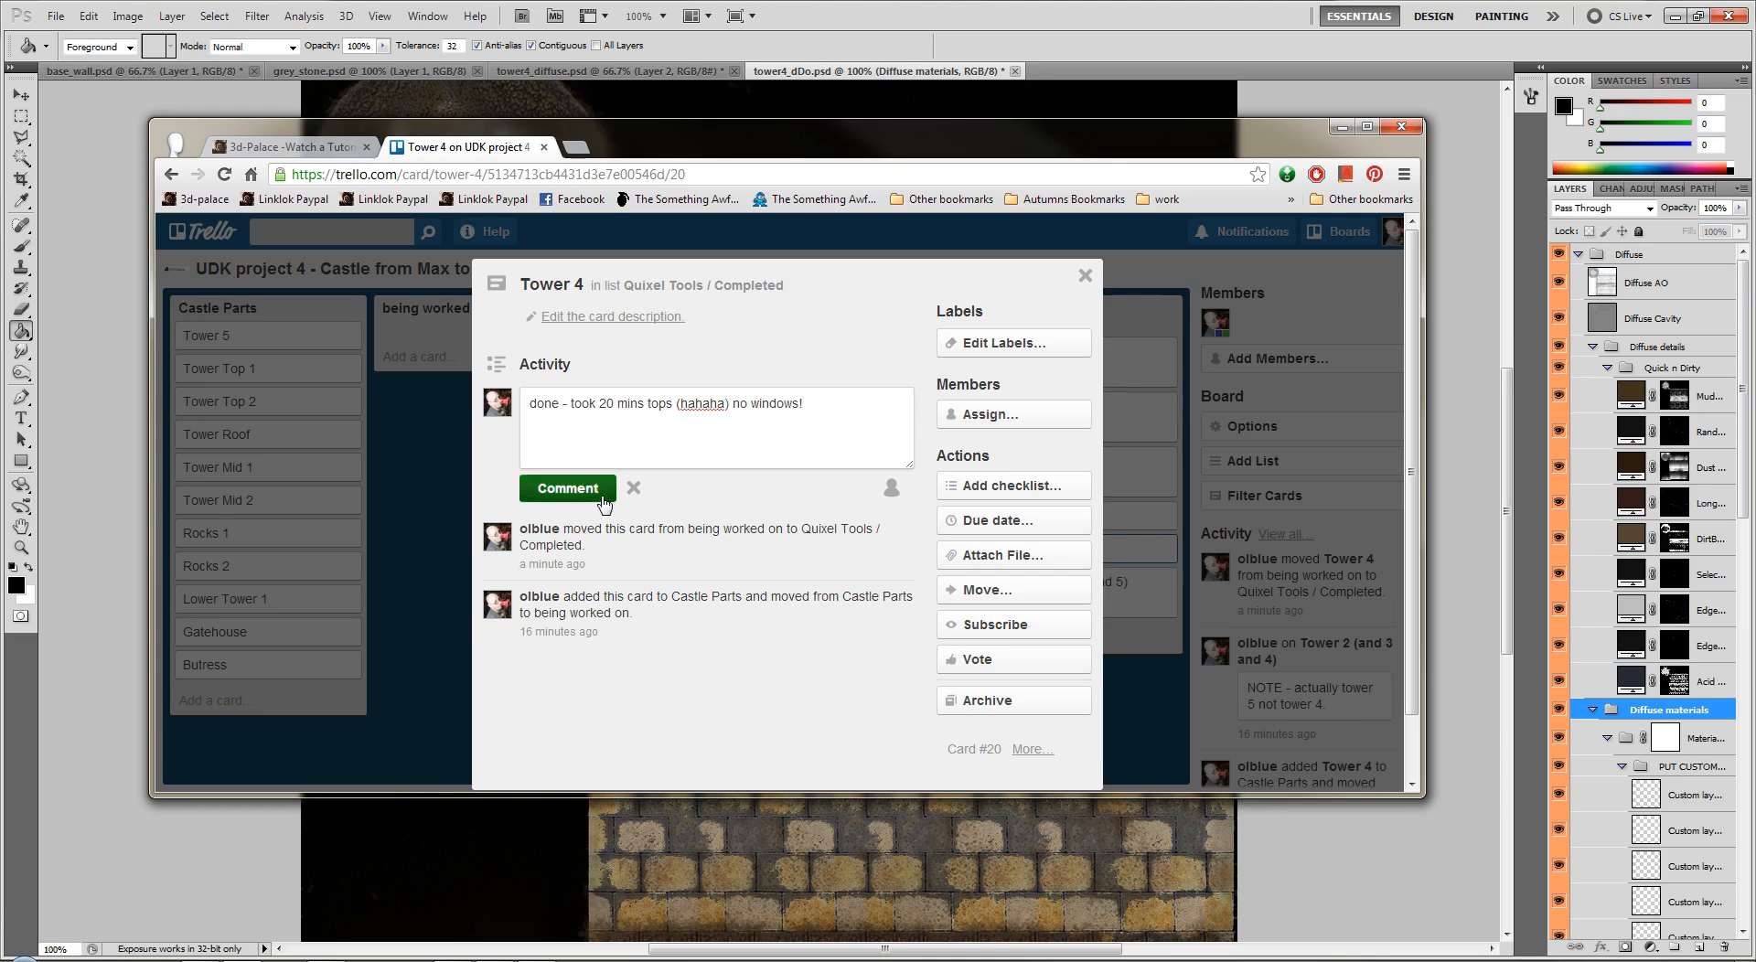
pyautogui.click(409, 572)
pyautogui.click(409, 572)
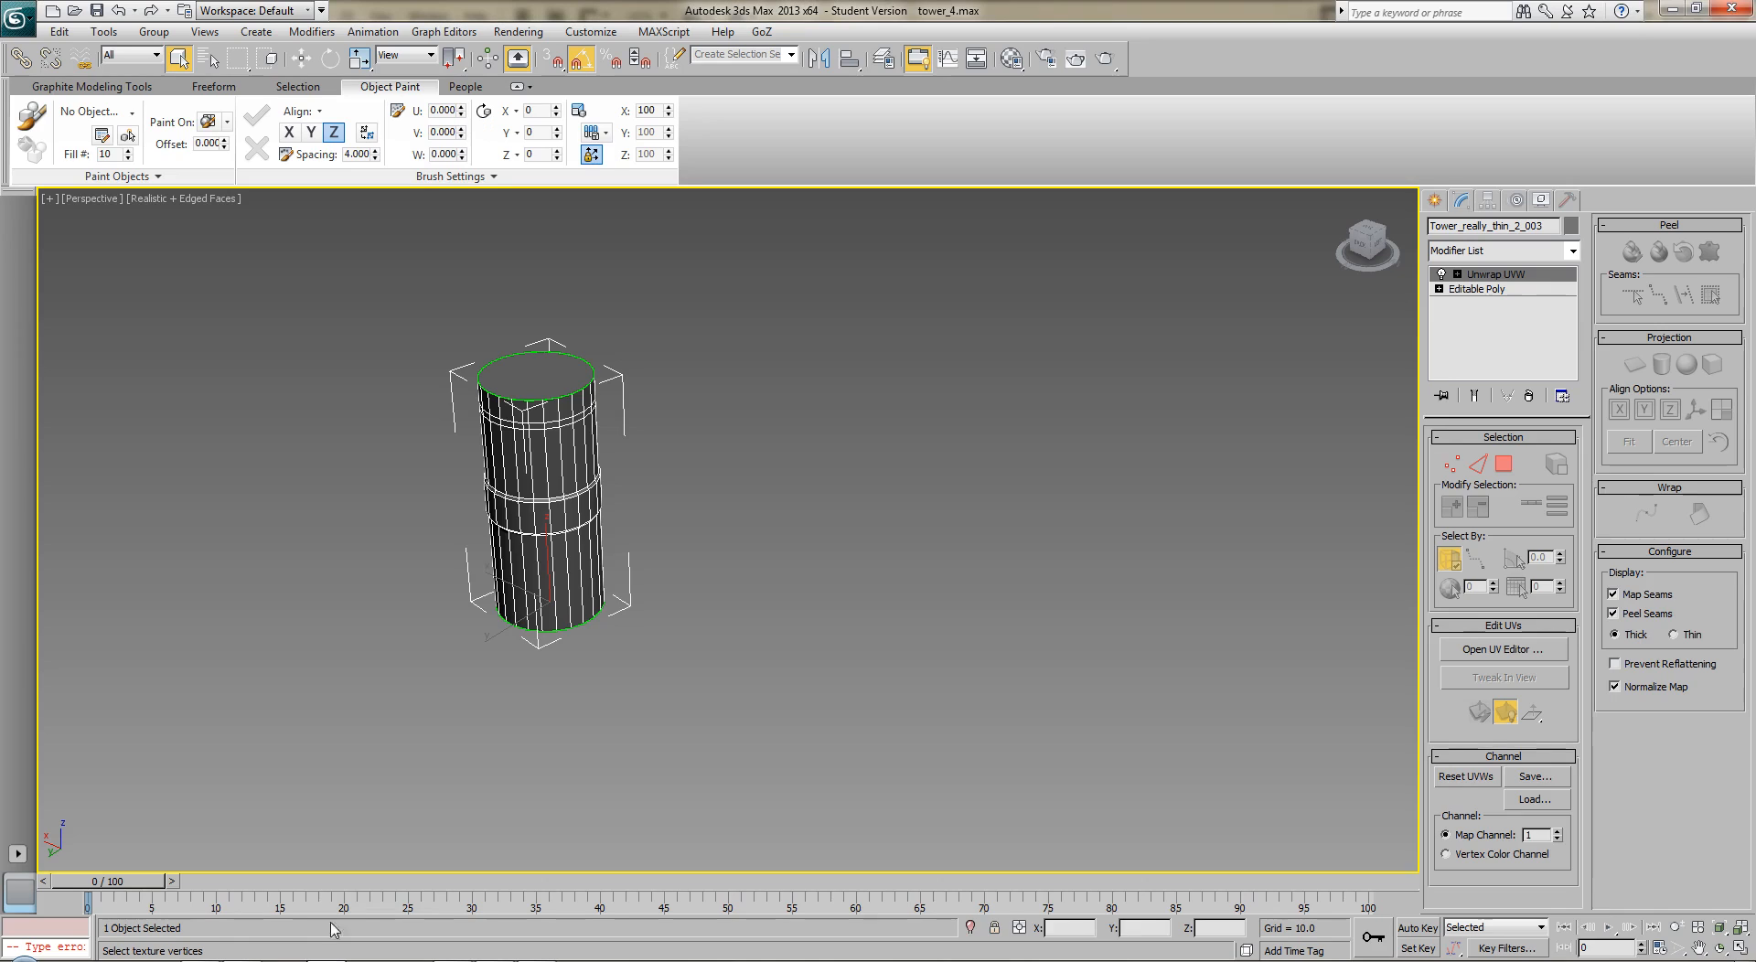
# In 3ds Max, open the recent scene tower_5.max without saving the current scene, and view the tower from the side.
pyautogui.click(16, 19)
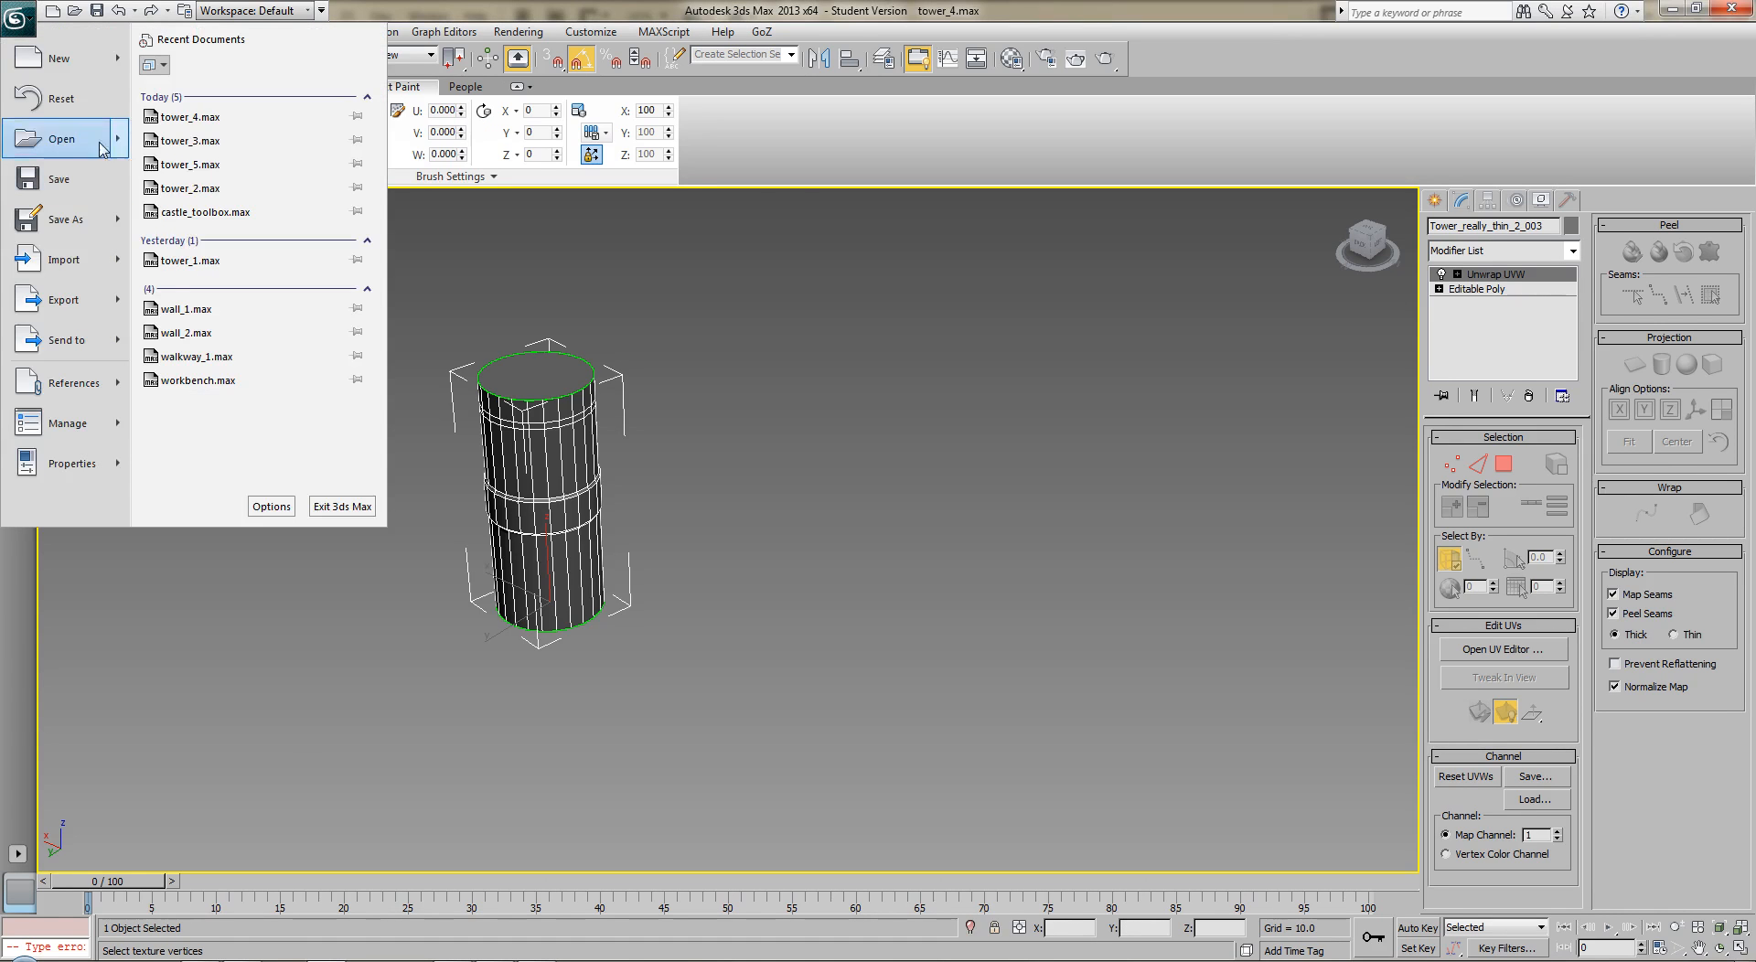
pyautogui.click(183, 167)
pyautogui.click(894, 546)
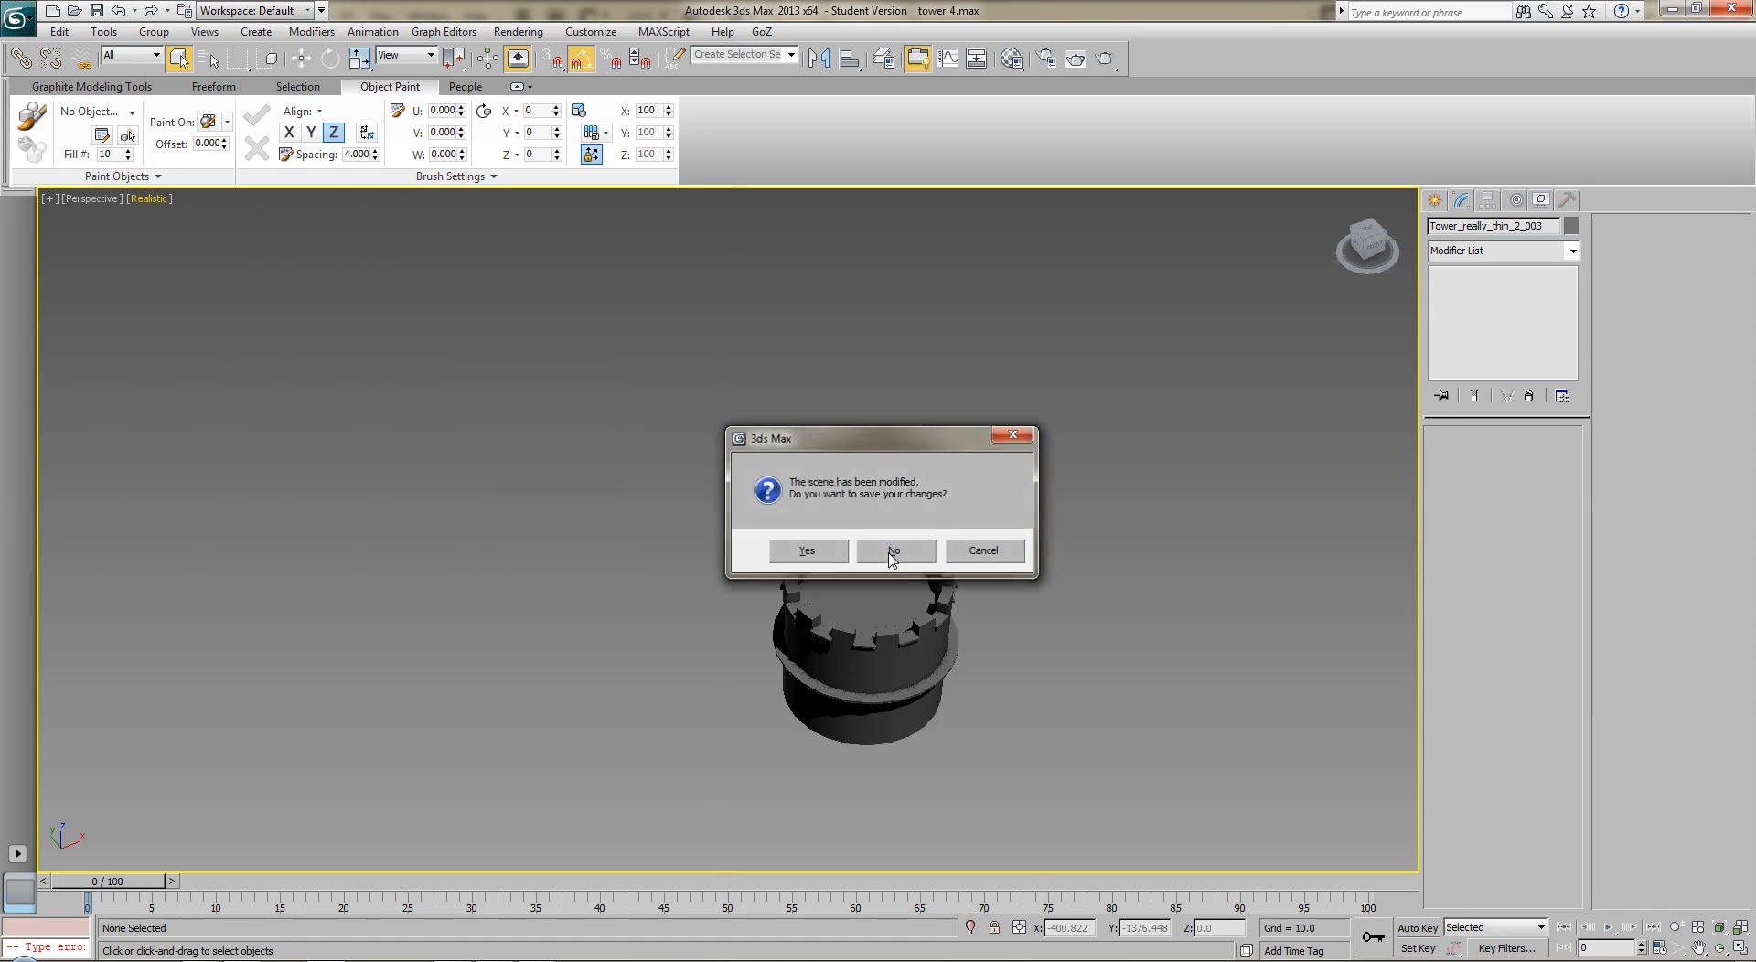
pyautogui.keyDown('alt'); pyautogui.moveTo(1120, 693); pyautogui.dragTo(831, 494, button='middle'); pyautogui.keyUp('alt')
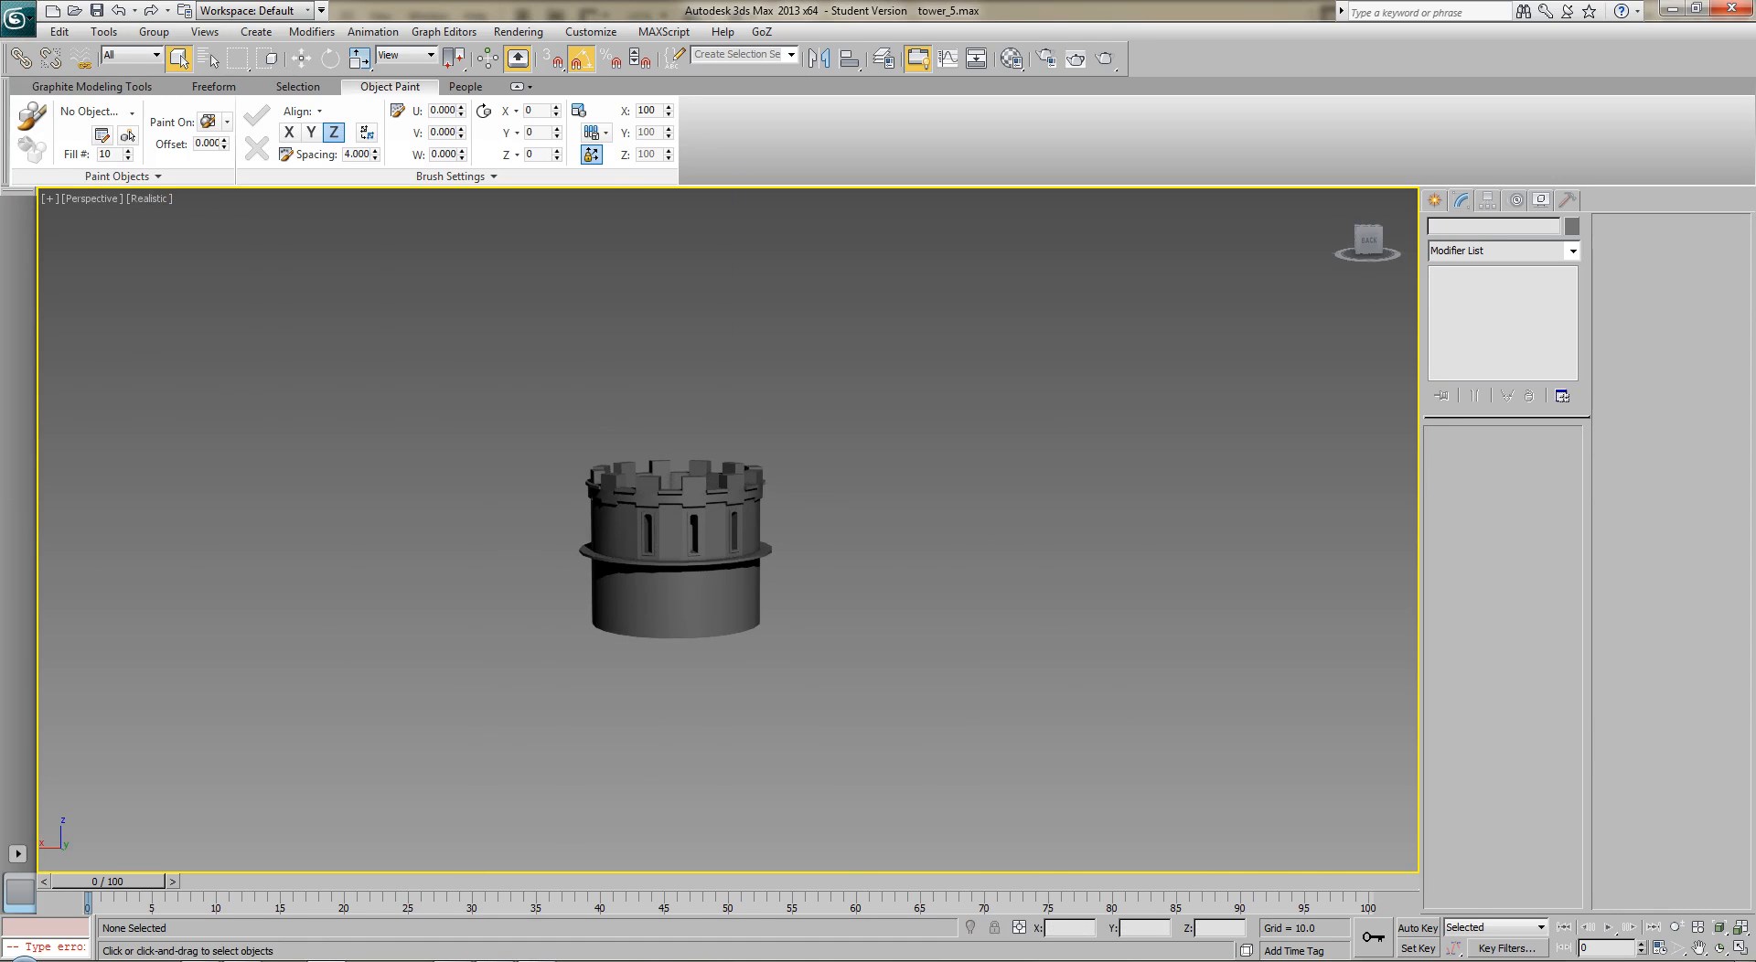
# Switch back to the Trello board, archive the Tower 5 card in Castle Parts, and check the Tower Top 1 card.
pyautogui.click(243, 960)
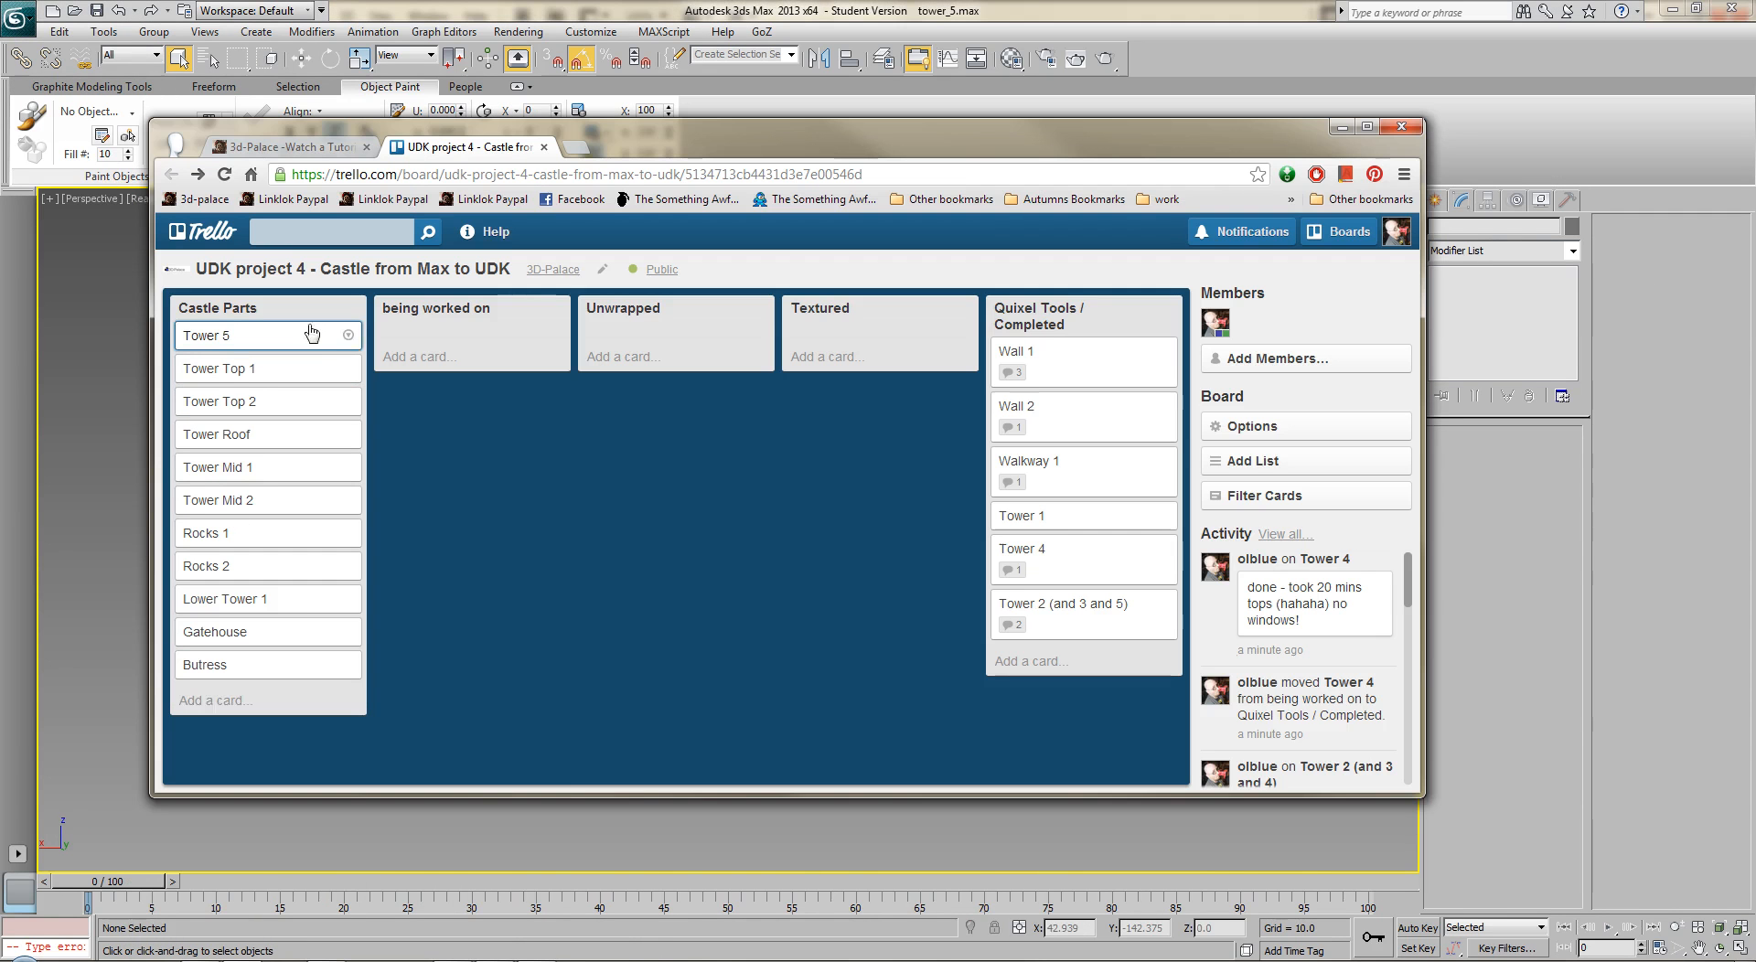
pyautogui.click(348, 336)
pyautogui.click(408, 568)
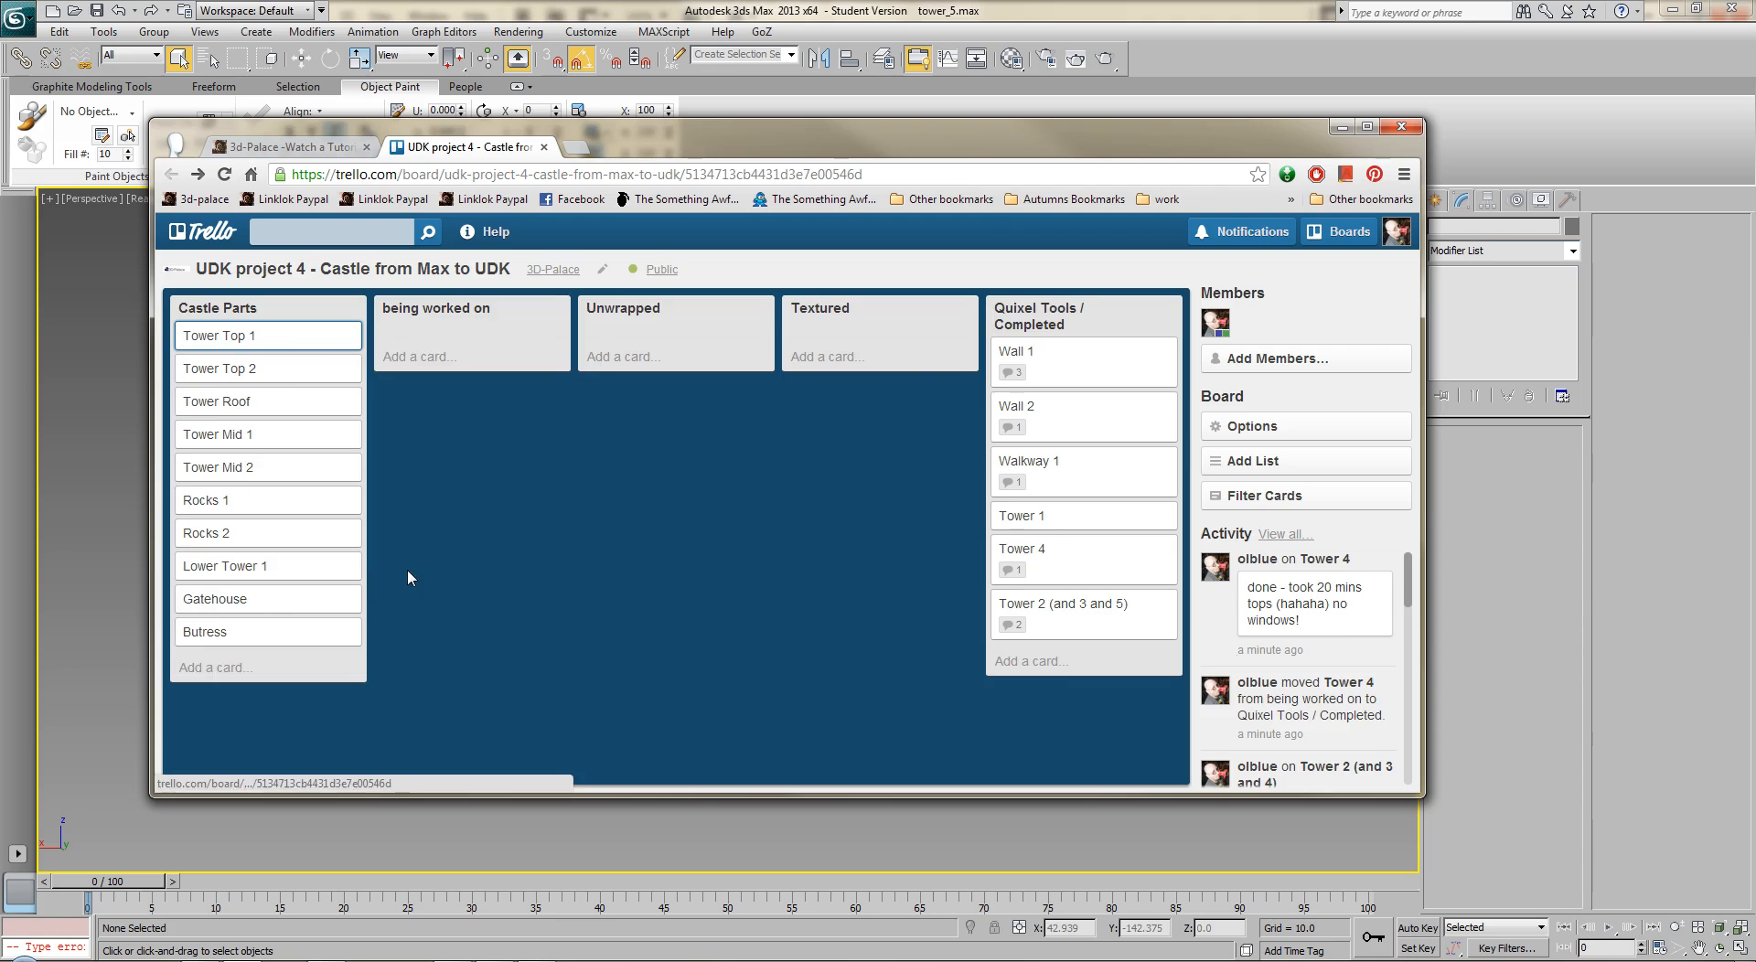
pyautogui.click(228, 336)
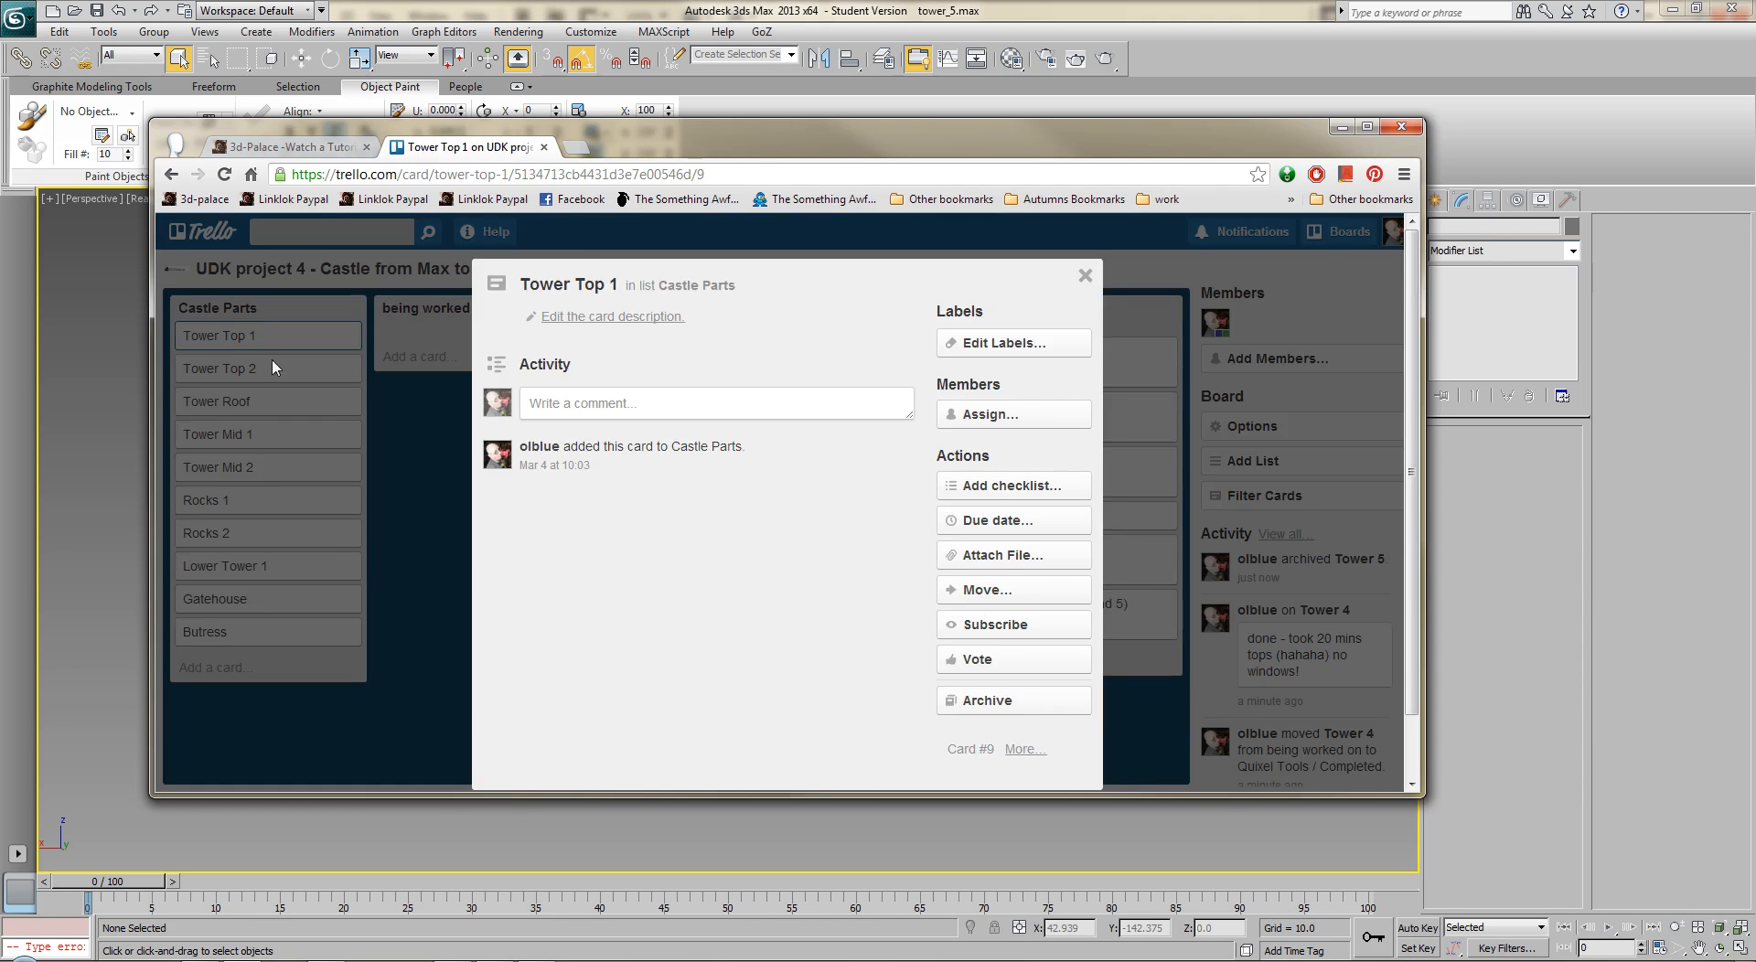
pyautogui.click(401, 555)
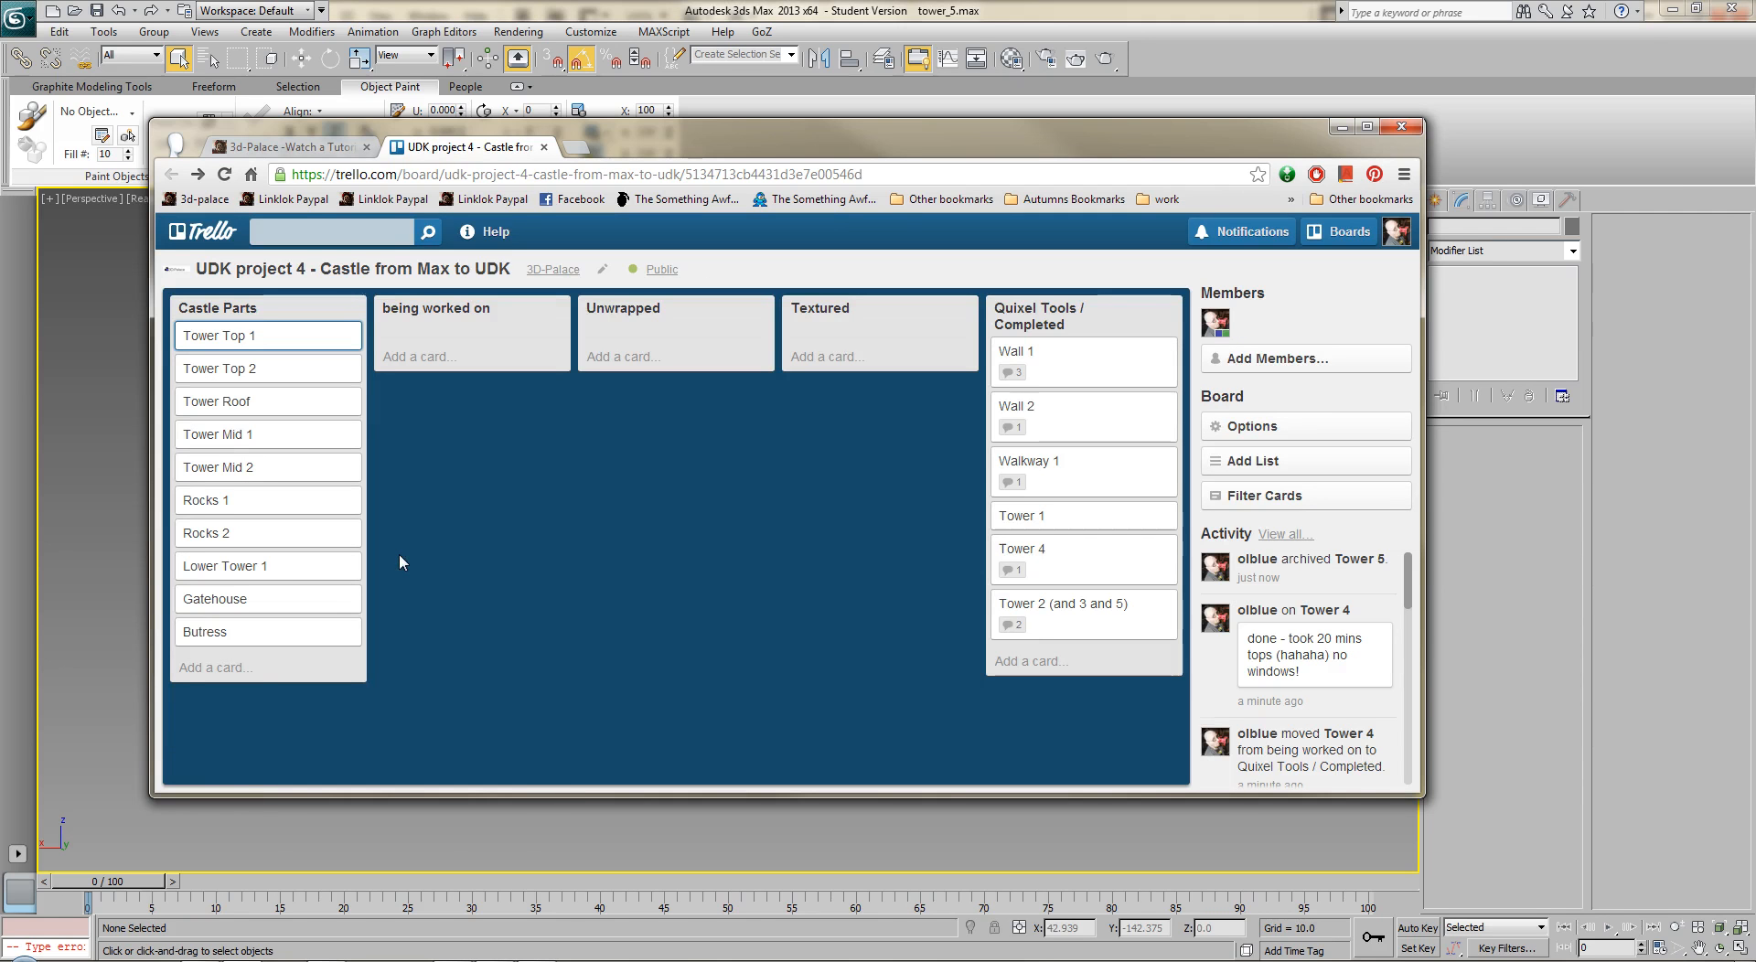